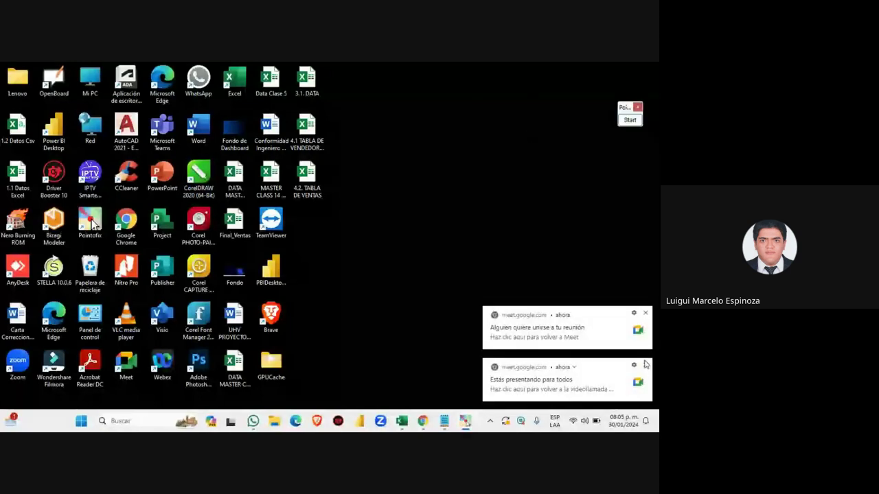
Step: Dismiss the Meet notifications and close the Excel window from the taskbar
left_click(643, 365)
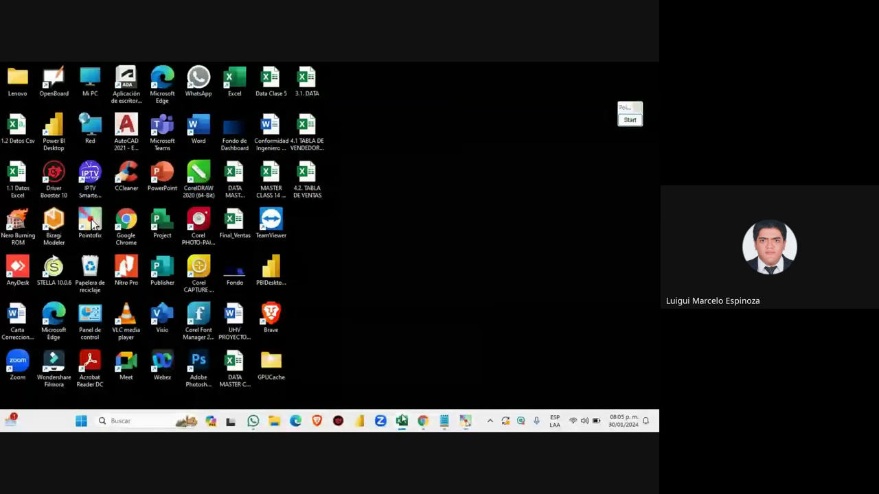
right_click(408, 425)
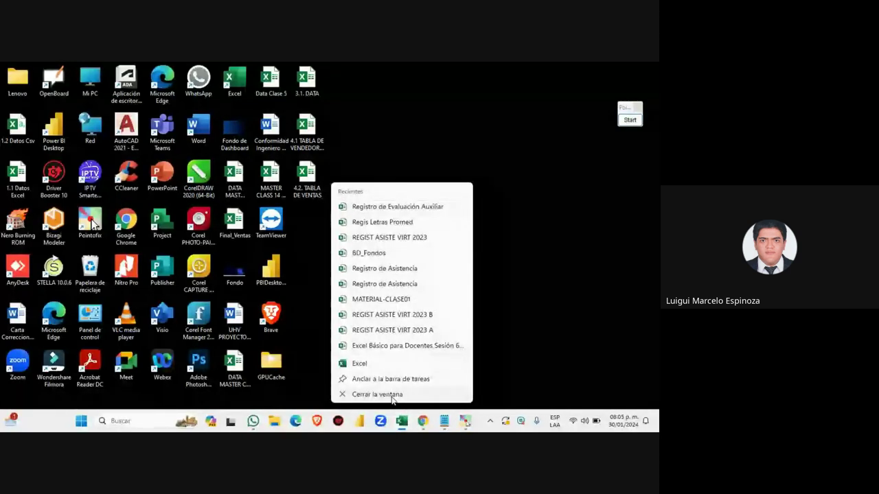
left_click(391, 395)
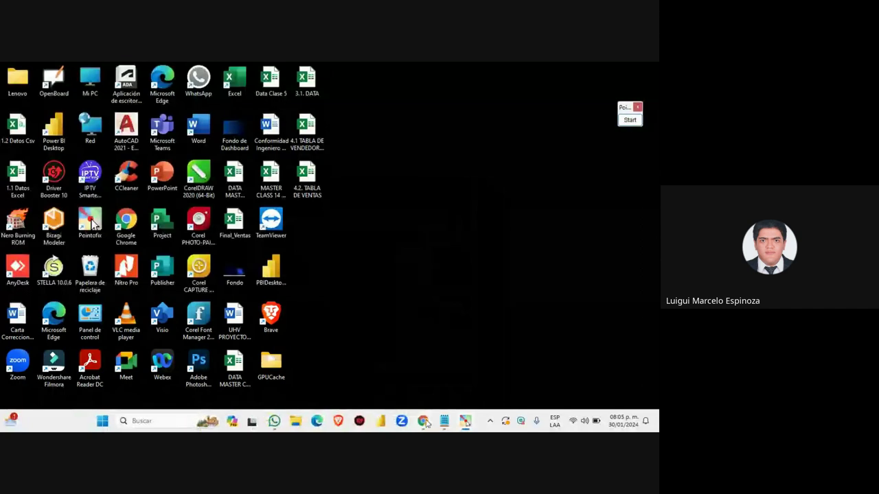
Step: Mark the Excel desktop shortcut with a red box and arrow in Pointofix, then clear the marks
left_click(629, 119)
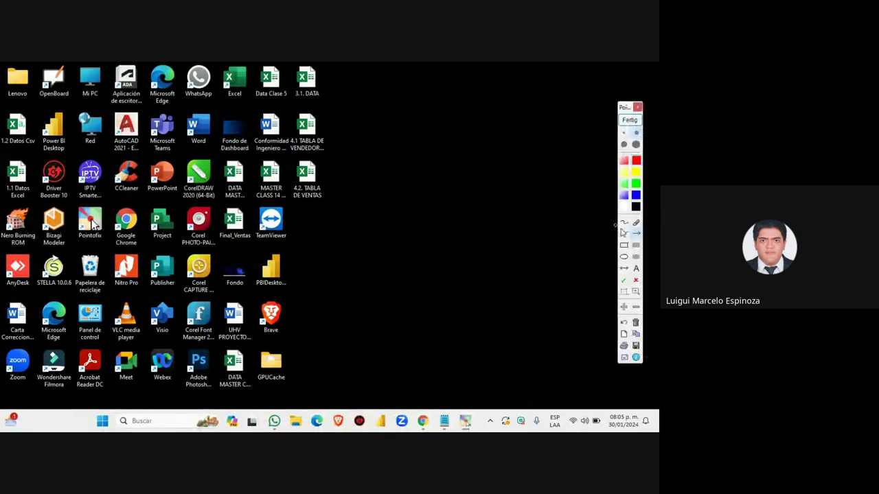
left_click(623, 245)
left_click_drag(215, 62, 255, 102)
left_click(636, 233)
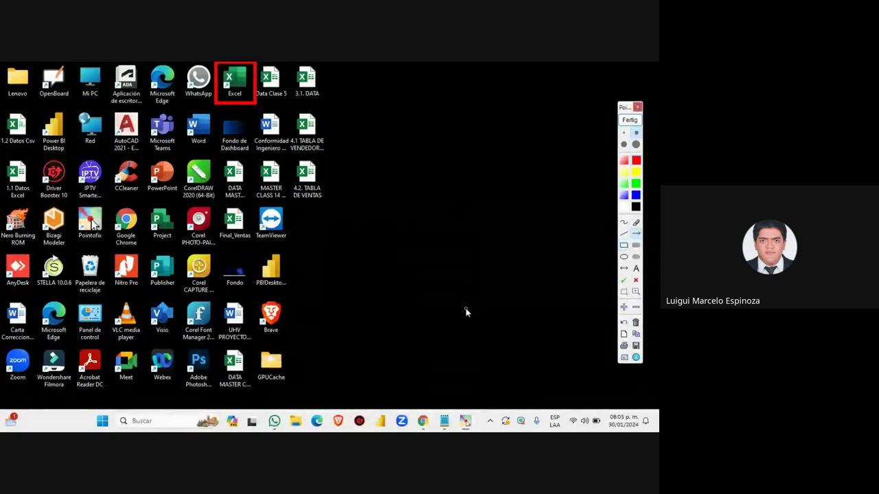
left_click_drag(465, 309, 257, 107)
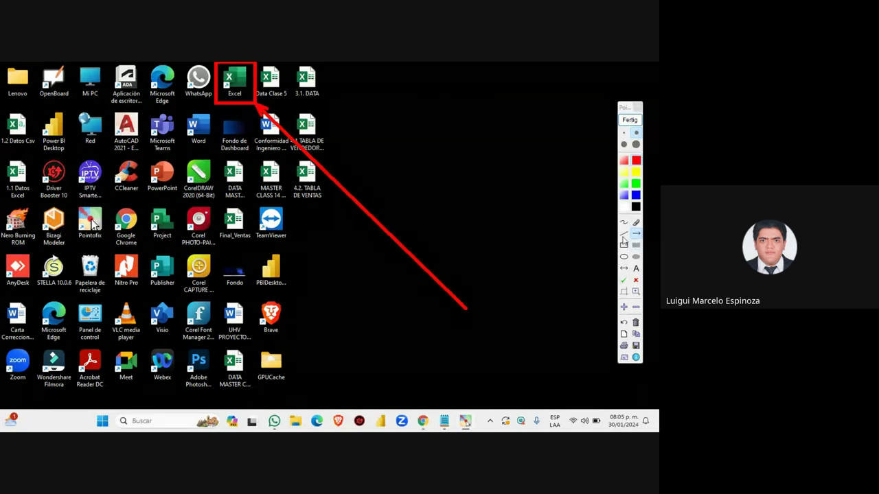
left_click(638, 122)
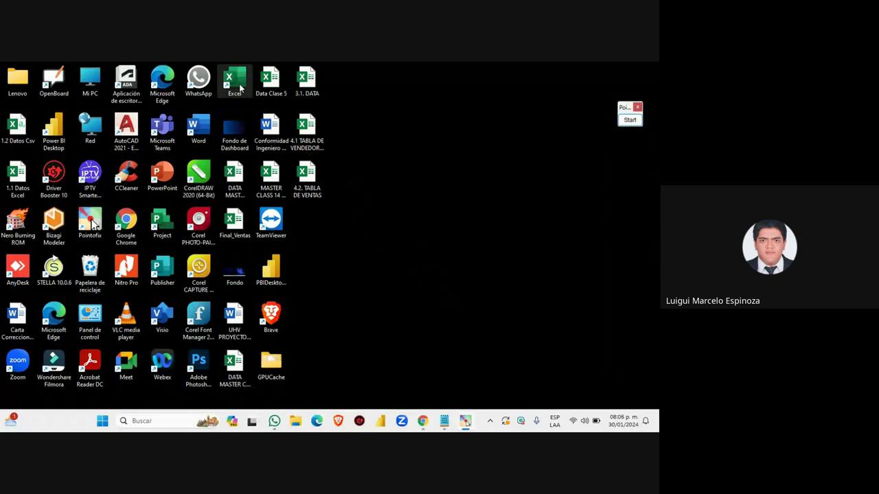
Step: Launch Excel maximized, mark the 'Libro en blanco' template with a box and arrow, then create it
double_click(237, 81)
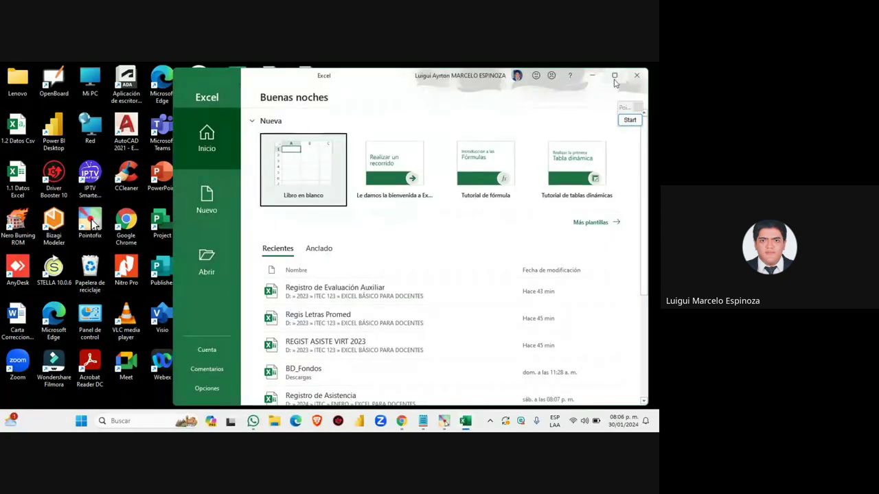
left_click(615, 75)
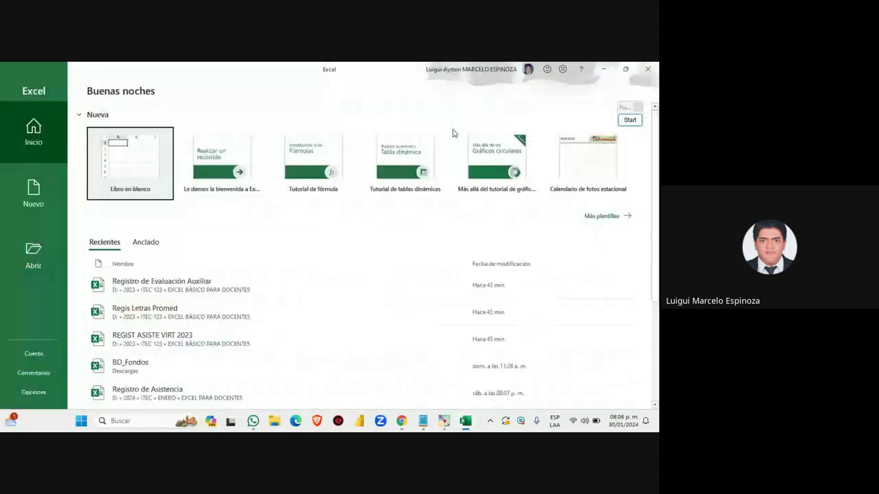
left_click(630, 120)
left_click(624, 245)
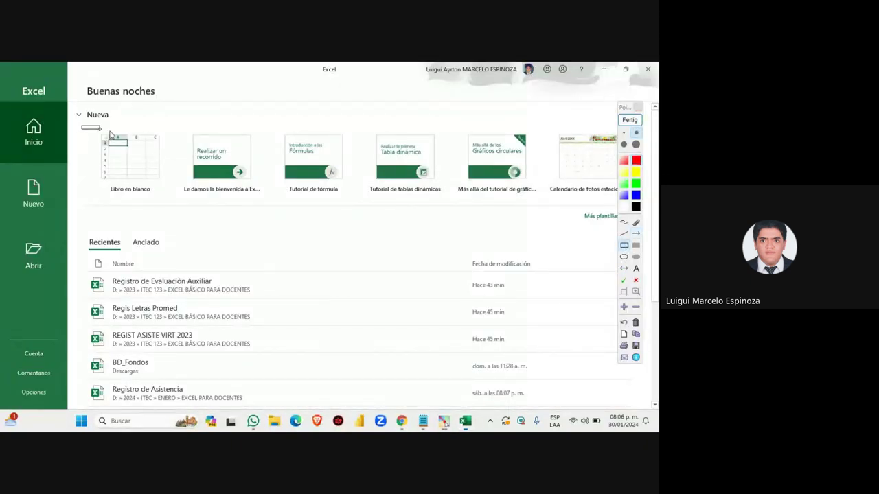
left_click_drag(81, 125, 184, 204)
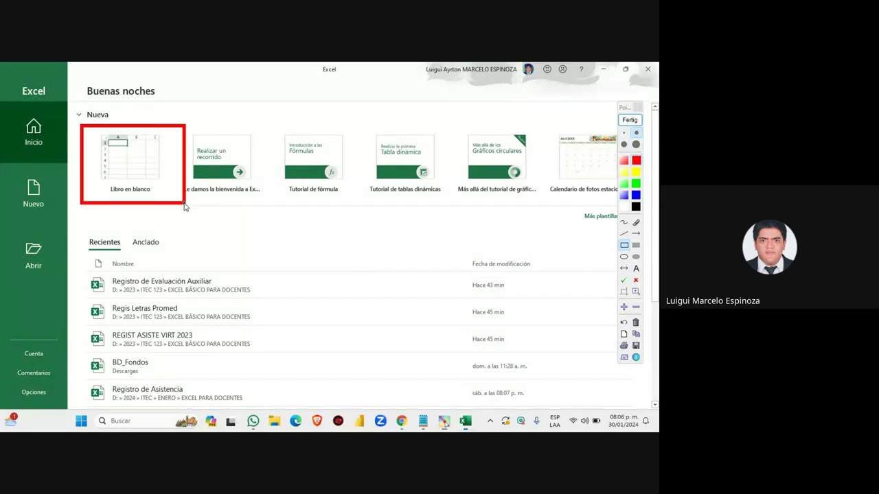
left_click(635, 233)
left_click_drag(254, 88, 185, 124)
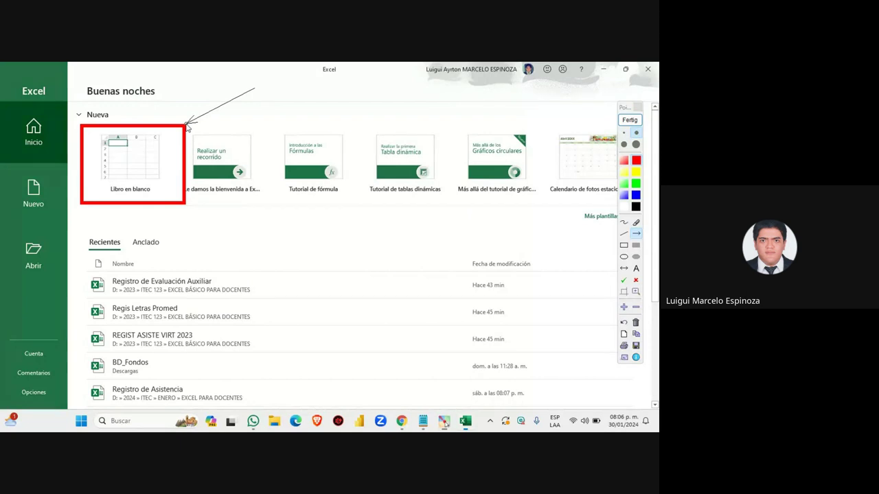
left_click(638, 122)
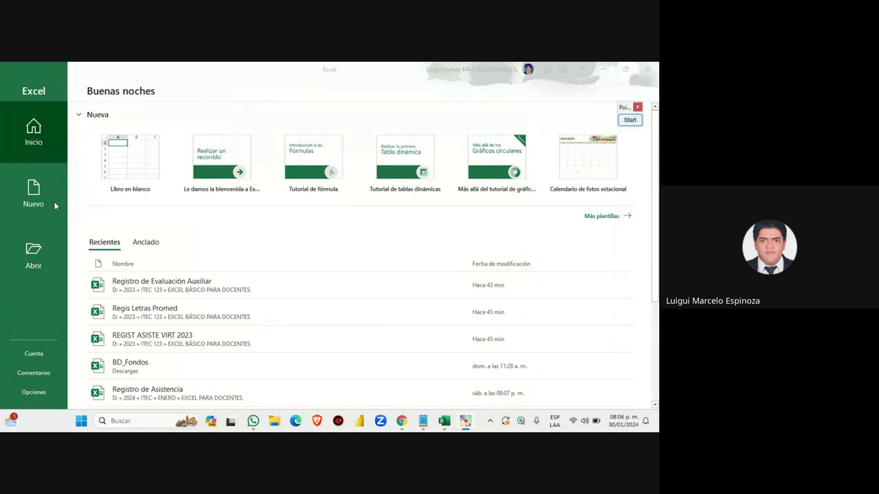
left_click(138, 166)
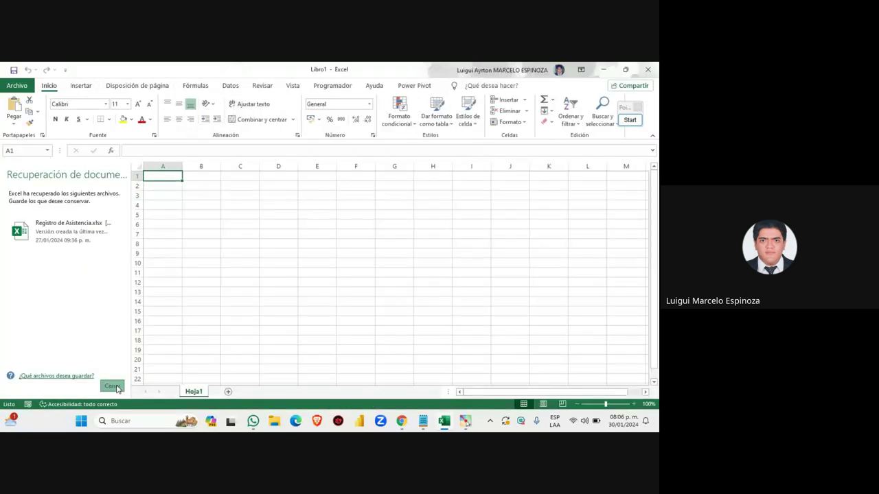
Step: Close the Recuperación de documentos pane, dismiss the Meet toast, and bring Chrome's Meet call forward
left_click(111, 386)
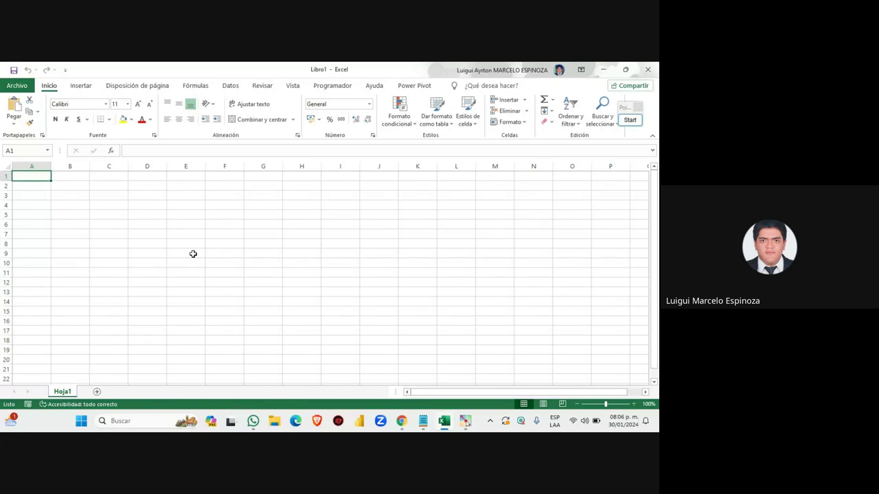
left_click(646, 367)
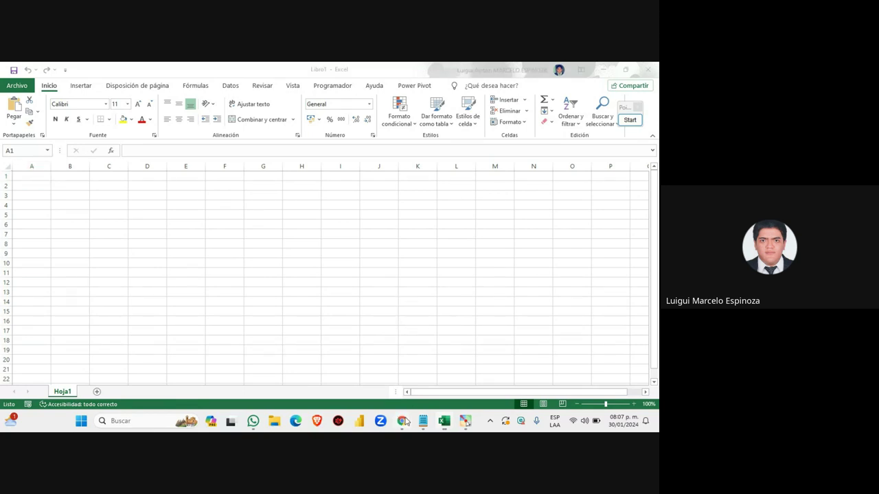
mouse_move(402, 421)
left_click(373, 354)
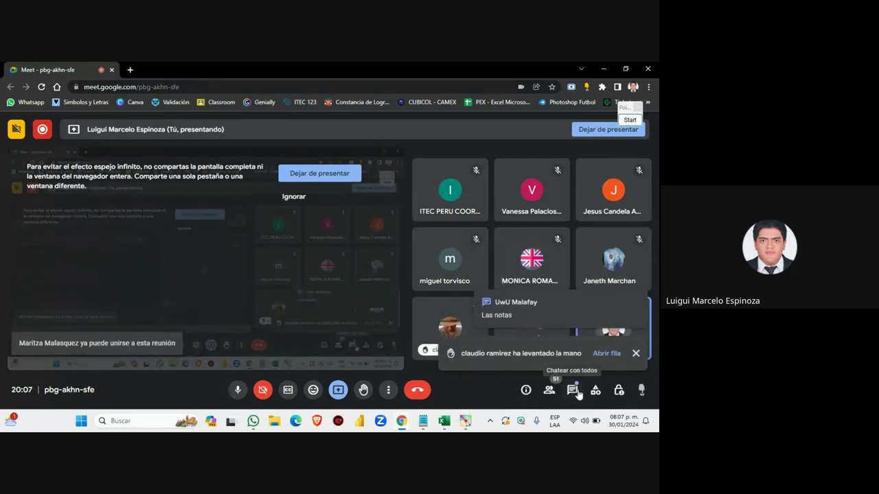
Step: Read through the Meet chat messages, then return to the empty Libro1 workbook
left_click(578, 393)
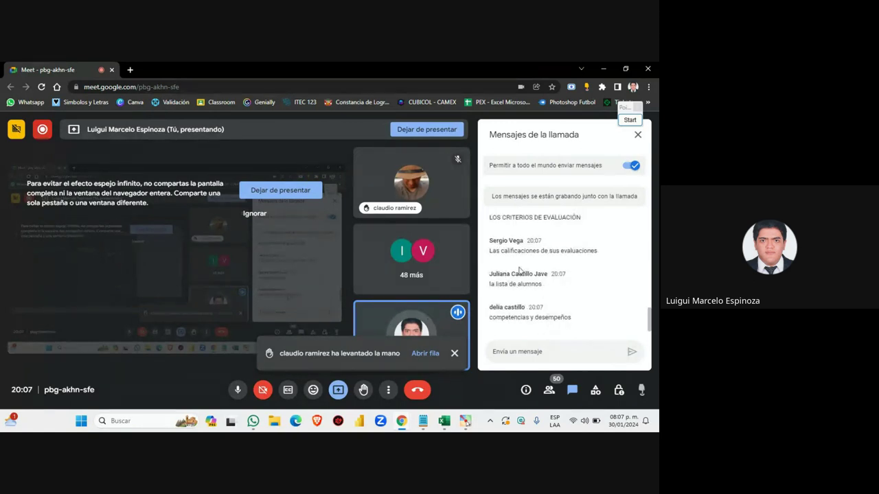
scroll(519, 271, "up", 2)
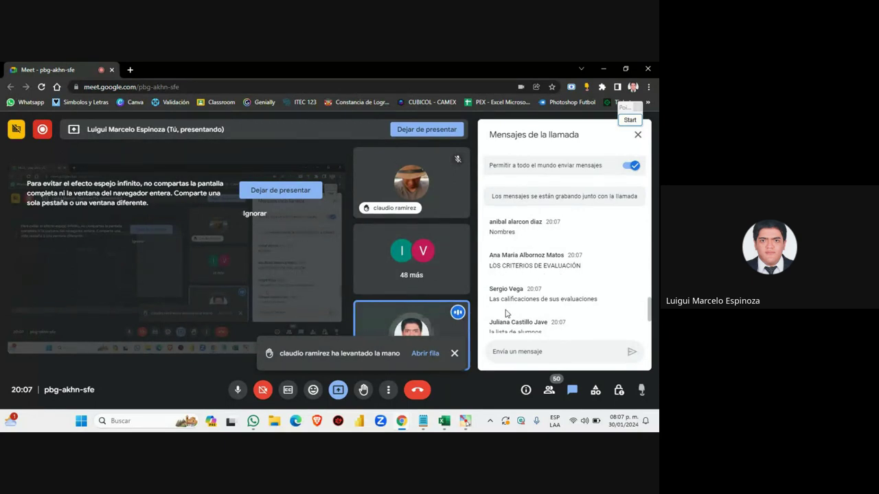
scroll(508, 302, "down", 2)
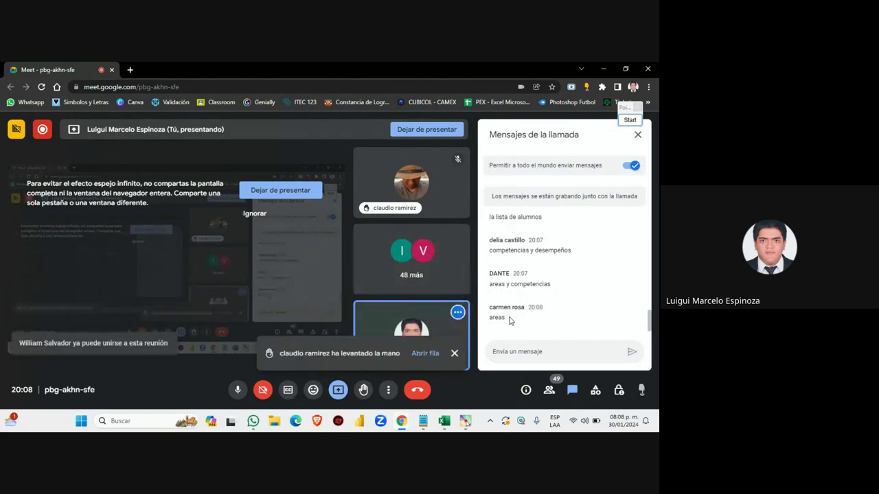
left_click(444, 421)
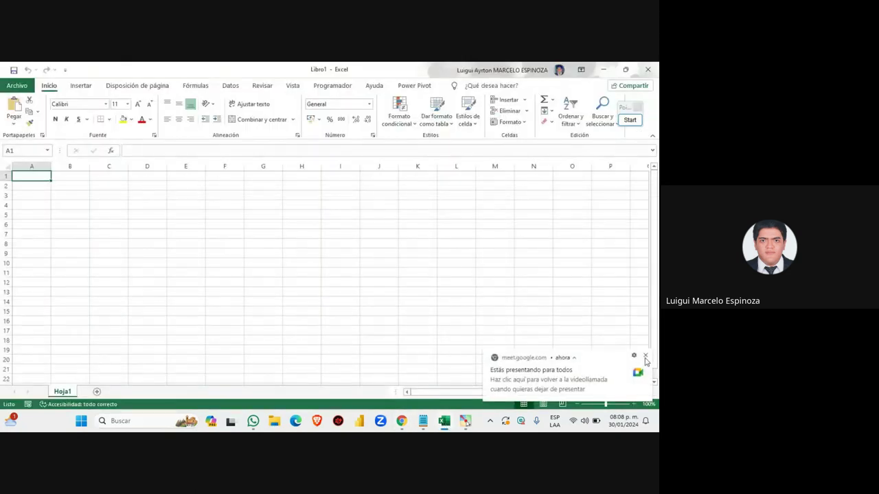
Step: Dismiss the Meet toast and draw a red annotation rectangle around cells B3:L7
left_click(644, 356)
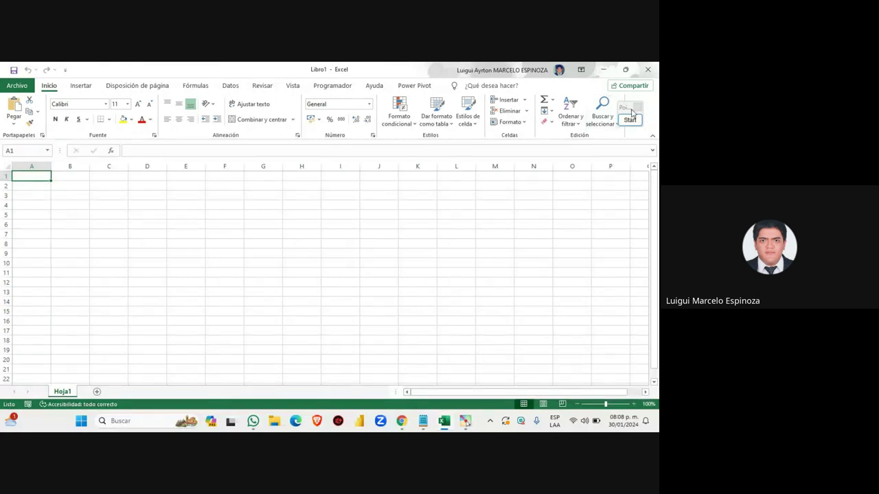
left_click_drag(632, 114, 509, 91)
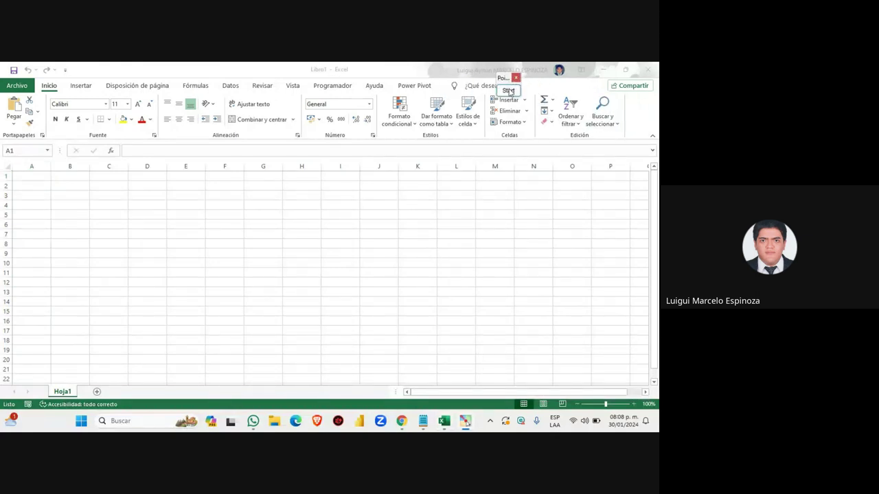
left_click(508, 91)
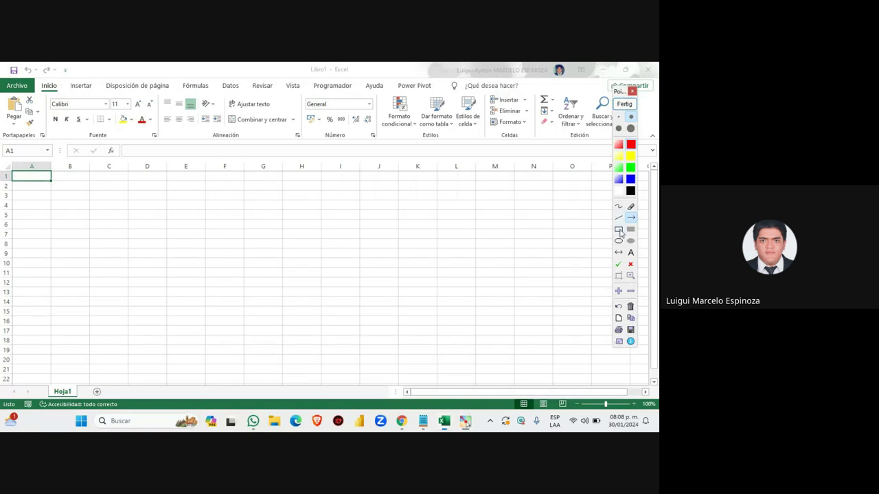
left_click(618, 230)
mouse_move(87, 185)
left_mouse_down()
mouse_move(292, 231)
mouse_move(477, 242)
left_mouse_up()
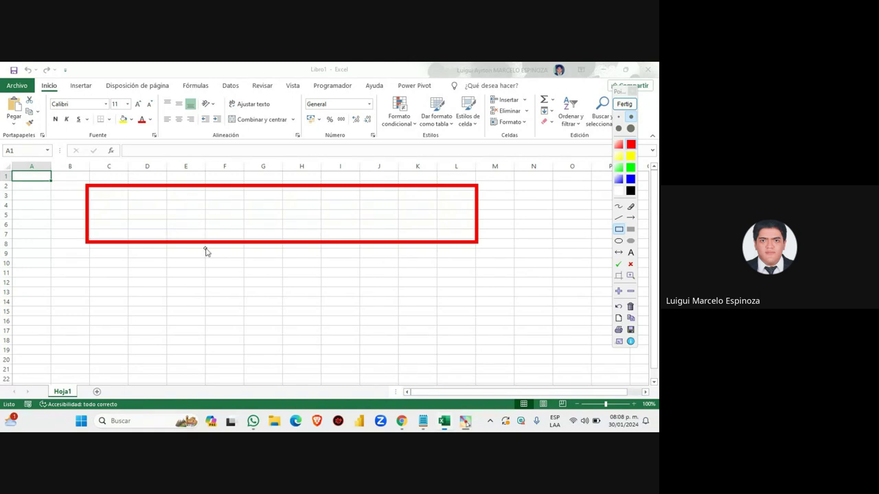
Step: Write red labels AREA and DOCENTE, one below the other, inside the annotation box
left_click(631, 252)
left_click(105, 216)
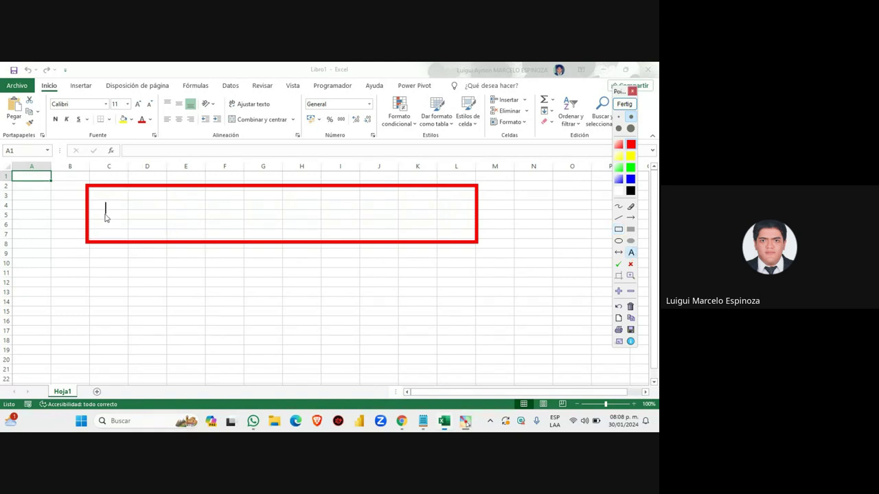
left_click(100, 198)
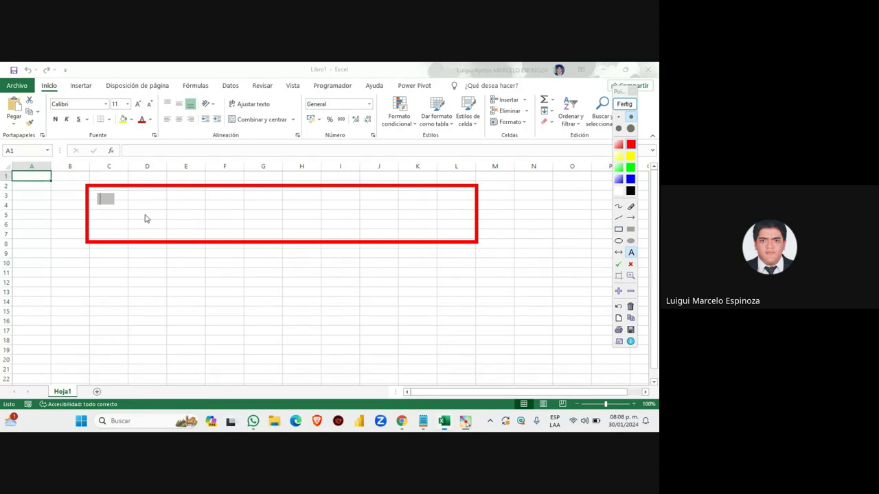
type("AREA")
left_click(94, 221)
type("D")
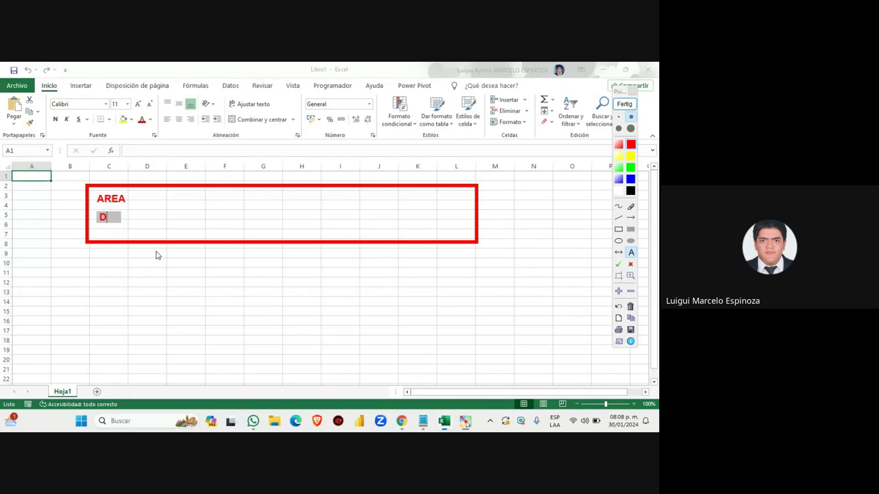
type("OCENTE")
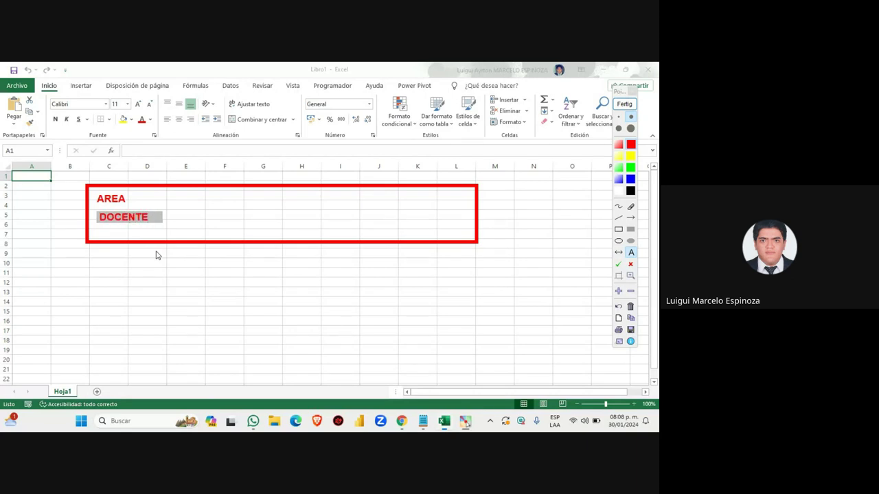
Step: Add a red GRADO label to the right of AREA
left_click(619, 289)
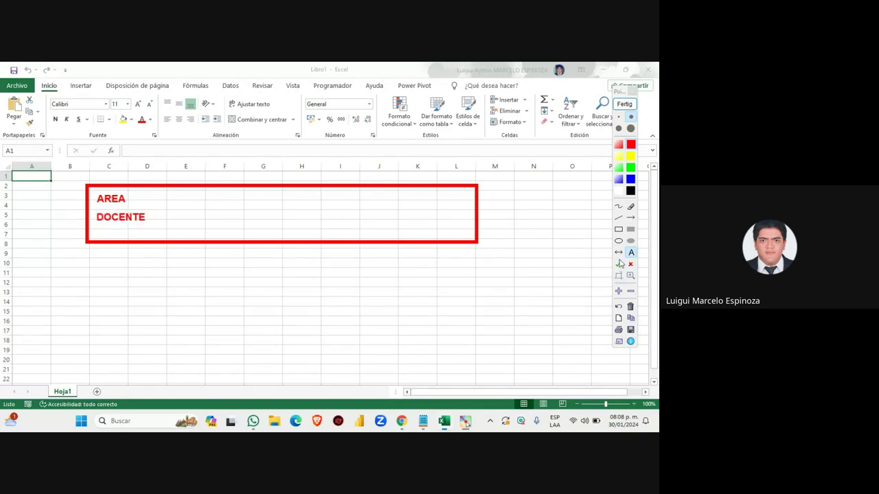
left_click(634, 257)
left_click(240, 204)
type("GRADO")
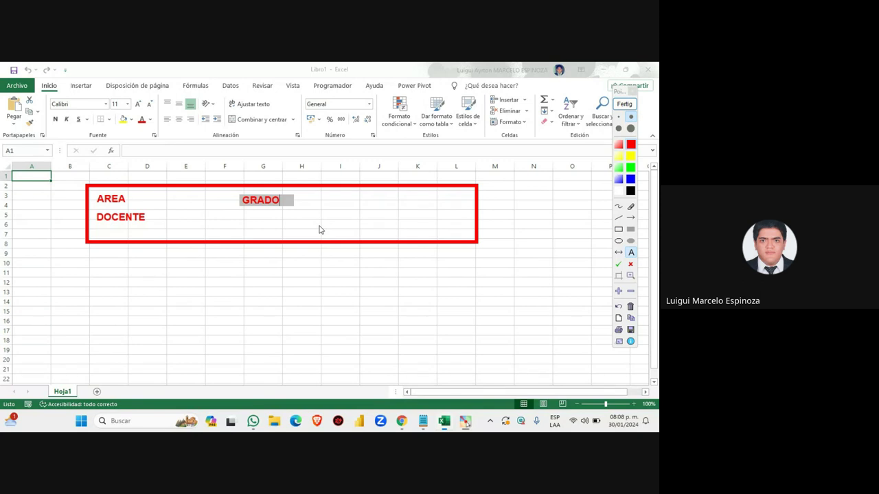
Step: Write a red SECCIÓN label directly under GRADO
left_click(580, 248)
left_click(232, 214)
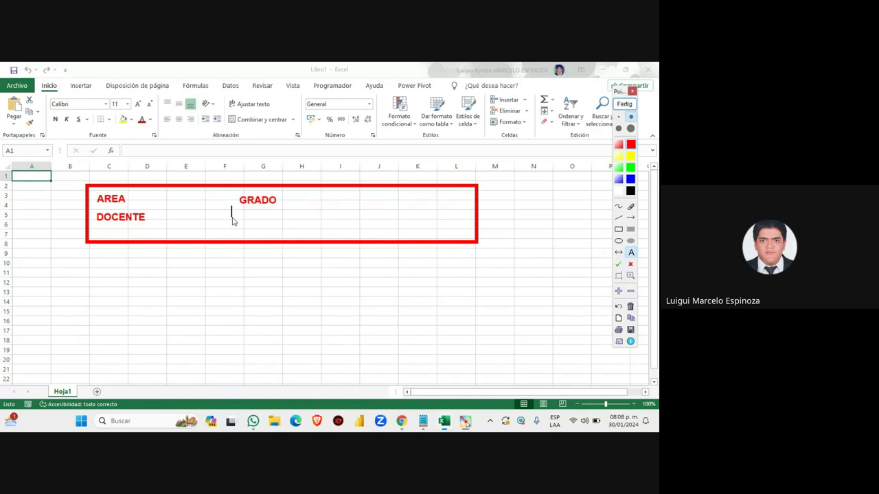
left_click(241, 215)
type("S")
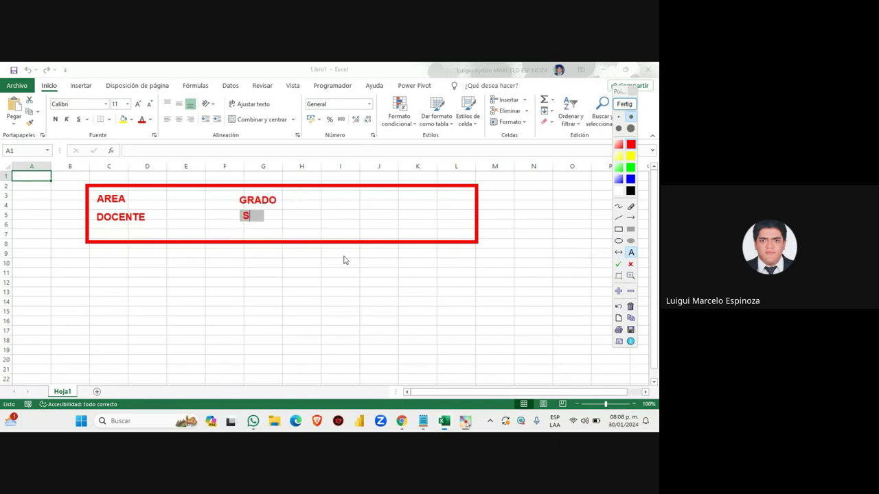
type("ECCI")
type("ÓN")
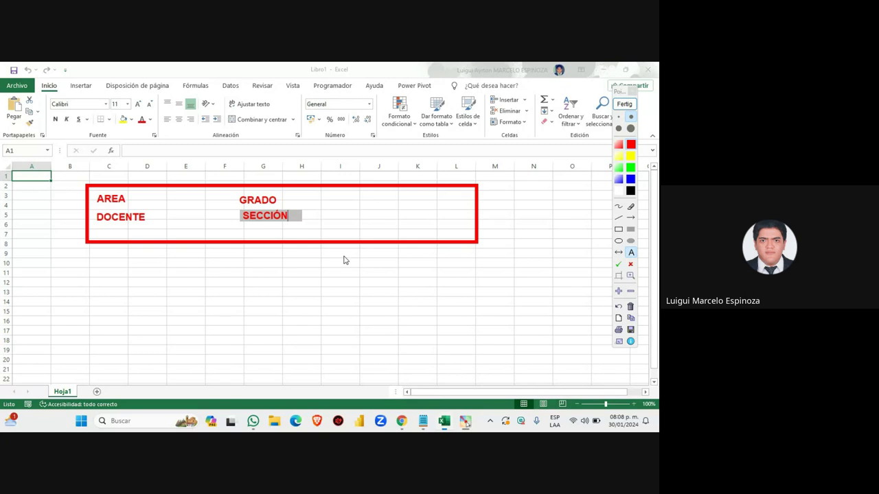
Step: Add a red BIMESTRE label to the right of GRADO, correcting the typos
left_click(636, 253)
left_click(442, 232)
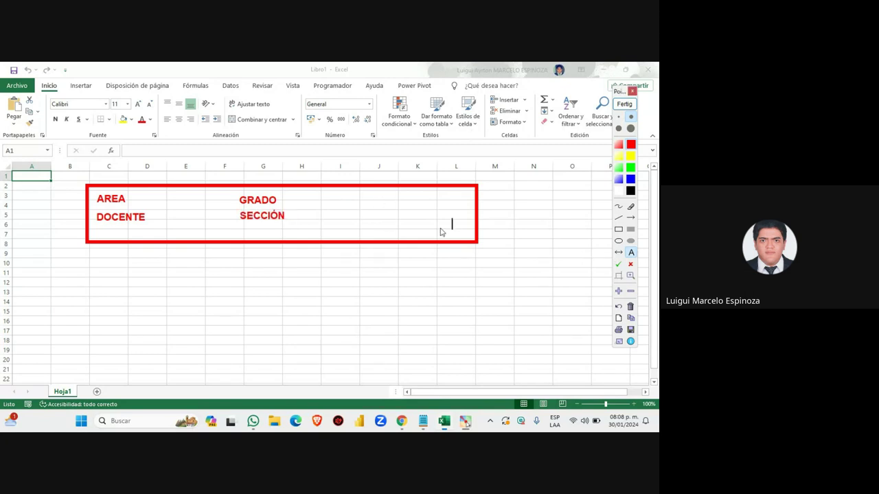
left_click(359, 216)
type("BIMBR")
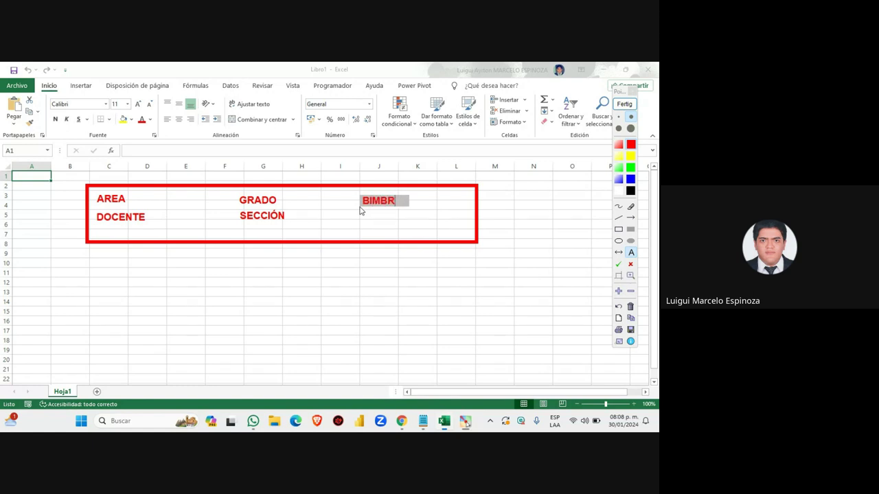
key("BackSpace")
key("BackSpace")
type("ESTRR")
key("BackSpace")
type("E")
Step: Draw red boxes around A2:B7 and M2:O7 flanking the header
left_click(619, 229)
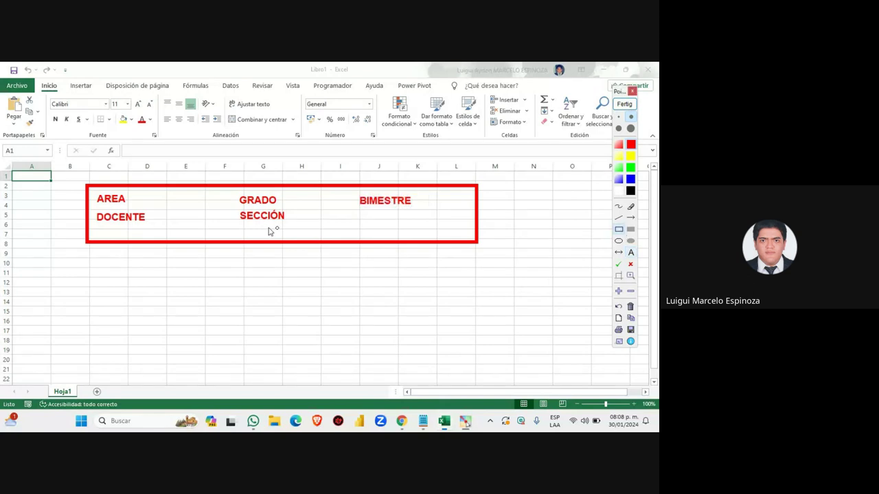
left_click_drag(22, 180, 72, 239)
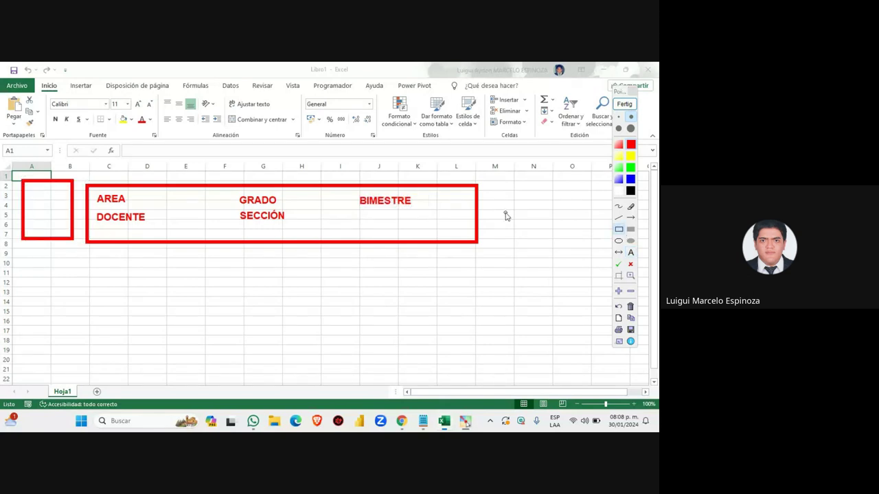
left_click_drag(483, 178, 585, 240)
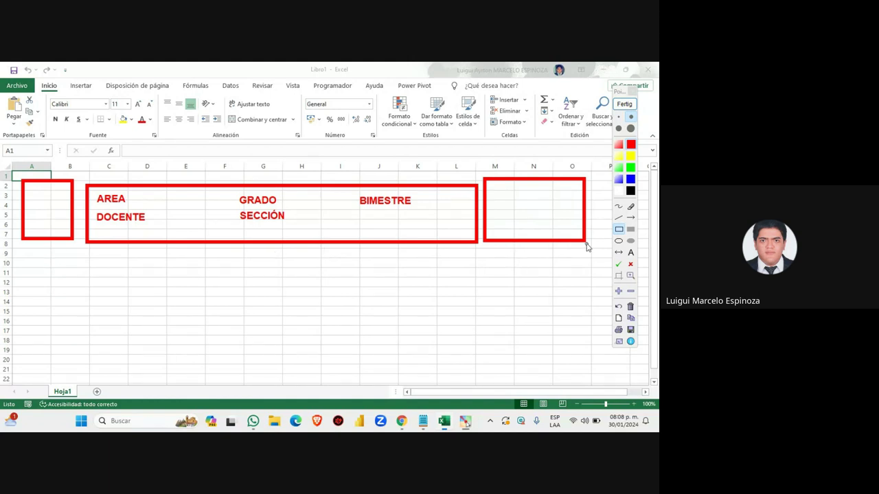
Step: Draw a separator line across row 9 and boxes over A10:A21, B10:E21 and F10:O21
left_click(619, 218)
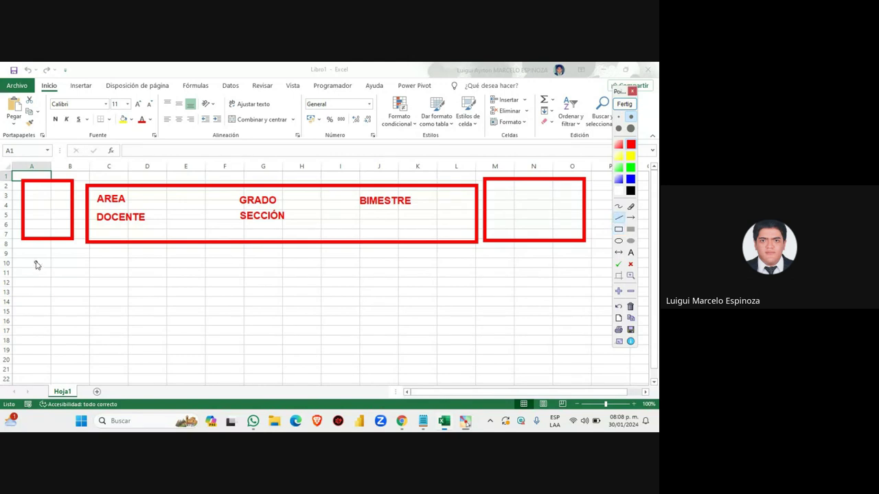
left_click_drag(3, 250, 588, 253)
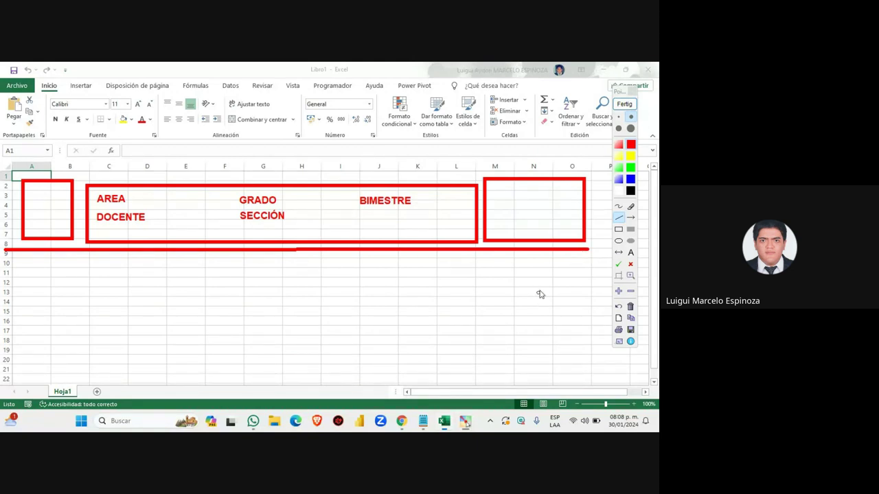
left_click(618, 229)
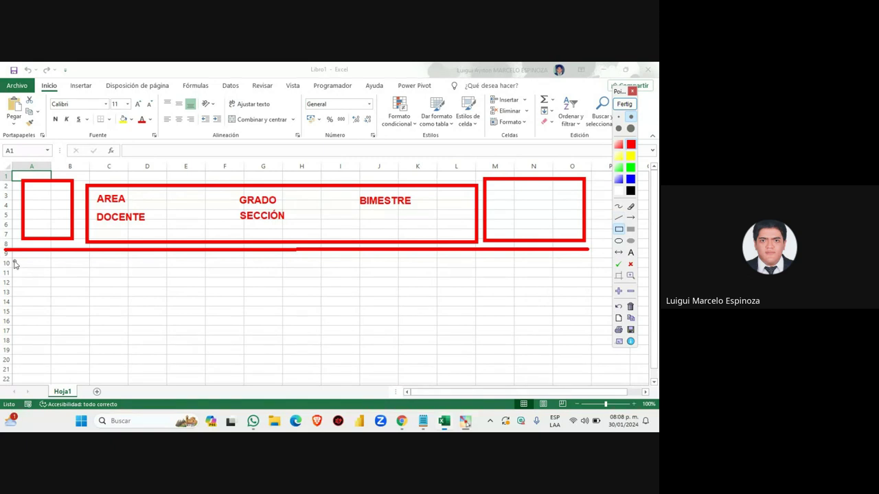
left_click_drag(11, 258, 52, 374)
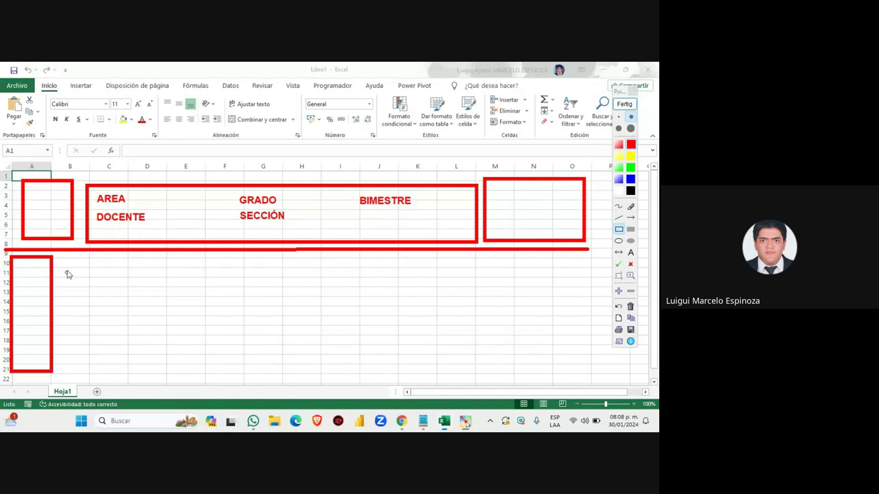
mouse_move(53, 256)
left_mouse_down()
mouse_move(105, 273)
mouse_move(197, 377)
left_mouse_up()
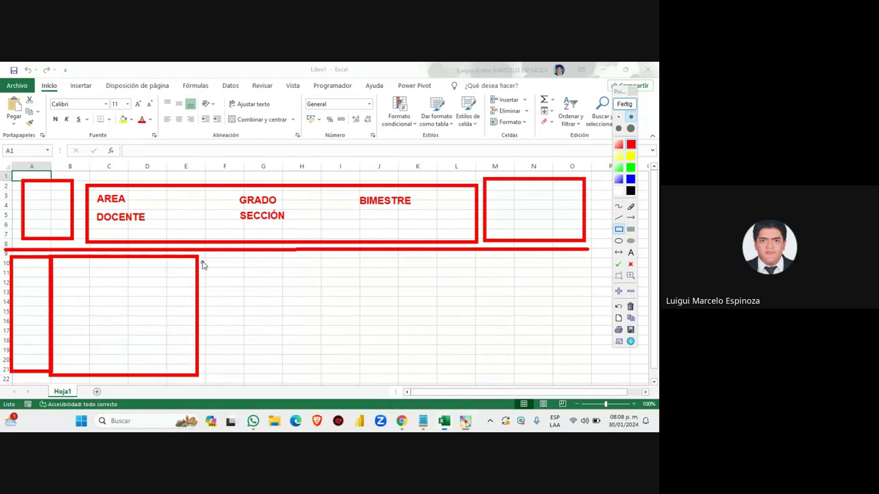
left_click_drag(198, 256, 584, 377)
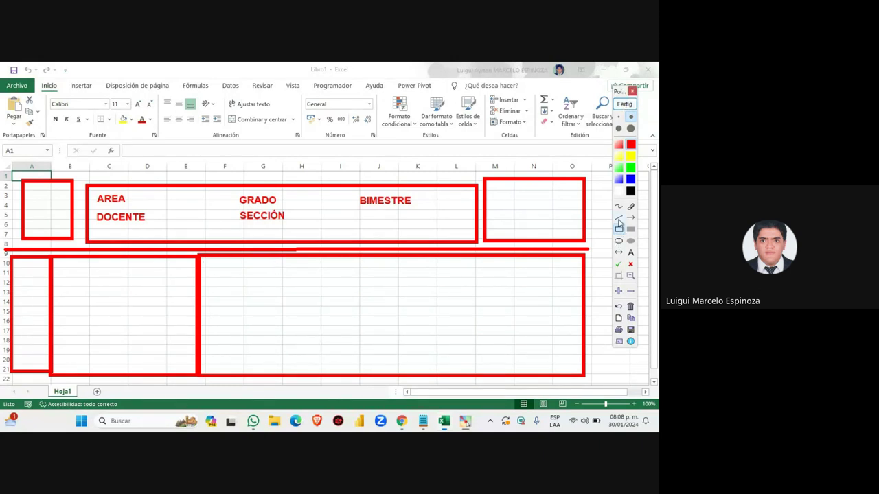
Step: Draw red vertical dividers at columns H, K and M through the F–O block
left_click(618, 218)
left_click_drag(293, 255, 293, 377)
left_click_drag(293, 380, 293, 379)
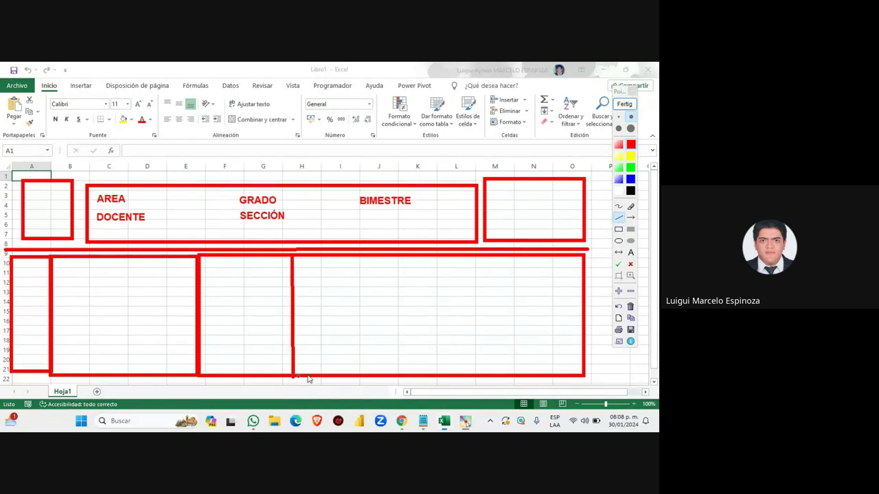
left_click_drag(398, 257, 397, 376)
left_click_drag(499, 257, 499, 376)
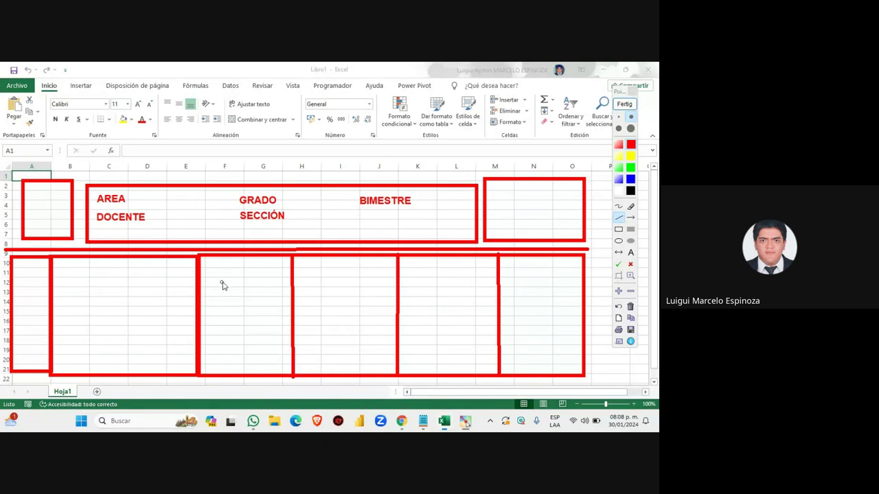
Step: Handwrite 'Comp' in red at the top of each of the four sketched grade columns
left_click(619, 207)
mouse_move(228, 265)
left_mouse_down()
mouse_move(230, 282)
mouse_move(249, 285)
mouse_move(259, 275)
mouse_move(261, 294)
mouse_move(269, 269)
mouse_move(260, 280)
left_mouse_up()
mouse_move(318, 261)
left_mouse_down()
mouse_move(320, 285)
mouse_move(339, 276)
mouse_move(352, 297)
mouse_move(351, 276)
mouse_move(352, 287)
left_mouse_up()
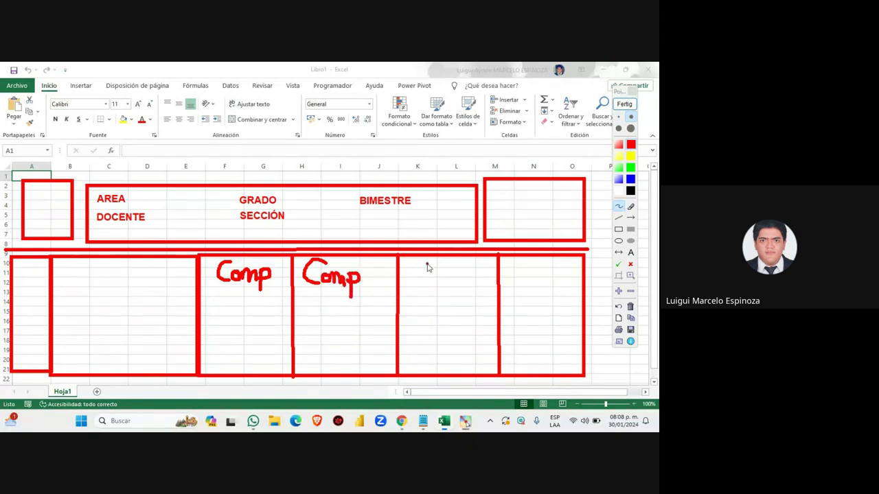
mouse_move(426, 265)
left_mouse_down()
mouse_move(432, 287)
mouse_move(457, 290)
mouse_move(463, 281)
mouse_move(467, 304)
mouse_move(469, 290)
left_mouse_up()
mouse_move(522, 268)
left_mouse_down()
mouse_move(523, 288)
mouse_move(541, 277)
mouse_move(554, 299)
mouse_move(563, 286)
mouse_move(556, 289)
left_mouse_up()
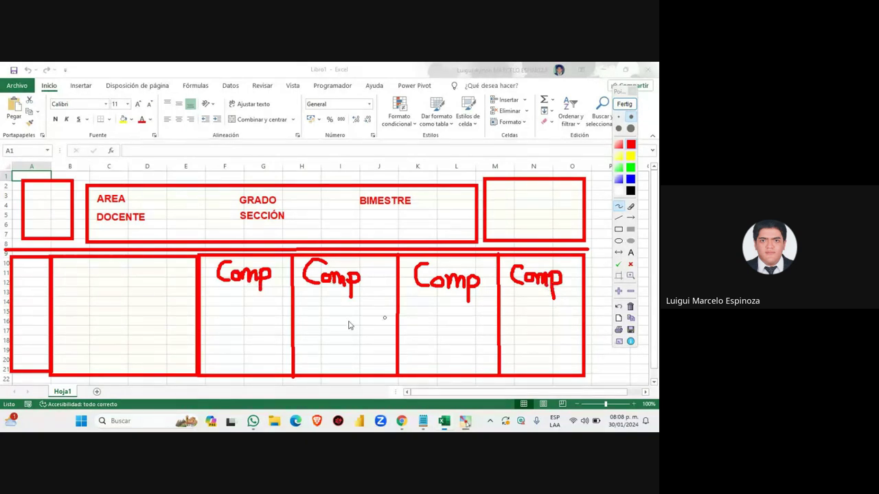
left_click(618, 217)
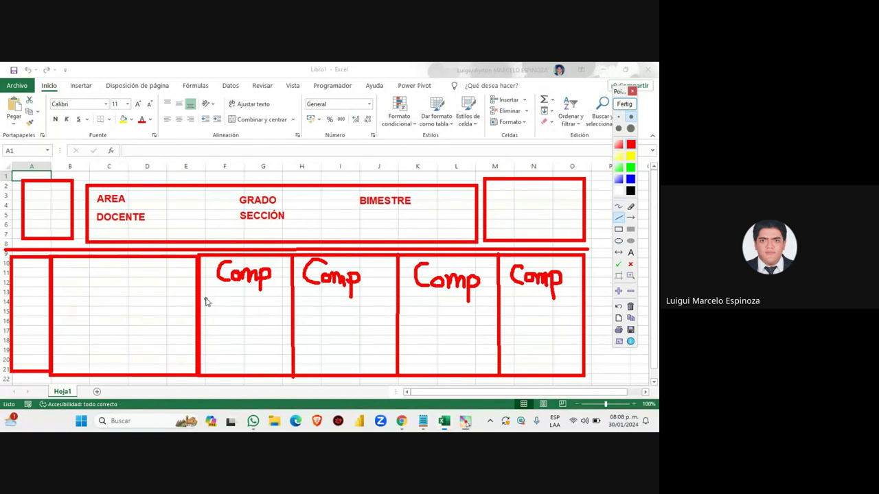
Step: Underline the first Comp heading, draw four sub-column dividers below it, and add a green diagonal
left_click_drag(201, 294, 289, 295)
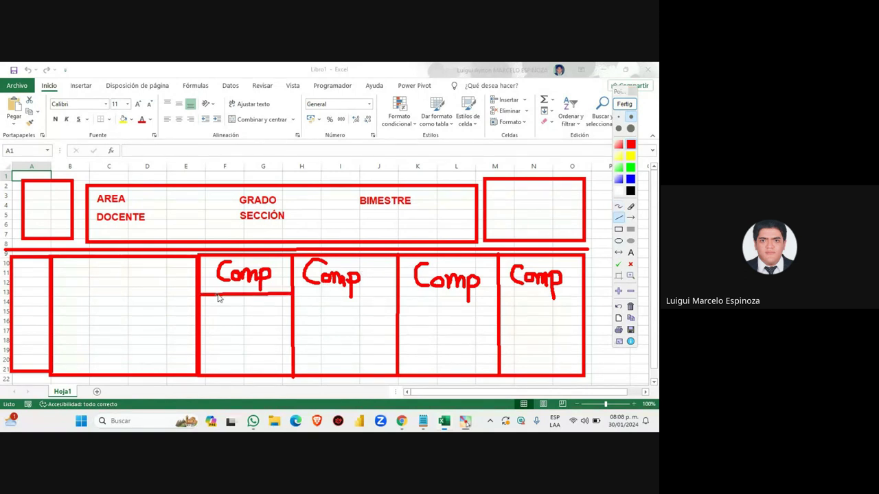
left_click_drag(220, 295, 219, 376)
left_click_drag(239, 295, 239, 376)
left_click_drag(256, 295, 257, 377)
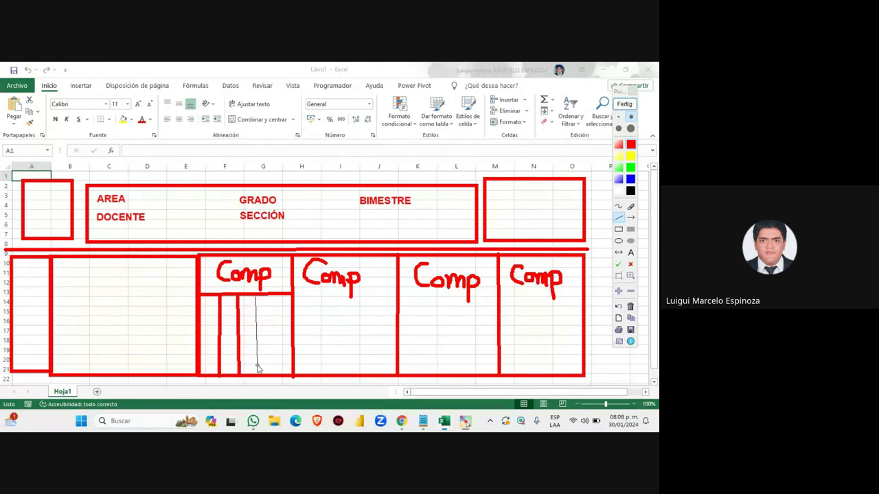
left_click_drag(269, 296, 272, 380)
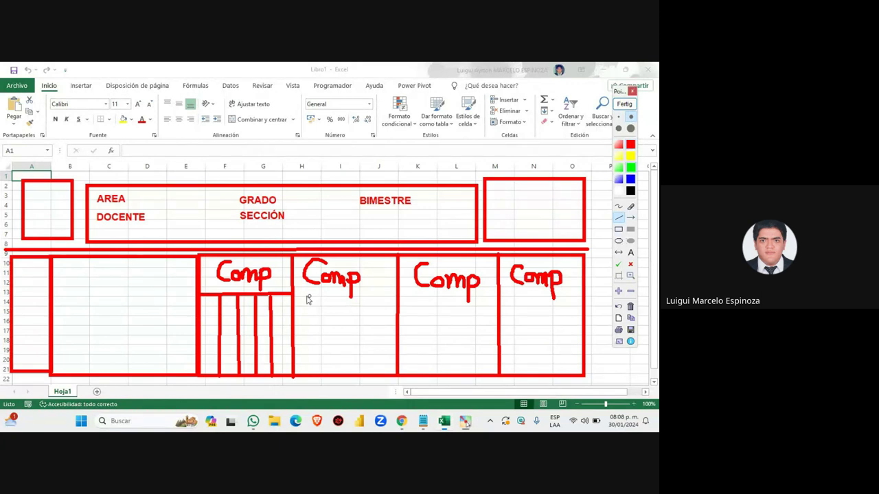
left_click_drag(271, 296, 294, 374)
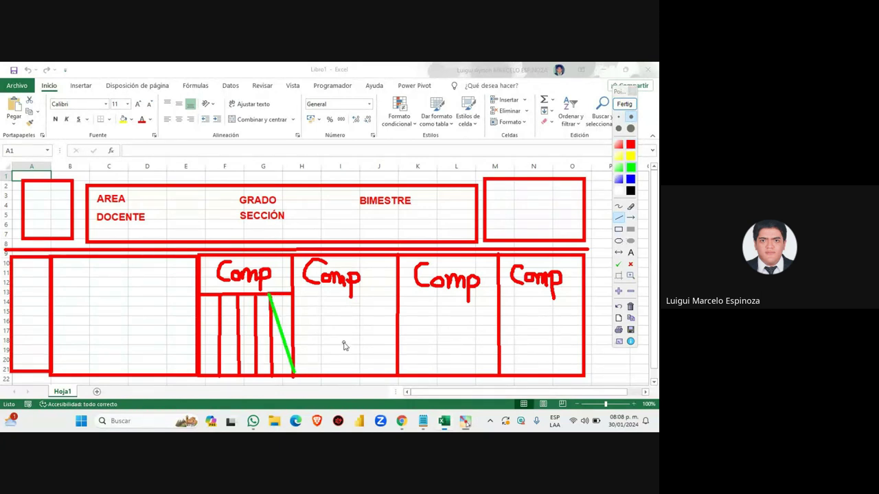
scroll(344, 345, "up", 2)
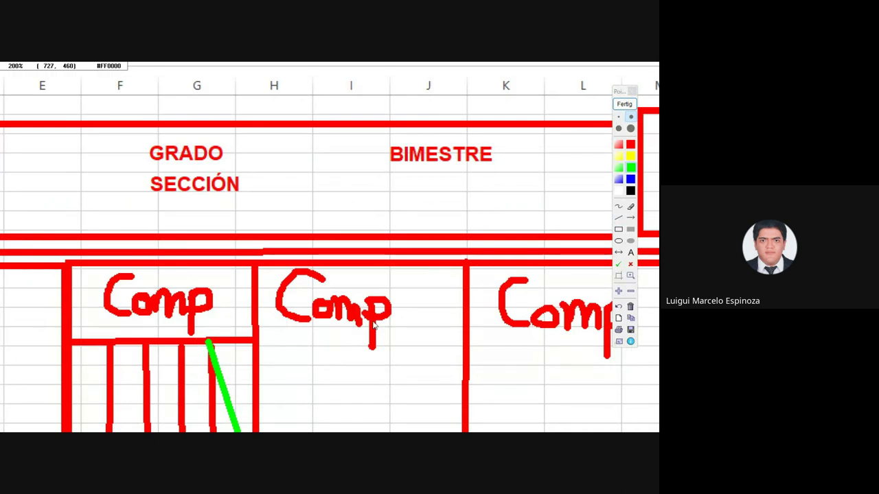
scroll(375, 325, "down", 2)
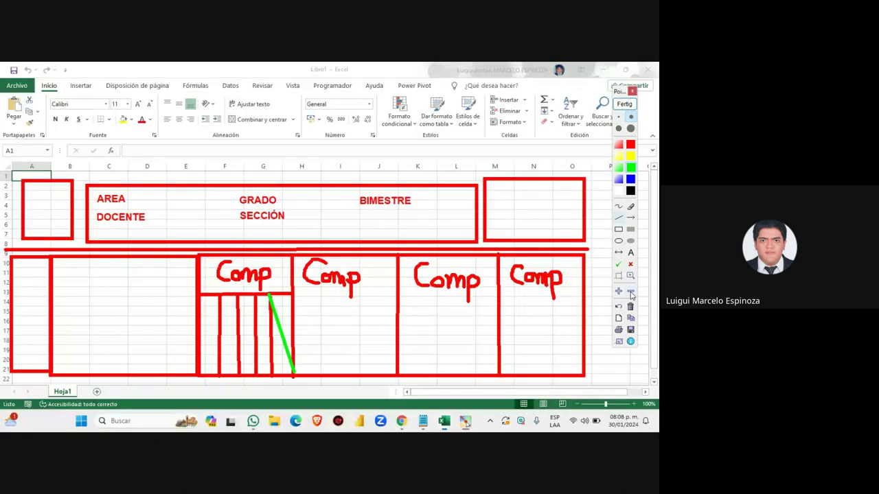
Step: Erase the green diagonal line from the first Comp sketch
left_click(630, 207)
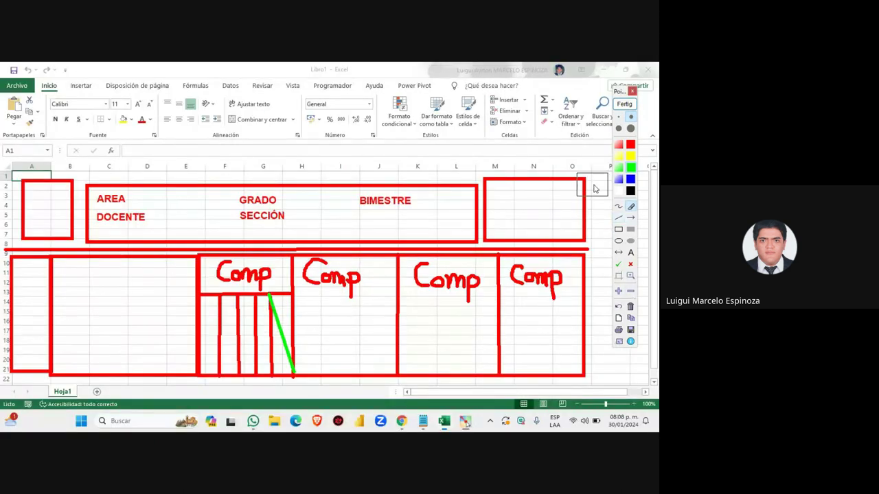
left_click(621, 123)
left_click_drag(273, 306, 294, 372)
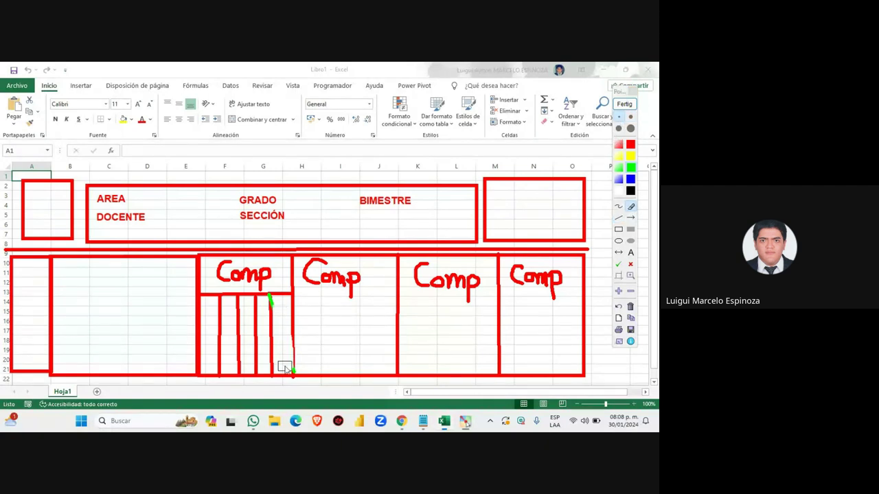
Step: Outline a narrow green sub-column box in each of the four Comp blocks
left_click(619, 229)
left_click_drag(268, 295, 296, 377)
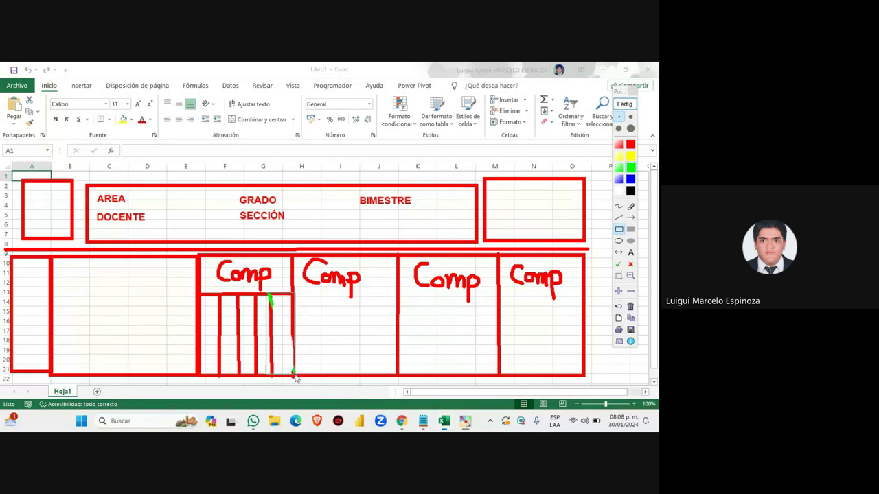
left_click_drag(371, 292, 396, 376)
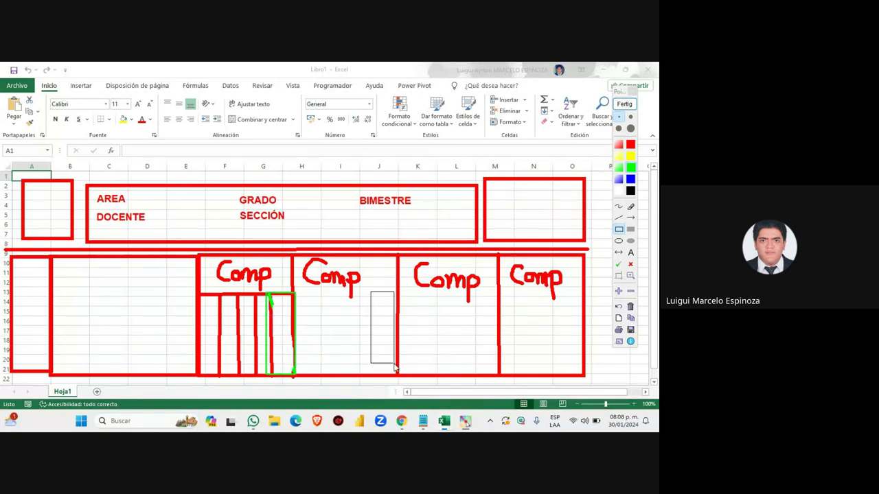
left_click_drag(473, 294, 500, 379)
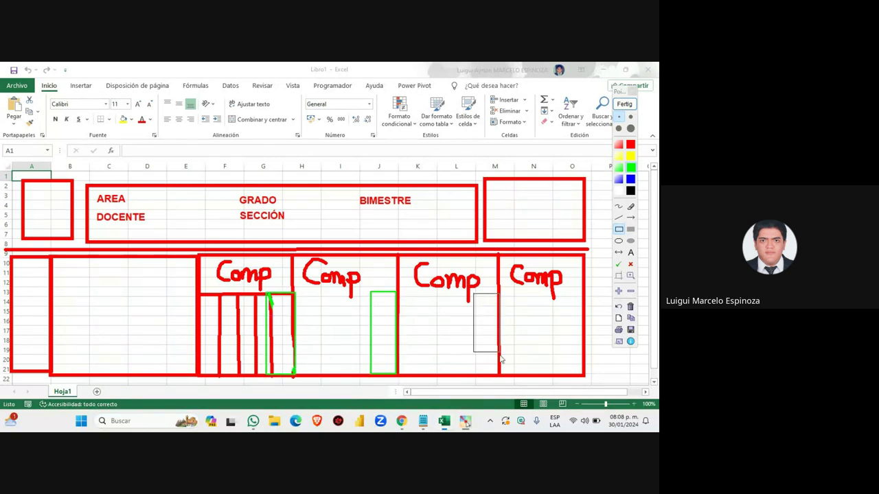
left_click_drag(557, 292, 583, 376)
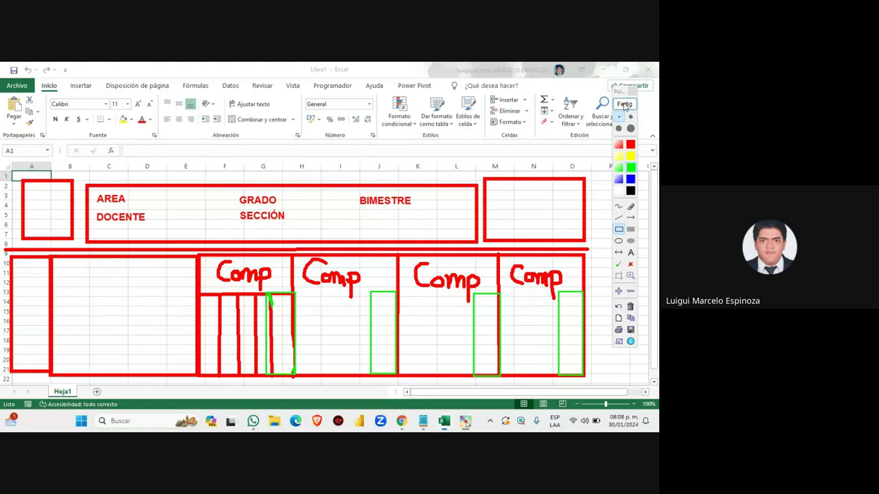
left_click_drag(621, 92, 258, 73)
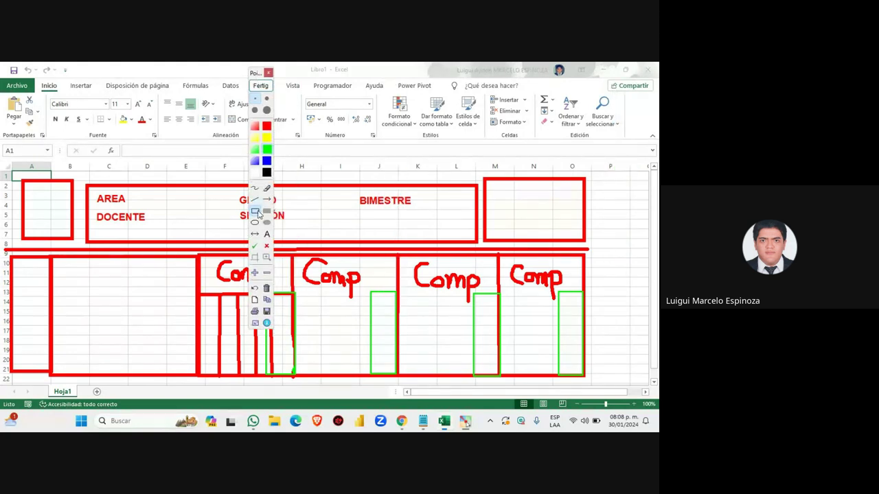
Step: Draw a green box right of the fourth Comp block and a large green frame around the sketch
left_click_drag(584, 254, 625, 377)
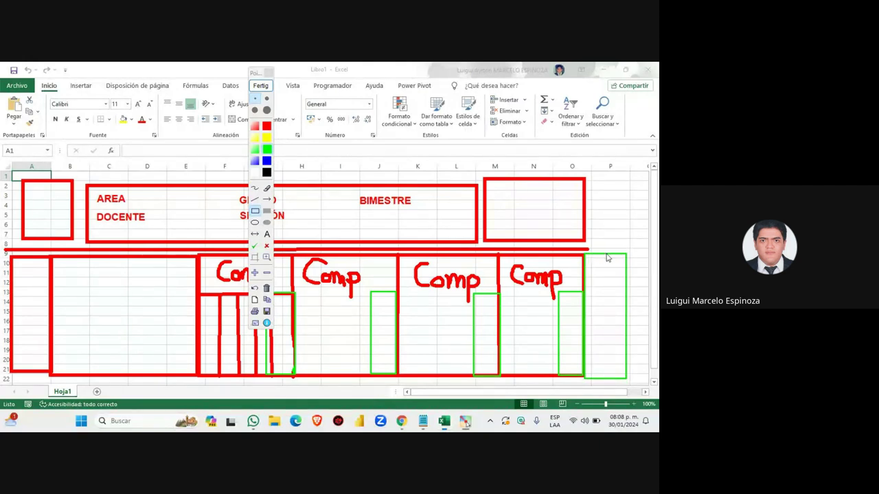
left_click(605, 278)
left_click_drag(260, 75, 642, 102)
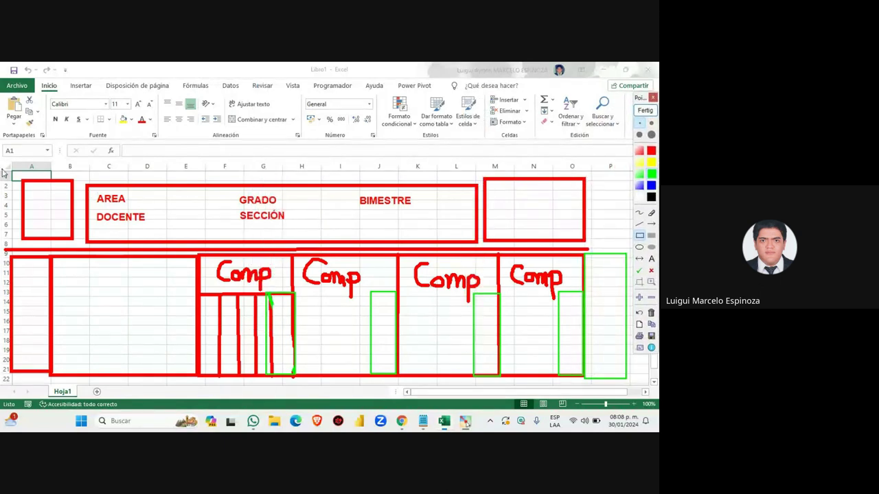
mouse_move(8, 168)
left_mouse_down()
mouse_move(340, 273)
mouse_move(616, 393)
mouse_move(633, 387)
left_mouse_up()
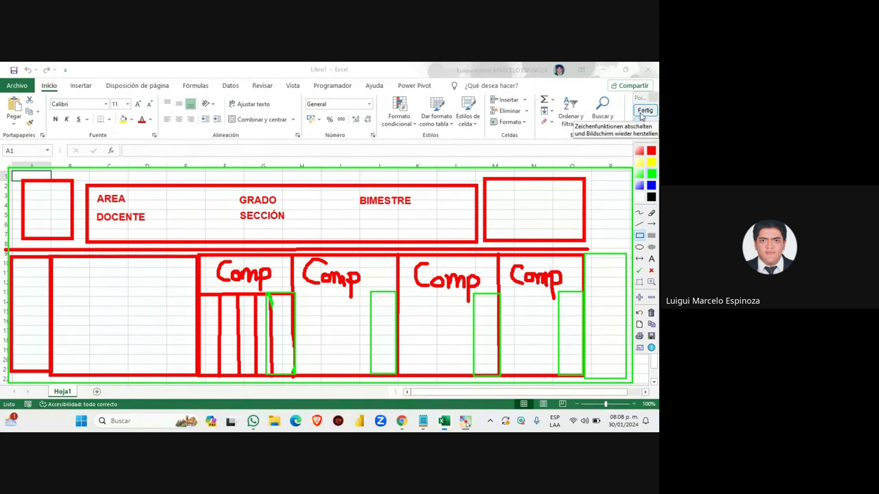
Step: Clear the Pointofix sketch, briefly mark rows 1–3 with a red box, then clear it again
left_click(641, 111)
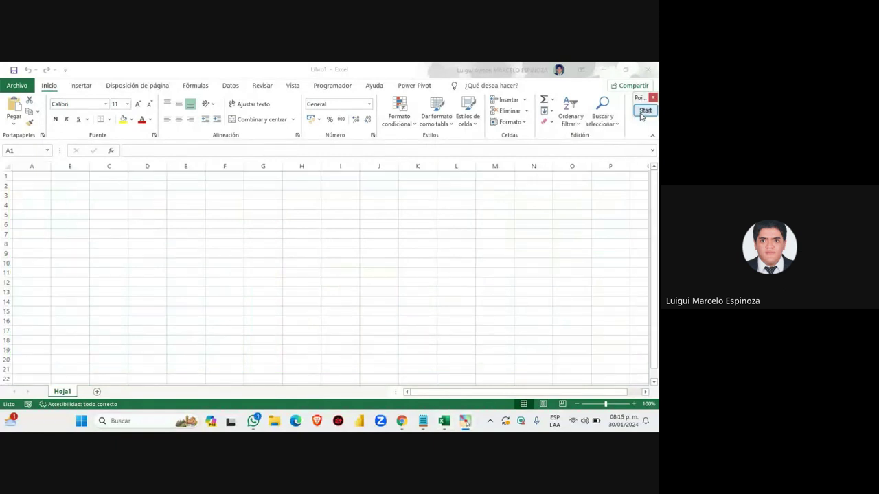
left_click(32, 176)
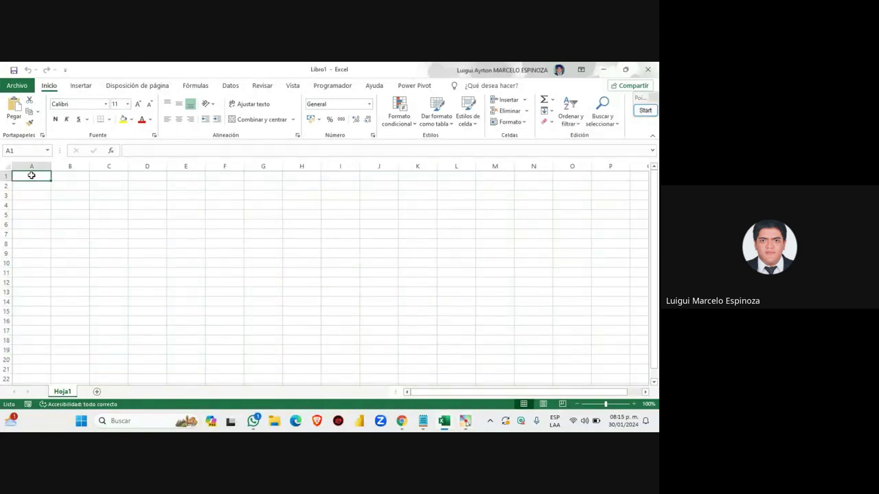
left_click(33, 185)
left_click(37, 195)
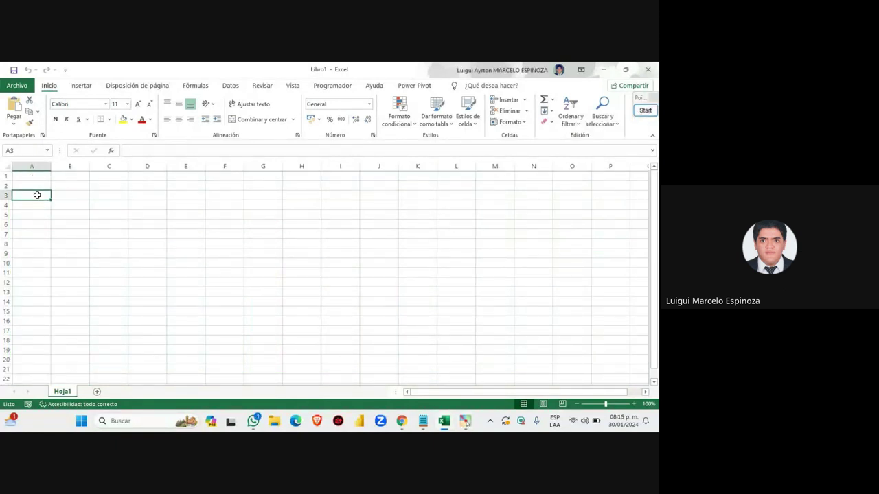
mouse_move(634, 95)
left_mouse_down()
mouse_move(594, 95)
mouse_move(646, 94)
left_mouse_up()
left_click(602, 107)
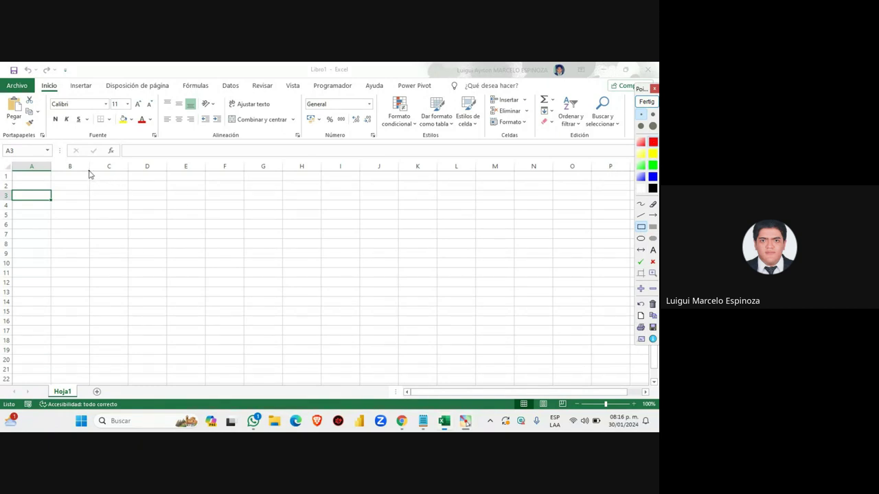
mouse_move(89, 175)
left_mouse_down()
mouse_move(527, 206)
mouse_move(520, 208)
left_mouse_up()
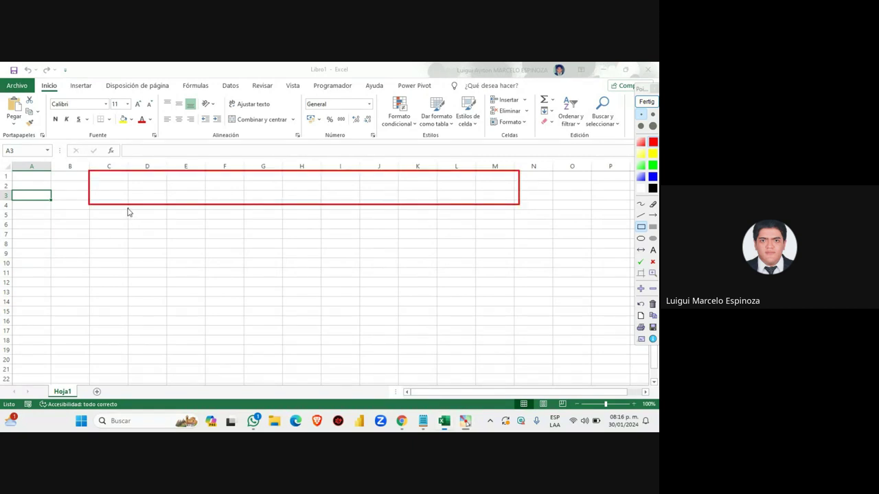
left_click(646, 101)
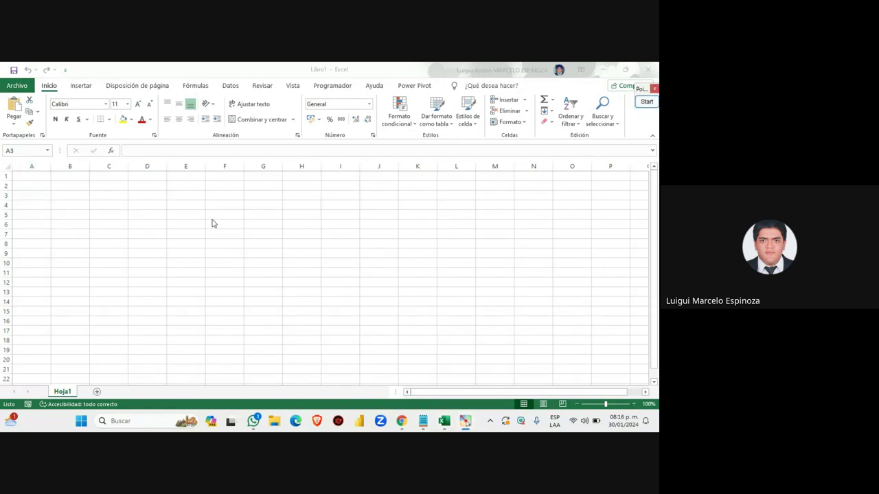
Step: Enter the N° header in A8 and apply Centrar alignment to it
left_click(152, 204)
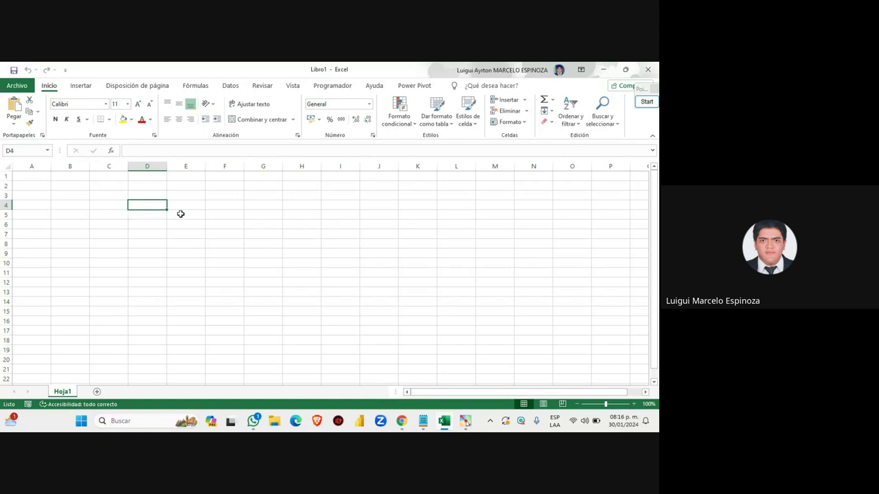
left_click(152, 227)
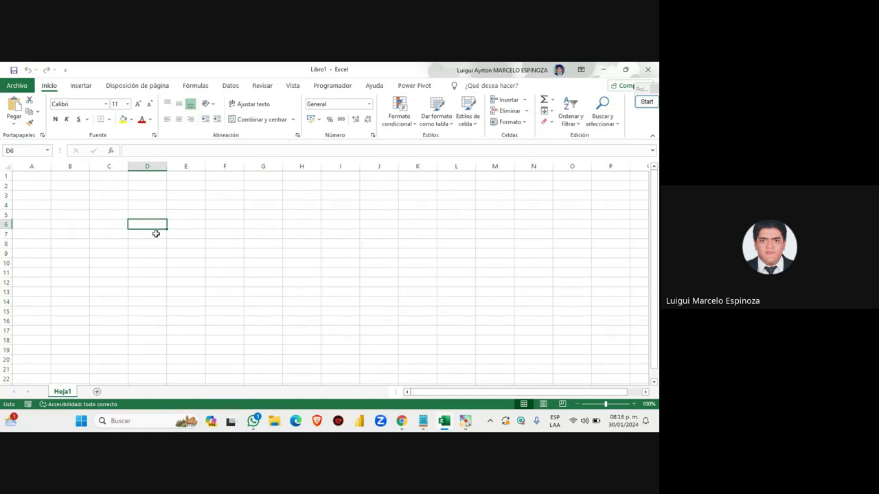
left_click(156, 241)
left_click(33, 244)
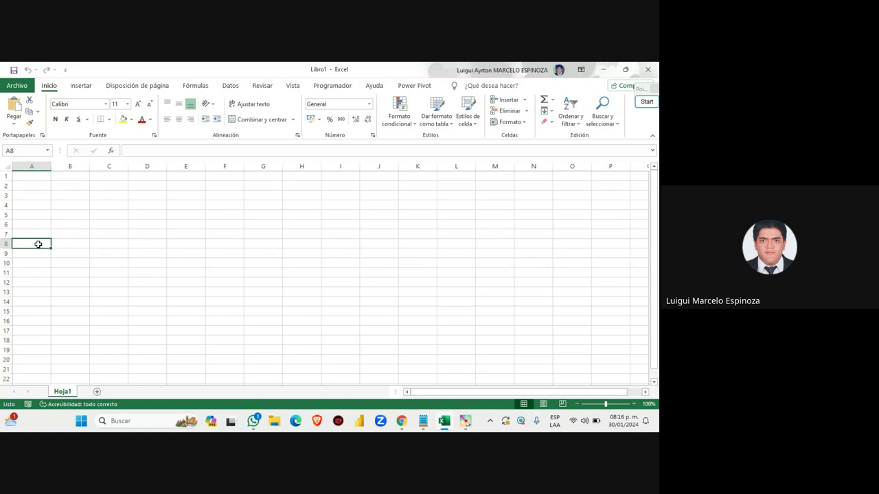
left_click_drag(38, 244, 102, 243)
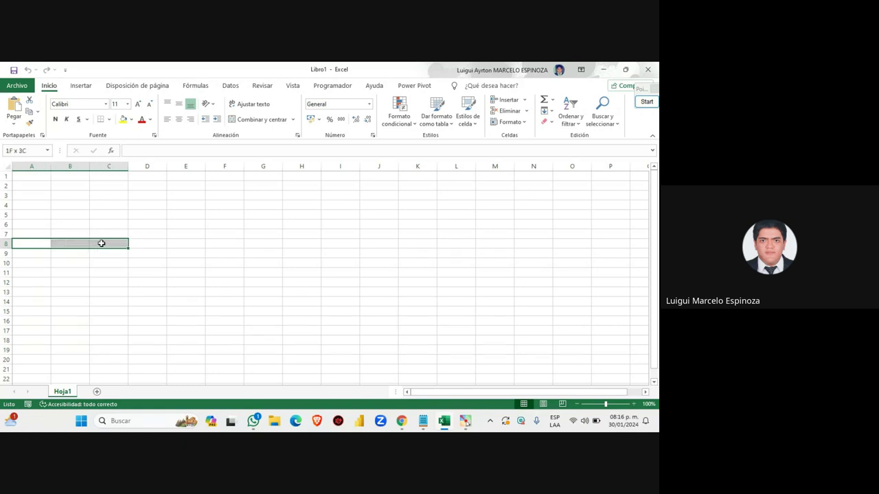
left_click(37, 243)
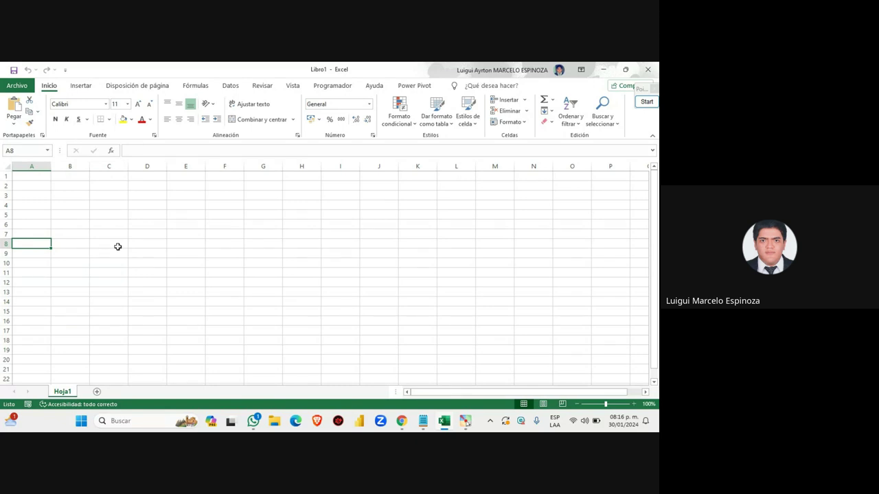
double_click(33, 244)
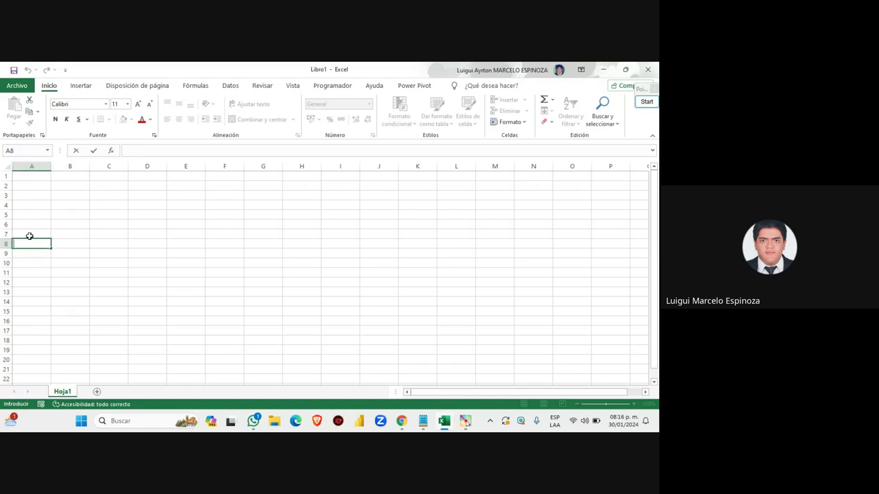
key("F2")
key("Return")
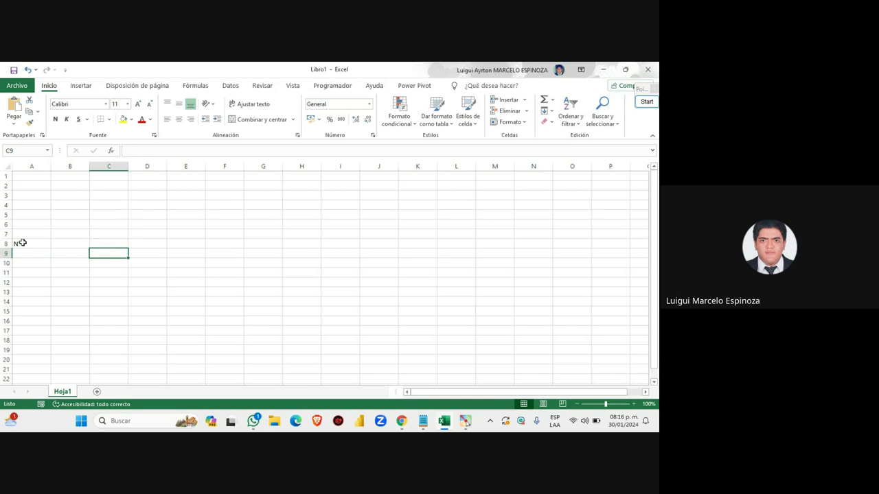
left_click(23, 243)
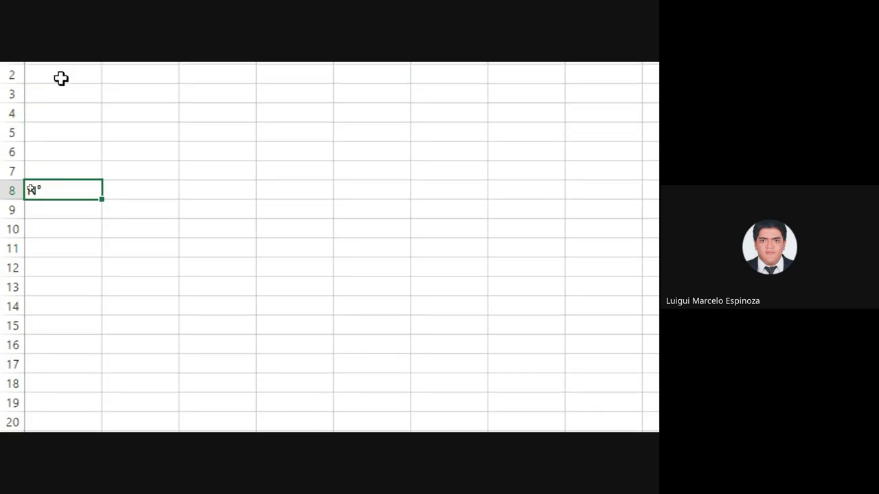
left_click(354, 177)
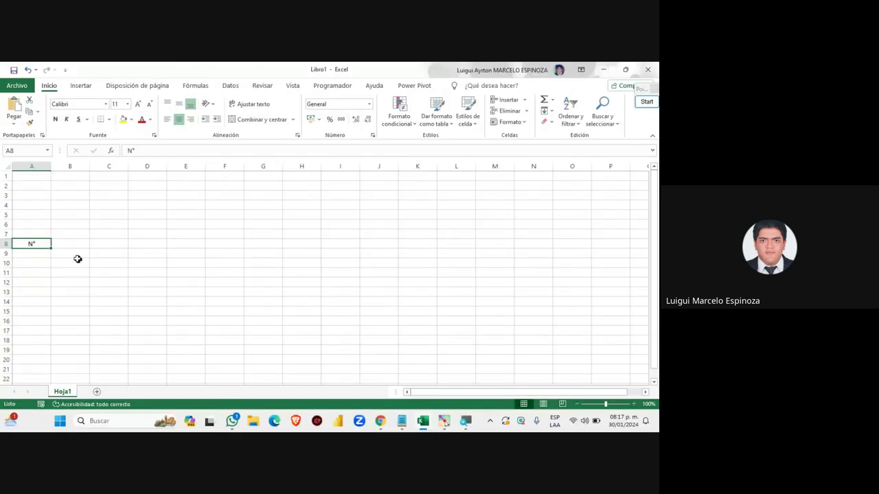
left_click(70, 250)
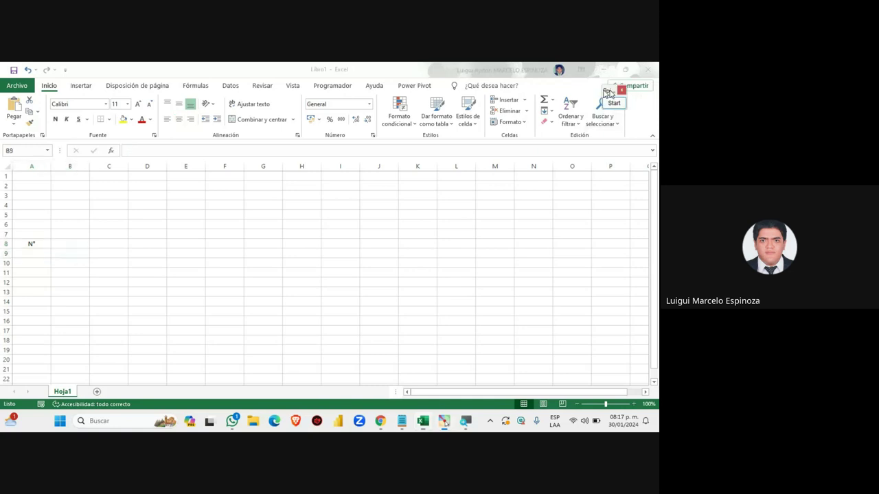
left_click_drag(607, 93, 522, 93)
left_click(529, 103)
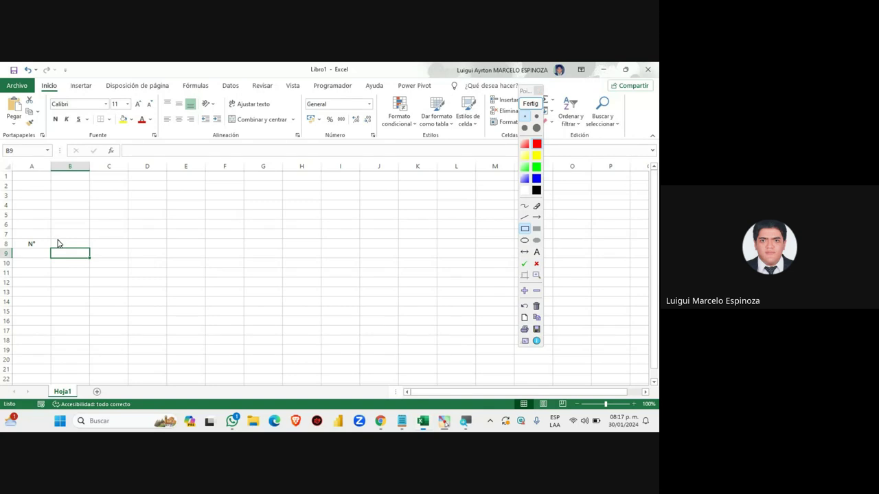
left_click_drag(48, 236, 168, 253)
left_click_drag(169, 252, 169, 253)
mouse_move(170, 255)
left_mouse_down()
mouse_move(206, 255)
mouse_move(169, 256)
left_mouse_up()
left_click(529, 103)
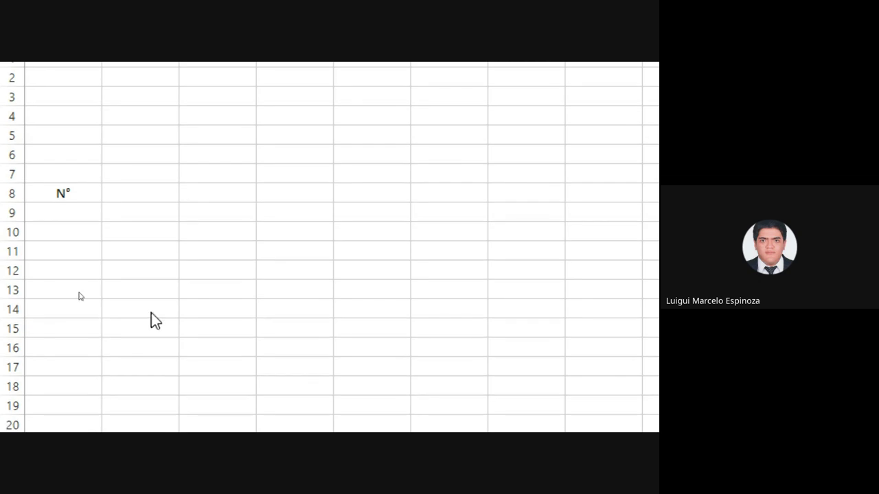
left_click(134, 210)
left_click(127, 192)
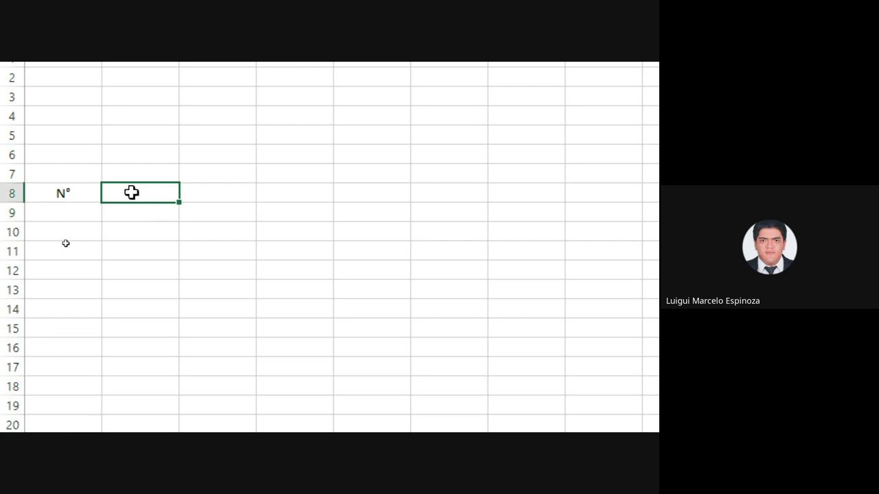
left_click_drag(131, 193, 292, 199)
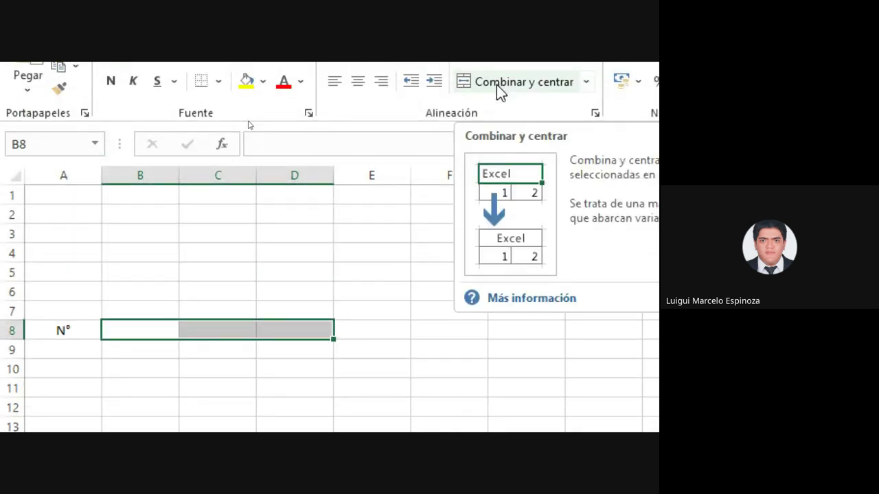
left_click(496, 85)
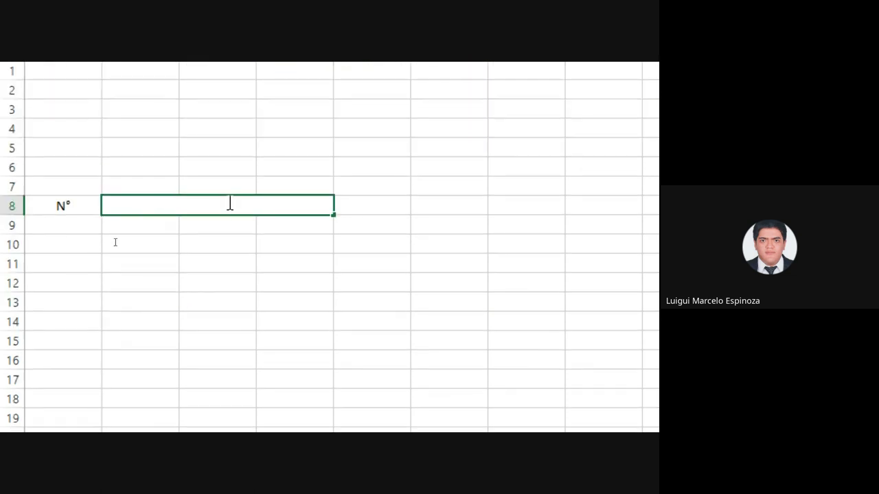
left_click(159, 262)
left_click(167, 205)
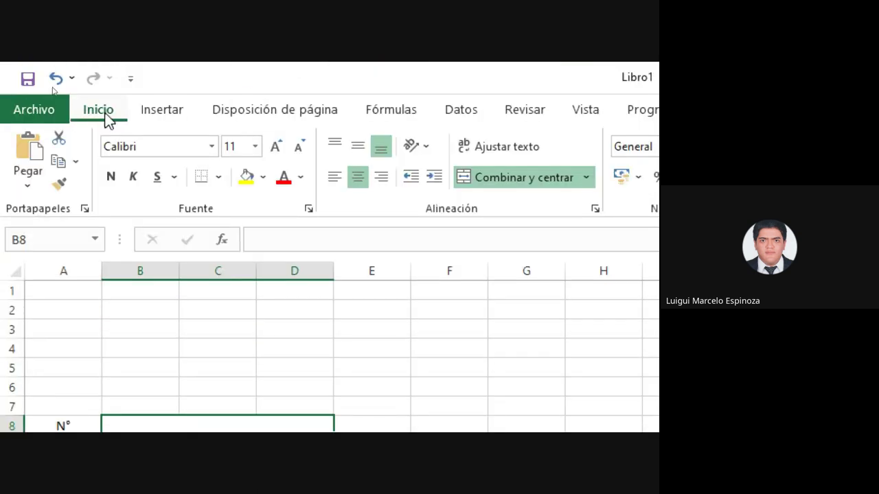
Step: Type 'APELLIDOS Y NOMBRES' into the merged B8:D8 cell and commit the entry
left_click(518, 184)
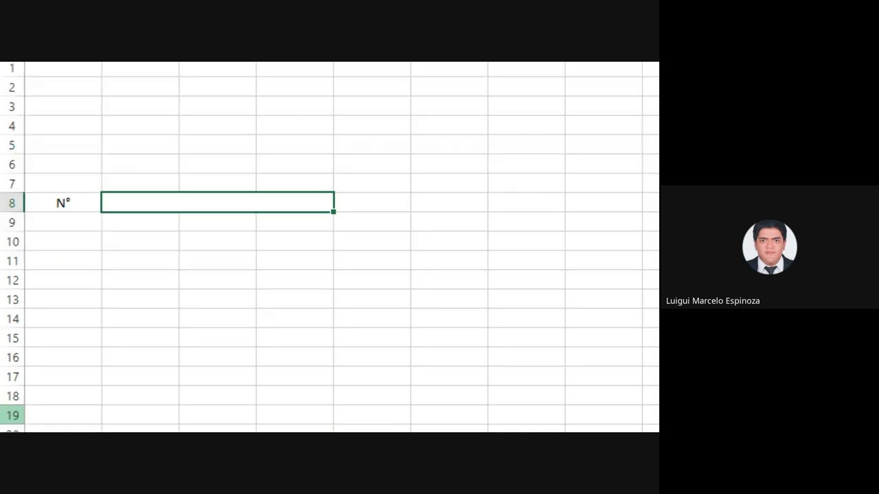
double_click(247, 199)
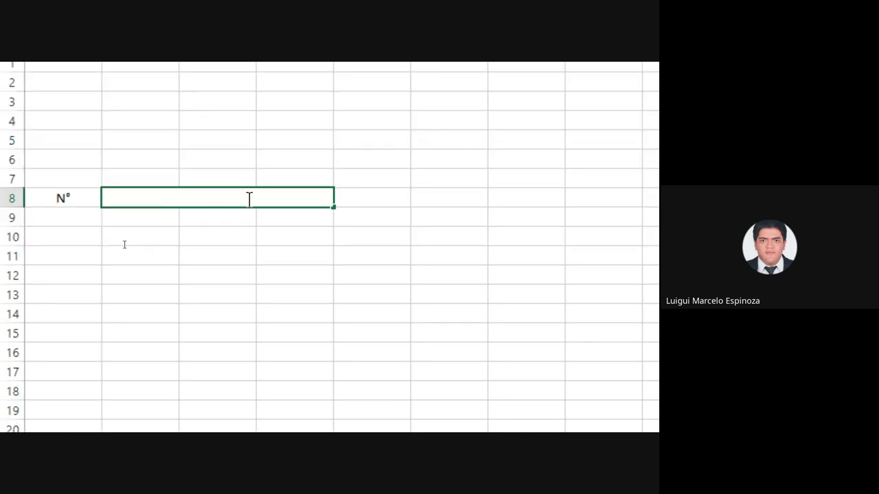
type("APELLI")
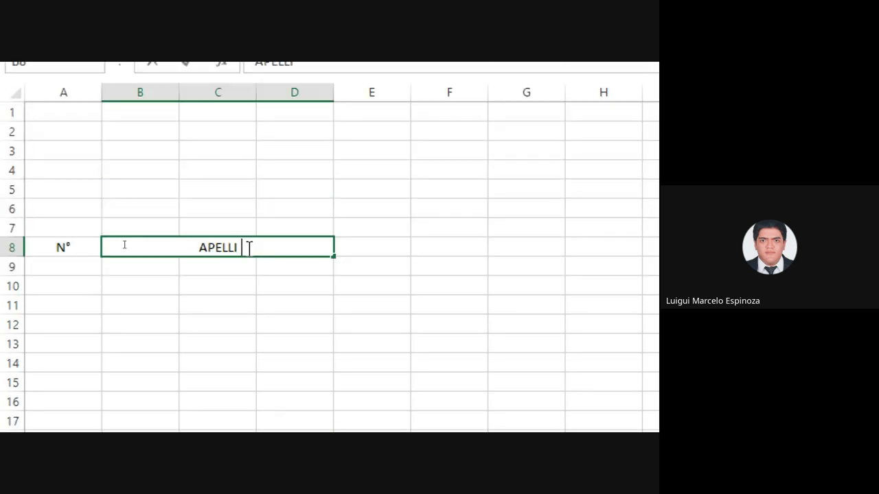
type("DOS Y")
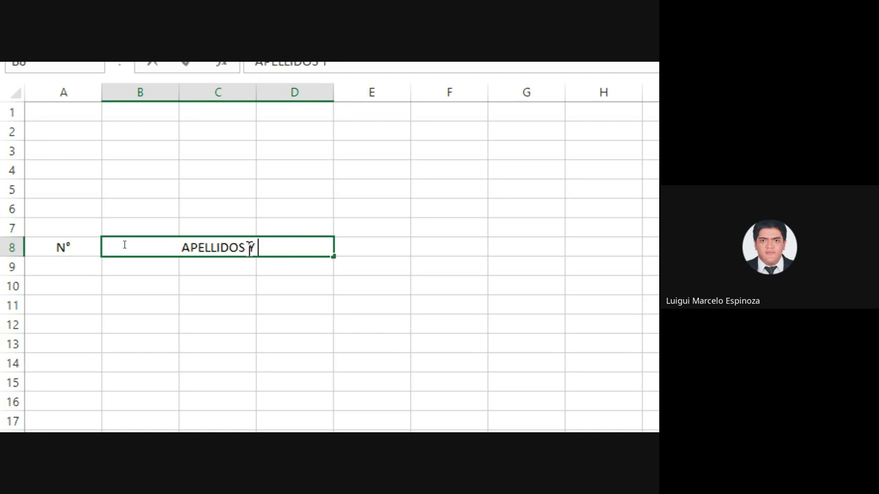
type(" NOMBRES")
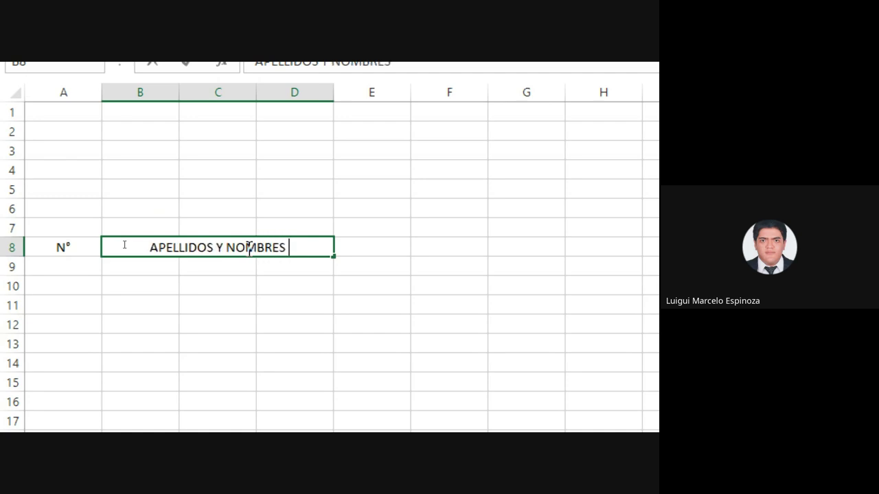
left_click(432, 326)
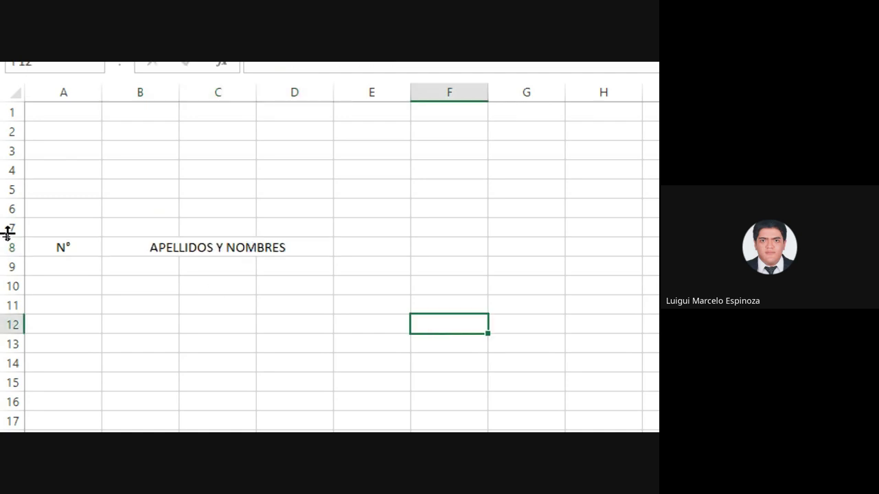
left_click(65, 247)
left_click_drag(65, 247, 237, 247)
scroll(377, 247, "right", 2)
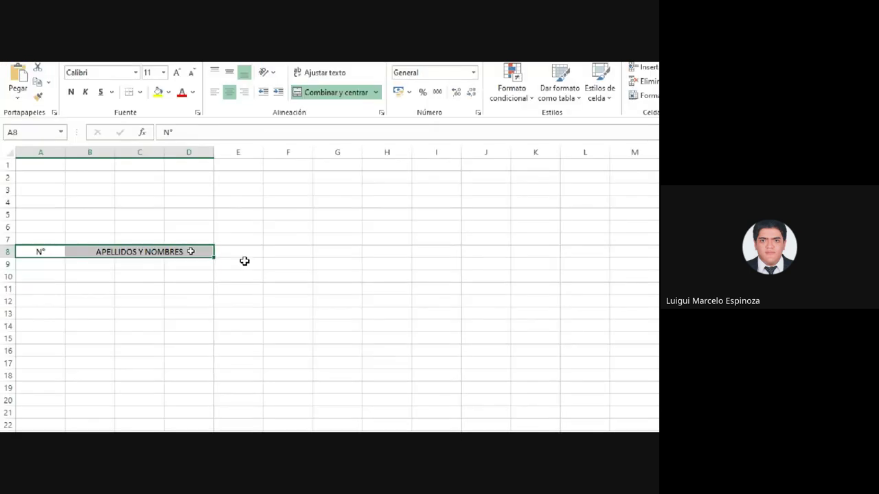
left_click_drag(185, 243, 298, 243)
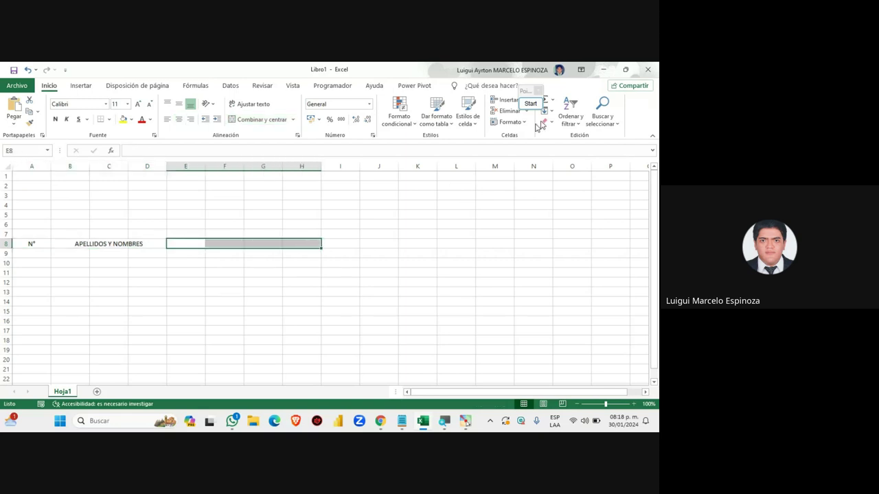
left_click(561, 94)
left_click_drag(561, 93, 592, 87)
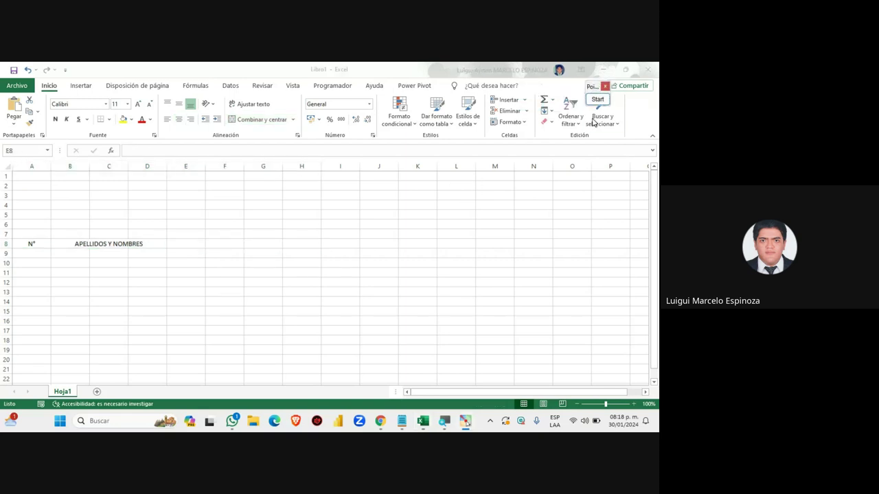
left_click(598, 100)
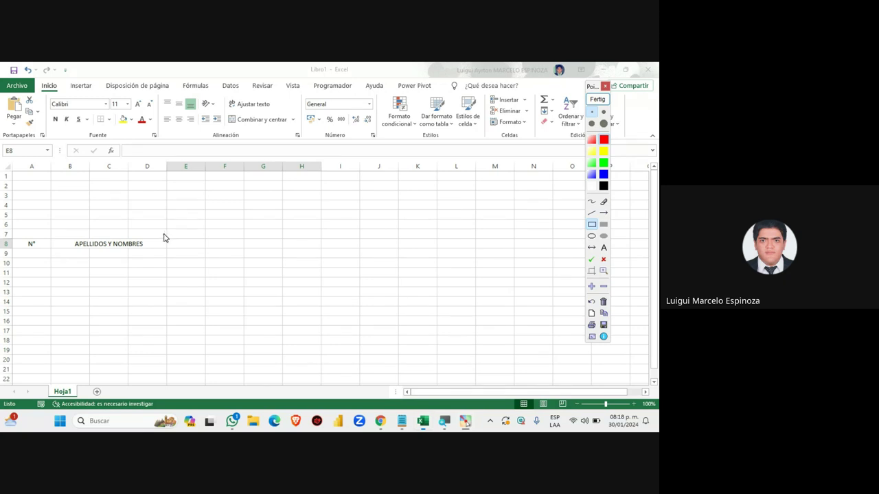
left_click_drag(164, 234, 322, 257)
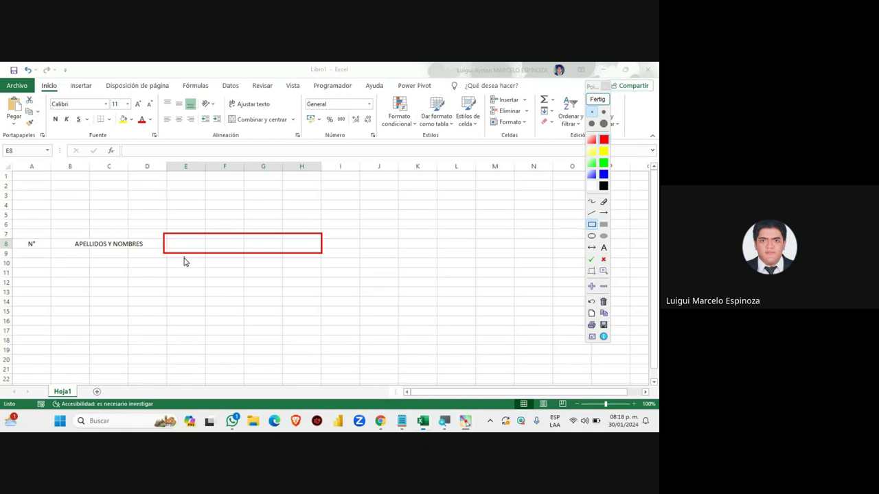
Step: Merge E9:H9 into one cell with Combinar y centrar
left_click(597, 99)
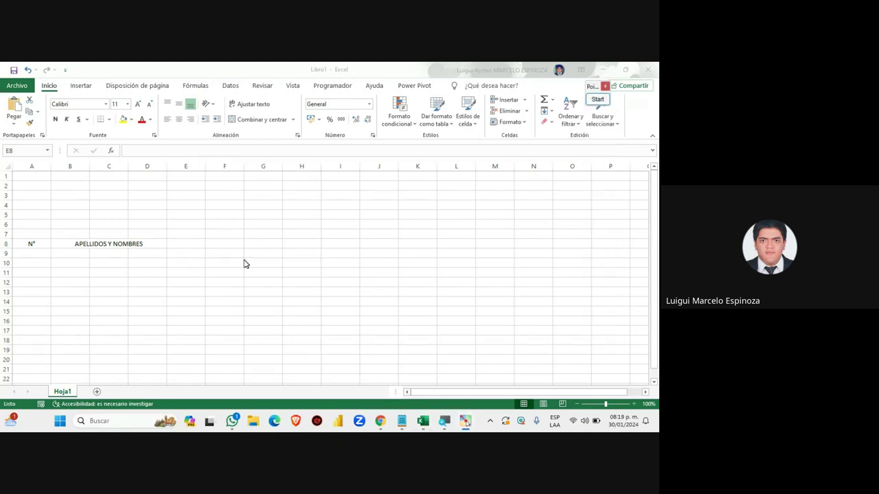
left_click_drag(183, 253, 297, 252)
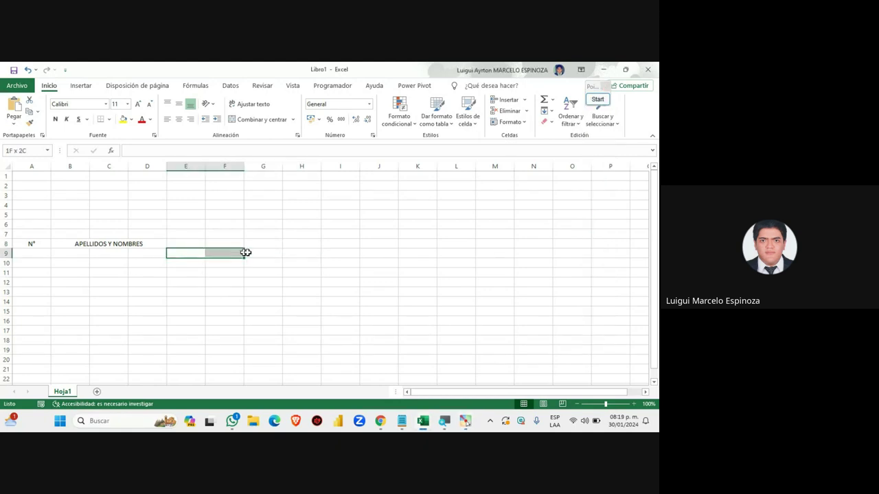
left_click_drag(172, 252, 297, 252)
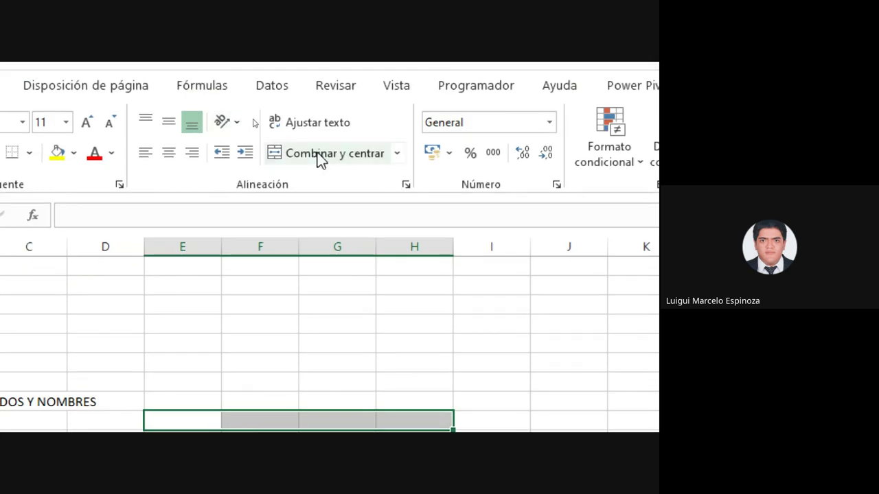
left_click(318, 154)
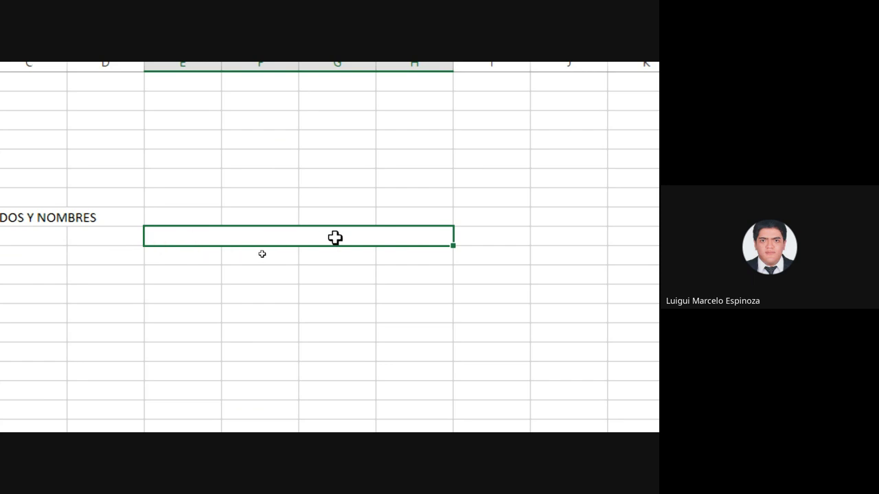
Step: Merge I9:L9 into one cell with Combinar y centrar
scroll(620, 253, "right", 1)
scroll(620, 252, "right", 1)
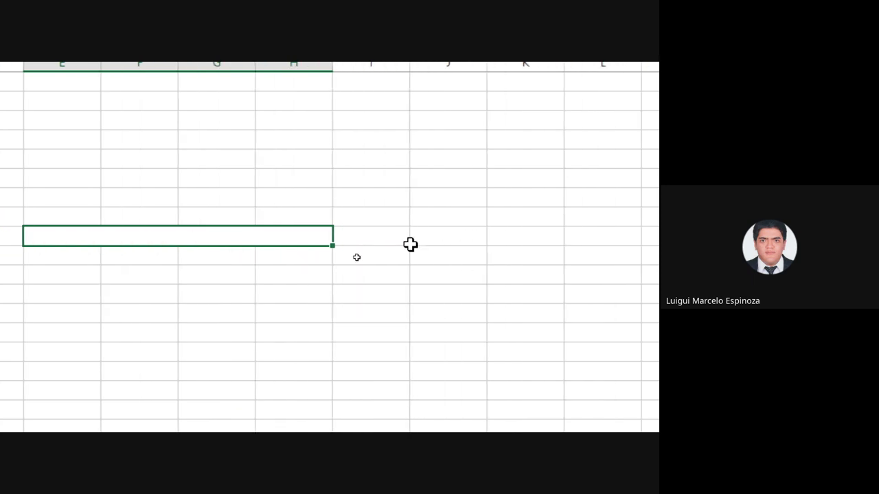
left_click(372, 237)
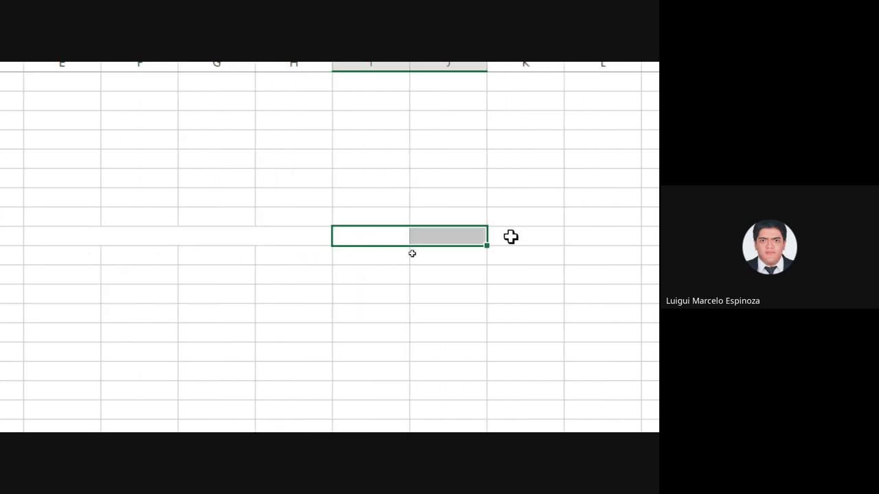
left_click_drag(372, 236, 625, 235)
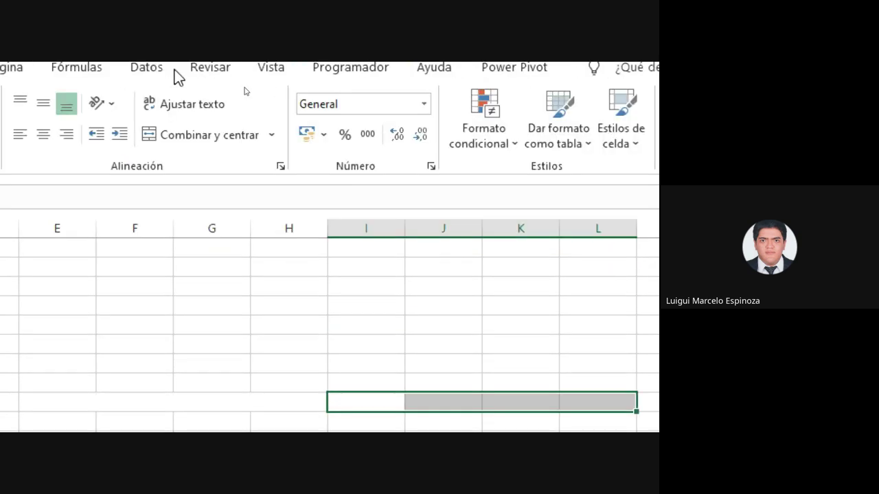
left_click(187, 134)
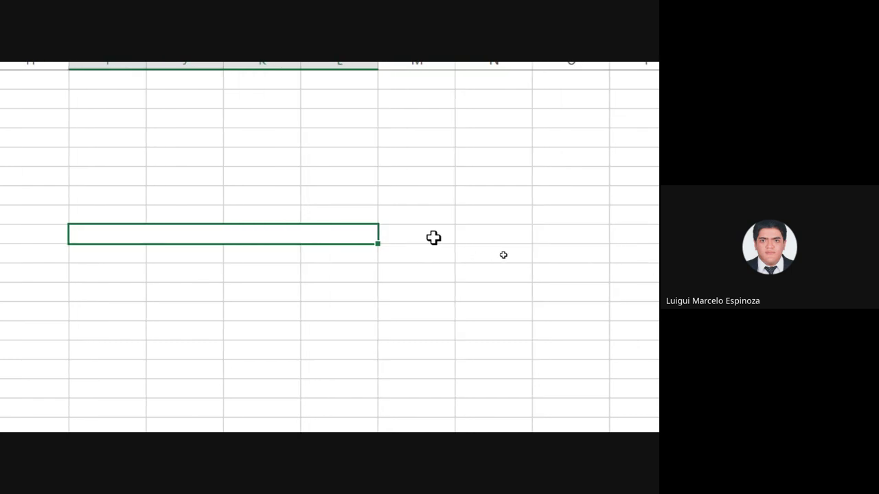
Step: Merge M9:P9 into one cell with Combinar y centrar
left_click(647, 392)
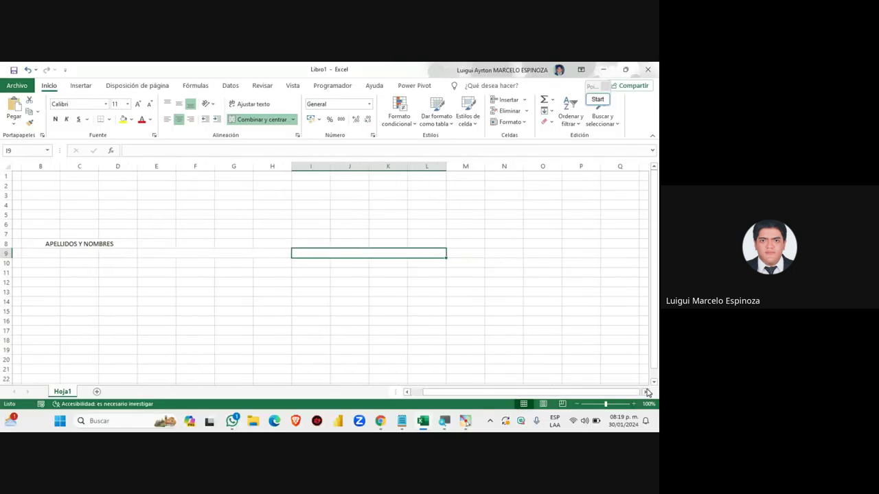
left_click(647, 392)
left_click_drag(407, 254, 531, 254)
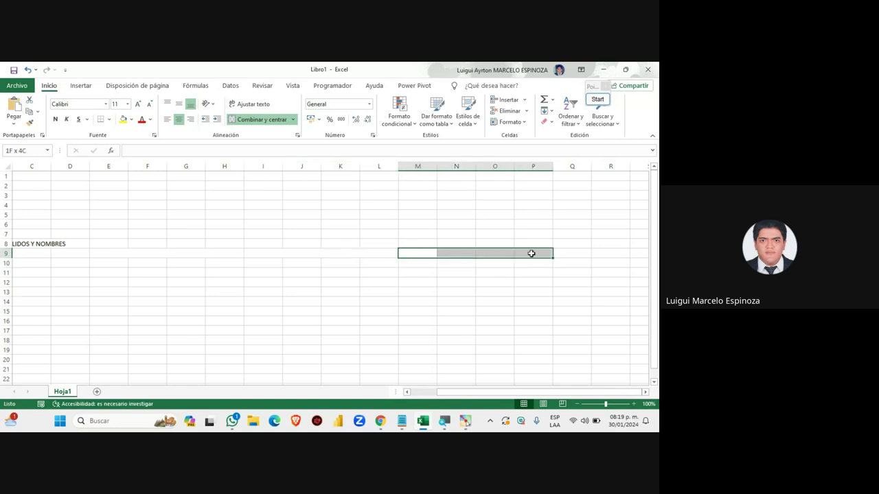
left_click(249, 119)
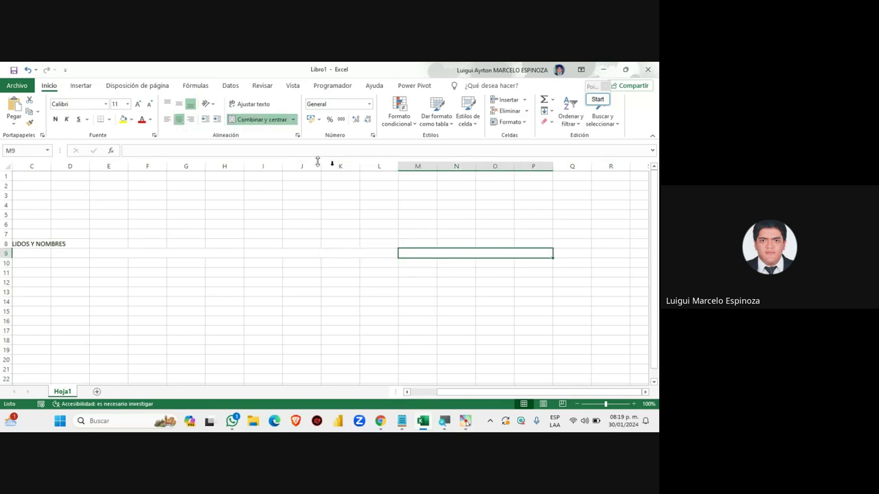
Step: Merge Q9:T9 into one cell with Combinar y centrar
left_click_drag(137, 255, 395, 255)
left_click(430, 253)
left_click(644, 392)
left_click(644, 392)
left_click(644, 392)
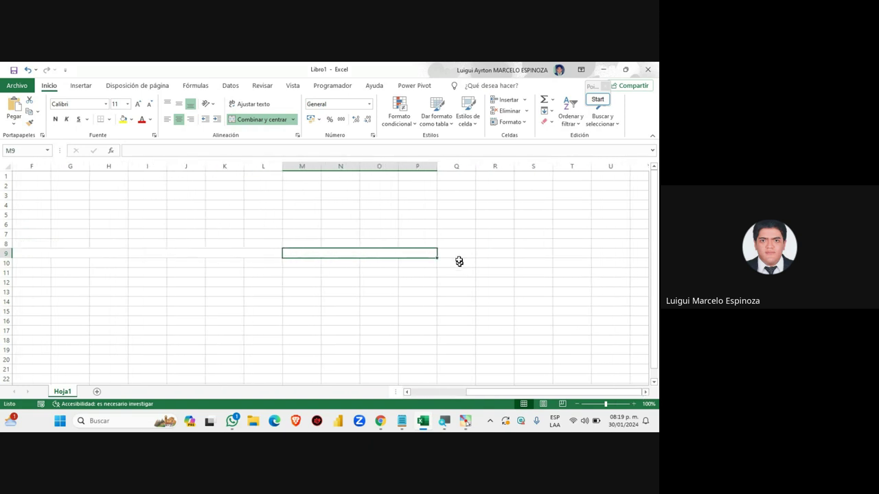
left_click_drag(453, 254, 573, 254)
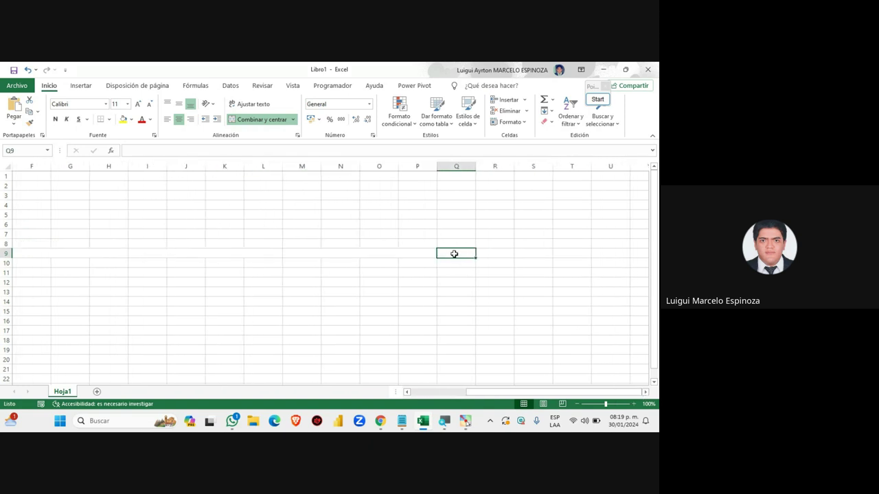
left_click(260, 119)
Step: Review the merged header cells and reapply the M9:P9 merge with F4
left_click_drag(549, 392, 442, 391)
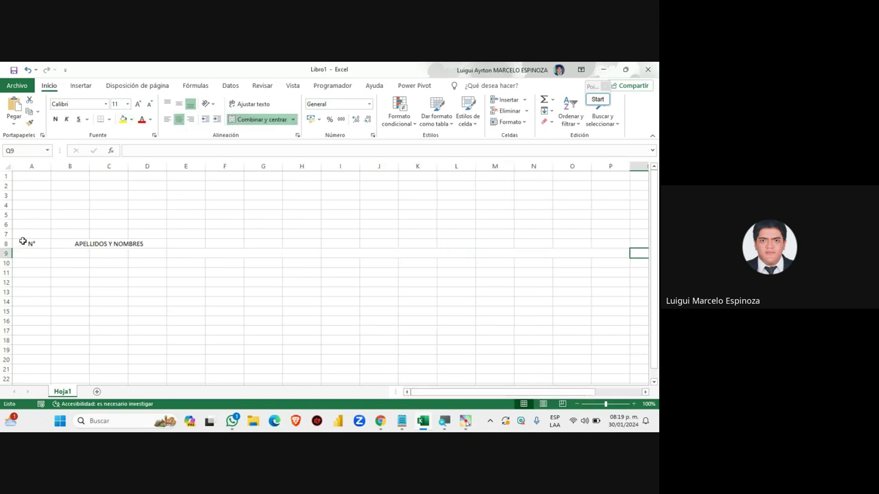
left_click(30, 244)
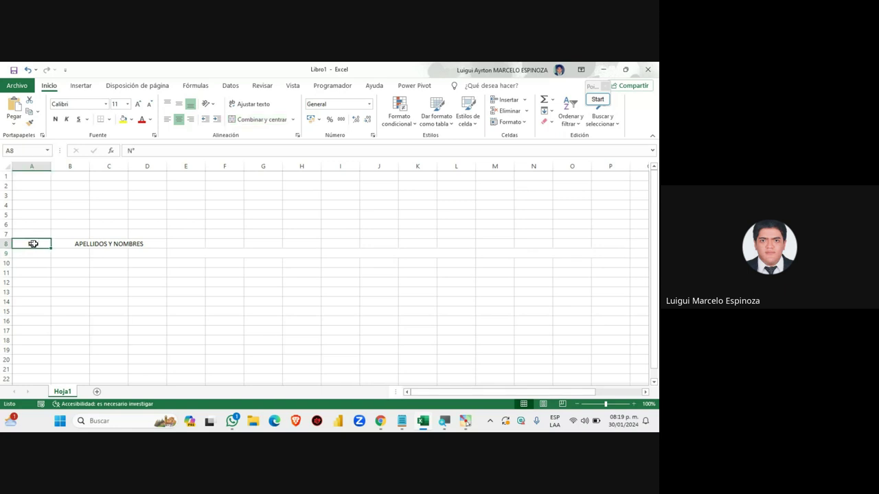
left_click(107, 245)
left_click(237, 255)
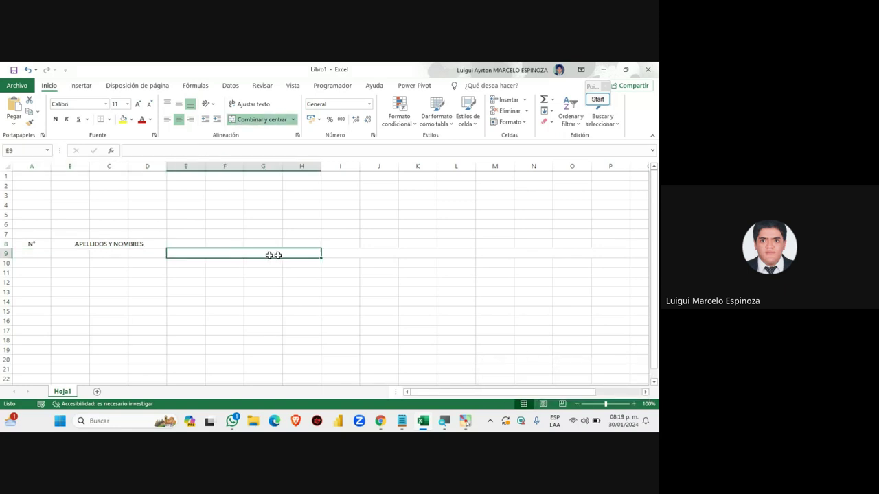
left_click_drag(373, 255, 456, 254)
left_click_drag(611, 254, 529, 254)
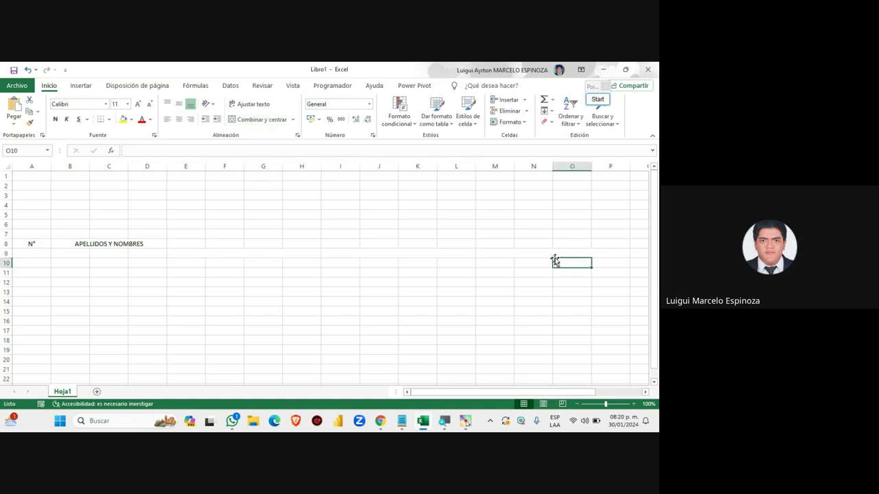
key("F4")
scroll(647, 397, "right", 4)
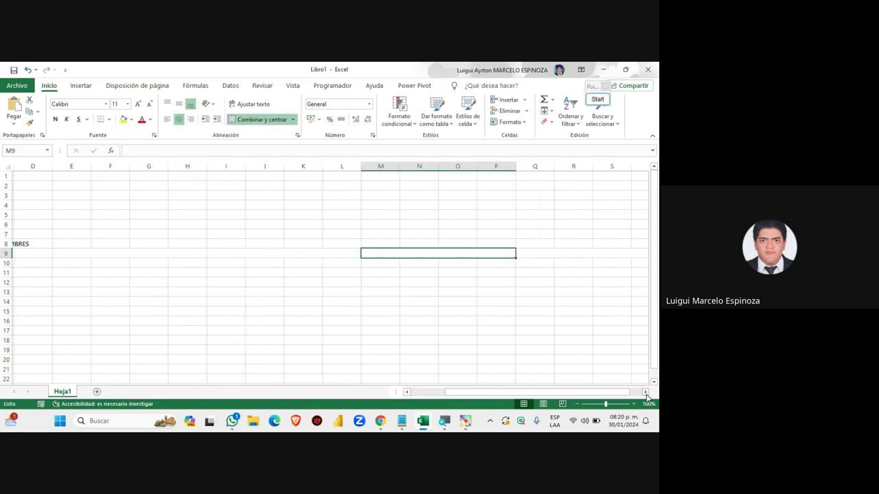
left_click_drag(610, 253, 522, 253)
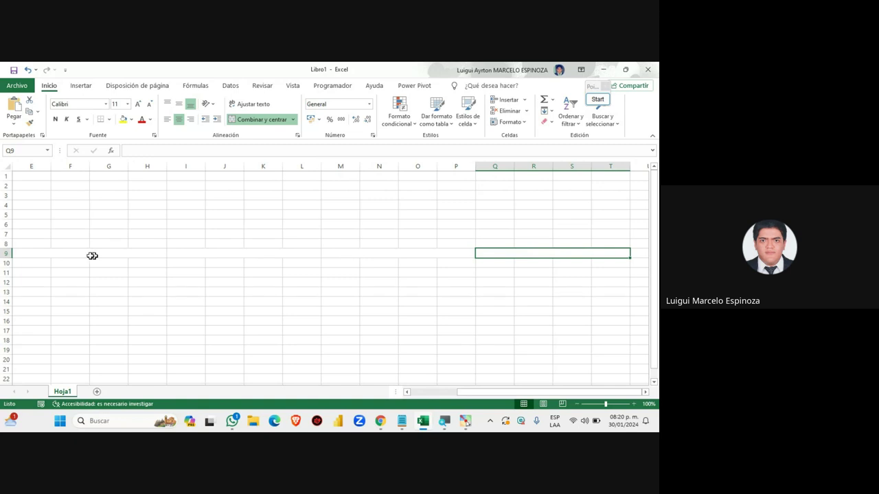
left_click(406, 392)
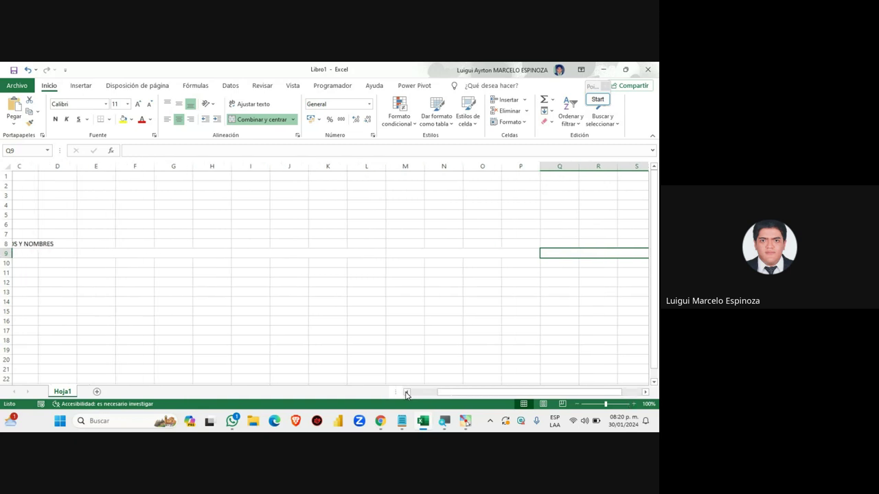
left_click(137, 254)
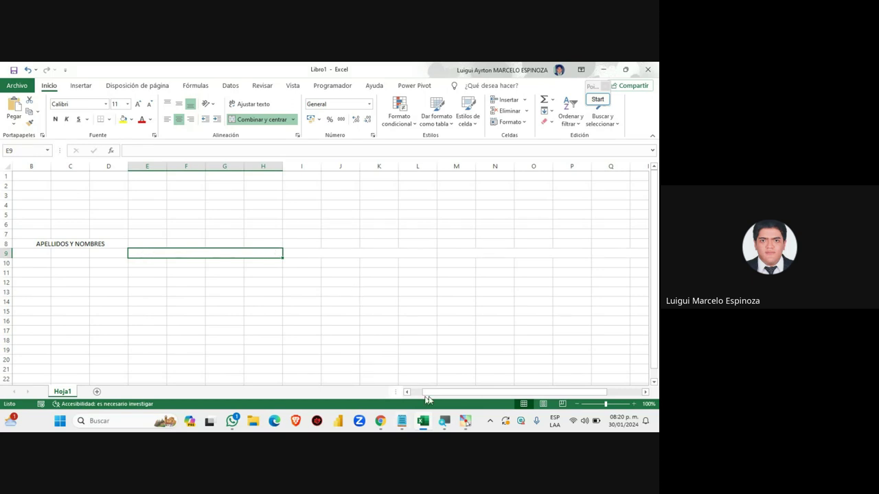
left_click_drag(457, 392, 323, 379)
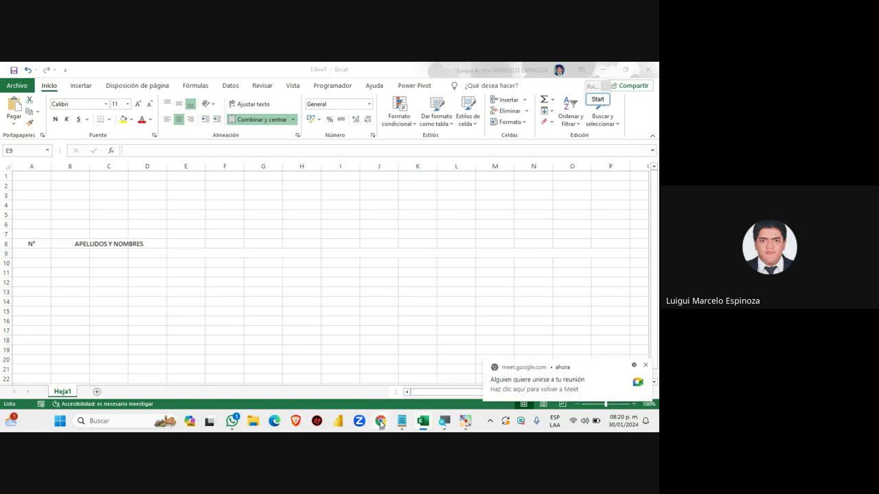
Step: Switch to the Google Meet call and scroll its chat to read replies like 'TODO CLARO'
left_click(306, 358)
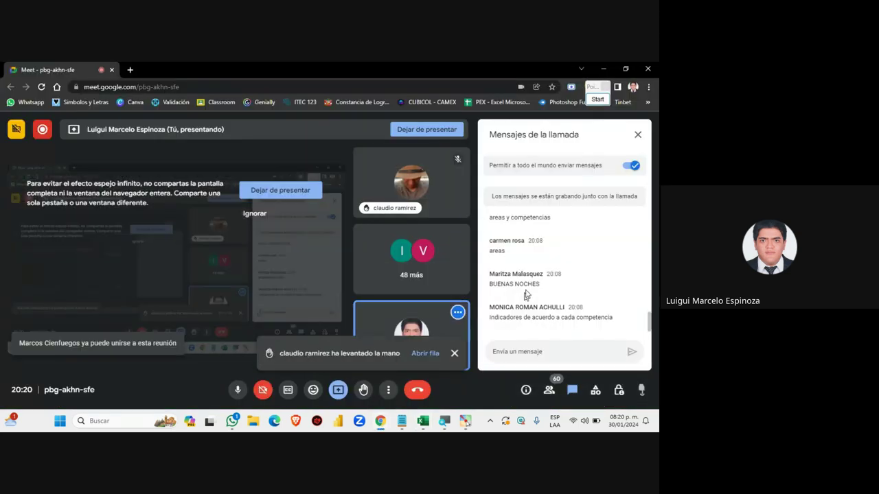
scroll(529, 297, "up", 3)
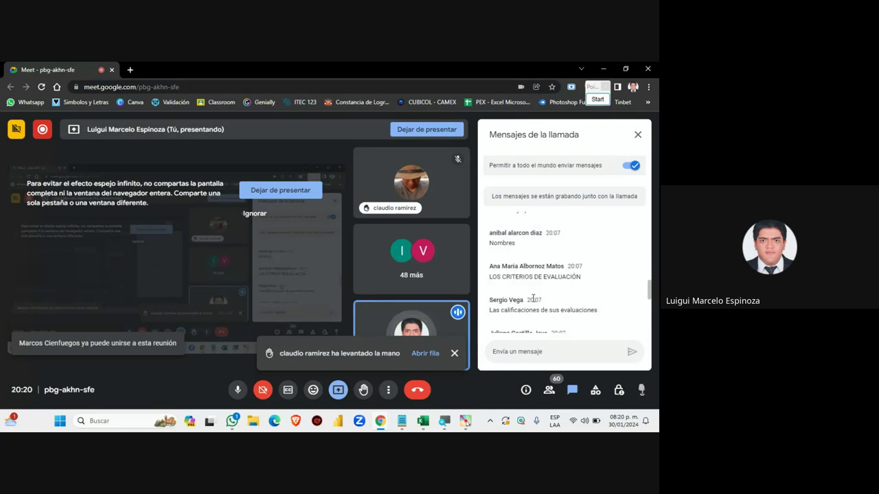
scroll(533, 298, "down", 2)
scroll(533, 297, "down", 1)
scroll(534, 302, "down", 1)
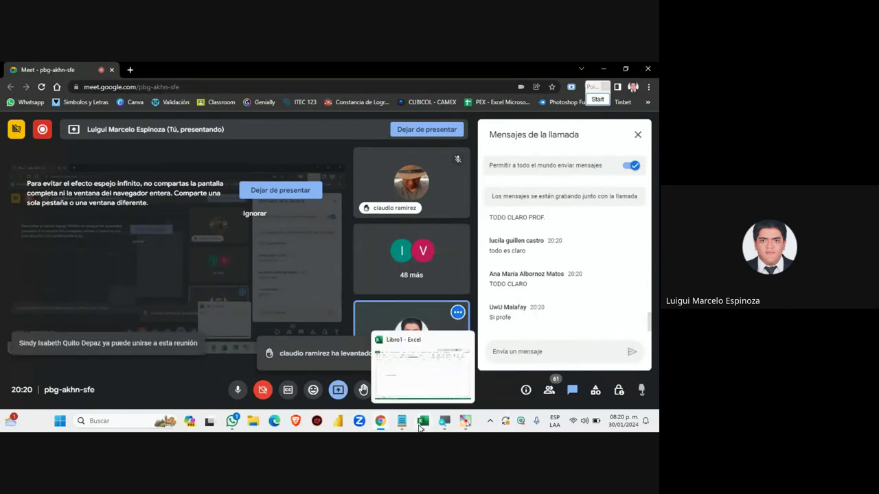
Step: Back in Excel, enter COMPETENCIA 1 in the merged E9:H9 block
left_click(421, 427)
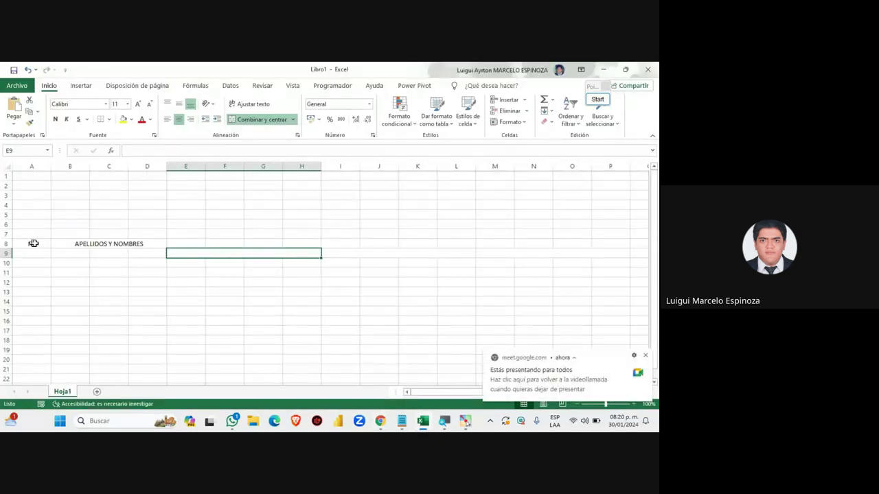
left_click_drag(185, 253, 537, 254)
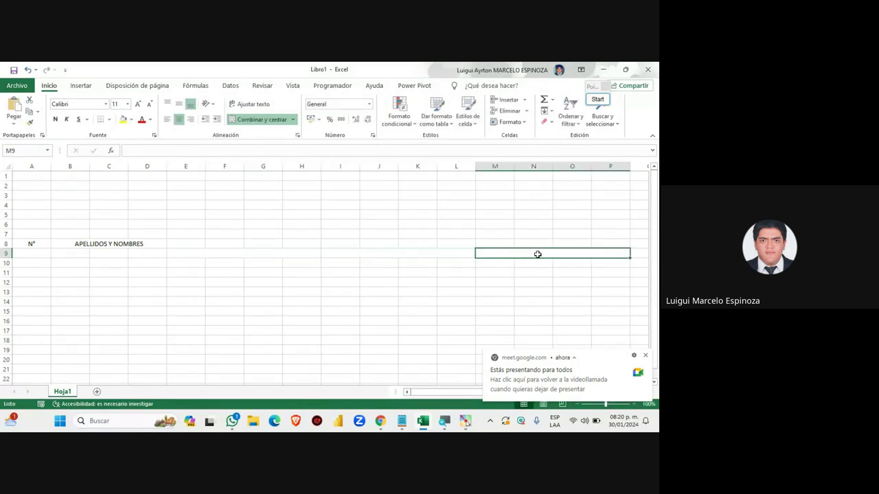
left_click(645, 355)
left_click(646, 392)
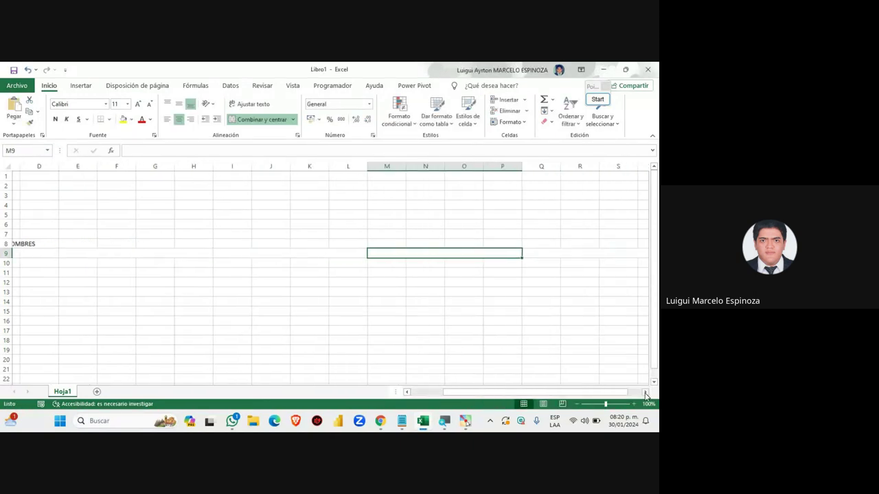
left_click_drag(338, 248, 493, 254)
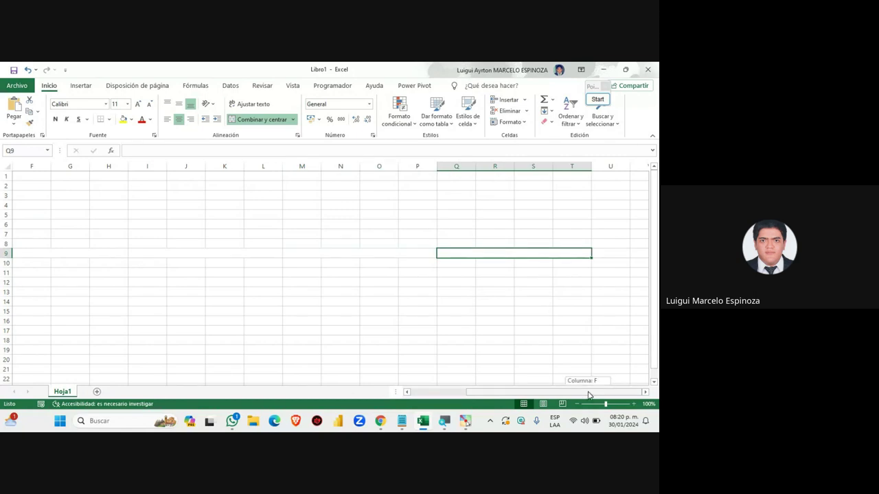
left_click_drag(588, 393, 363, 353)
left_click(197, 254)
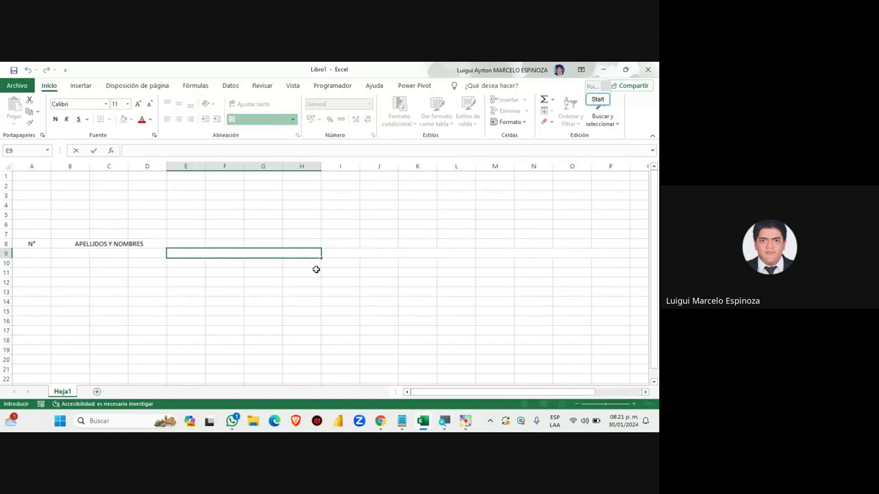
type("COMPET")
type("EN")
type("TENCIA ")
type("1")
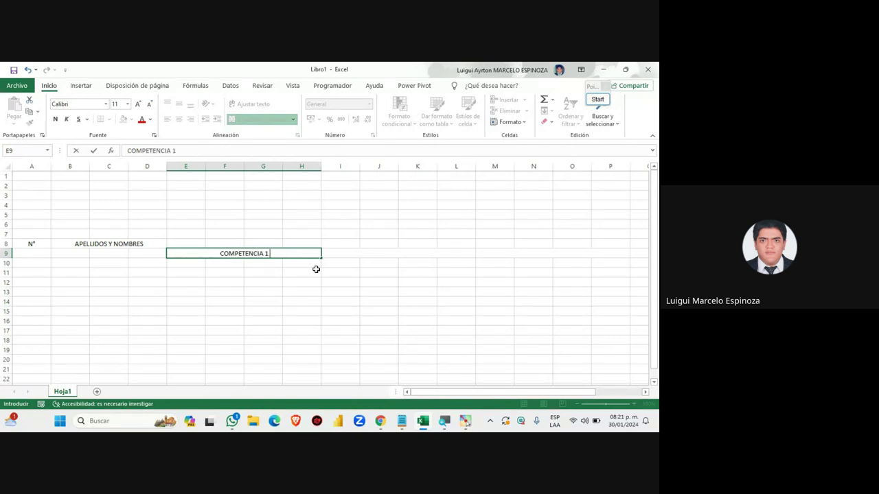
left_click(363, 253)
Step: Label the I9:L9 and M9:P9 blocks COMPETENCIA 2 and COMPETENCIA 3
double_click(362, 253)
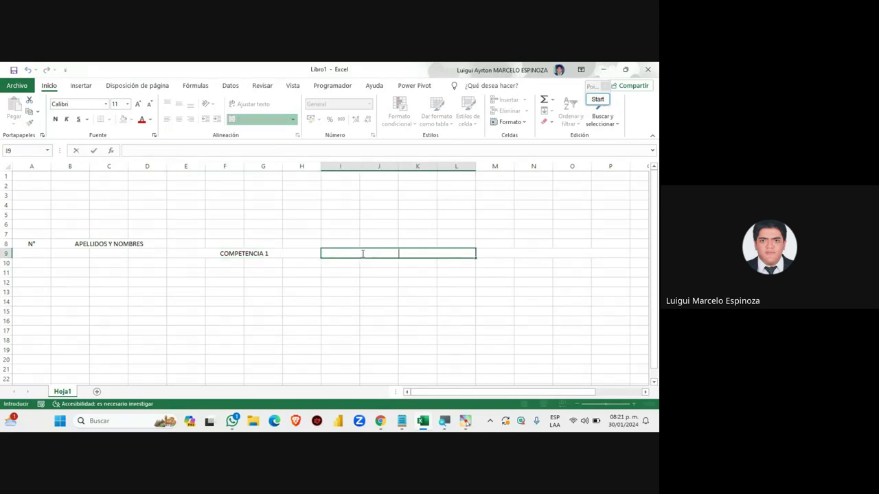
type("COMPETE")
type("NCIA 2")
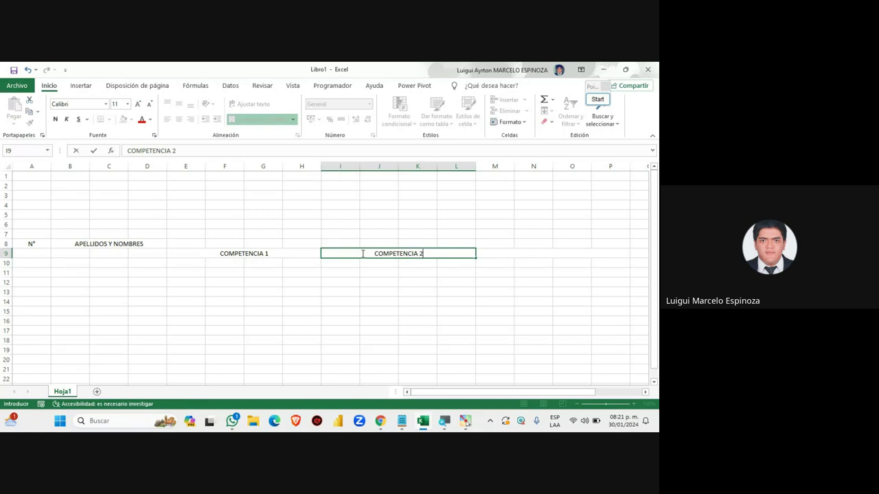
left_click(496, 292)
left_click(505, 255)
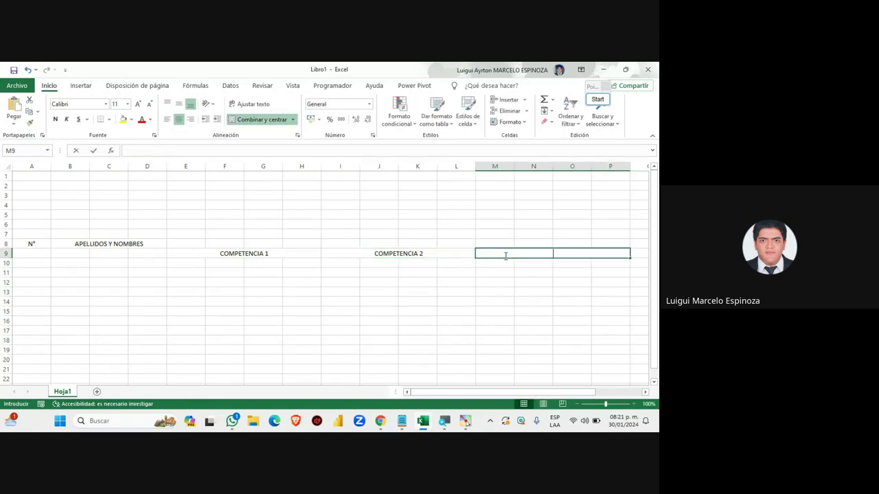
type("COMP")
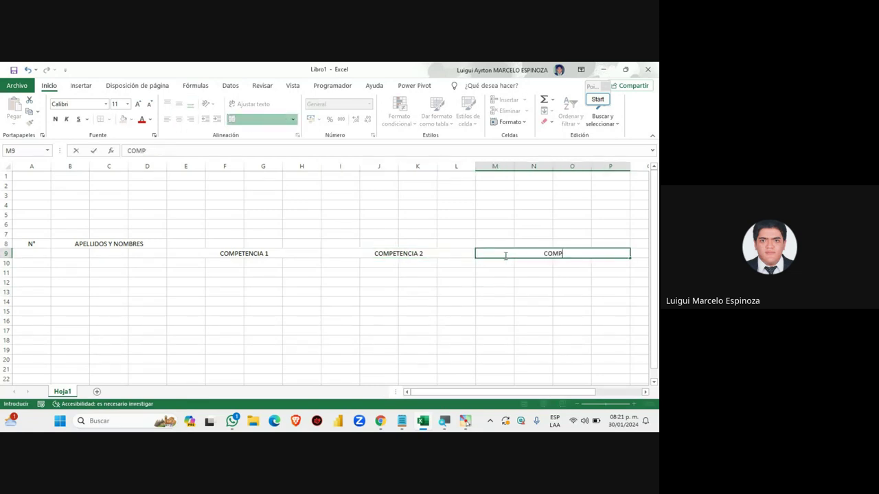
type("ETENCIA")
type(" 3")
scroll(549, 309, "right", 4)
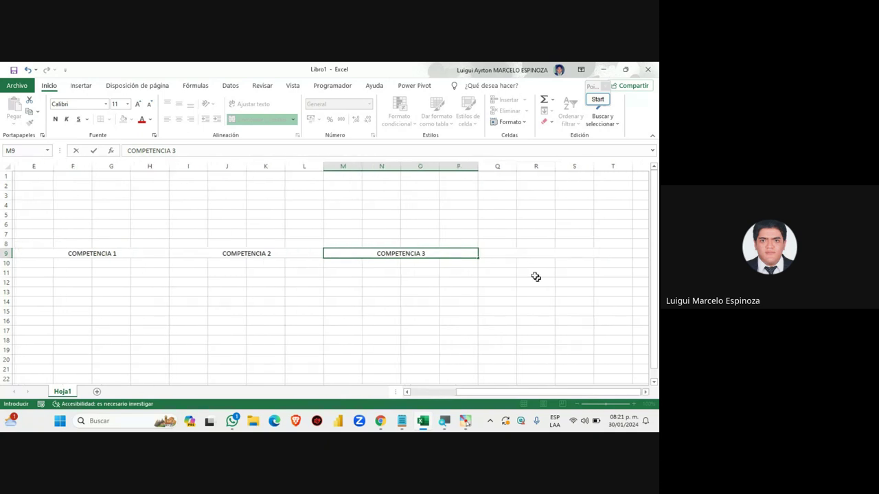
left_click(533, 243)
Step: Enter COMPETENCIA 4 in Q9:T9, fixing its final character, and review all four blocks
double_click(527, 255)
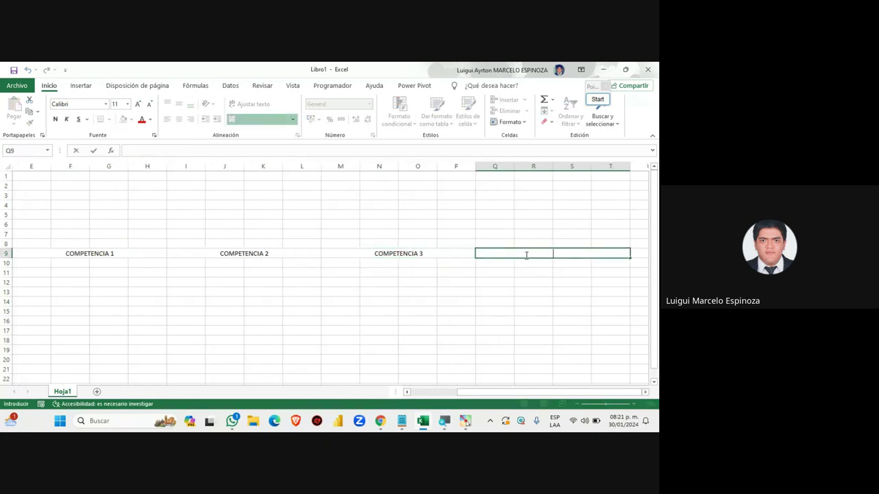
type("COMPETENC")
type("IA")
type(" 4")
key("BackSpace")
type("4")
left_click_drag(508, 392, 391, 384)
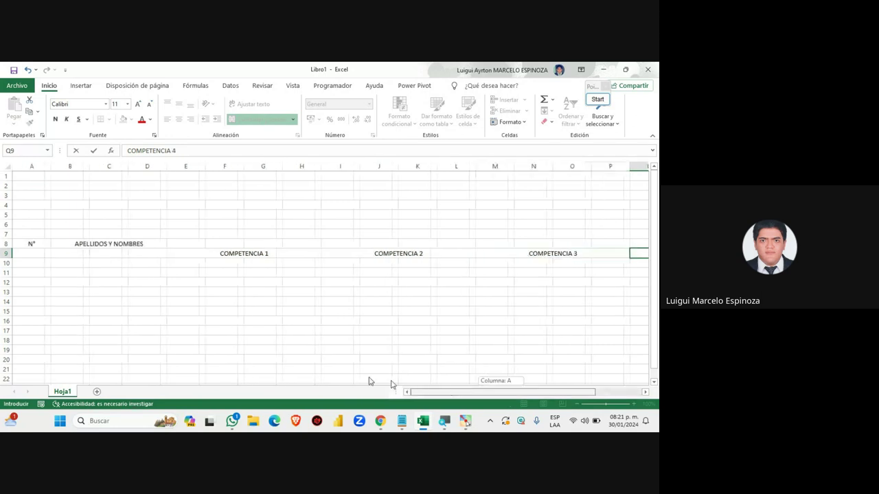
left_click(215, 257)
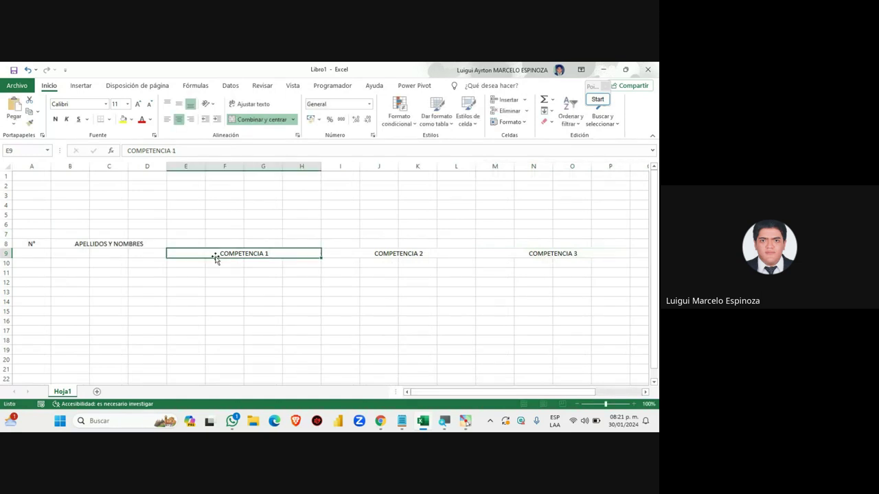
left_click(410, 254)
left_click(549, 253)
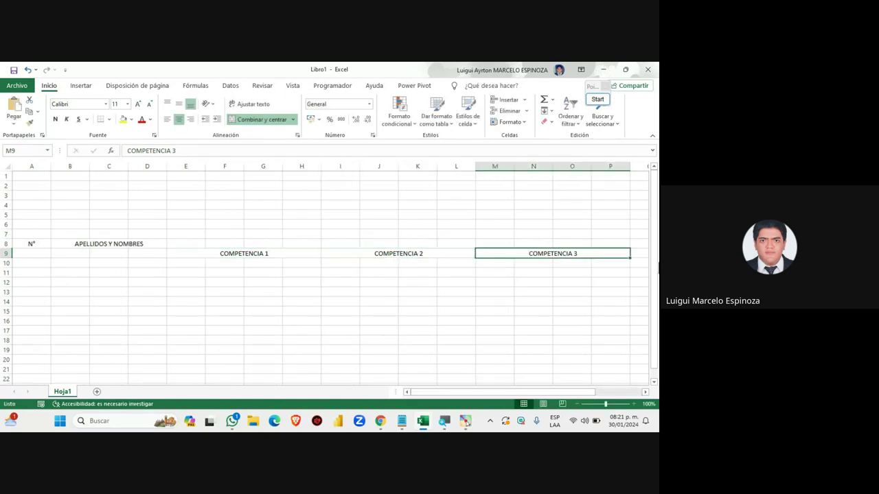
left_click(645, 391)
left_click(645, 392)
left_click(569, 253)
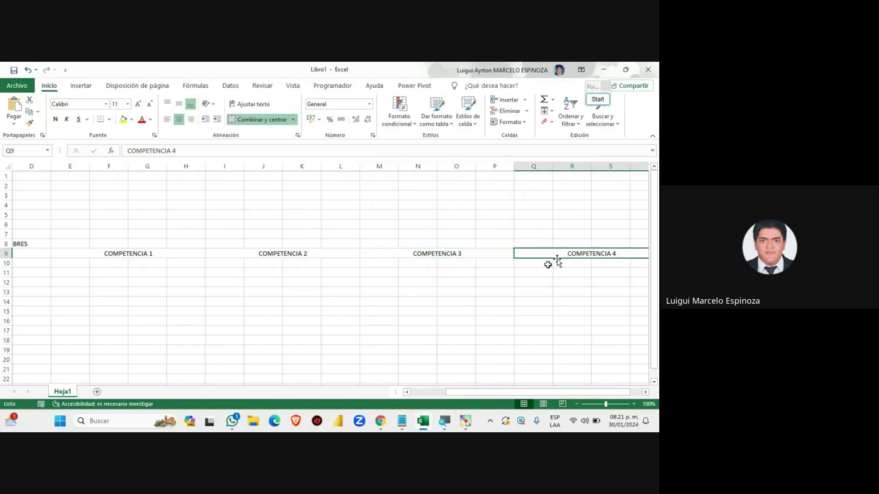
Step: Glance at the Google Meet chat, then return to the Excel workbook
left_click(328, 375)
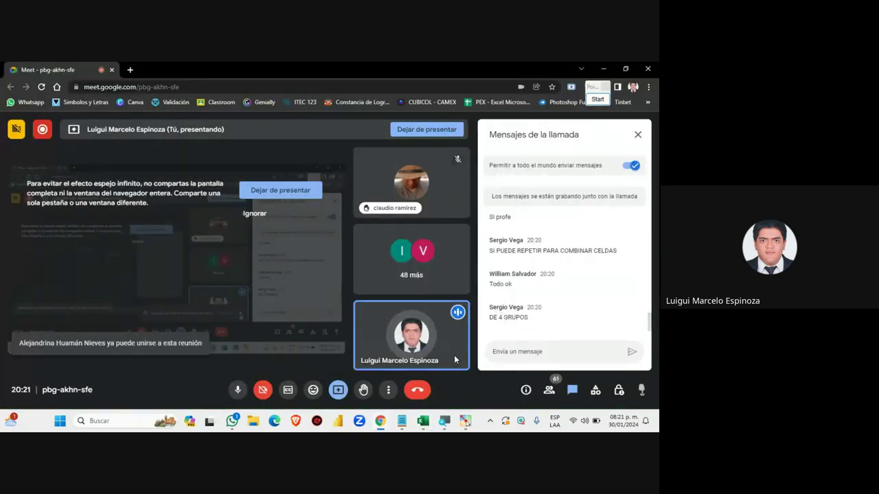
scroll(543, 309, "up", 2)
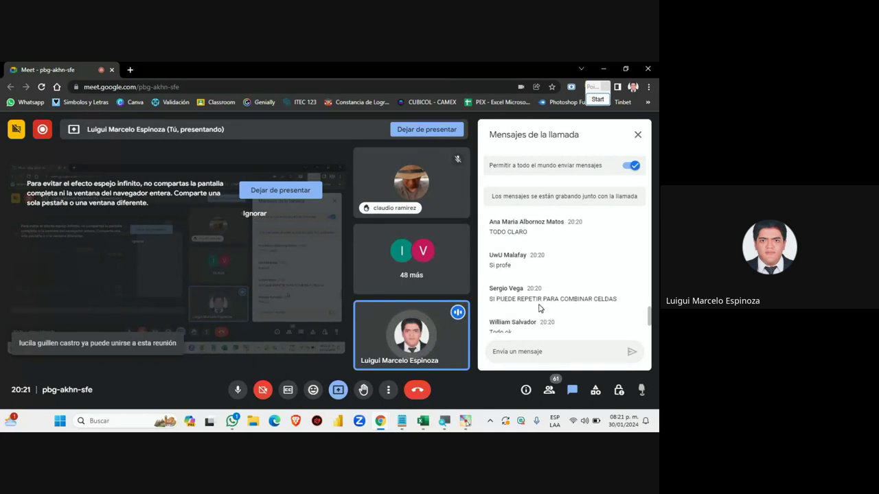
scroll(533, 310, "down", 2)
mouse_move(423, 421)
left_click(399, 339)
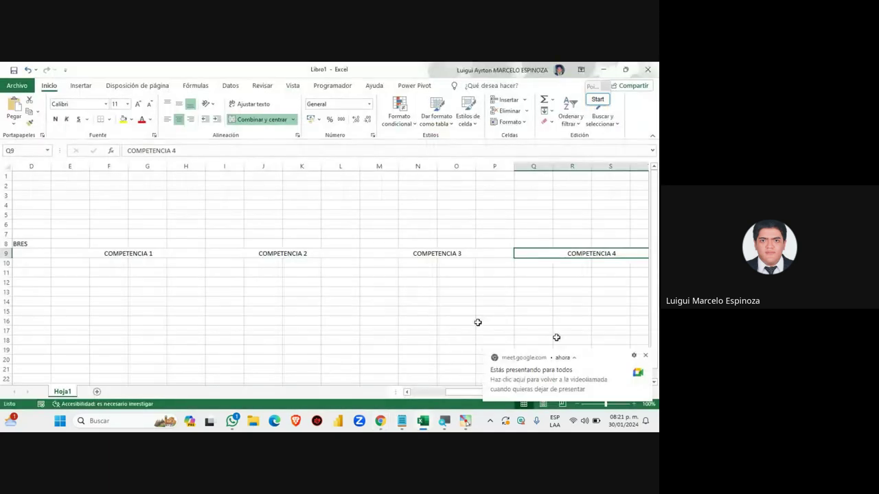
left_click(645, 357)
mouse_move(483, 391)
left_mouse_down()
mouse_move(436, 396)
mouse_move(473, 393)
mouse_move(446, 393)
left_mouse_up()
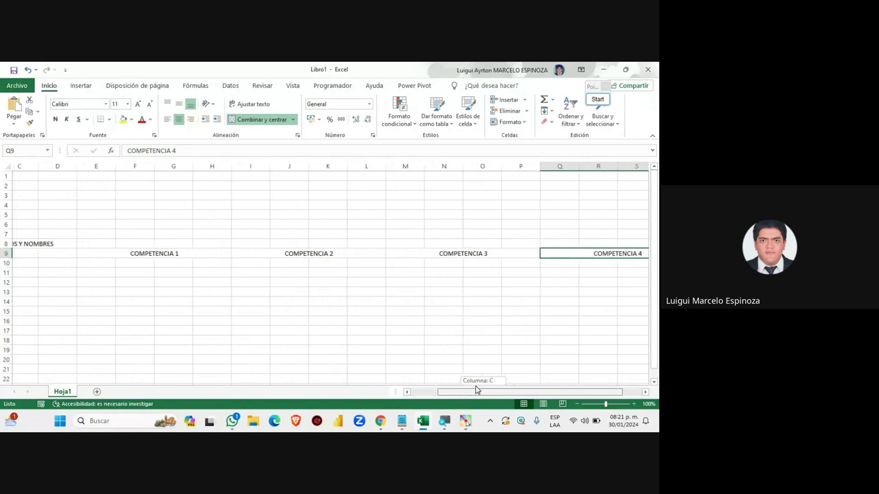
left_click_drag(446, 391, 484, 389)
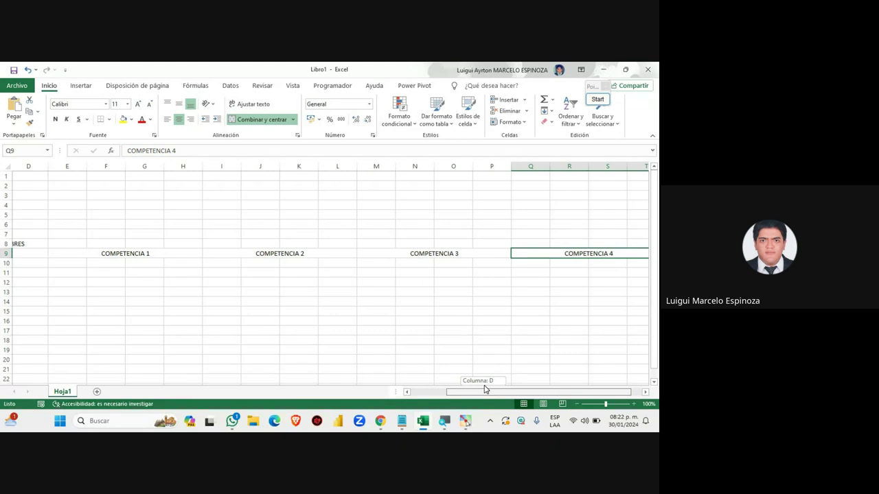
left_click_drag(484, 389, 484, 390)
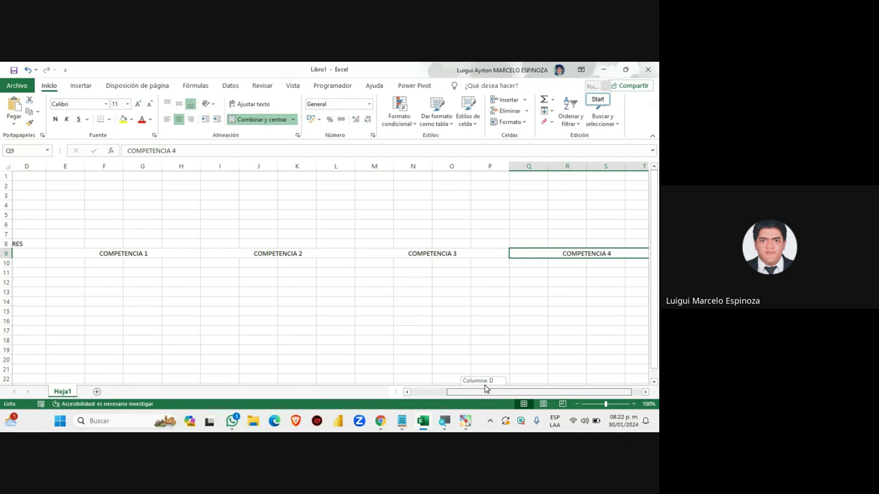
left_click_drag(484, 390, 484, 385)
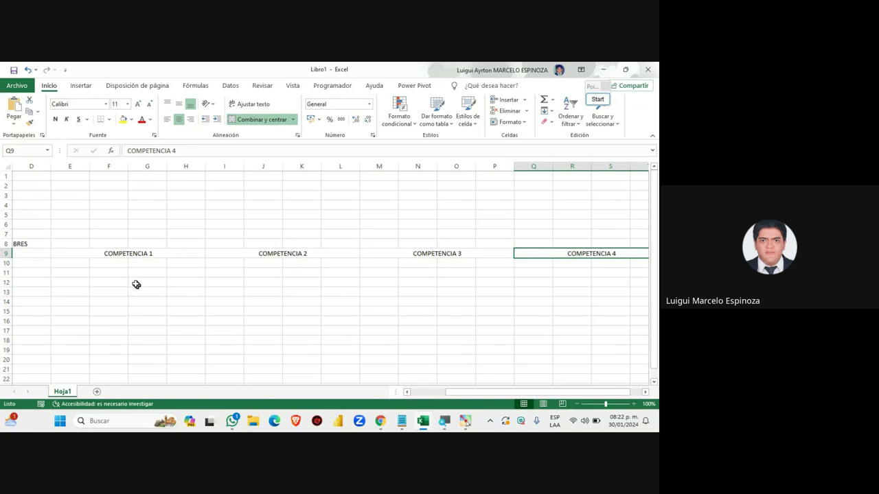
left_click(101, 263)
left_click(188, 251)
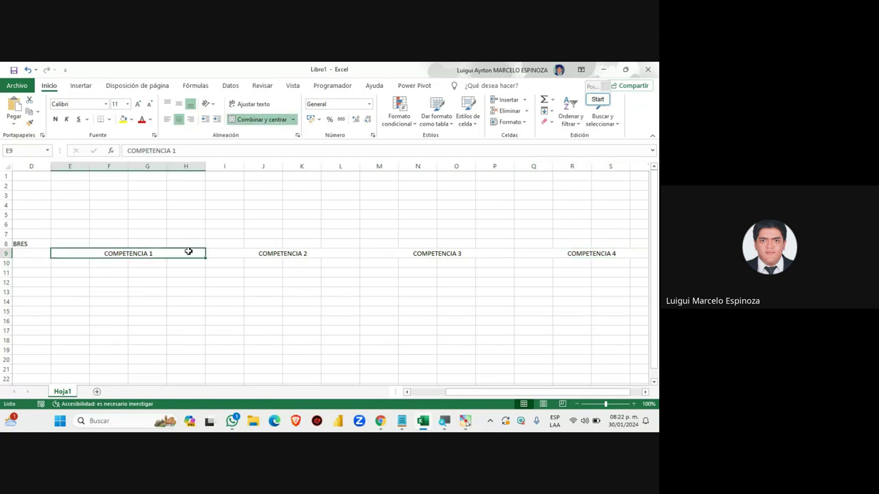
left_click(596, 101)
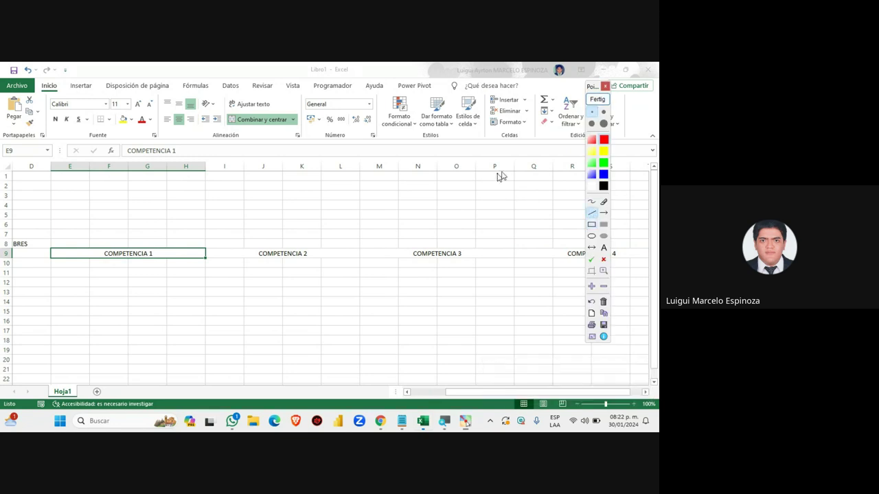
mouse_move(514, 163)
left_mouse_down()
mouse_move(523, 375)
mouse_move(515, 389)
left_mouse_up()
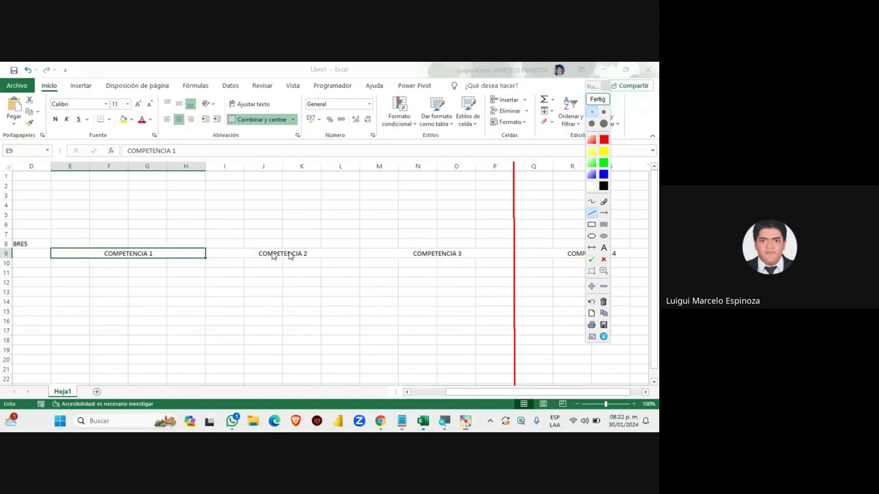
left_click(591, 236)
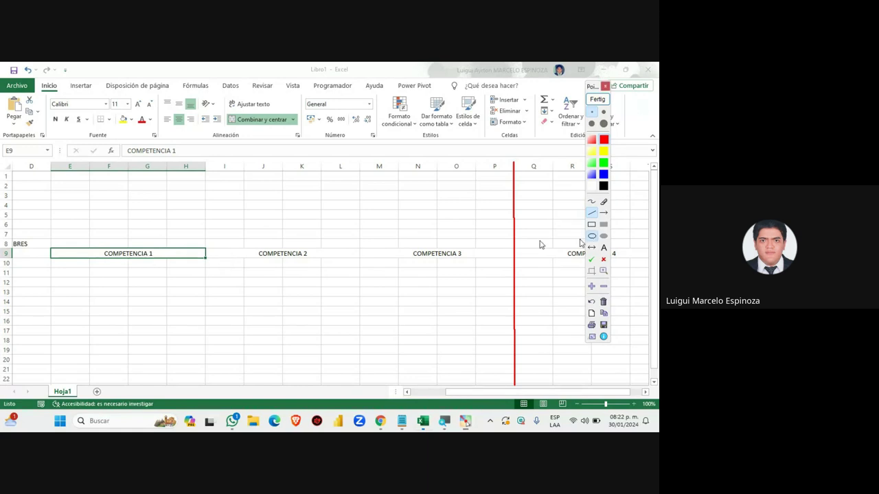
left_click_drag(43, 237, 212, 274)
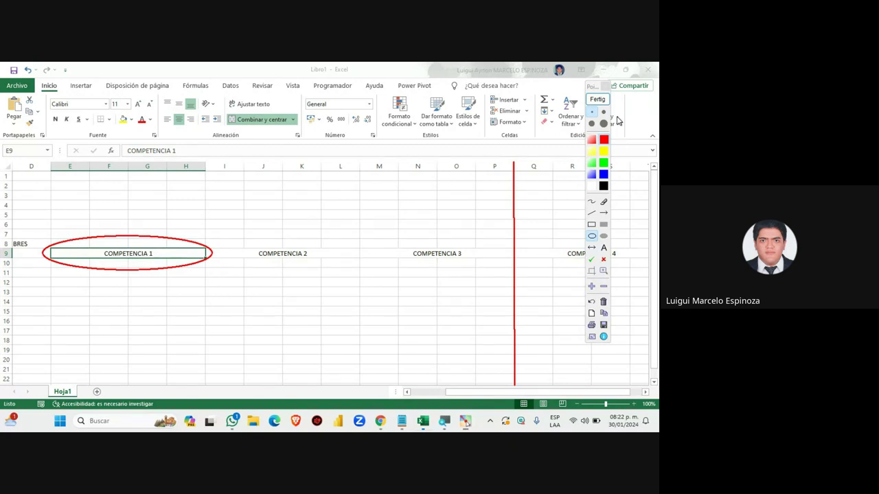
left_click(597, 100)
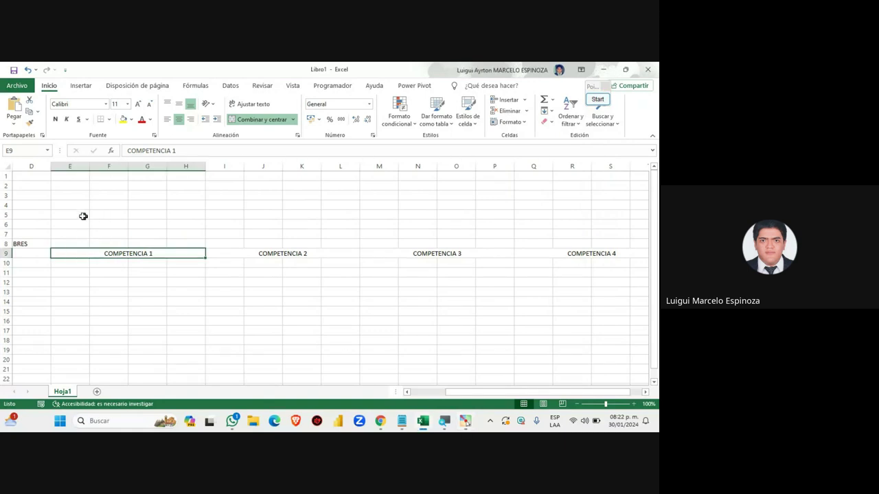
Step: Demonstrate range selection across row 5, then select the COMPETENCIA 1 merged block
left_click_drag(84, 216, 113, 215)
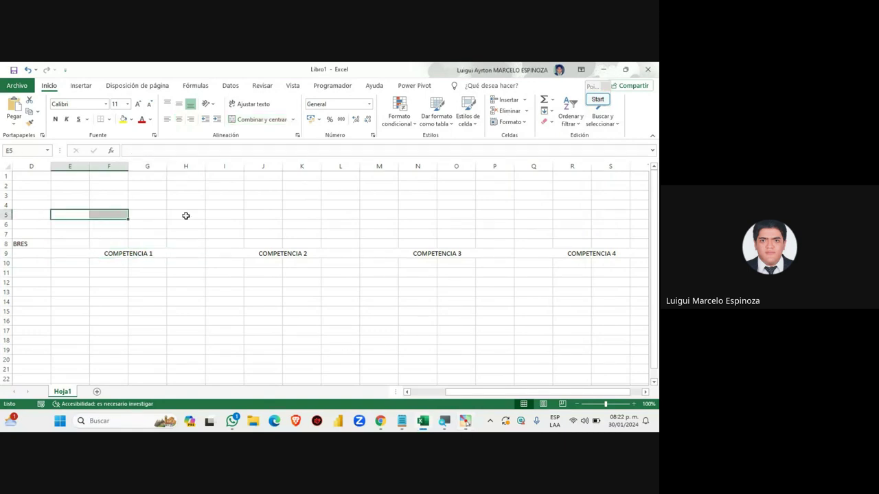
left_click_drag(185, 216, 227, 214)
left_click(169, 261)
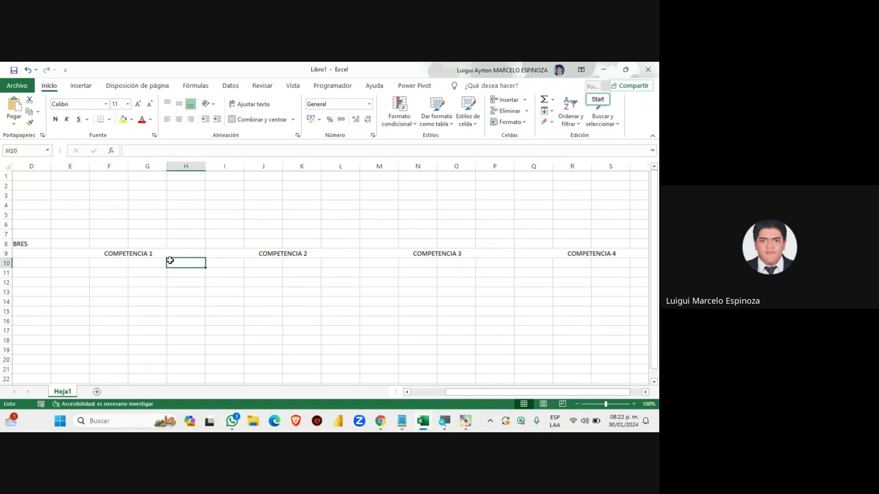
left_click(154, 252)
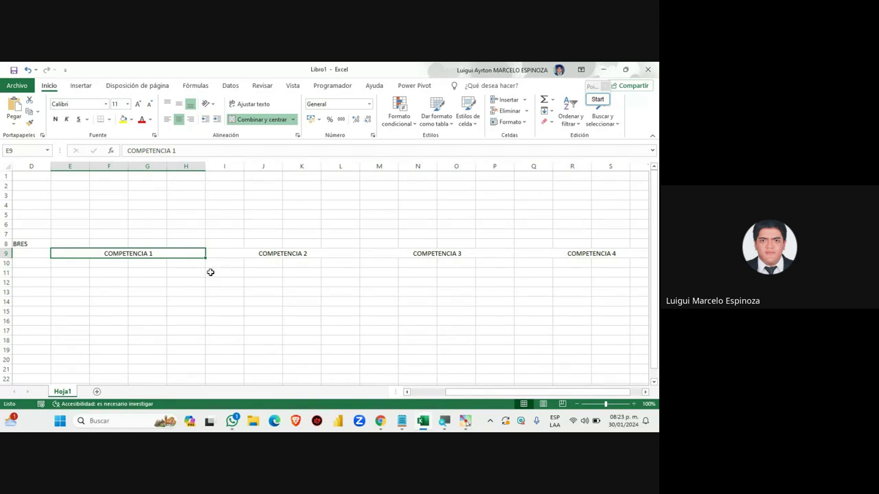
Step: Delete the COMPETENCIA 2, 3 and 4 labels from their merged blocks in row 9
left_click(261, 255)
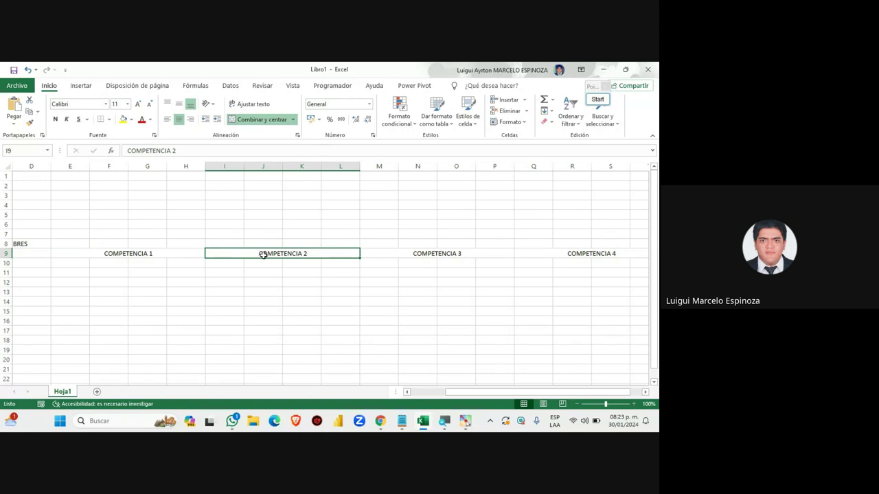
key("Delete")
left_click(423, 255)
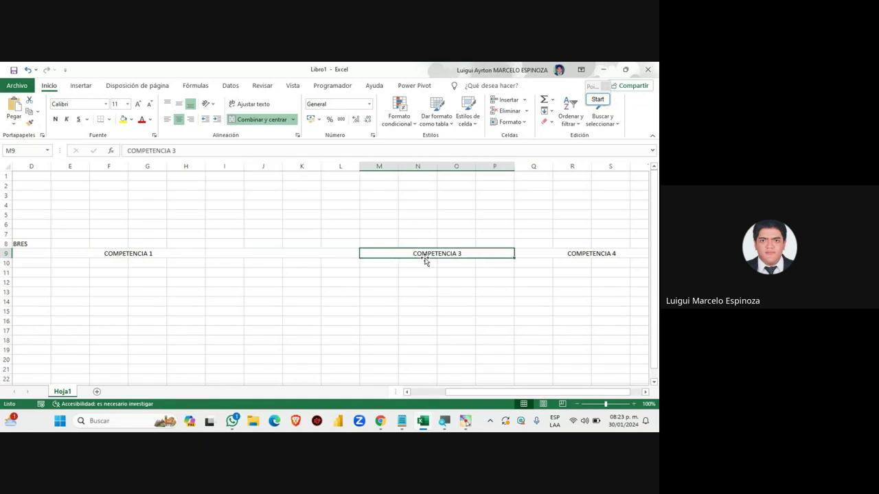
key("Delete")
left_click(577, 255)
key("Delete")
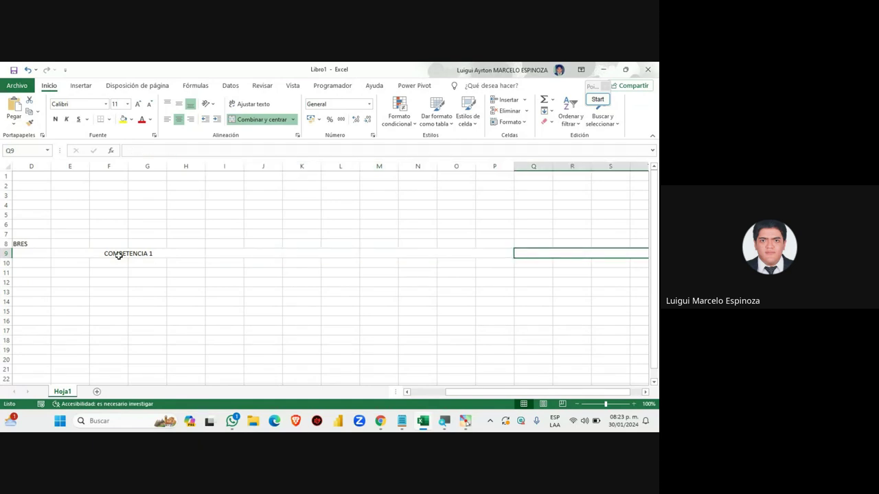
left_click(117, 255)
left_click_drag(533, 253, 593, 259)
Step: Unmerge the empty blocks I9:L9, M9:P9 and Q9:S9 with Separar celdas
left_click(131, 254)
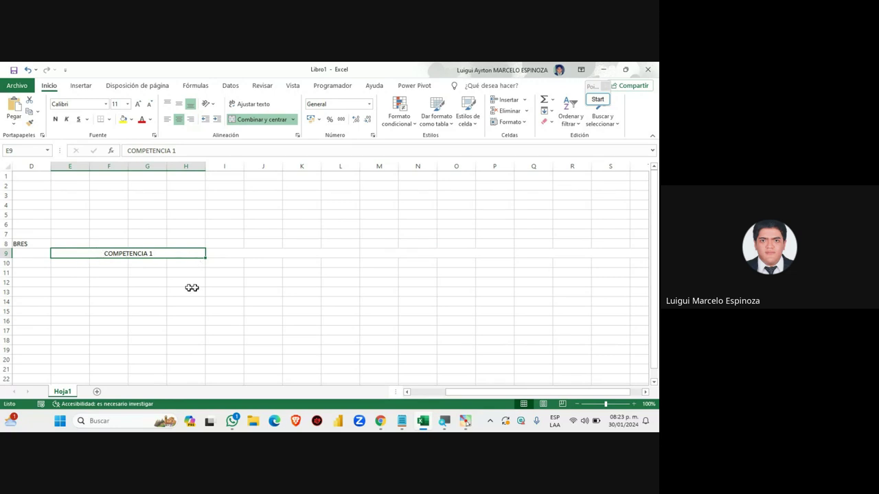
left_click(246, 254)
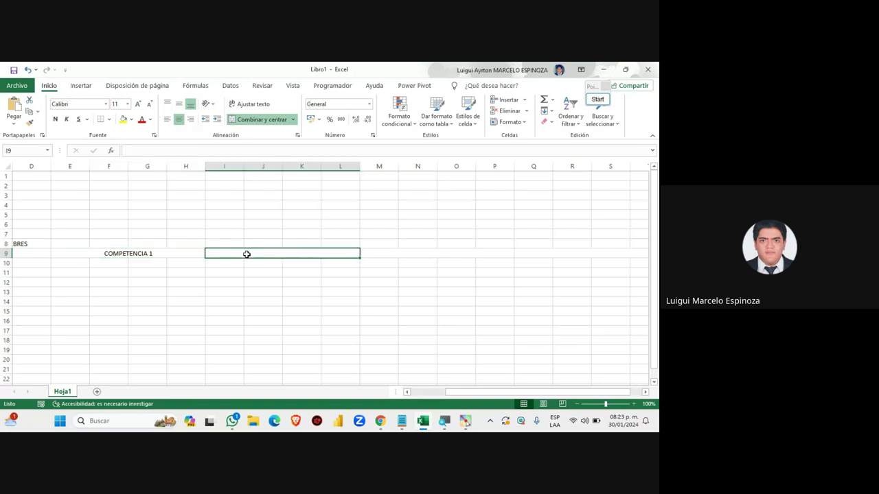
left_click(292, 119)
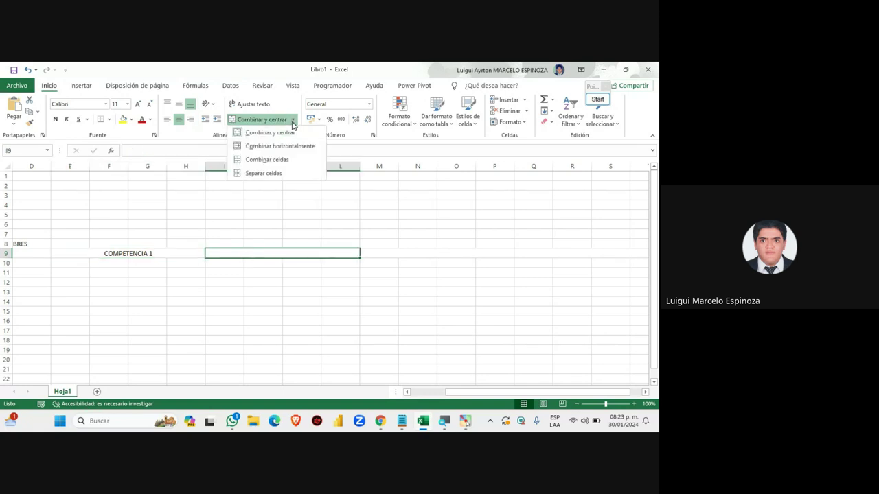
left_click(287, 174)
left_click(404, 249)
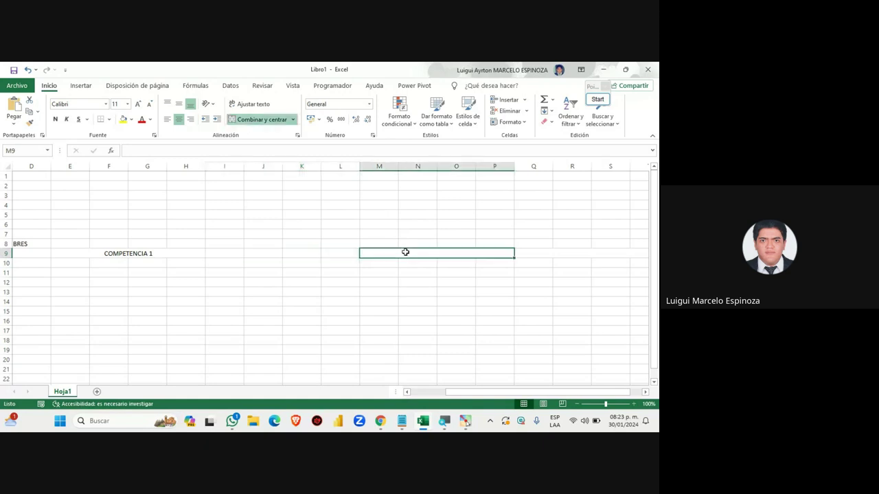
left_click(292, 119)
left_click(285, 173)
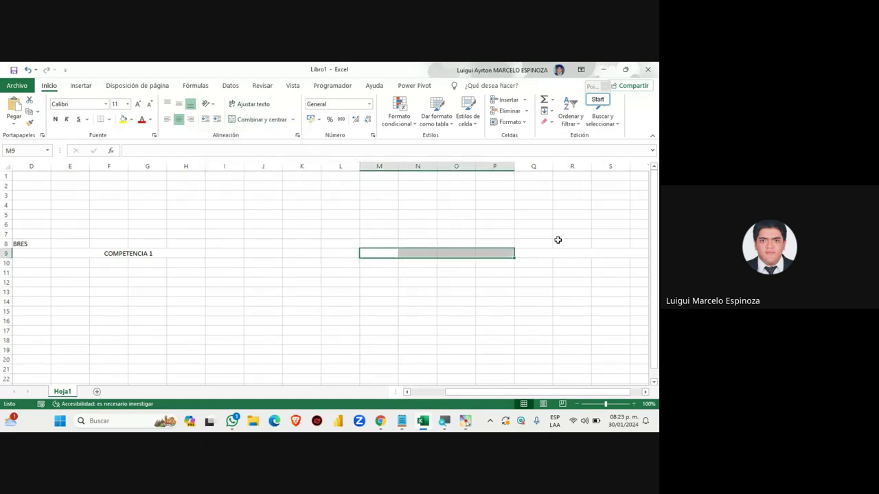
left_click(565, 254)
left_click(292, 120)
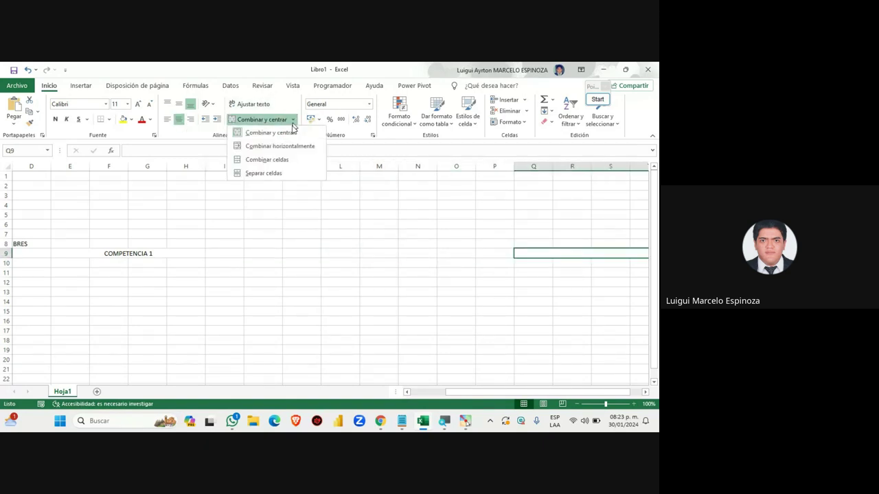
left_click(294, 172)
Step: Reselect the COMPETENCIA 1 block, then switch to the Google Meet call
left_click(178, 252)
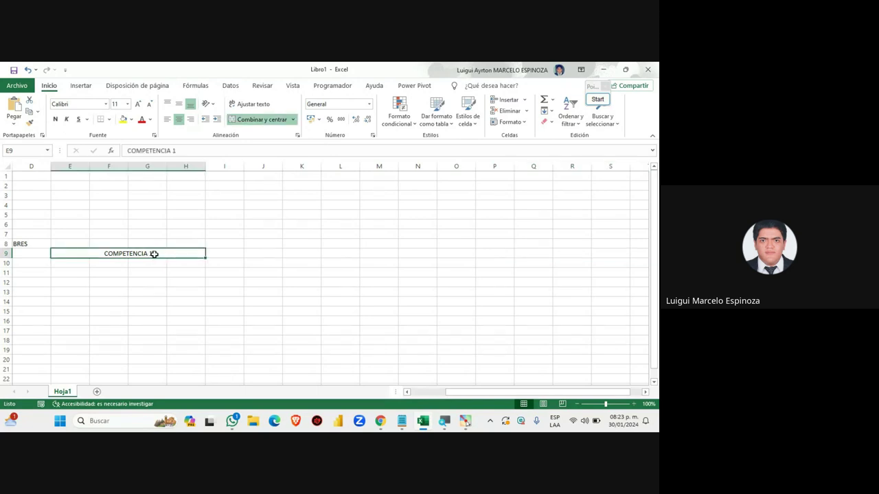
left_click_drag(155, 254, 87, 254)
left_click(380, 421)
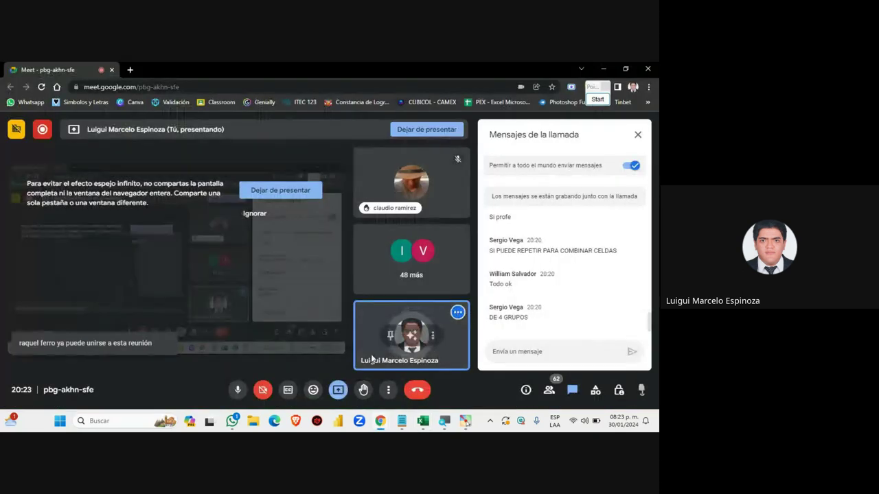
Step: Back in Excel, re-merge COMPETENCIA 1 across the wider range E9:I9
left_click(422, 421)
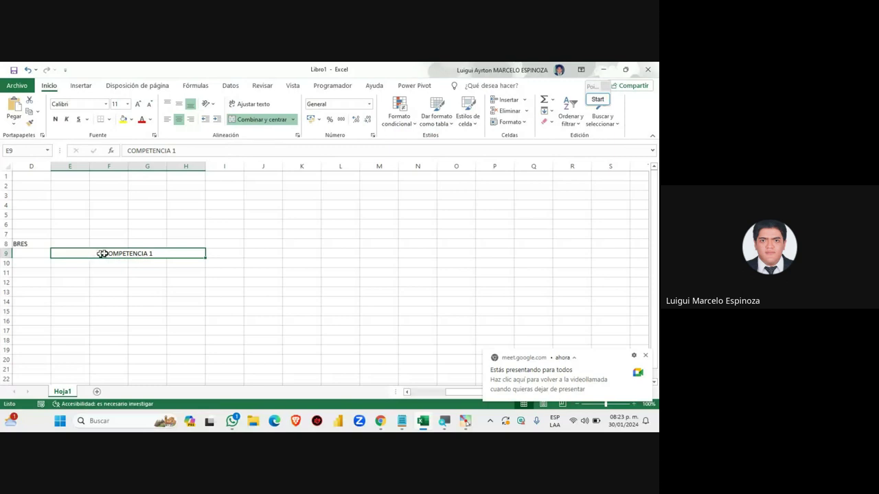
left_click_drag(103, 254, 225, 253)
left_click(264, 121)
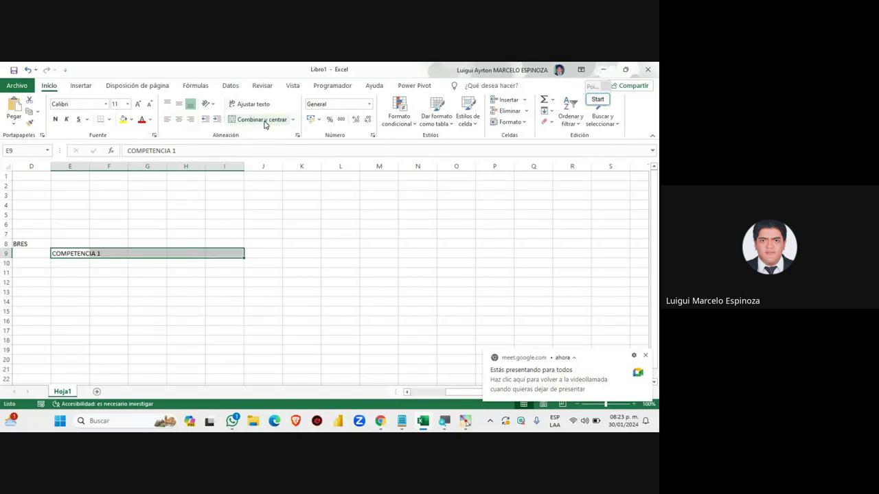
left_click(266, 122)
left_click(182, 267)
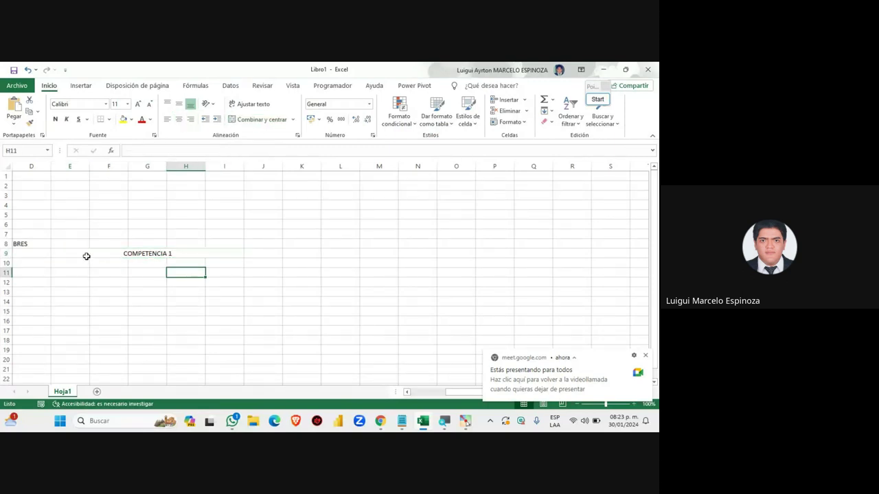
left_click(83, 255)
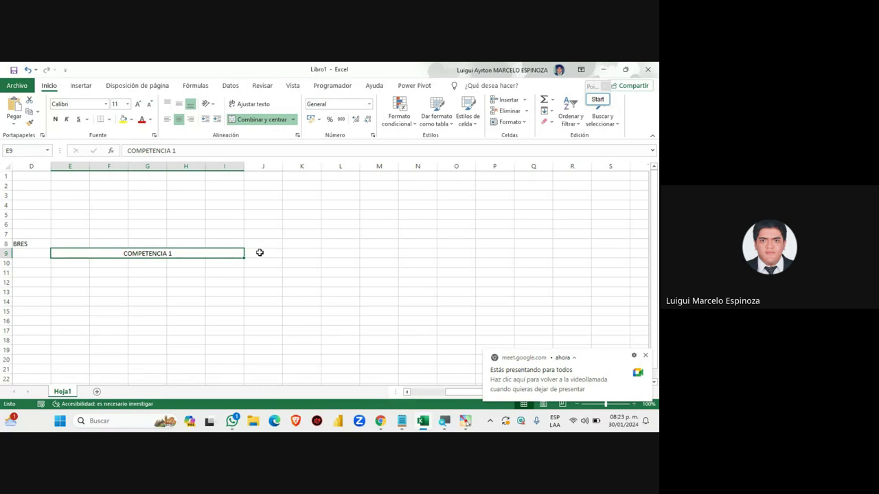
Step: Merge and center J9:N9, O9:S9 and T9:X9 as three more heading blocks
left_click_drag(260, 252, 412, 253)
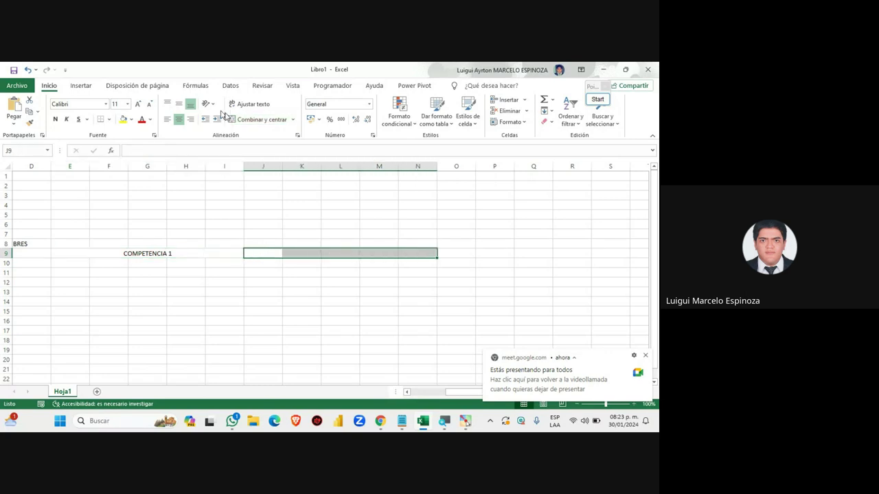
left_click(259, 119)
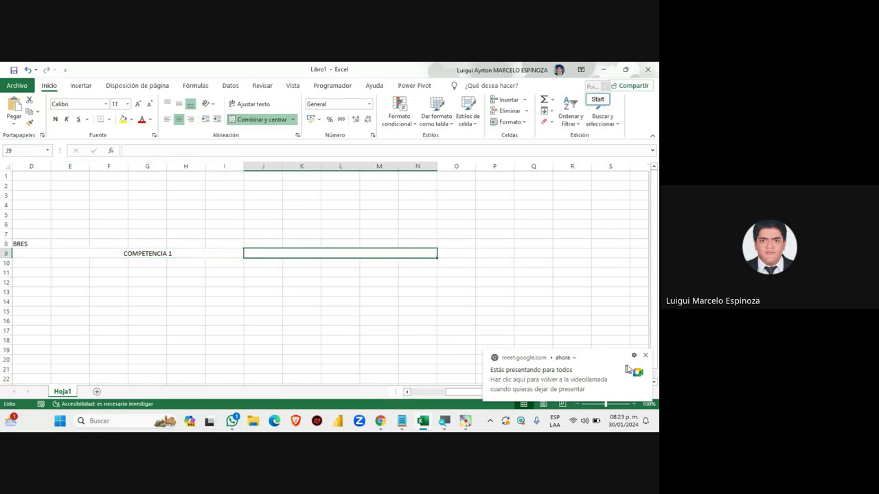
left_click_drag(487, 392, 526, 393)
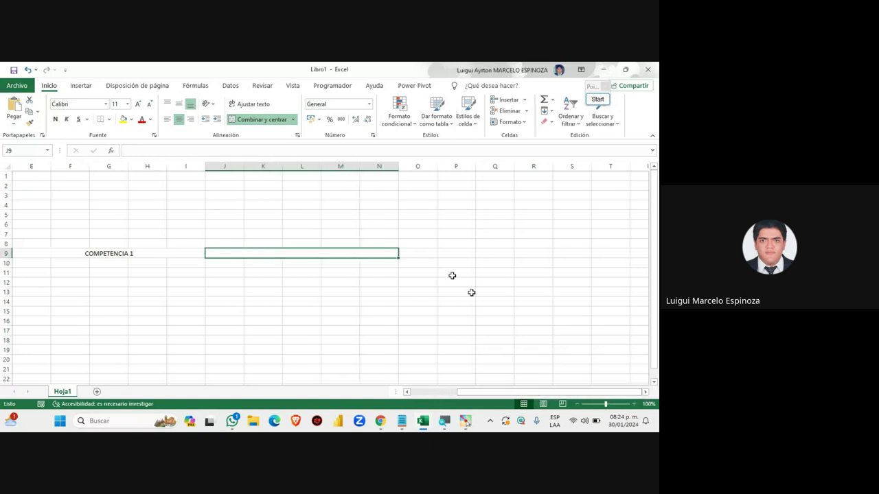
left_click_drag(419, 254, 580, 253)
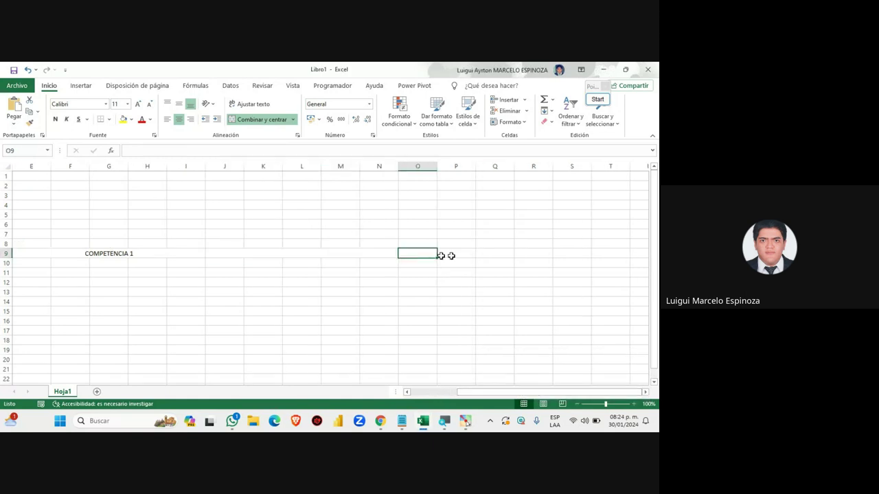
left_click(263, 119)
left_click(645, 392)
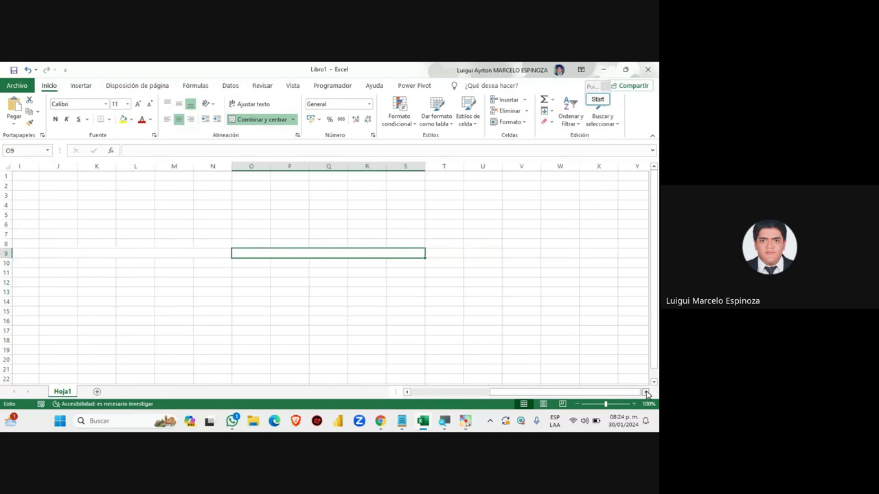
left_click(646, 392)
left_click_drag(379, 254, 534, 253)
left_click(257, 120)
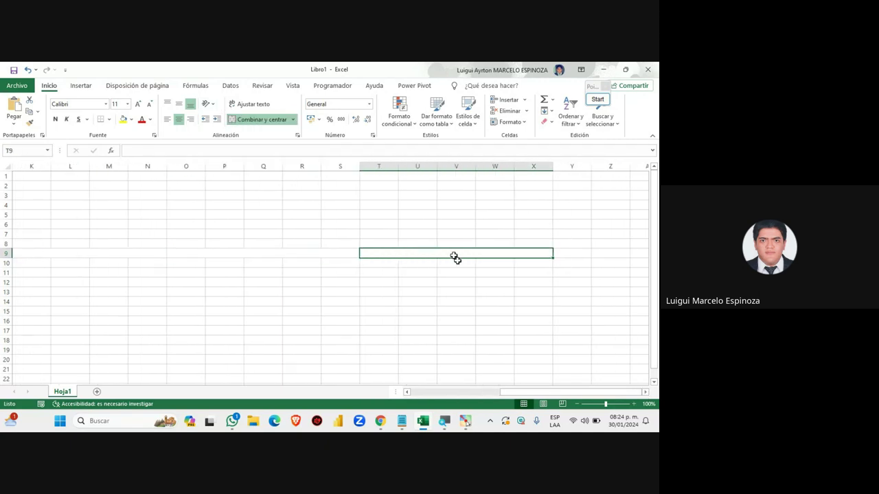
left_click_drag(538, 390, 448, 391)
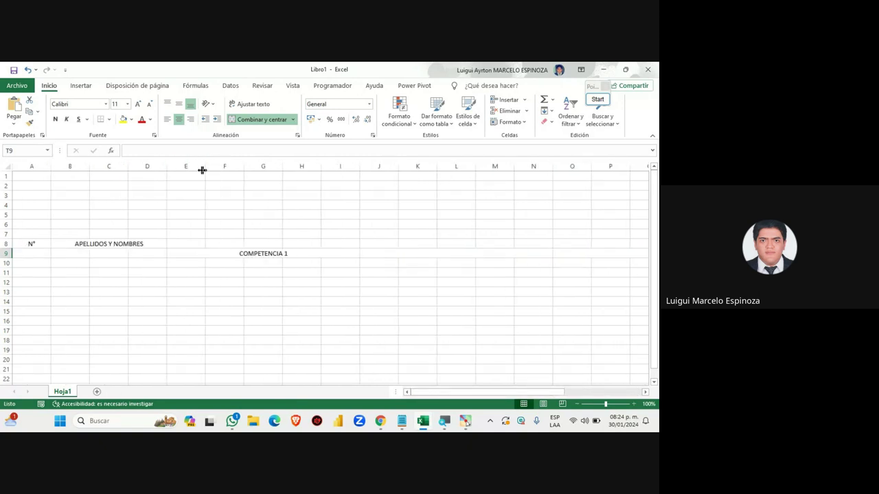
Step: Zoom out to see more of the sheet, then restore the view
left_click(577, 404)
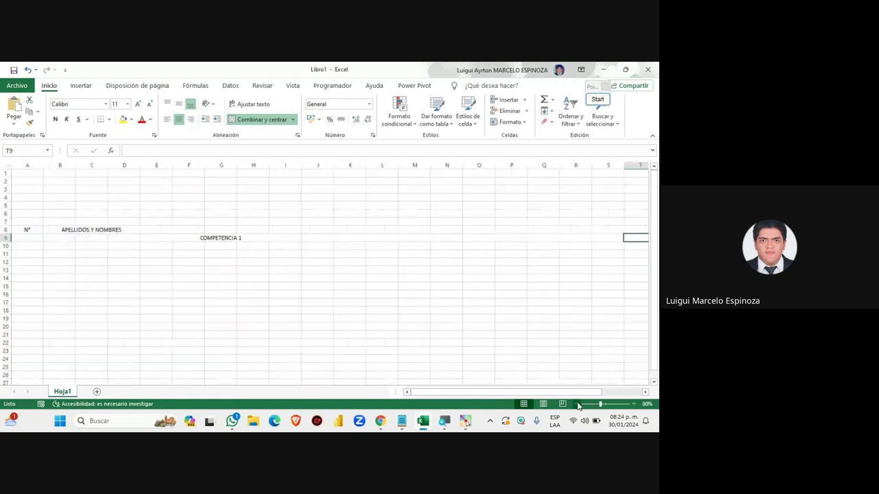
left_click(577, 405)
left_click(633, 404)
left_click(634, 404)
mouse_move(488, 392)
left_mouse_down()
mouse_move(567, 393)
mouse_move(317, 355)
left_mouse_up()
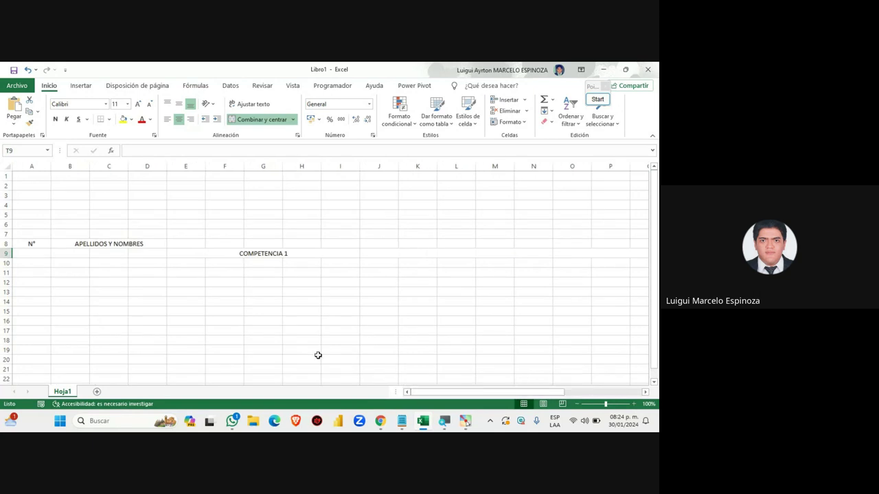
left_click(233, 263)
Step: Type COMPETENCIA 2 into the second merged block in row 9
left_click(193, 258)
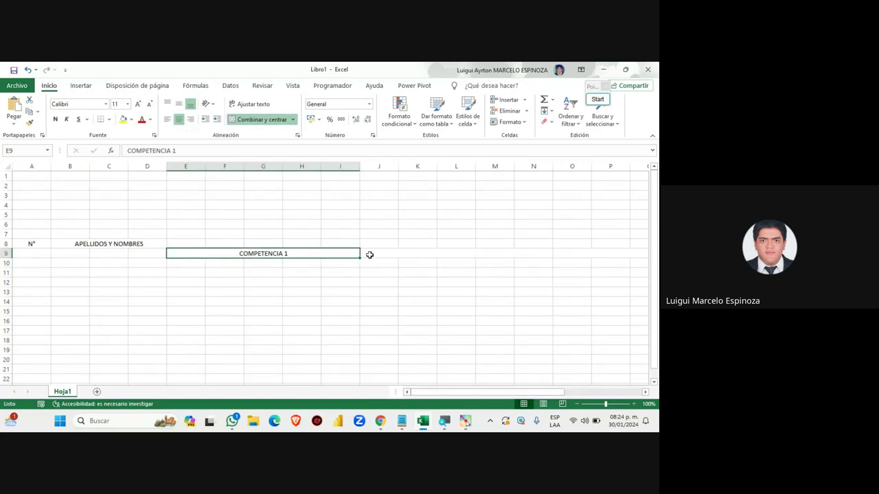
double_click(424, 255)
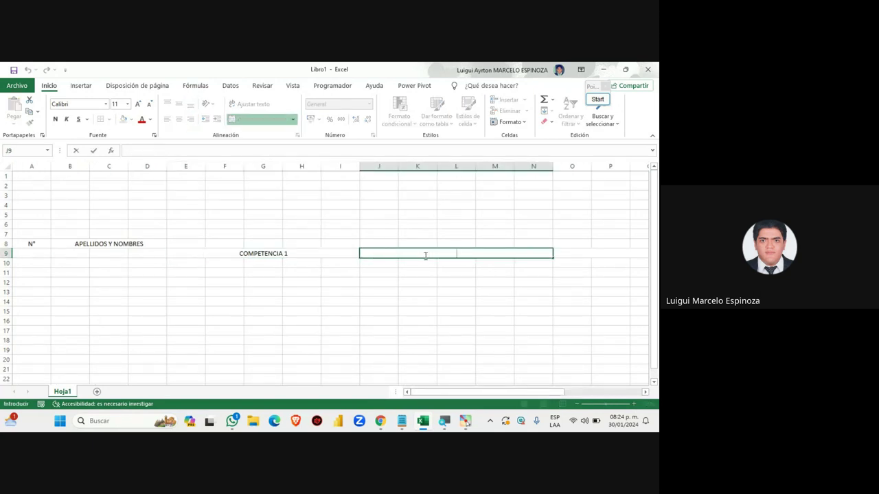
type("COMPE")
type("TENCIA 2")
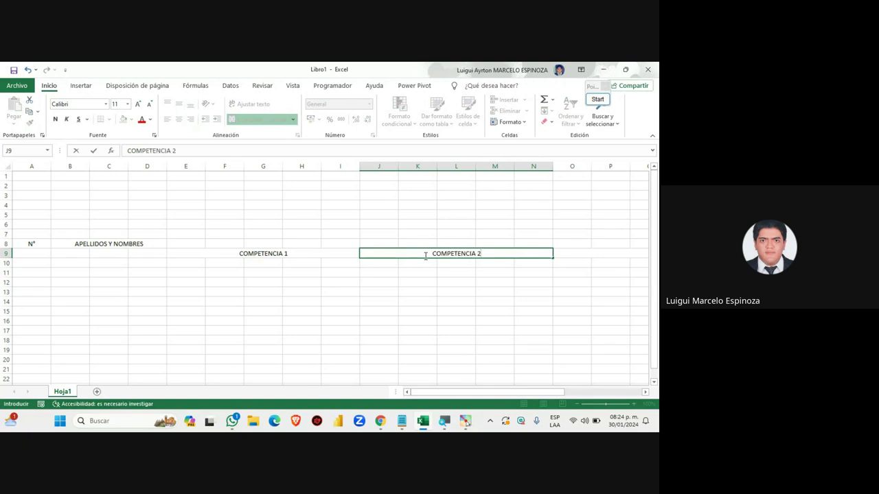
key("Tab")
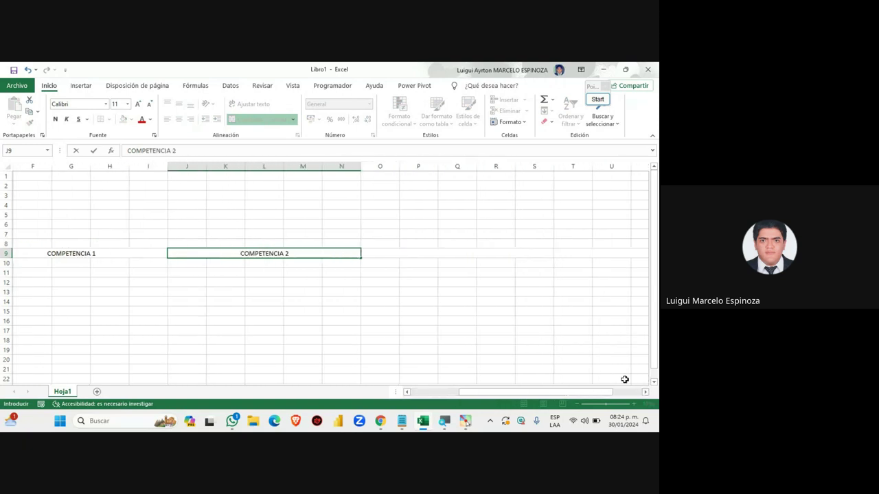
Step: Enter COMPETENCIA 3 in O9, fixing a typo, and type COMPETENCIA 4 in T9
type("COM")
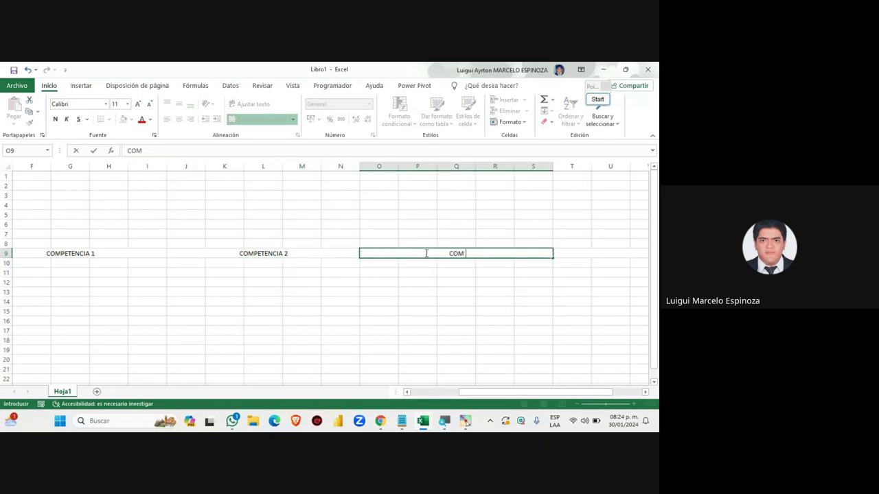
type("PRE")
type("ETENCIA")
type(" 3")
key("BackSpace")
type("3")
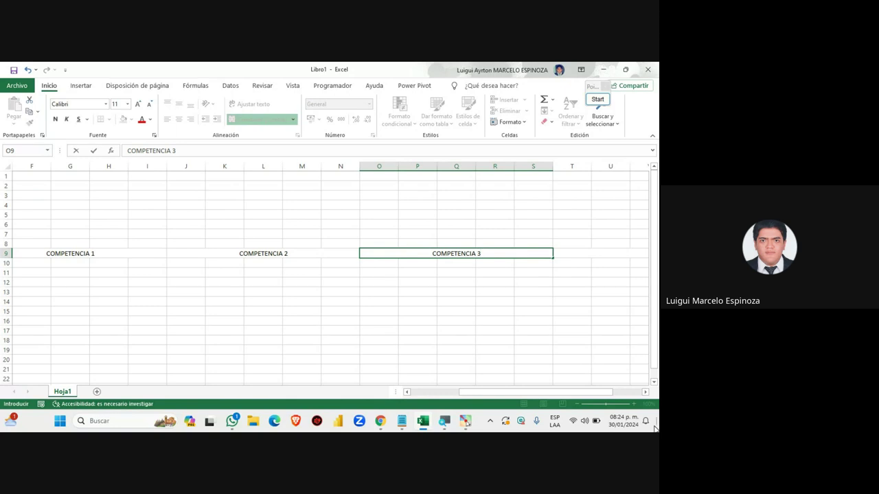
left_click(643, 392)
left_click(644, 392)
left_click(452, 254)
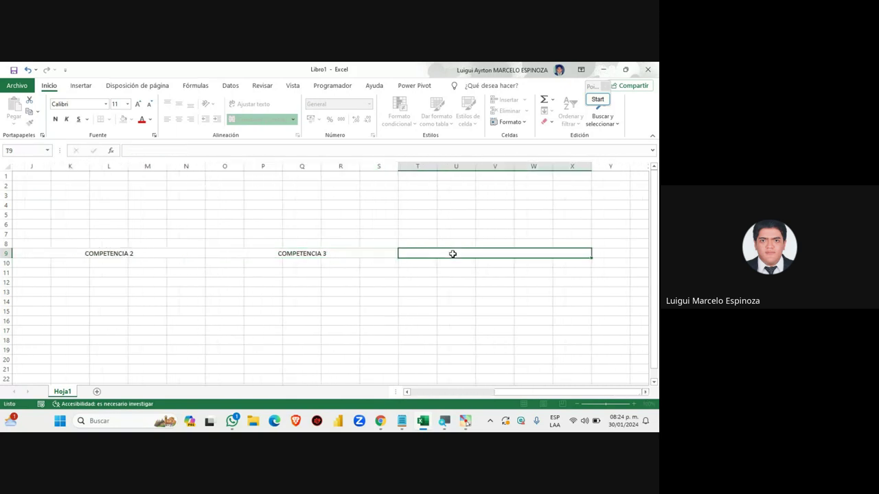
type("COMP")
type("ETENCIA ")
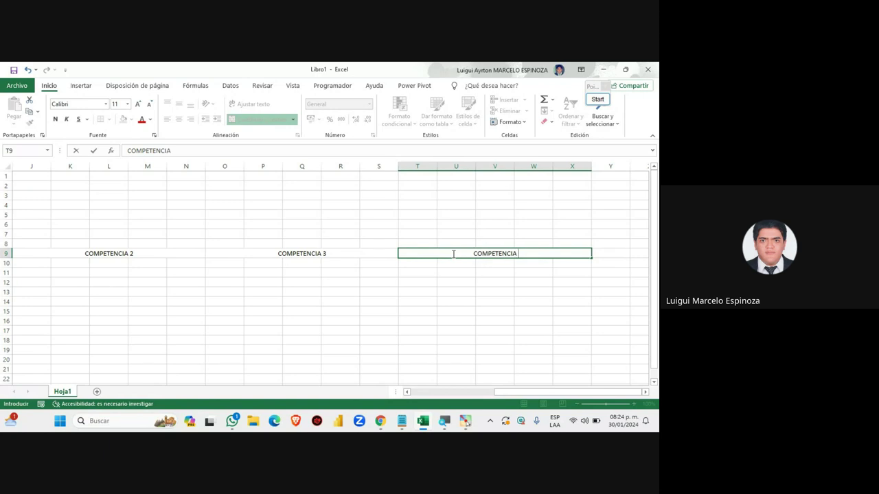
type("4")
left_click_drag(523, 392, 440, 384)
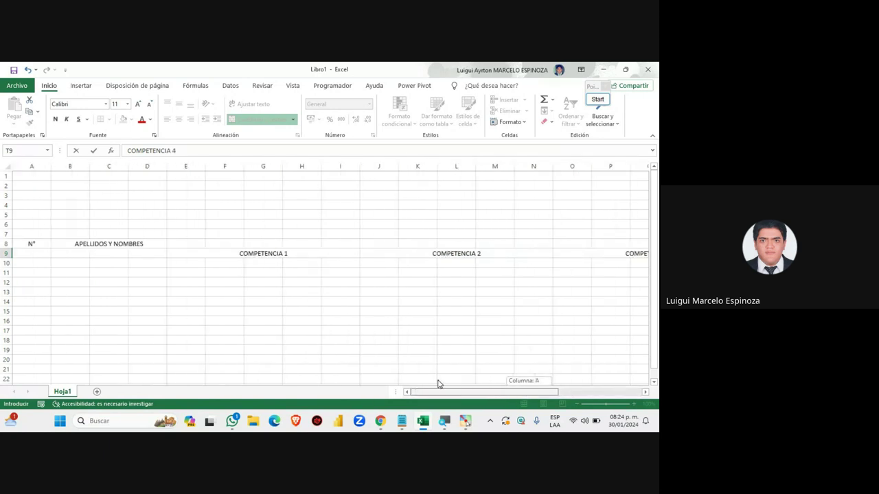
Step: Draw a rectangle annotation outlining the two rows under COMPETENCIA 1, then clear it
left_click(597, 99)
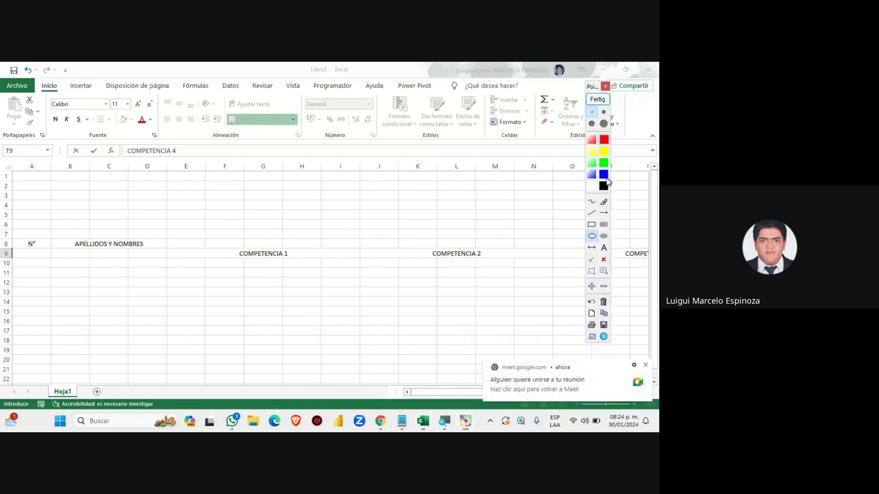
left_click(591, 224)
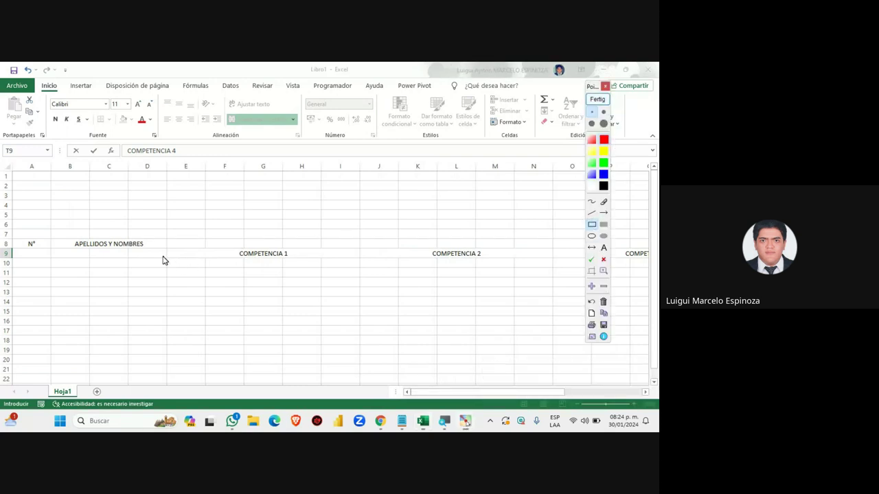
mouse_move(163, 258)
left_mouse_down()
mouse_move(363, 288)
mouse_move(555, 284)
left_mouse_up()
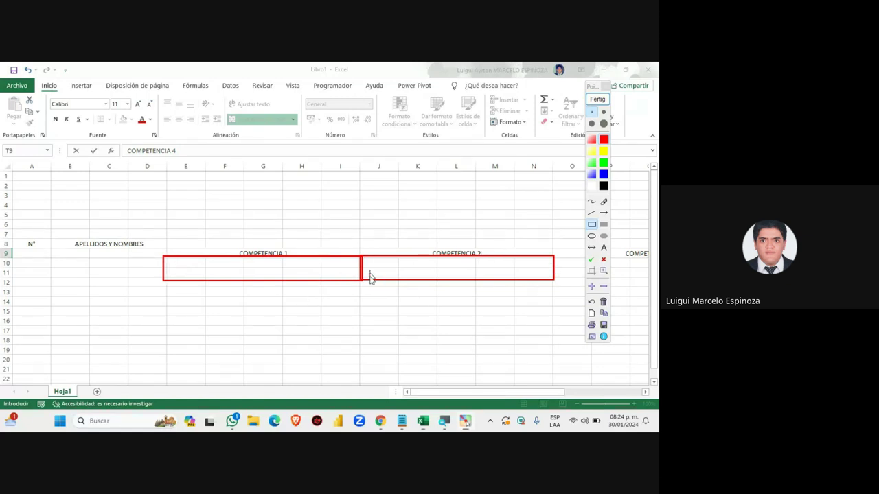
left_click(597, 98)
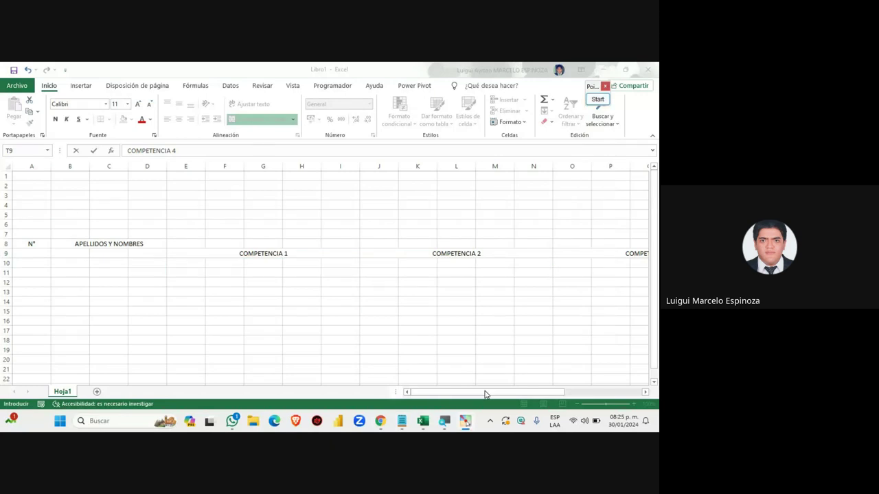
Step: Commit the COMPETENCIA 4 heading in T9:X9
mouse_move(529, 391)
left_mouse_down()
mouse_move(522, 400)
mouse_move(609, 374)
left_mouse_up()
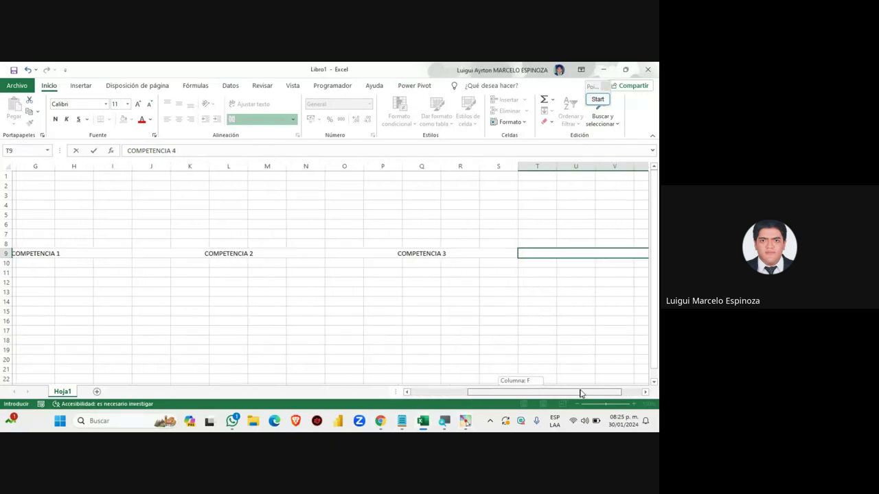
left_click(572, 272)
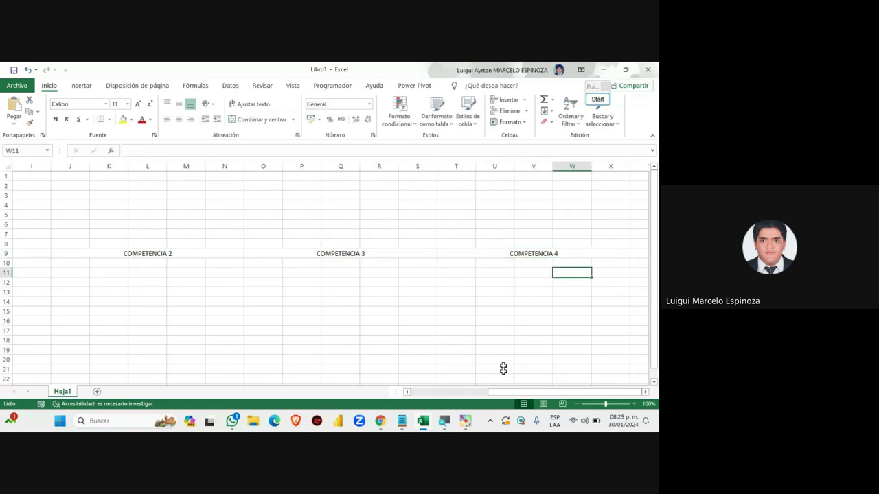
left_click_drag(504, 392, 432, 391)
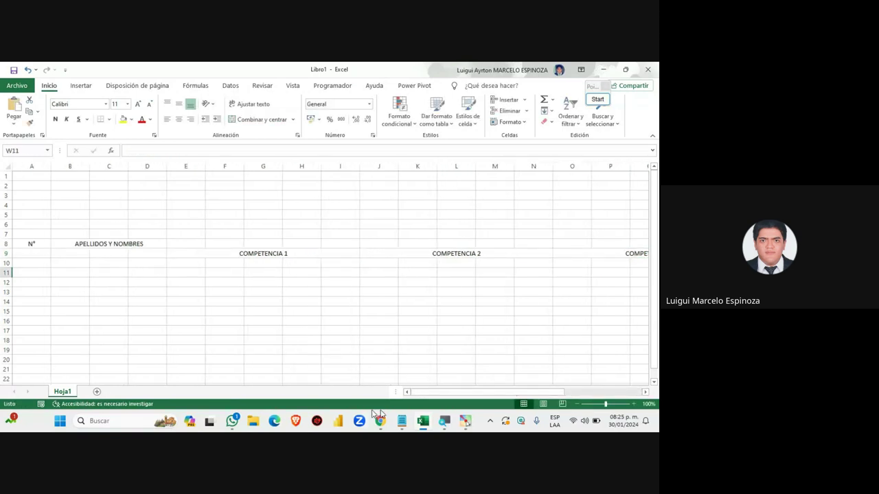
left_click(363, 350)
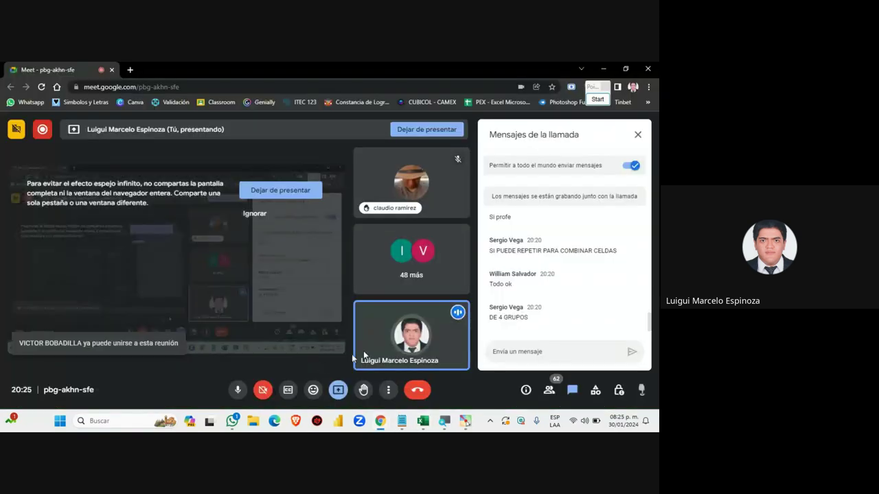
left_click(423, 421)
mouse_move(191, 265)
left_mouse_down()
mouse_move(291, 282)
mouse_move(348, 274)
left_mouse_up()
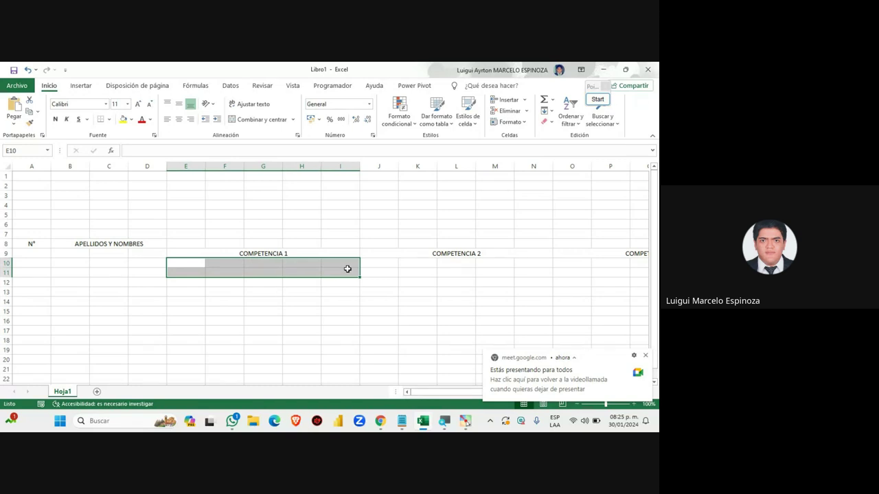
Step: Merge rows 10–11 under COMPETENCIA 1 (E10:I11) and under COMPETENCIA 2
left_click_drag(199, 270, 340, 272)
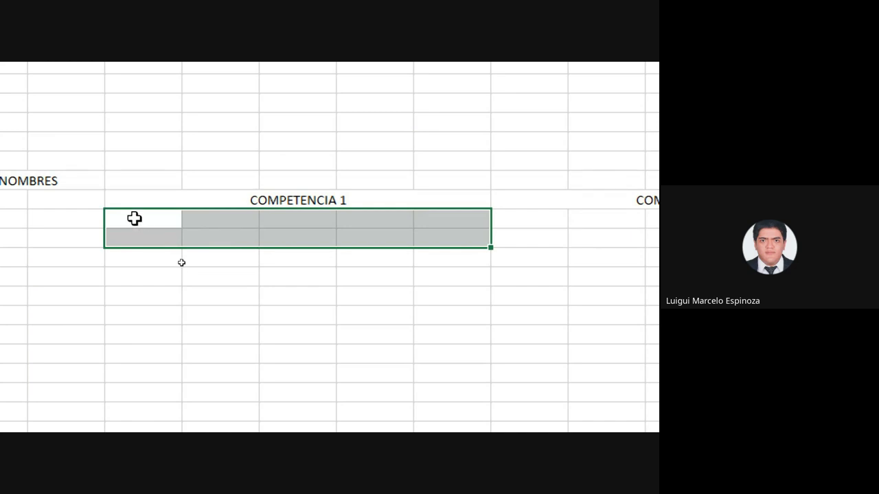
left_click(162, 218)
left_click_drag(165, 218, 370, 222)
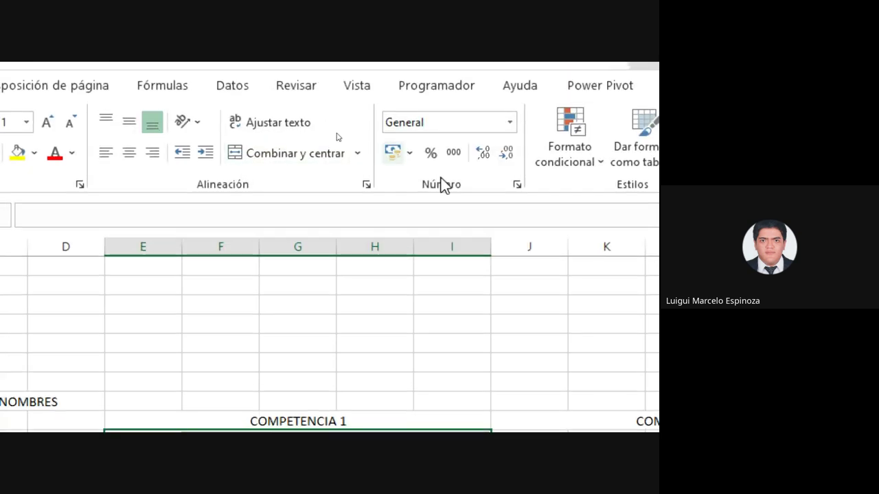
left_click(275, 158)
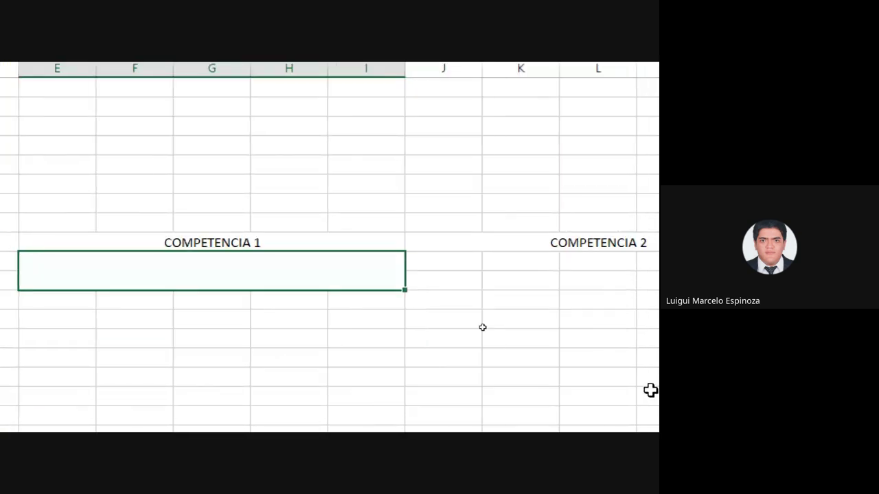
left_click_drag(103, 249, 430, 268)
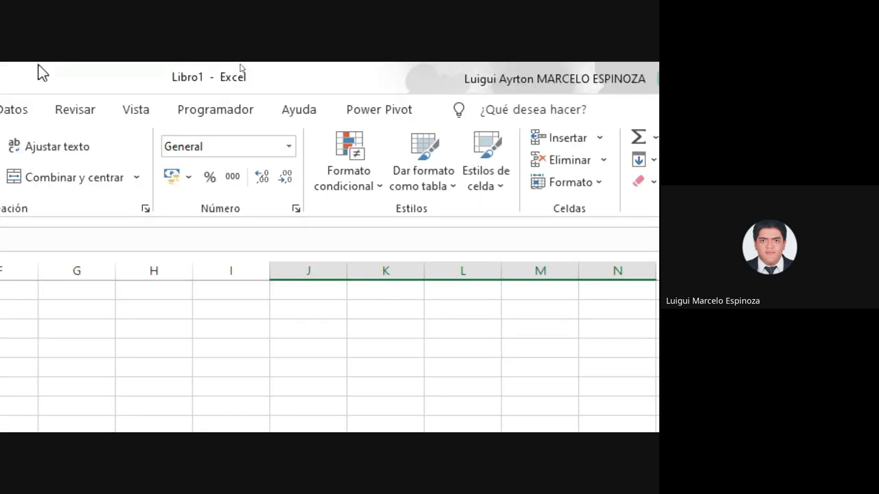
left_click(89, 179)
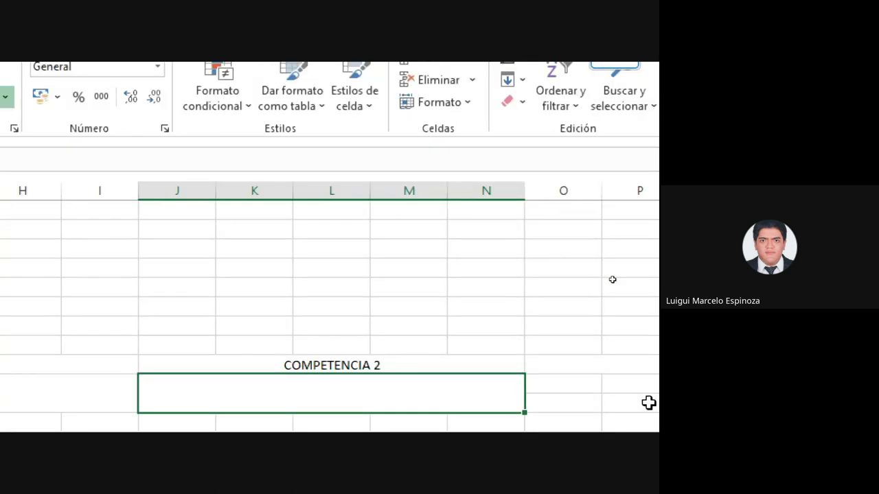
Step: Merge the two-row blocks under COMPETENCIA 3 and COMPETENCIA 4 (through T10:X11)
left_click(632, 419)
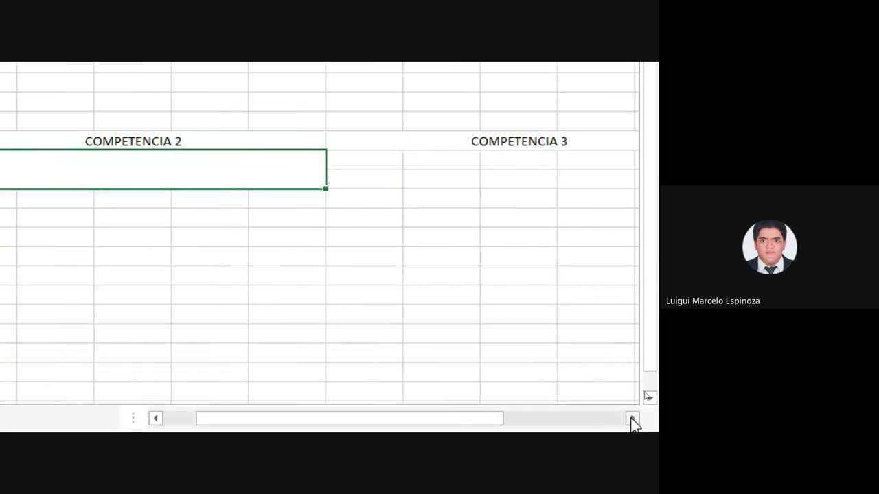
left_click_drag(159, 158, 485, 179)
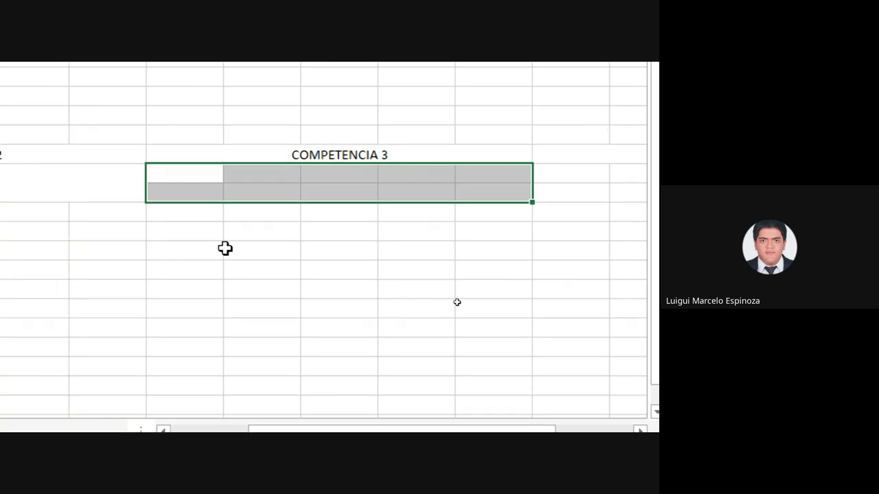
left_click(128, 130)
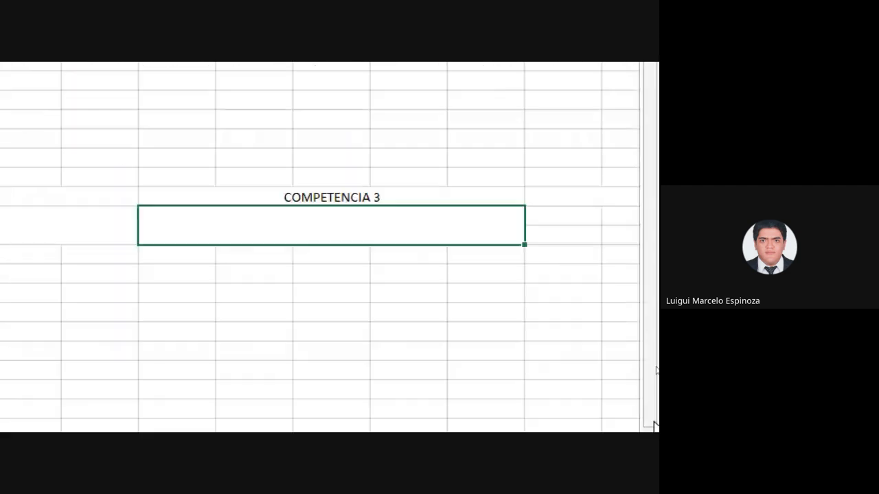
left_click(632, 359)
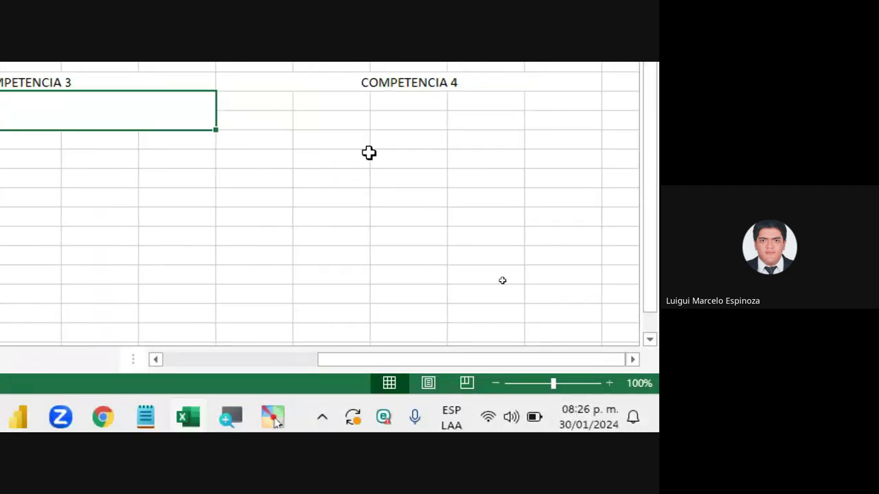
left_click(248, 100)
left_click_drag(248, 100, 583, 120)
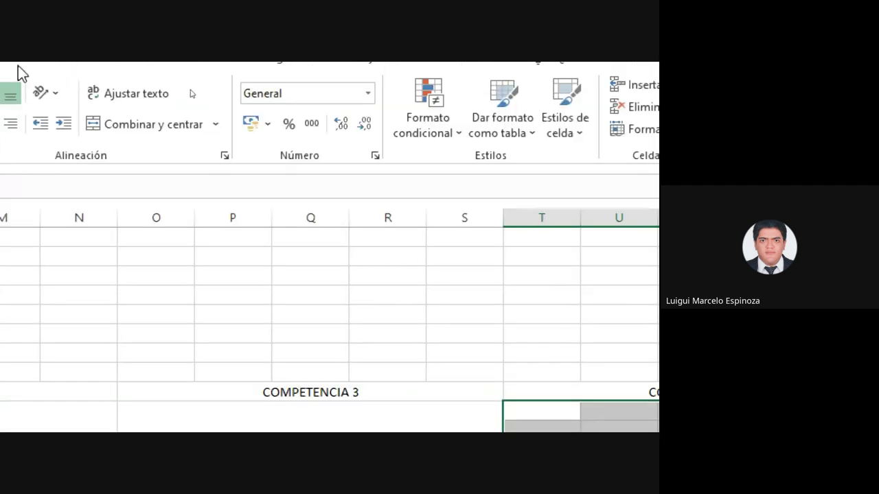
left_click(232, 131)
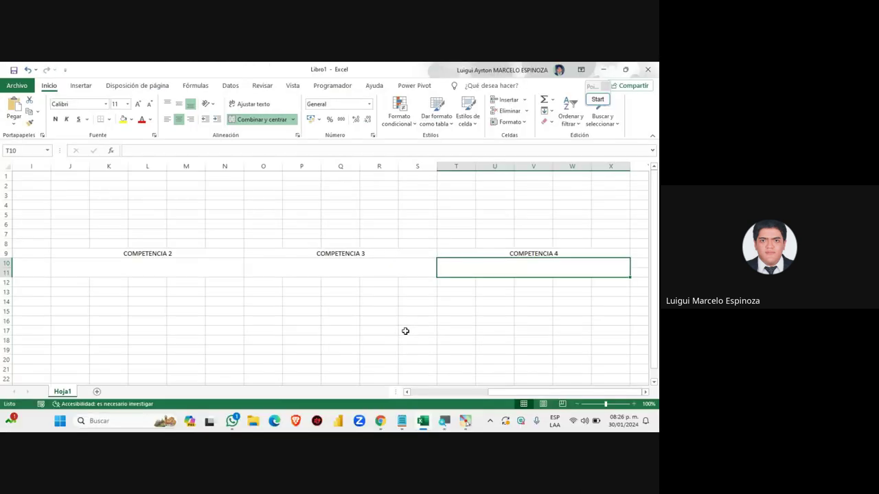
left_click_drag(494, 392, 384, 392)
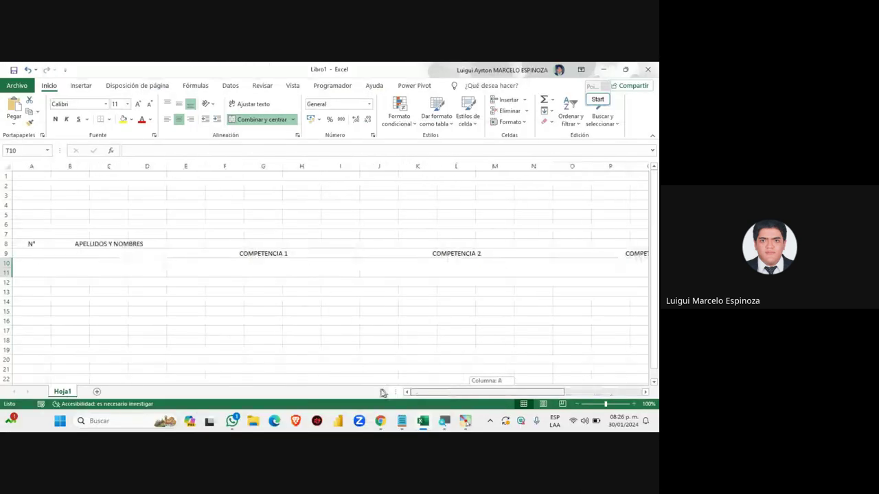
Step: Return to Excel, inspect the empty E10:I11 block, and bring up the Notepad competency names
left_click(326, 371)
mouse_move(422, 421)
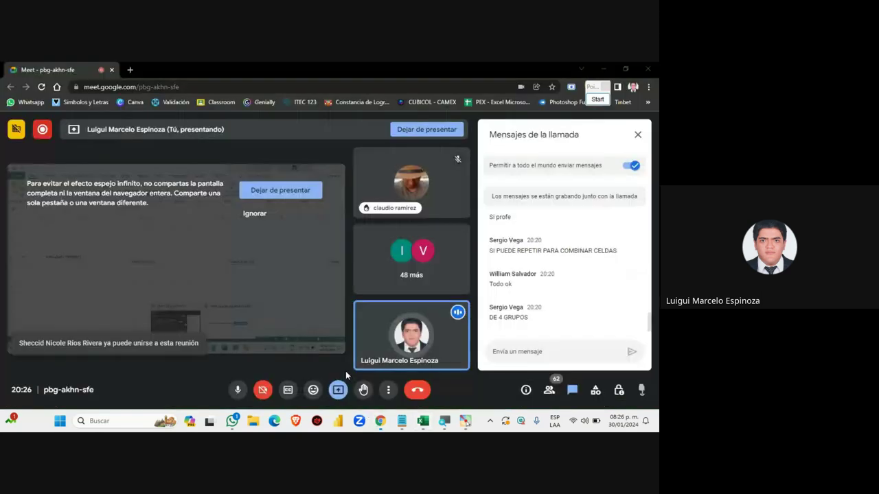
left_click(414, 355)
left_click(249, 270)
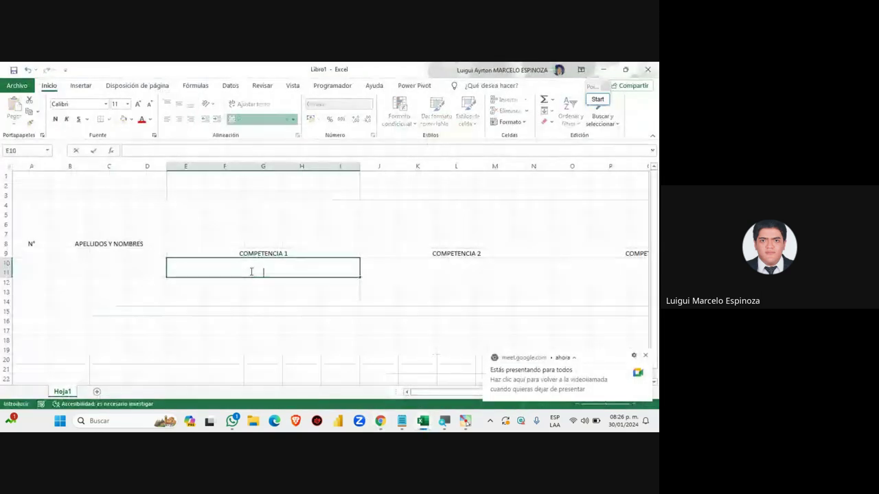
left_click(296, 300)
left_click(278, 272)
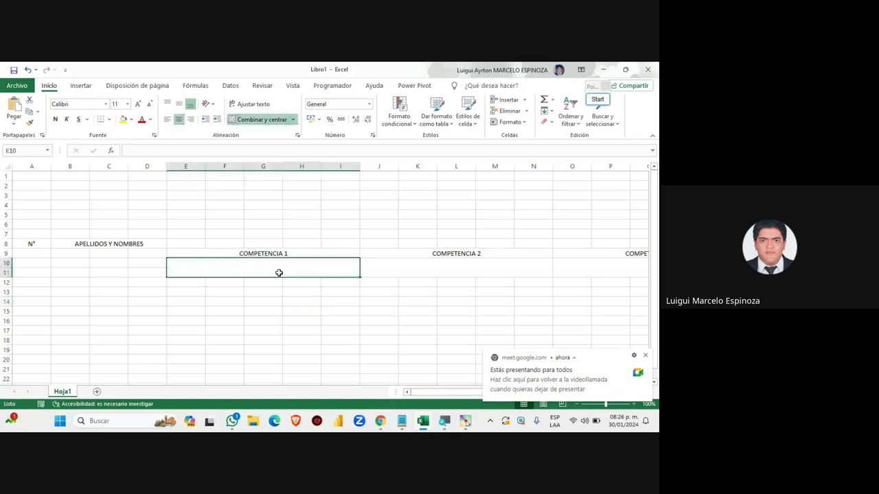
left_click_drag(304, 271, 529, 259)
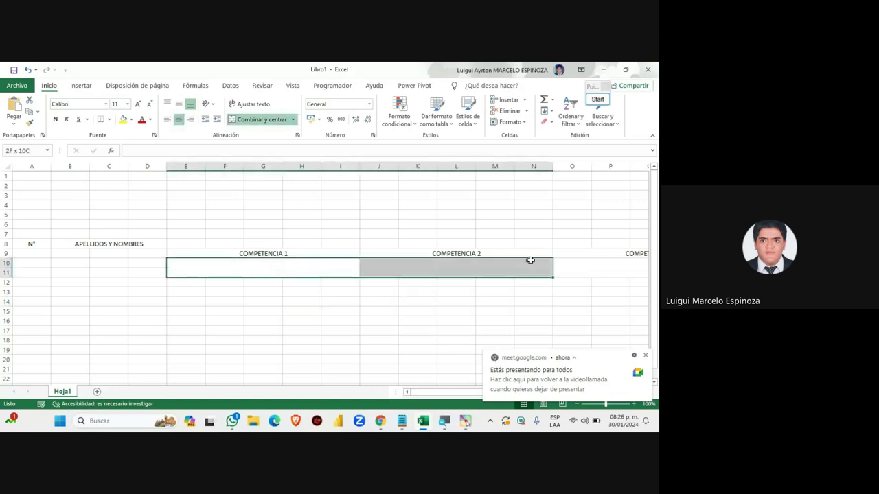
double_click(295, 273)
left_click(334, 327)
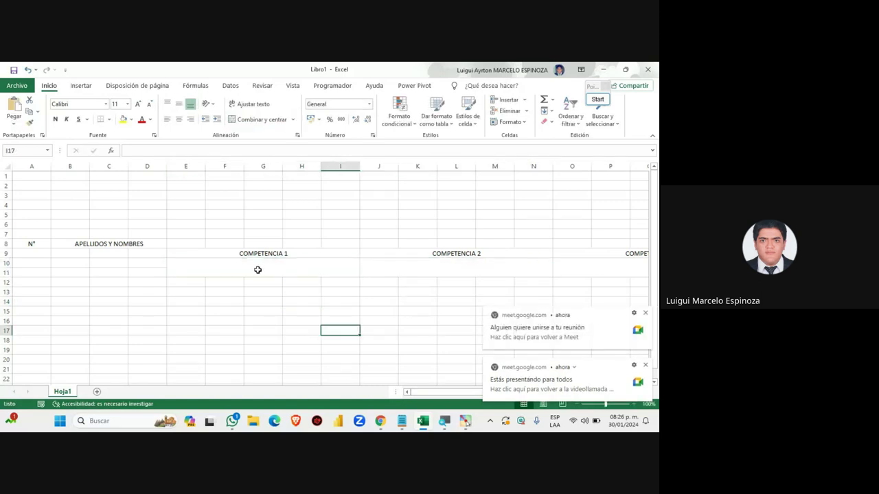
left_click(398, 421)
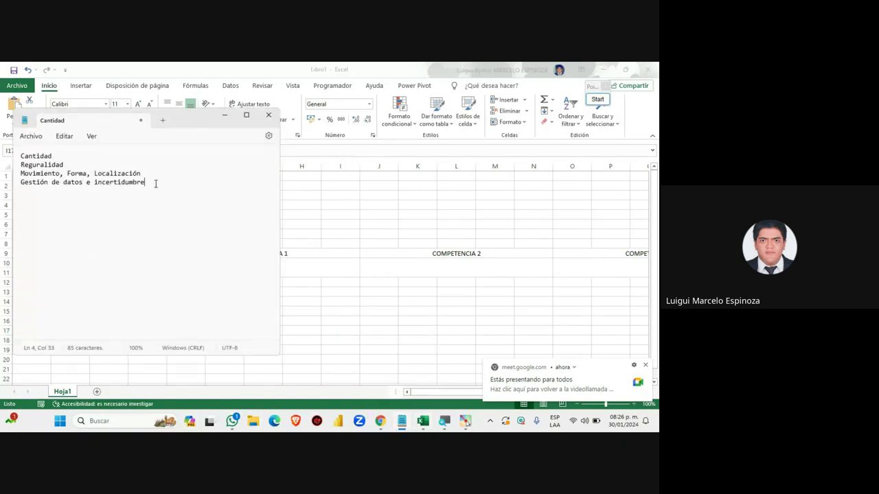
Step: Highlight Cantidad, Regularidad, Movimiento, Forma, Localización and Gestión de datos e incertidumbre, then minimize Notepad
left_click_drag(156, 184, 19, 156)
left_click(157, 183)
left_click_drag(158, 184, 20, 156)
left_click(49, 156)
double_click(62, 161)
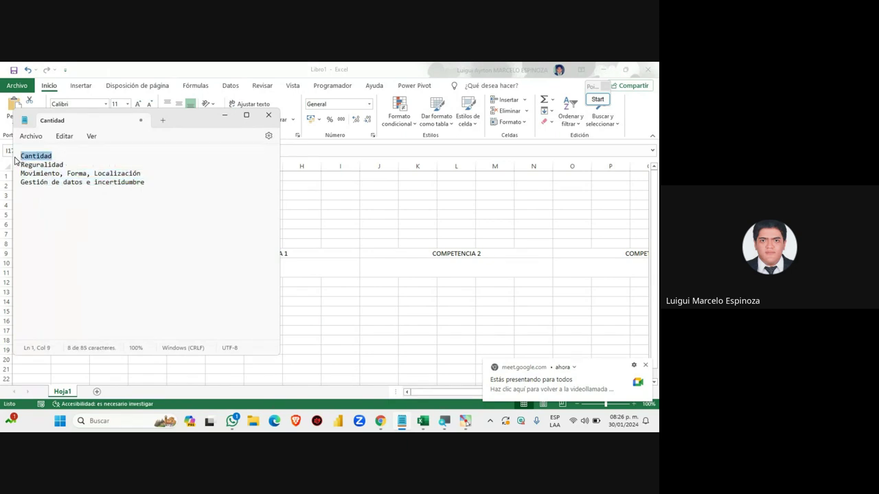
double_click(66, 165)
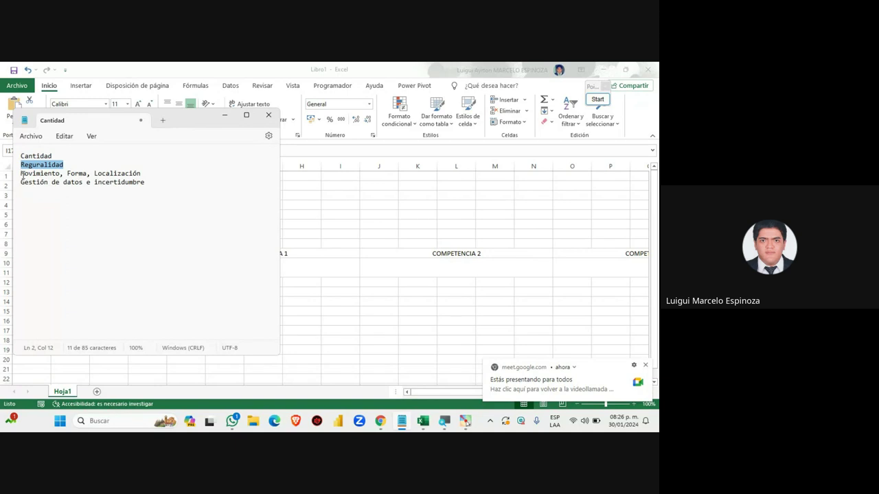
left_click_drag(21, 175, 143, 174)
triple_click(161, 172)
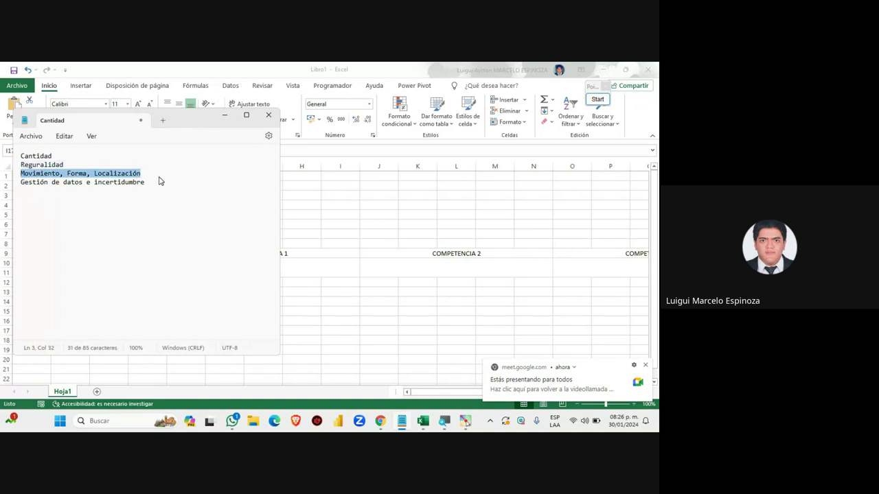
left_click_drag(21, 182, 162, 186)
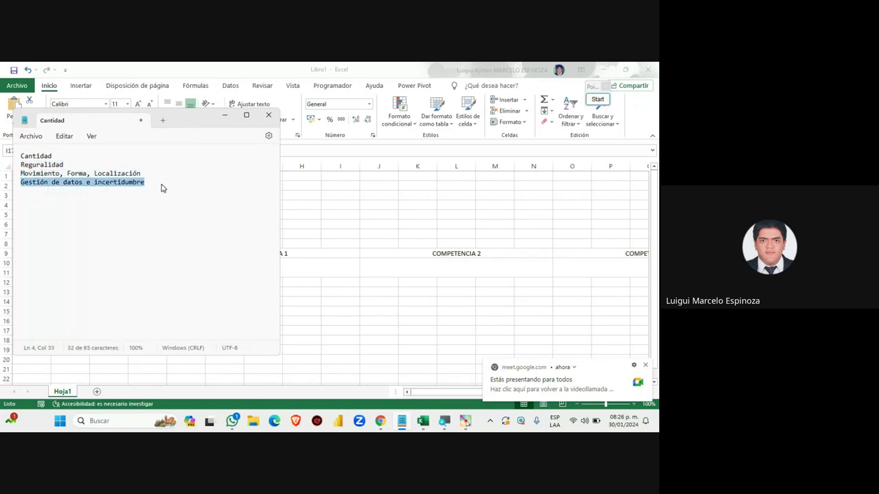
left_click(160, 182)
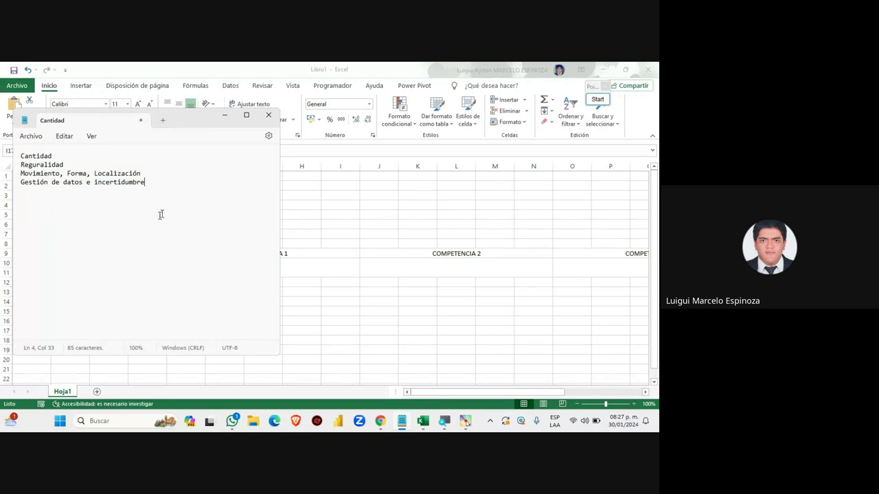
left_click(224, 116)
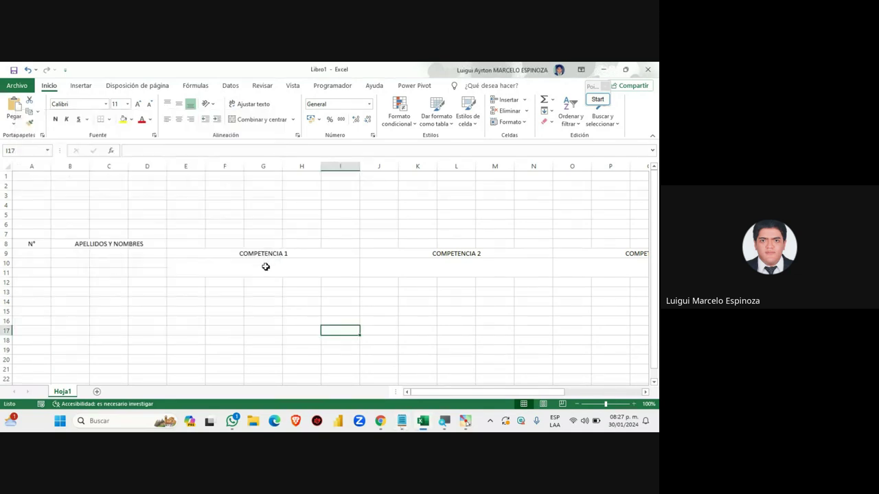
Step: Type CANTIDAD under COMPETENCIA 1 and REGULARIDAD under COMPETENCIA 2
left_click(265, 265)
type("CA")
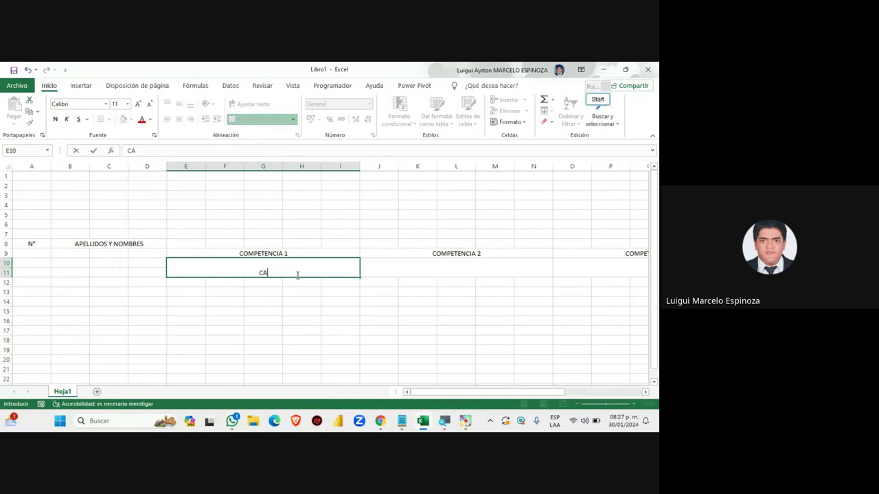
type("NTIDAD")
left_click(412, 268)
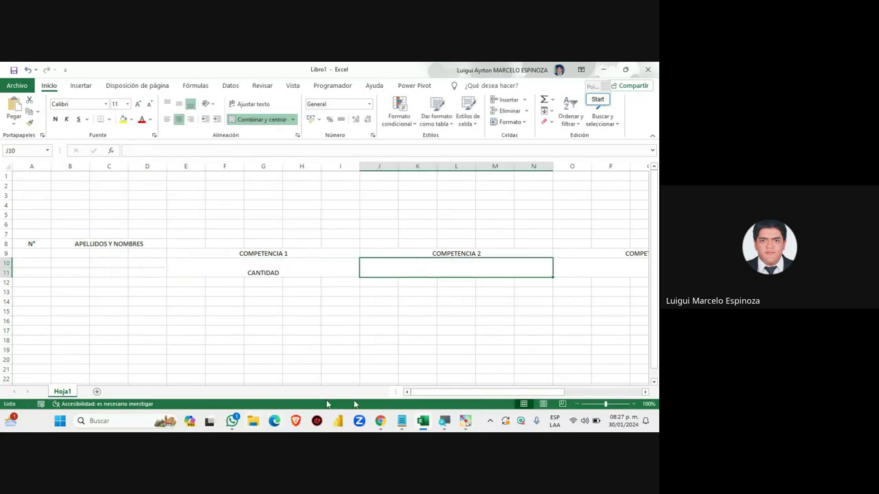
left_click(402, 422)
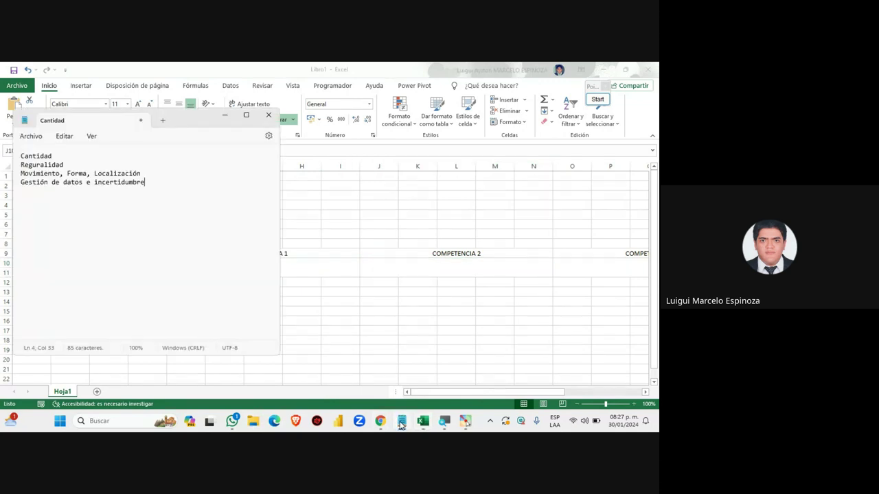
left_click(402, 422)
type("R")
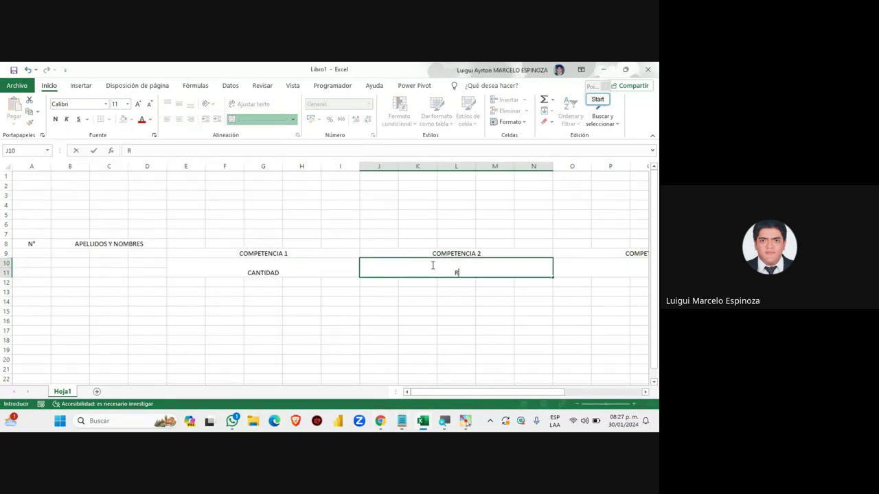
type("EGU")
type("LARIDAD")
left_click(458, 330)
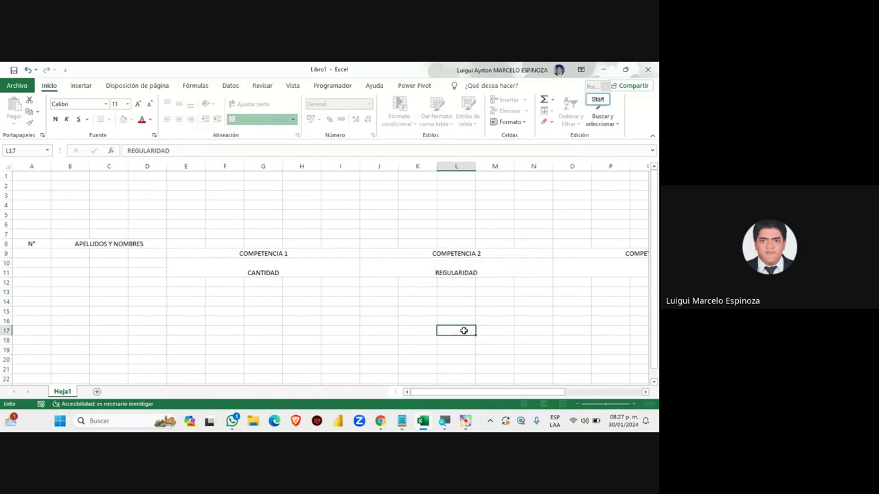
Step: Scroll toward COMPETENCIA 3, recheck the CANTIDAD and REGULARIDAD blocks, and reopen the Notepad list
left_click(645, 392)
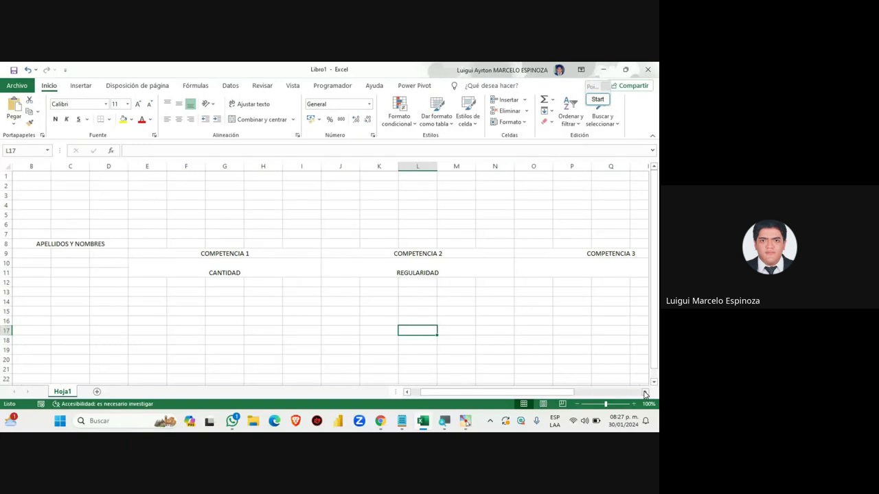
left_click(644, 392)
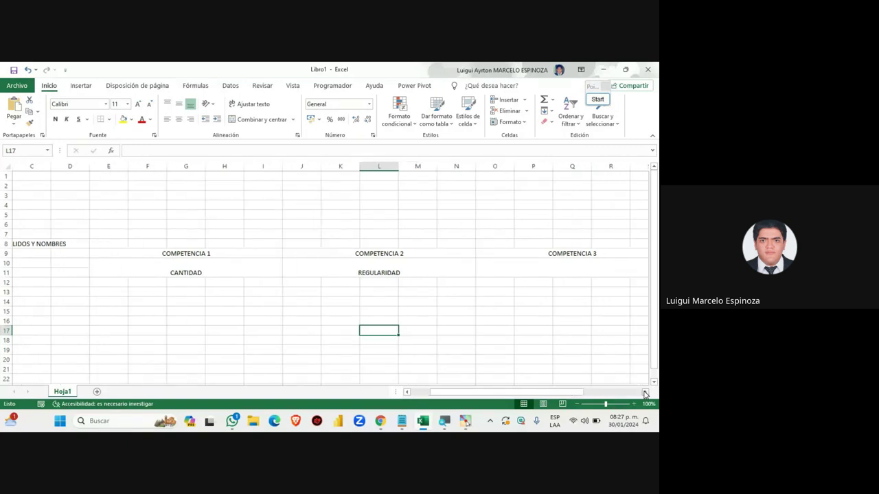
left_click(645, 392)
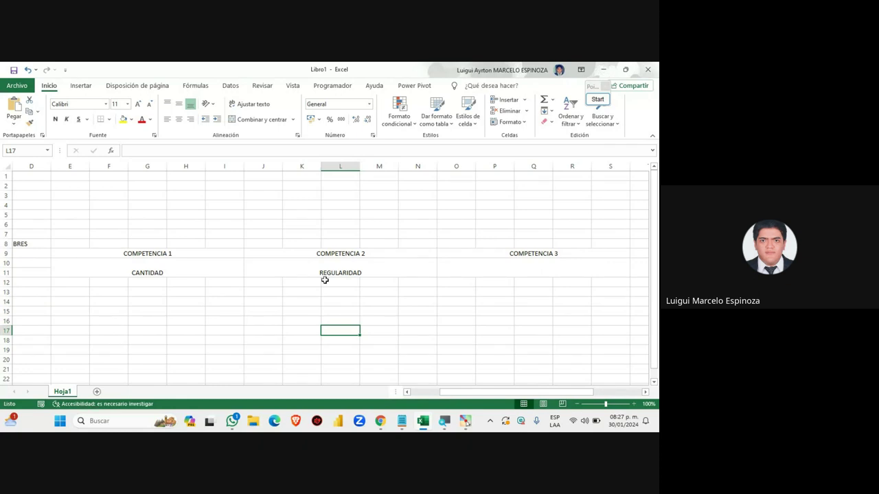
left_click(67, 252)
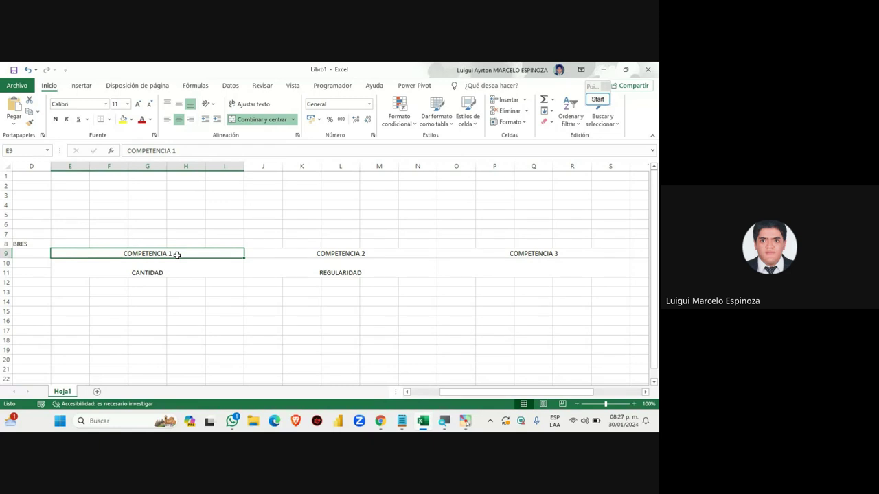
left_click_drag(225, 275, 228, 370)
left_click(223, 283)
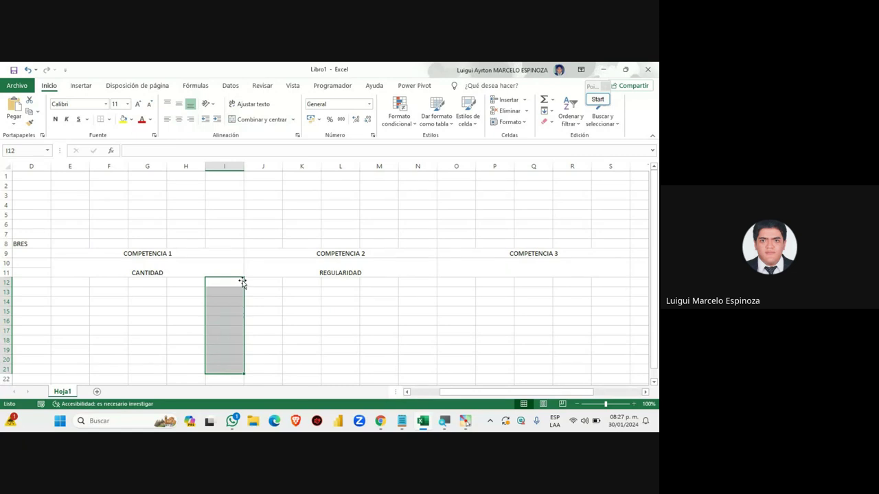
left_click(188, 264)
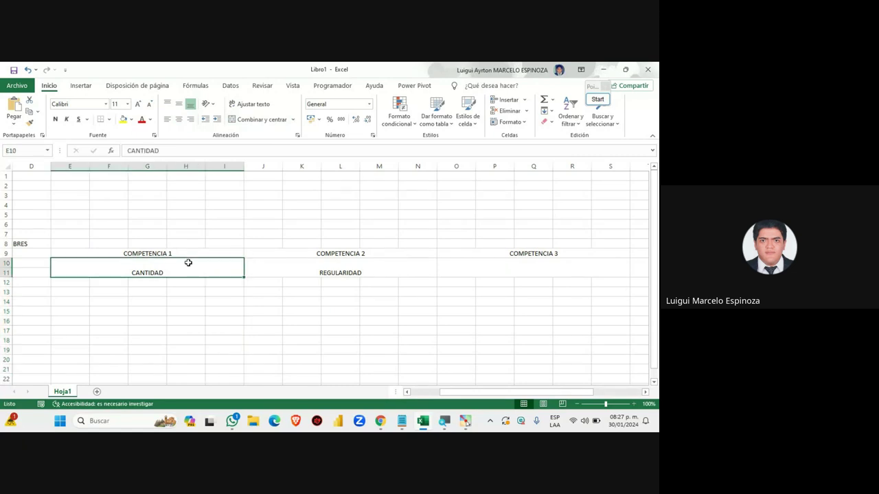
left_click(164, 251)
left_click(192, 264)
left_click(388, 272)
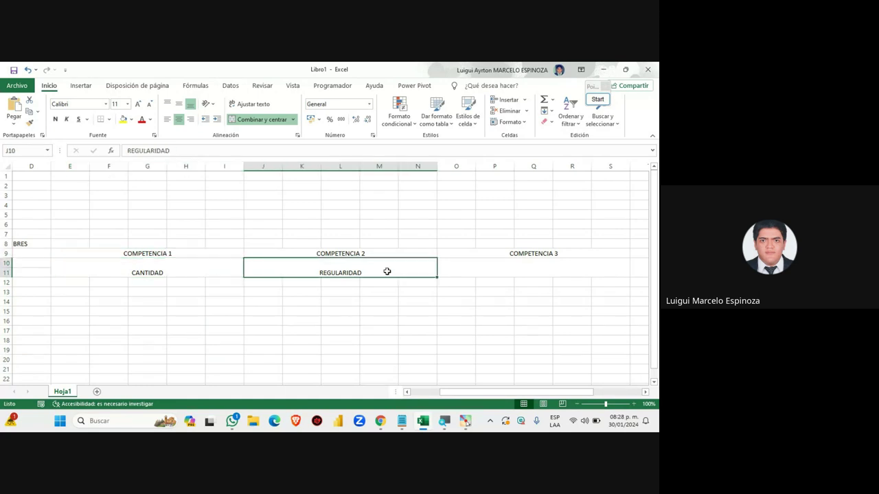
left_click(402, 420)
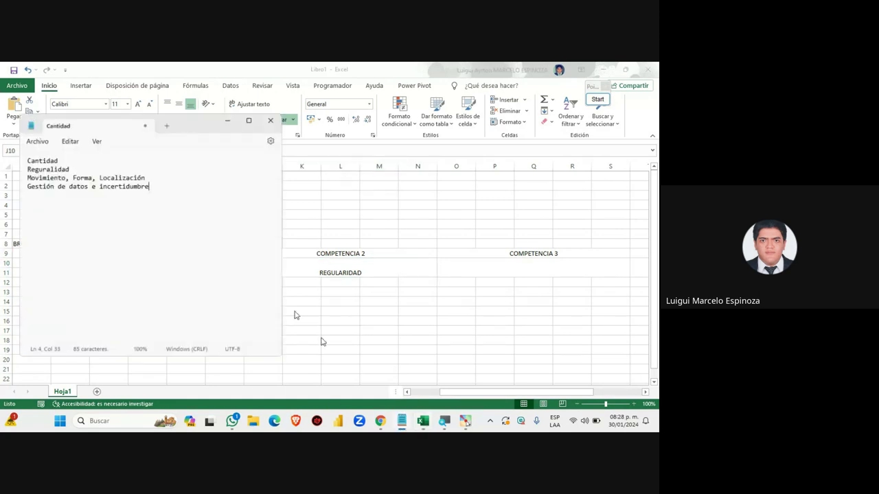
Step: Enter MOVIMIENTO, FORMA Y LOCALIZACIÓN in the merged block under COMPETENCIA 3
left_click(224, 114)
double_click(511, 275)
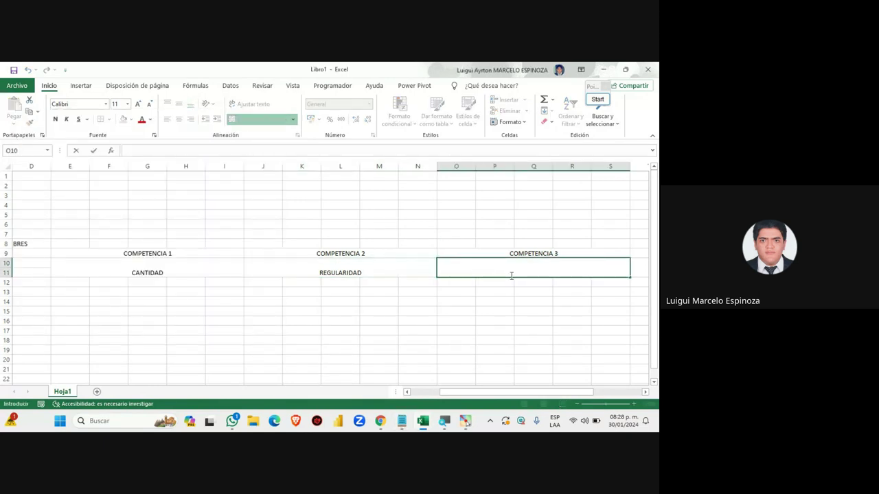
type("MOVIMIE")
type("NTO ")
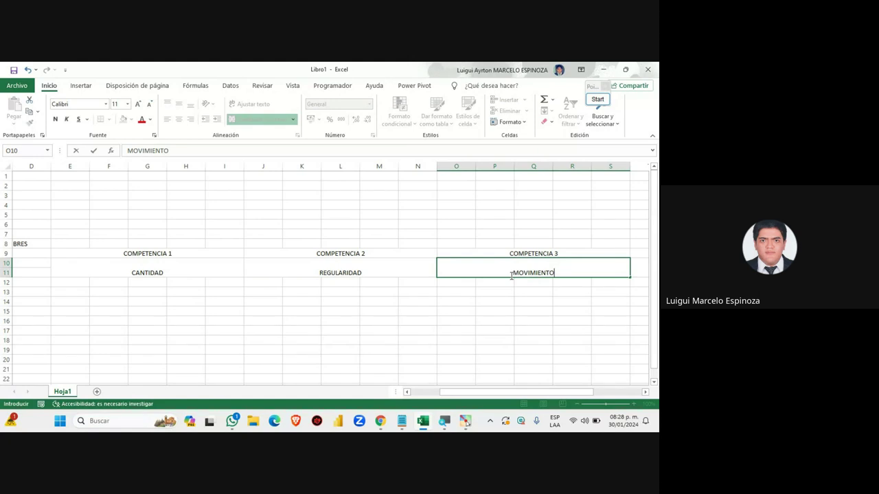
type(", FRO")
key("BackSpace")
key("BackSpace")
type("ORM")
type("A Y LOC")
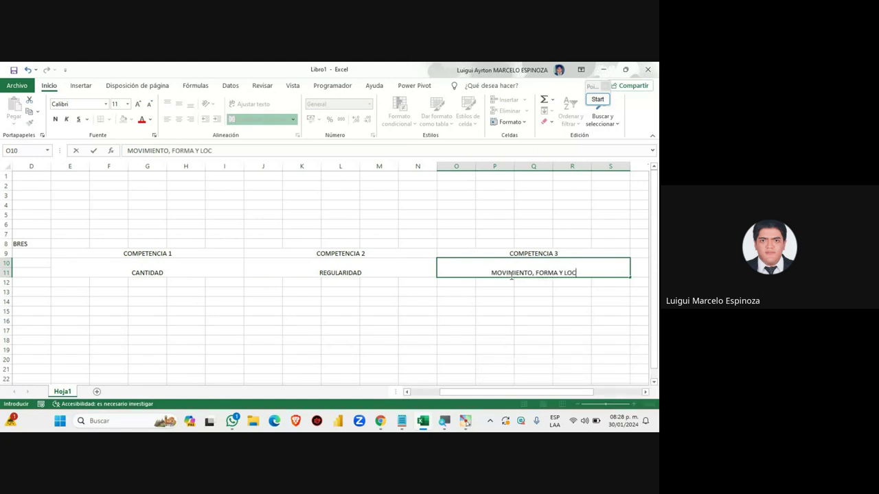
type("ALIZACIÓN")
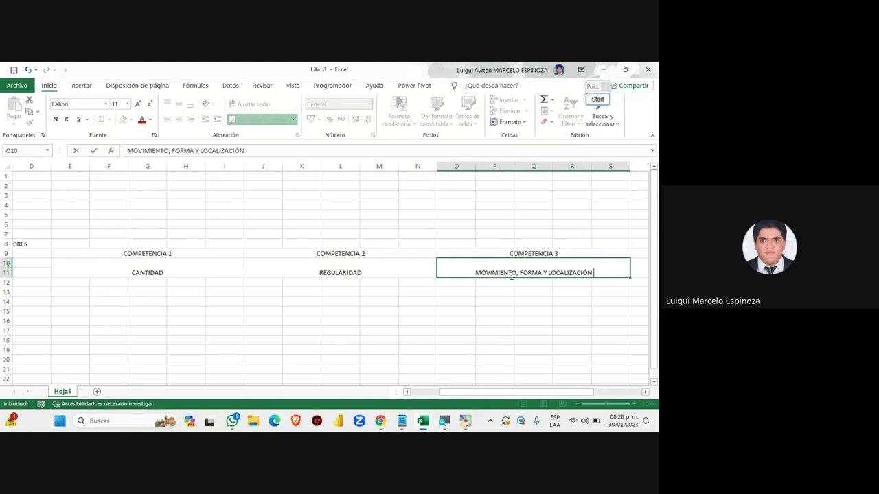
left_click(530, 338)
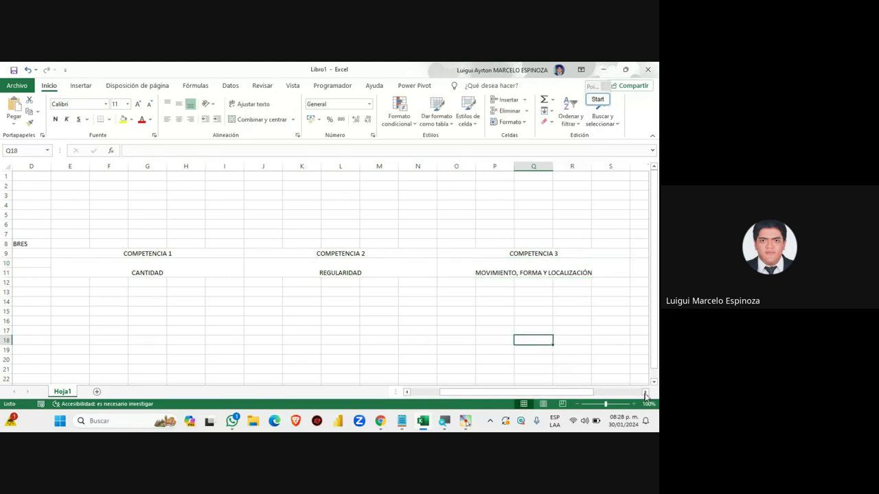
Step: Enter GESTIÓN DE DATOS under COMPETENCIA 4, then switch to the Google Meet call
scroll(644, 392, "right", 6)
left_click(463, 263)
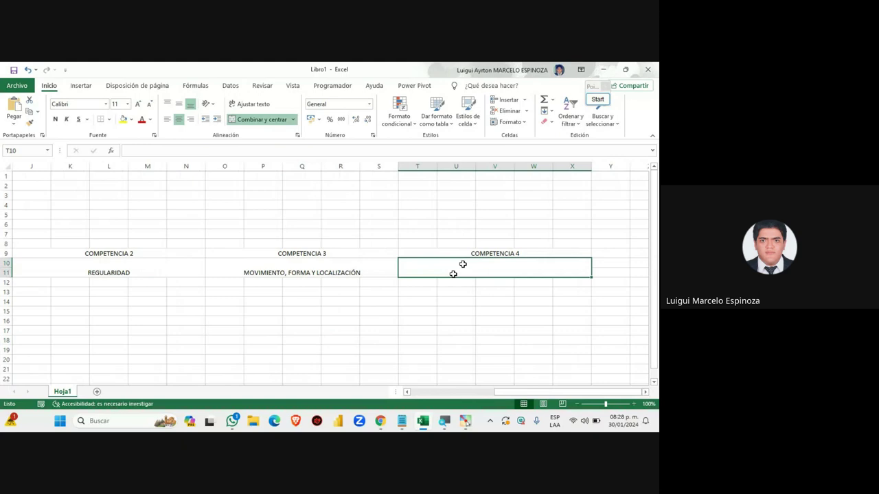
left_click(402, 421)
left_click(408, 421)
double_click(438, 265)
type("GES")
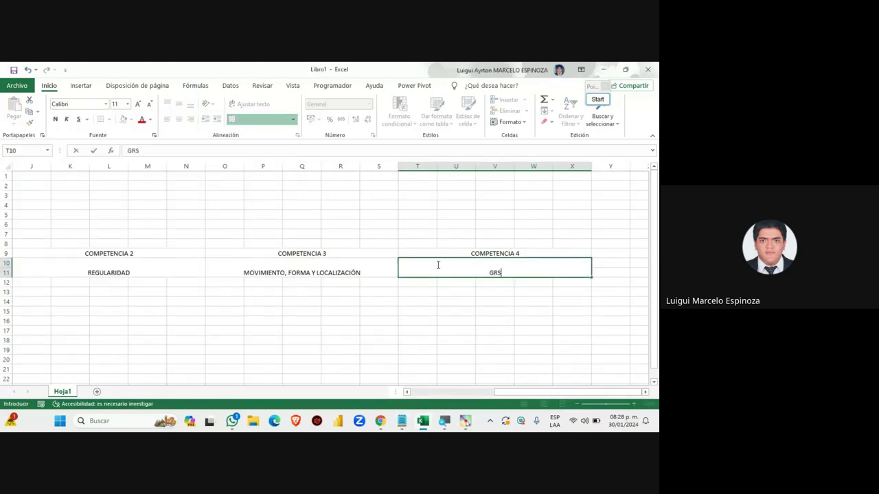
type("TIÓN")
type(" DE DATOS")
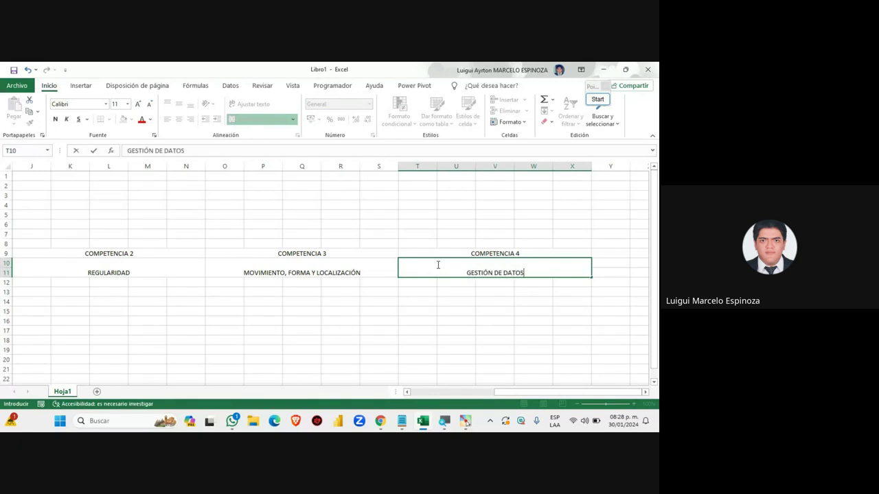
left_click(381, 420)
left_click(341, 378)
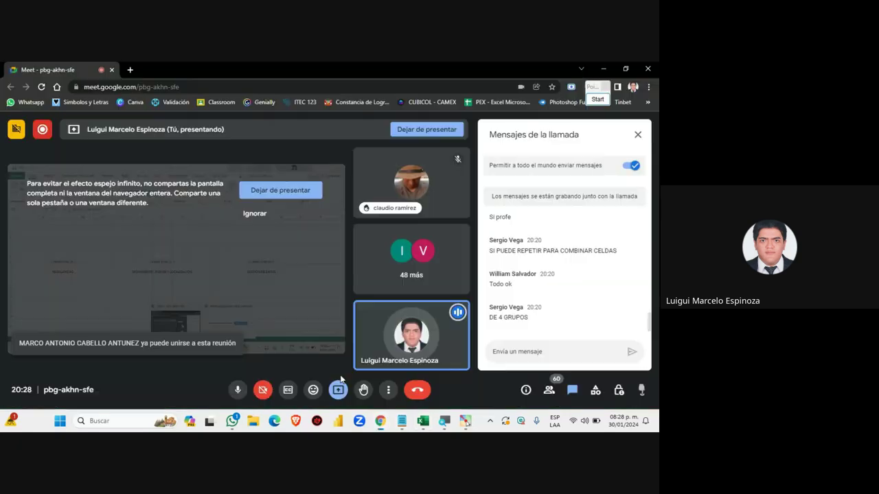
Step: Return to the Excel workbook, dismiss the presenting notice, and commit the GESTIÓN DE DATOS entry
left_click(423, 421)
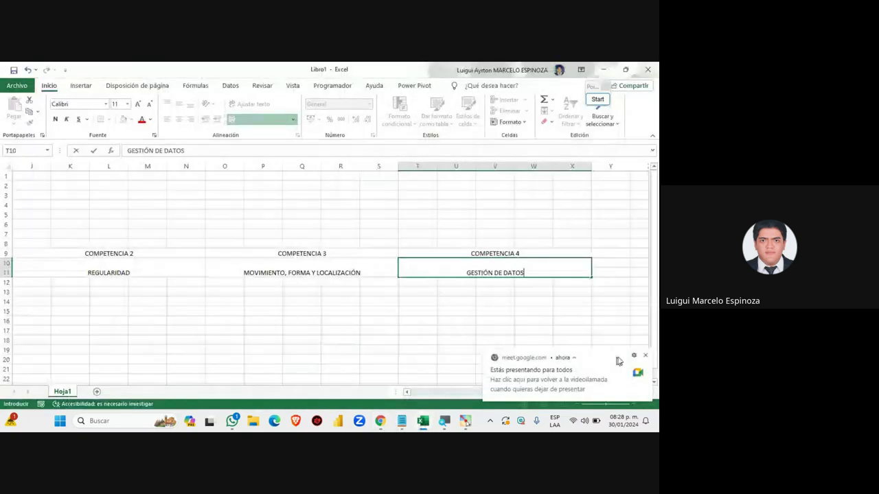
left_click(644, 355)
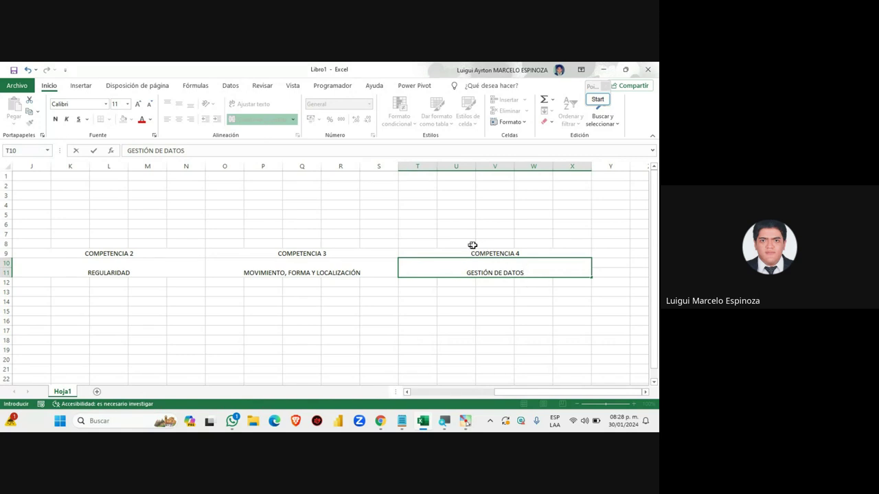
key("Escape")
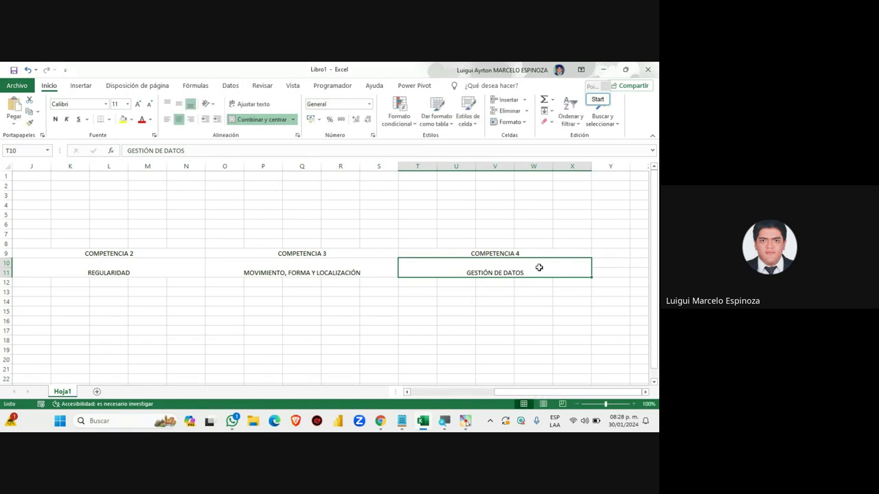
key("Up")
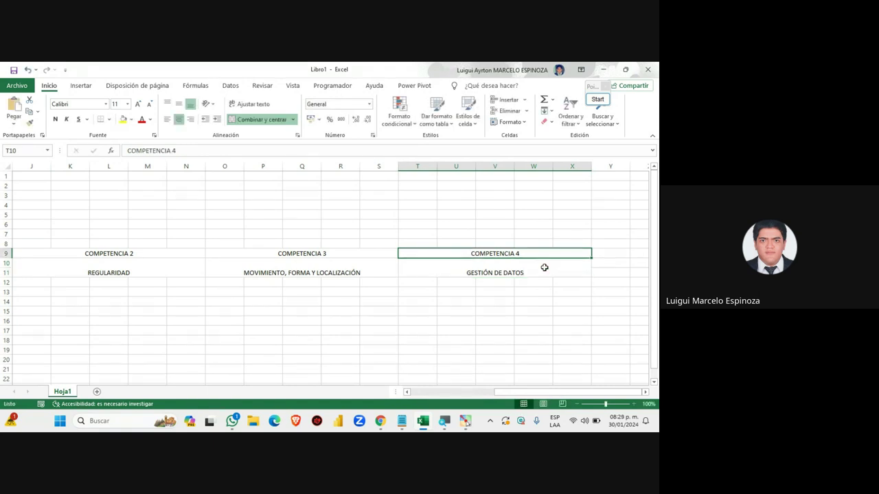
Step: Middle-align GESTIÓN DE DATOS vertically within its merged COMPETENCIA 4 block
double_click(544, 267)
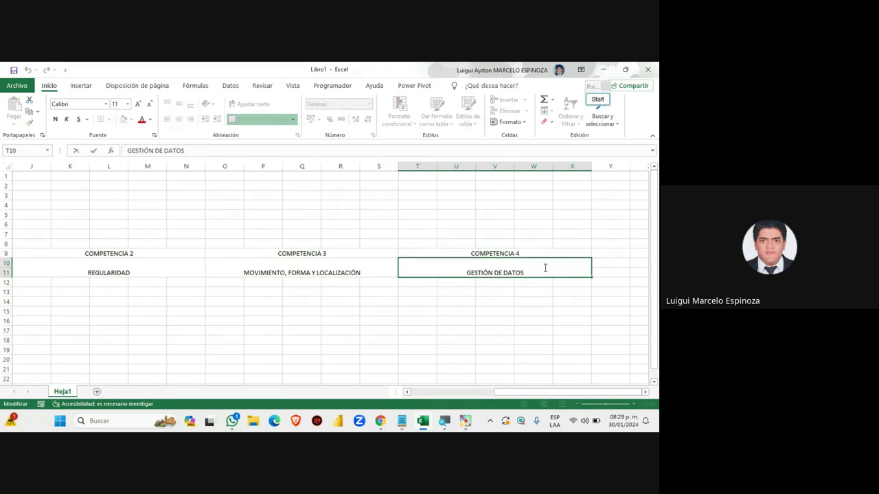
key("Escape")
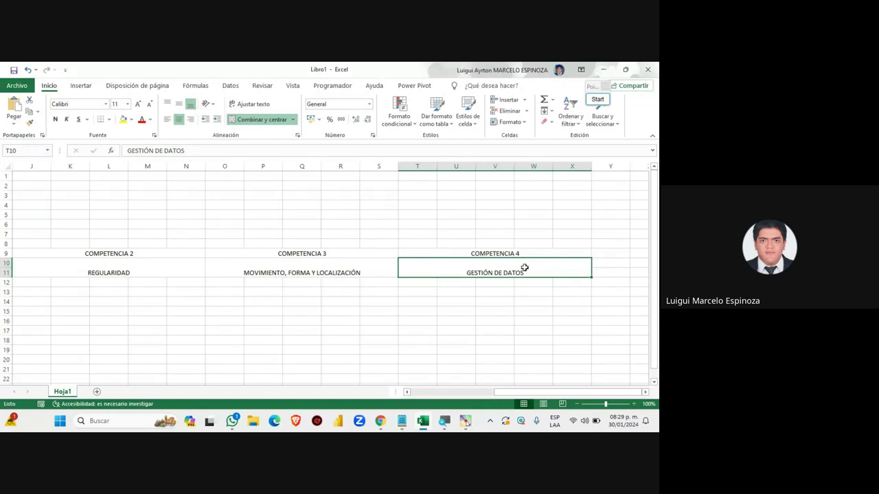
double_click(527, 273)
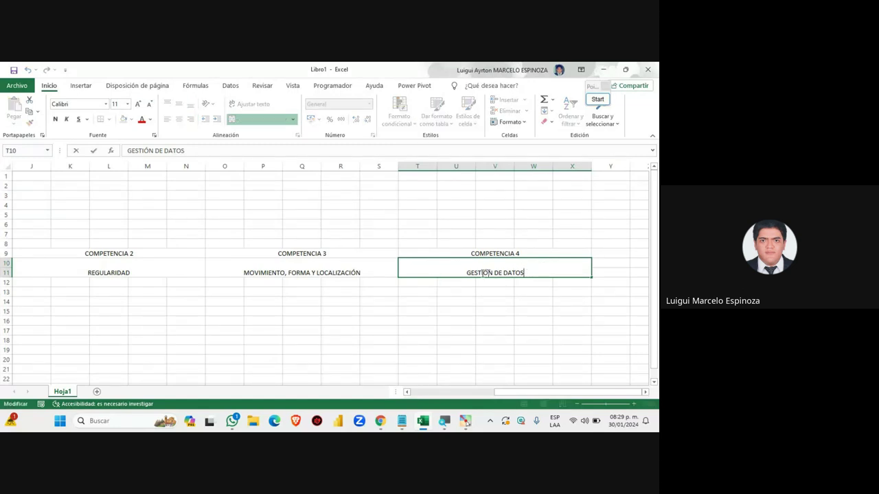
left_click(500, 348)
left_click(471, 267)
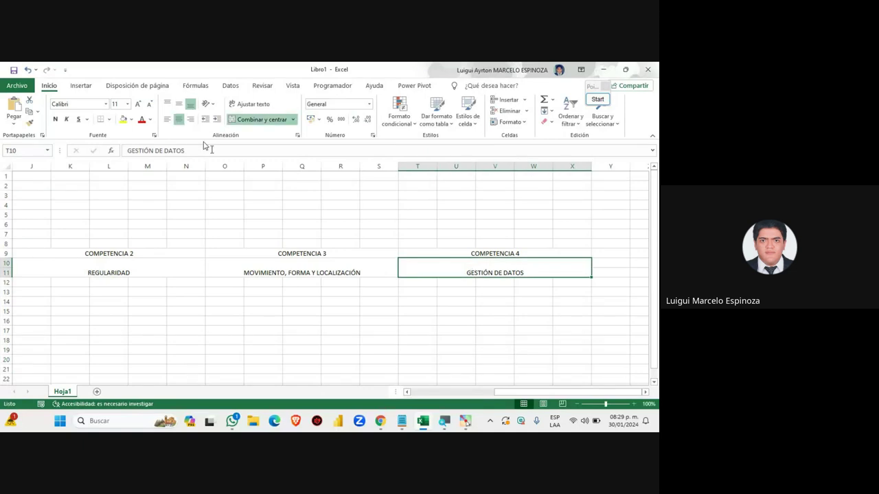
left_click(181, 107)
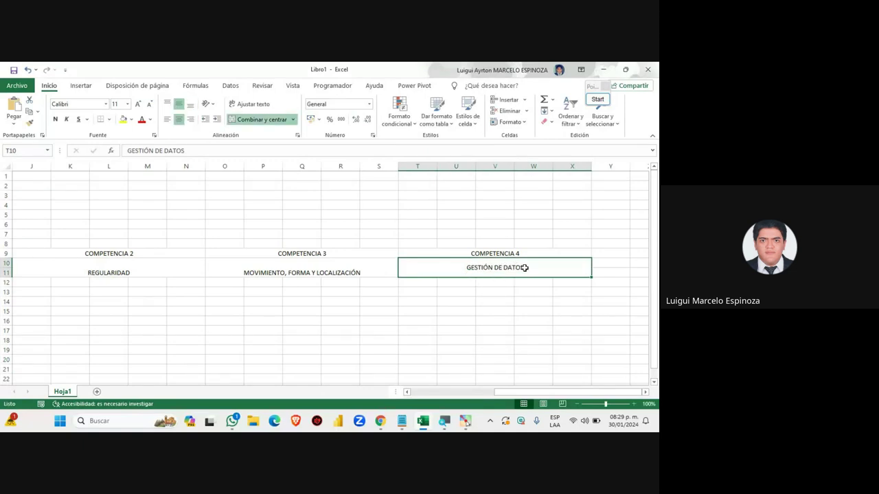
Step: Insert a line break after DATOS so the merged cell holds a second line
double_click(525, 268)
key("alt+Return")
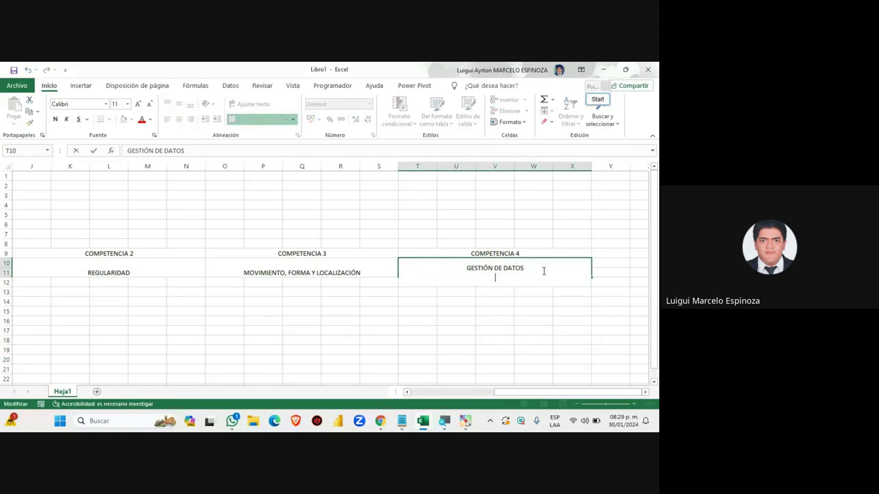
left_click(536, 332)
left_click(484, 267)
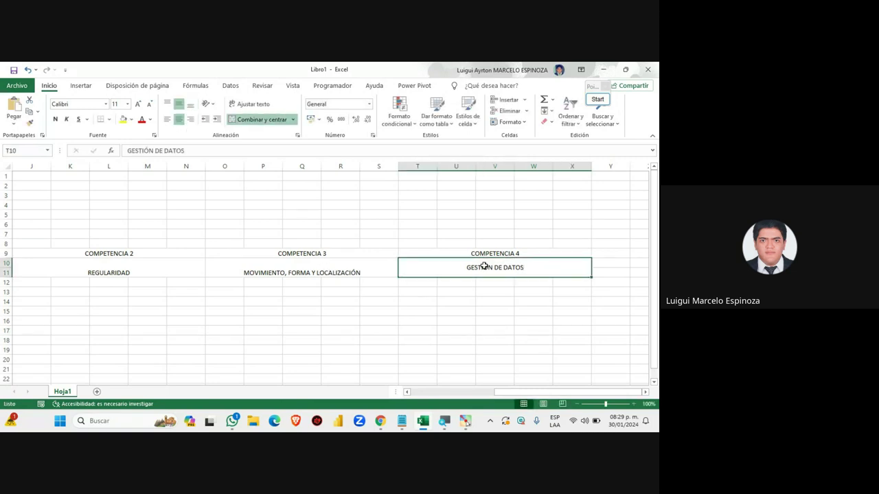
double_click(521, 273)
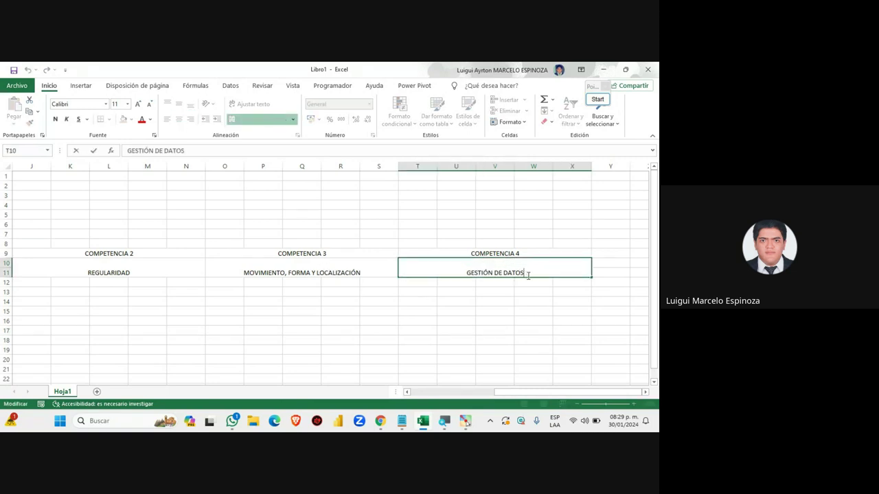
left_click(597, 99)
left_click(591, 201)
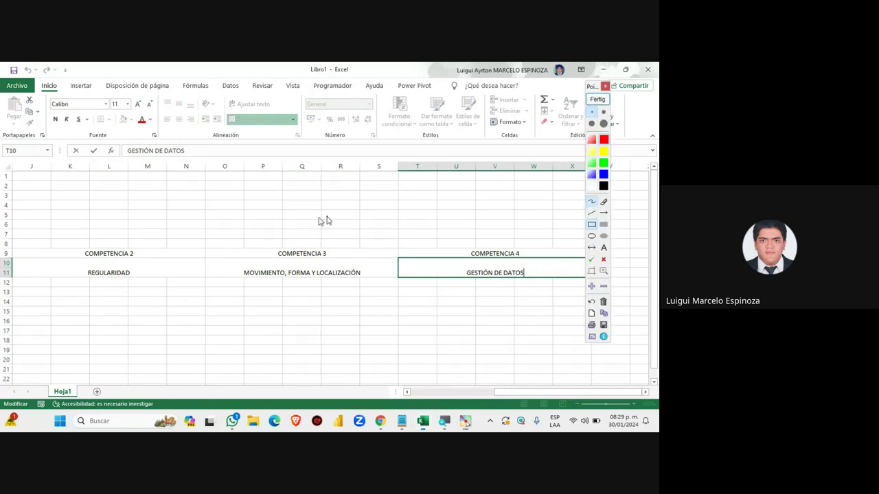
mouse_move(314, 216)
left_mouse_down()
mouse_move(334, 217)
mouse_move(332, 202)
mouse_move(352, 217)
left_mouse_up()
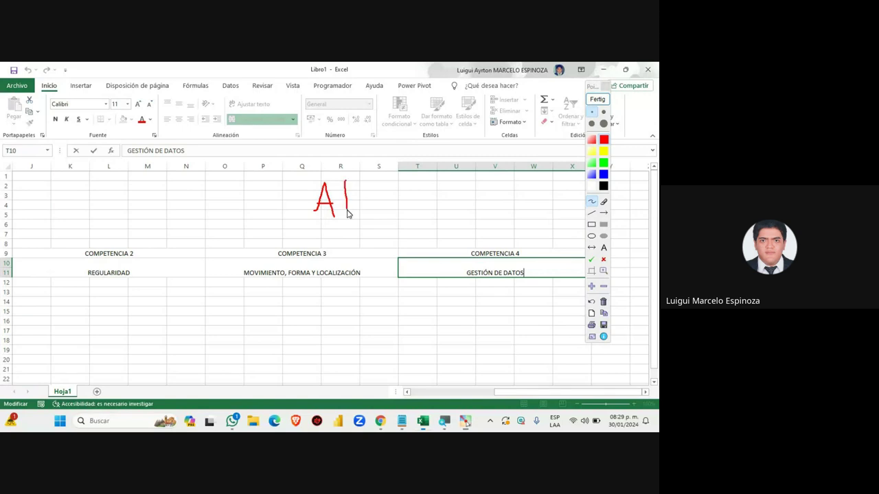
left_click_drag(366, 179, 369, 218)
mouse_move(349, 201)
left_mouse_down()
mouse_move(375, 199)
mouse_move(405, 214)
mouse_move(426, 188)
mouse_move(439, 213)
mouse_move(452, 201)
mouse_move(461, 212)
left_mouse_up()
mouse_move(465, 175)
left_mouse_down()
mouse_move(468, 211)
mouse_move(476, 198)
mouse_move(499, 214)
mouse_move(508, 198)
left_mouse_up()
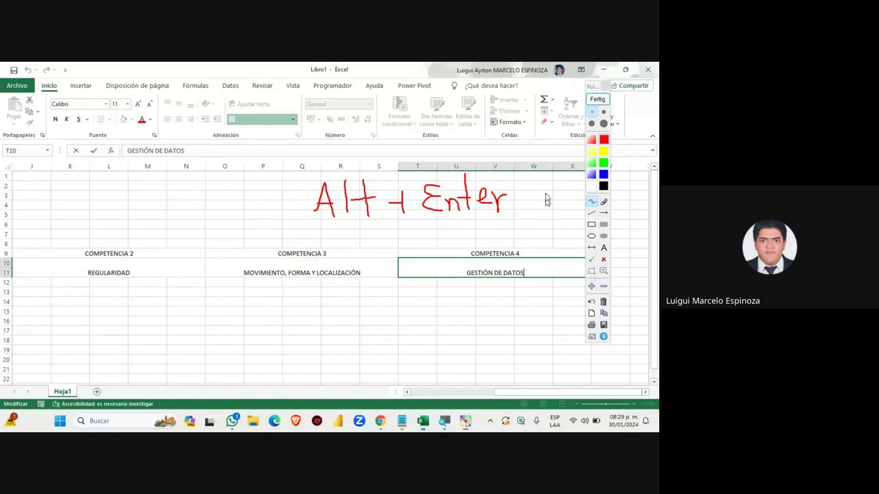
left_click(597, 98)
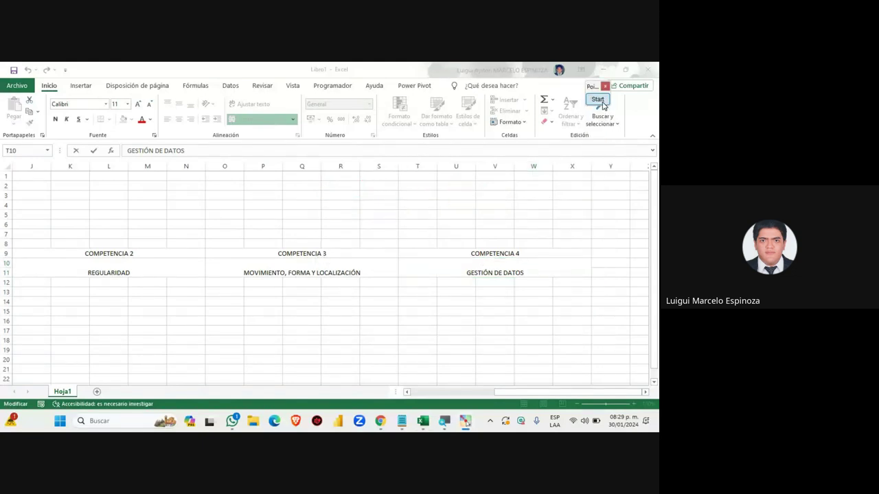
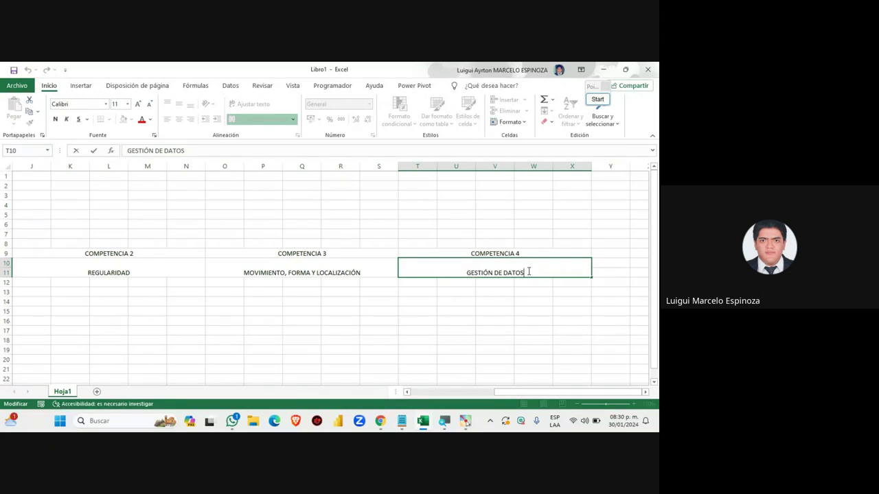
Step: Add a line break after GESTIÓN DE DATOS in T10 and type E INCERTIDUMBRE on the second line
key("alt+Return")
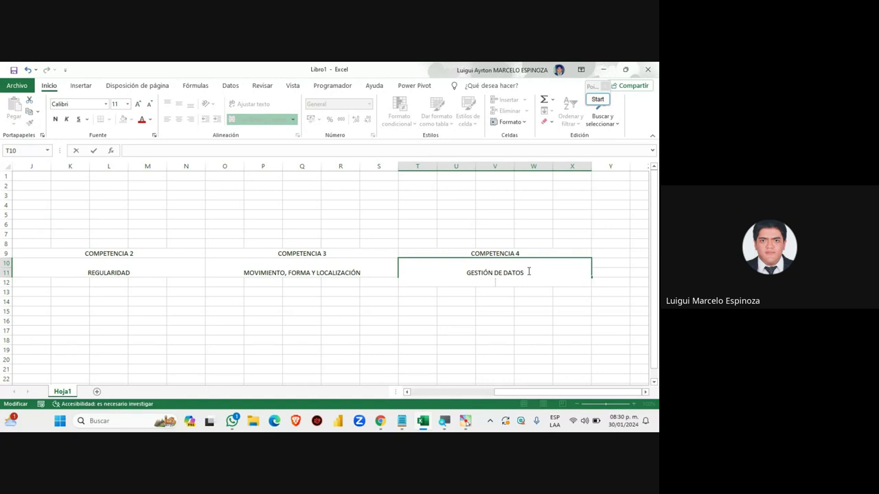
type("Y")
key("BackSpace")
left_click(401, 421)
left_click(401, 421)
type("E NC")
key("BackSpace")
key("BackSpace")
type("INCERTI")
type("DUMBRE")
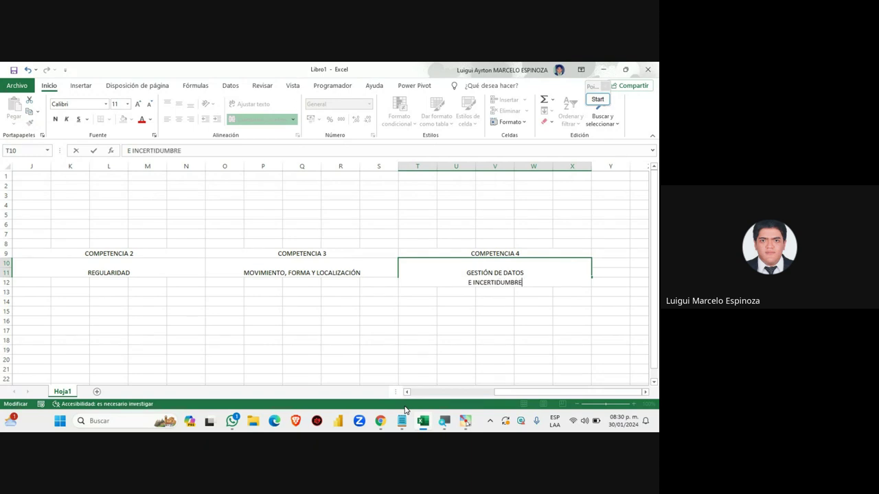
left_click(406, 341)
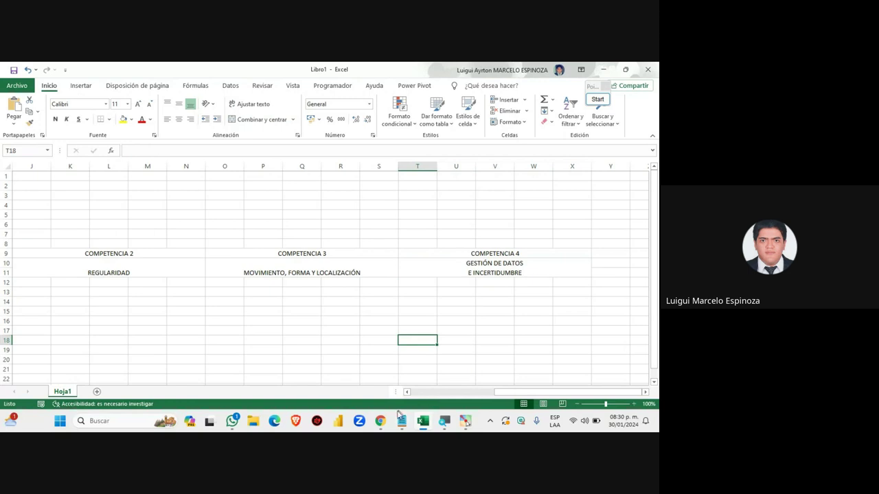
Step: Switch to the Google Meet window to read the chat question about converting text to uppercase
mouse_move(379, 421)
left_click(321, 365)
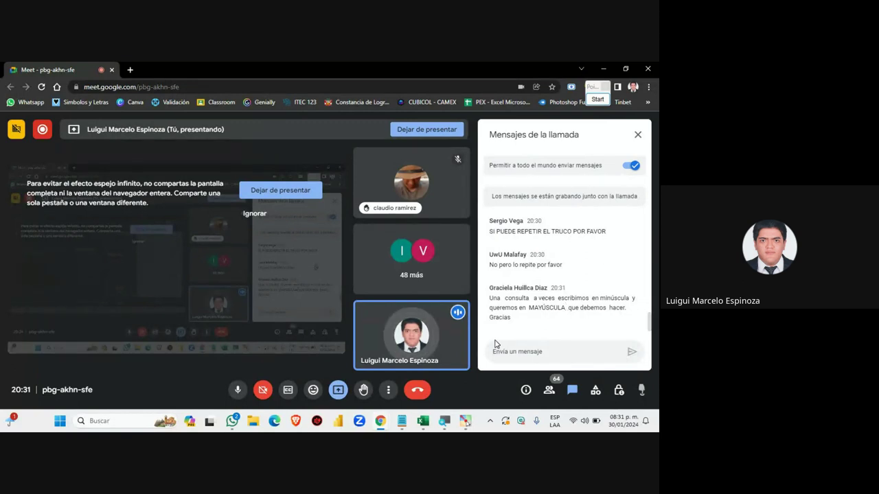
Step: Back in Excel, inspect the two-line GESTIÓN DE DATOS / E INCERTIDUMBRE text in T10
left_click(422, 422)
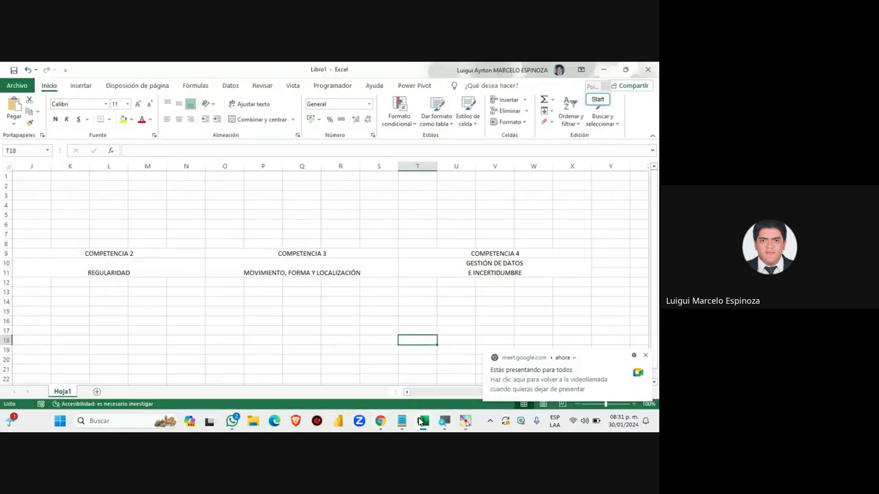
left_click(464, 278)
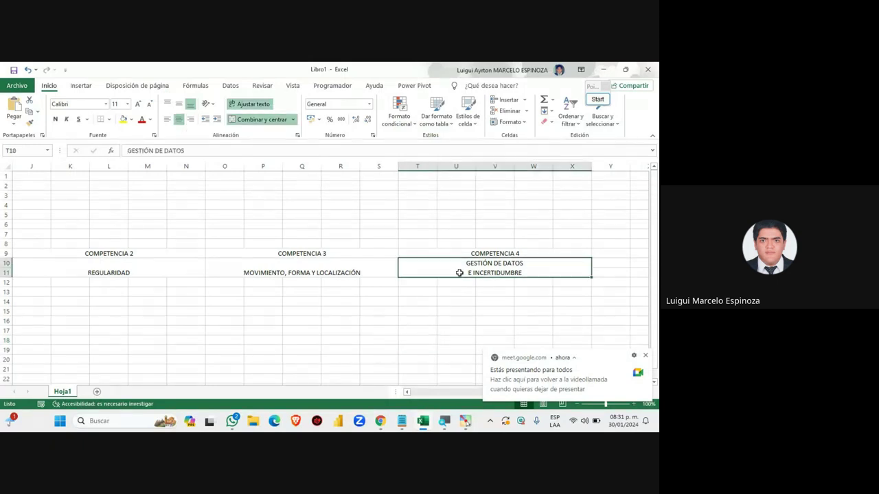
double_click(526, 262)
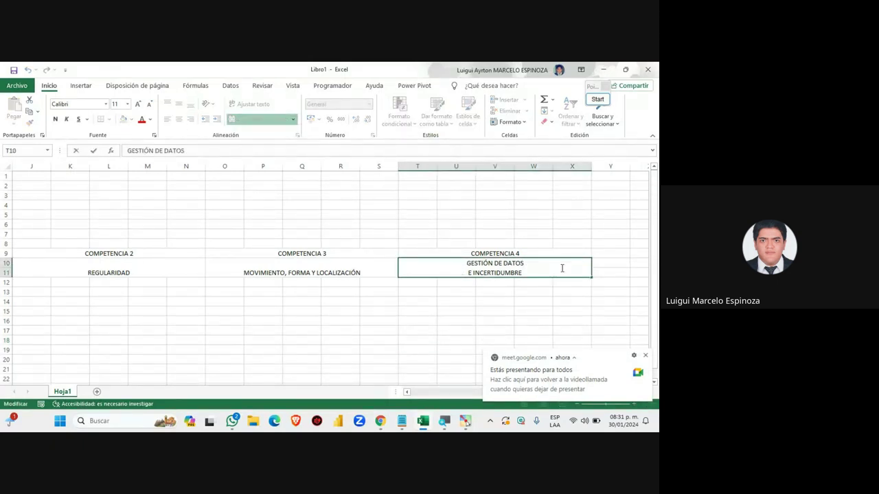
left_click(519, 271)
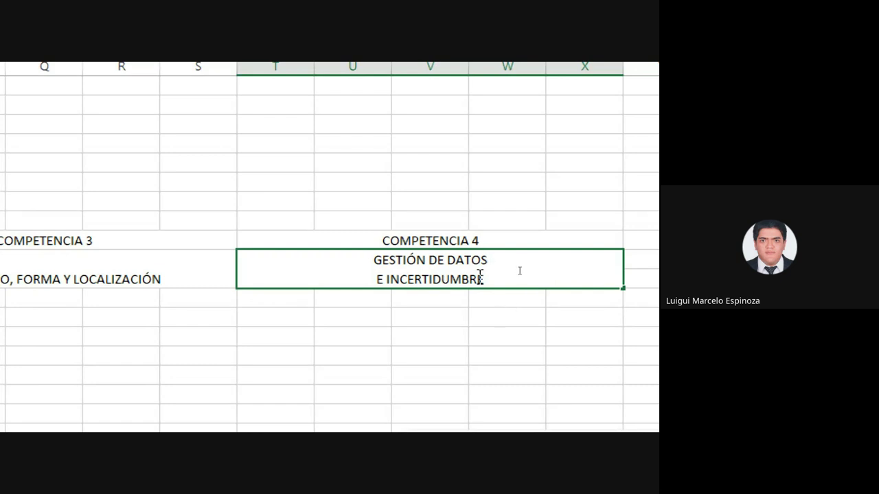
left_click(502, 255)
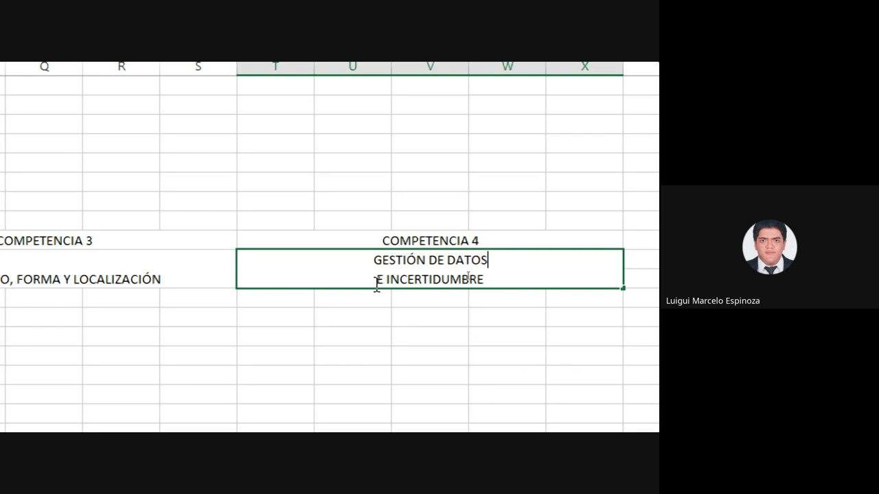
left_click_drag(376, 281, 488, 277)
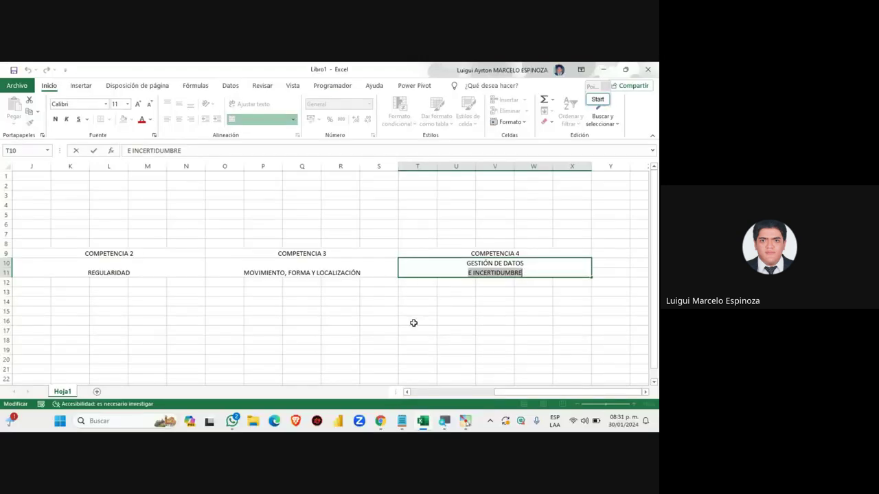
Step: Leave T10 unchanged, glance at the Meet call, and return to the spreadsheet
left_click(416, 321)
left_click(380, 421)
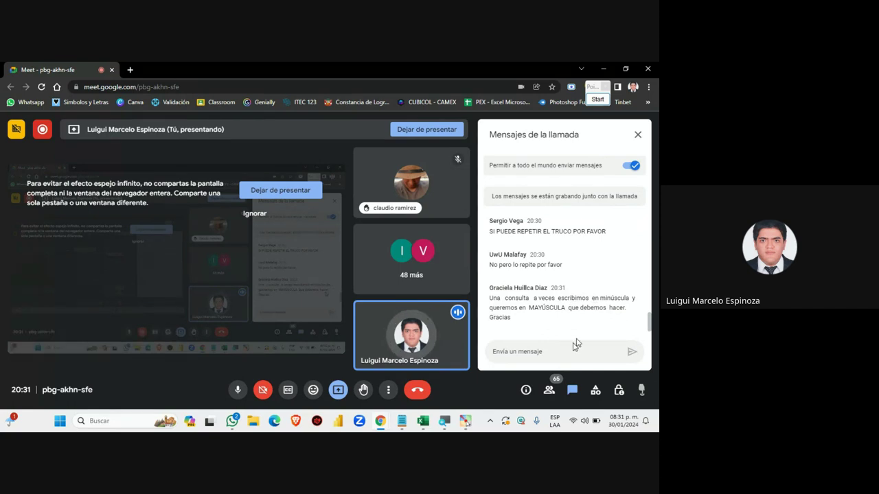
left_click(422, 421)
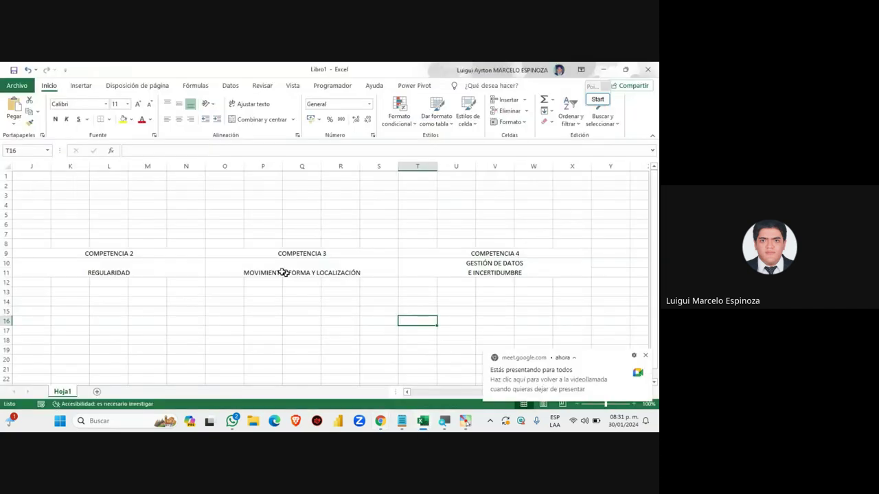
left_click(489, 271)
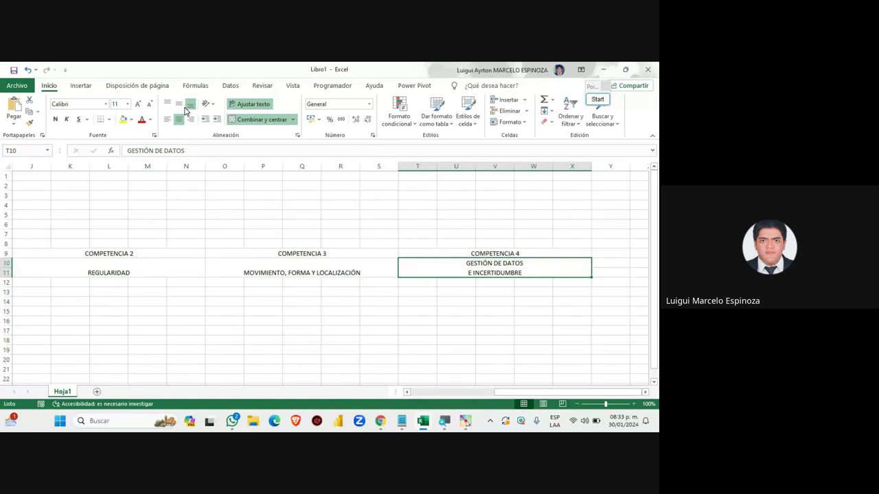
Step: Check the Meet call windows and return to the spreadsheet
left_click(380, 420)
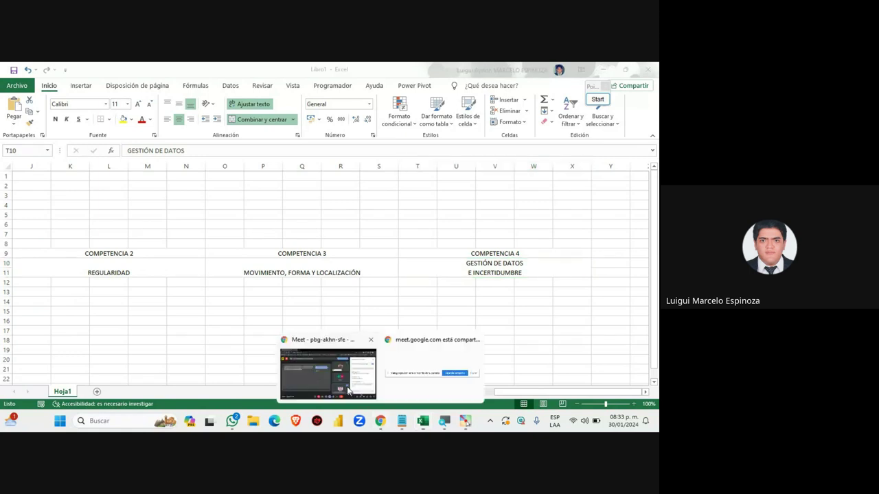
left_click(348, 390)
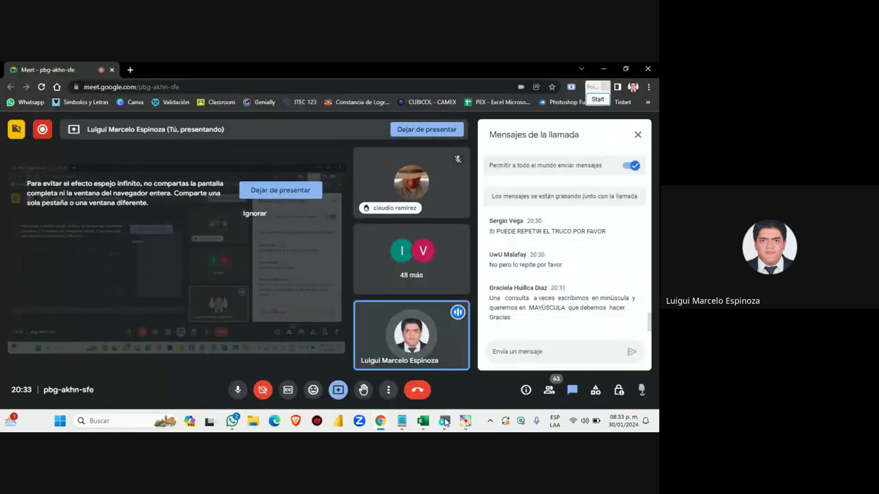
left_click(457, 312)
left_click(422, 421)
left_click(530, 290)
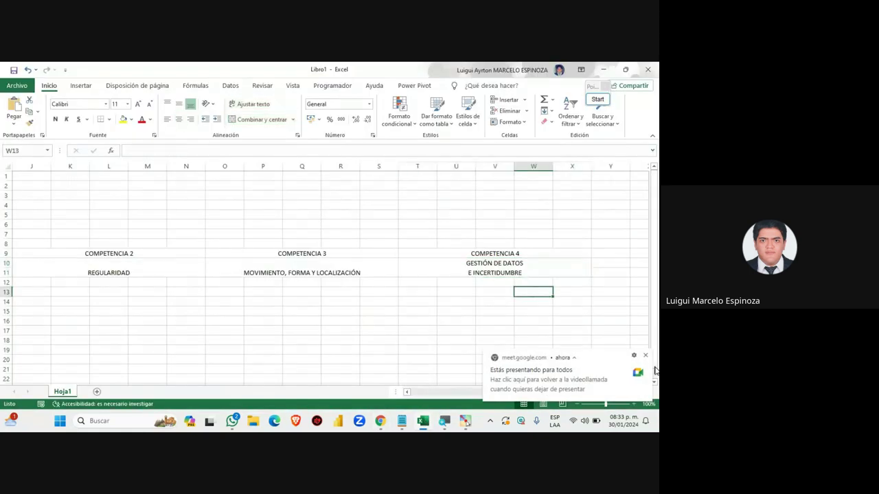
left_click_drag(523, 392, 480, 393)
Step: Apply Alinear en el medio to CANTIDAD (E10) and REGULARIDAD (J10)
left_click(122, 269)
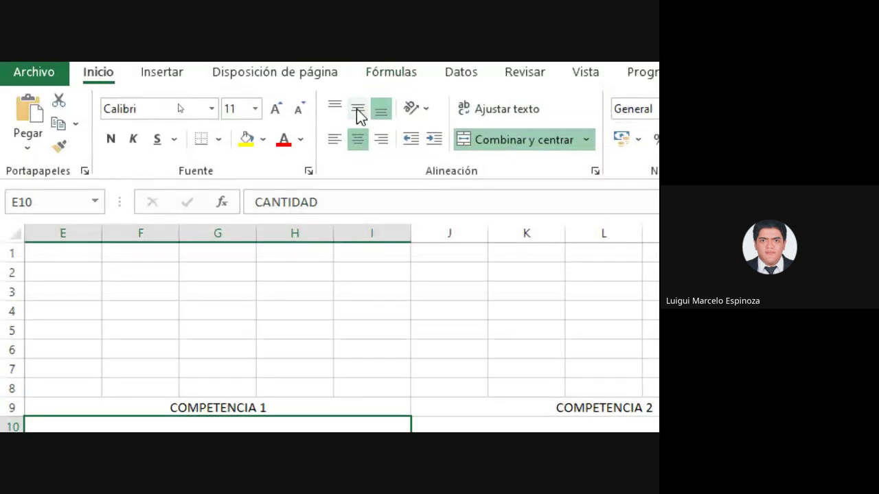
left_click(358, 110)
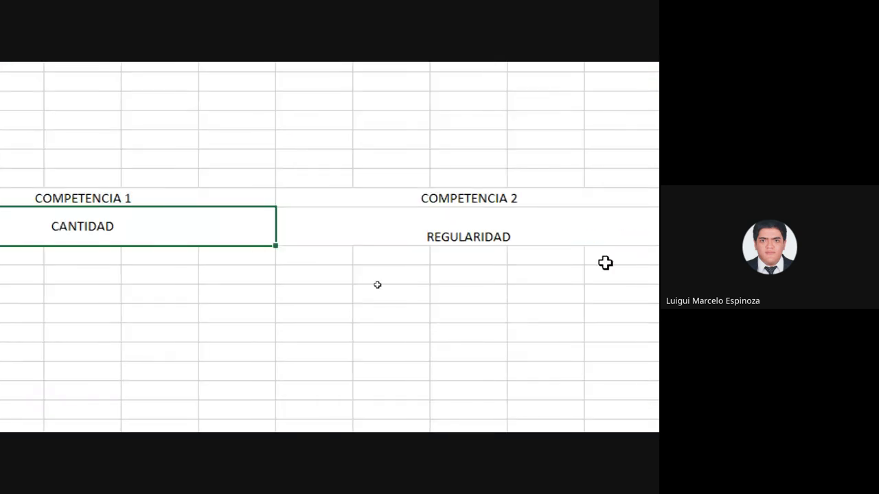
left_click(432, 227)
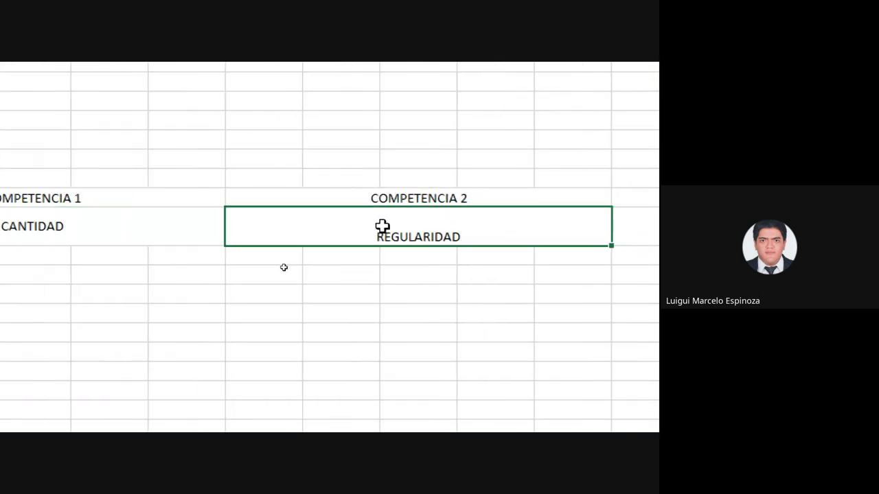
left_click(176, 90)
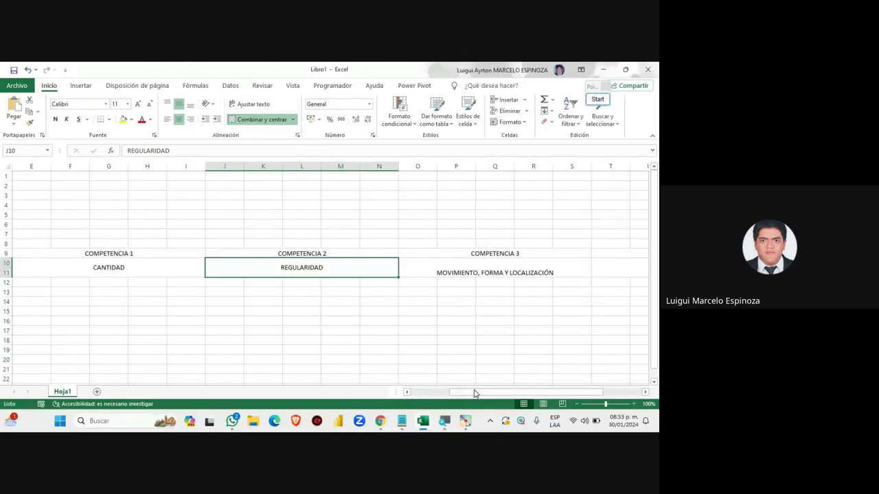
Step: Glance at the video call and come back to Excel
left_click_drag(472, 393, 510, 393)
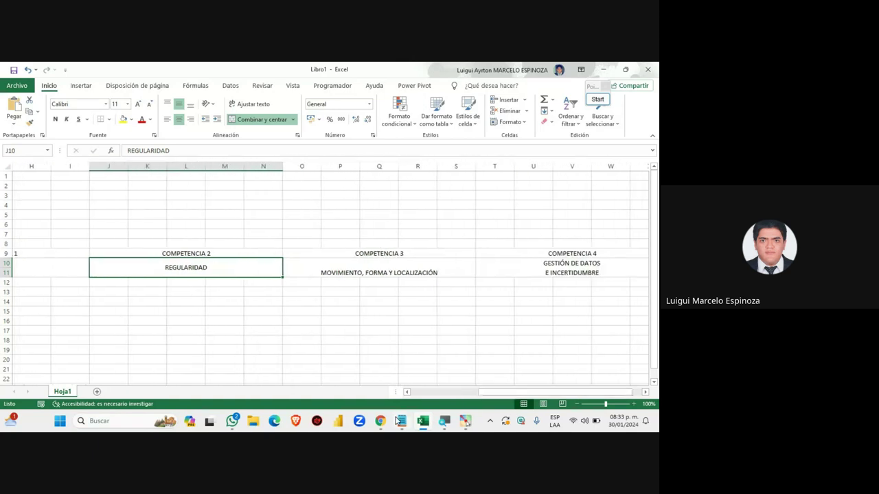
left_click(334, 363)
mouse_move(422, 421)
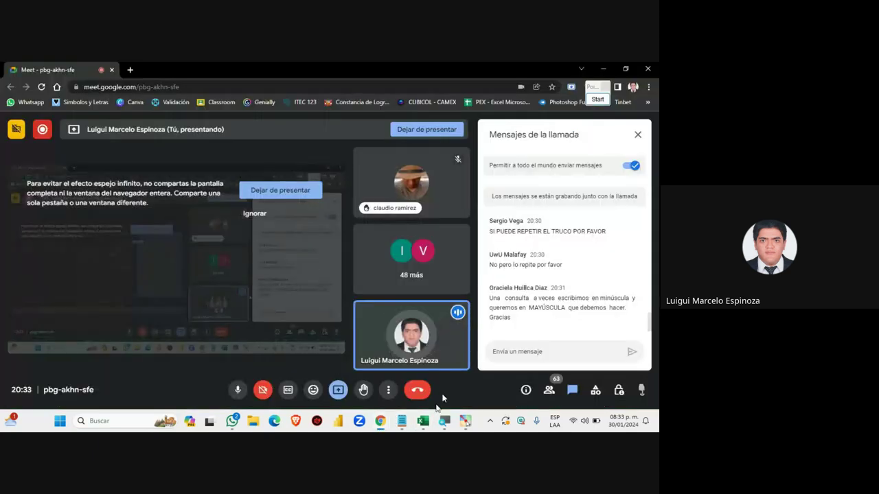
left_click(425, 422)
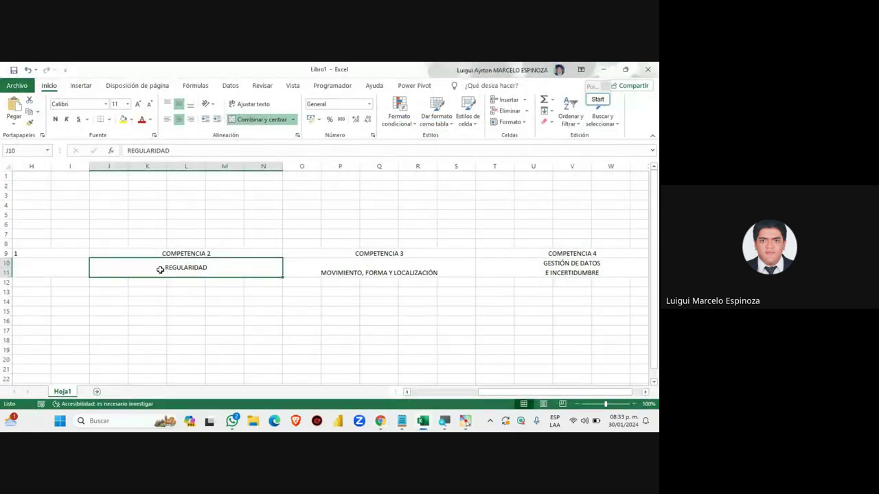
left_click(597, 98)
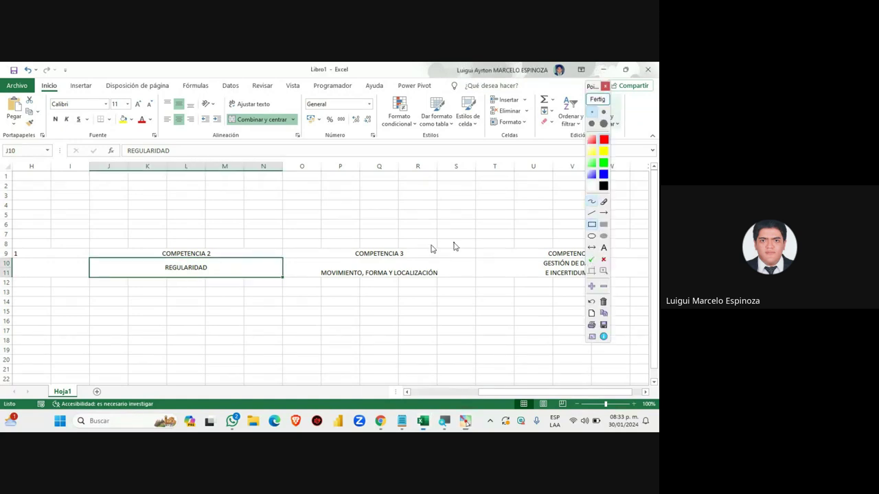
mouse_move(81, 252)
left_mouse_down()
mouse_move(287, 278)
mouse_move(288, 287)
left_mouse_up()
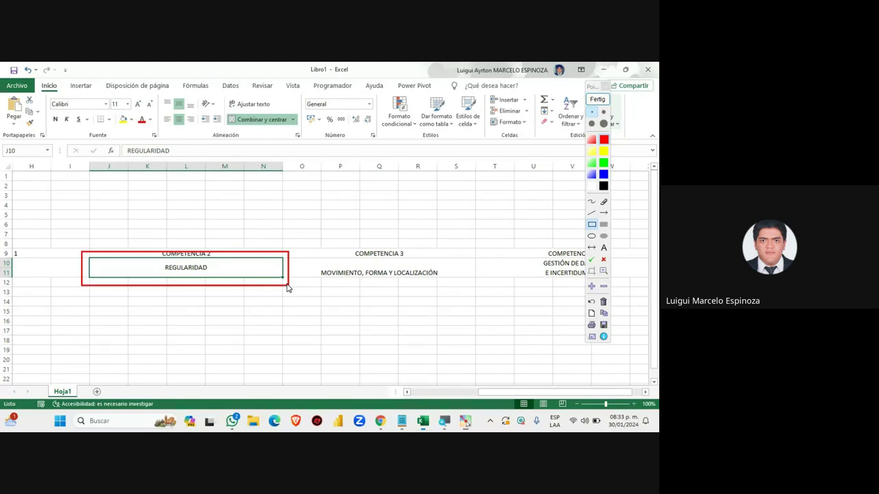
left_click(591, 201)
mouse_move(221, 250)
left_mouse_down()
mouse_move(347, 253)
mouse_move(346, 236)
mouse_move(352, 255)
mouse_move(344, 244)
left_mouse_up()
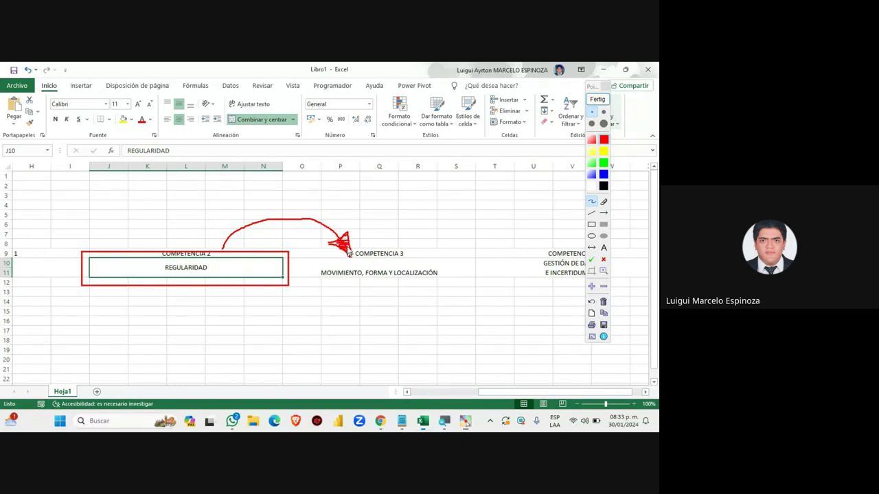
key("ctrl+z")
key("ctrl+z")
left_click_drag(334, 245, 323, 242)
left_click(597, 99)
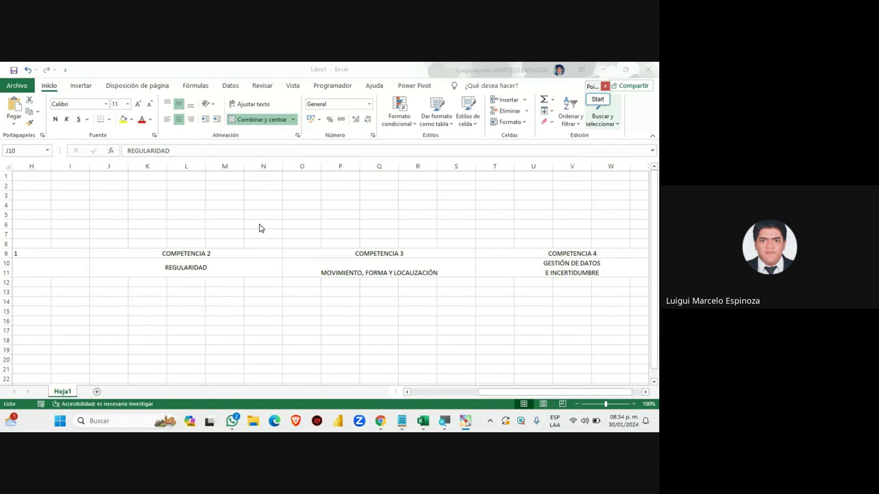
left_click(597, 99)
left_click(591, 225)
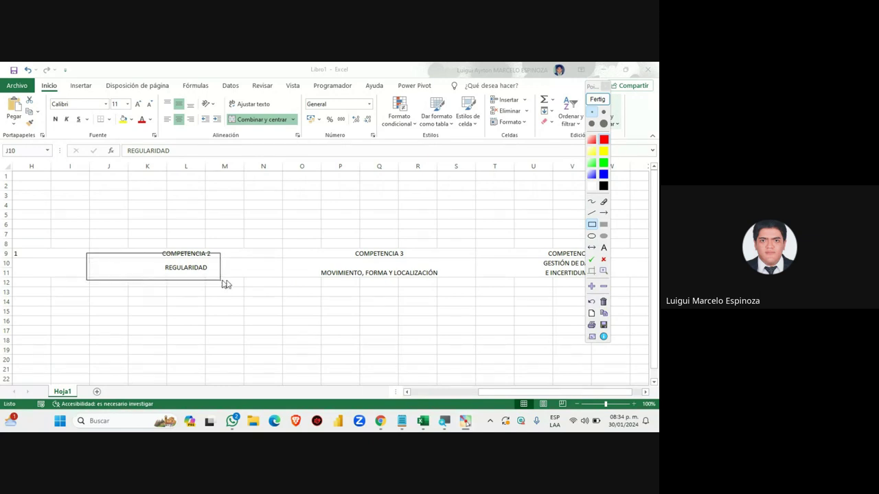
left_click_drag(97, 260, 287, 285)
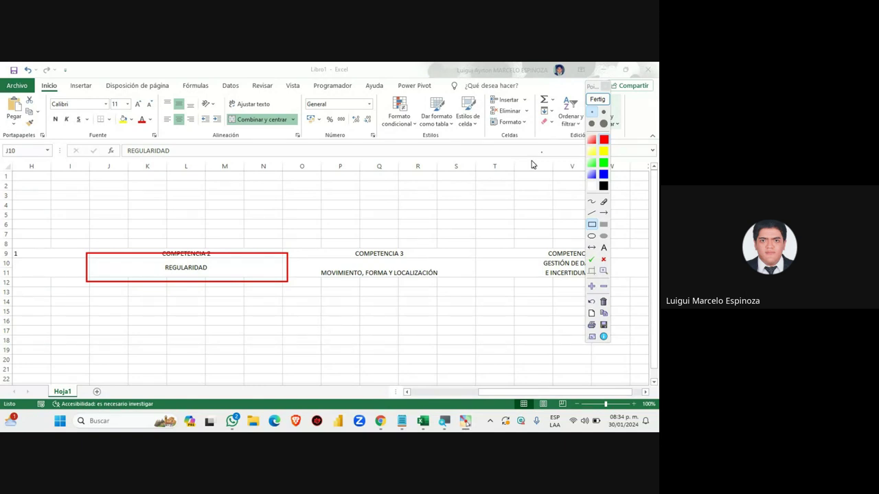
left_click(597, 100)
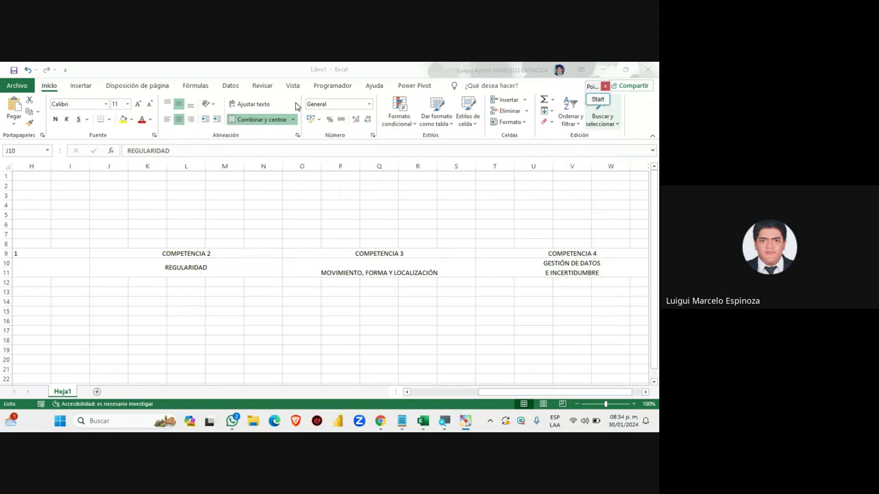
Step: Toggle Copiar formato on and off for REGULARIDAD, then switch to the Google Meet call
left_click(300, 265)
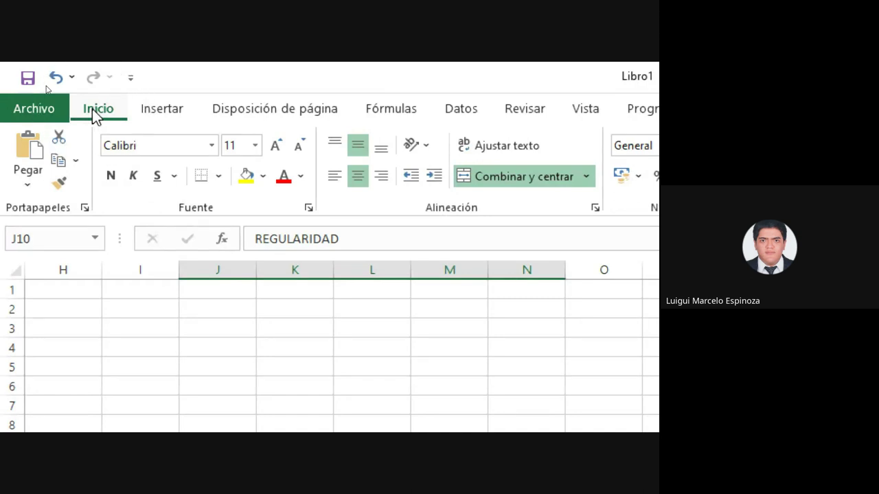
left_click(56, 184)
left_click(57, 184)
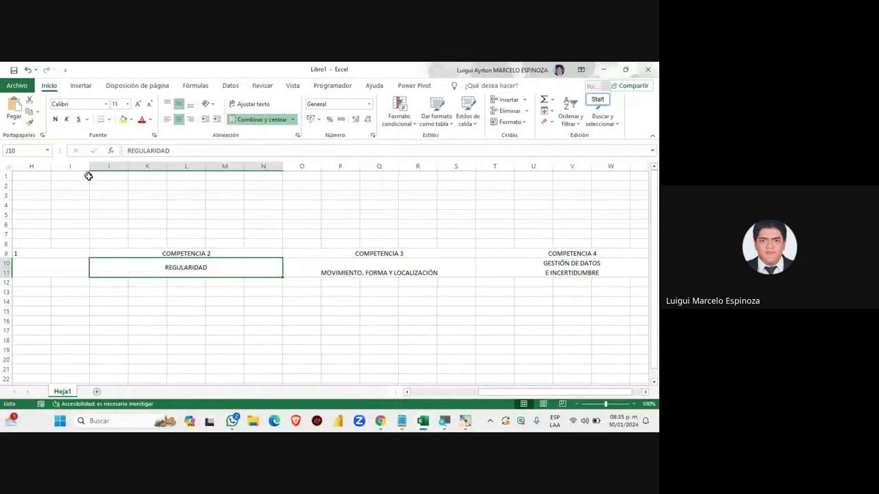
left_click(380, 421)
left_click(334, 365)
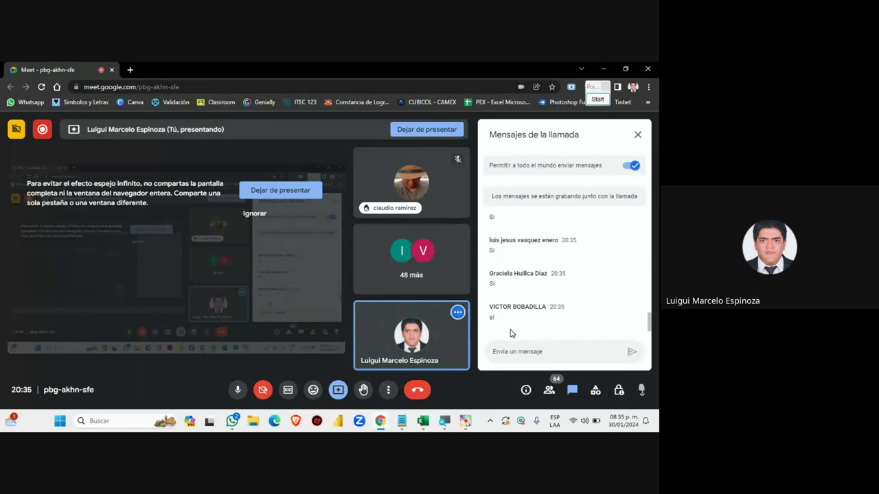
Step: Back in Excel, copy REGULARIDAD's formatting with Copiar formato
left_click(422, 421)
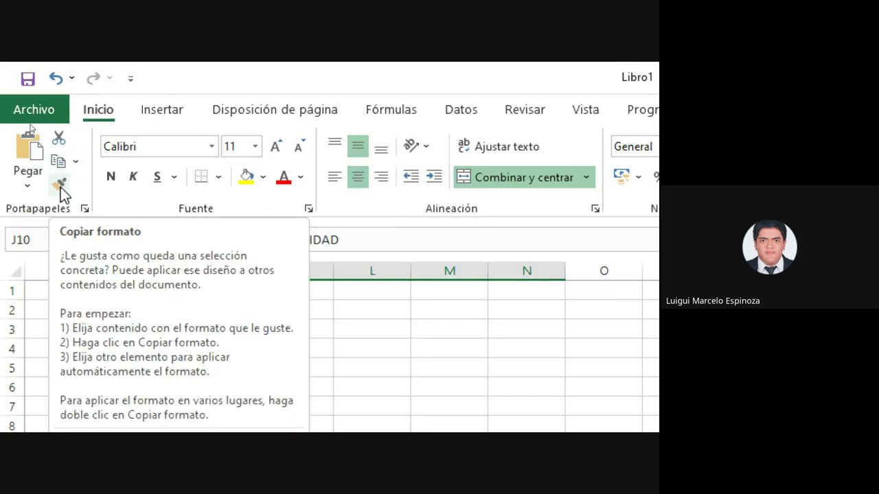
left_click(58, 185)
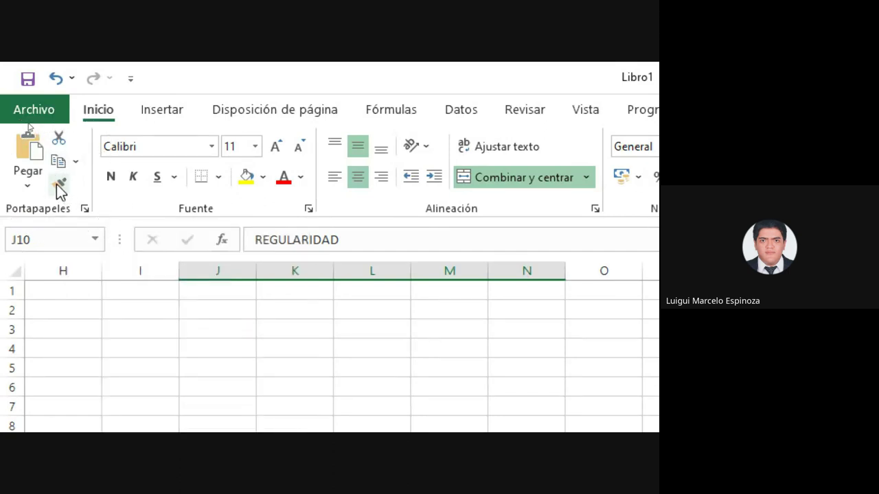
left_click(60, 185)
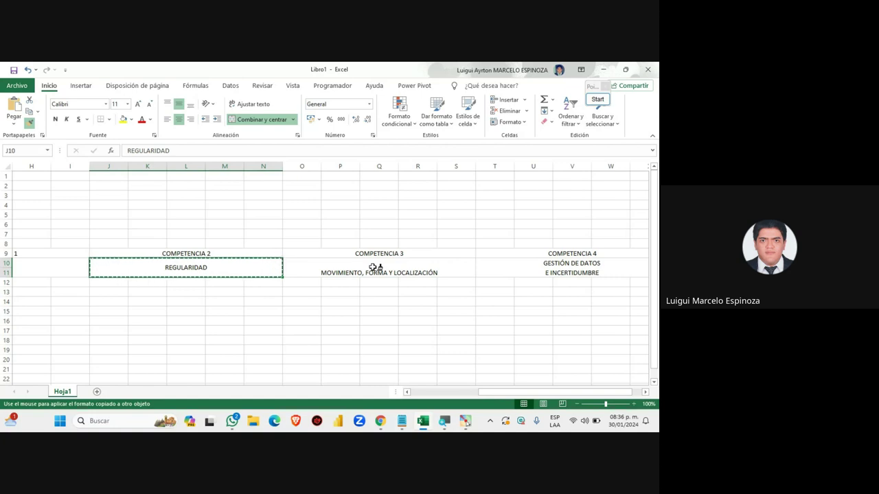
Step: Raise the volume and scroll through the replies in the Meet chat
key("XF86AudioRaiseVolume")
mouse_move(379, 421)
left_click(319, 361)
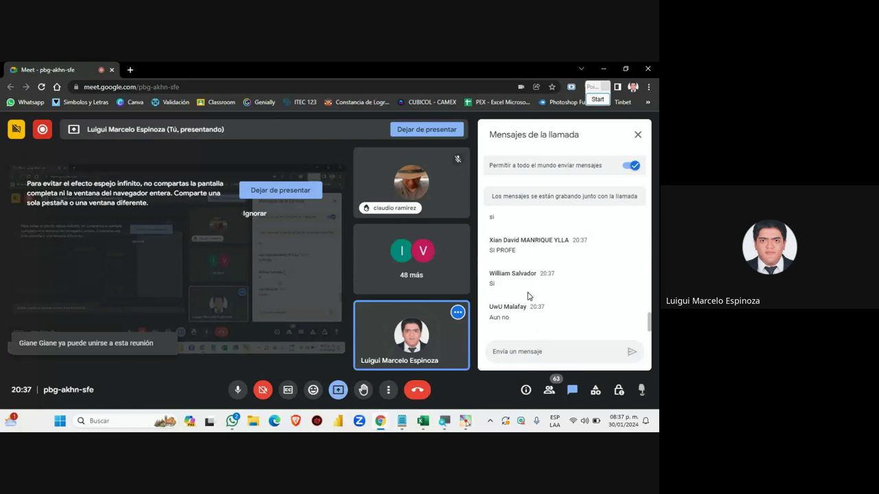
scroll(528, 296, "up", 2)
scroll(528, 296, "up", 2)
scroll(528, 296, "up", 2)
scroll(527, 292, "down", 4)
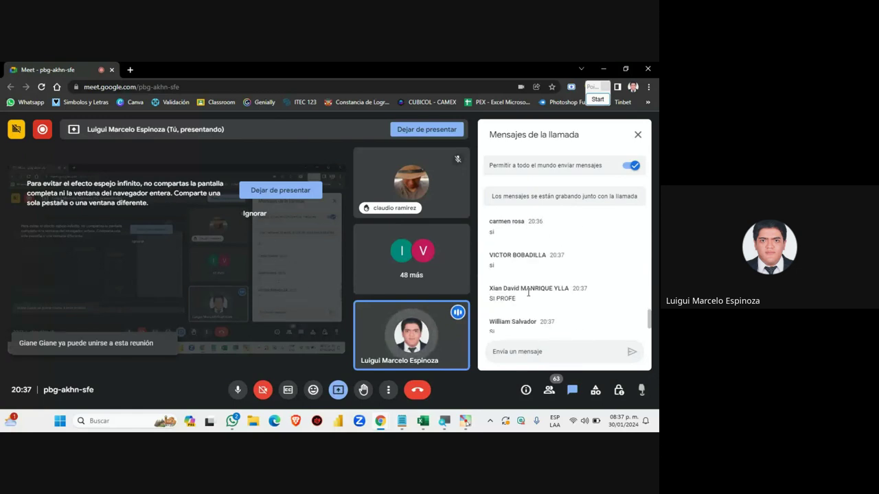
scroll(528, 293, "down", 2)
scroll(528, 292, "down", 2)
Step: Paint REGULARIDAD's format onto MOVIMIENTO, FORMA Y LOCALIZACIÓN in O10:S11, then reselect J10
left_click(424, 421)
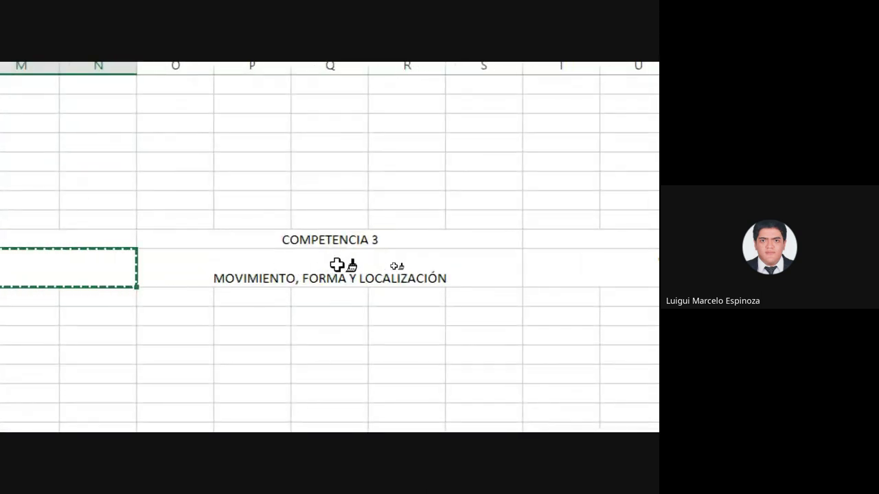
left_click(297, 263)
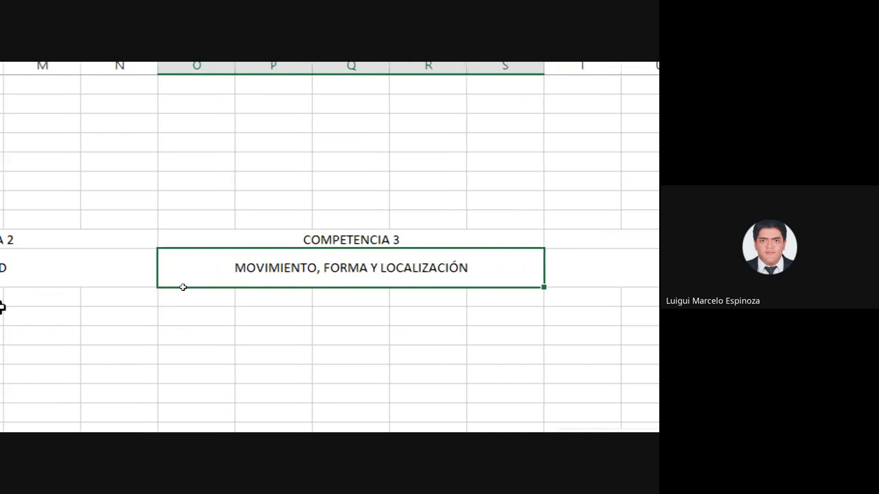
scroll(2, 308, "left", 3)
left_click(222, 269)
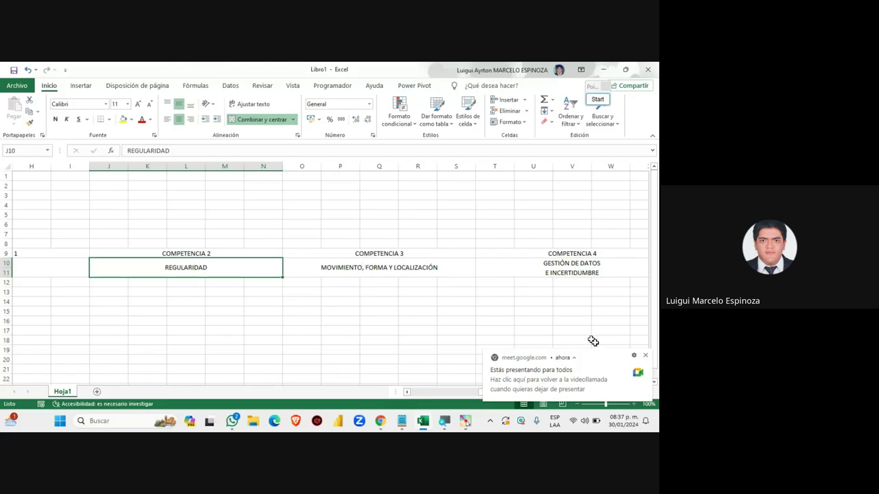
left_click(644, 356)
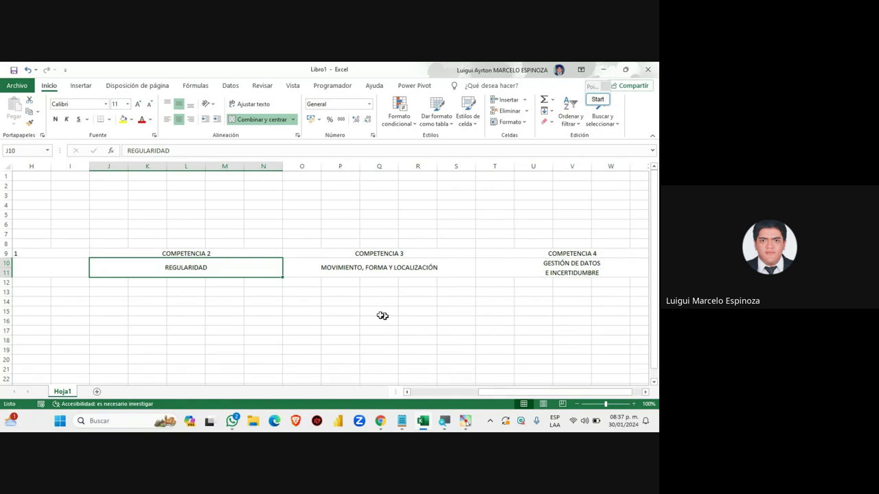
left_click(357, 274)
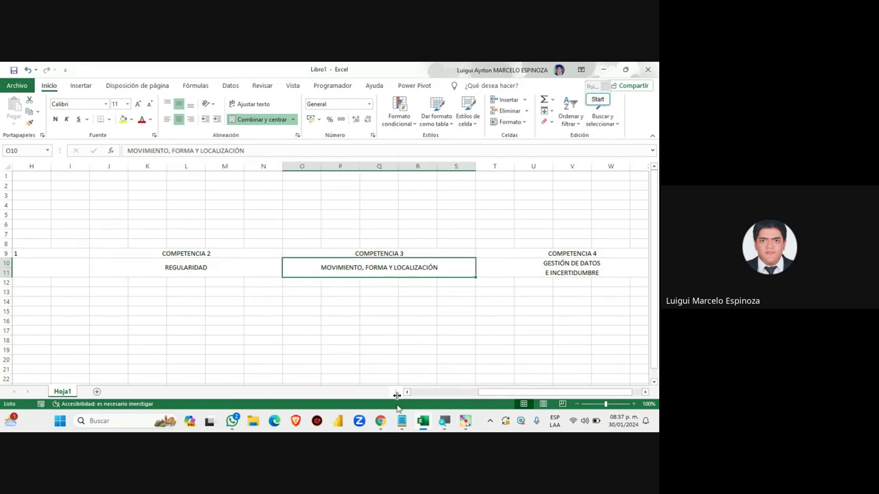
left_click(380, 421)
left_click(338, 381)
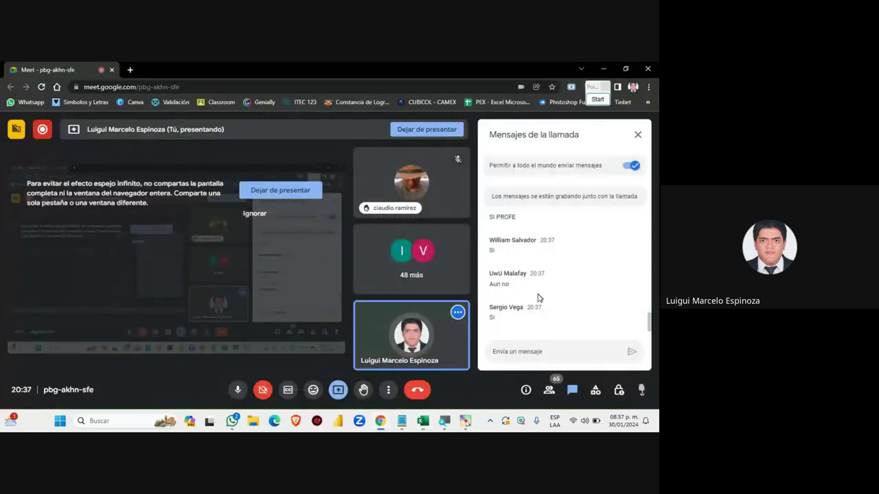
left_click(422, 420)
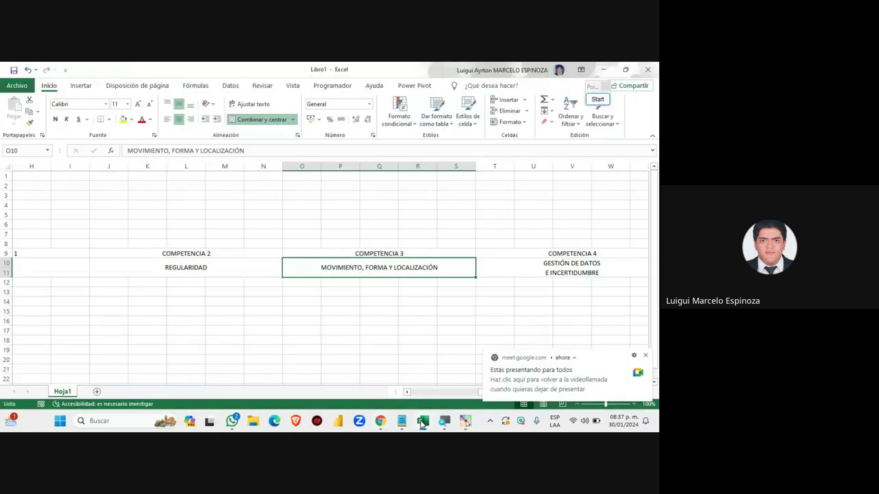
left_click(645, 358)
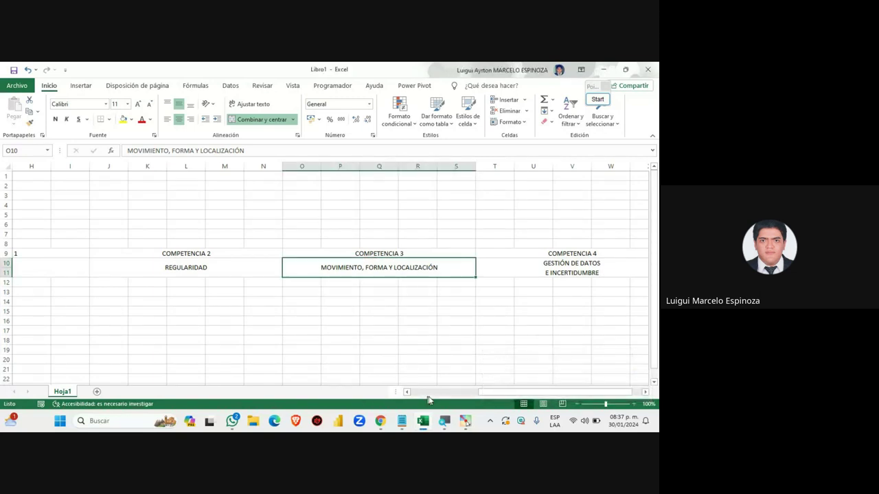
left_click_drag(497, 393, 492, 393)
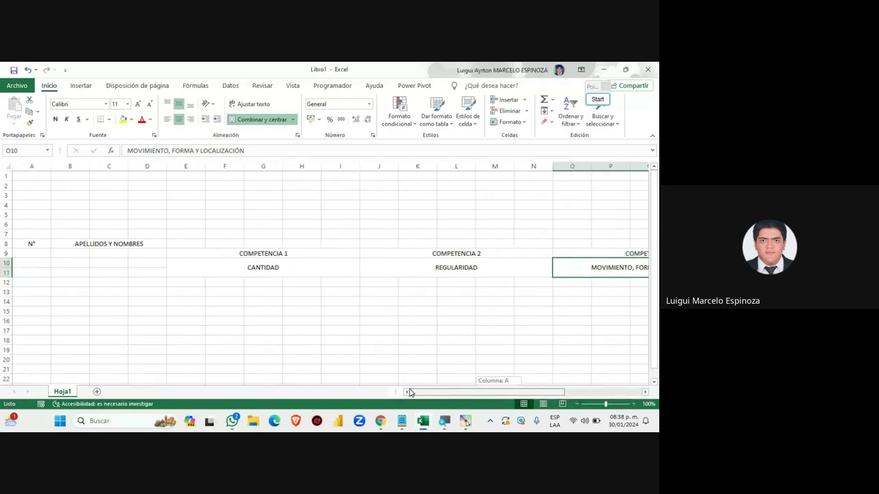
left_click_drag(491, 393, 408, 390)
mouse_move(380, 421)
left_click(326, 367)
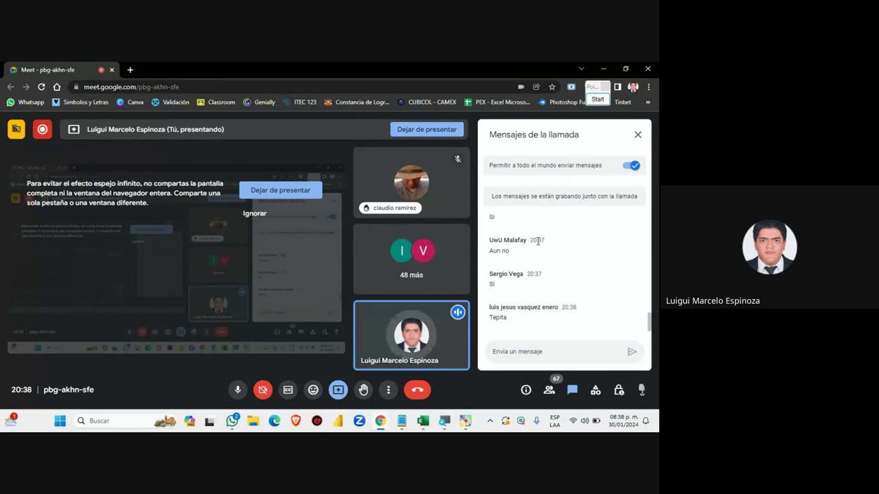
left_click(423, 422)
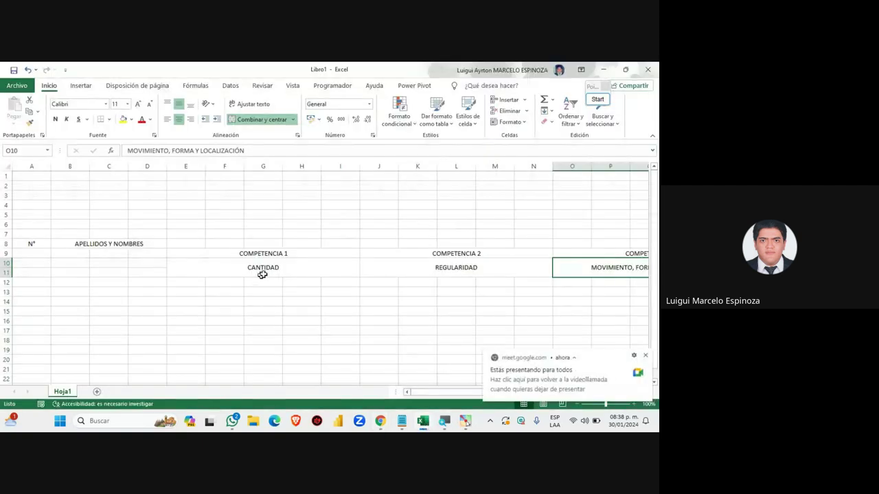
Step: Pick up REGULARIDAD's formatting with Copiar formato, then cancel it with Esc
left_click(645, 357)
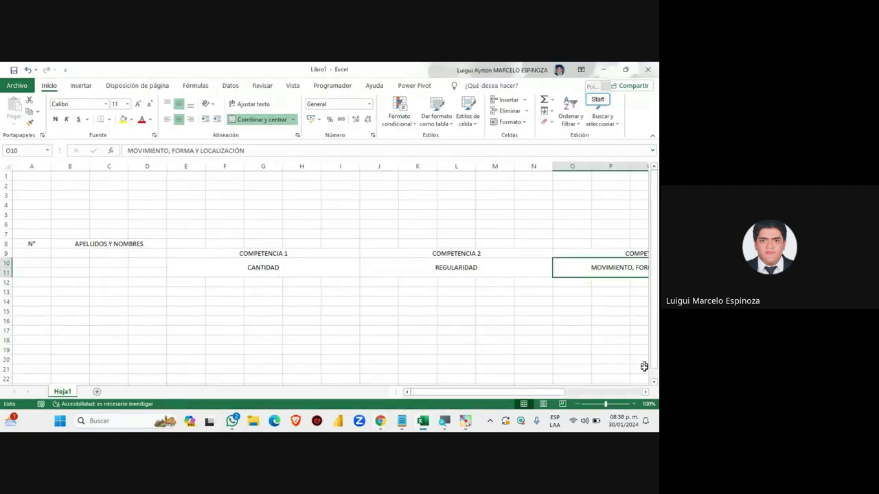
left_click(645, 392)
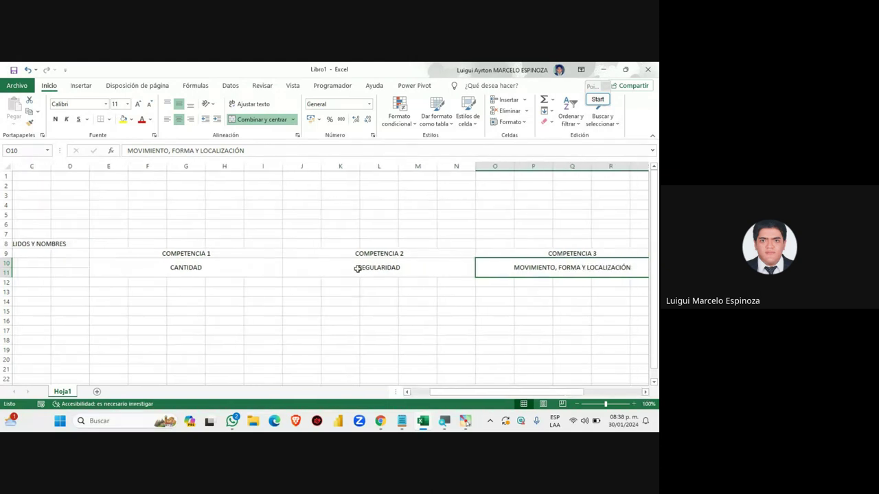
left_click(357, 268)
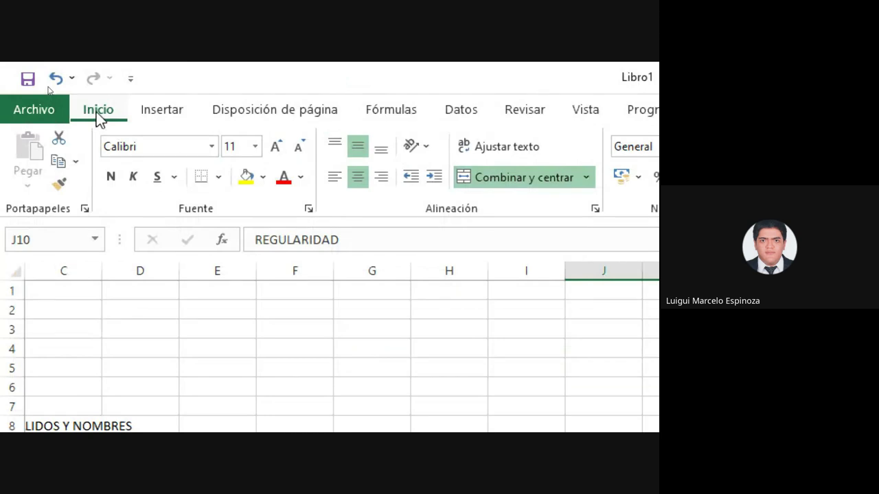
left_click(61, 186)
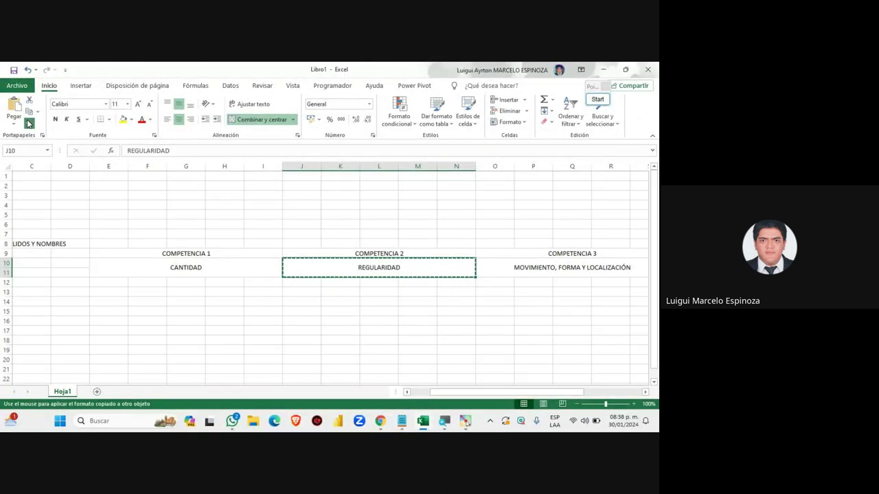
key("Escape")
mouse_move(501, 392)
left_mouse_down()
mouse_move(548, 382)
mouse_move(491, 387)
left_mouse_up()
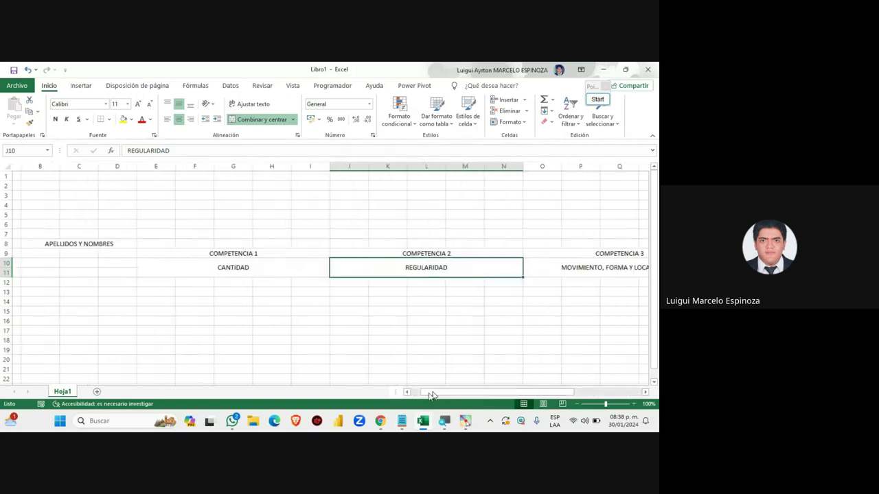
Step: Switch between Meet and Excel, ending on the Meet call to read the TODO CLARO replies
left_click(344, 356)
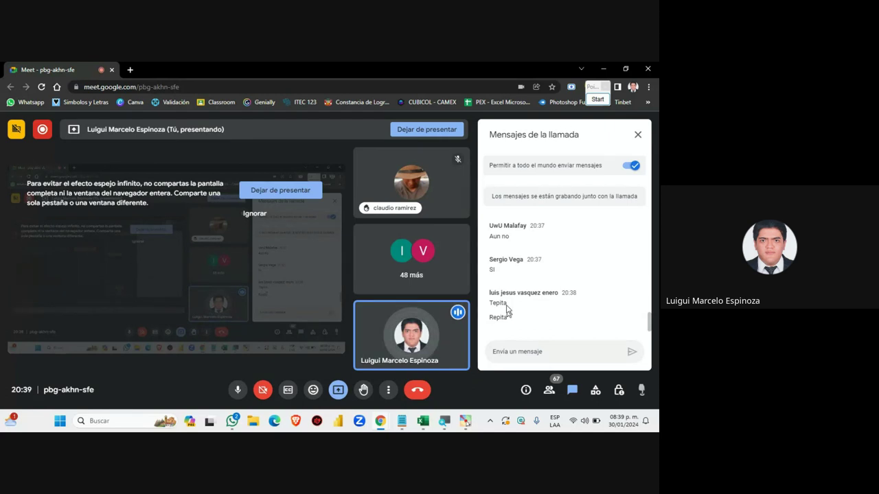
left_click(426, 423)
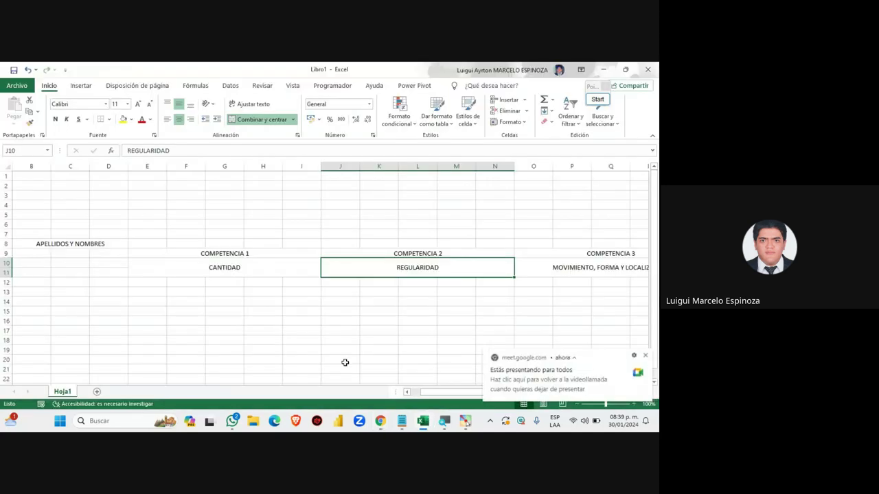
left_click(646, 357)
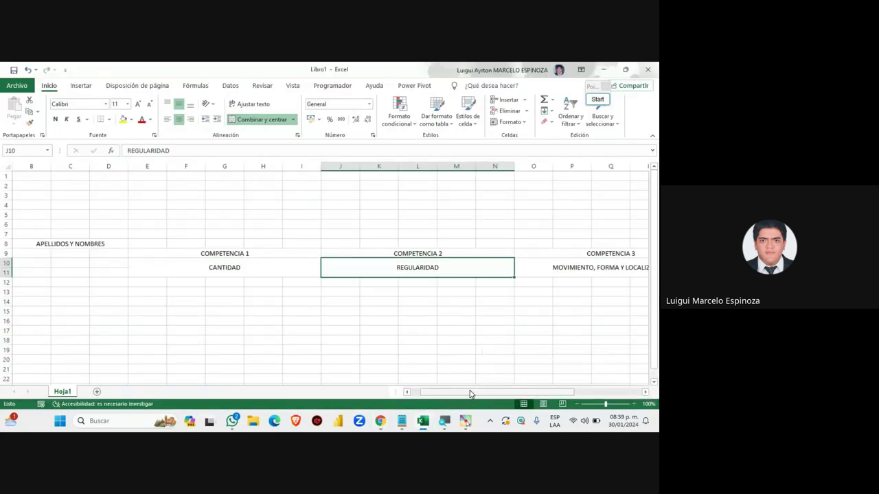
scroll(471, 391, "left", 1)
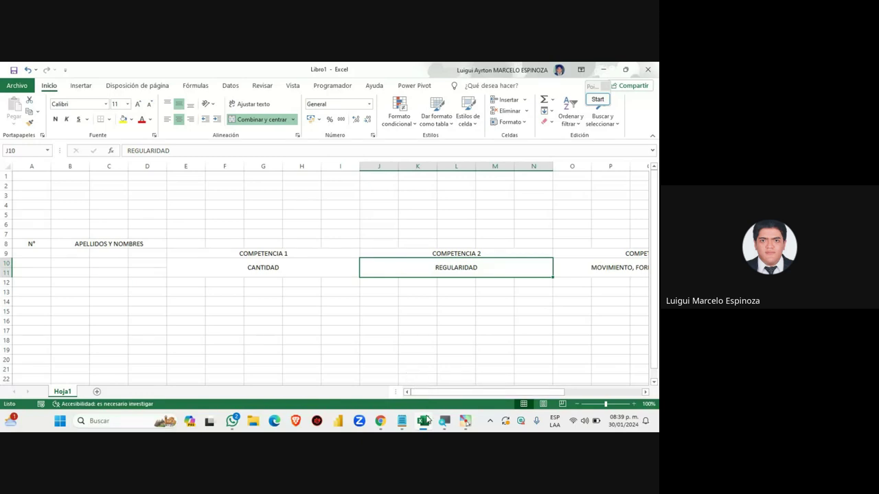
left_click(321, 372)
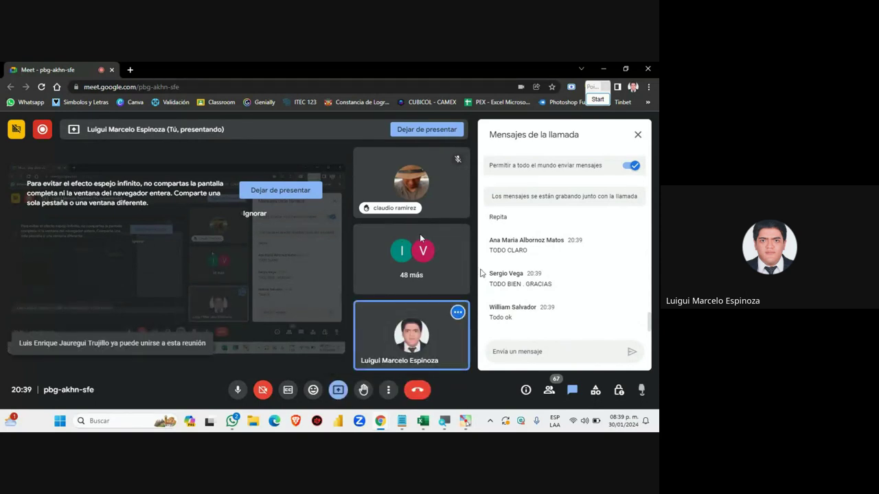
Step: Select cells E12 to H12 under CANTIDAD, dismissing the Meet presenting notification
left_click(419, 397)
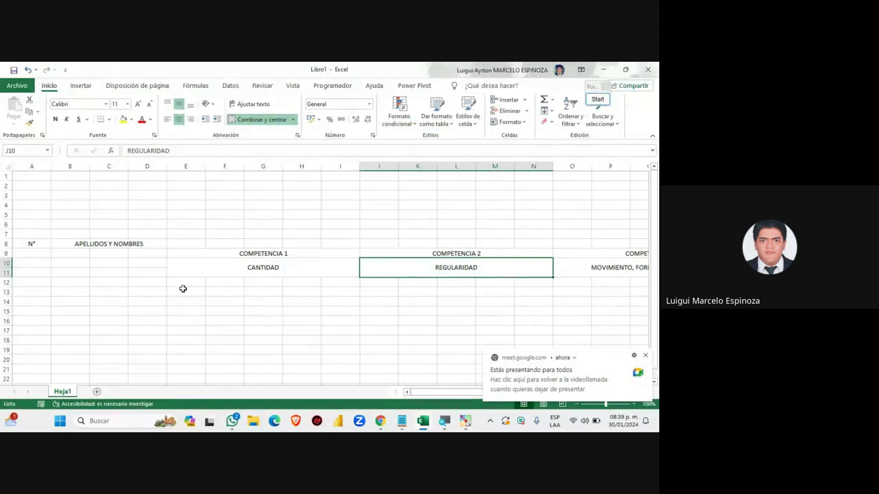
left_click_drag(181, 282, 316, 282)
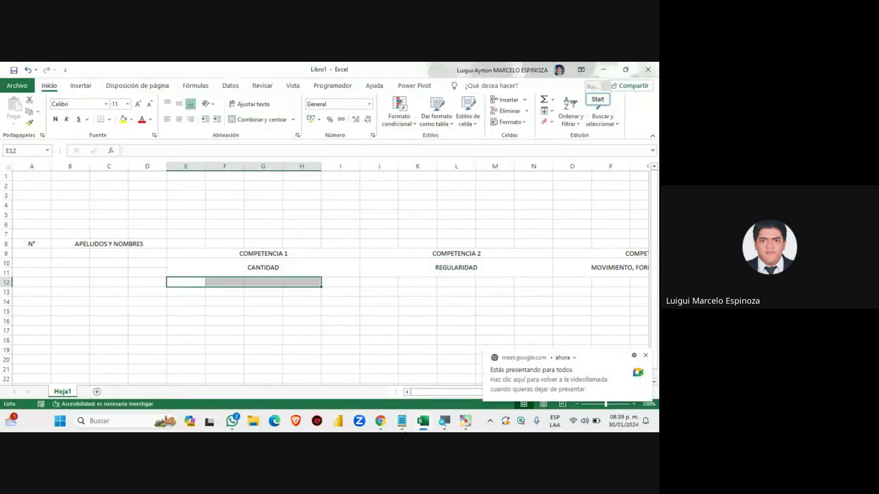
left_click(381, 424)
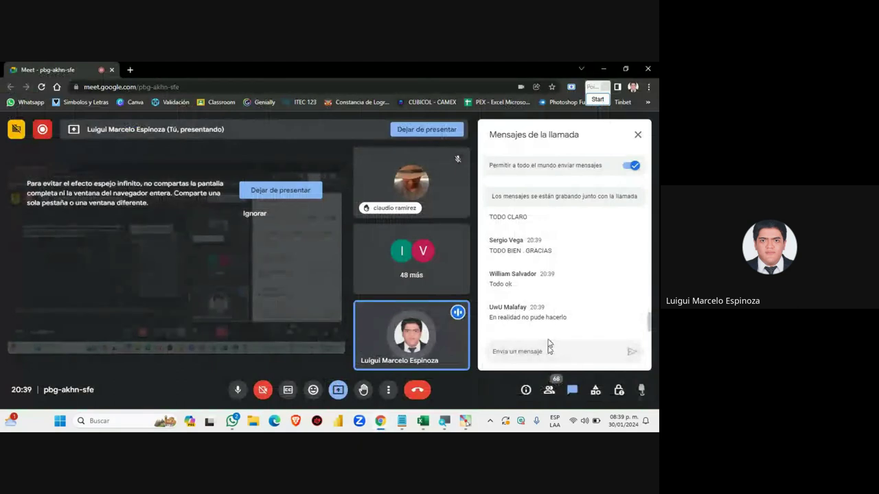
left_click(423, 420)
left_click_drag(188, 287, 310, 287)
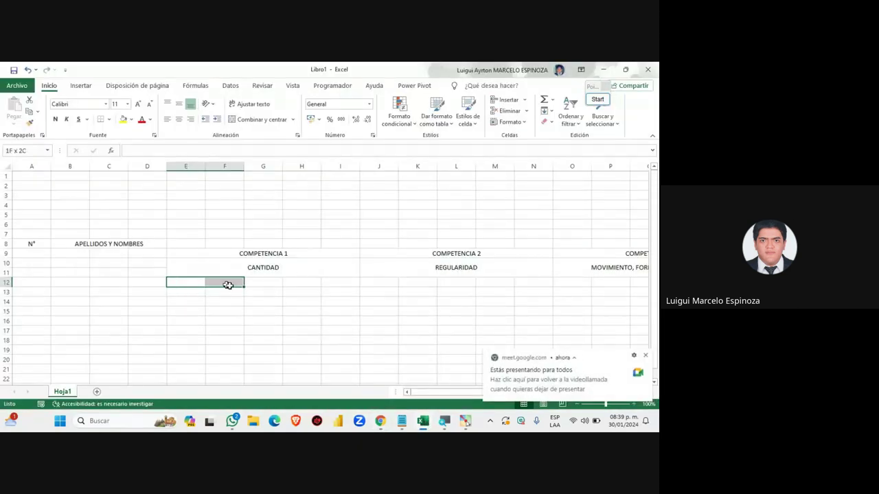
left_click(646, 356)
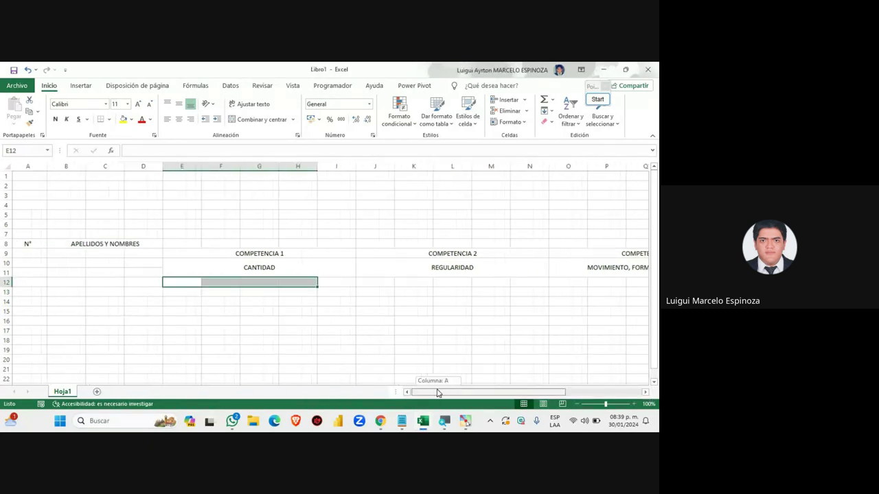
left_click_drag(444, 392, 440, 392)
left_click_drag(191, 282, 302, 283)
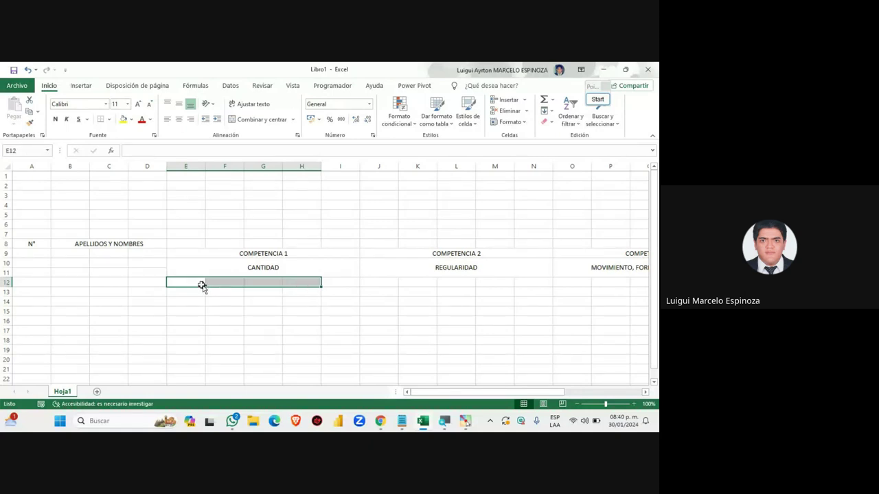
left_click_drag(191, 284, 305, 283)
scroll(222, 302, "down", 2)
Step: Box columns E, F, G and H under CANTIDAD with annotation rectangles, clear them, and return to Meet
left_click(597, 99)
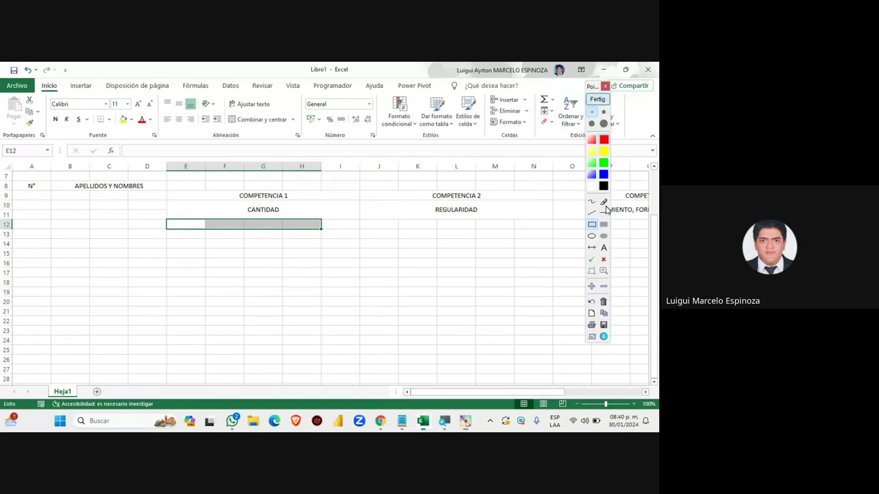
mouse_move(160, 217)
left_mouse_down()
mouse_move(204, 256)
mouse_move(207, 308)
left_mouse_up()
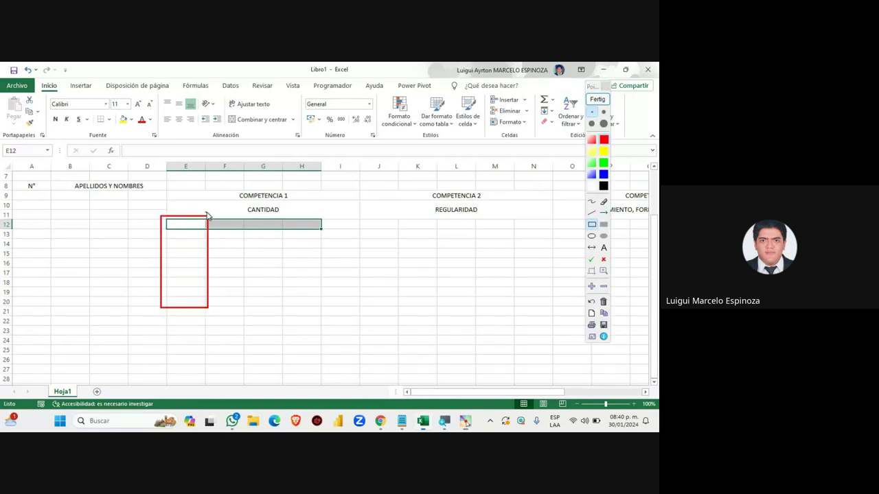
left_click_drag(212, 223, 245, 308)
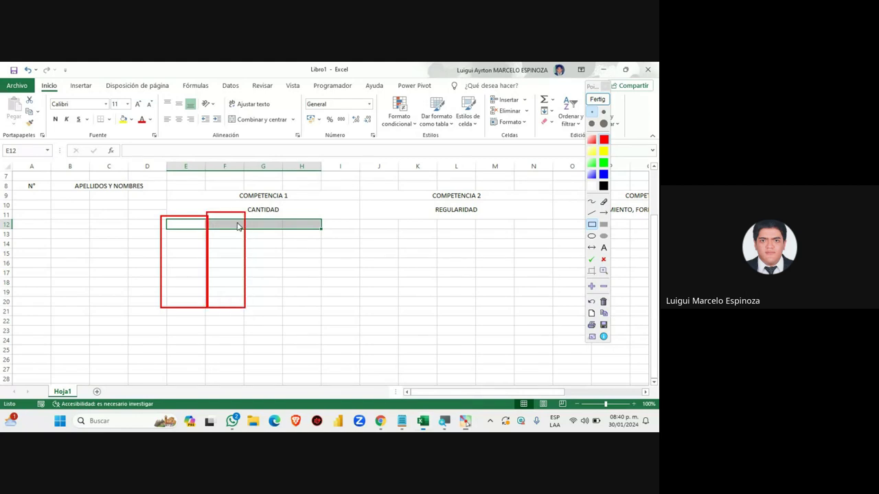
left_click_drag(245, 214, 284, 309)
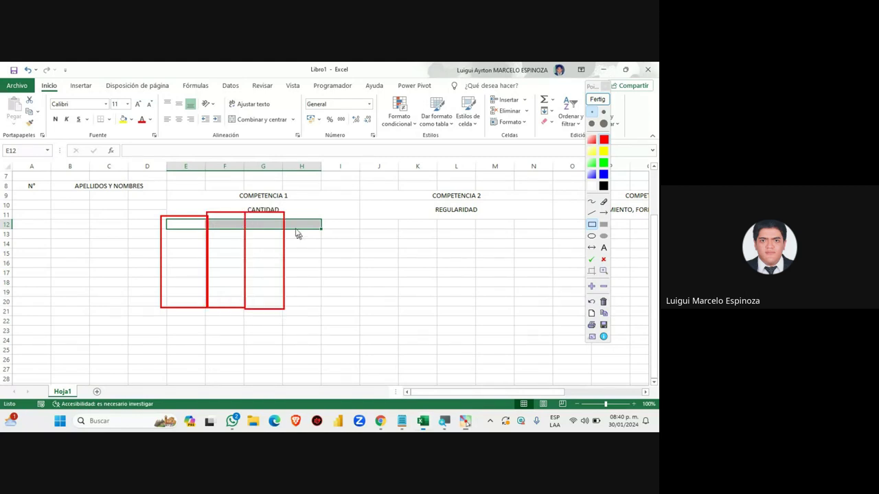
left_click_drag(284, 217, 325, 317)
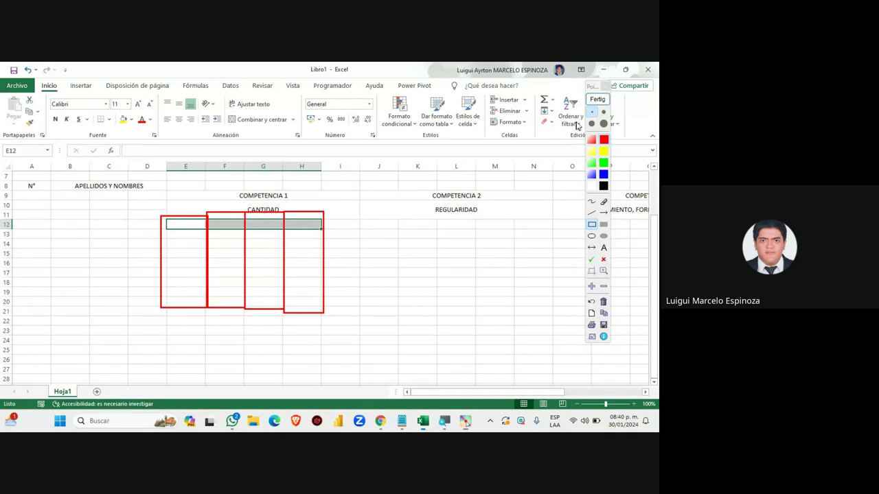
left_click(594, 103)
left_click(359, 382)
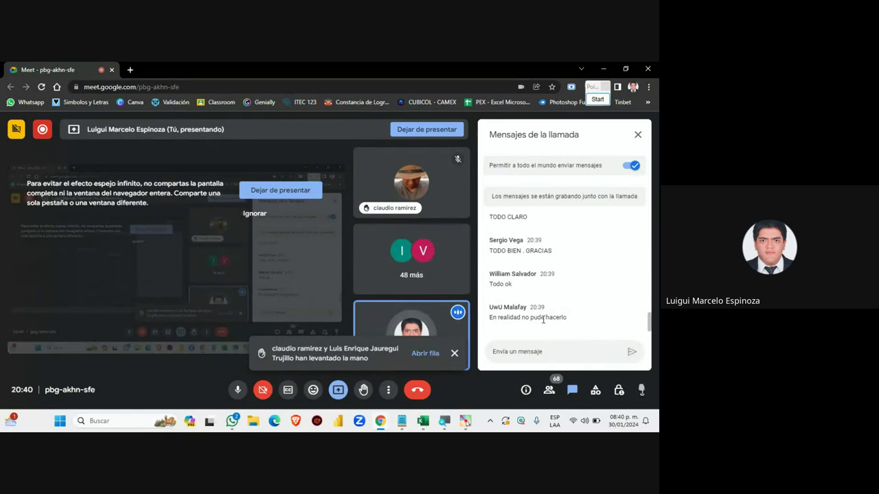
Step: Lower the participant's raised hand in Meet, close the participants list and bring Excel back
key("XF86AudioRaiseVolume")
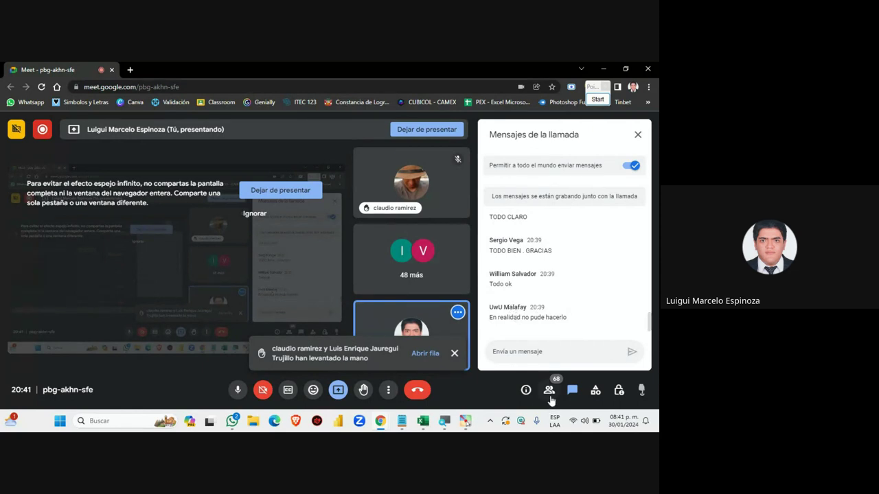
left_click(548, 394)
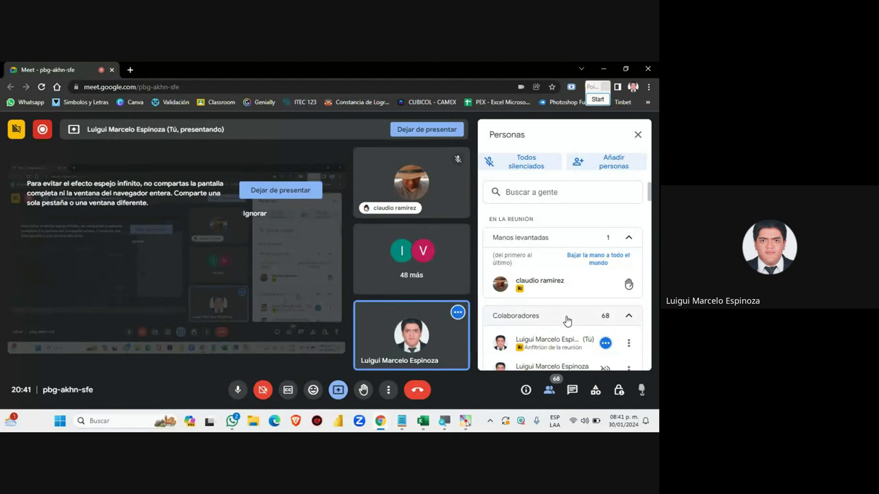
left_click(625, 289)
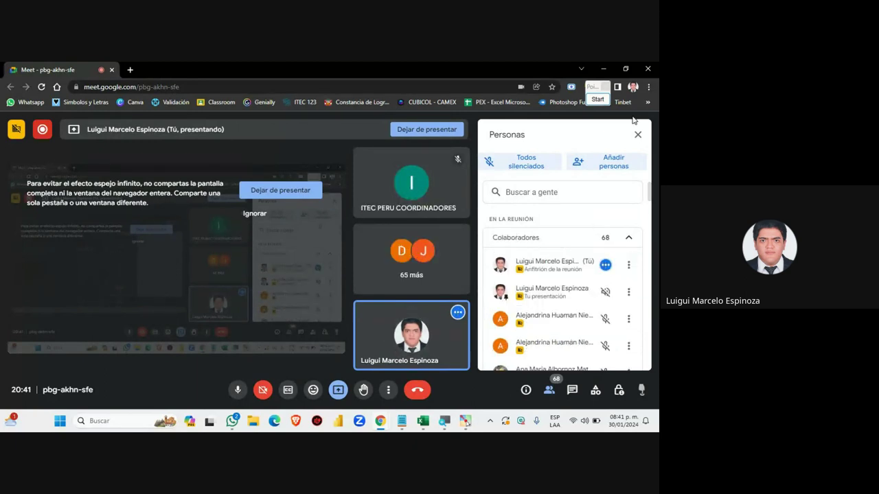
left_click(639, 136)
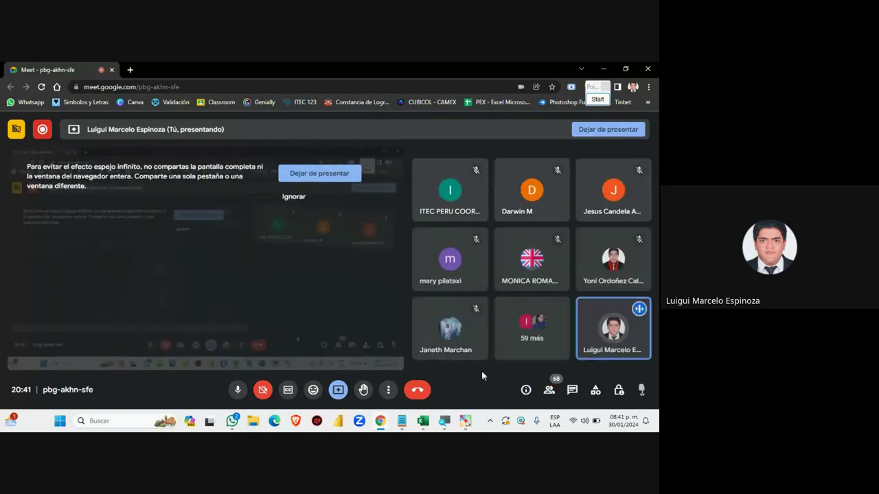
left_click(424, 423)
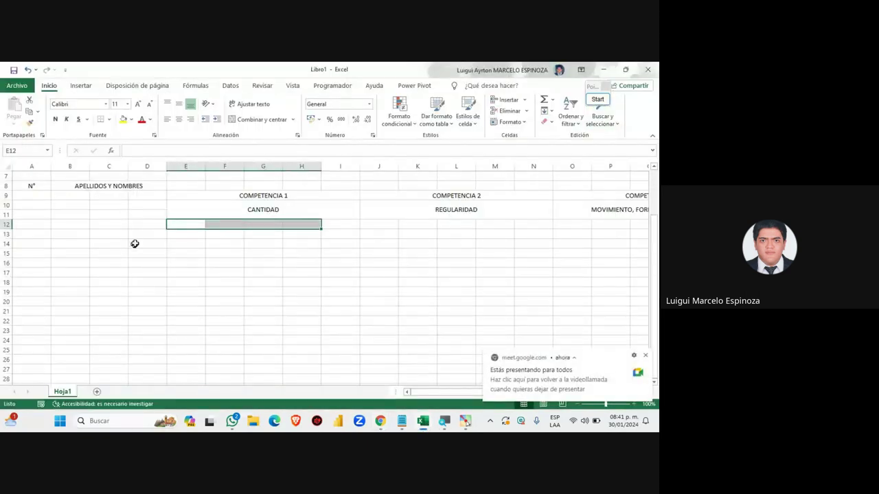
Step: Select cells E12 to E18 in column E beneath CANTIDAD
left_click_drag(187, 223, 296, 224)
left_click_drag(176, 230, 300, 227)
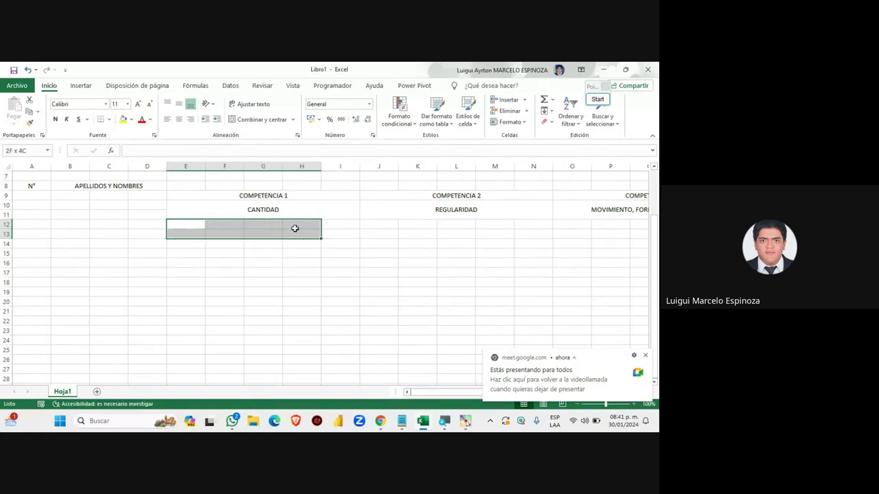
left_click(247, 267)
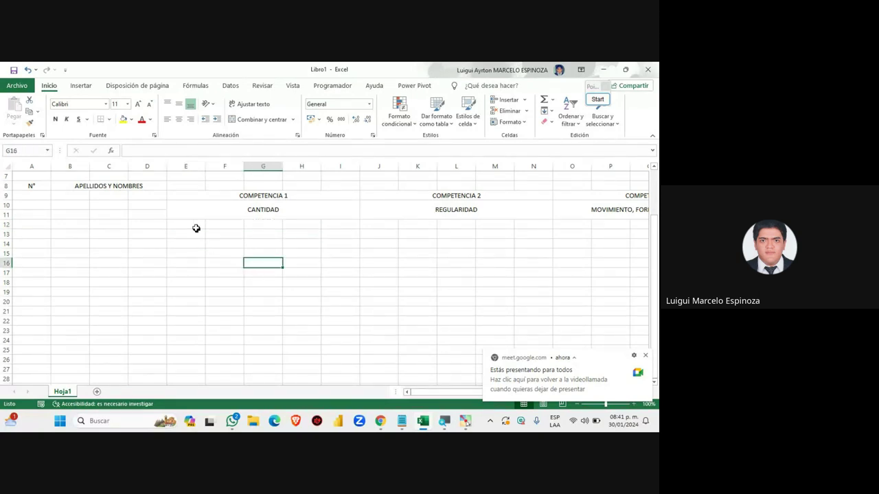
mouse_move(194, 227)
left_mouse_down()
mouse_move(276, 237)
mouse_move(311, 255)
mouse_move(310, 319)
mouse_move(290, 288)
mouse_move(177, 221)
mouse_move(192, 242)
mouse_move(192, 300)
left_mouse_up()
left_click_drag(194, 223, 201, 280)
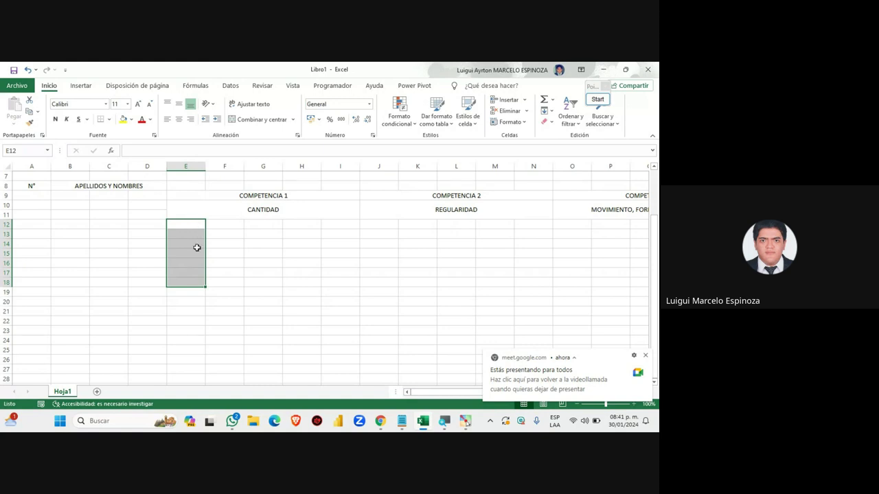
left_click(186, 225)
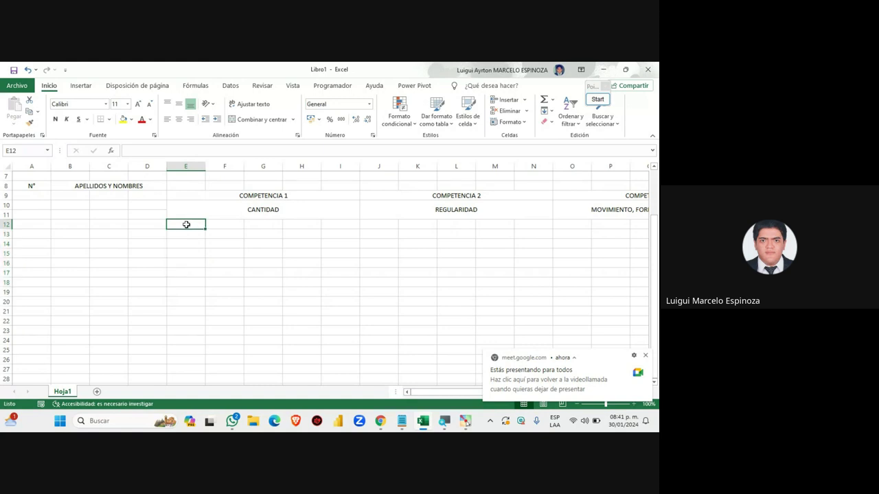
left_click_drag(186, 225, 193, 278)
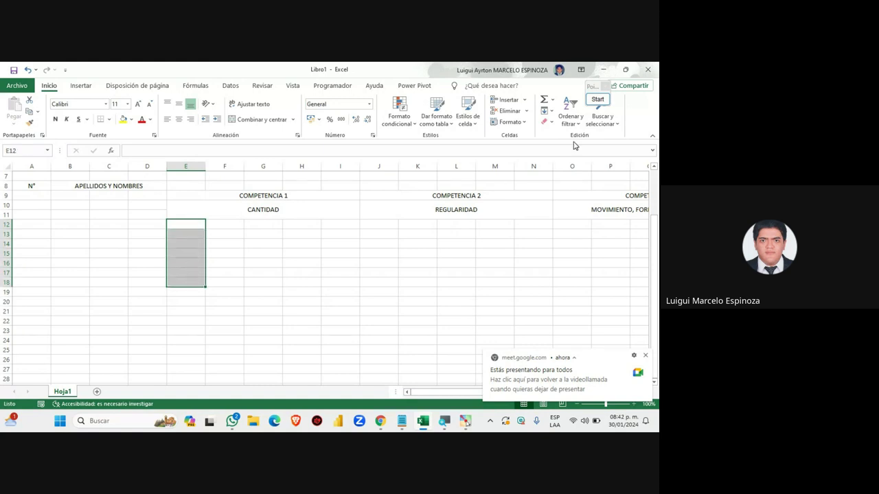
Step: Outline the E12:E18 block with a screen annotation, clear it, and reselect the block
left_click(598, 100)
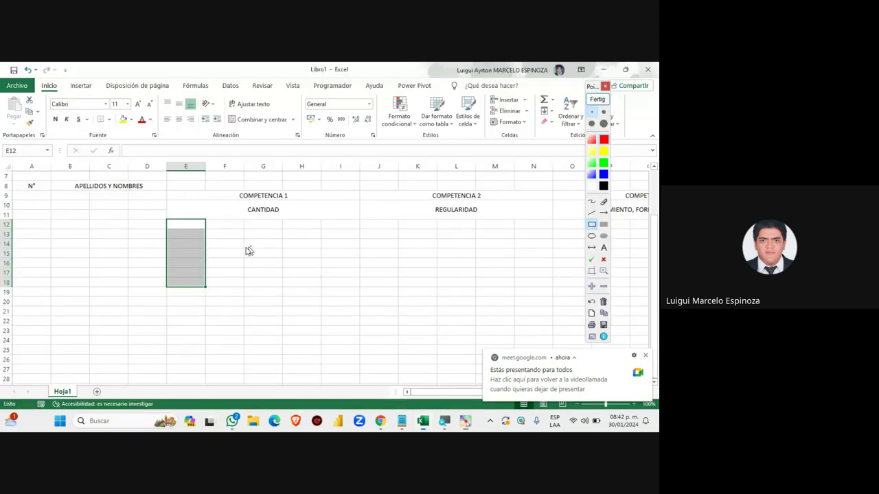
left_click_drag(161, 215, 213, 299)
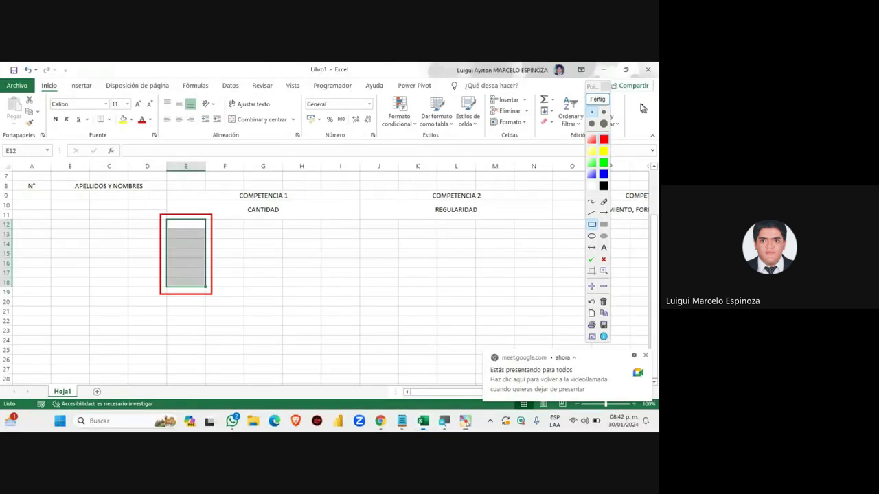
left_click(597, 99)
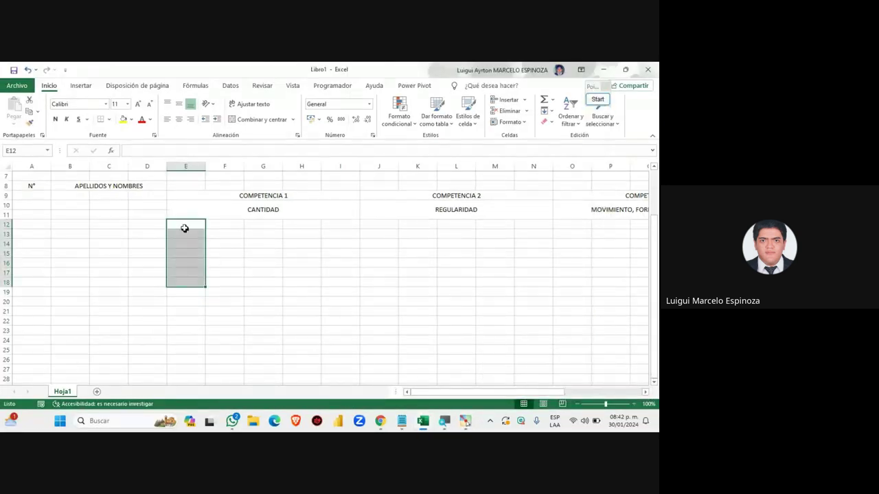
left_click_drag(184, 228, 197, 281)
Step: Read the students' replies in the Meet call chat, then return to the Excel grade sheet
left_click(380, 421)
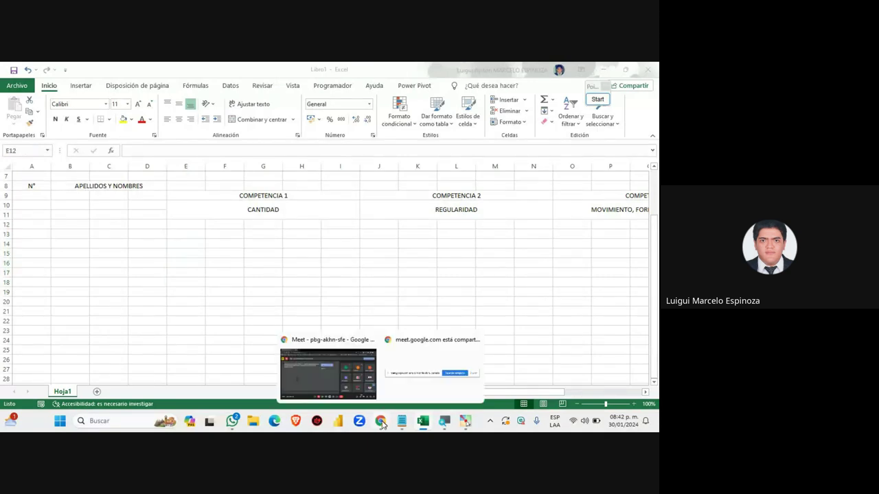
left_click(322, 365)
left_click(571, 389)
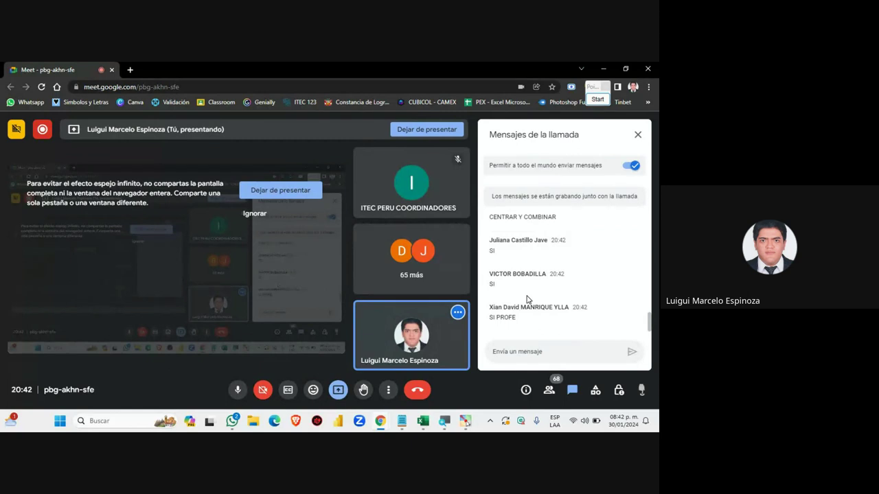
scroll(537, 307, "up", 2)
scroll(515, 307, "up", 1)
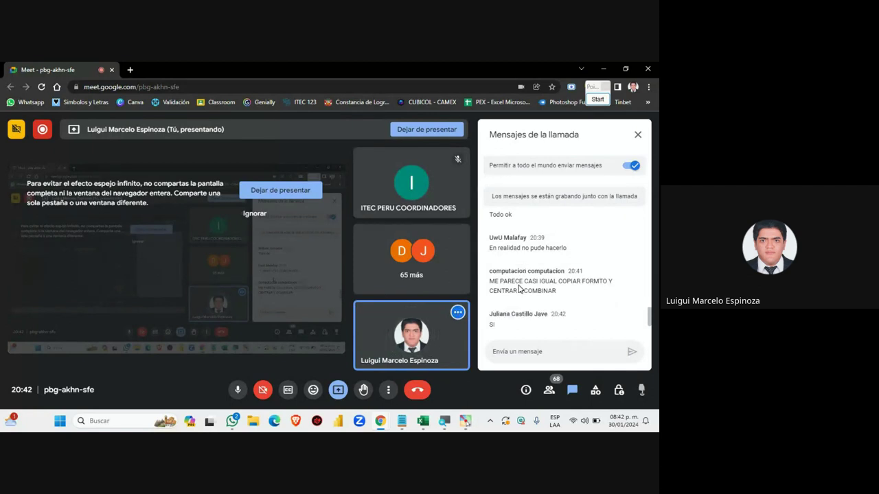
scroll(520, 295, "up", 2)
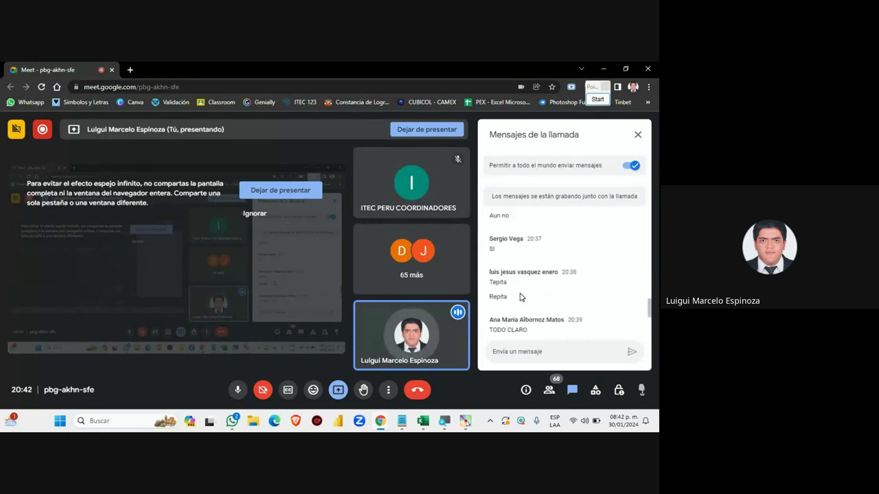
scroll(520, 293, "up", 2)
scroll(521, 294, "down", 2)
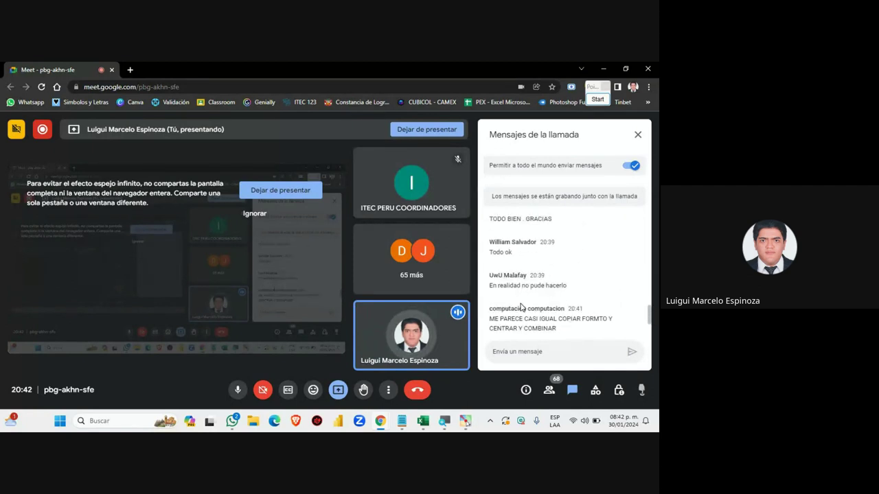
scroll(523, 300, "down", 5)
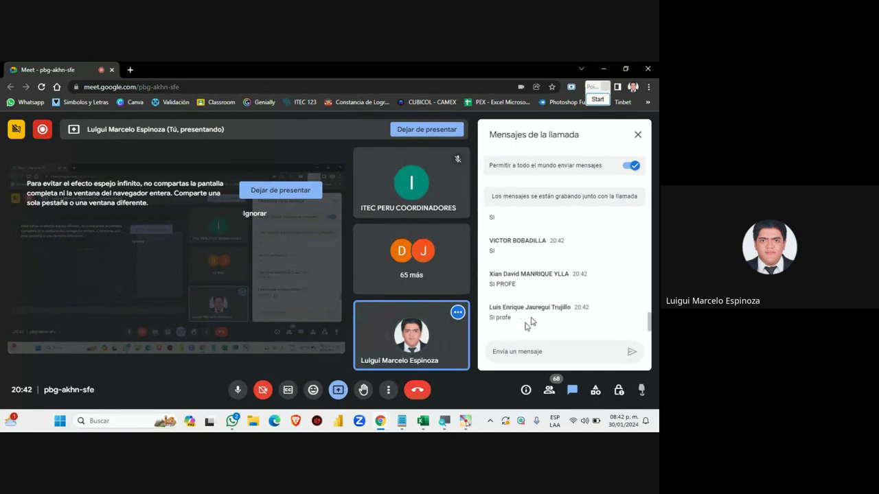
left_click(431, 424)
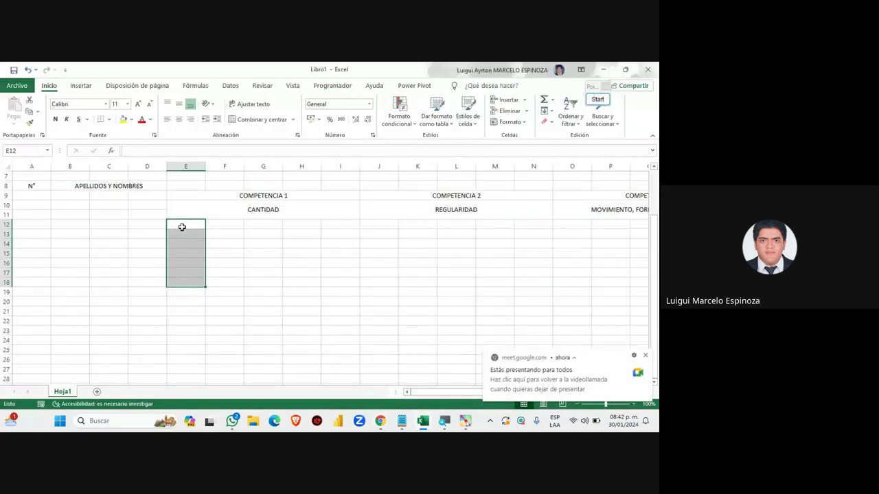
Step: Merge cells E12 to E18 into one tall block and reselect it
left_click_drag(180, 227, 189, 280)
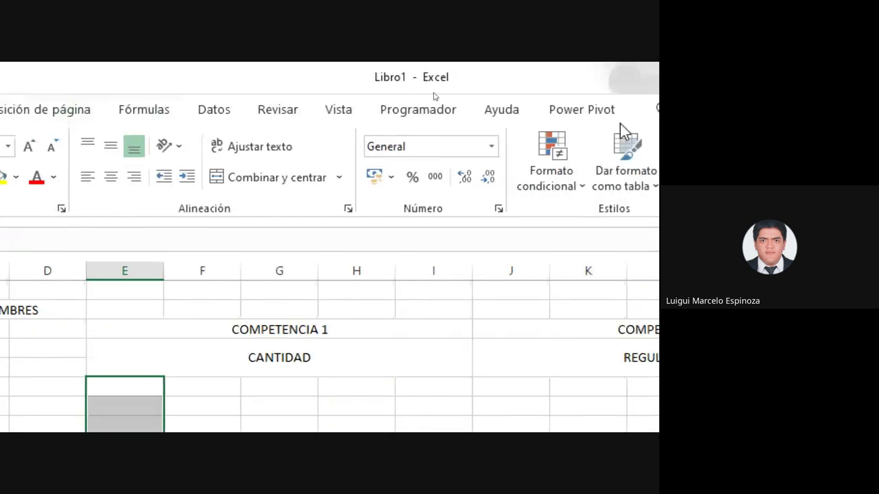
left_click(267, 177)
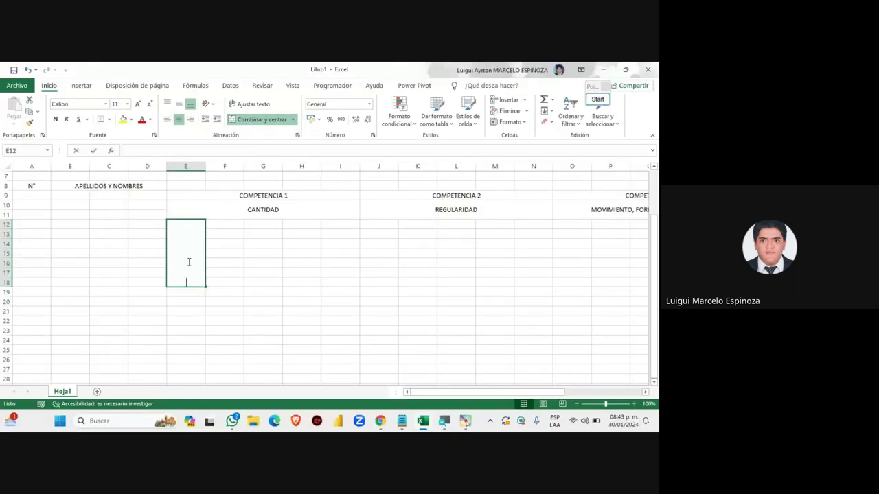
double_click(188, 263)
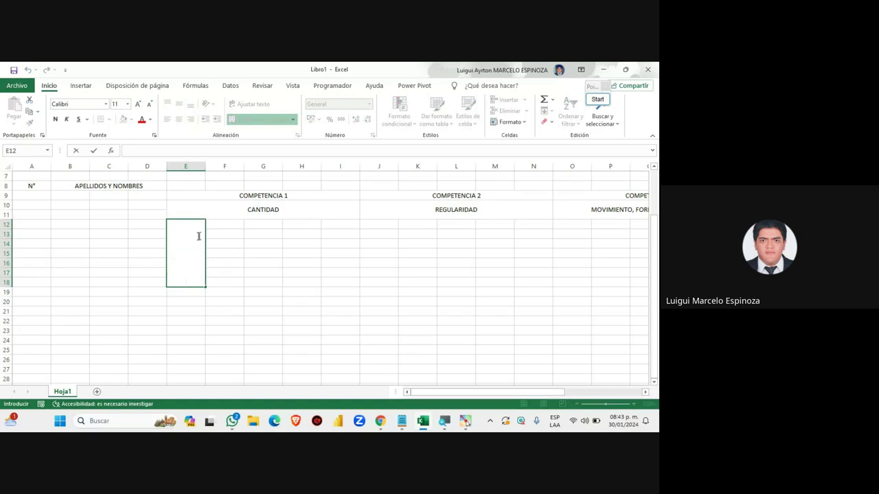
left_click(219, 270)
left_click(187, 249)
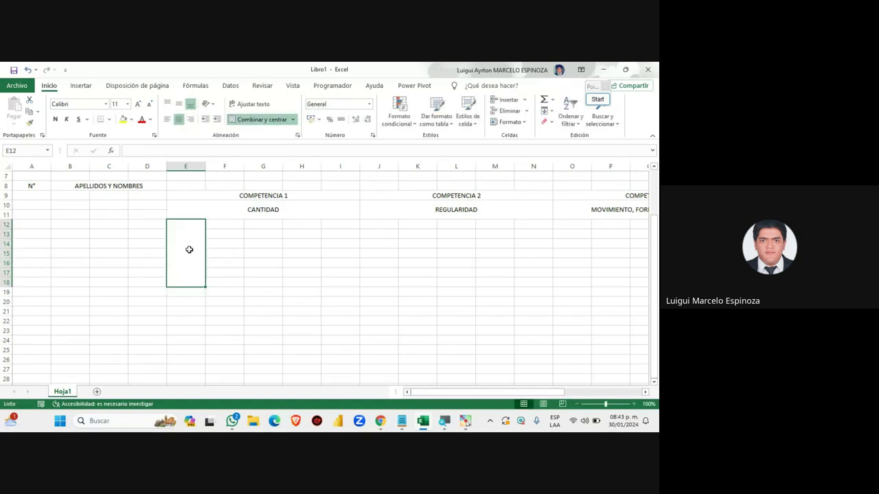
Step: Glance at the Google Meet call and come back to the Excel workbook
left_click(380, 420)
left_click(333, 370)
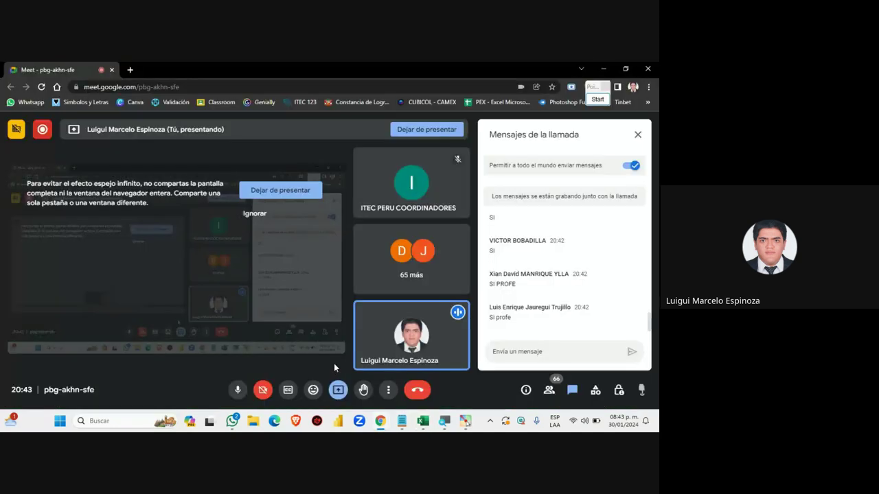
left_click(421, 422)
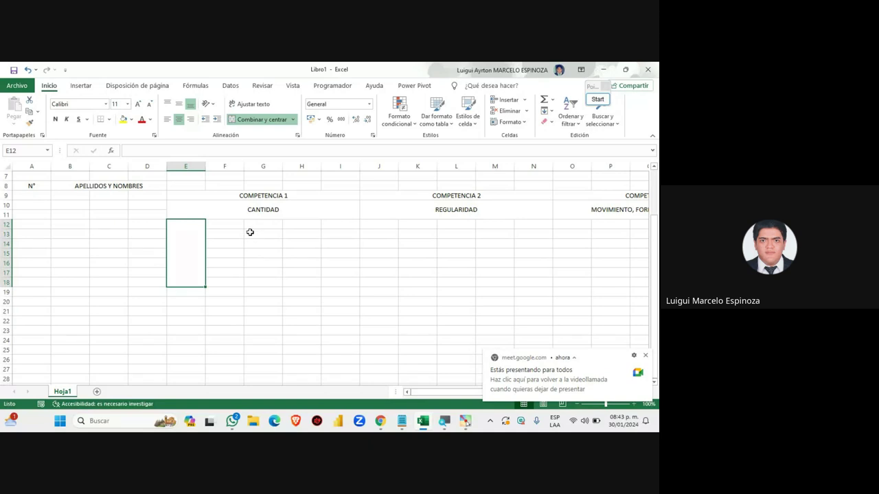
double_click(184, 247)
type("Iden")
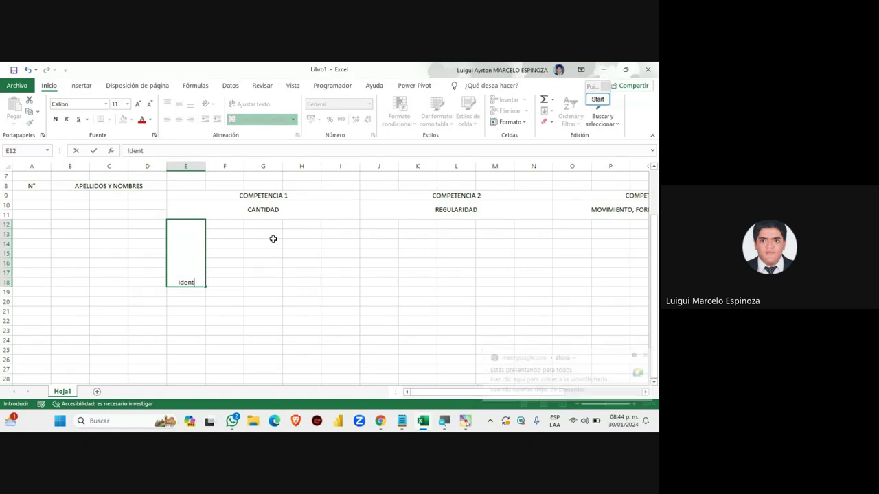
type("tificar")
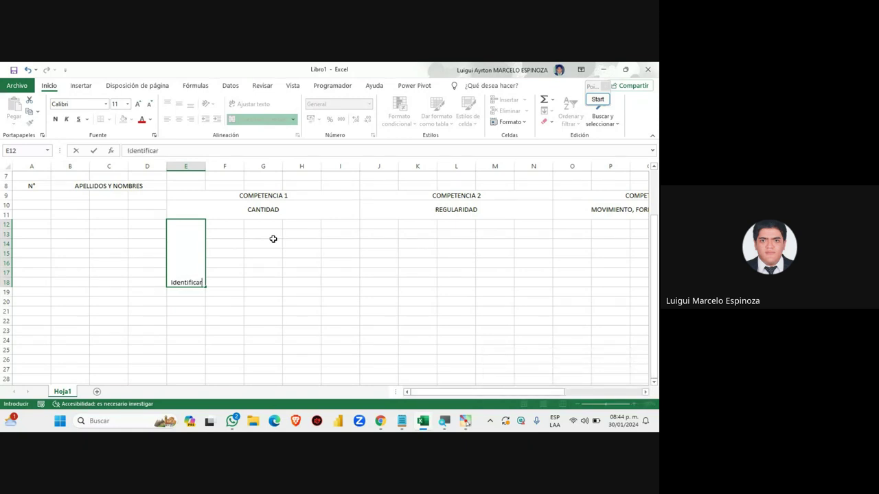
type("tu a")
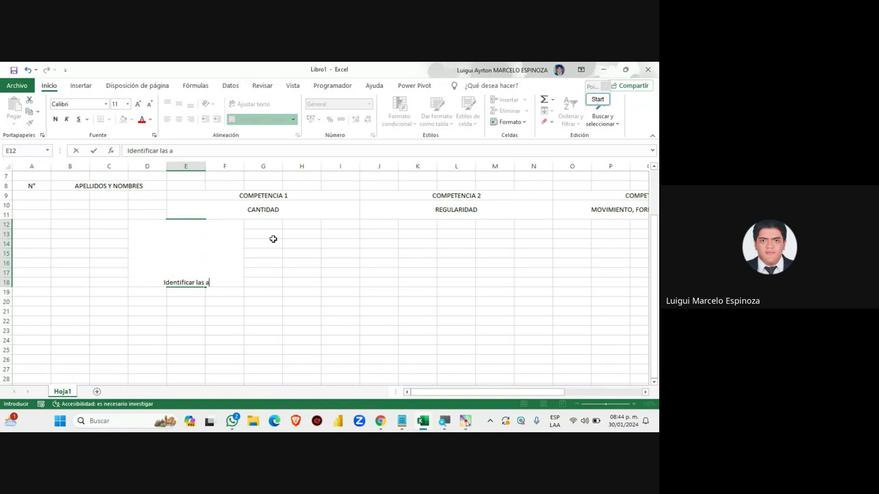
key("BackSpace")
key("BackSpace")
key("BackSpace")
key("BackSpace")
key("BackSpace")
key("BackSpace")
key("BackSpace")
key("BackSpace")
key("BackSpace")
key("BackSpace")
key("BackSpace")
key("BackSpace")
key("BackSpace")
left_click(410, 300)
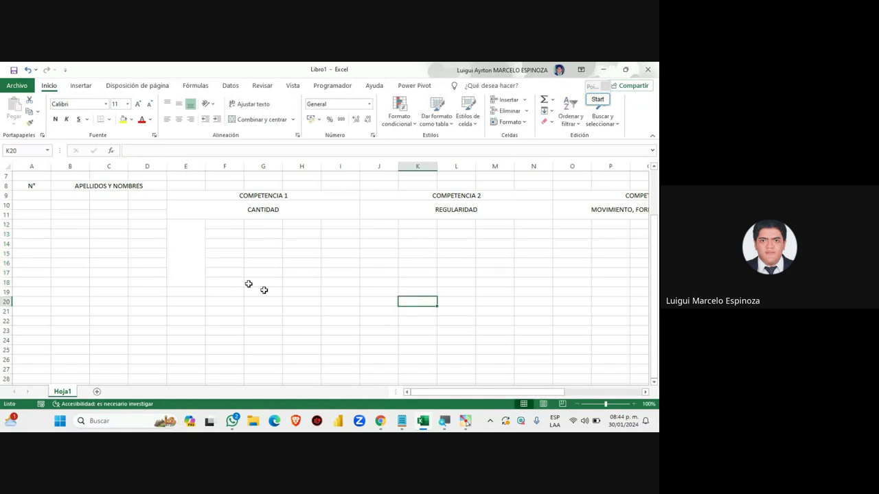
left_click(188, 259)
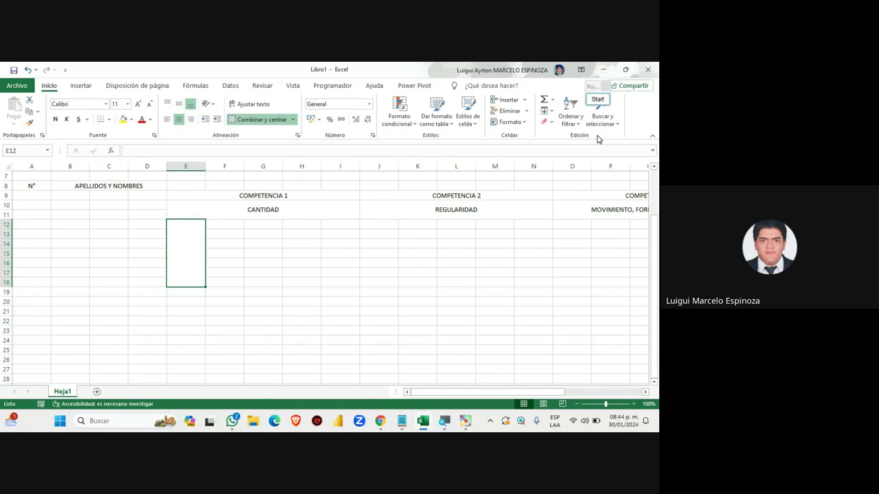
left_click(597, 99)
left_click(603, 213)
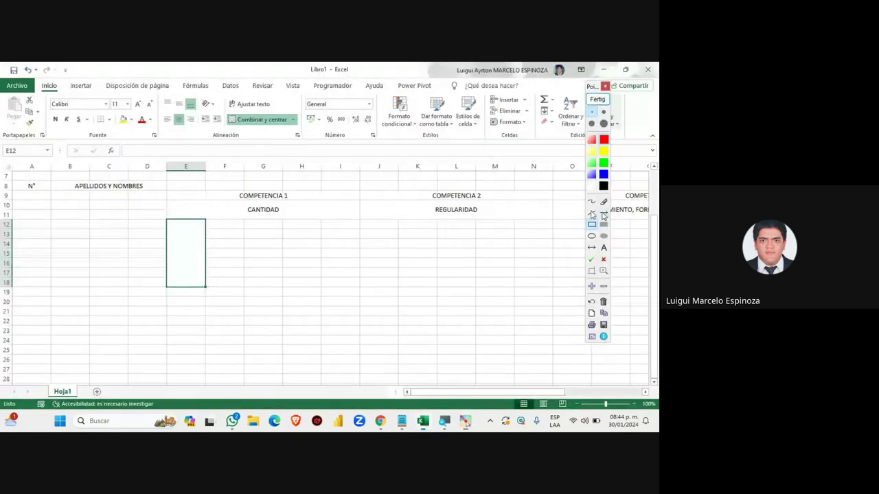
left_click_drag(268, 337, 269, 229)
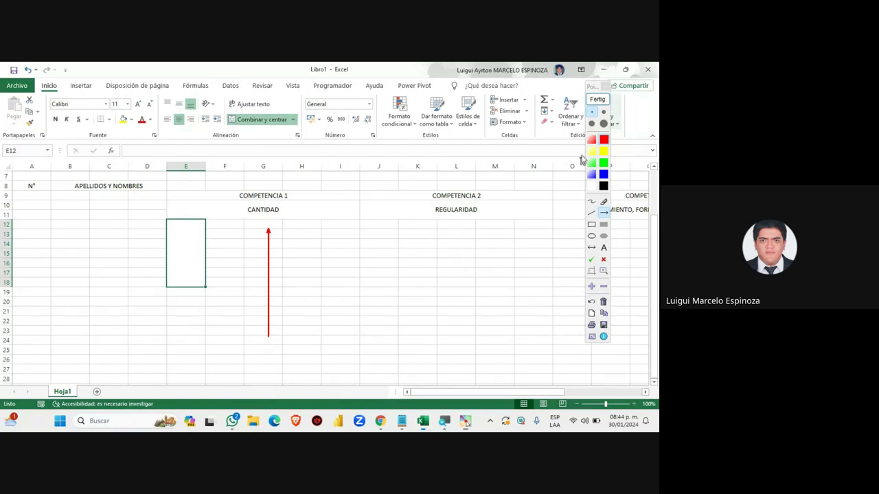
left_click(597, 99)
mouse_move(380, 421)
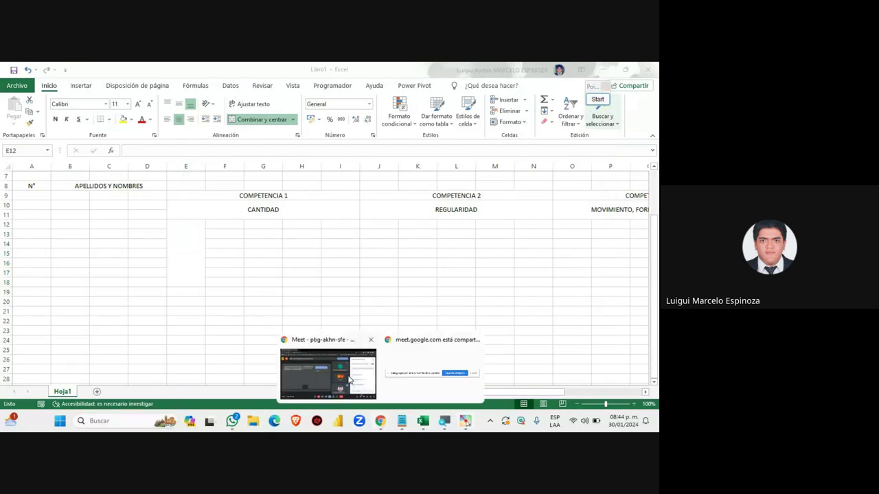
left_click(328, 367)
left_click(422, 421)
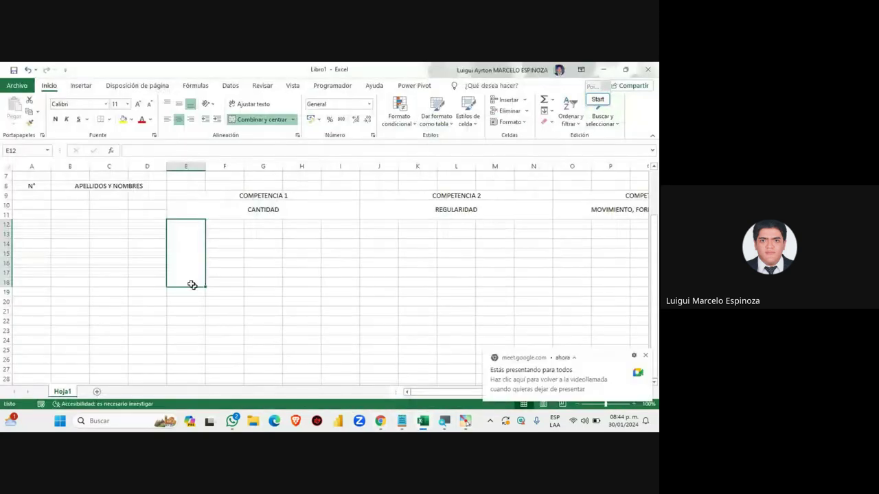
left_click(646, 356)
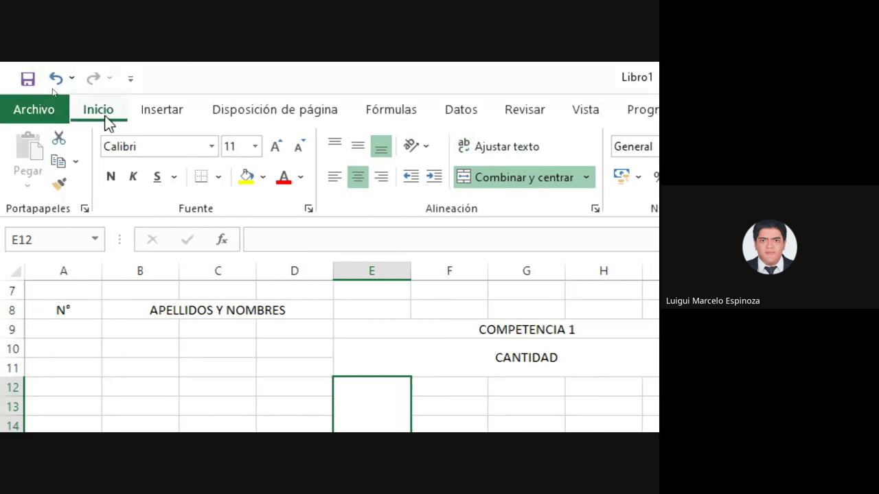
Step: Look through the Home ribbon's alignment controls for E12:E18, checking the Meet call in between
left_click(506, 150)
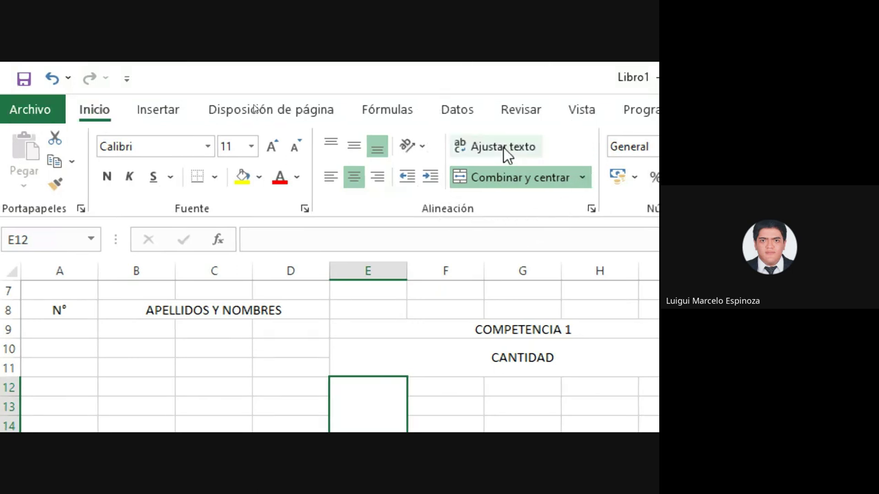
left_click(503, 148)
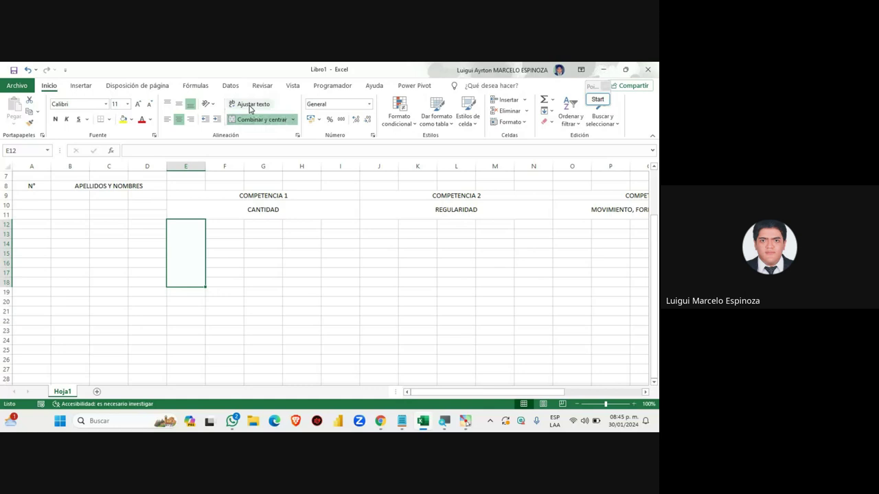
left_click(270, 107)
left_click(381, 421)
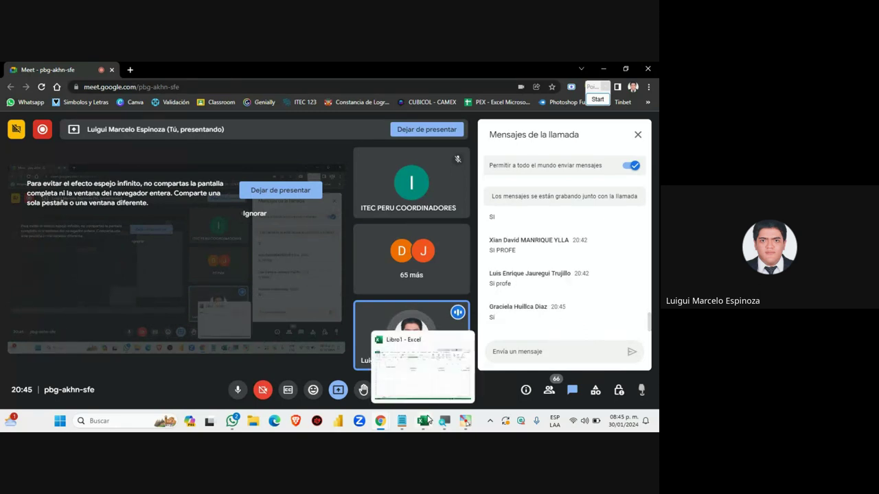
mouse_move(423, 421)
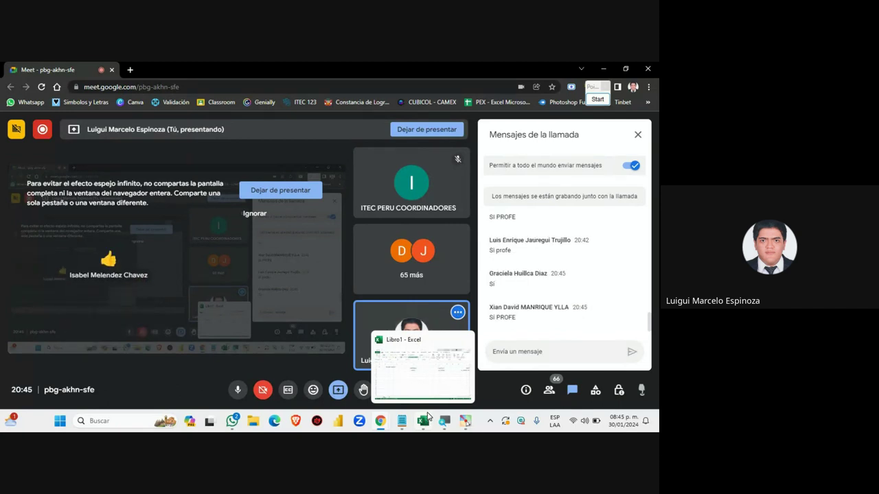
left_click(432, 418)
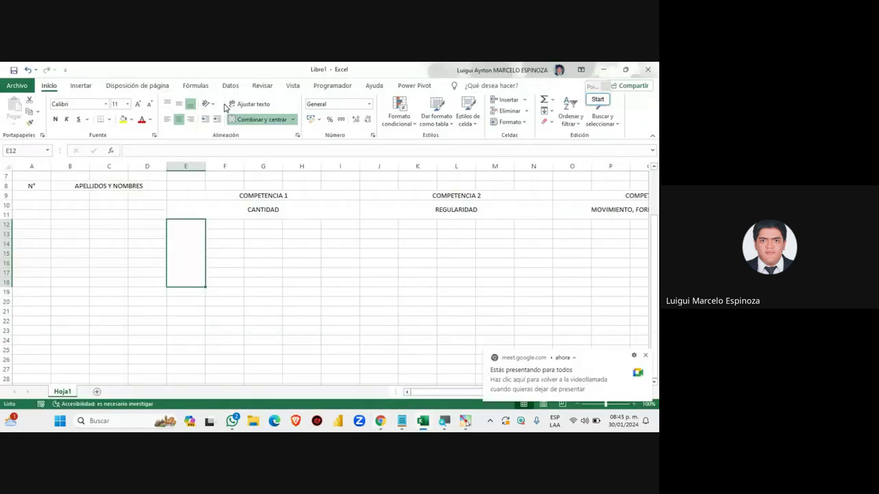
left_click(234, 108)
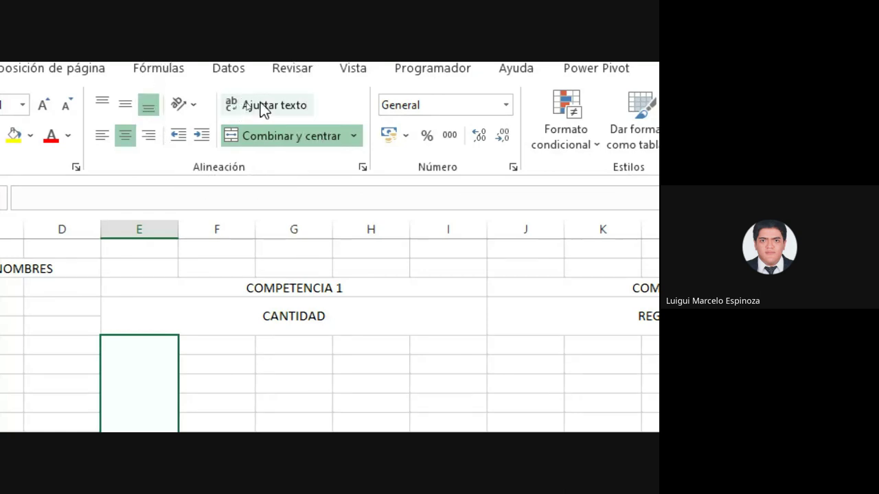
left_click(352, 381)
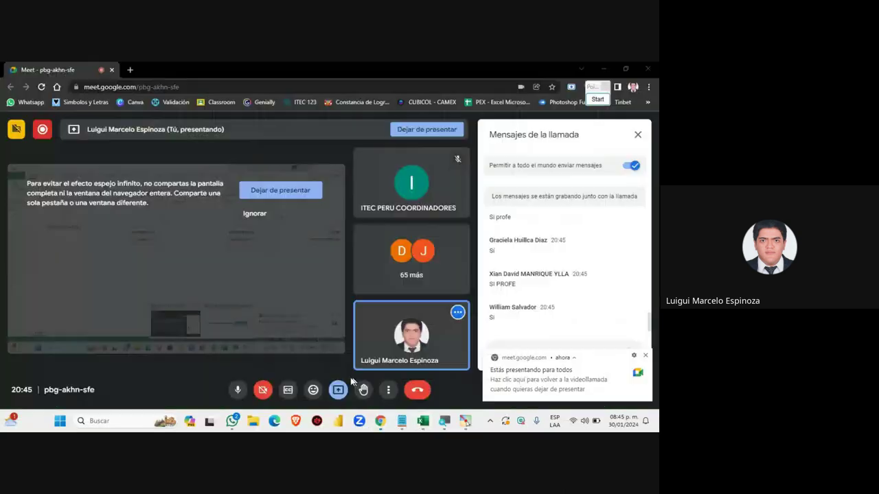
left_click(422, 420)
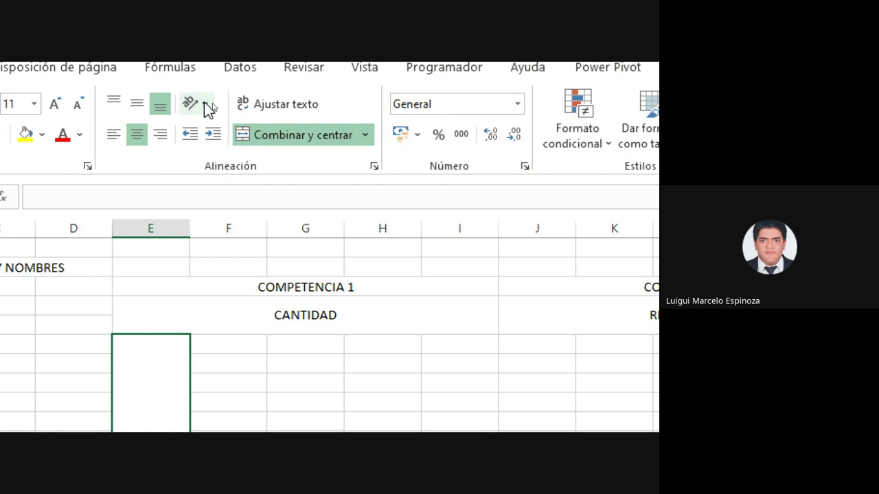
Step: Open the text Orientation dropdown for E12:E18, checking the Meet chat between attempts
left_click(205, 105)
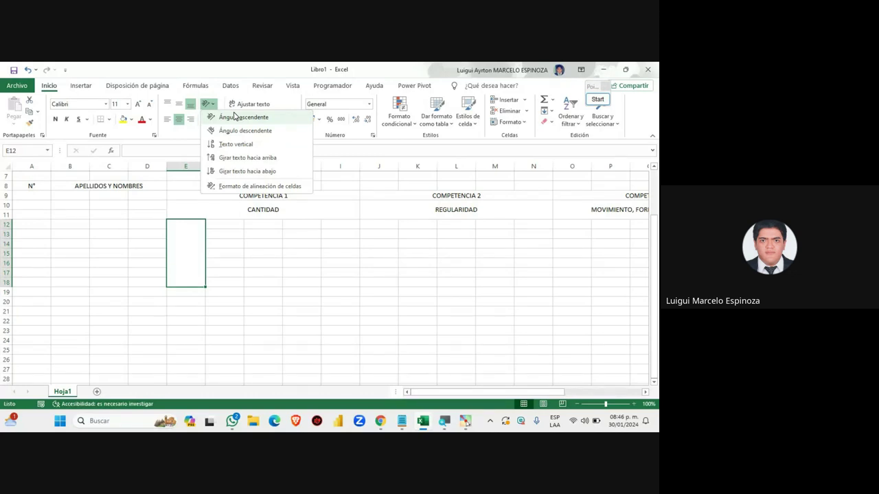
left_click(381, 415)
left_click(354, 377)
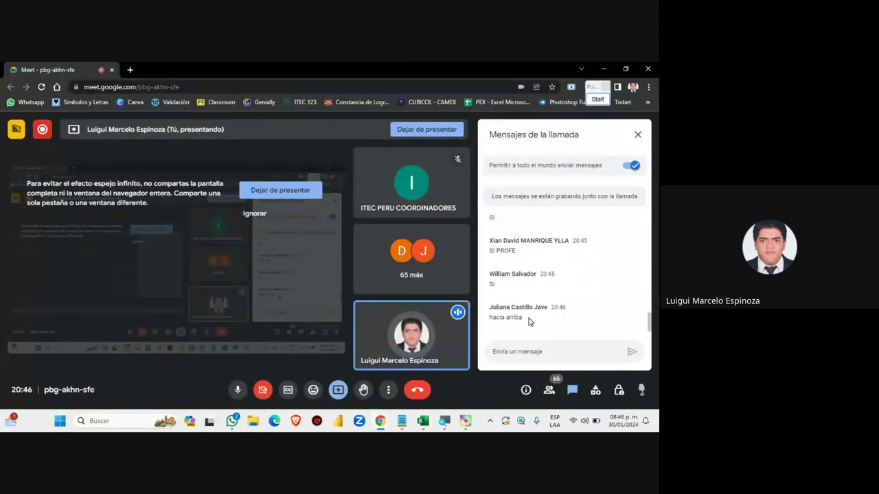
mouse_move(422, 421)
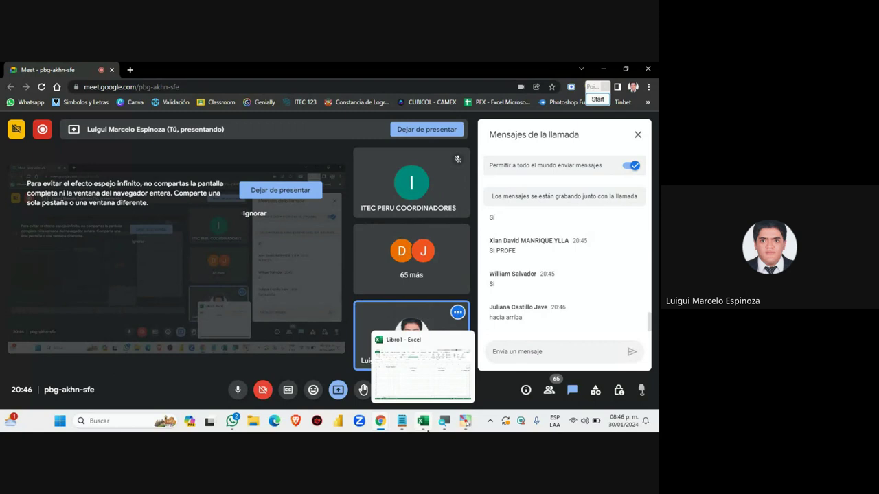
left_click(427, 430)
left_click(206, 106)
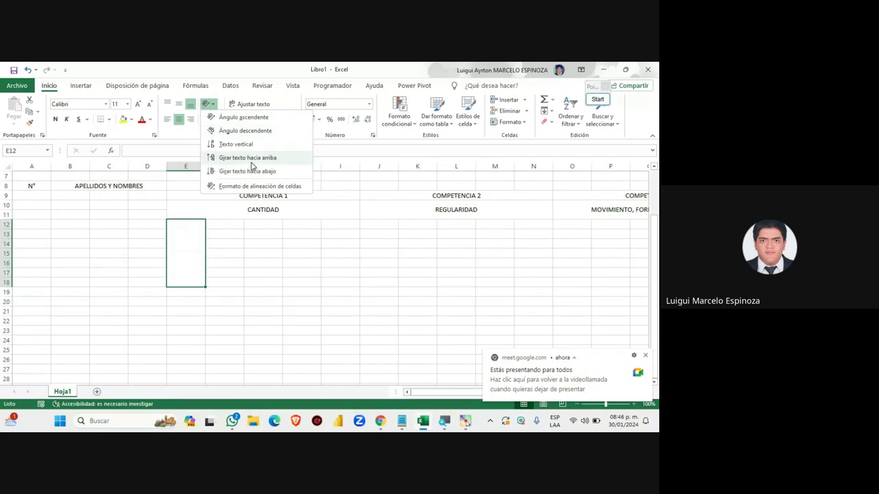
left_click(380, 421)
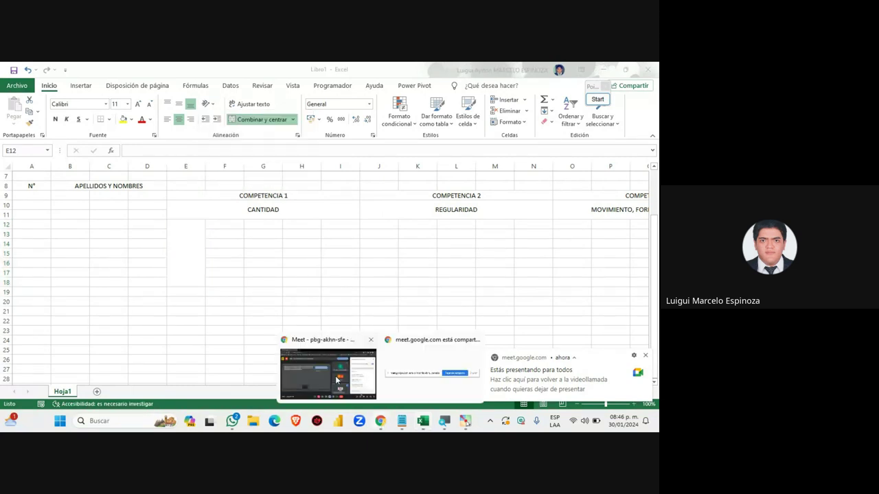
left_click(336, 370)
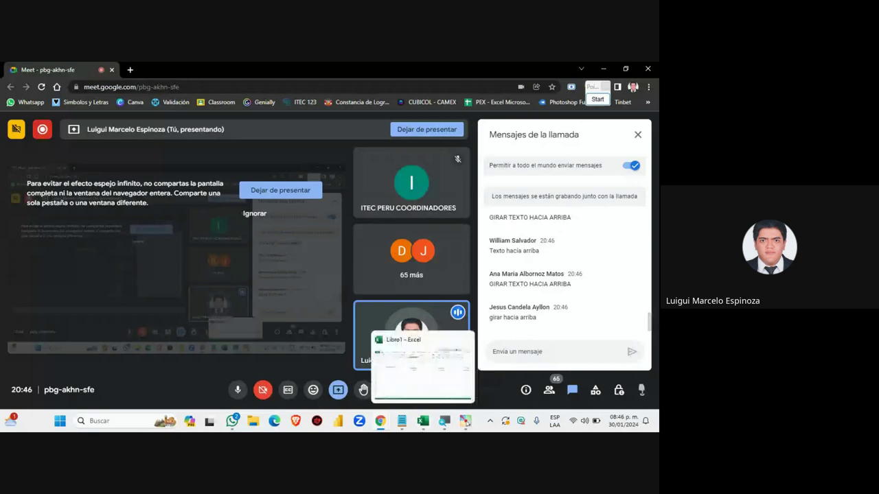
left_click(424, 428)
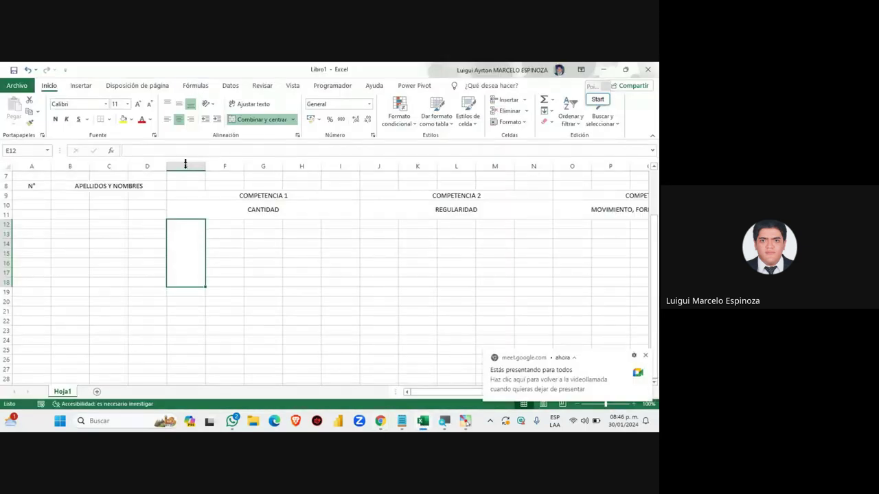
left_click(210, 106)
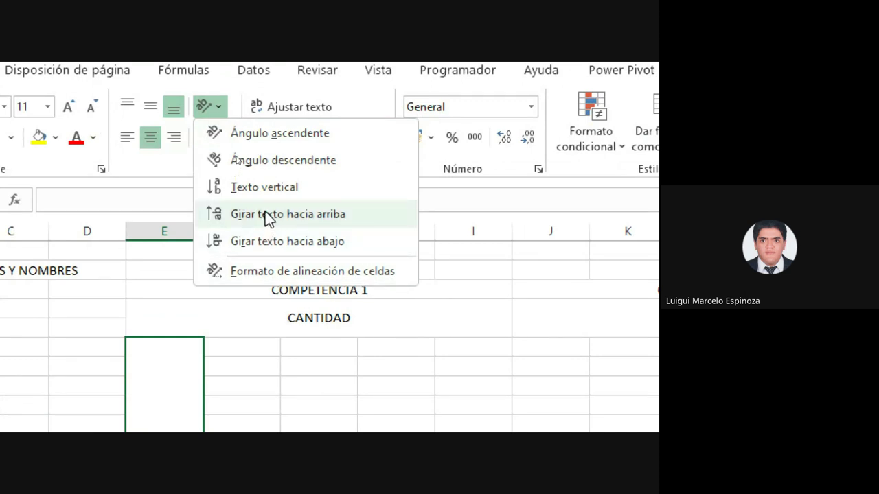
Step: Rotate the E12:E18 text upward and enter the label 'Identificar las cantidades'
left_click(267, 217)
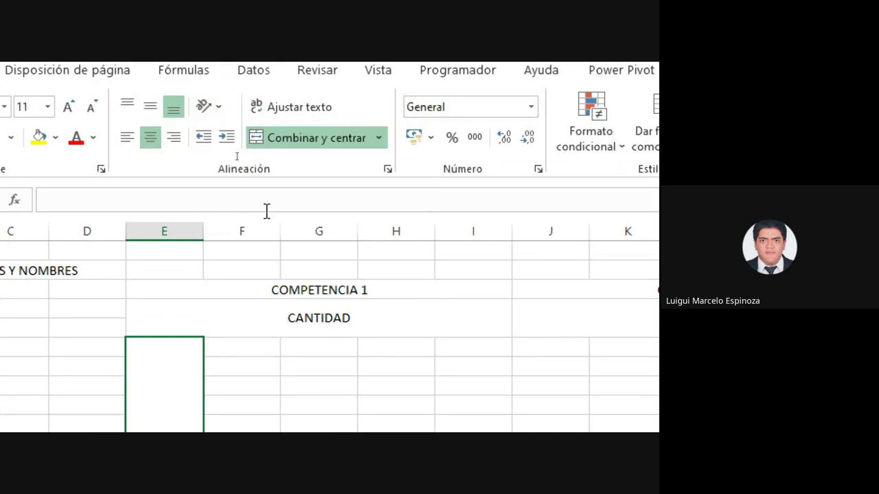
double_click(165, 321)
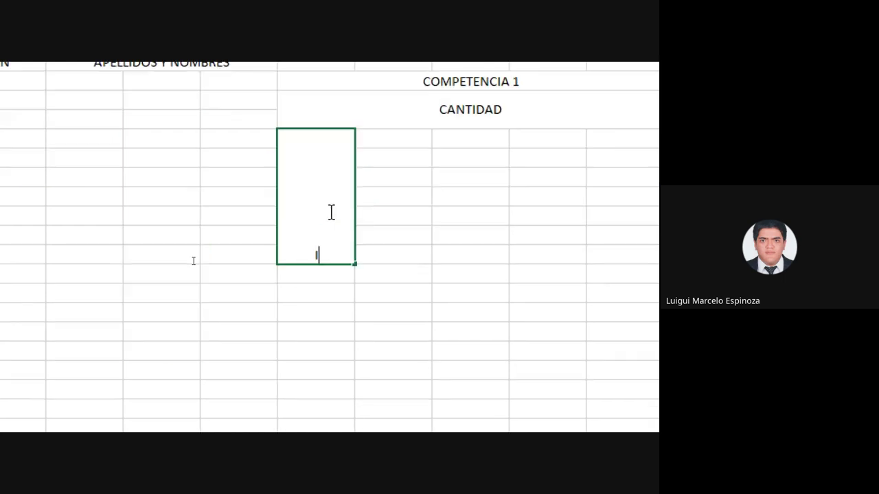
type("d")
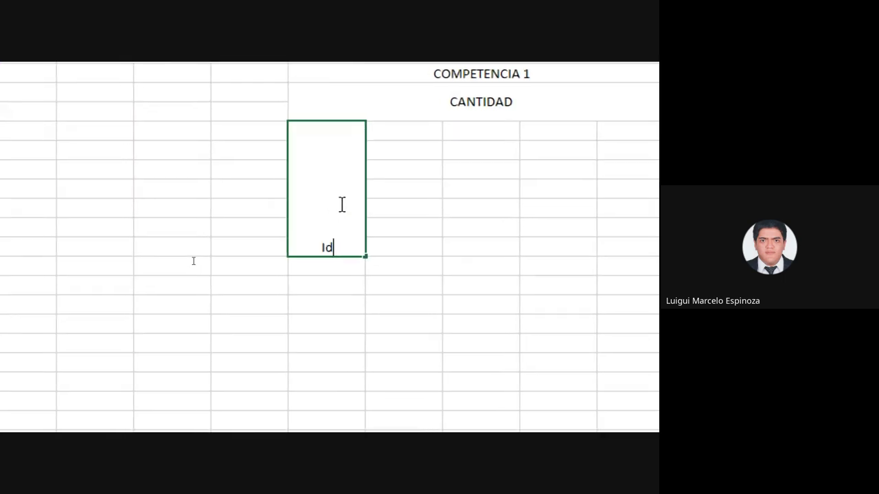
type("entid")
key("BackSpace")
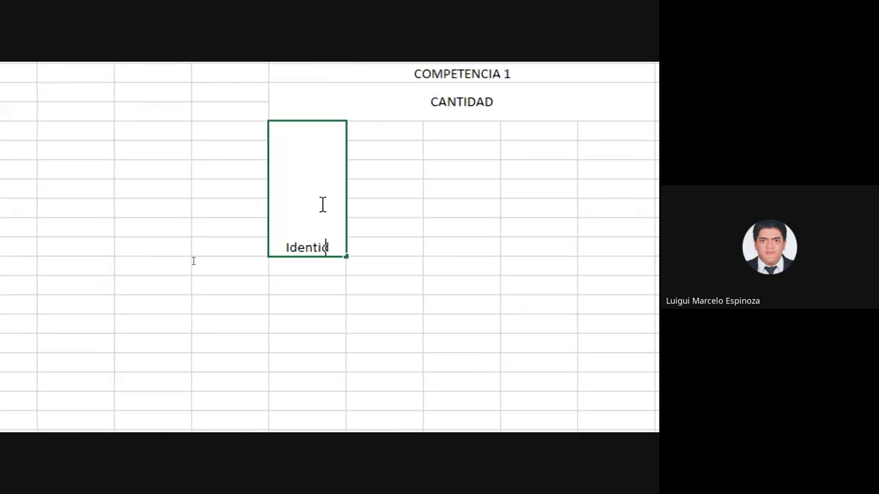
type("ficar las c")
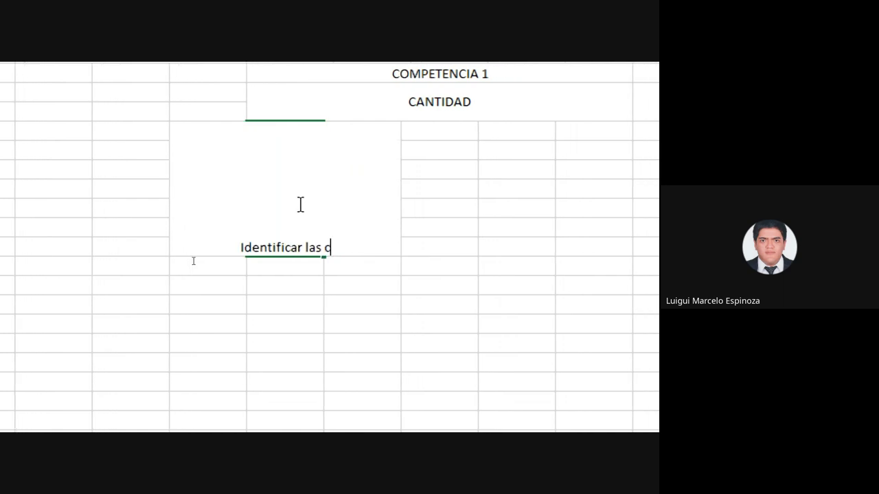
type("antidades")
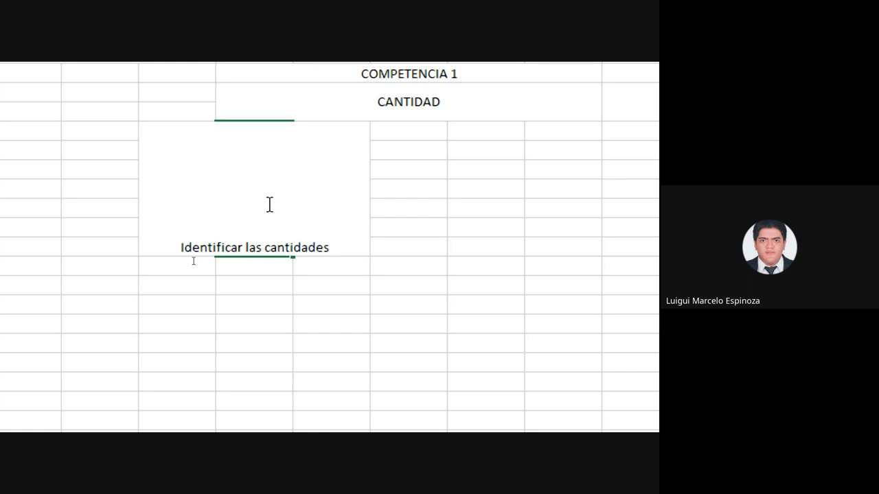
key("Return")
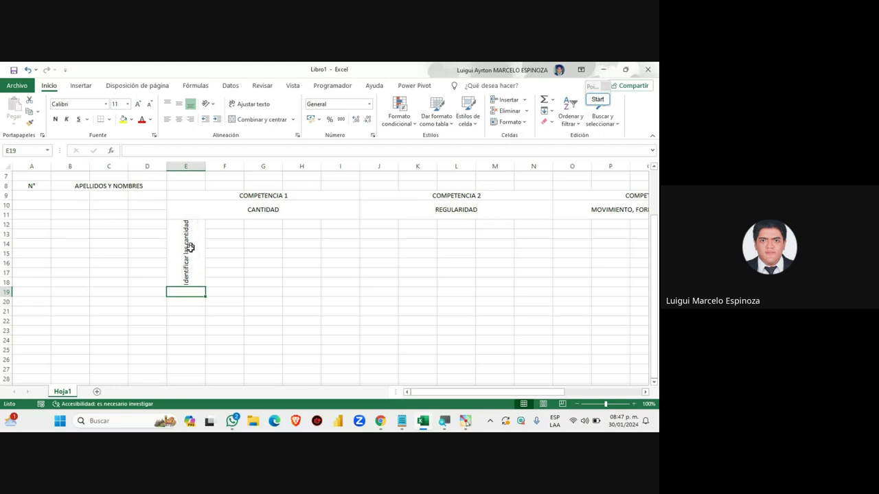
mouse_move(379, 421)
left_click(355, 386)
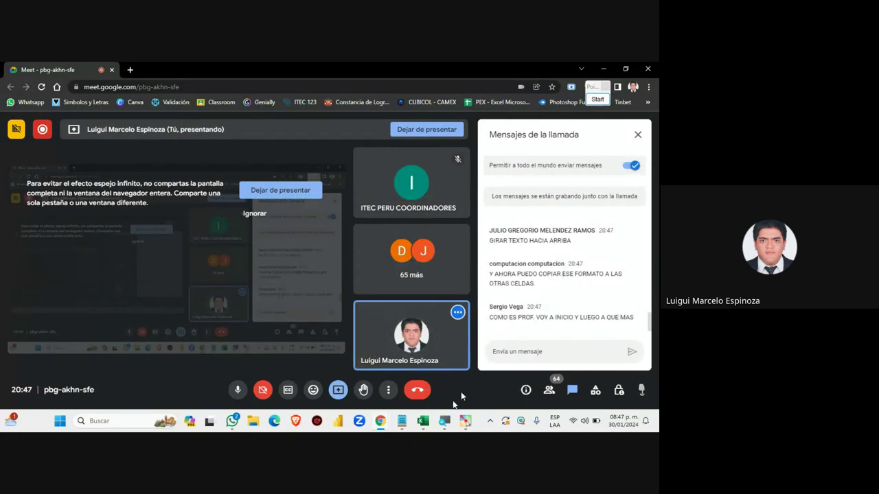
left_click(422, 421)
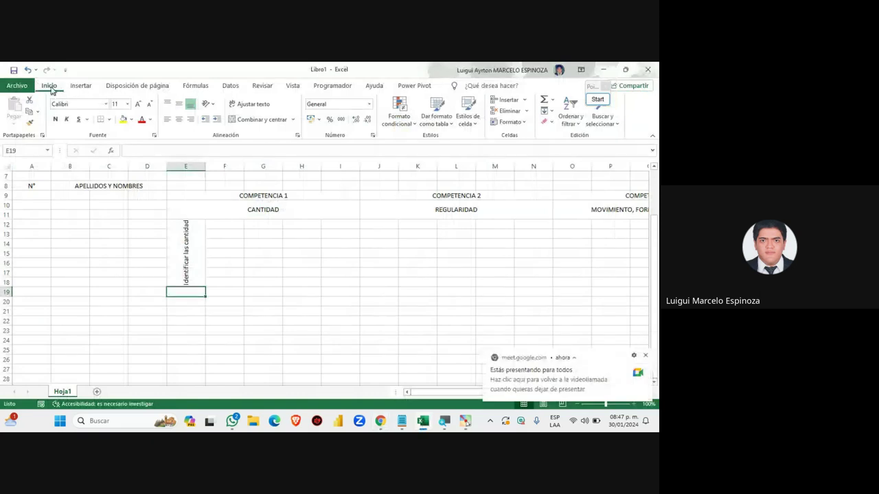
left_click(210, 107)
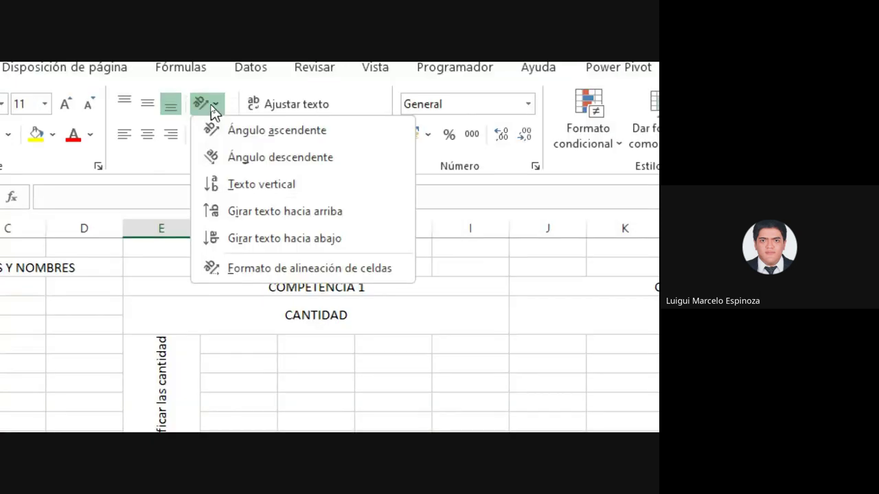
left_click(211, 106)
left_click(212, 107)
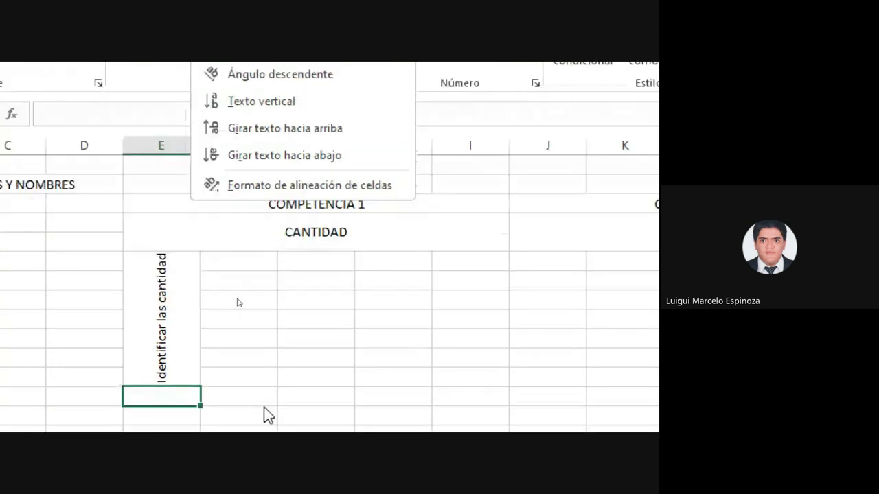
left_click(168, 266)
left_click(167, 260)
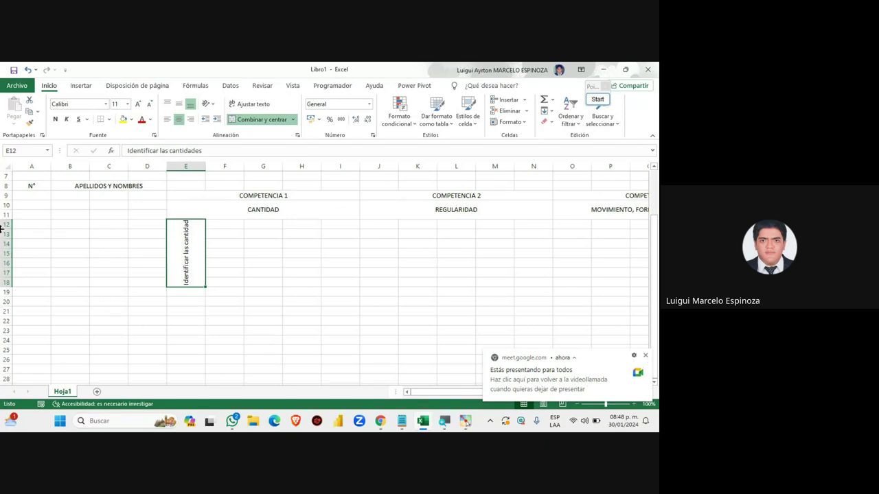
left_click(646, 357)
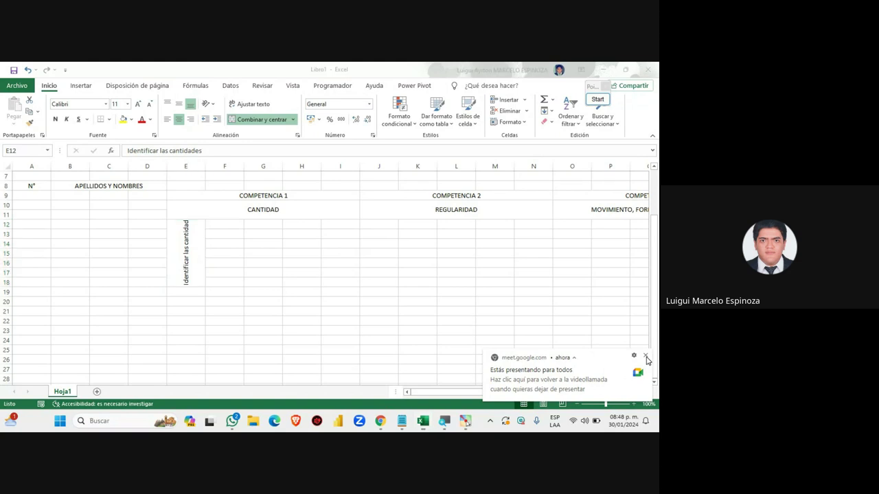
left_click(376, 364)
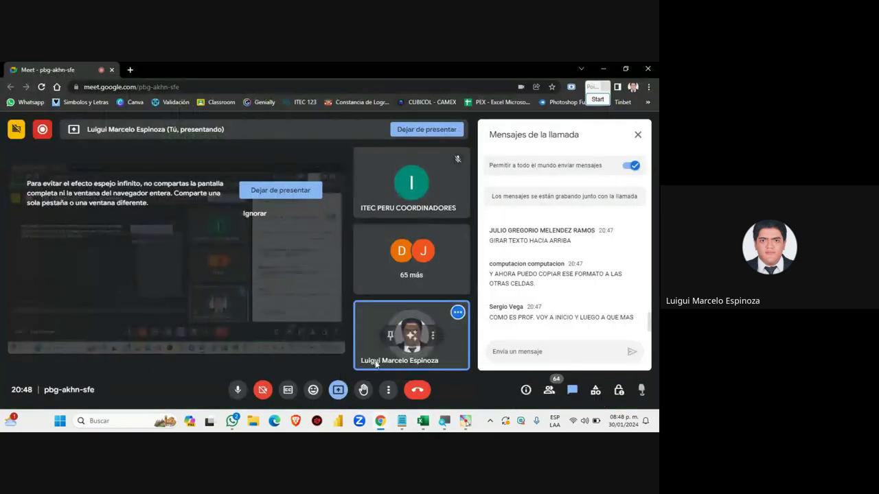
left_click(422, 421)
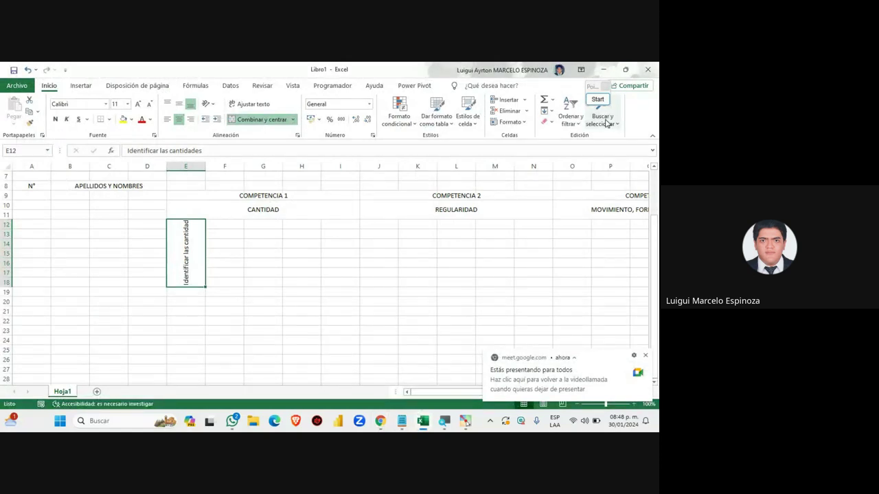
left_click(598, 99)
left_click(591, 223)
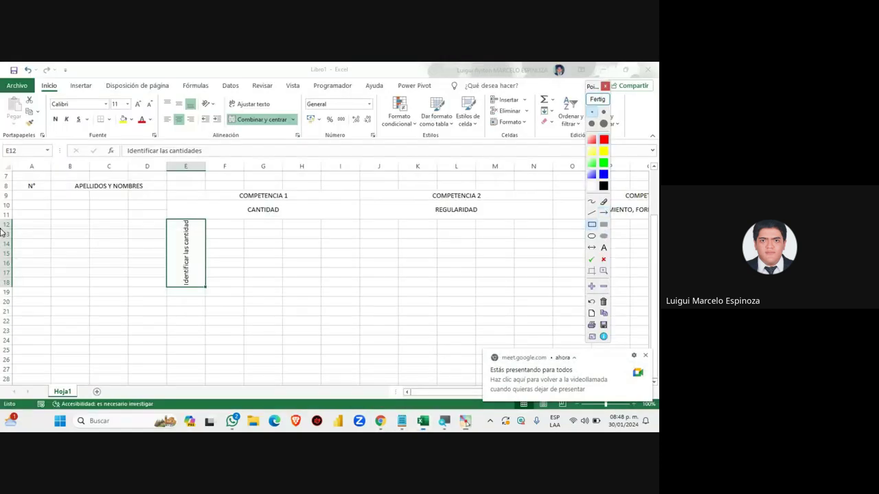
left_click_drag(6, 231, 14, 295)
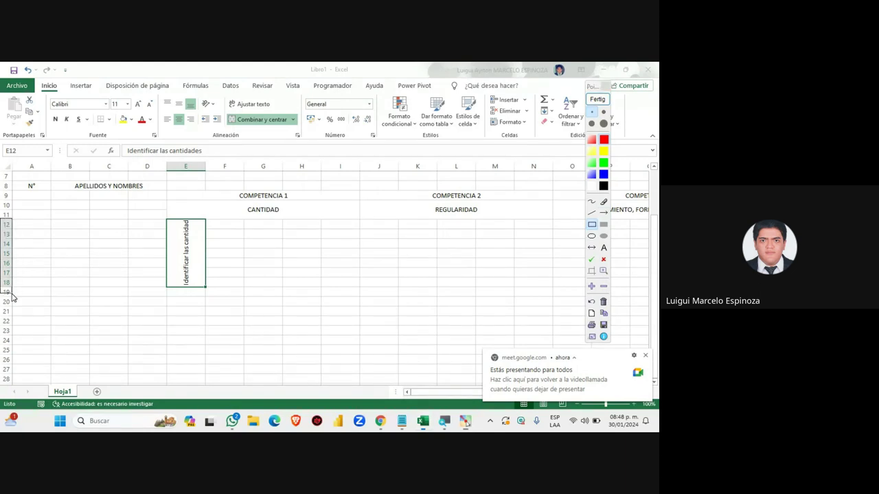
left_click_drag(1, 218, 14, 289)
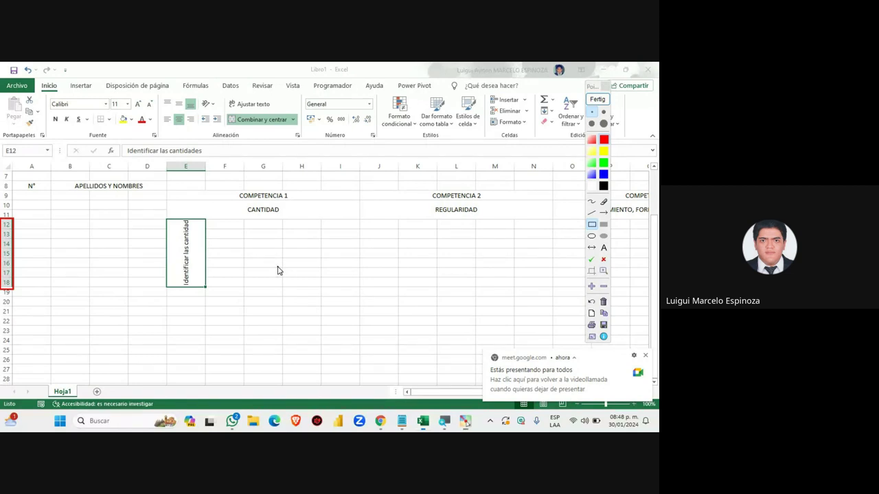
left_click(604, 212)
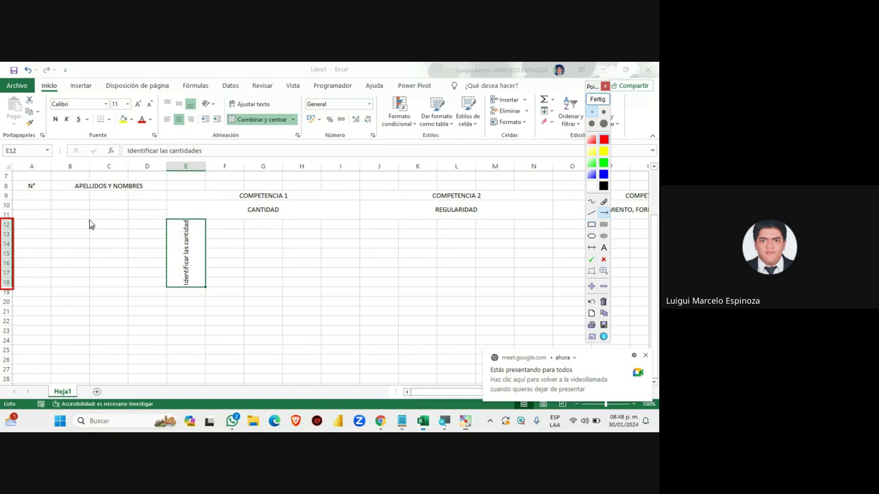
left_click_drag(107, 205, 9, 244)
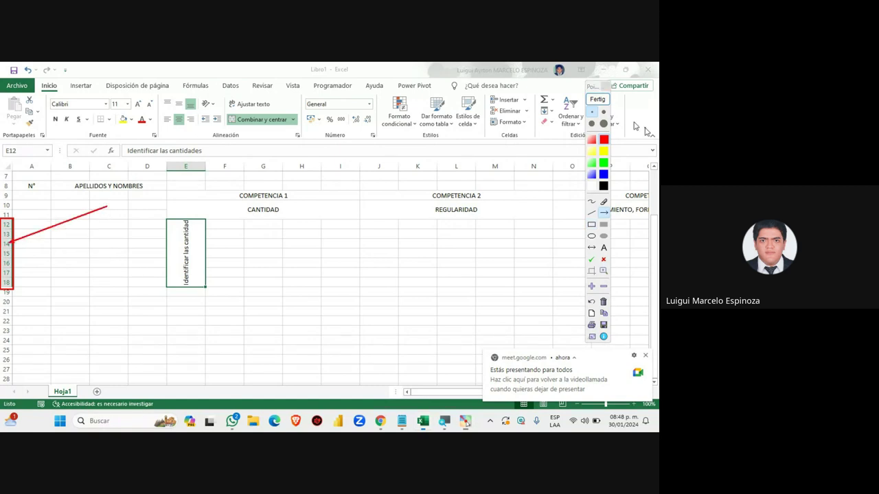
left_click(597, 99)
mouse_move(380, 420)
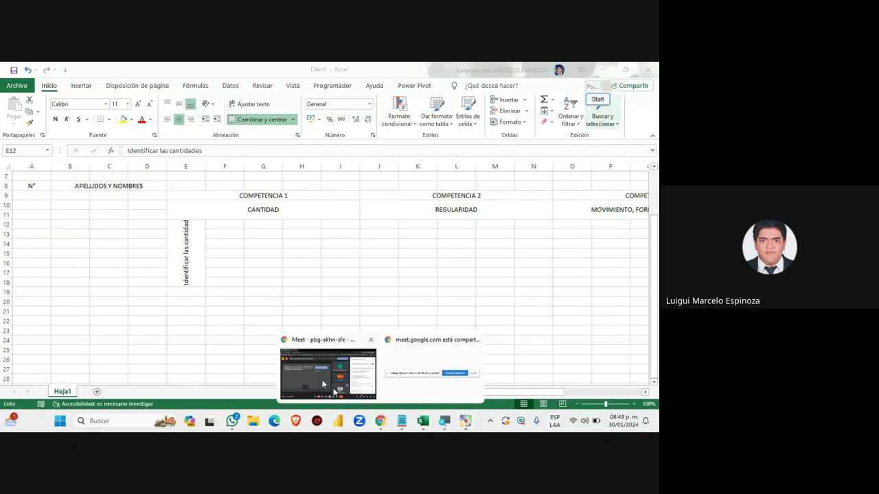
left_click(336, 387)
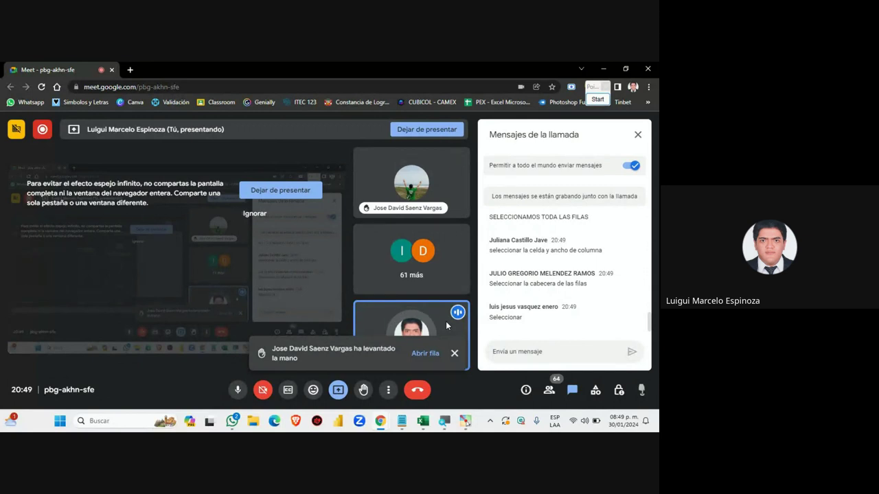
left_click(423, 424)
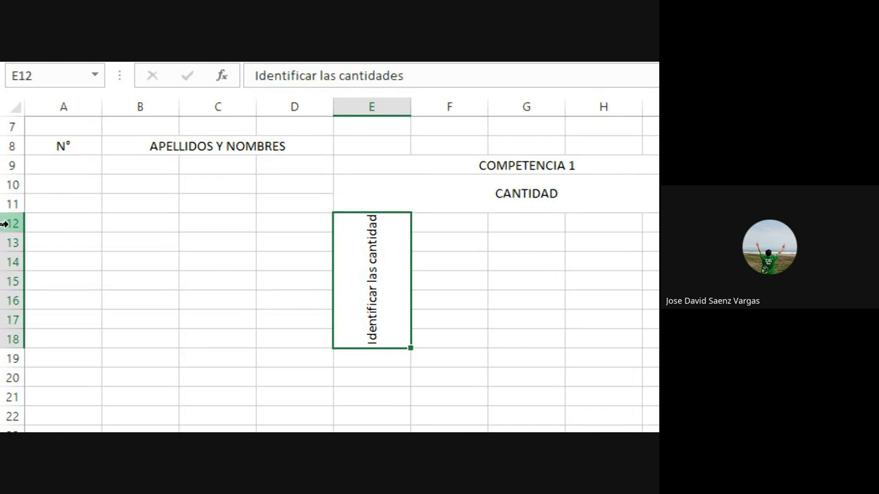
Step: Select whole rows 12 through 18 from the row headers
left_click(4, 224)
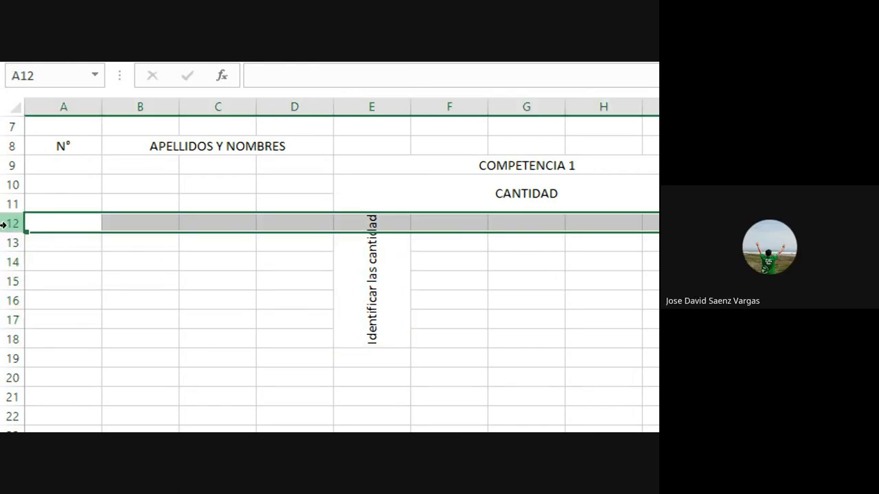
left_click_drag(3, 224, 5, 301)
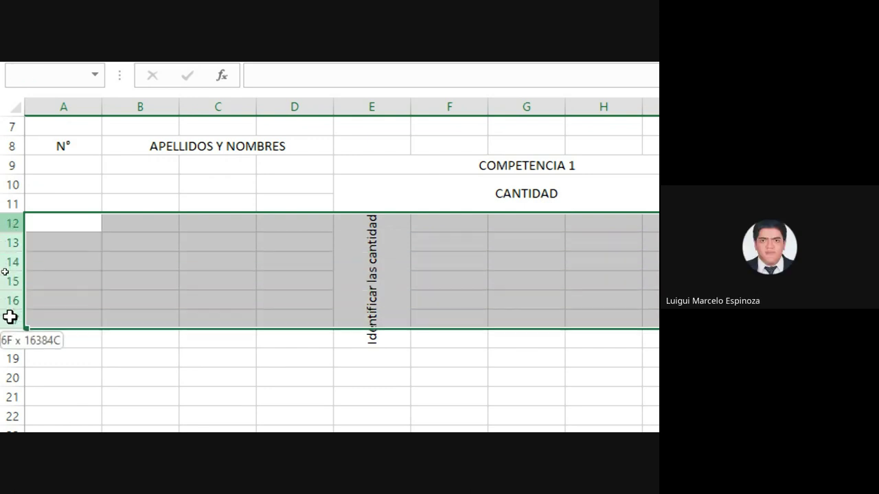
left_click_drag(5, 301, 14, 341)
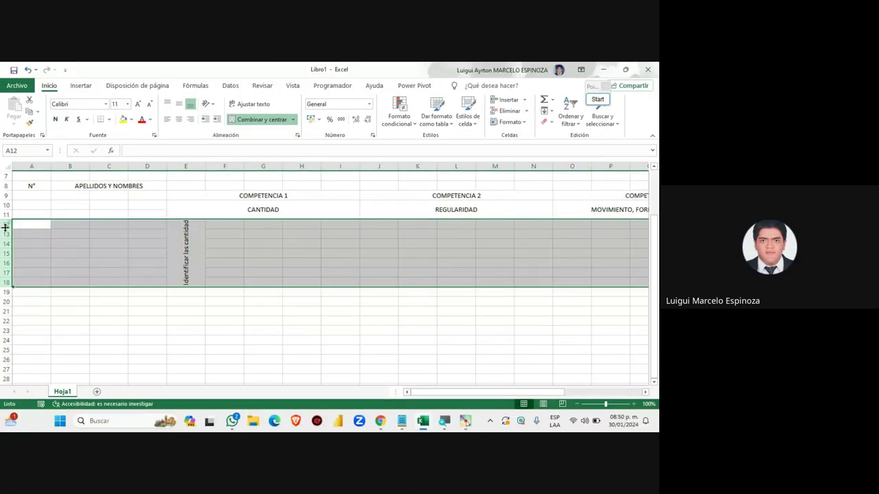
Step: Check the video call a few times, dismissing the screen-sharing notification, and return to the workbook
mouse_move(379, 421)
left_click(315, 371)
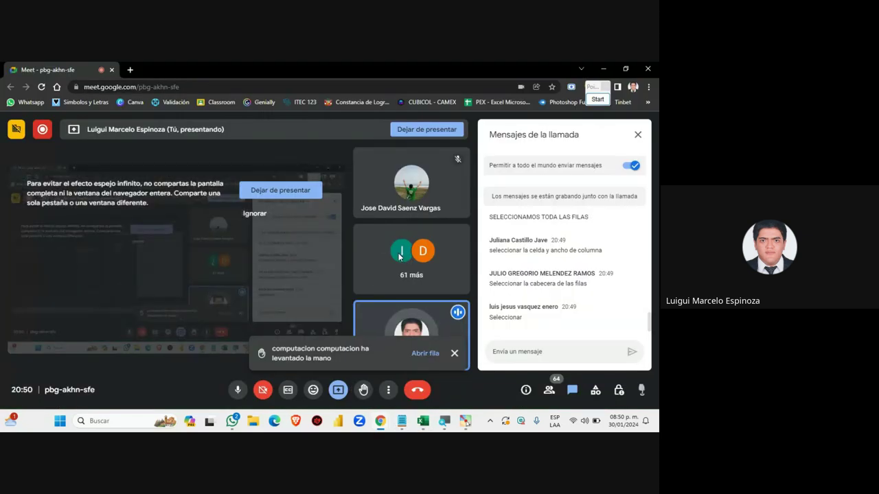
mouse_move(423, 421)
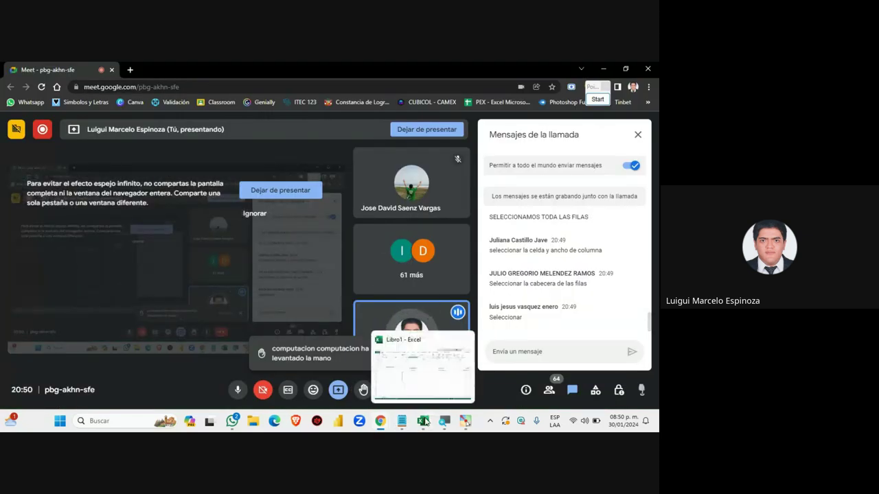
left_click(405, 360)
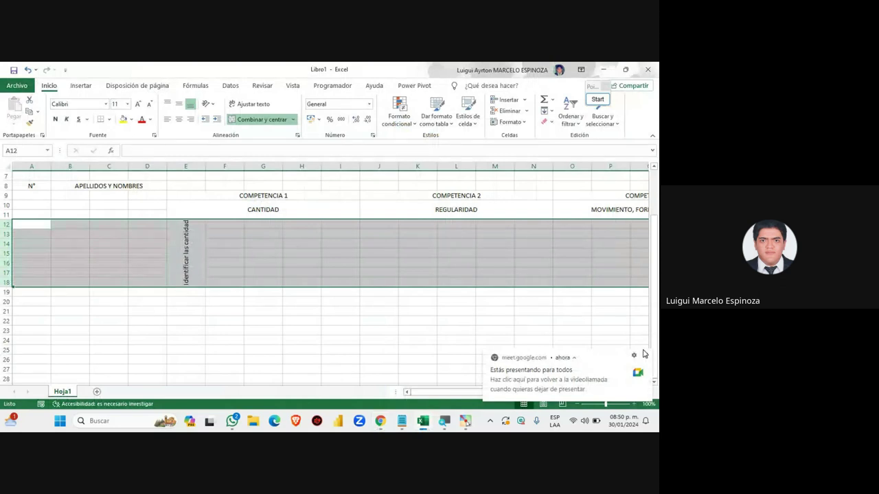
left_click(644, 353)
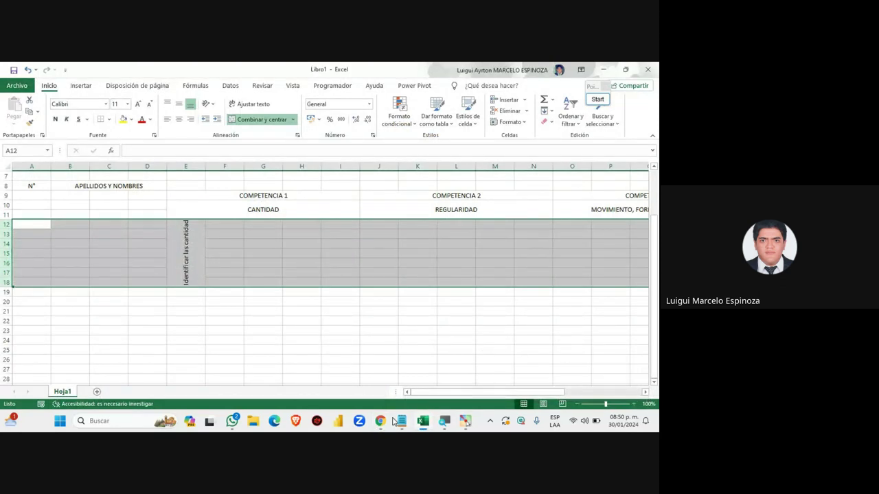
mouse_move(380, 421)
left_click(315, 371)
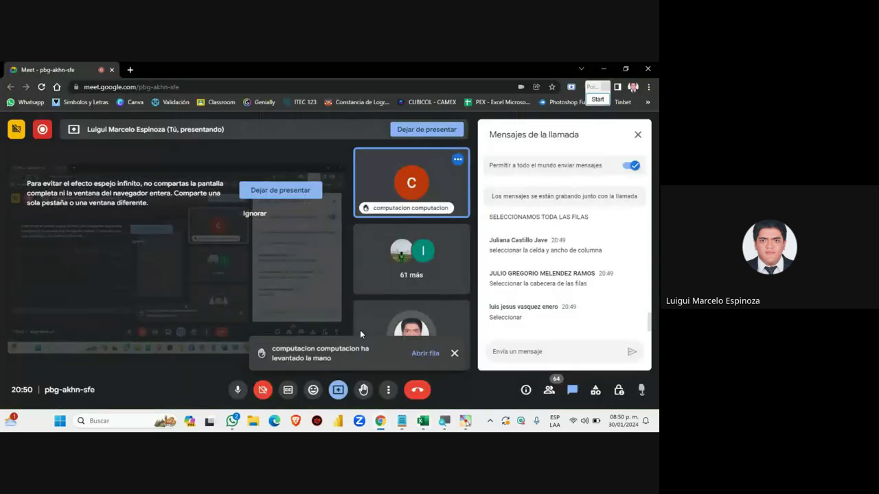
mouse_move(423, 420)
left_click(405, 357)
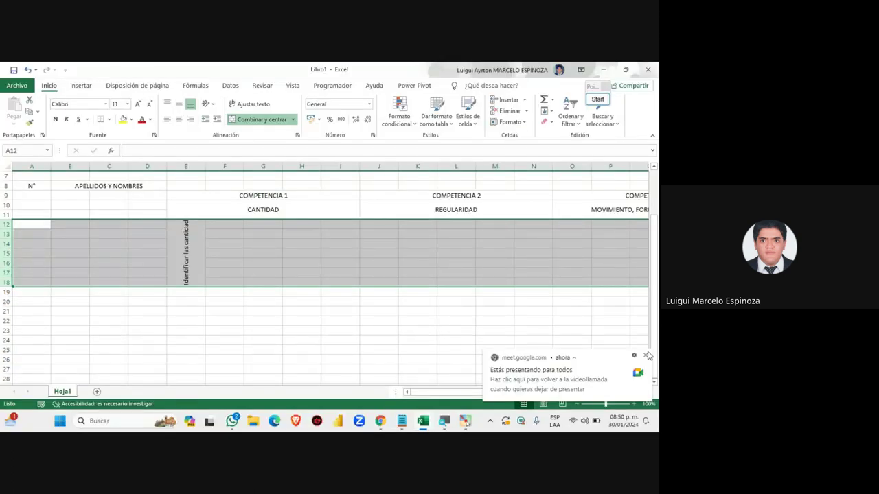
key("XF86AudioRaiseVolume")
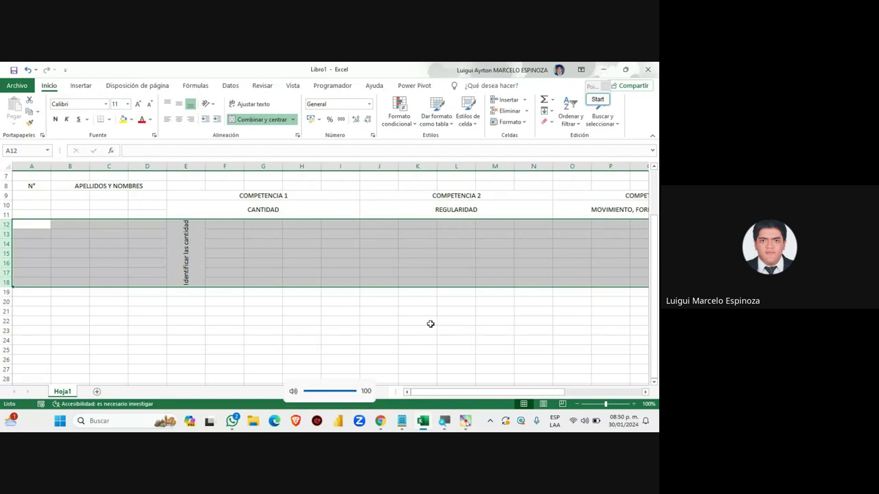
mouse_move(379, 421)
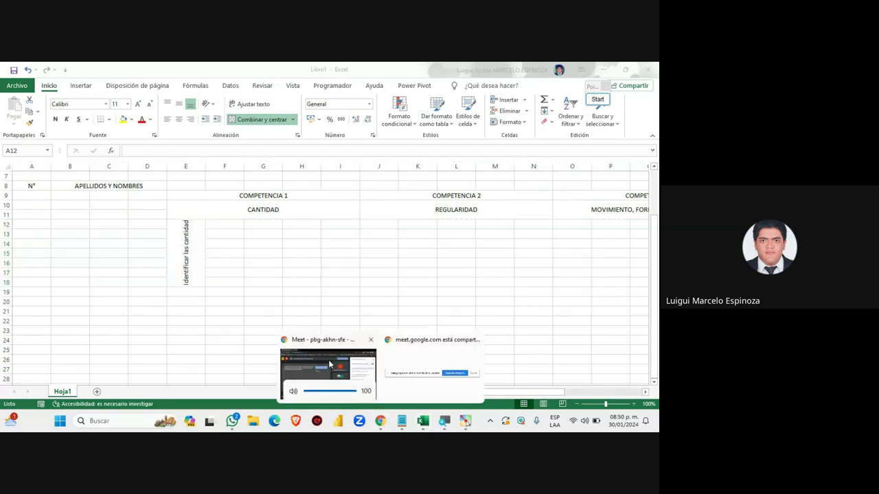
left_click(328, 360)
left_click(423, 421)
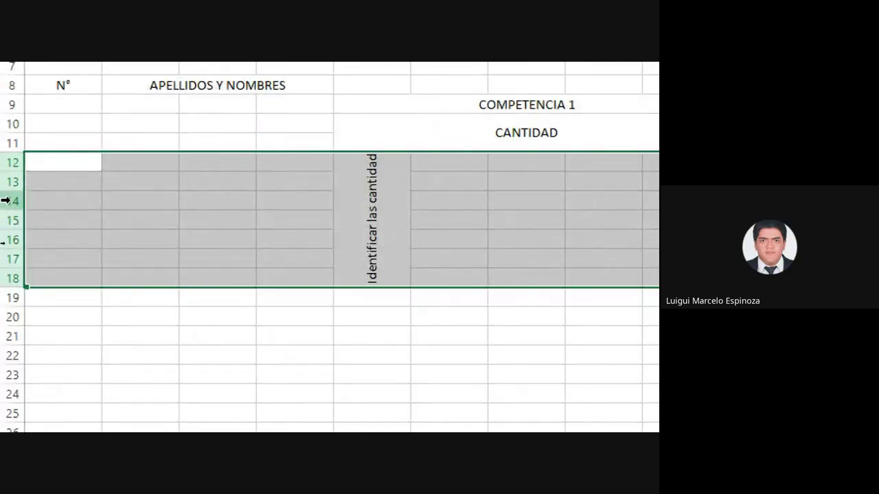
Step: Give rows 12–18 a row height of 20 through Alto de fila
right_click(3, 163)
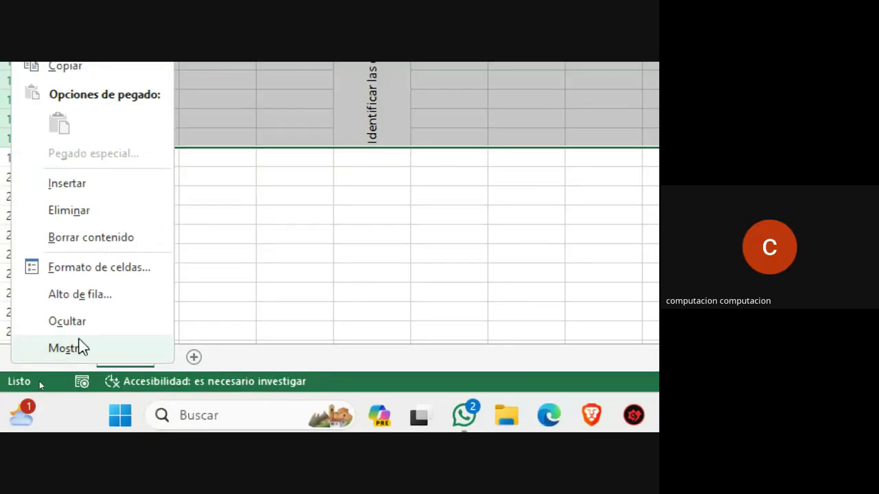
left_click(79, 295)
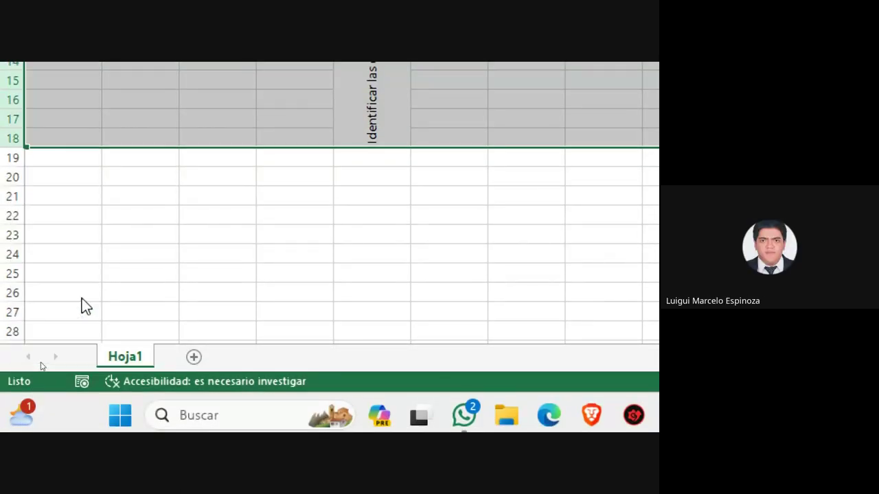
left_click_drag(96, 285, 127, 95)
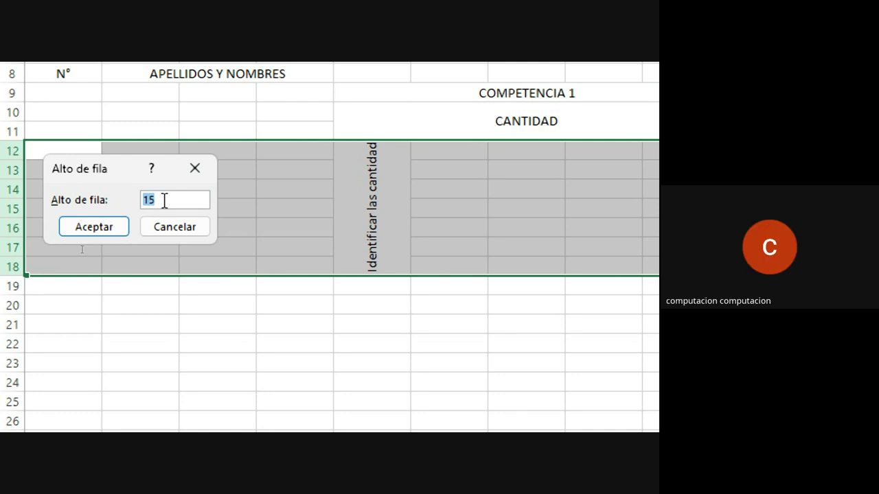
type("20")
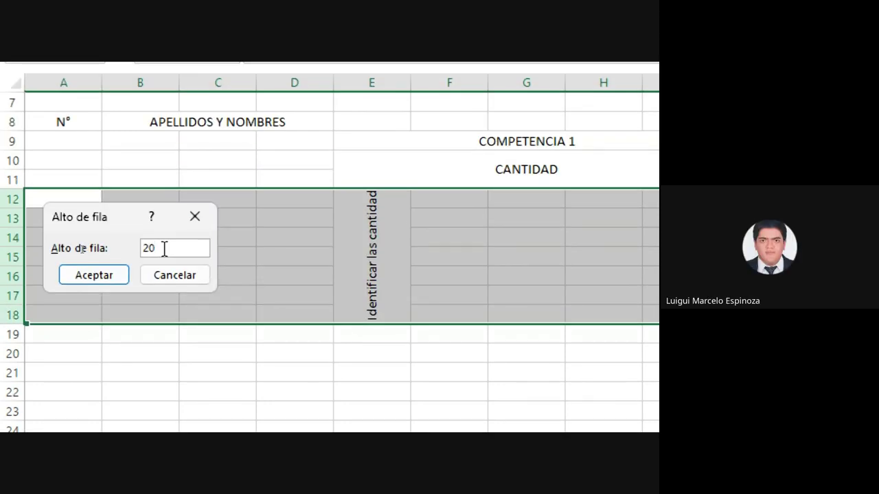
left_click(99, 277)
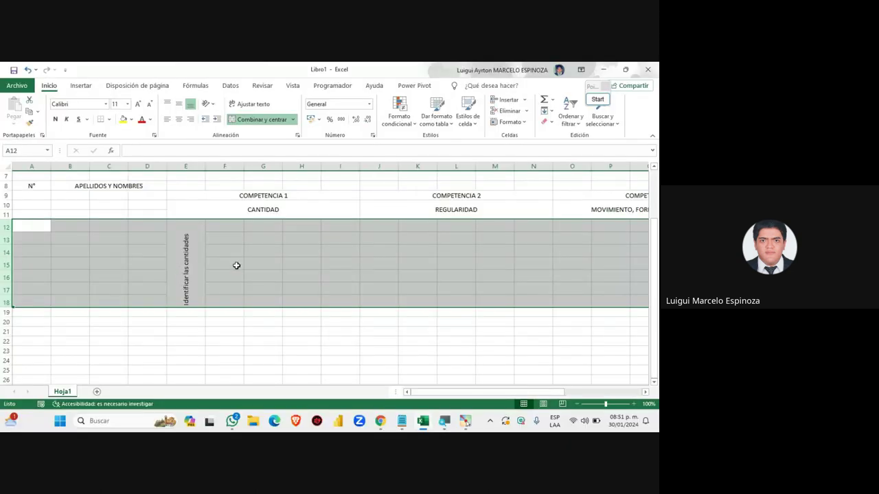
left_click(381, 420)
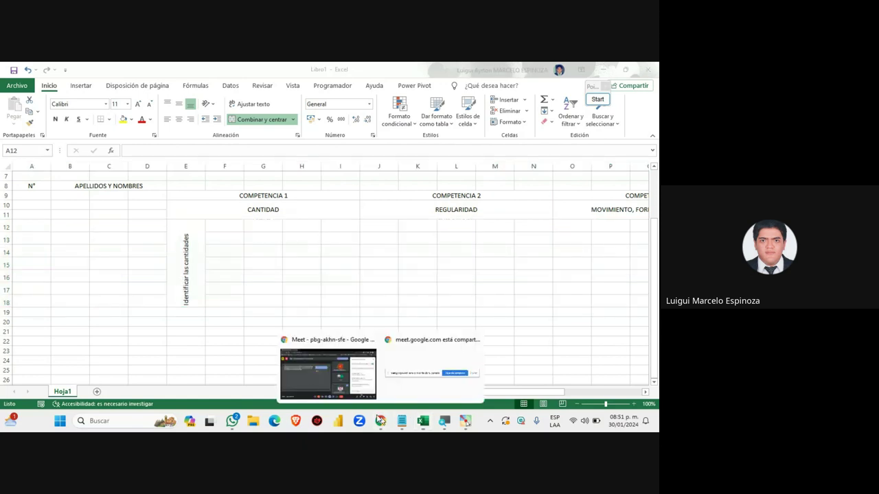
left_click(338, 378)
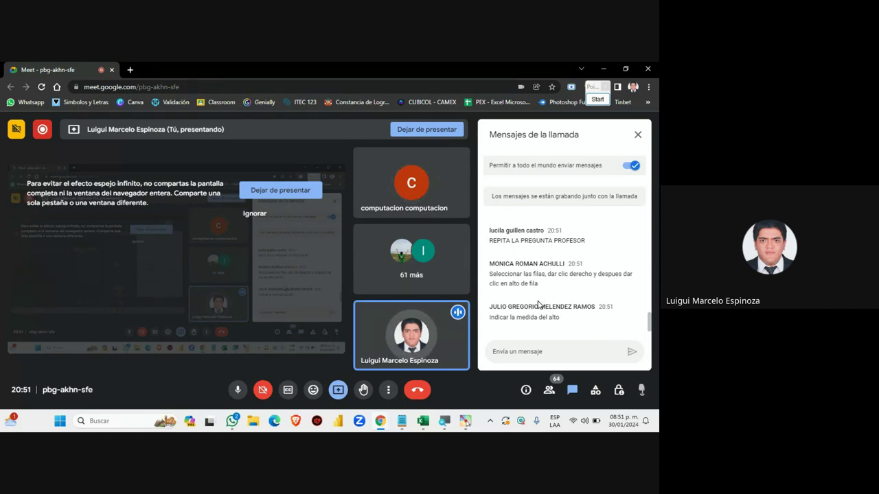
scroll(540, 304, "up", 1)
scroll(508, 302, "up", 1)
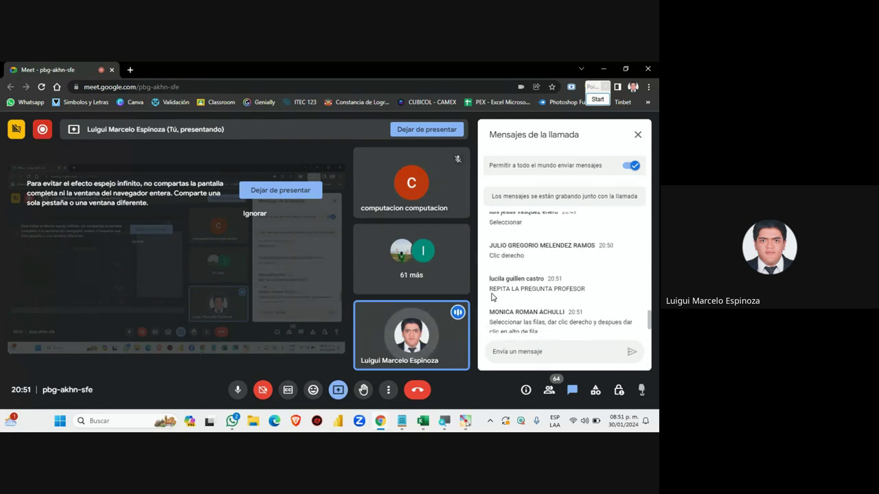
mouse_move(444, 420)
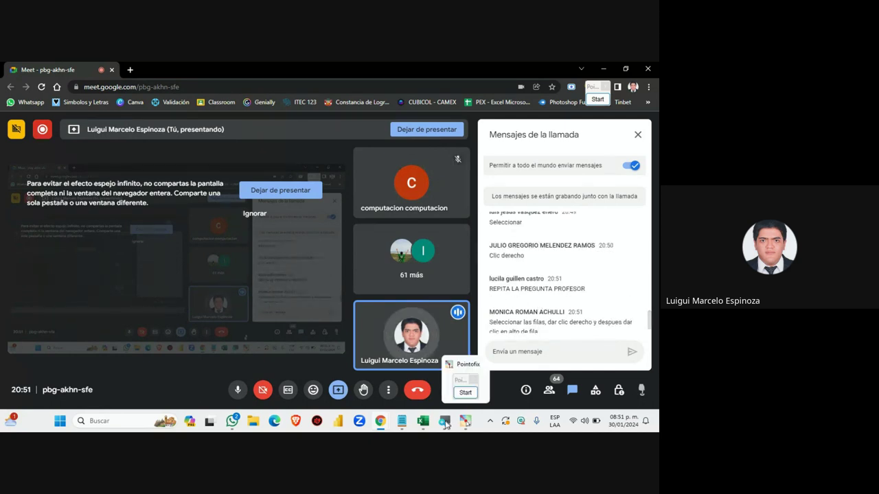
left_click(423, 427)
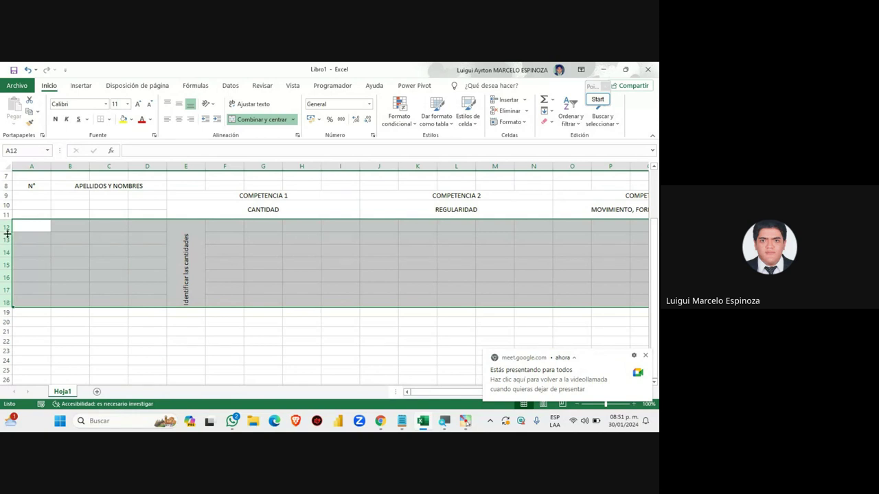
left_click_drag(6, 227, 6, 303)
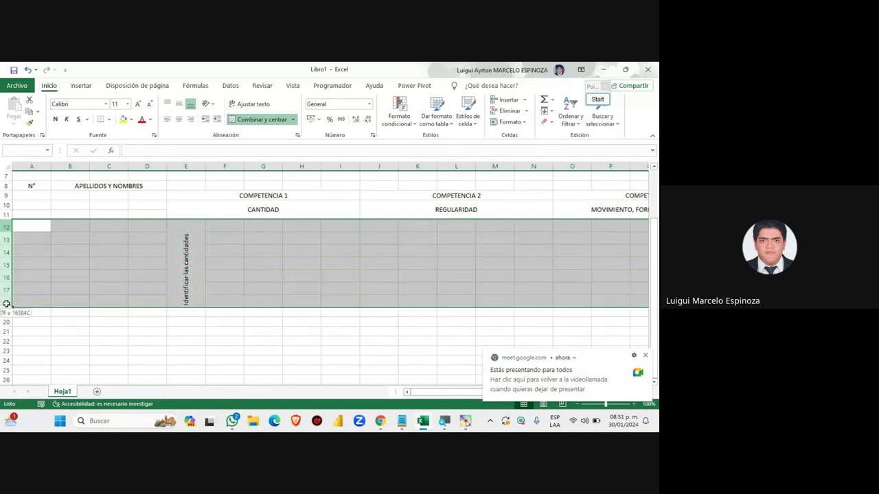
right_click(6, 255)
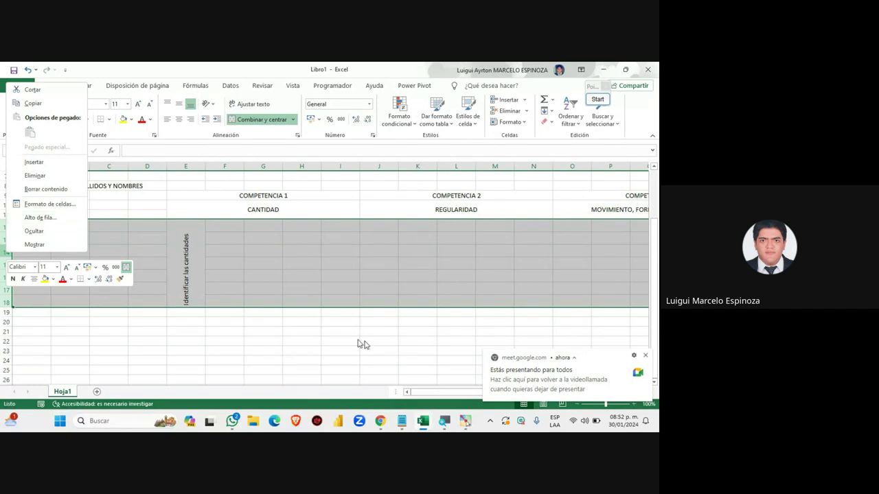
left_click(375, 411)
left_click(352, 371)
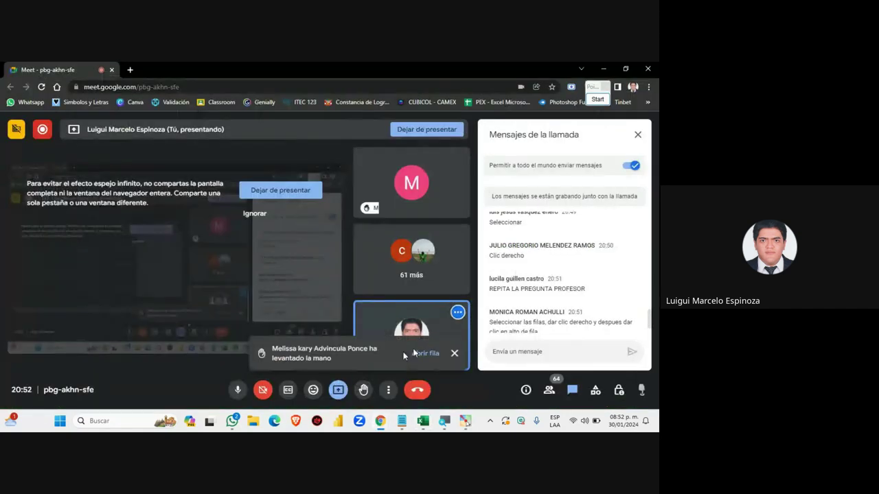
scroll(559, 299, "down", 3)
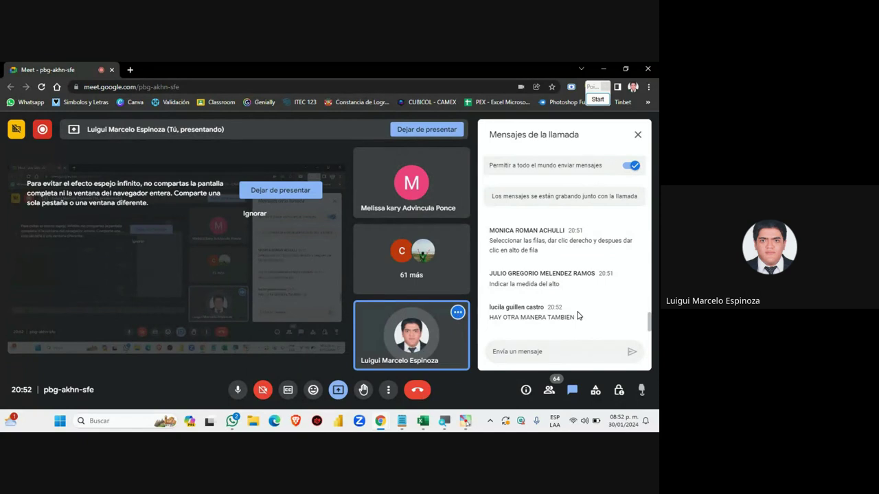
left_click(423, 421)
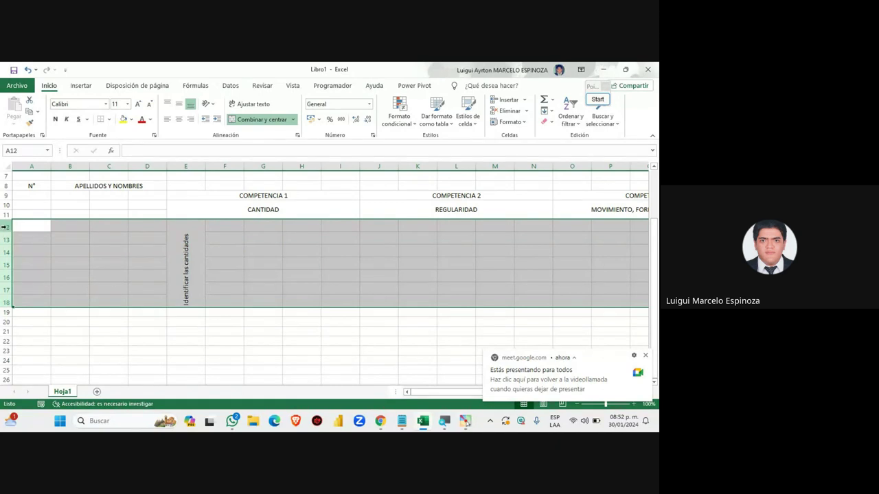
right_click(7, 229)
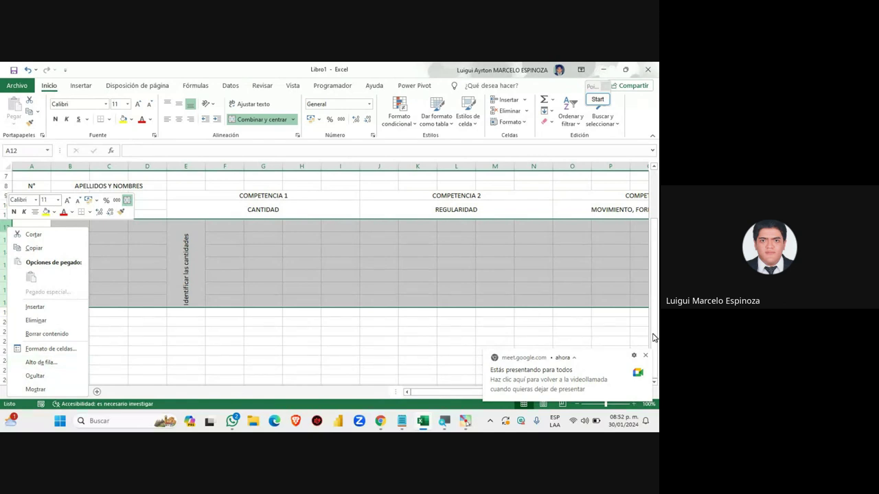
left_click(647, 357)
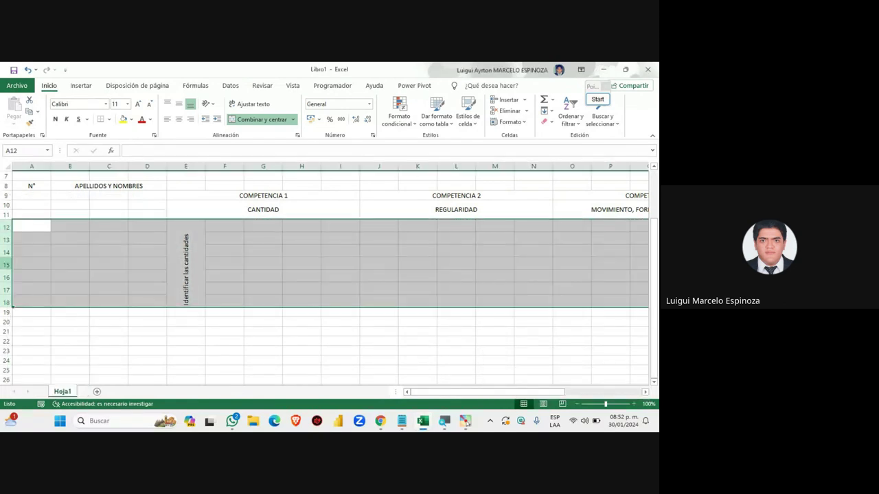
Step: Drag the row border to even out rows 12–18 slightly taller, undoing a misstep, then select E12
left_click_drag(7, 234, 7, 236)
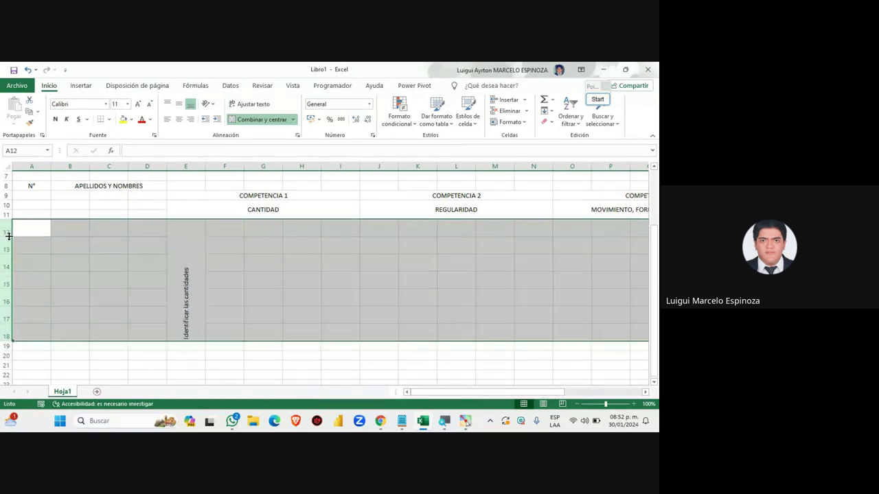
left_click(7, 241)
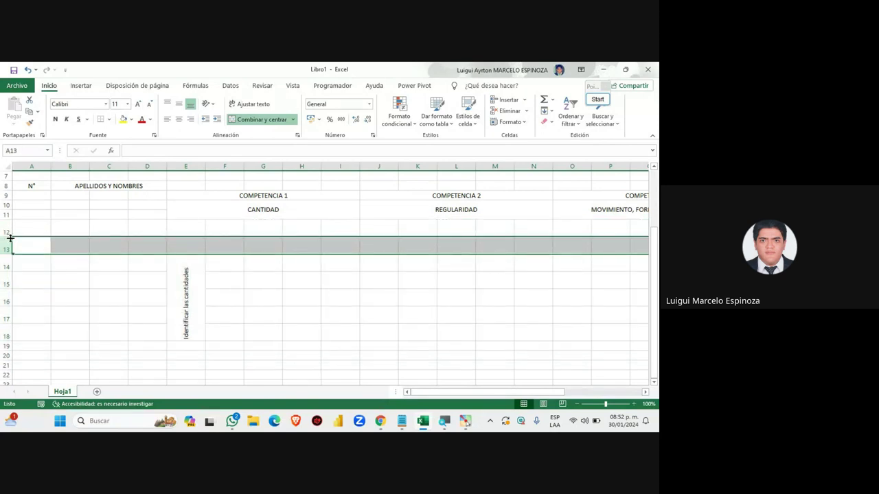
key("ctrl+z")
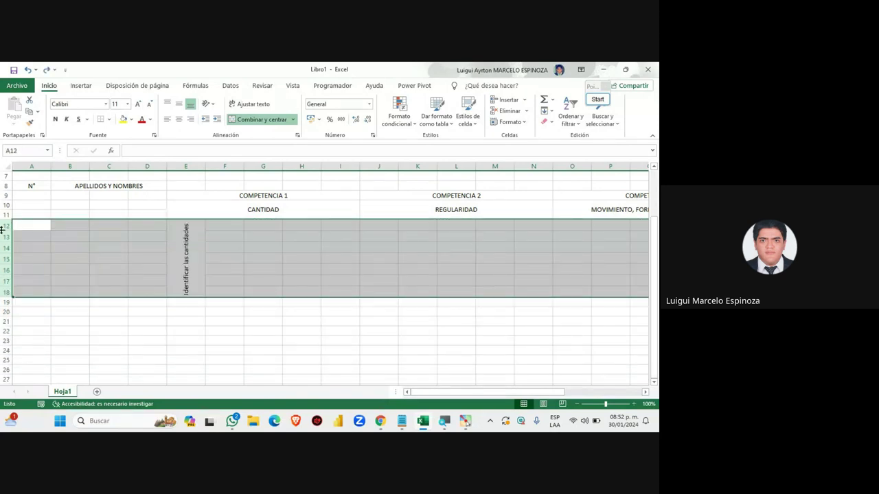
left_click_drag(4, 230, 7, 236)
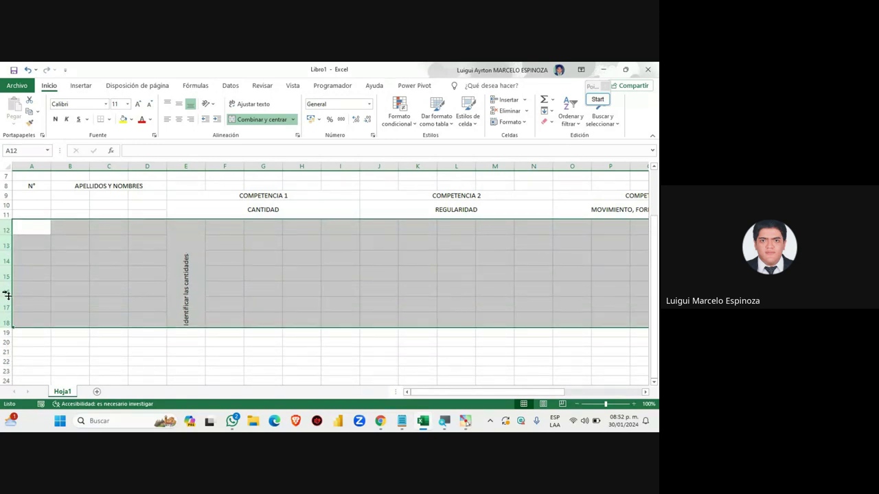
left_click_drag(7, 236, 7, 235)
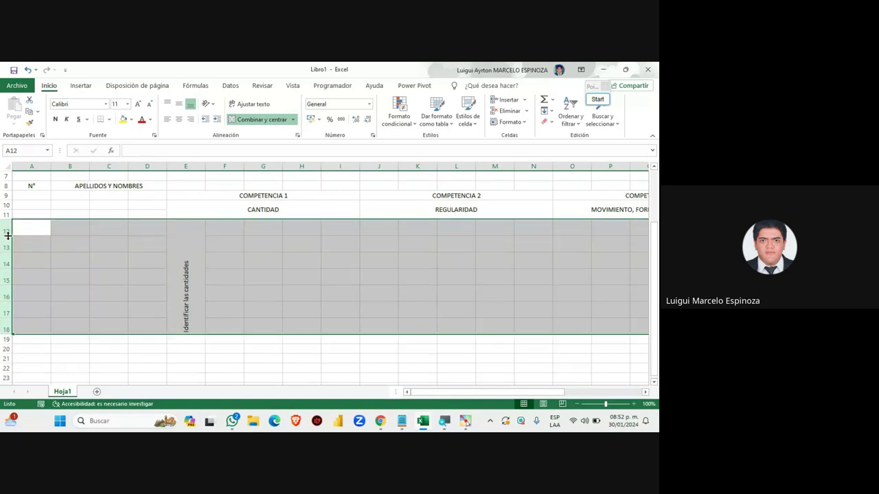
left_click_drag(8, 235, 8, 232)
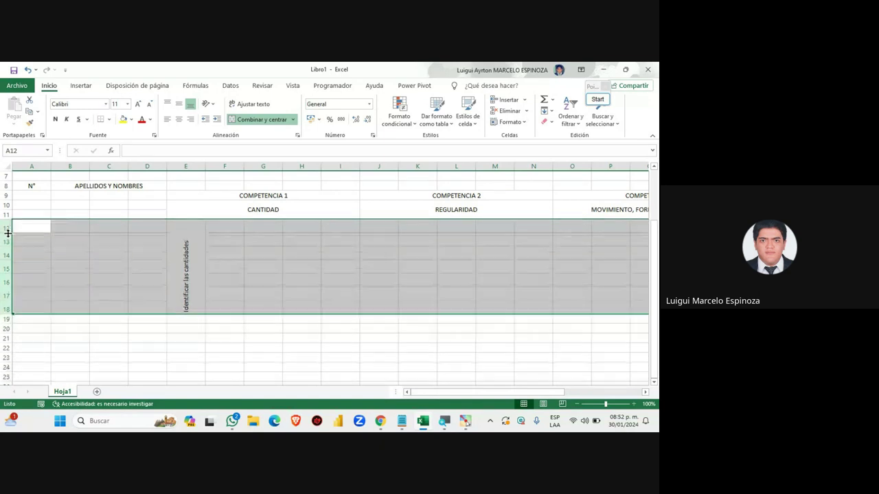
left_click(193, 250)
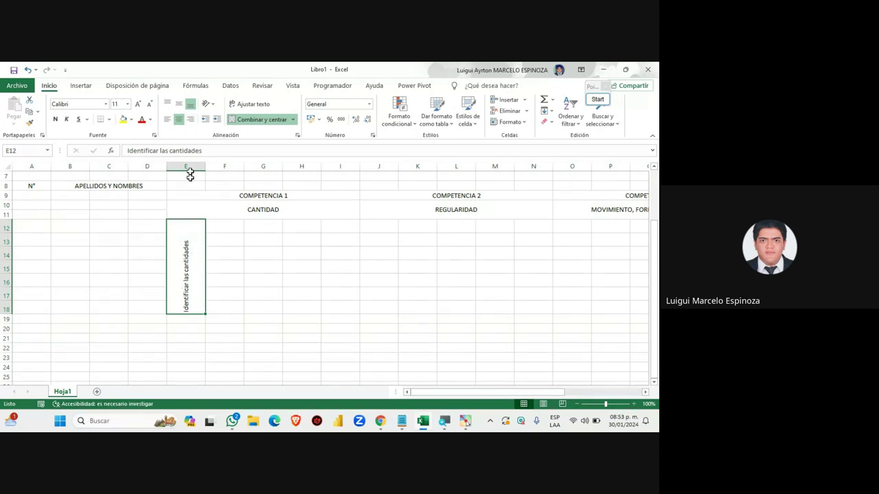
Step: Center 'Identificar las cantidades' vertically in E12:E18 and dismiss the presenting notification
left_click(178, 104)
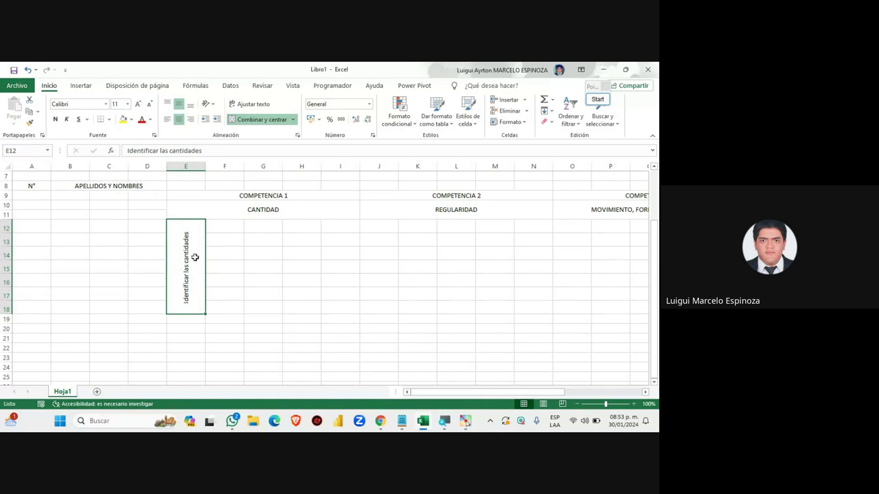
mouse_move(380, 420)
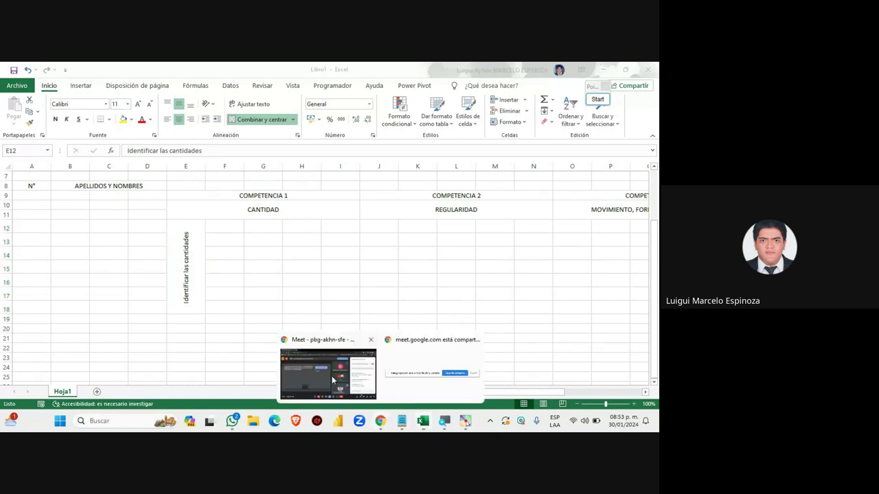
left_click(327, 370)
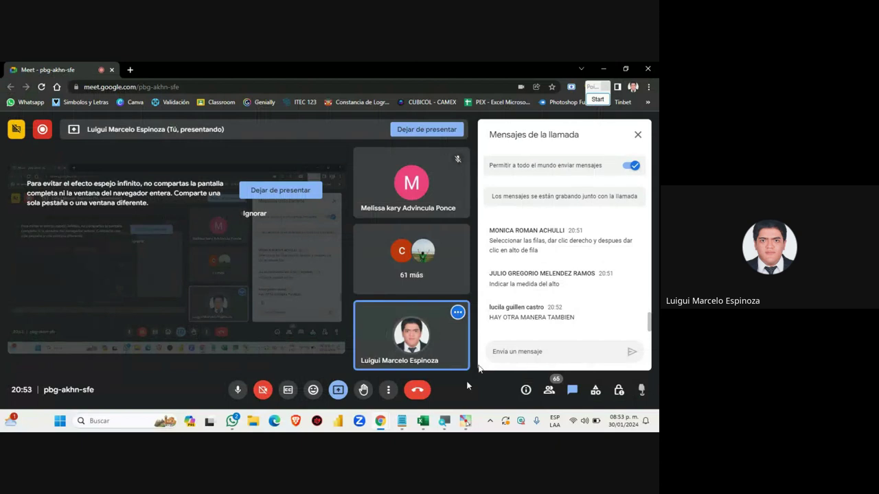
mouse_move(422, 420)
left_click(405, 344)
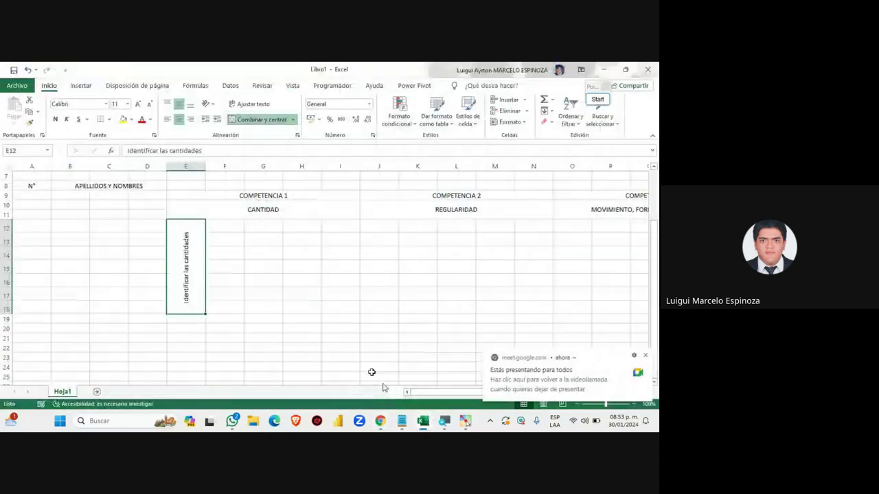
left_click(645, 356)
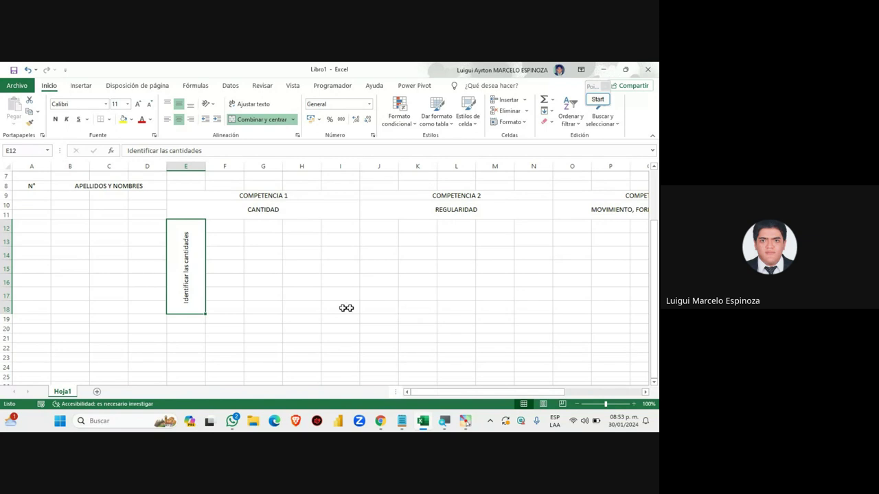
Step: Zoom the sheet out to show all four COMPETENCIA headings
left_click(646, 393)
left_click(646, 392)
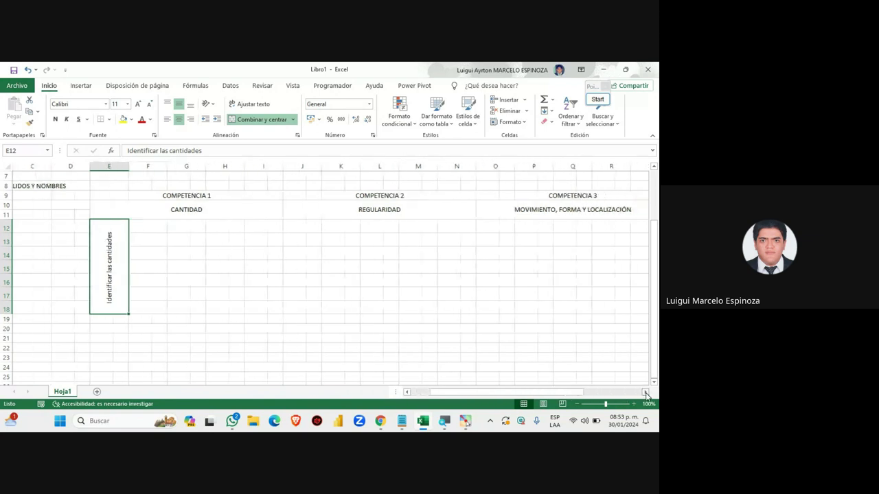
left_click(643, 392)
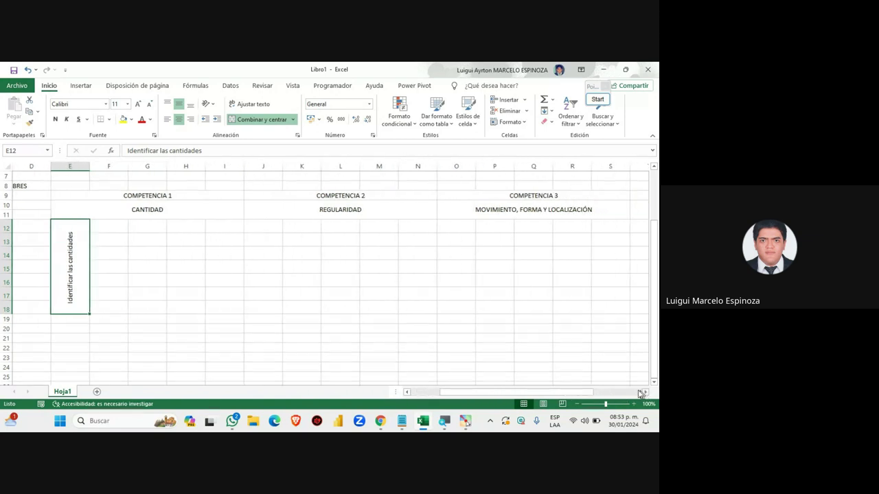
left_click(576, 404)
left_click(576, 405)
left_click(576, 404)
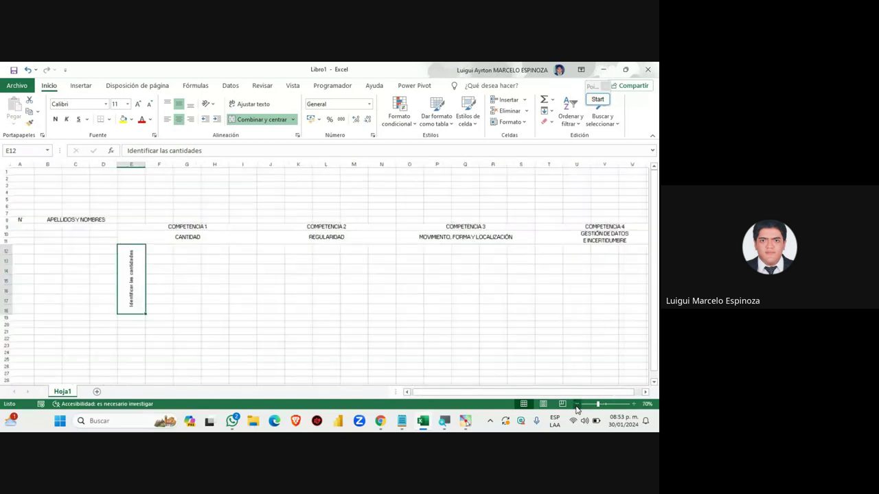
left_click(576, 404)
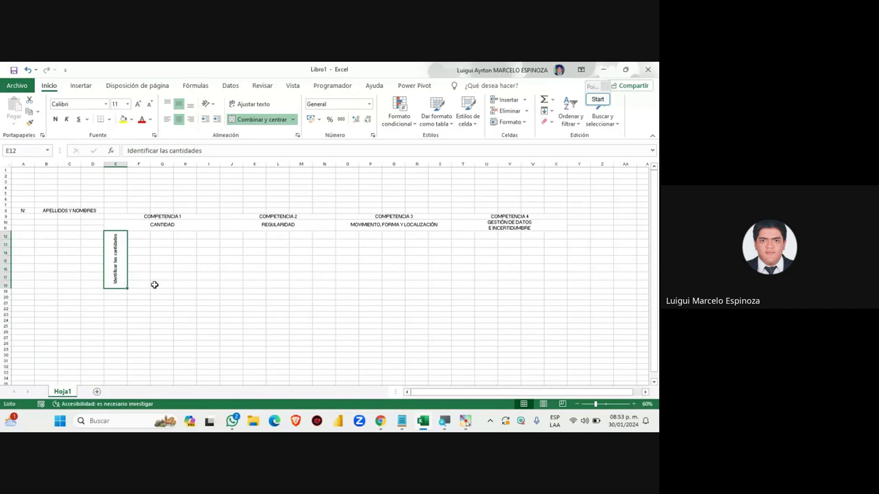
Step: Check the Meet call, return to the Excel grade sheet and dismiss the sharing notification
left_click(383, 420)
left_click(348, 381)
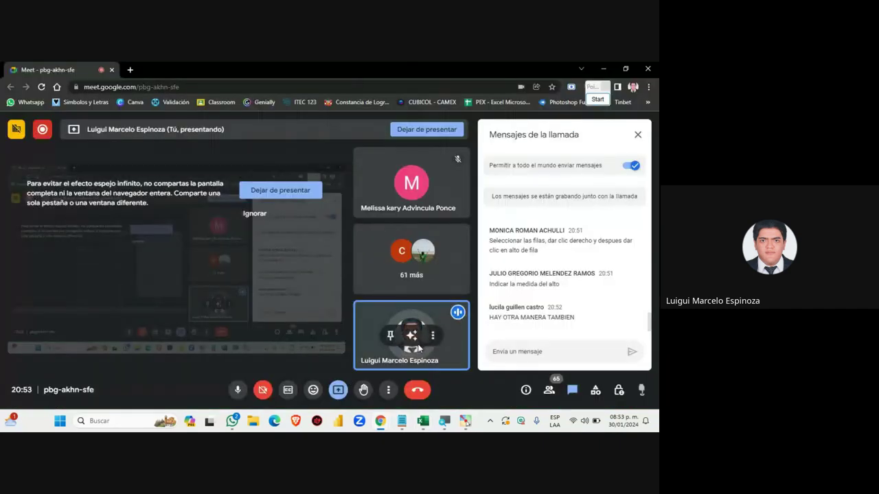
left_click(423, 423)
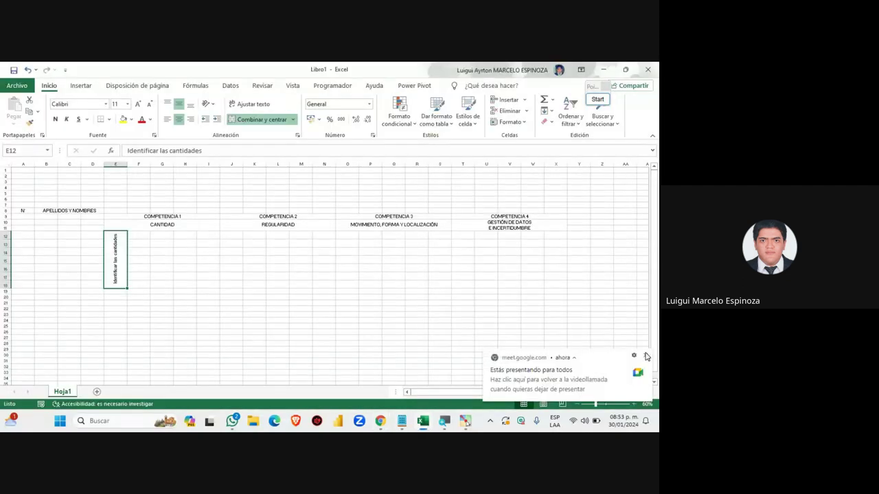
left_click(646, 356)
left_click(639, 404)
left_click(639, 404)
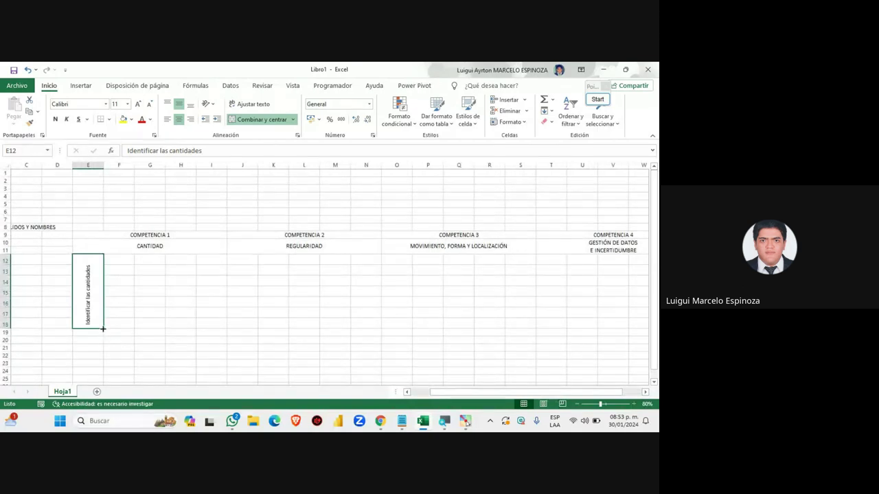
Step: Try copying the vertical label rightward, then center the vertical text within its cell
left_click_drag(103, 329, 499, 318)
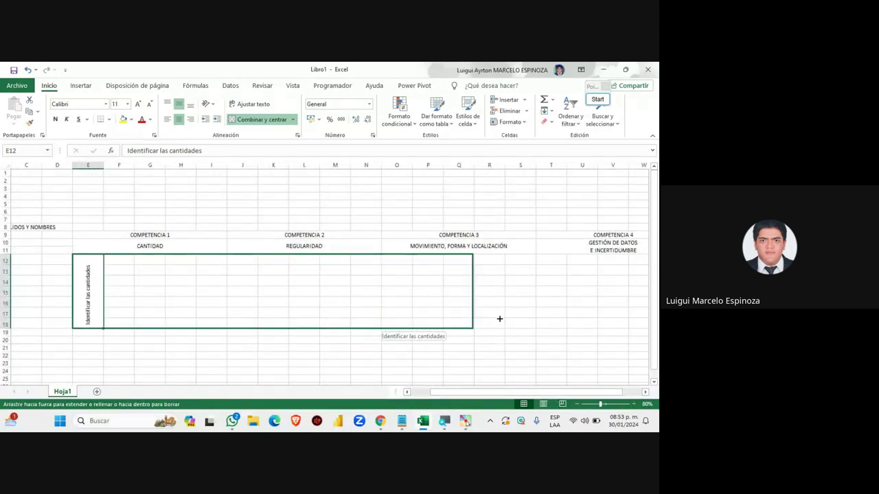
left_click_drag(499, 319, 167, 325)
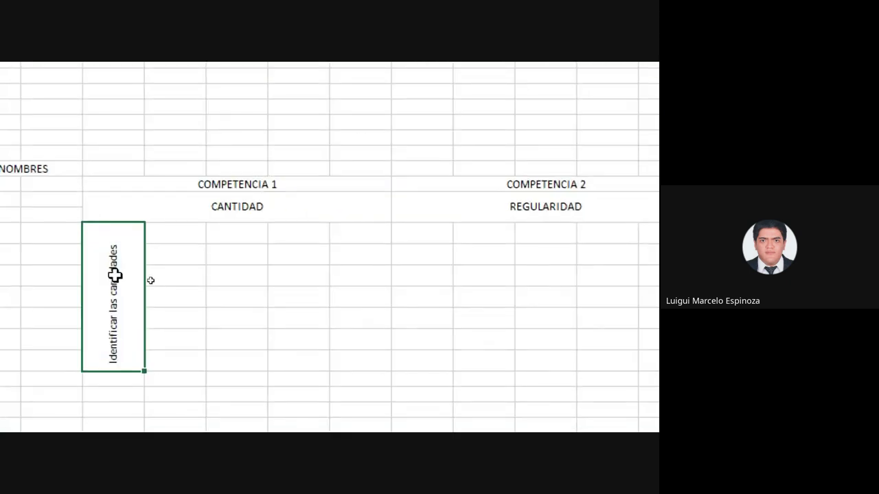
left_click(176, 104)
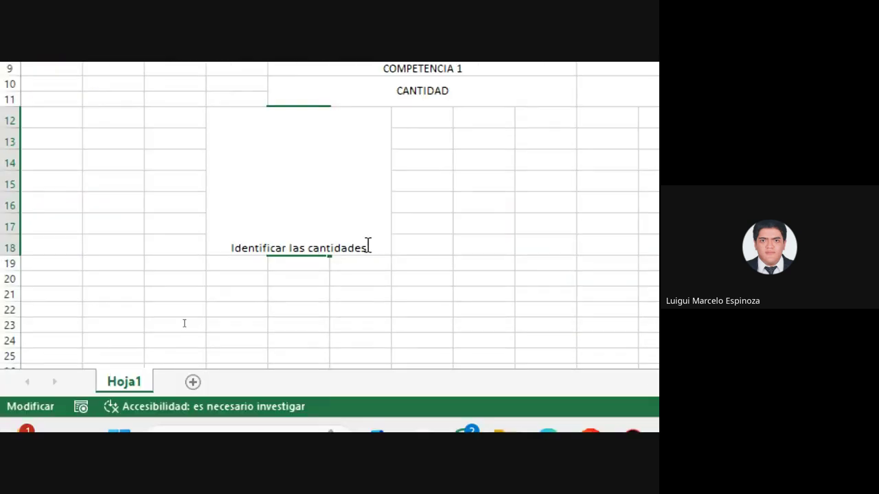
left_click(442, 261)
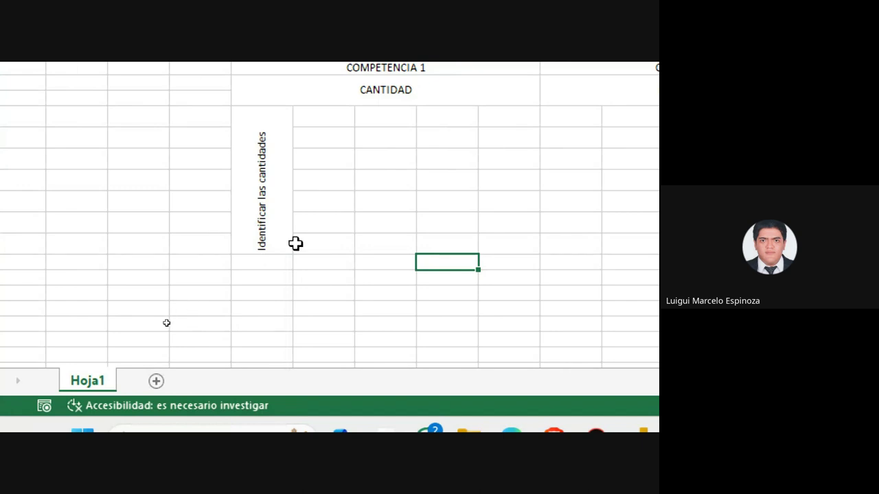
Step: Set rows 12–18 to height 21.00 and reselect the merged cell E12:E18
left_click_drag(11, 118, 11, 246)
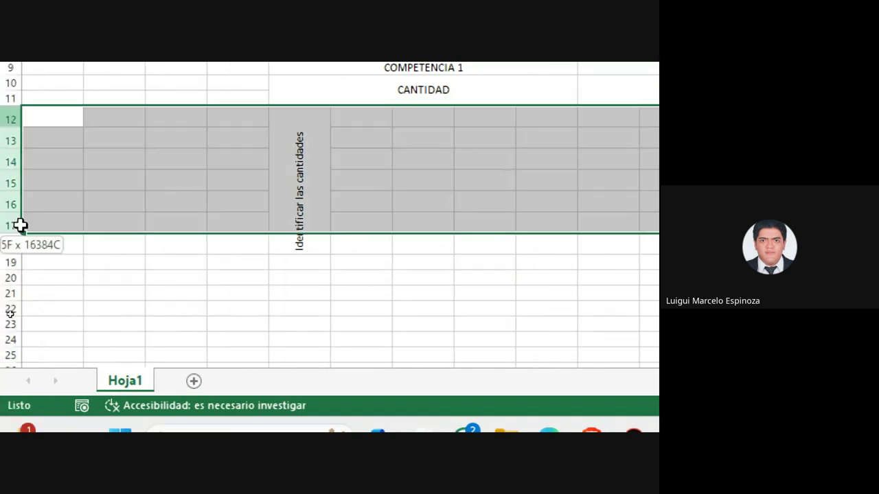
left_click_drag(9, 128, 9, 130)
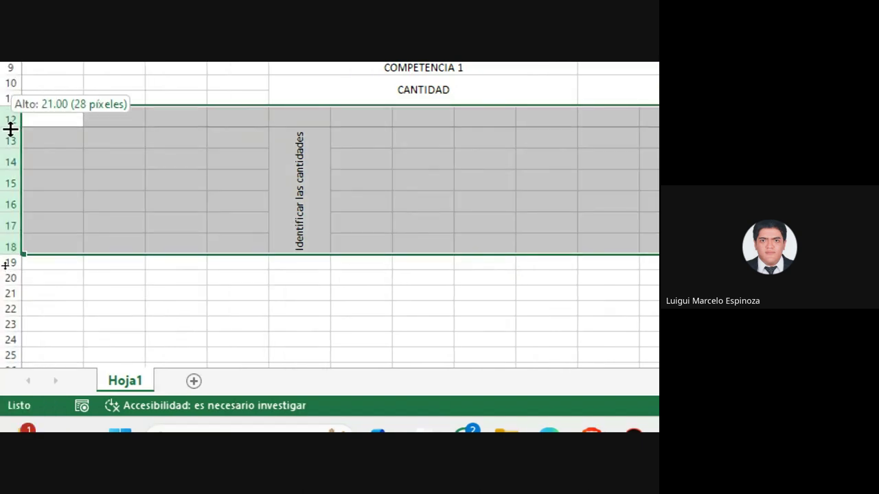
left_click(320, 197)
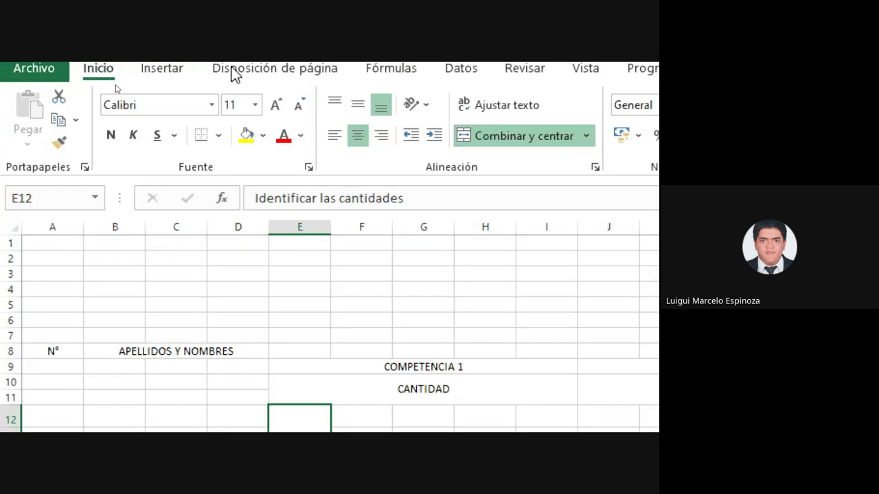
left_click(350, 237)
left_click(300, 193)
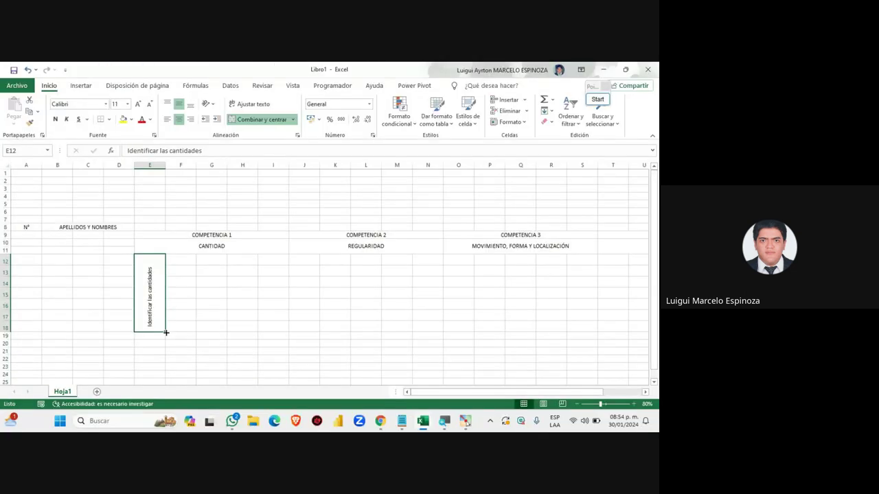
Step: Fill the vertical E12:E18 label rightward across columns F through X, scrolling to COMPETENCIA 4
left_click_drag(166, 332, 589, 328)
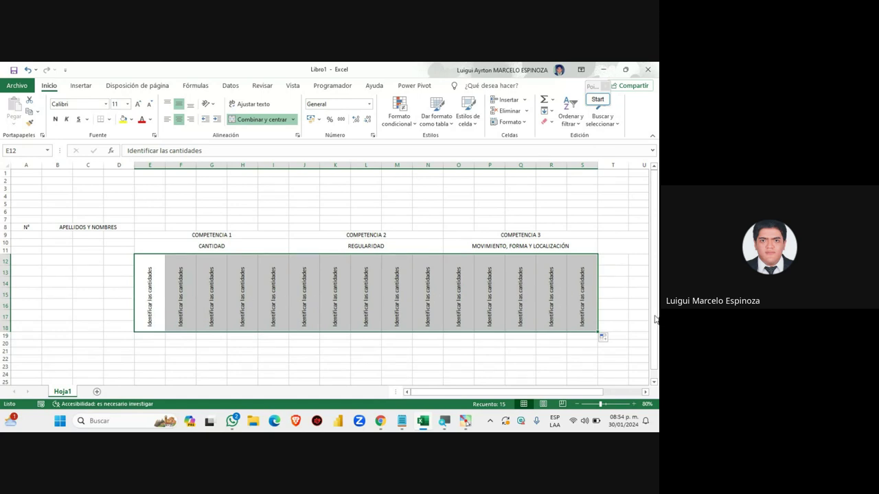
left_click(646, 392)
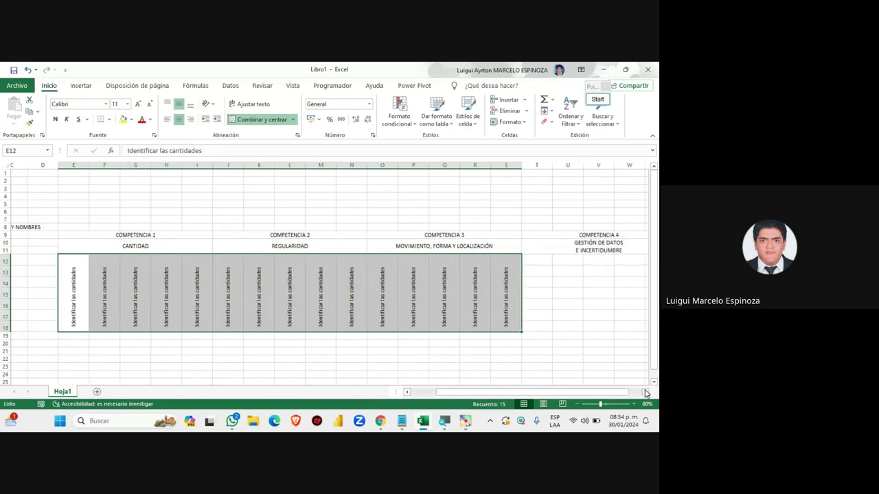
left_click_drag(444, 332, 597, 332)
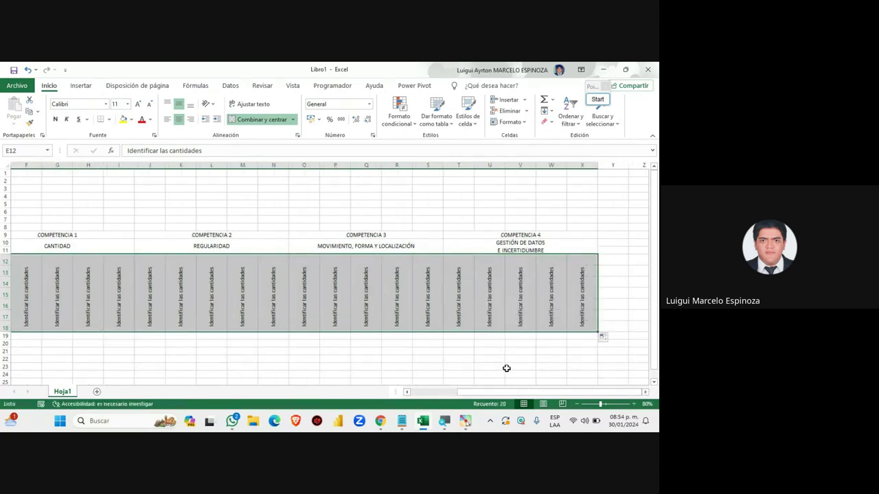
left_click_drag(525, 392, 506, 393)
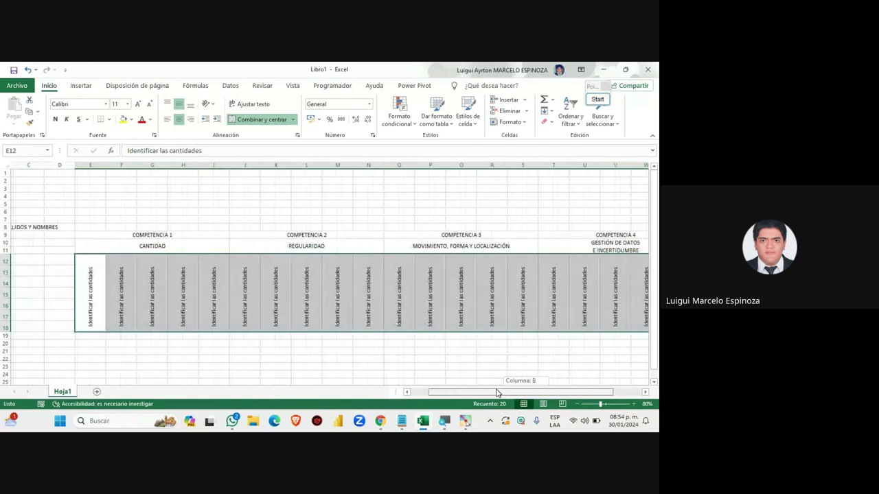
left_click(343, 377)
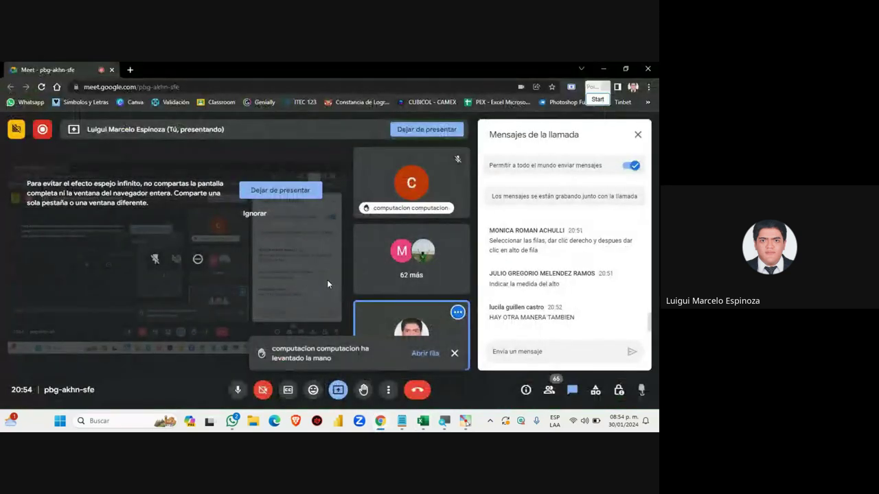
mouse_move(422, 421)
left_click(415, 374)
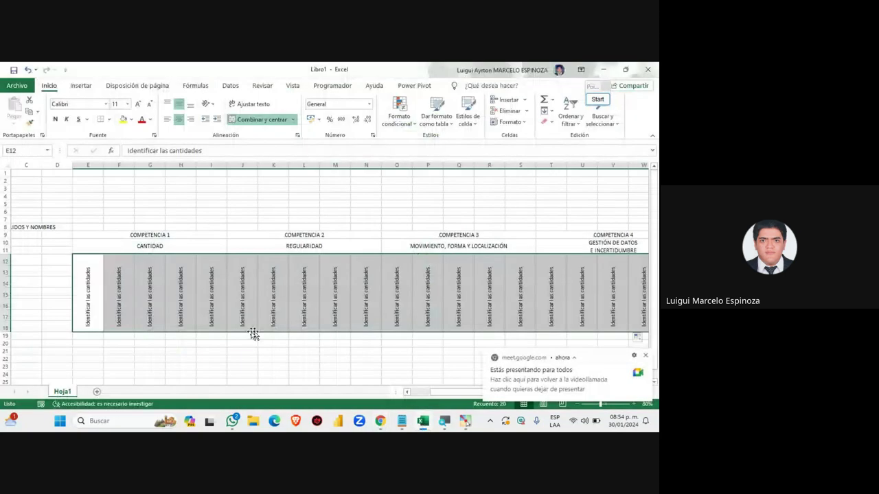
left_click(88, 283)
left_click(115, 277)
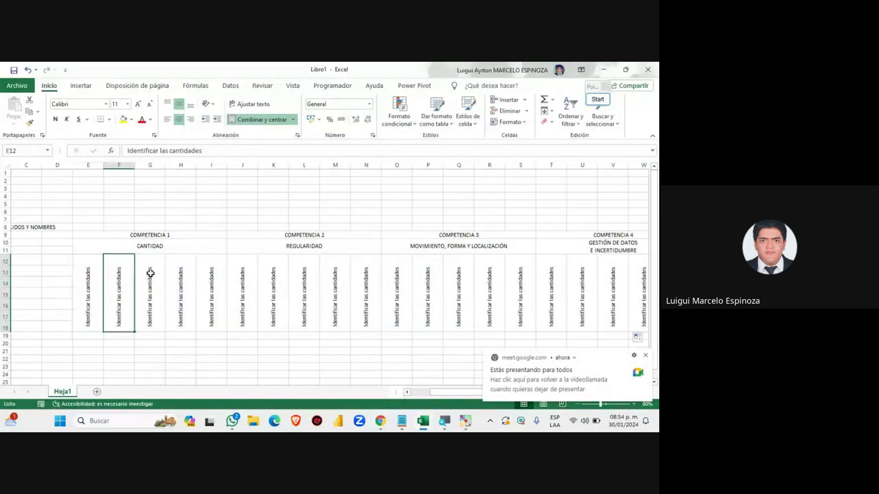
left_click(151, 273)
left_click(175, 273)
left_click(221, 275)
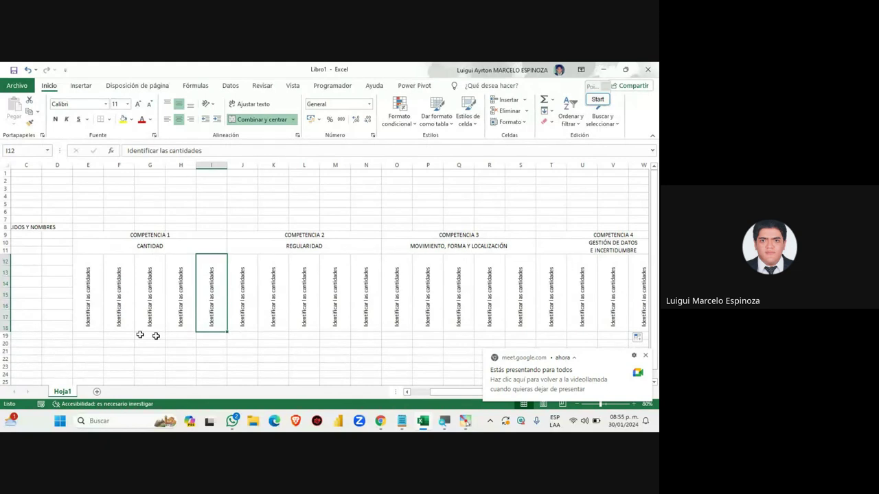
left_click(380, 421)
left_click(350, 382)
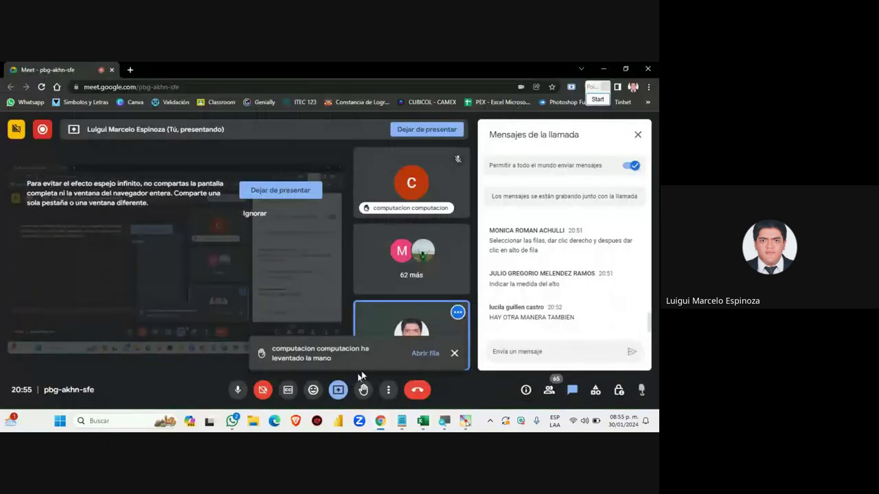
mouse_move(422, 420)
left_click(368, 373)
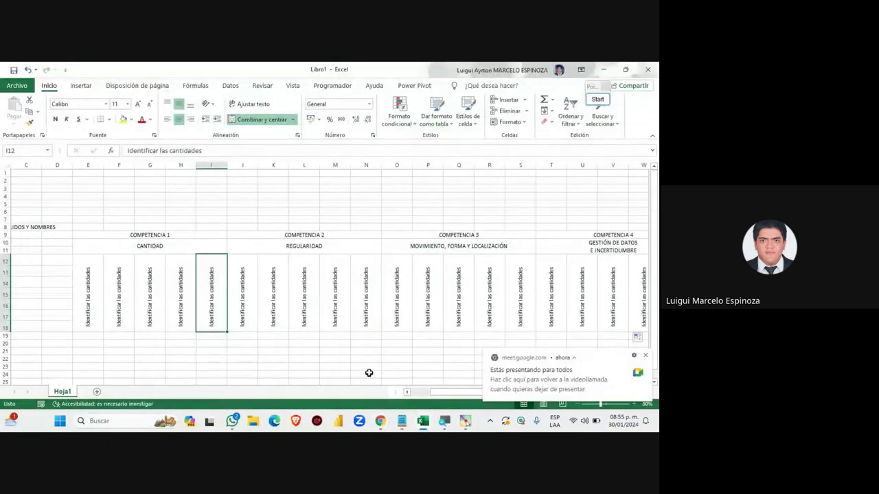
left_click(646, 356)
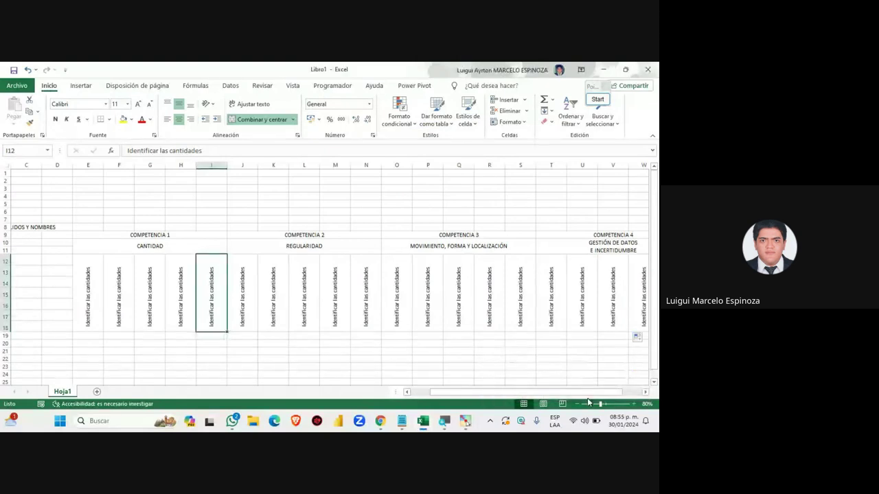
left_click_drag(580, 395, 590, 395)
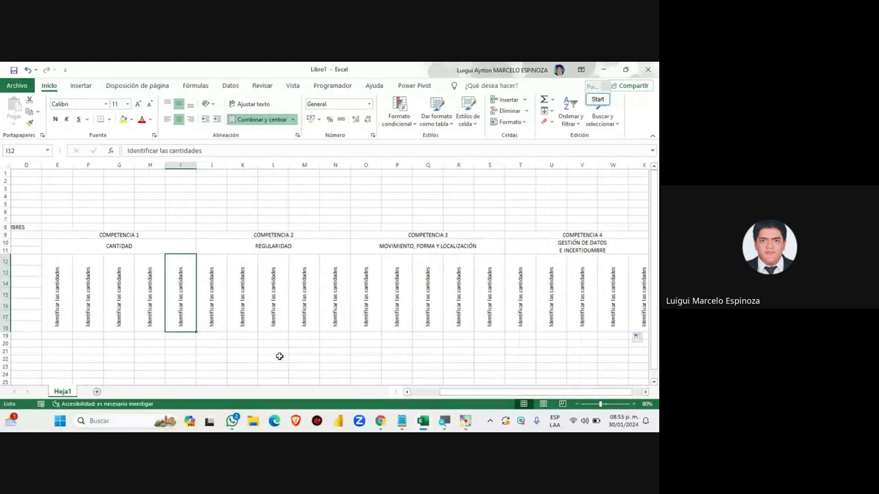
left_click(576, 403)
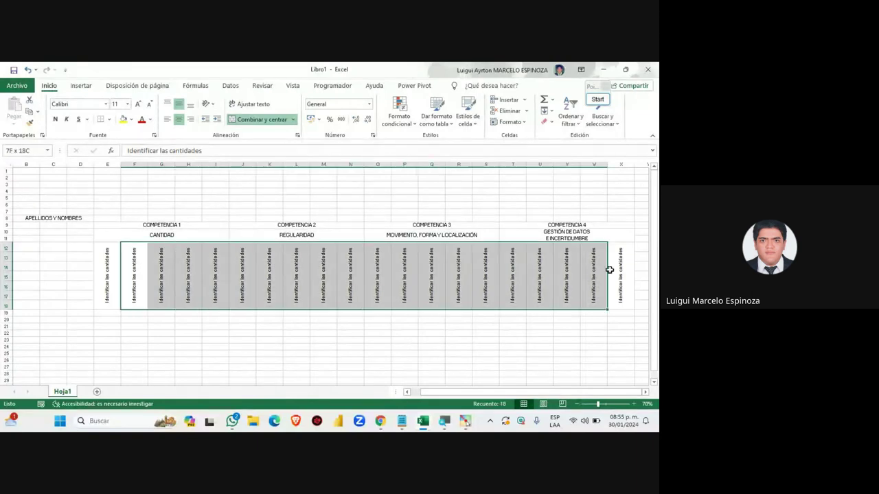
Step: Clear the copied labels from F12:X18
left_click_drag(138, 265, 609, 271)
key("ctrl+c")
left_click_drag(138, 261, 602, 262)
left_click_drag(128, 265, 623, 265)
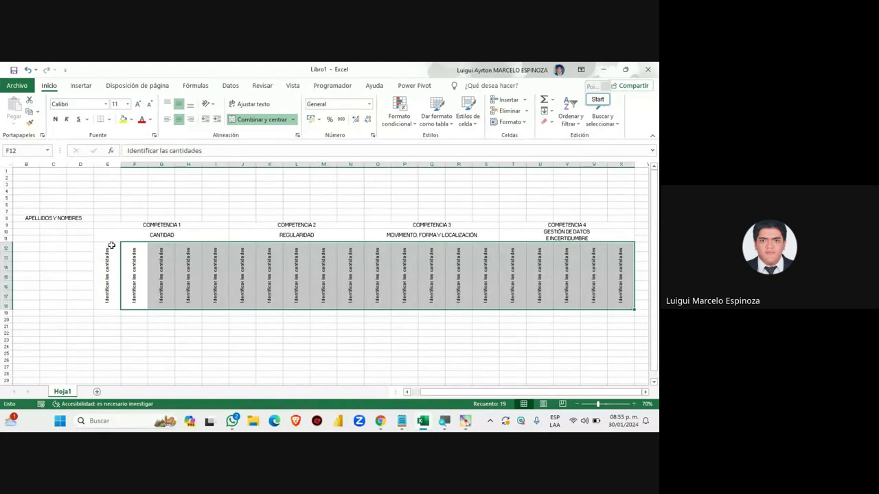
key("Delete")
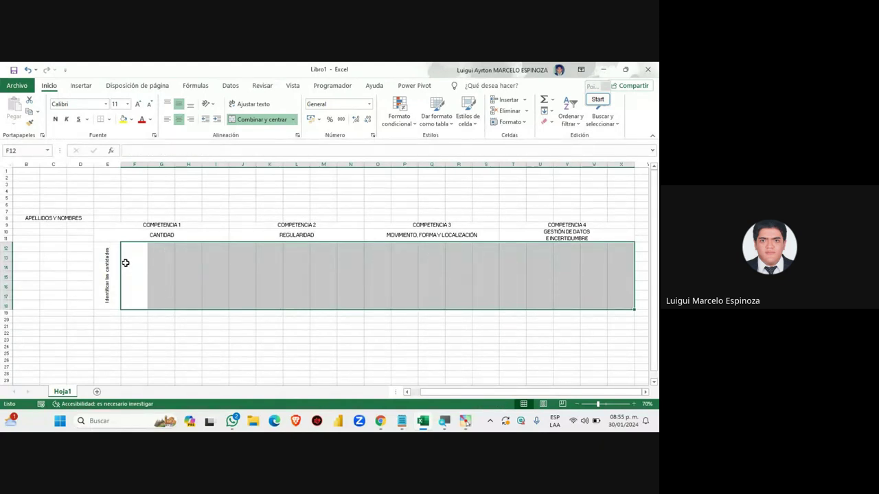
Step: Check the emptied cells in columns F through K, briefly glancing at the Meet call
left_click(126, 263)
left_click(164, 275)
left_click(188, 272)
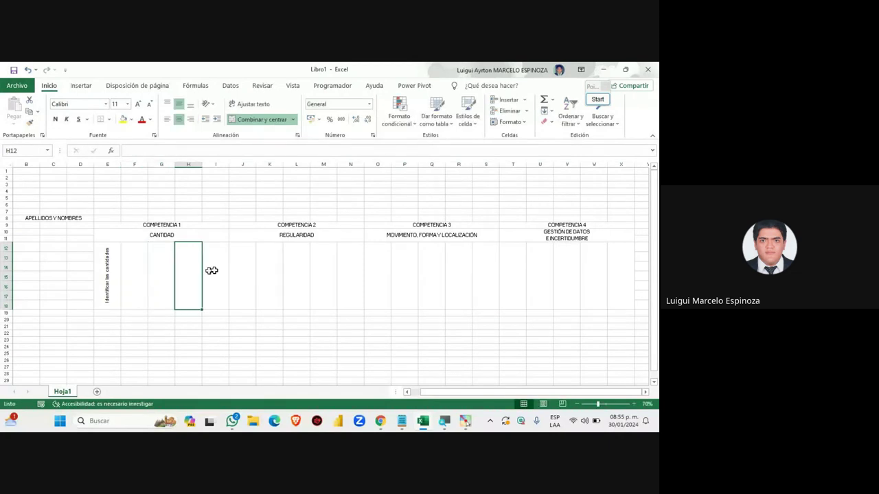
double_click(137, 273)
double_click(162, 273)
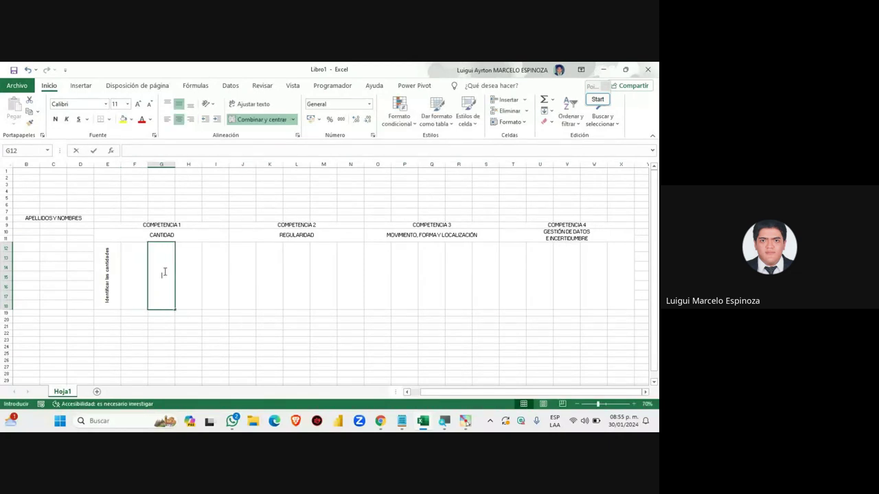
double_click(196, 267)
double_click(207, 266)
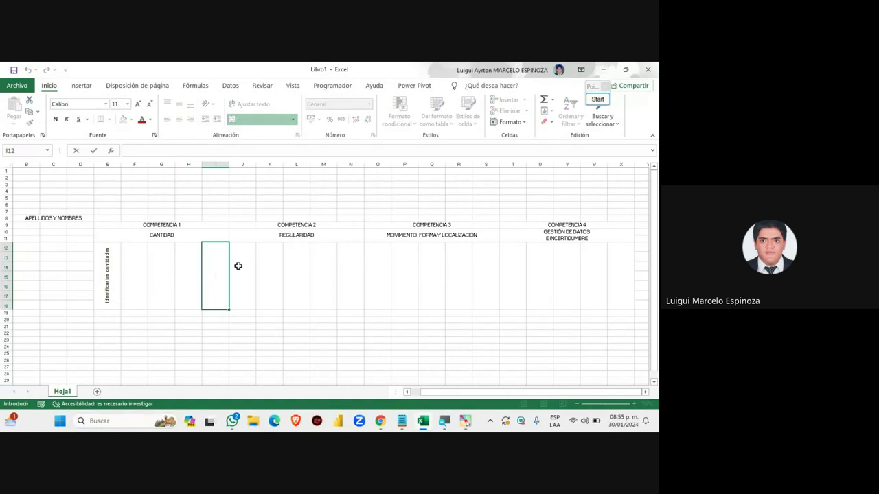
double_click(239, 266)
double_click(274, 267)
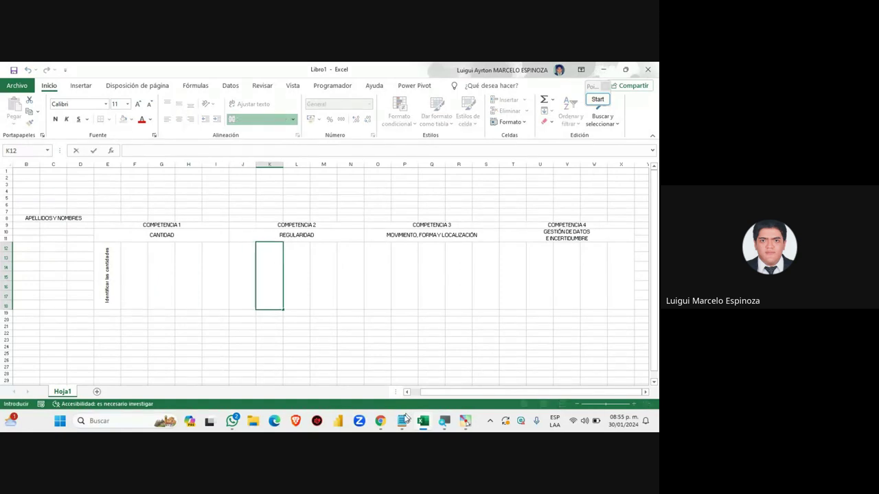
left_click(381, 422)
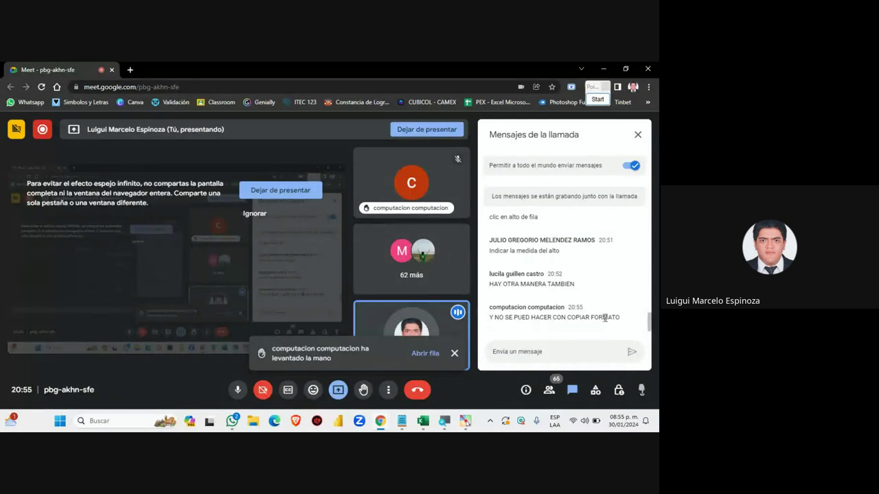
left_click(422, 423)
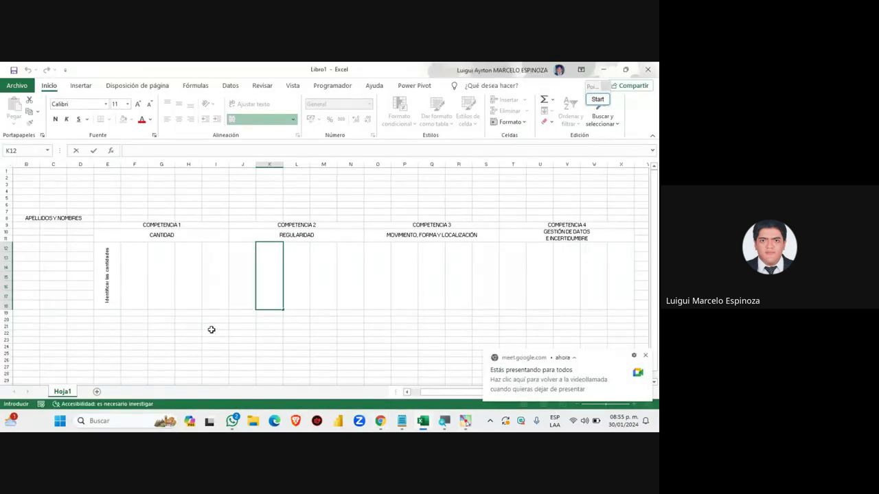
left_click(645, 356)
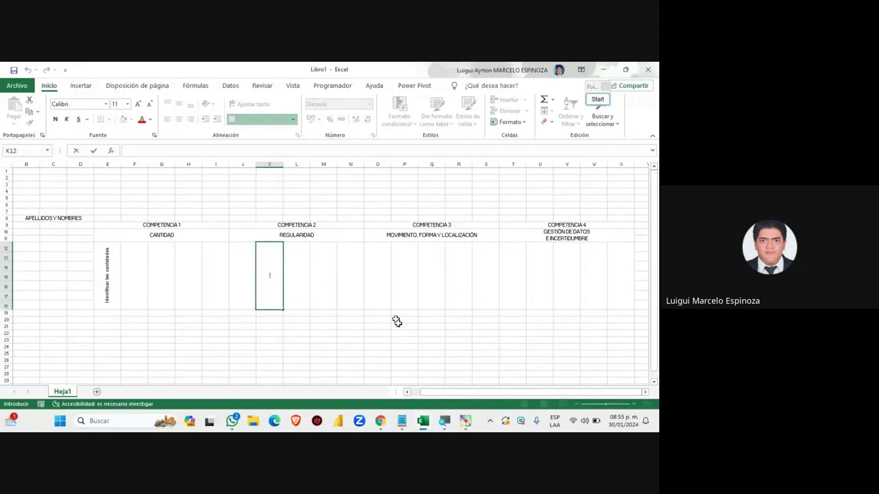
Step: Paste the label from F12 onward, then undo so only E12 keeps the text
key("Escape")
key("Left")
key("Left")
key("Left")
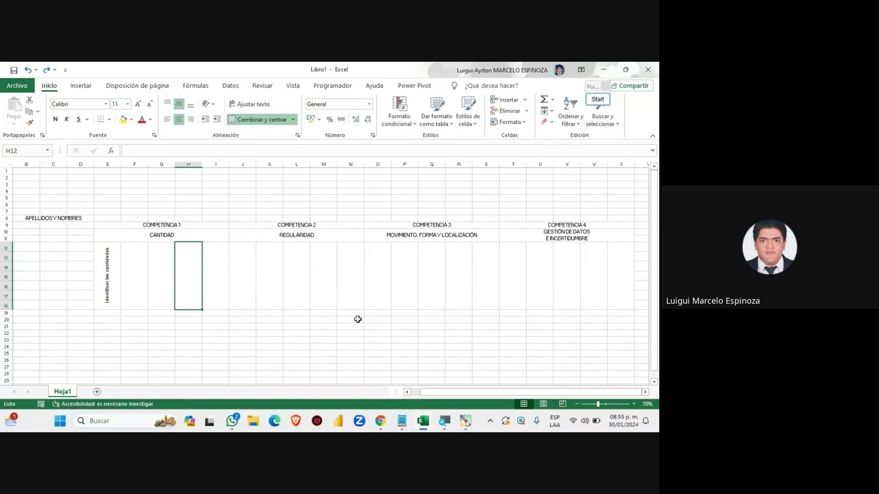
key("Left")
key("Left")
key("ctrl+v")
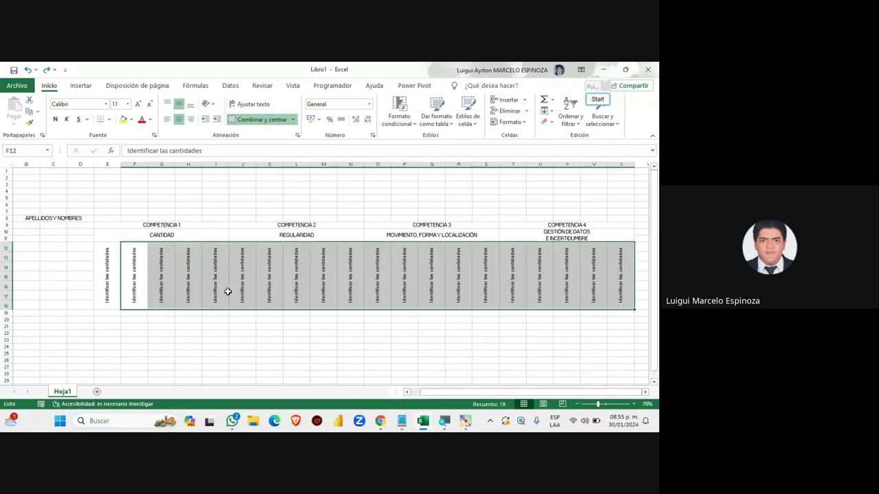
left_click(226, 290)
scroll(226, 290, "up", 1)
key("ctrl+z")
key("ctrl+z")
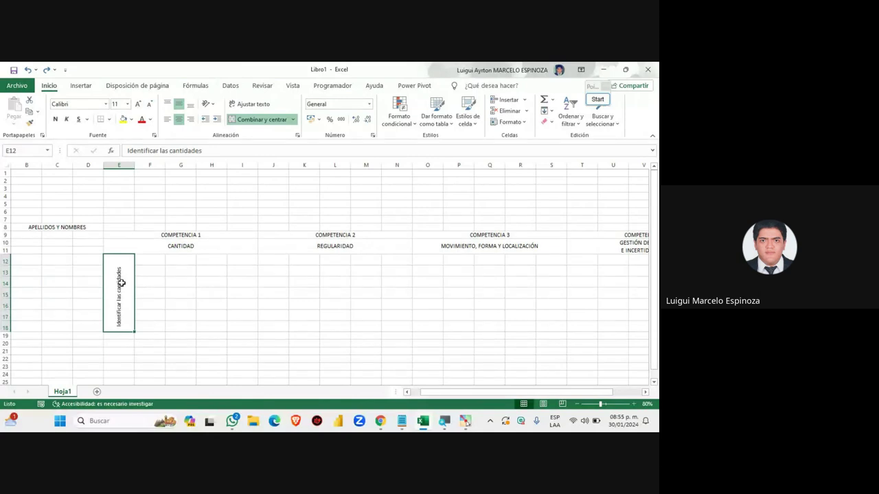
Step: Copy E12's vertical-label formatting onto F12:X18 with Format Painter
left_click(29, 124)
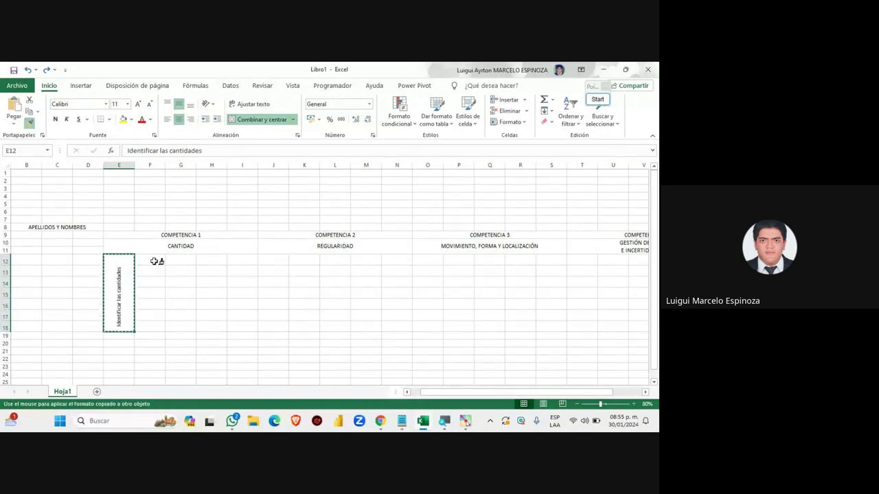
mouse_move(156, 261)
left_mouse_down()
mouse_move(613, 295)
mouse_move(607, 332)
left_mouse_up()
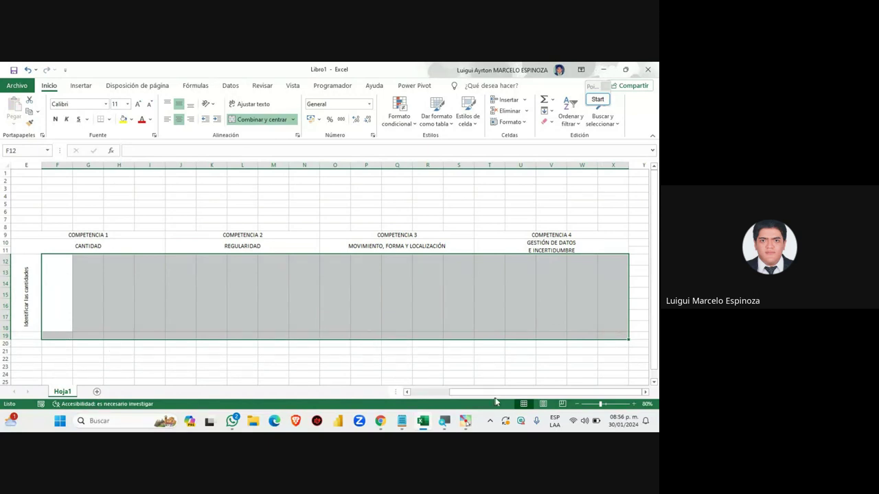
left_click_drag(478, 395, 457, 395)
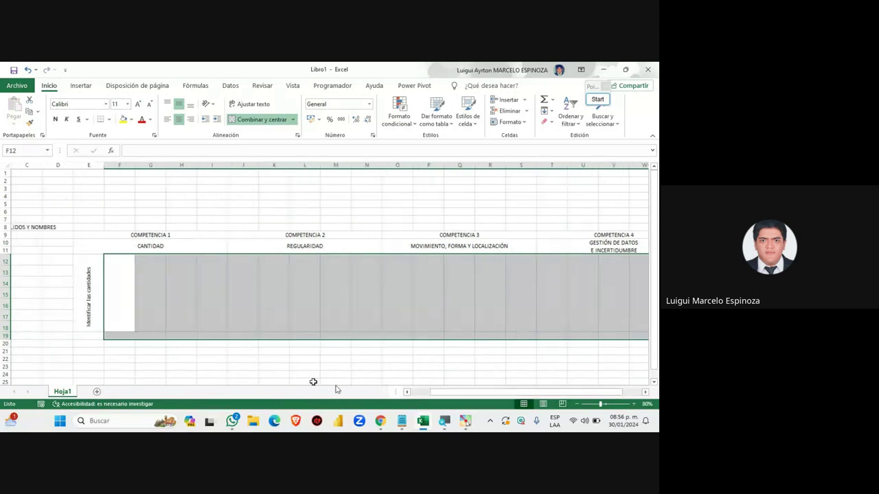
left_click(218, 306)
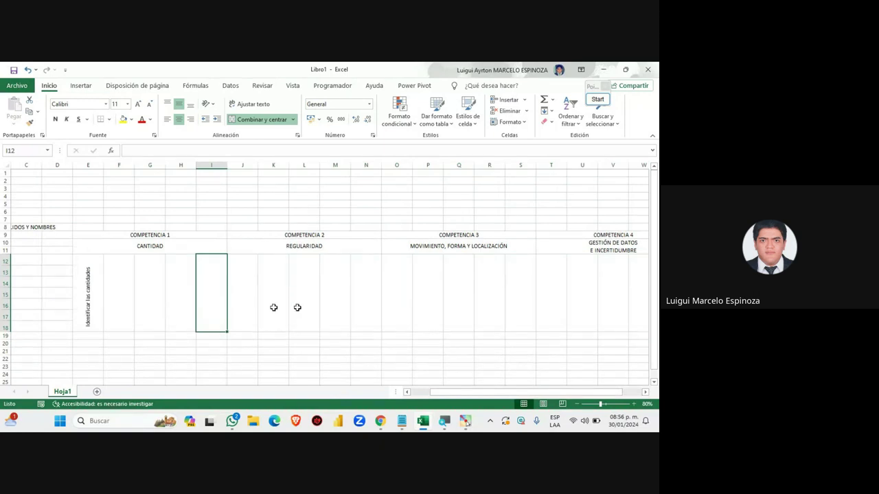
left_click(87, 289)
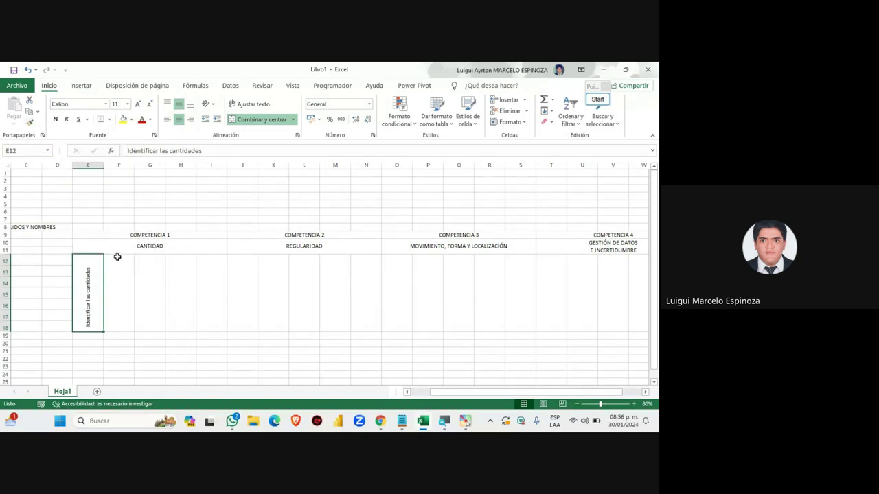
left_click(644, 392)
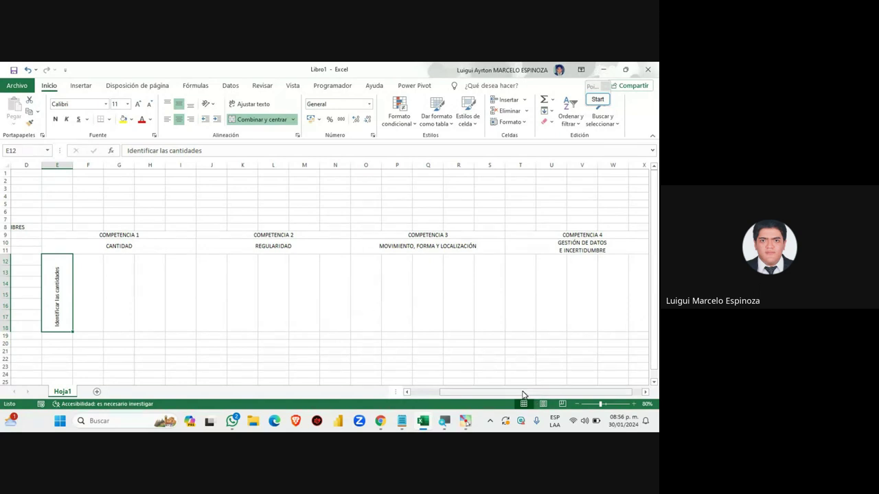
left_click_drag(524, 391, 460, 393)
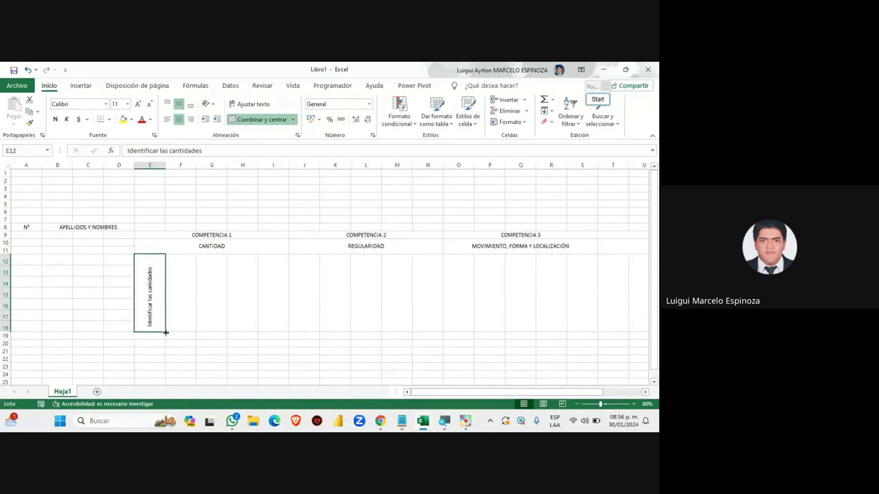
key("ctrl+z")
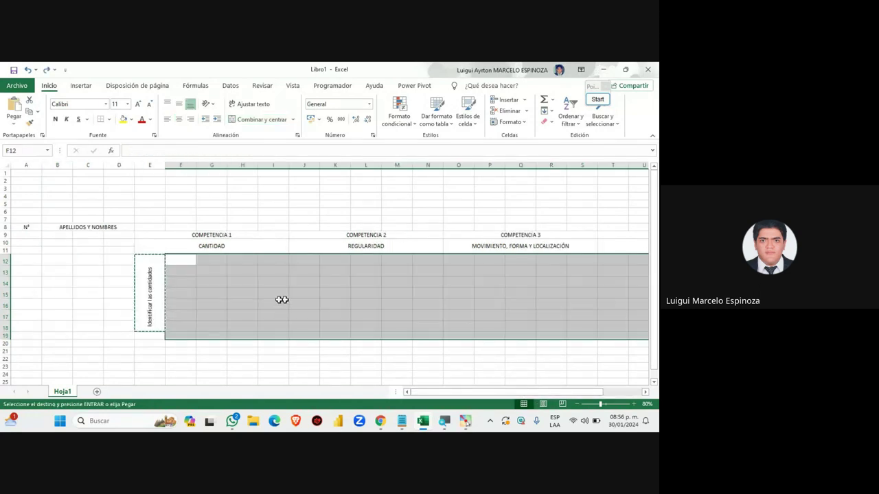
Step: Fill the E12 label rightward across columns F to X
left_click(206, 302)
left_click(158, 309)
key("ctrl+c")
key("Escape")
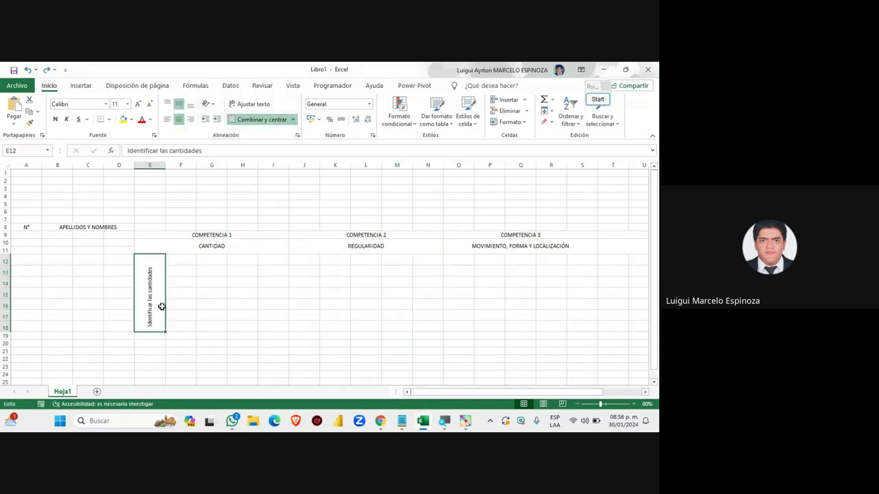
left_click_drag(166, 332, 587, 333)
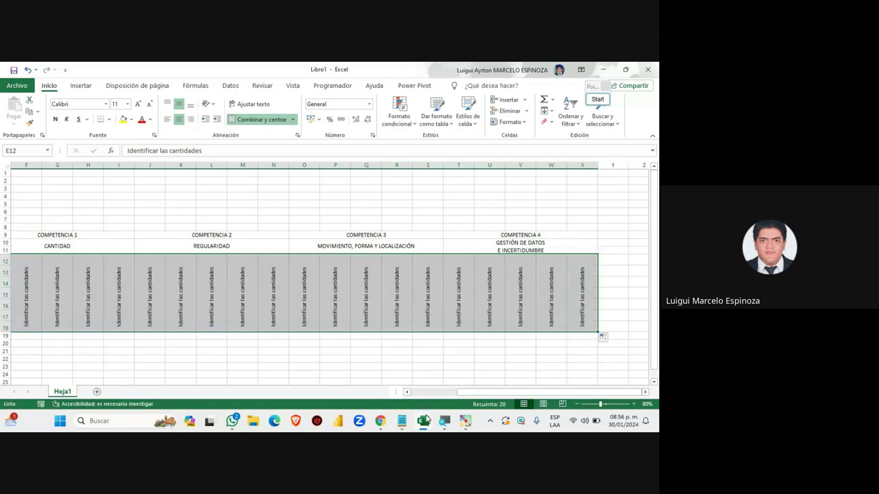
left_click(380, 422)
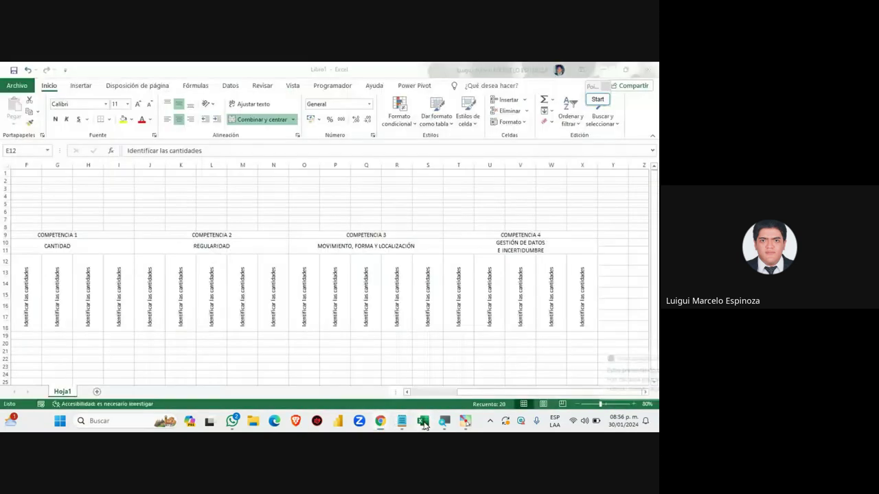
left_click(423, 423)
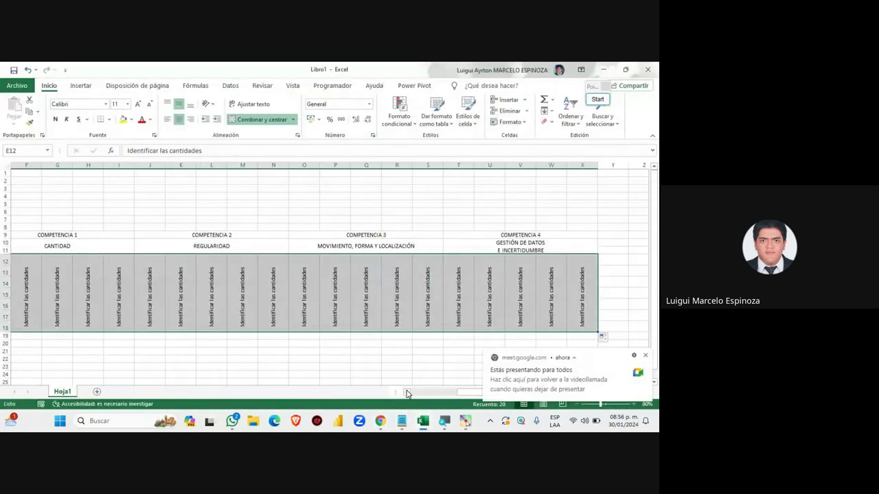
Step: Delete the repeated labels from F12:X18, leaving text only in E12
scroll(157, 287, "left", 3)
left_click_drag(157, 287, 592, 314)
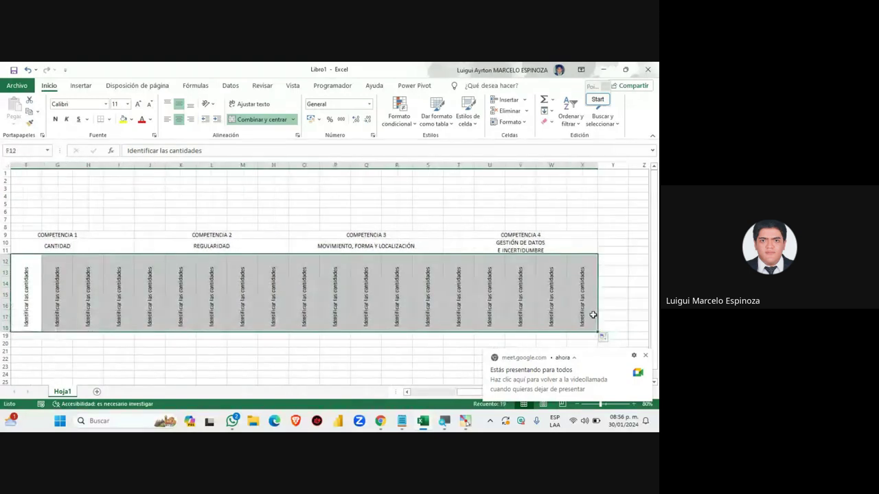
key("Delete")
left_click(241, 290)
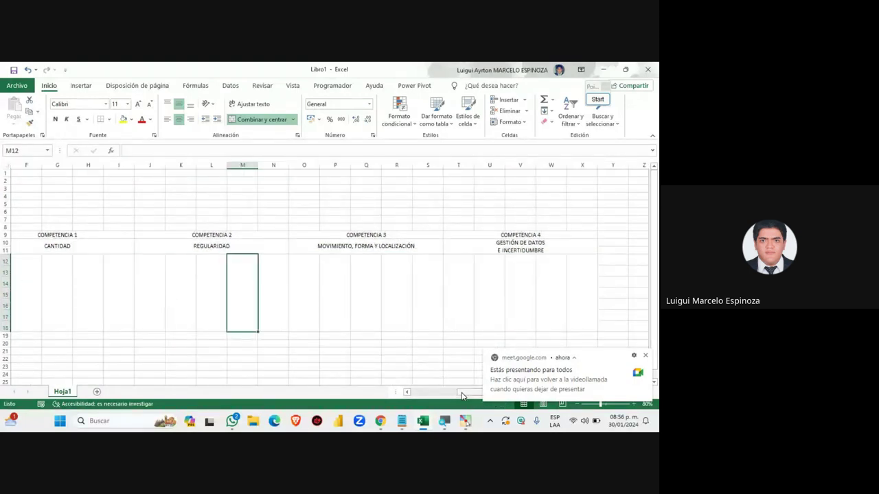
scroll(398, 361, "left", 2)
scroll(371, 367, "left", 3)
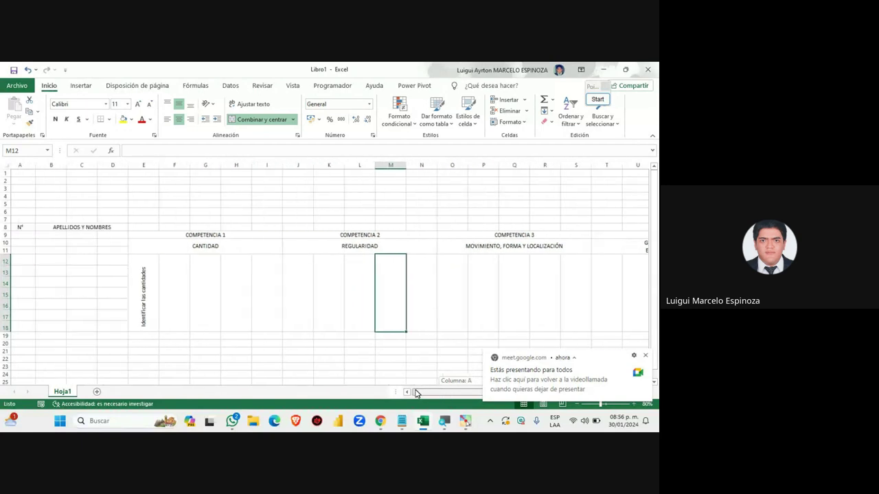
left_click(159, 275)
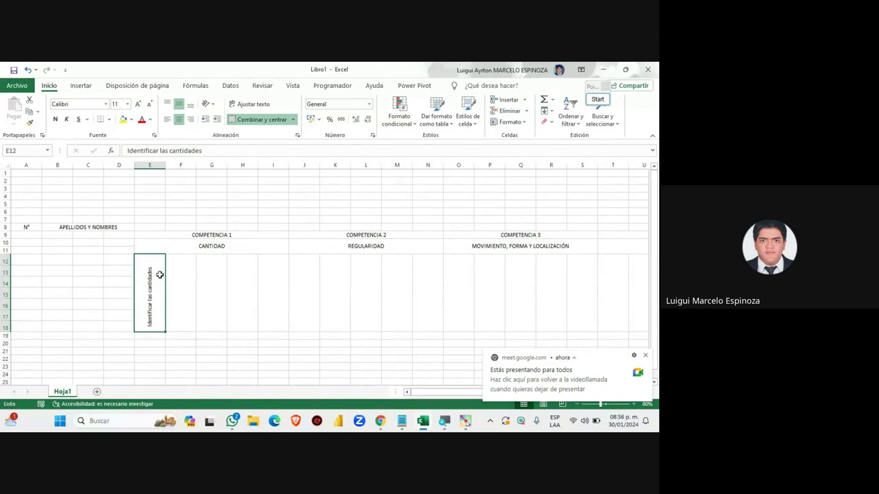
left_click(176, 276)
left_click(203, 280)
left_click(235, 285)
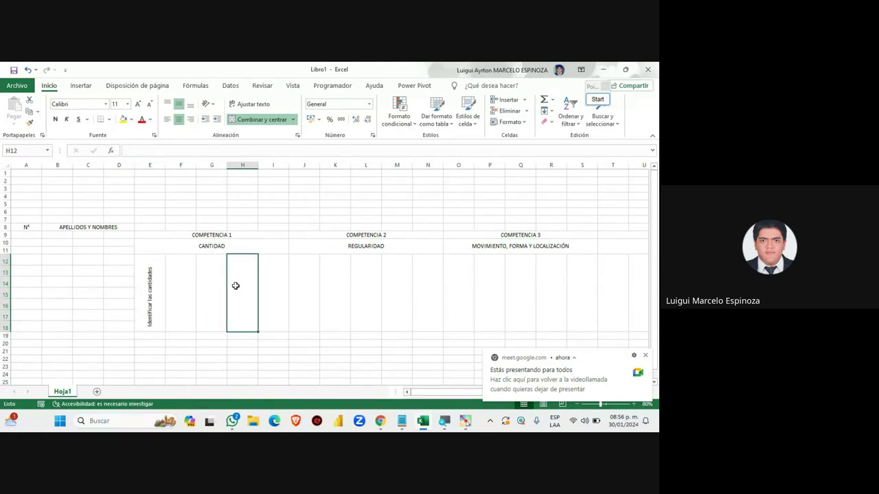
left_click(156, 286)
left_click(182, 287)
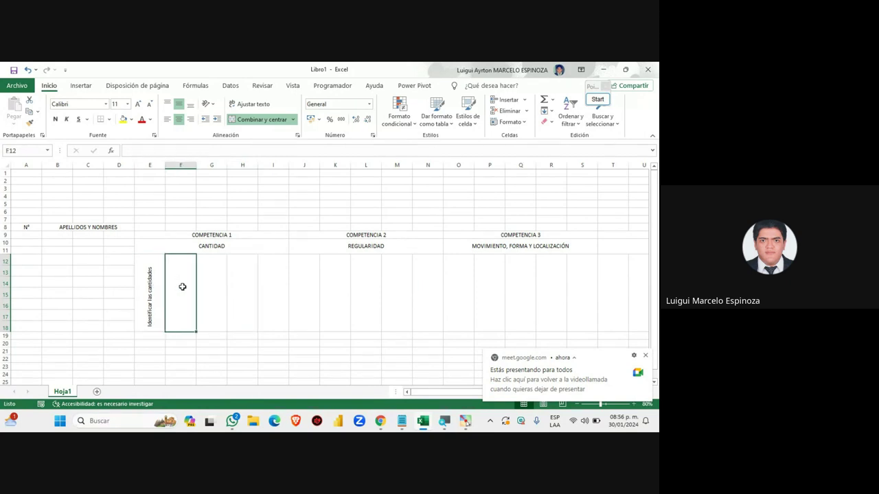
left_click(209, 287)
left_click(240, 287)
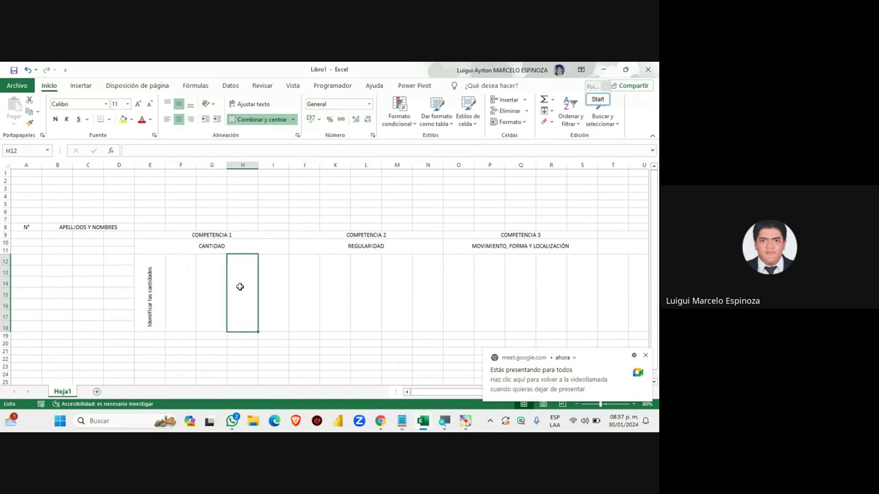
left_click(171, 284)
left_click(181, 282)
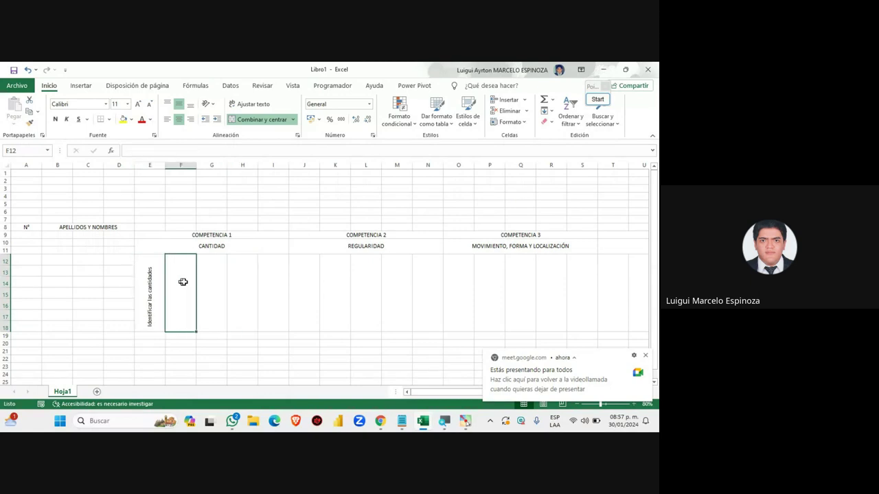
left_click(213, 283)
left_click(236, 284)
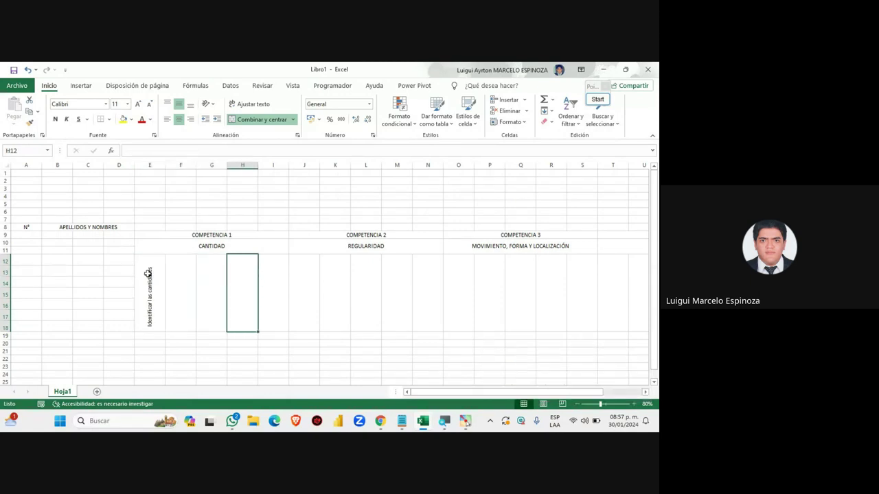
left_click_drag(147, 275, 245, 281)
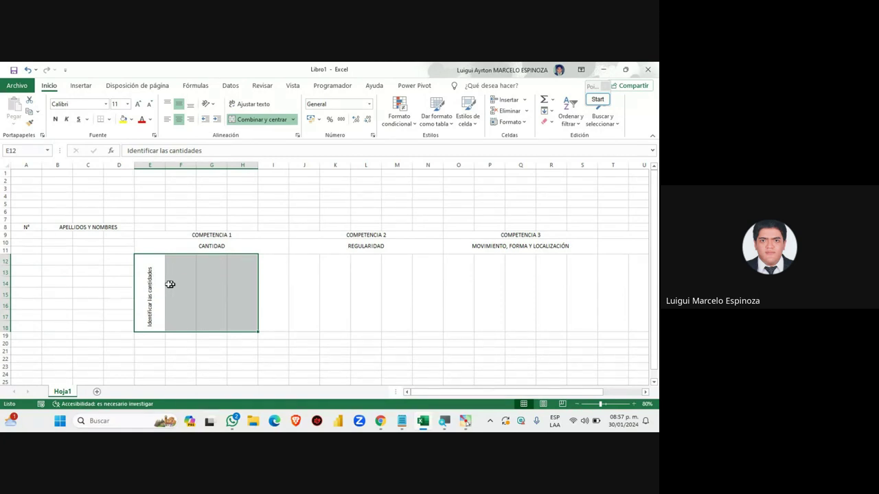
Step: Write the vertical heading 'Promedio C1' in merged cell I12
double_click(272, 276)
type("Pro")
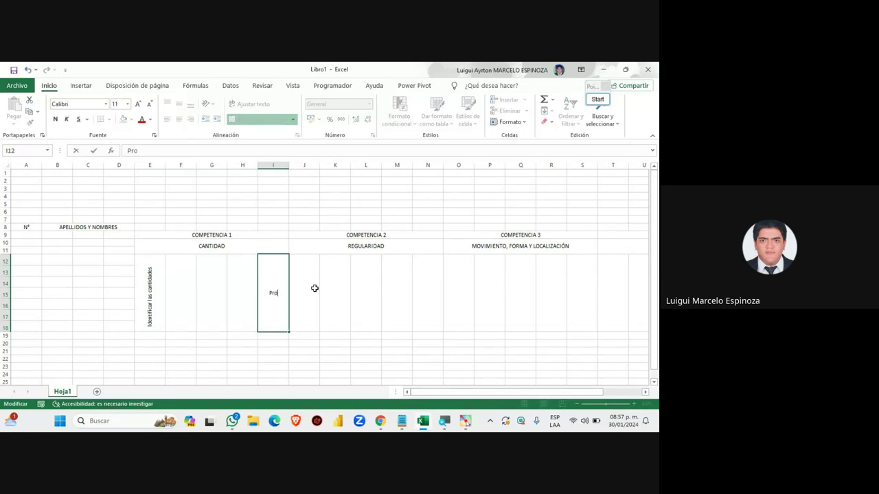
type("medio")
left_click(333, 313)
left_click(285, 302)
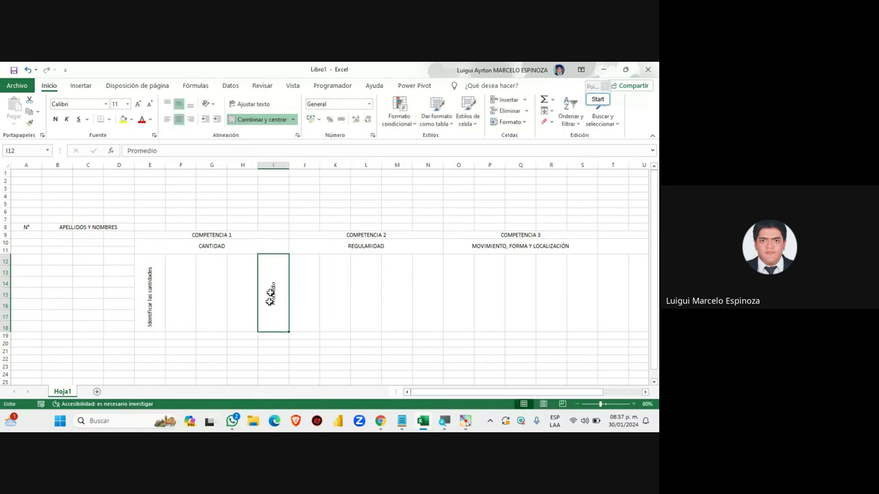
double_click(282, 285)
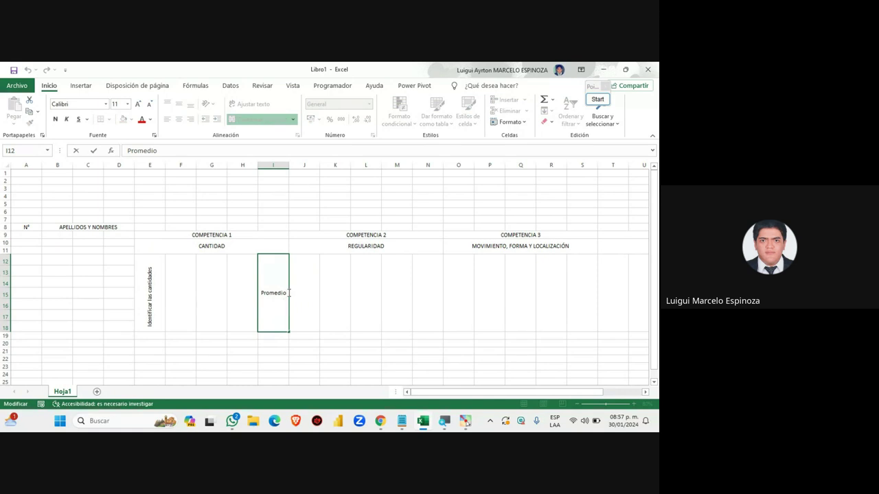
type(" C1")
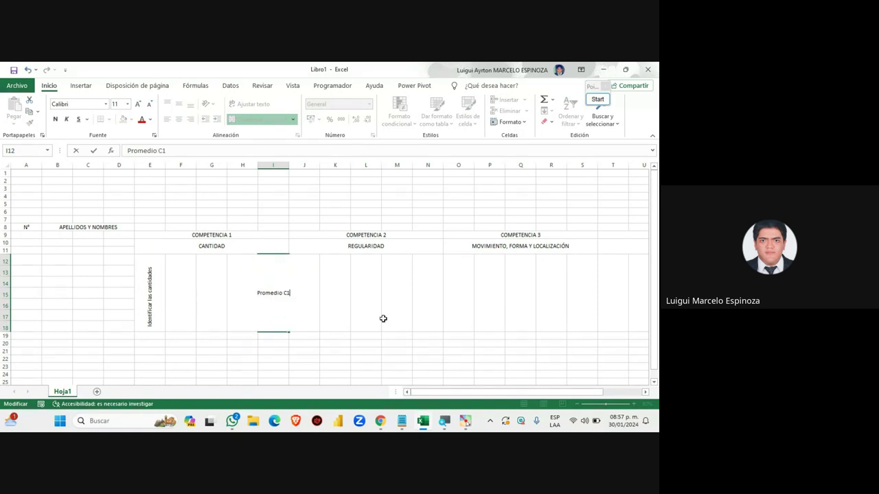
left_click(379, 318)
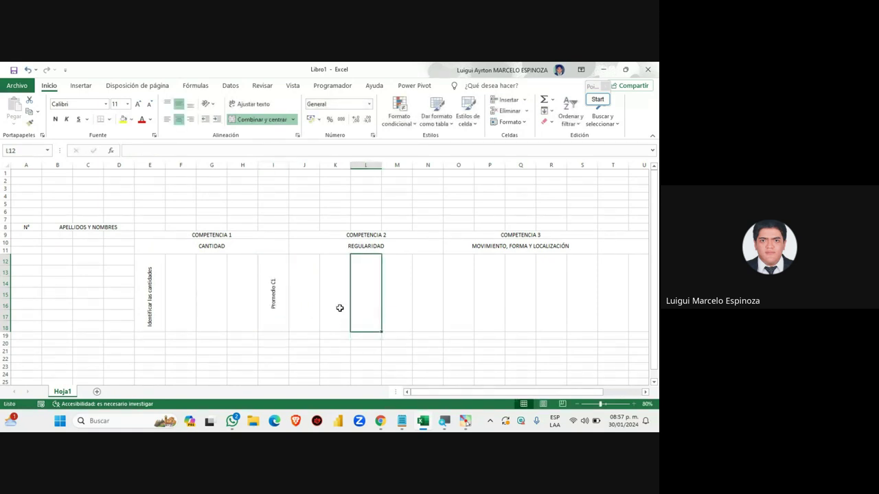
Step: Add 'Promedio C2' in merged cell N12 and 'Promedio C3' in S12
left_click(430, 287)
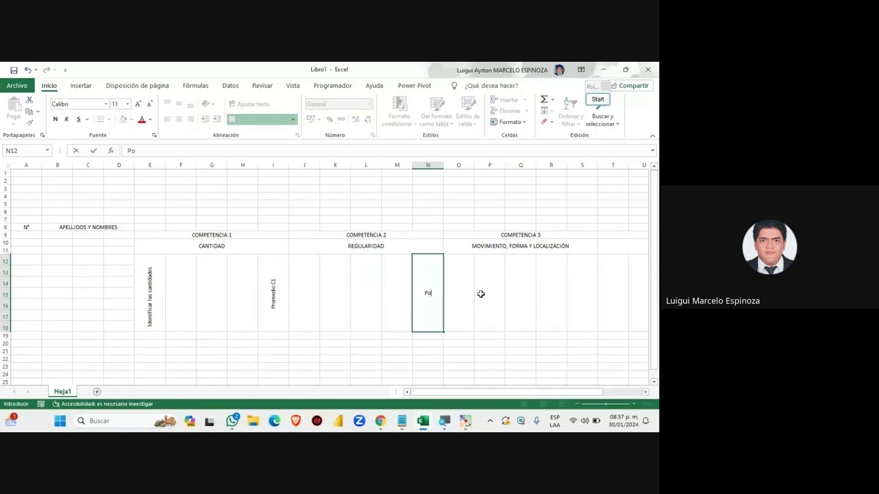
type("medio ")
type("C")
type("2")
left_click(487, 292)
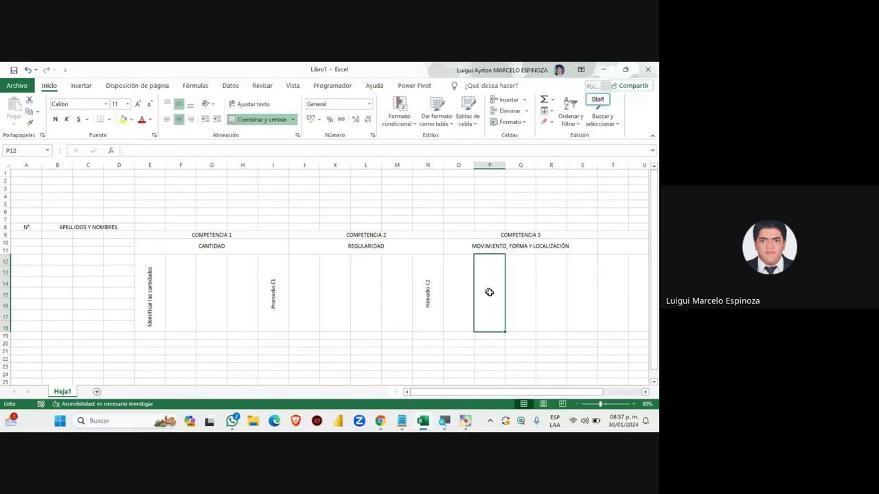
left_click_drag(473, 392, 585, 392)
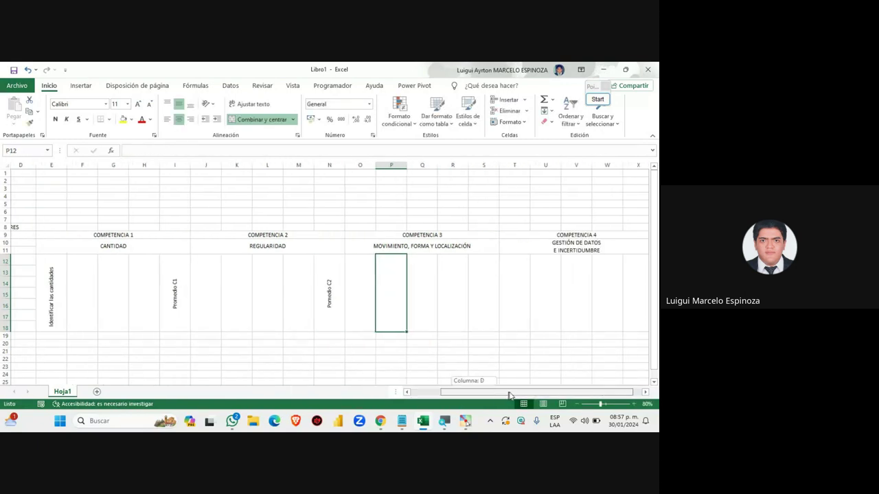
double_click(459, 281)
type("Pro")
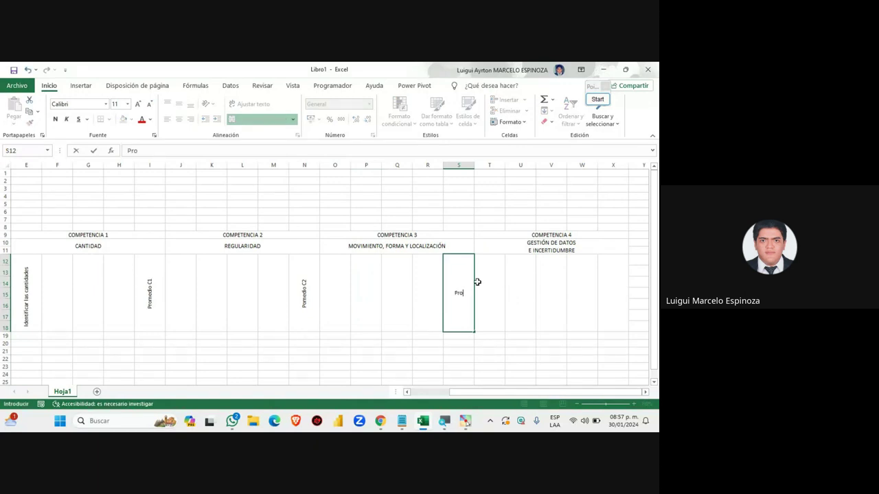
type("medio C3")
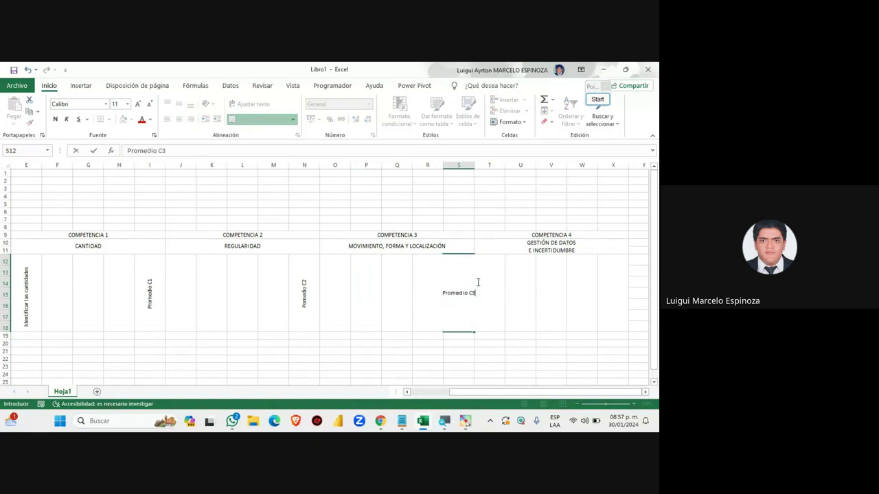
left_click(573, 330)
Step: Add 'Promedio C4' in merged cell X12, correcting the mistyped digit
left_click(644, 391)
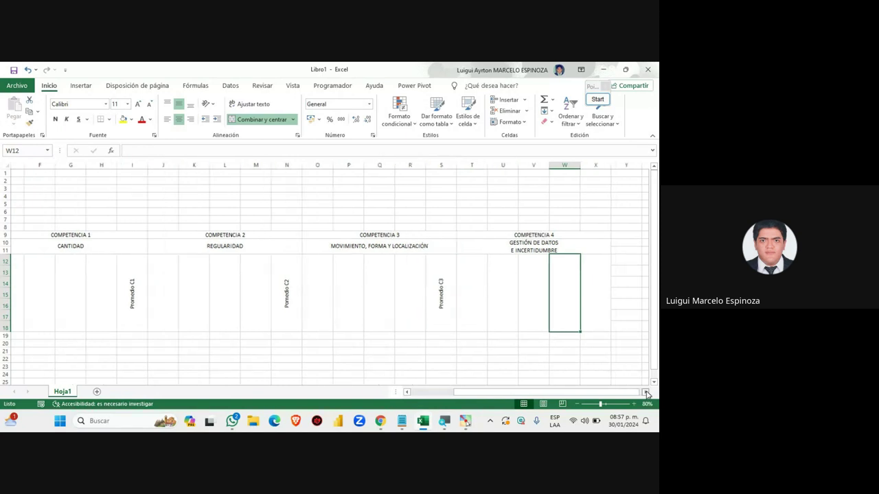
double_click(519, 302)
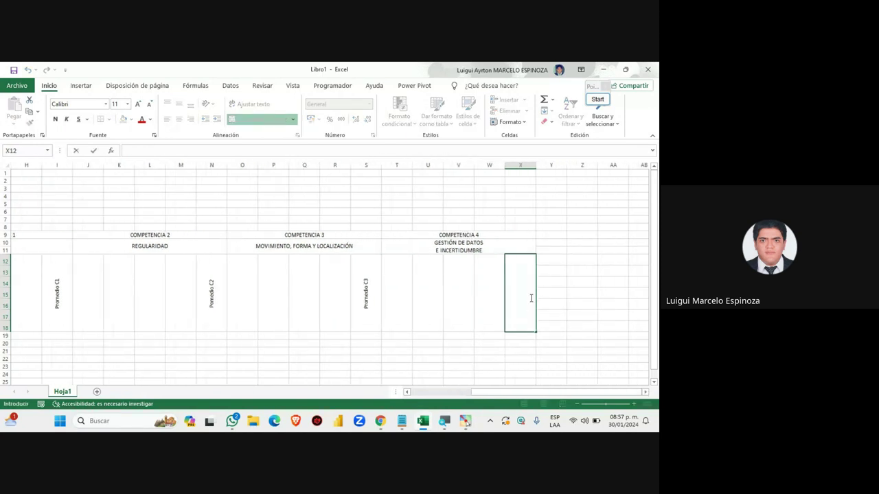
type("Promedio")
type(" C3")
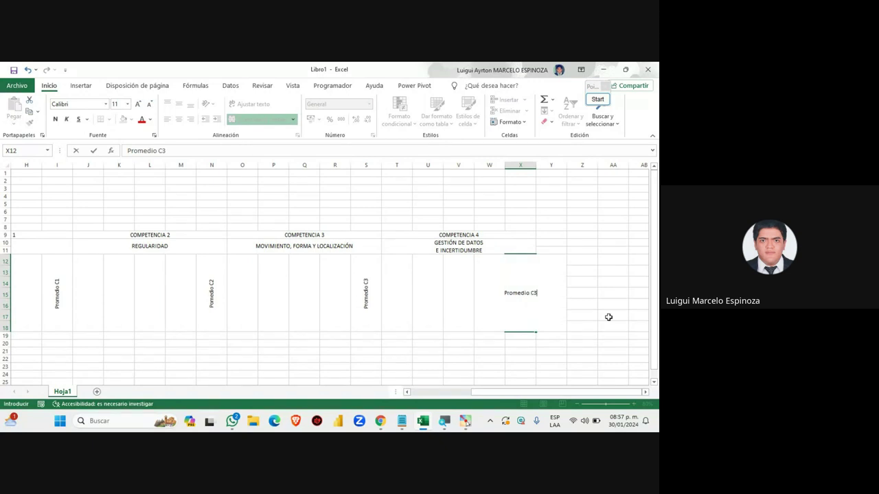
key("BackSpace")
type("4")
left_click(608, 317)
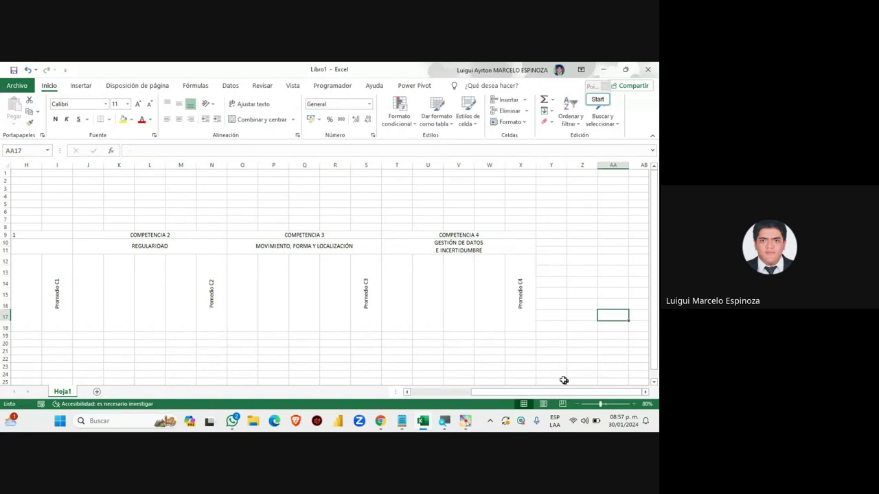
left_click_drag(558, 392, 504, 392)
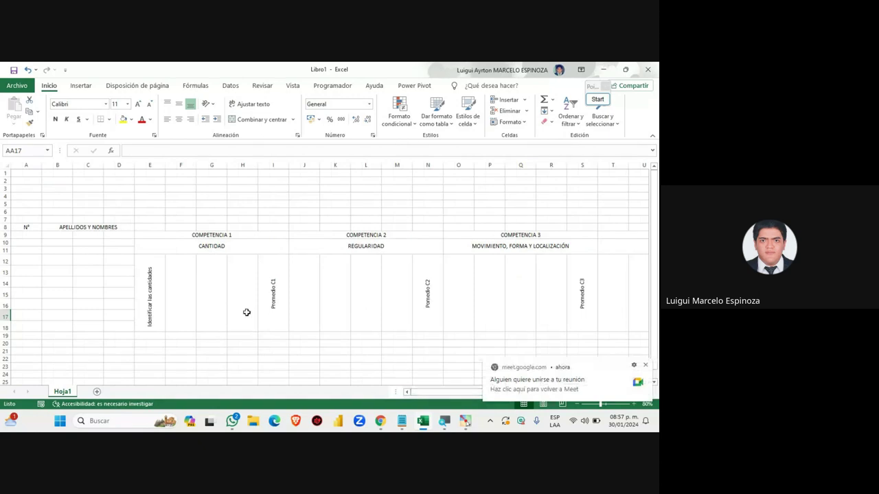
Step: Select the CANTIDAD merged blocks from E12 to H18
scroll(245, 313, "down", 3)
scroll(245, 312, "up", 1)
left_click(159, 237)
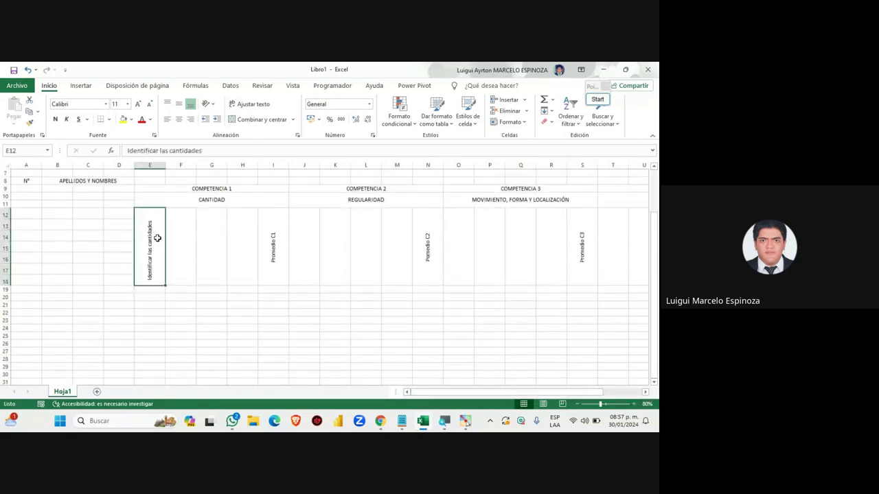
left_click(188, 238)
left_click(212, 238)
left_click(247, 239)
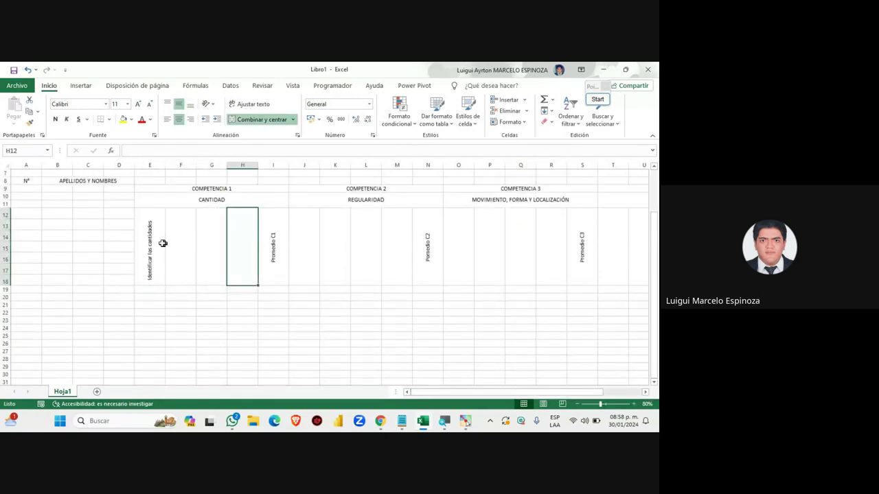
left_click_drag(163, 243, 247, 253)
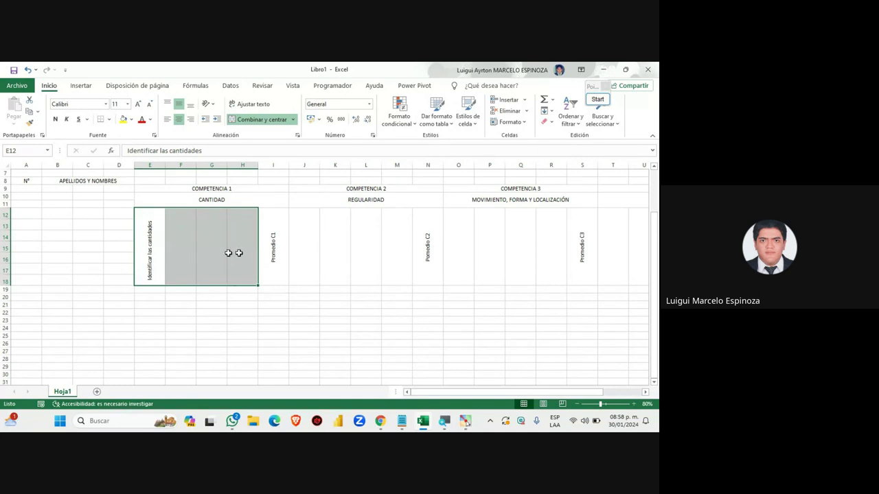
Step: Select E12:I18 through Promedio C1, then zoom out from 80% to 60%
left_click(303, 247)
mouse_move(186, 231)
left_mouse_down()
mouse_move(253, 232)
mouse_move(199, 241)
mouse_move(208, 240)
left_mouse_up()
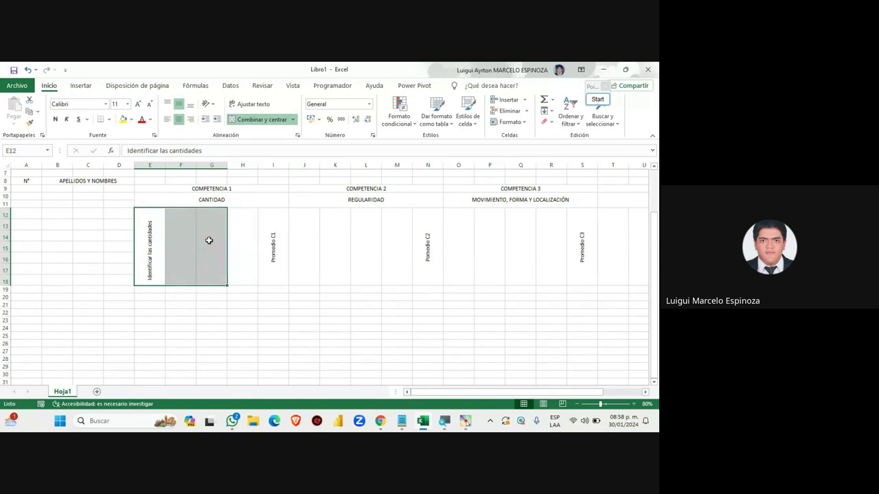
left_click(151, 219)
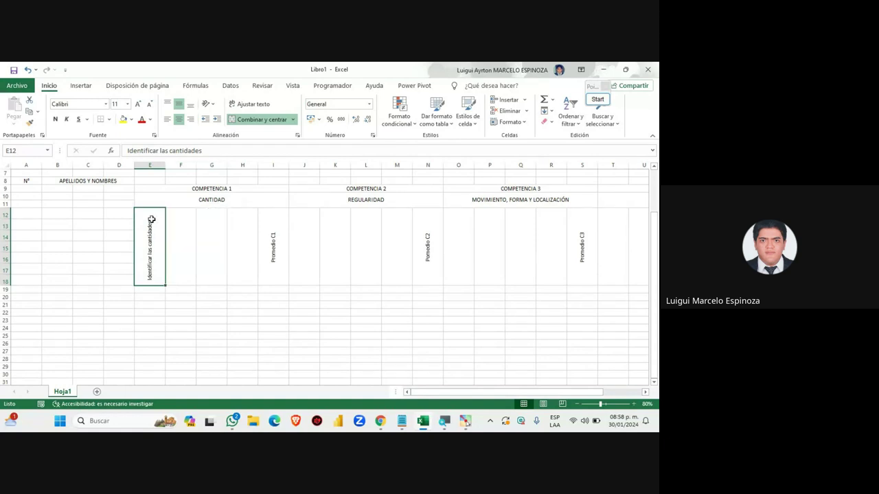
left_click_drag(151, 219, 272, 236)
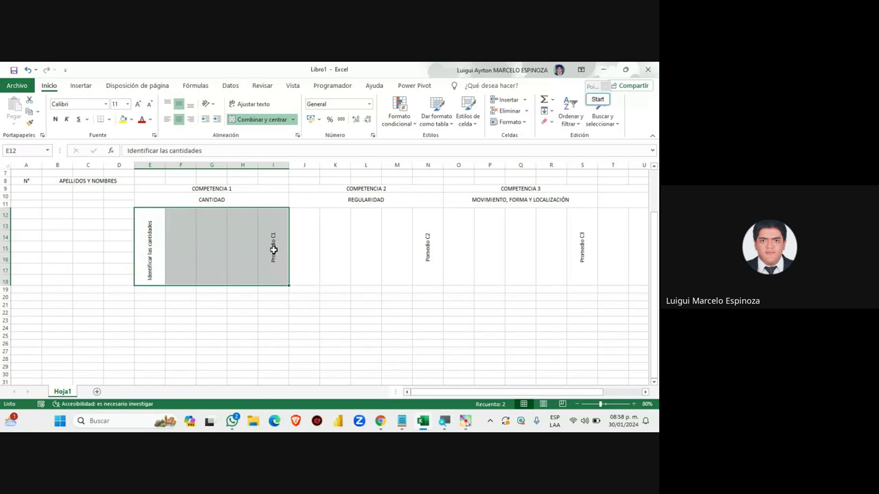
left_click(348, 268)
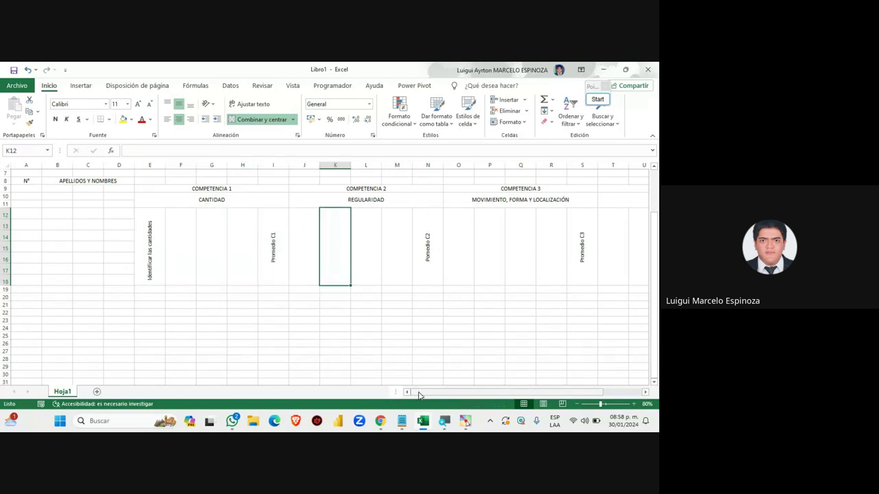
left_click(576, 404)
left_click(576, 404)
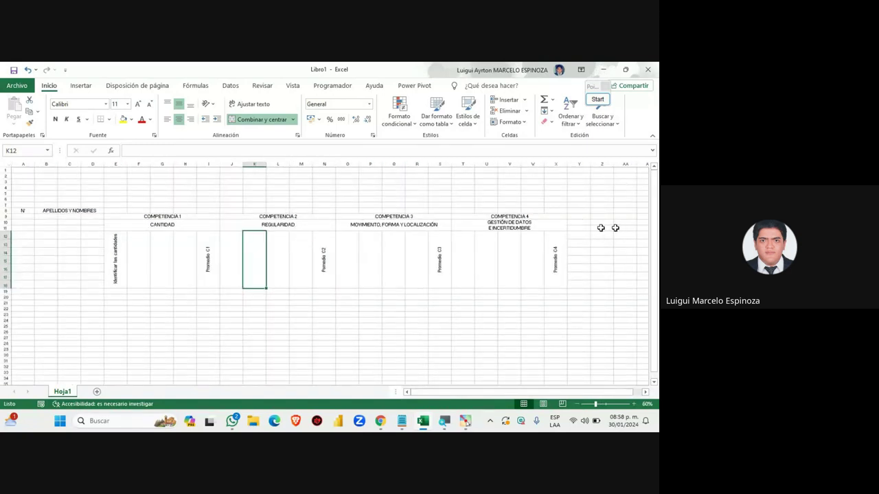
Step: Drag-select the empty range Y9:Y18 right of Promedio C4, repeating until it holds
left_click_drag(578, 218, 587, 283)
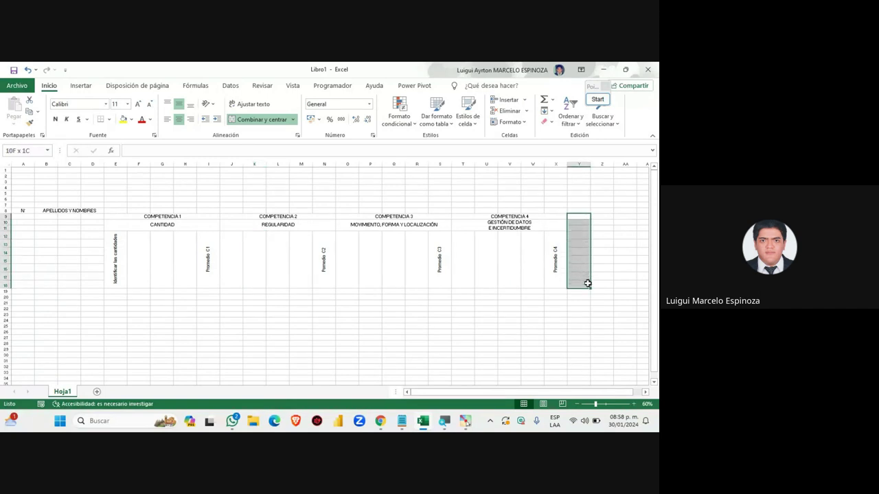
left_click_drag(578, 218, 585, 285)
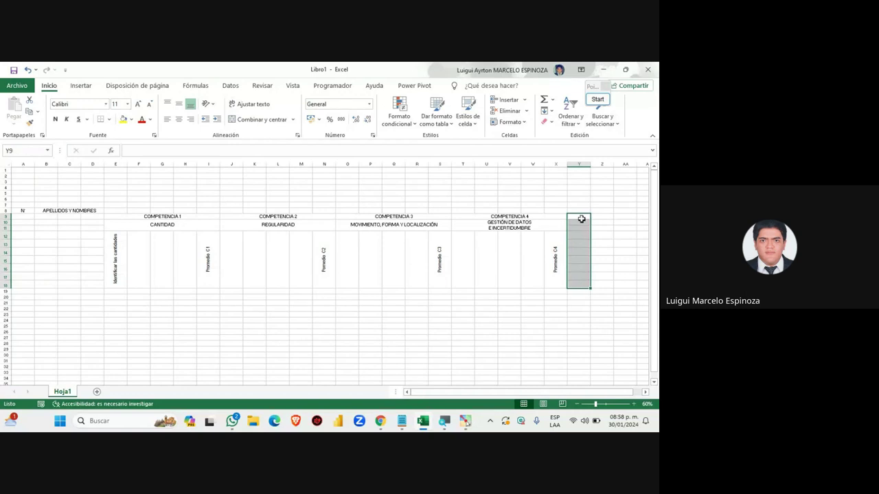
left_click_drag(581, 218, 583, 284)
Step: Reselect Y9:Y18 after dismissing the sharing notice, then return to the Meet call
mouse_move(379, 420)
left_click(344, 383)
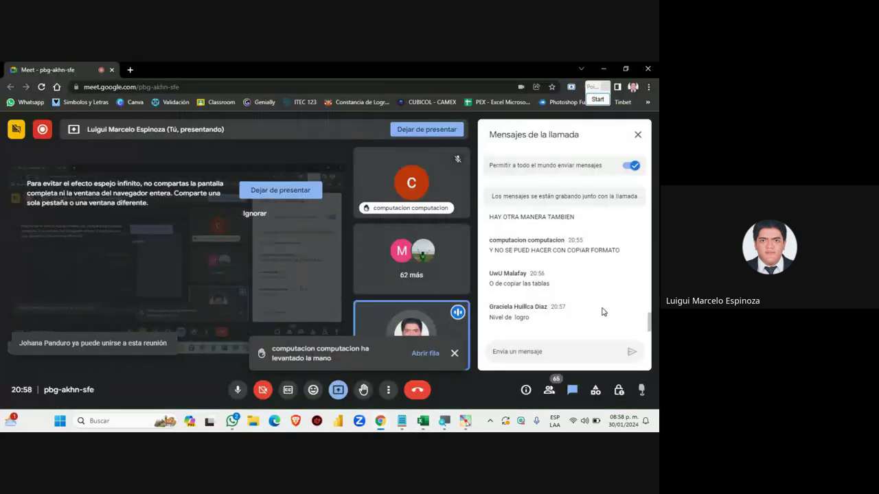
left_click(422, 421)
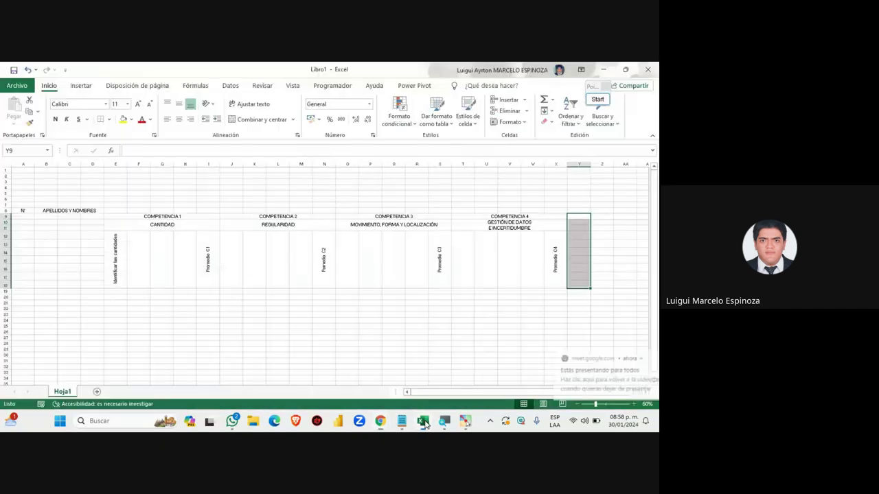
left_click_drag(578, 216, 580, 287)
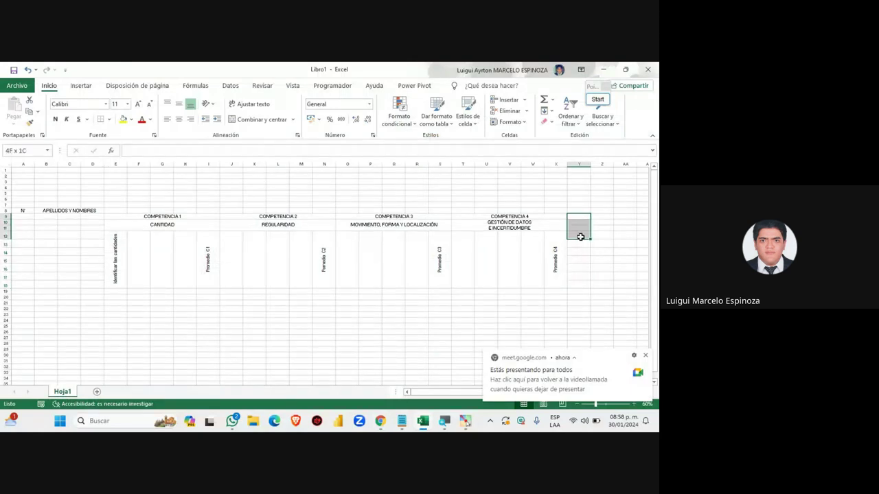
left_click(645, 355)
left_click_drag(573, 220, 582, 280)
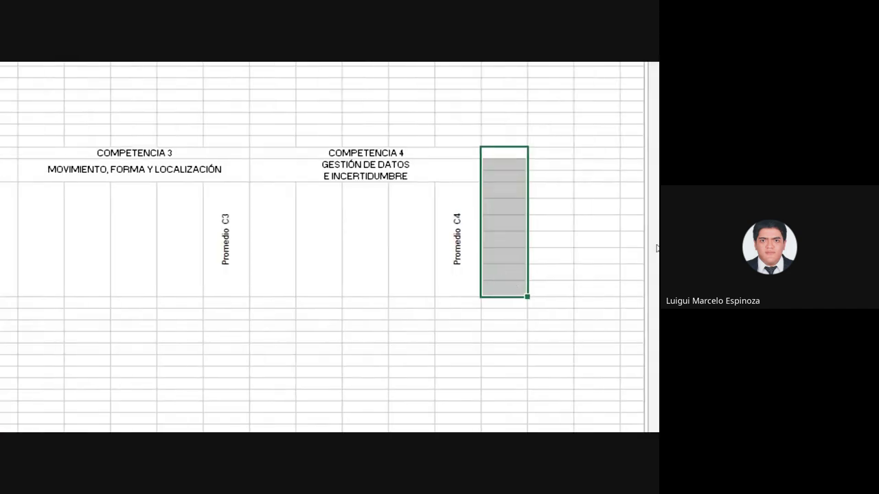
left_click_drag(502, 156, 499, 296)
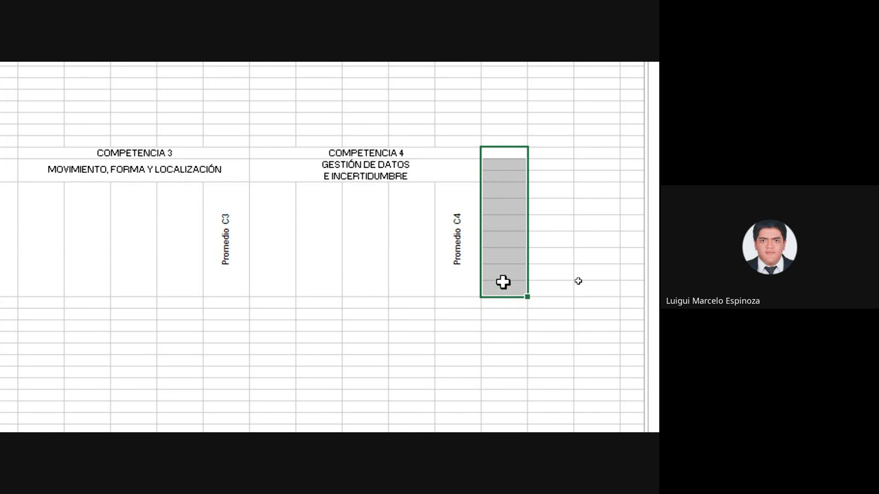
mouse_move(380, 421)
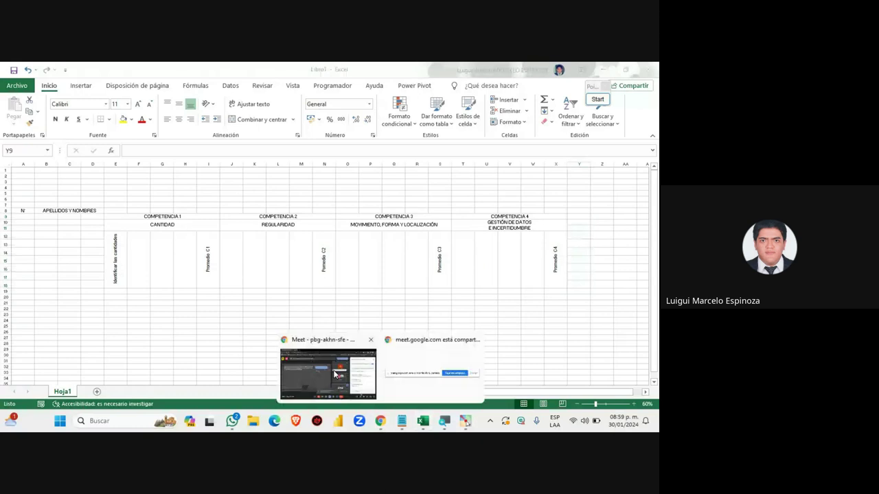
left_click(328, 371)
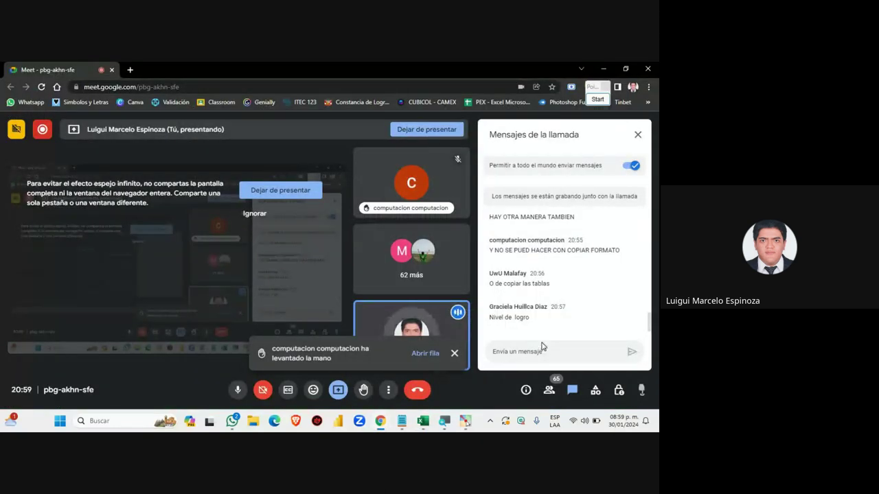
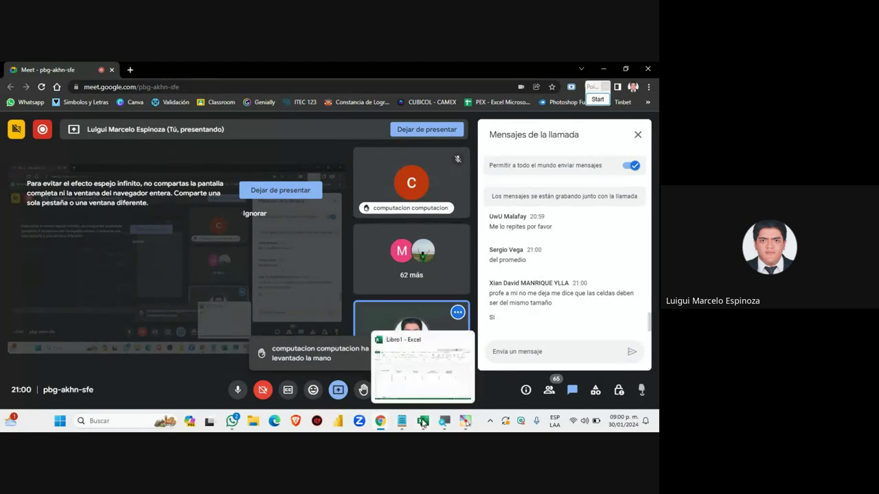
Step: Bring the Excel grade sheet forward, dismiss the merged-cell error, and close the Meet sharing notice
left_click(422, 421)
left_click(120, 251)
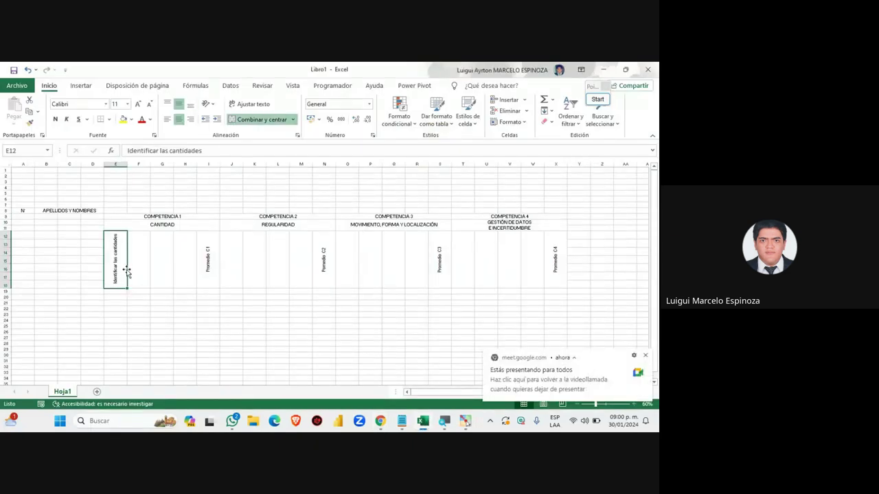
left_click_drag(126, 271, 380, 277)
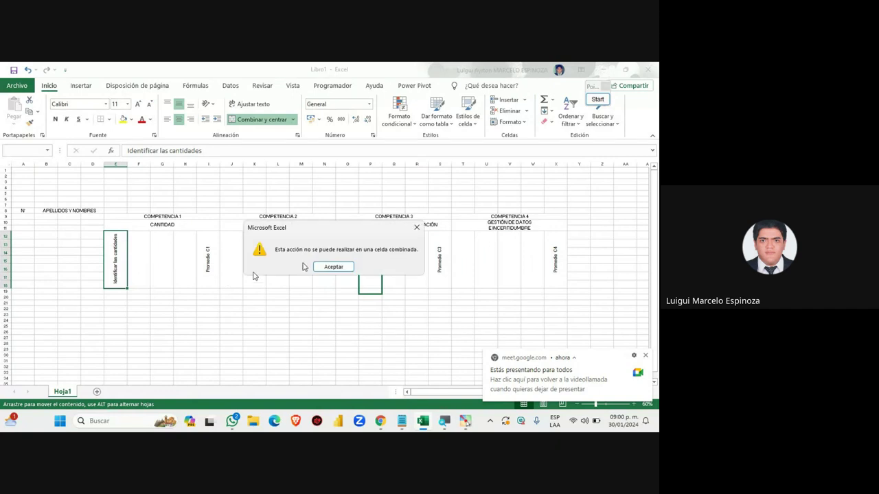
left_click(343, 267)
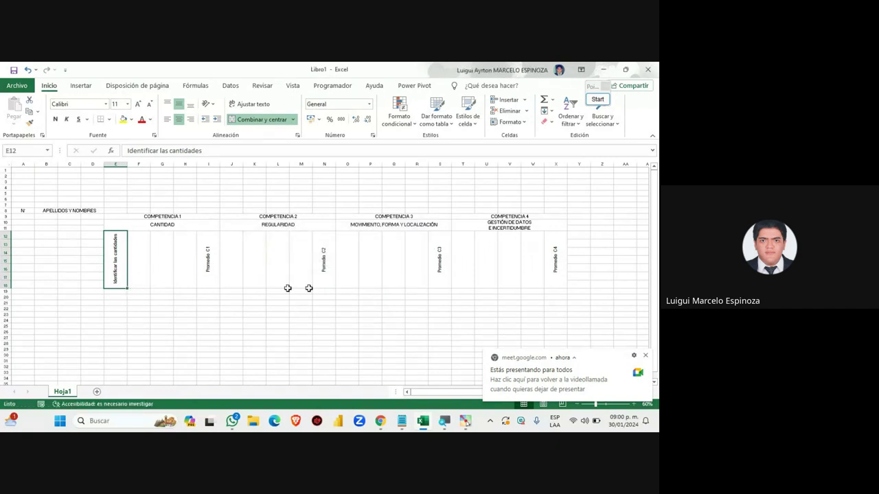
left_click(645, 355)
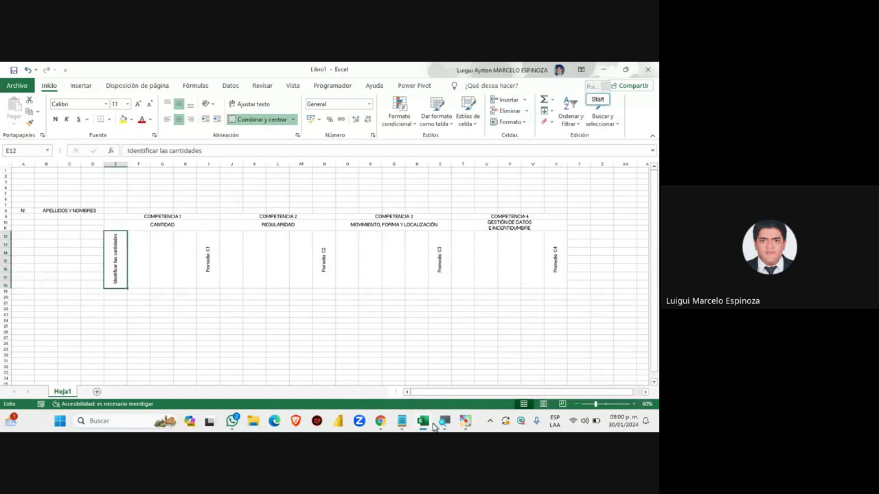
Step: Switch to the Google Meet call window to see the chat replies
mouse_move(381, 420)
left_click(330, 338)
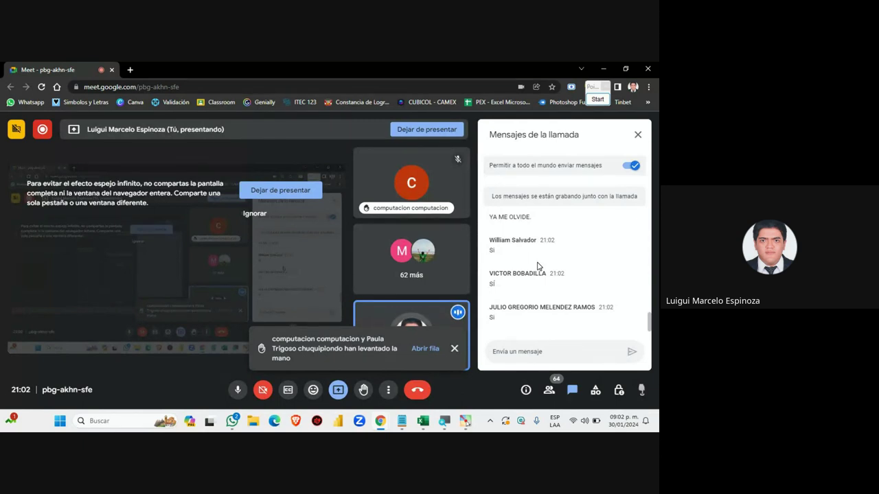
left_click(422, 420)
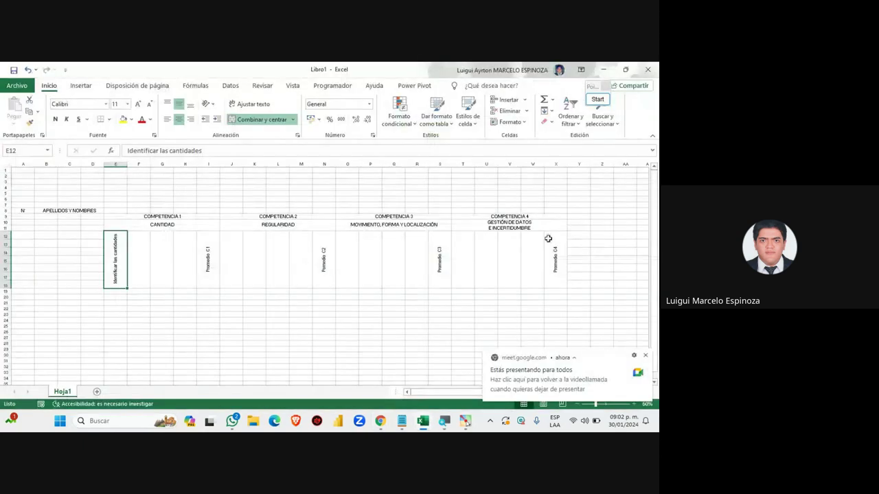
left_click_drag(577, 217, 589, 284)
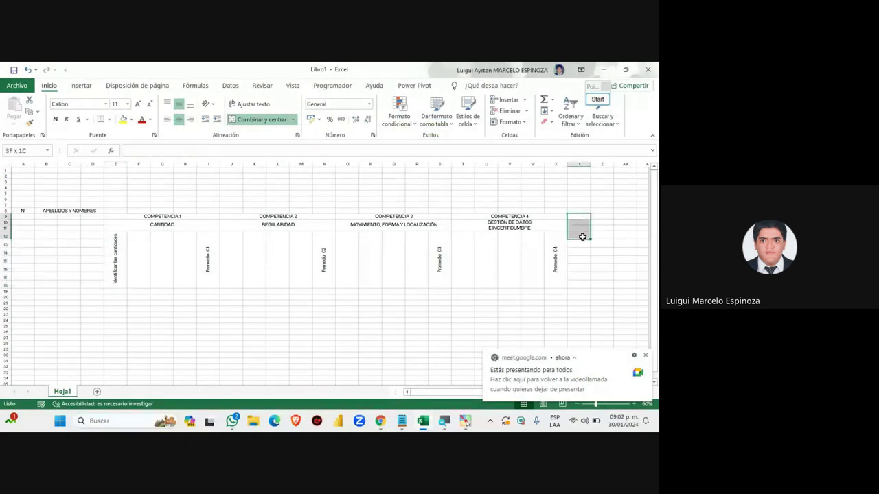
left_click_drag(584, 217, 589, 283)
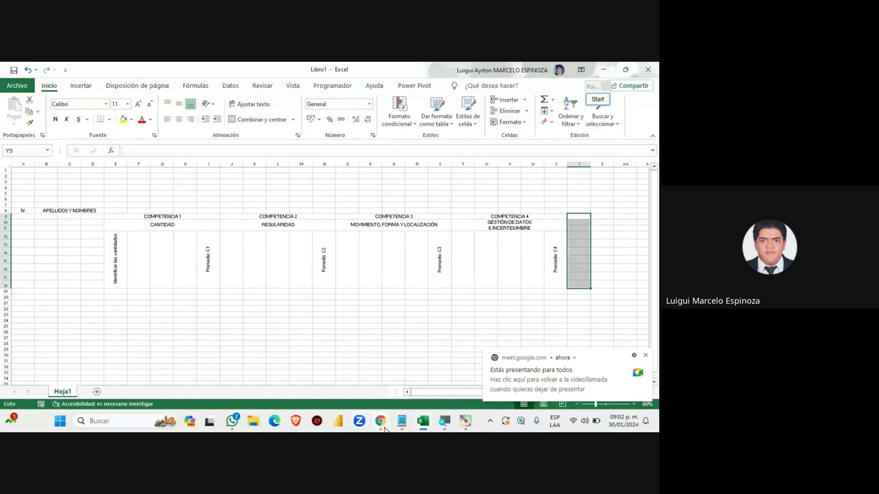
mouse_move(379, 421)
left_click(345, 385)
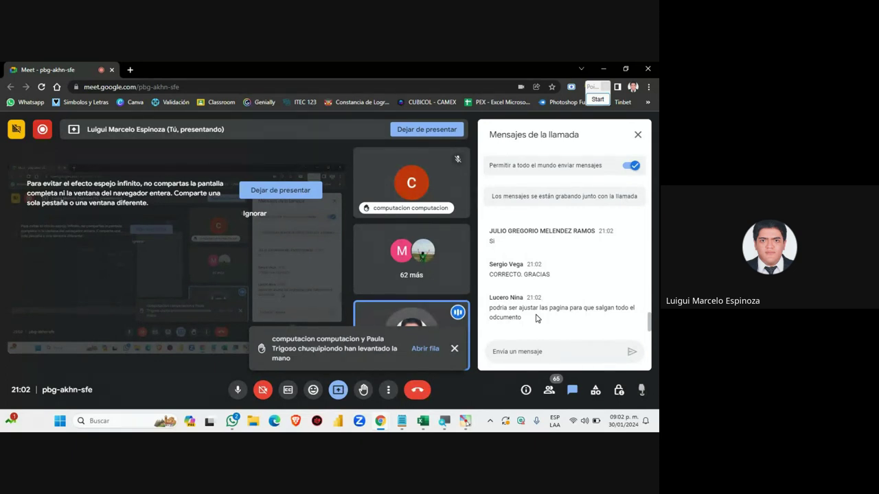
Step: Merge and centre Y9:Y18 into one tall cell to the right of Promedio C4
left_click(423, 420)
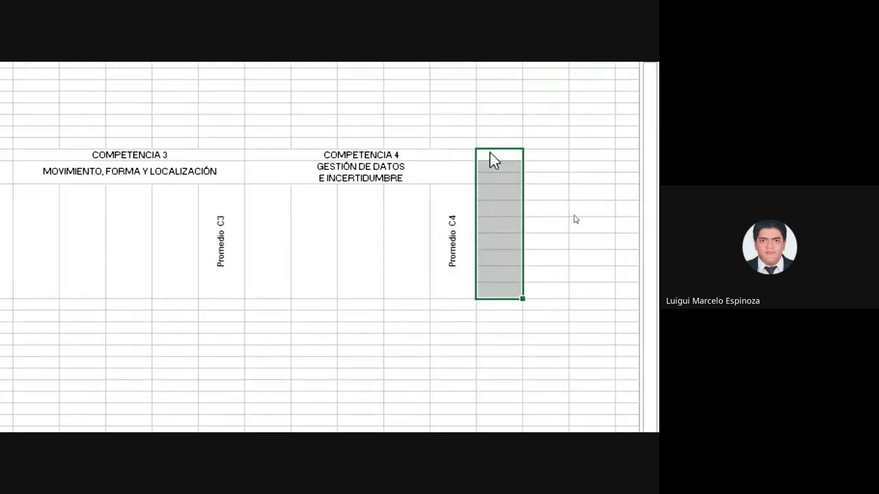
mouse_move(494, 155)
left_mouse_down()
mouse_move(511, 300)
mouse_move(508, 290)
left_mouse_up()
left_click_drag(503, 155, 512, 294)
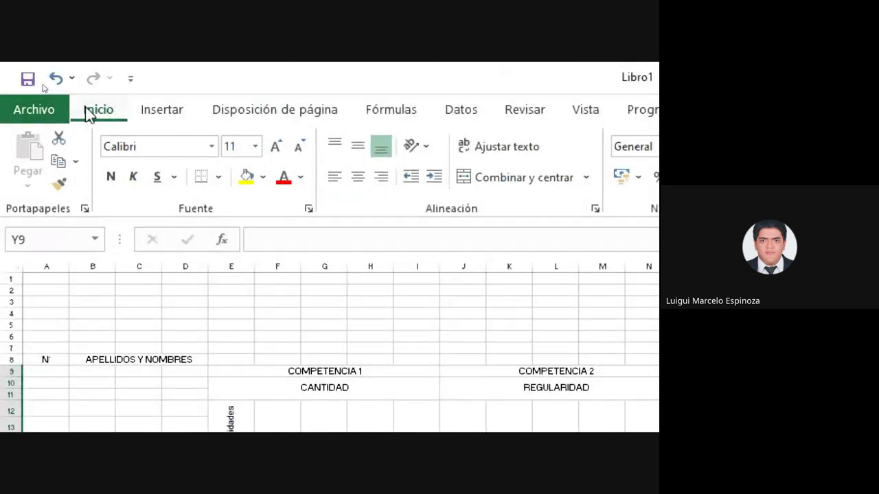
left_click(87, 108)
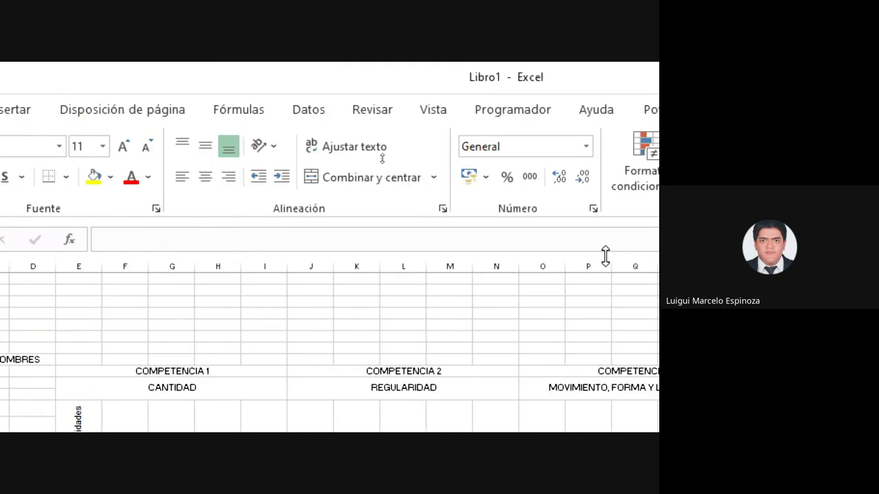
left_click(341, 179)
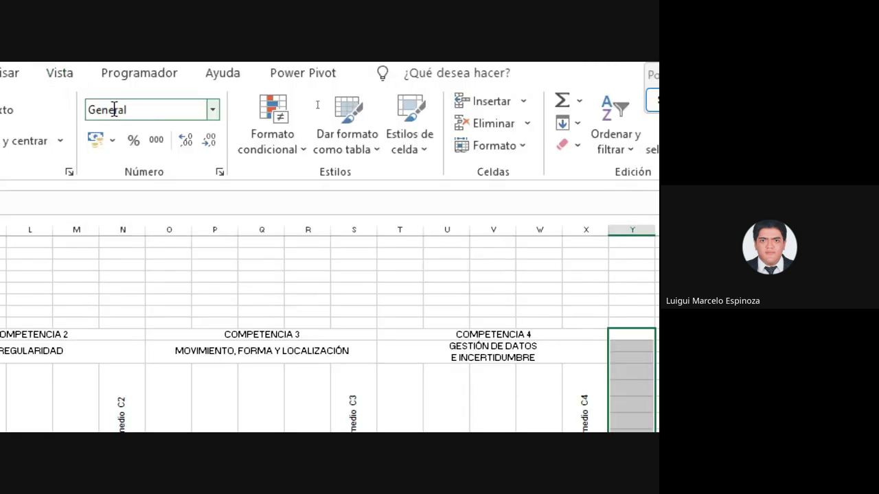
left_click(210, 140)
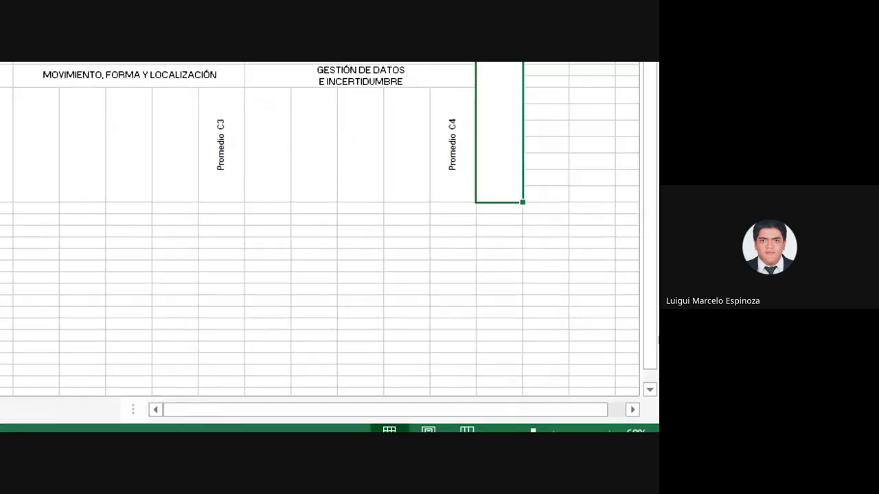
double_click(498, 172)
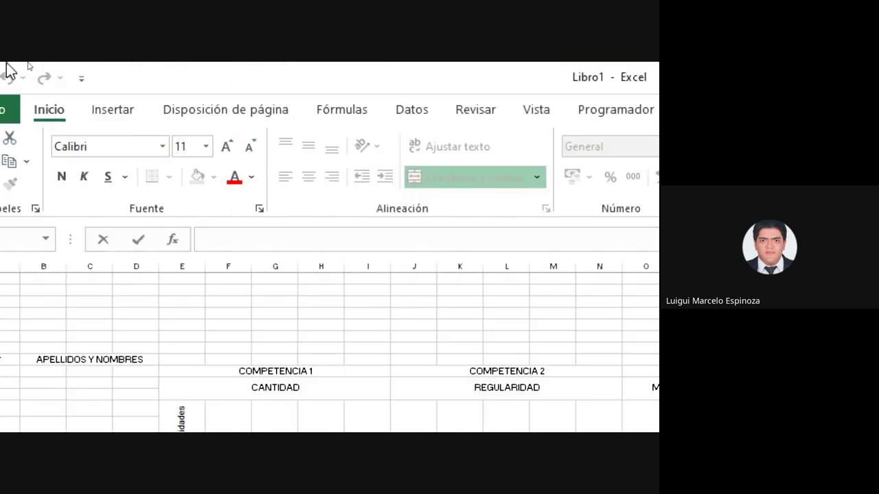
left_click(597, 245)
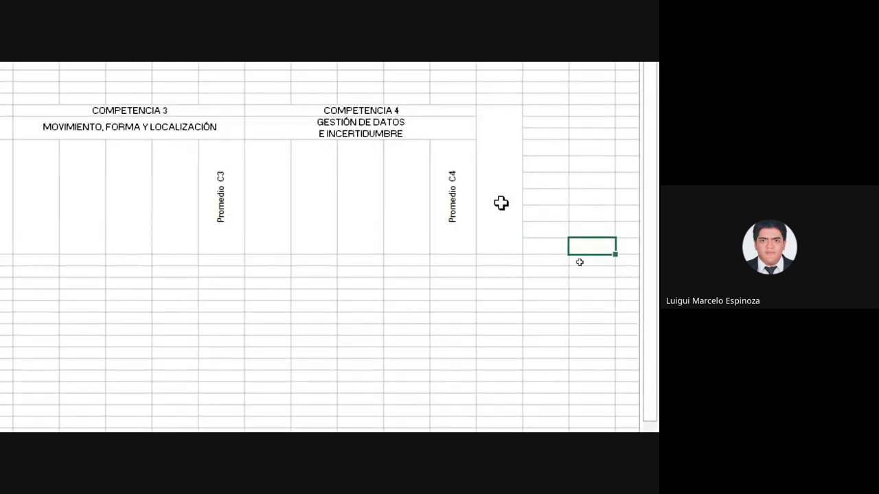
left_click(501, 202)
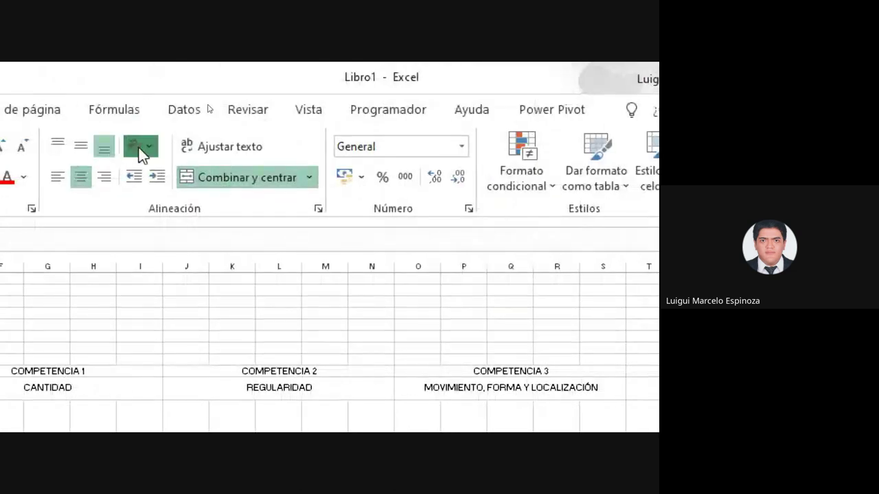
Step: Rotate the merged Y9 cell's text upward and label it 'Promedio Bimestre I'
left_click(141, 152)
left_click(147, 144)
left_click(147, 143)
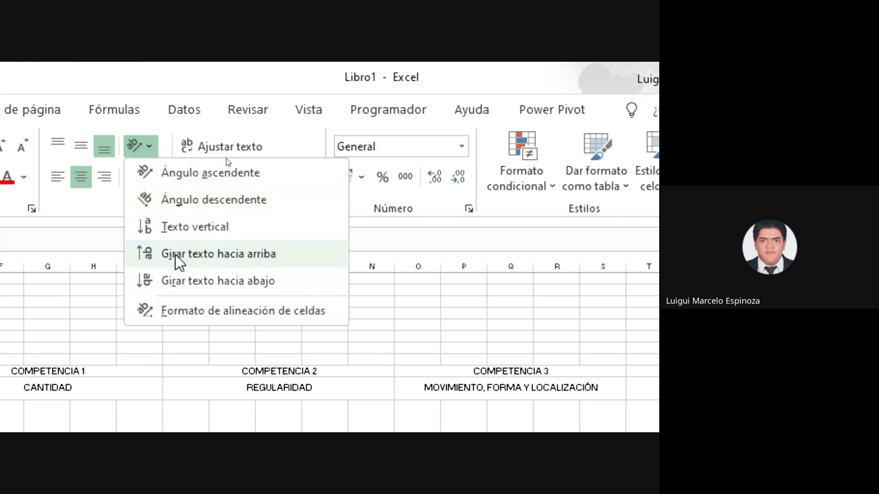
left_click(175, 255)
type("P")
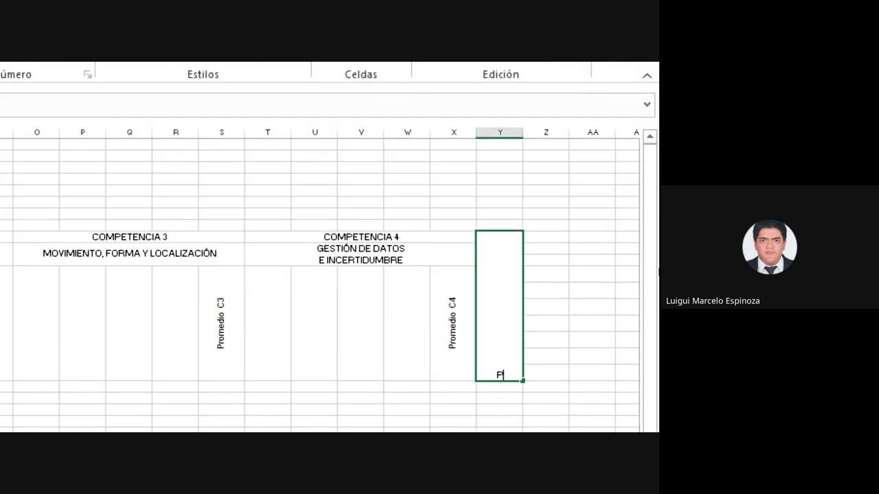
type("rome")
type("dio")
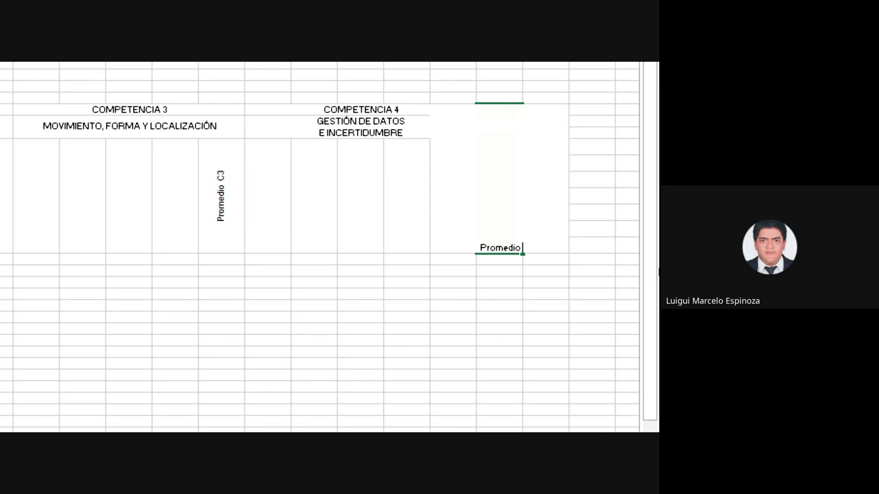
type(" Bi")
type("mestre")
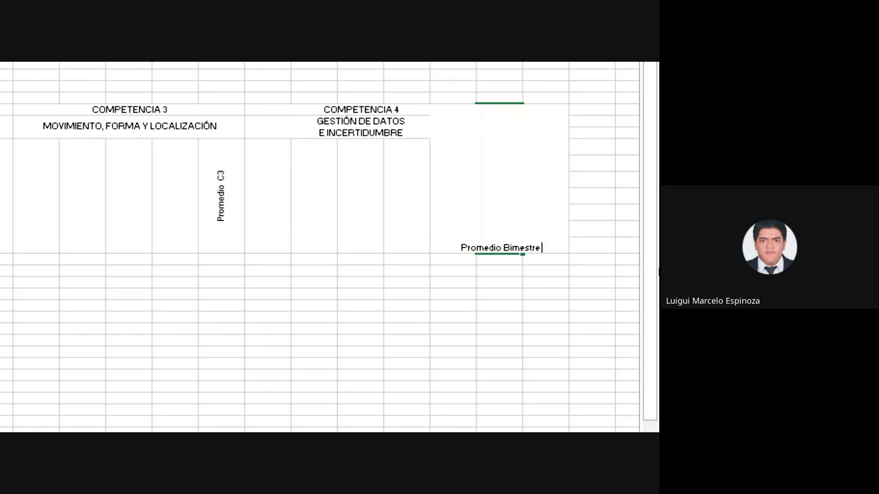
type(" I")
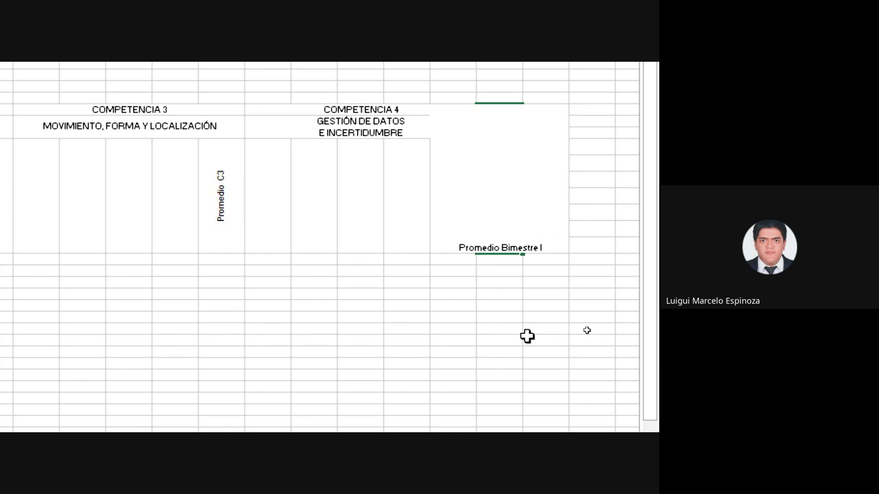
left_click(510, 339)
left_click(486, 175)
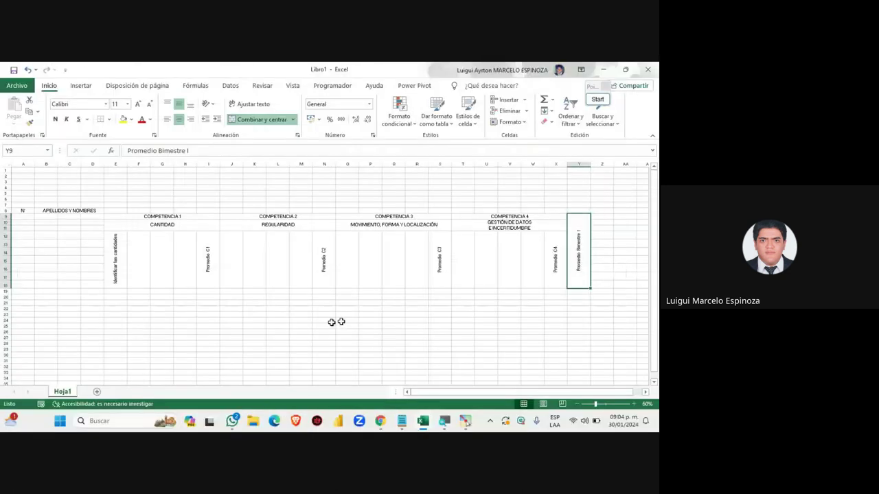
left_click_drag(463, 391, 416, 392)
mouse_move(380, 420)
left_click(328, 367)
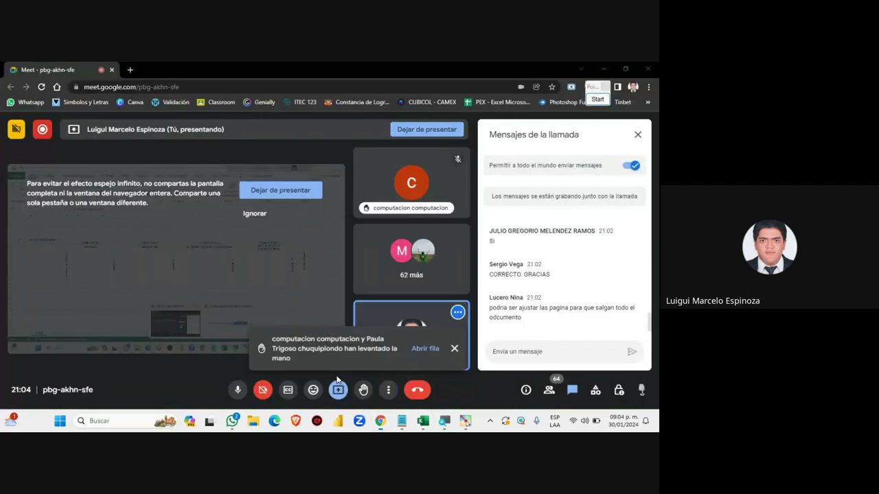
mouse_move(423, 421)
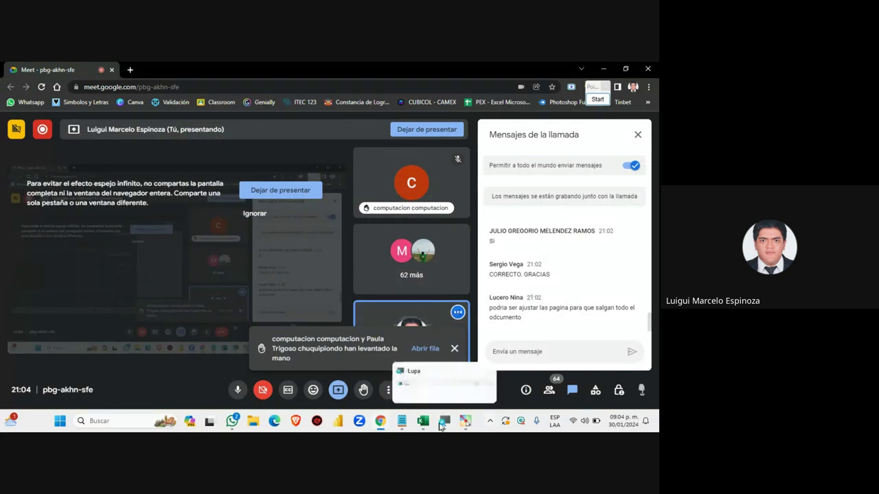
left_click(443, 381)
left_click(645, 356)
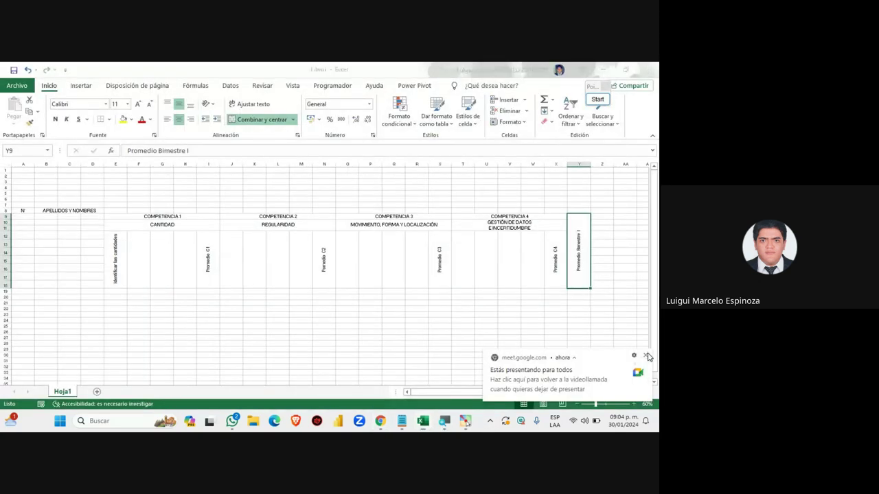
left_click(598, 100)
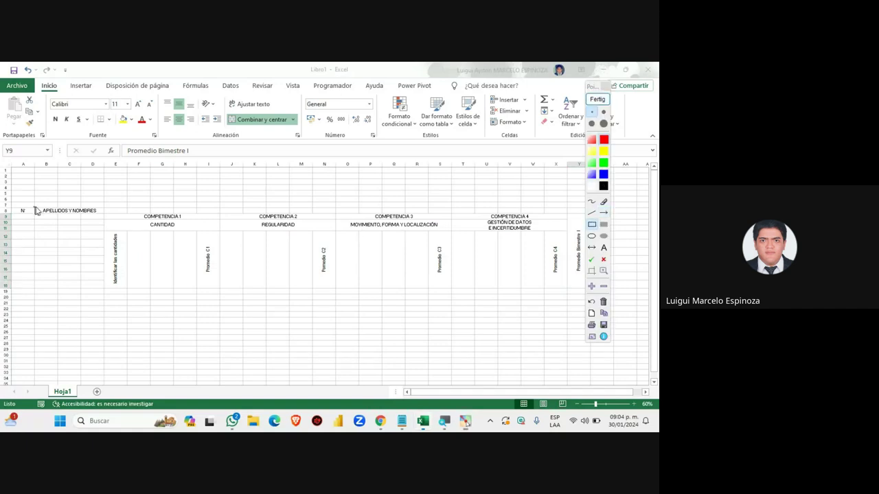
left_click_drag(34, 207, 105, 286)
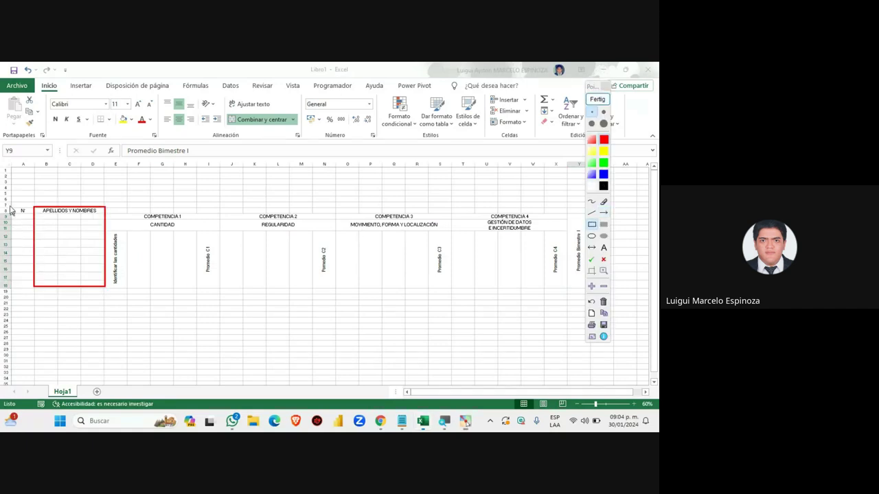
left_click_drag(10, 207, 33, 286)
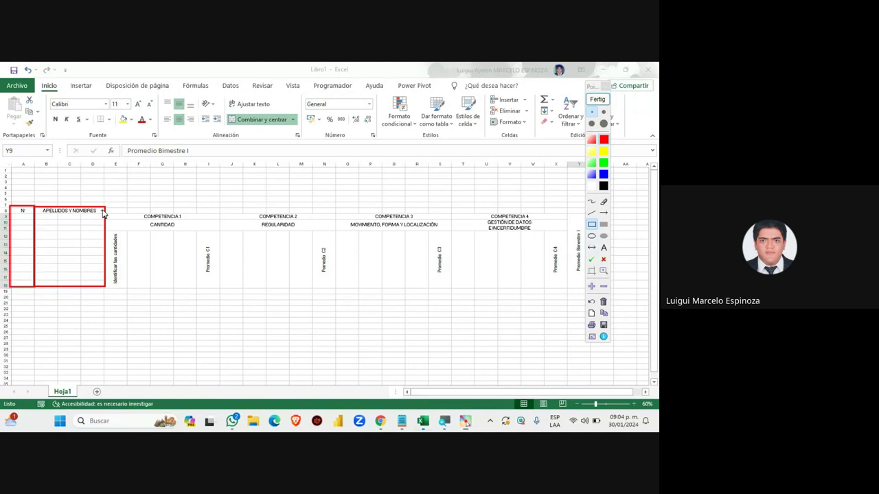
left_click_drag(105, 205, 569, 215)
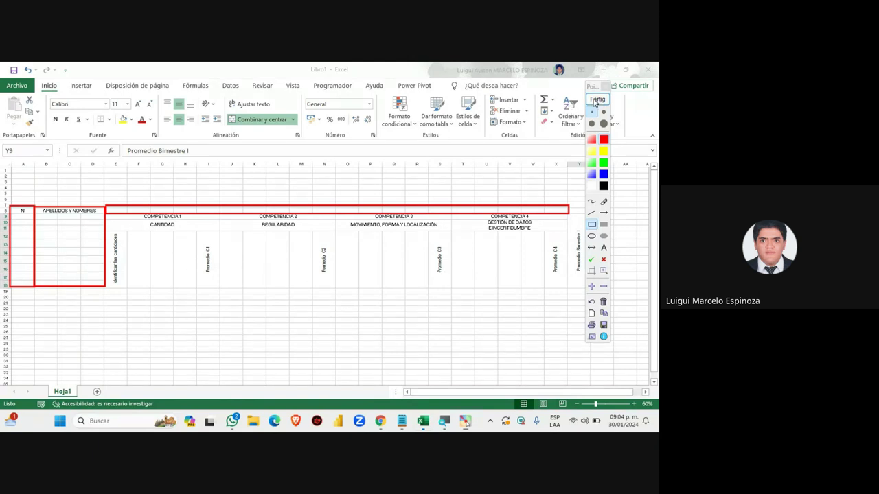
left_click(595, 100)
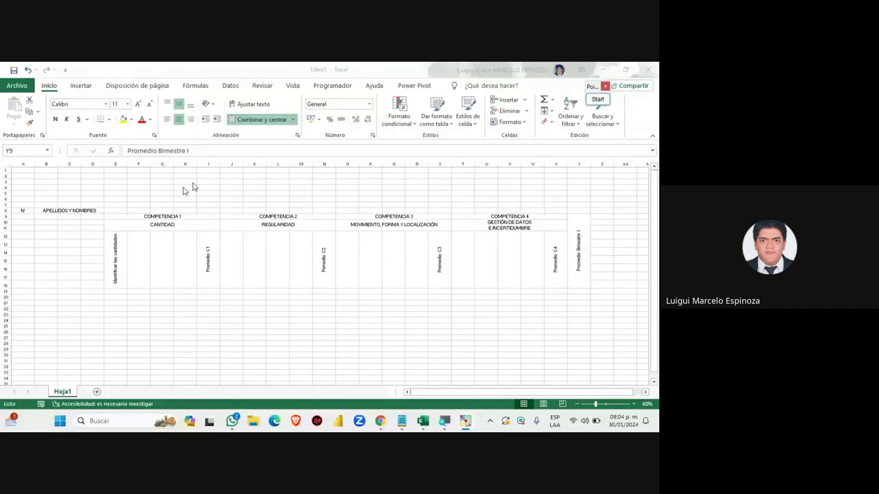
Step: Merge E8:X8 across the competency blocks, heighten row 8, and enter the heading COMPETENCIAS
left_click_drag(111, 210, 565, 210)
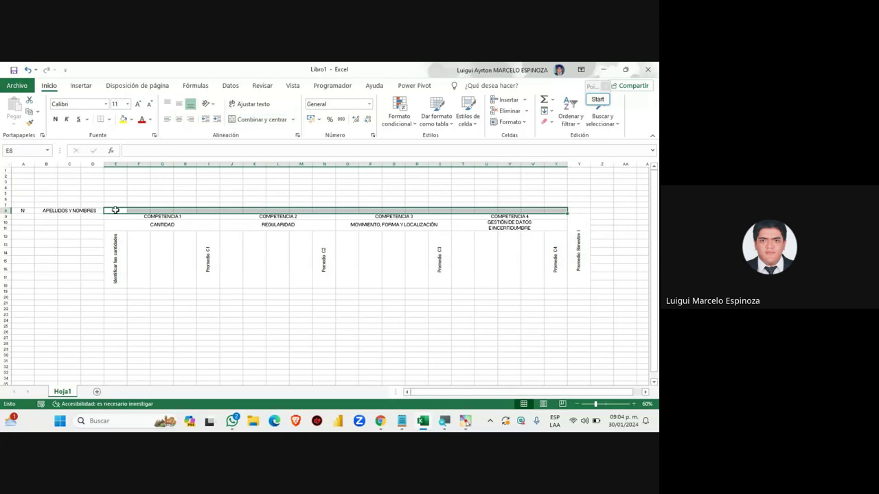
left_click_drag(116, 210, 559, 212)
left_click_drag(112, 210, 555, 210)
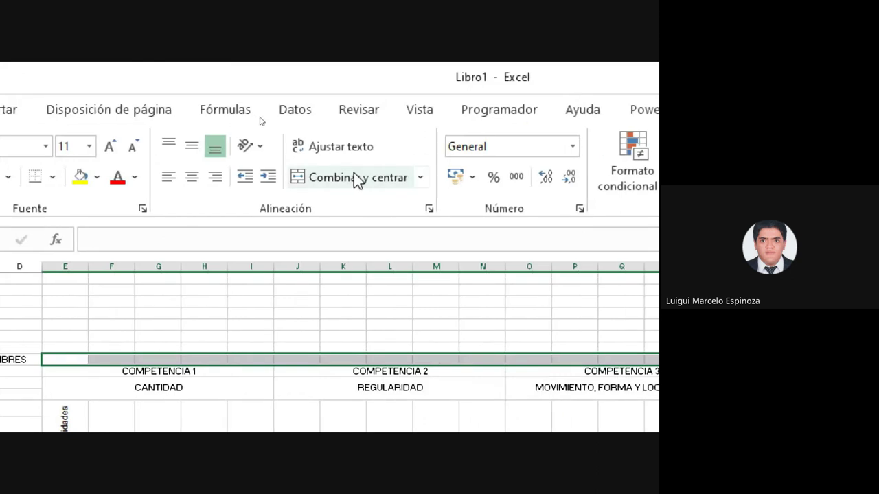
left_click(354, 177)
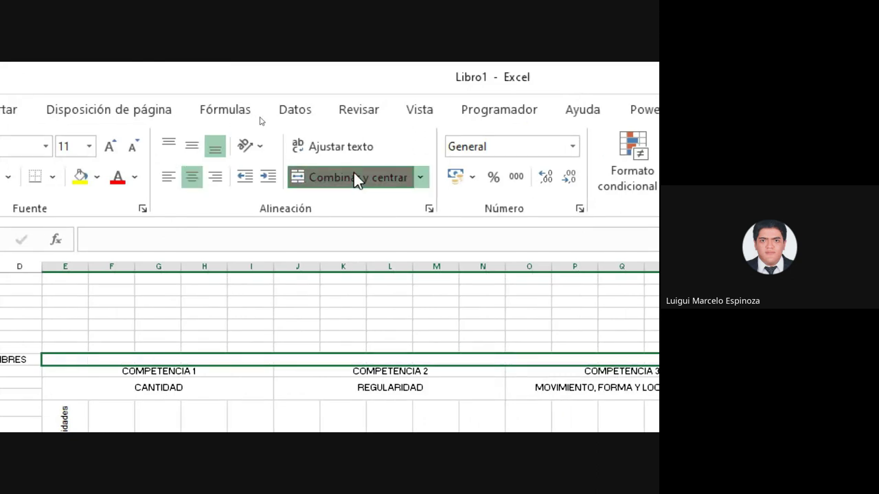
left_click_drag(15, 279, 14, 289)
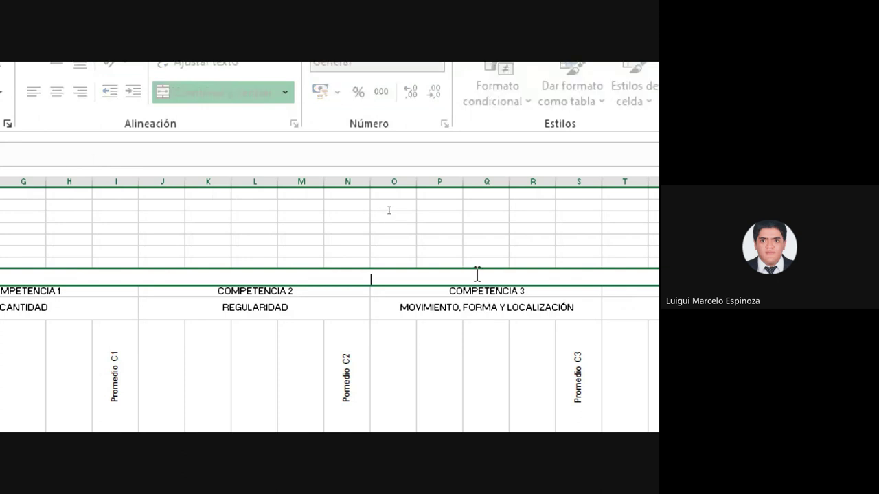
type("COMP")
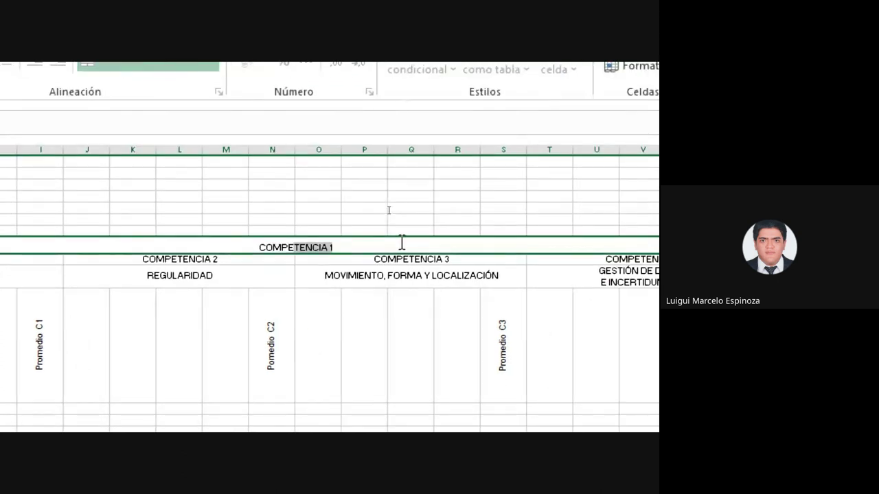
type("ETENCIAS")
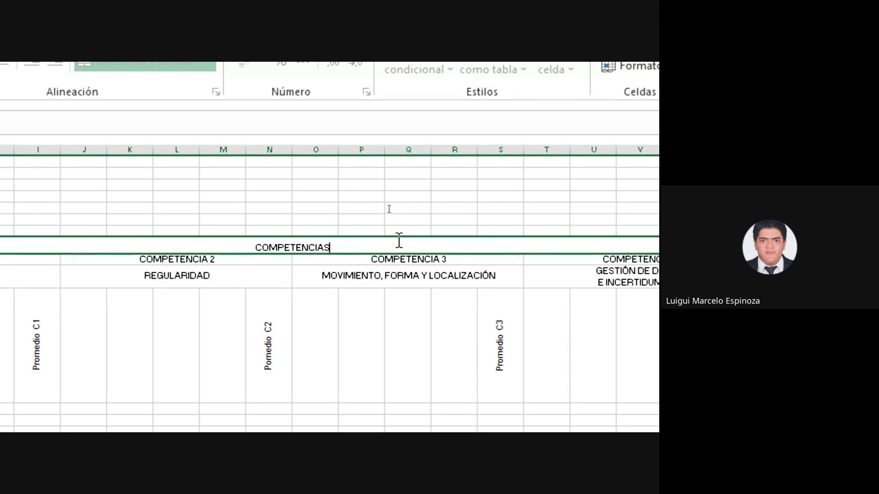
left_click(395, 220)
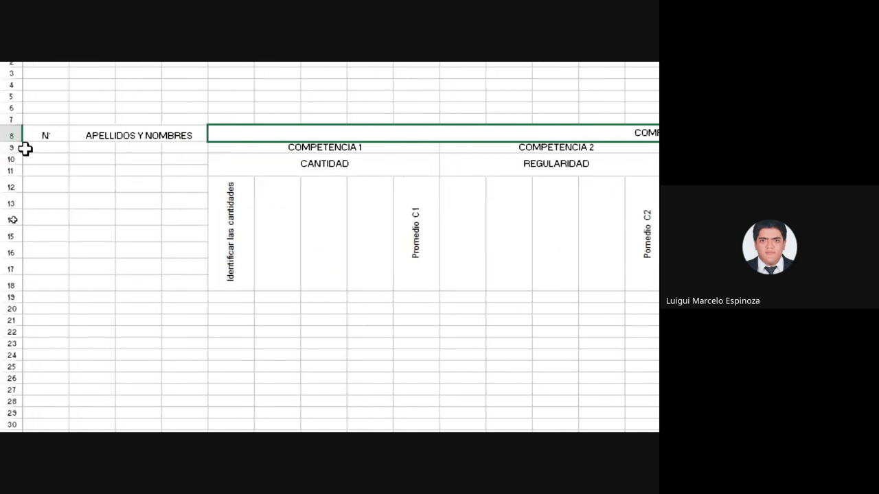
left_click_drag(39, 137, 56, 281)
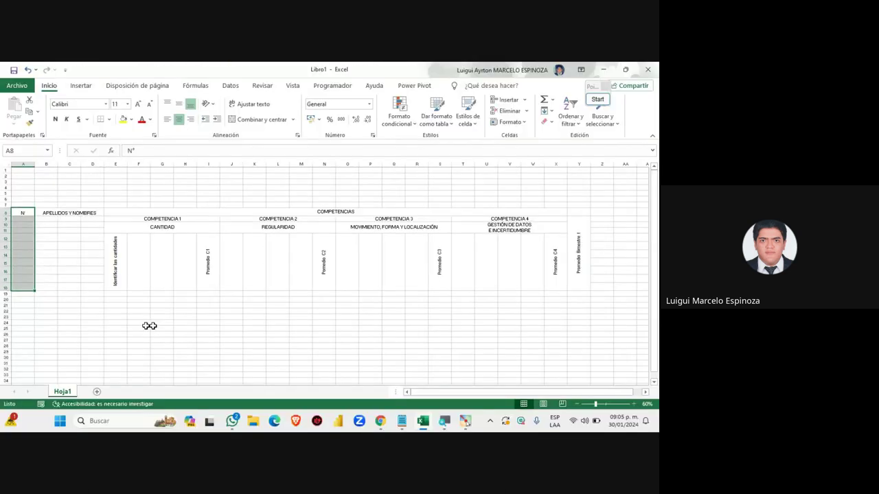
Step: Merge A8:A18 into one cell with N° centred vertically
mouse_move(379, 421)
left_click(418, 351)
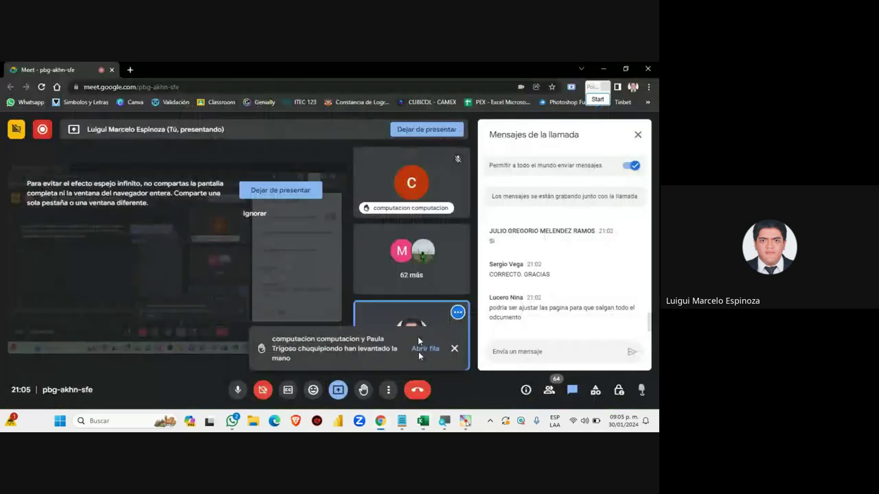
left_click(422, 421)
left_click_drag(23, 214, 31, 284)
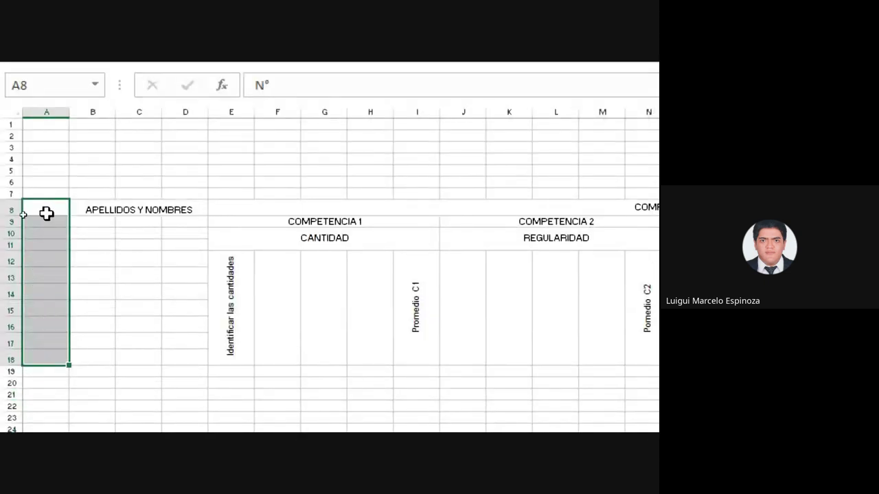
mouse_move(46, 210)
left_mouse_down()
mouse_move(55, 371)
mouse_move(55, 359)
left_mouse_up()
left_click_drag(44, 206, 55, 356)
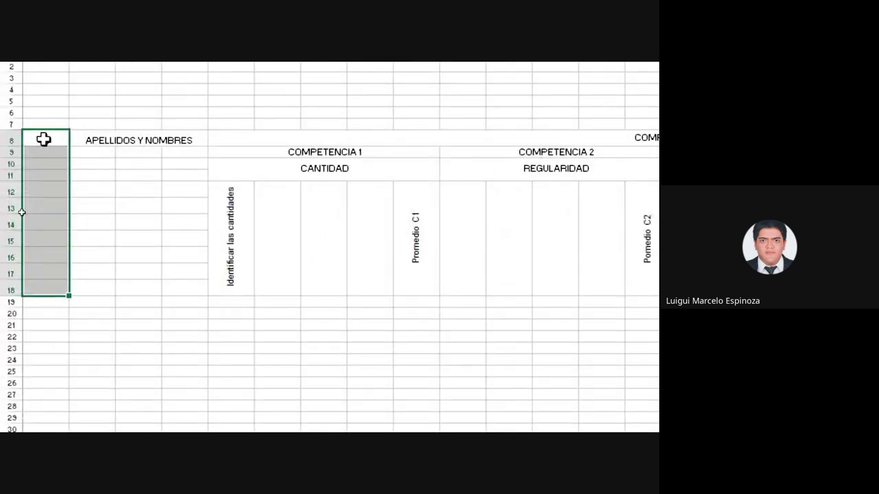
left_click_drag(44, 137, 59, 288)
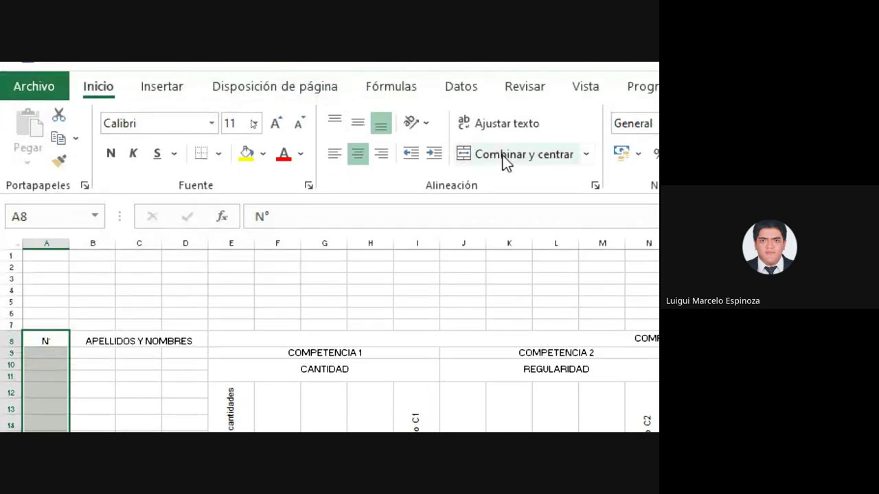
left_click(503, 155)
left_click(357, 122)
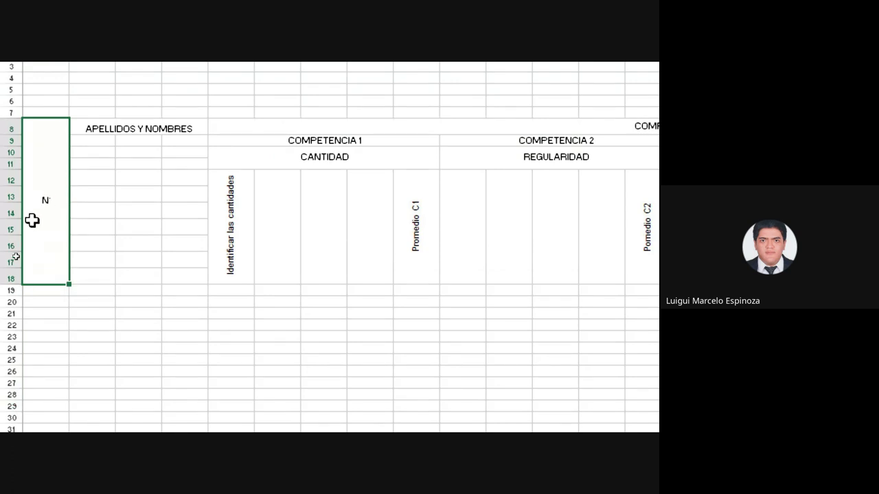
Step: Merge B8:D18 into one block with APELLIDOS Y NOMBRES centred vertically
mouse_move(112, 129)
left_mouse_down()
mouse_move(178, 233)
mouse_move(184, 274)
left_mouse_up()
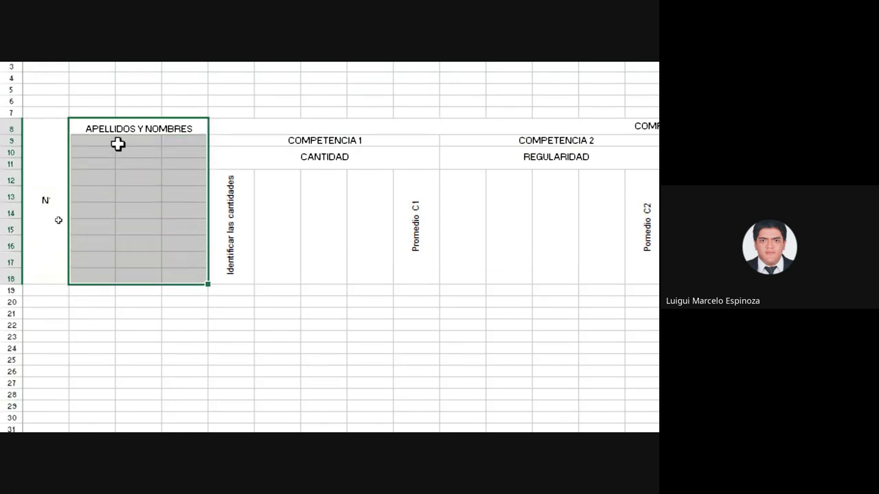
left_click_drag(90, 126, 202, 277)
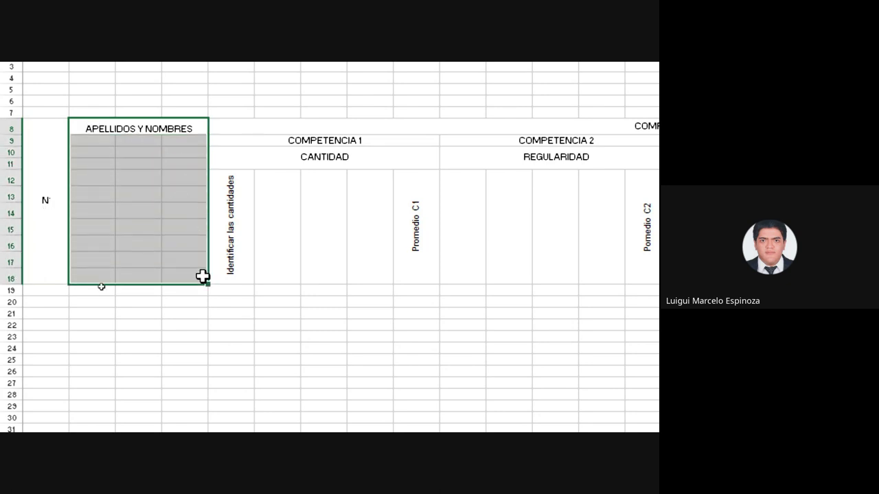
left_click_drag(89, 129, 204, 276)
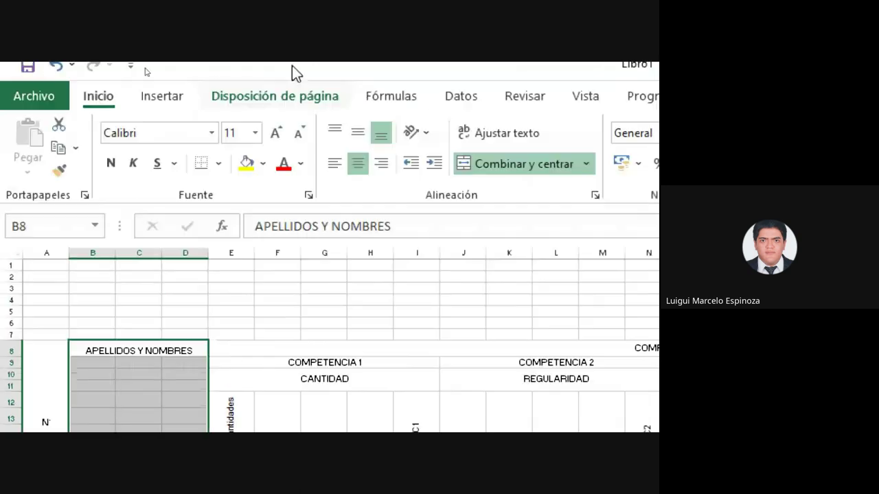
left_click(520, 171)
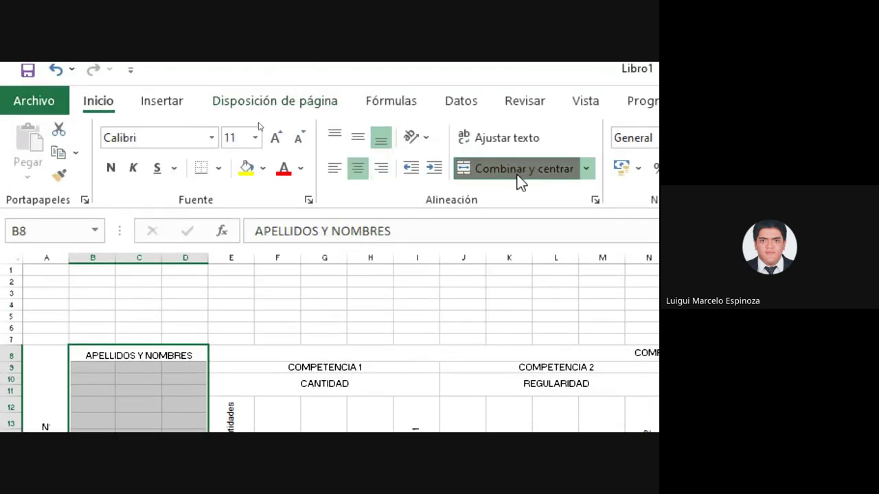
left_click(519, 170)
left_click(518, 171)
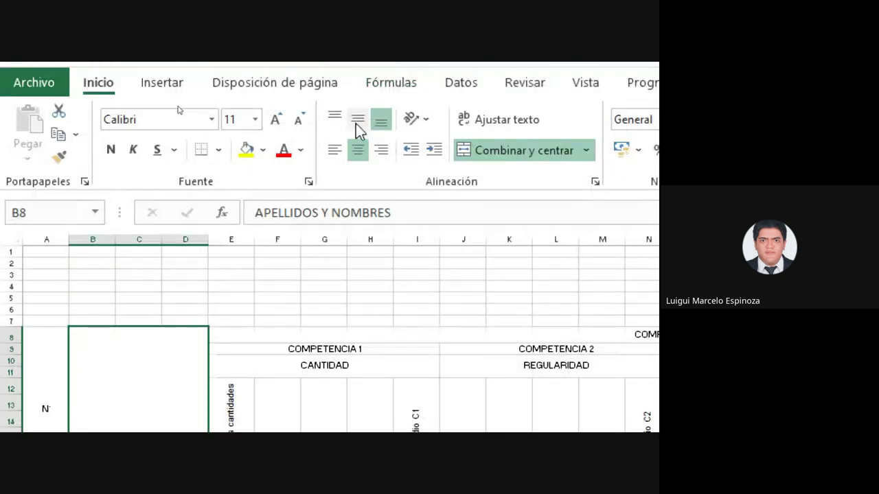
left_click(358, 120)
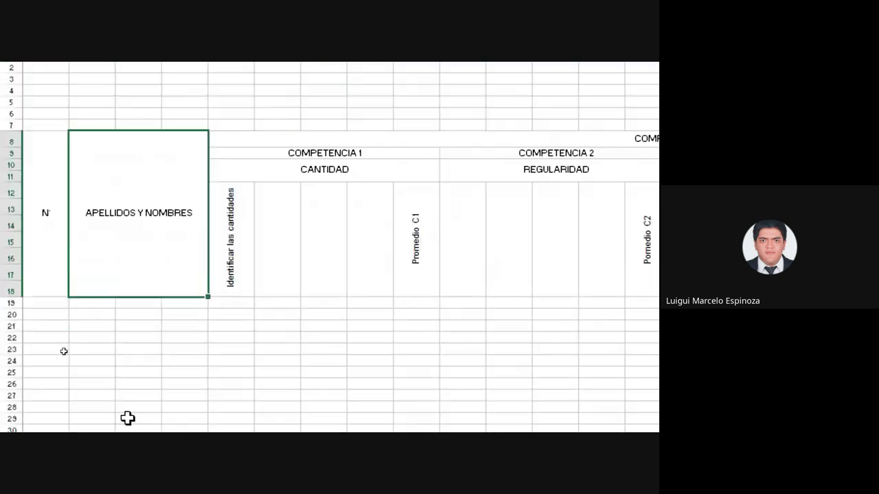
left_click(385, 289)
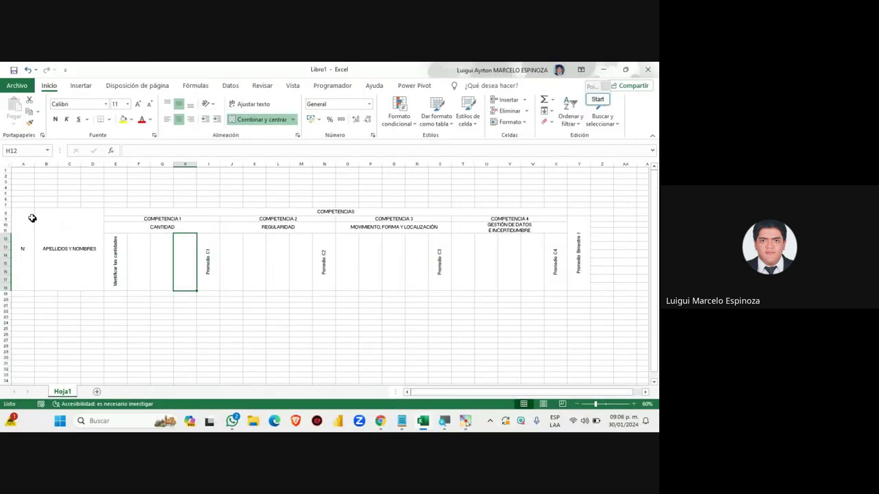
Step: Re-merge the Promedio Bimestre I cells Y8:Y18 into one tall cell
left_click_drag(32, 218, 352, 255)
left_click_drag(507, 256, 578, 256)
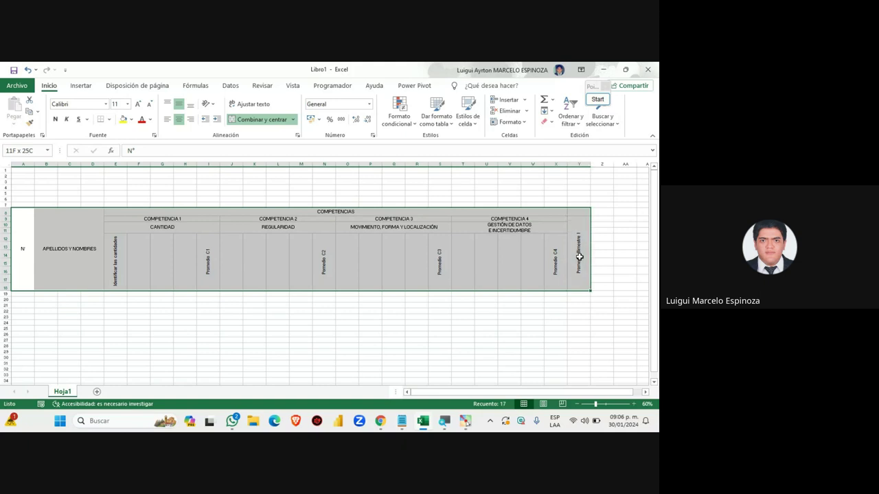
left_click(569, 257)
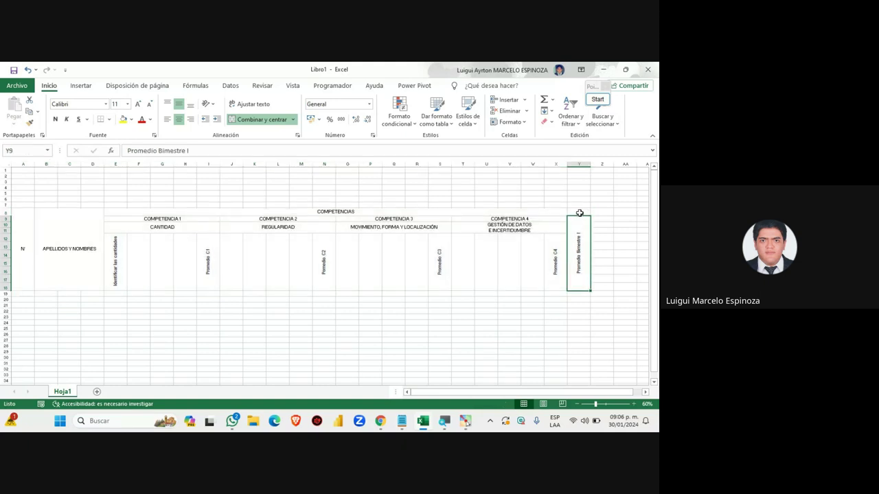
left_click_drag(579, 213, 579, 287)
left_click(257, 119)
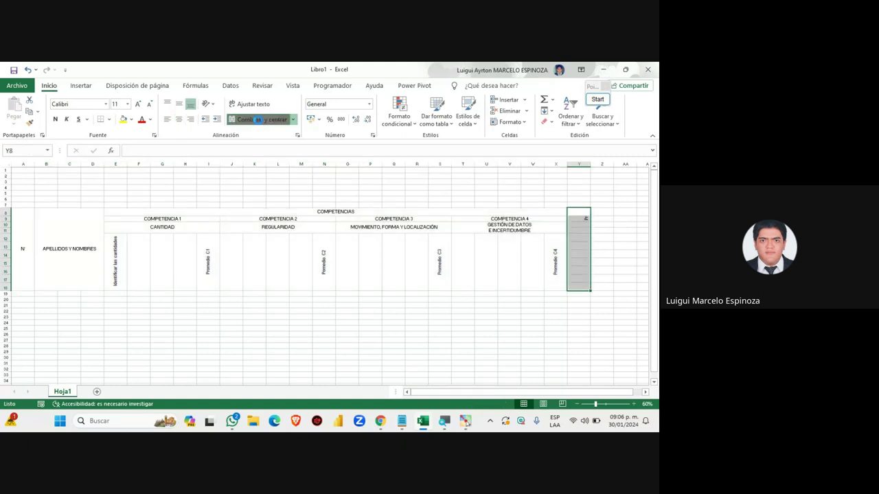
left_click(258, 120)
left_click(494, 259)
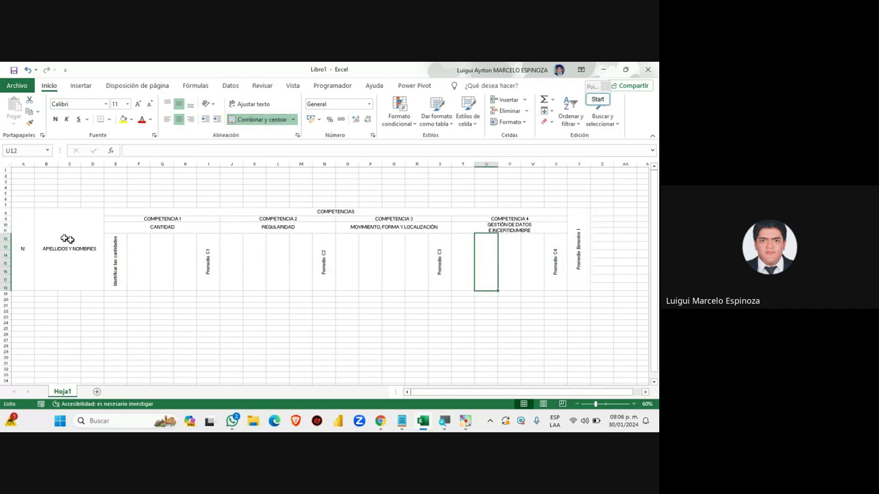
Step: Select the whole header block A8:Y18, from N° to Promedio Bimestre I
left_click_drag(19, 218, 385, 250)
left_click_drag(568, 251, 578, 251)
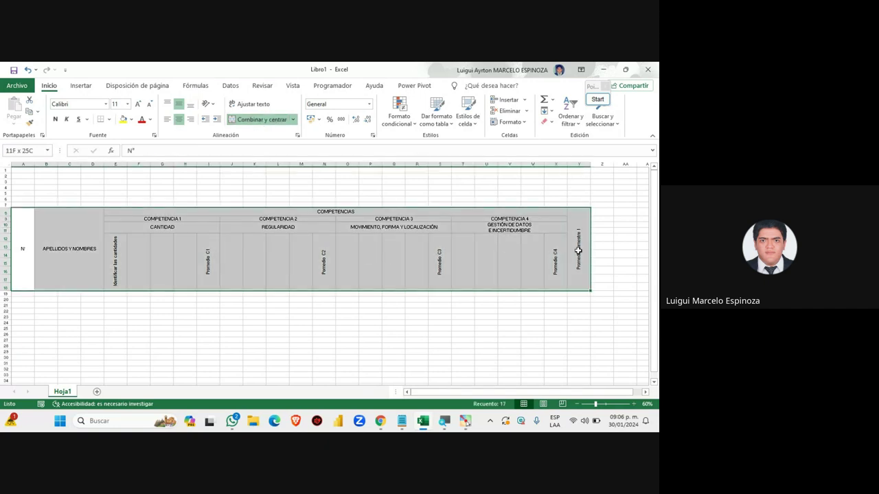
left_click_drag(30, 229, 497, 240)
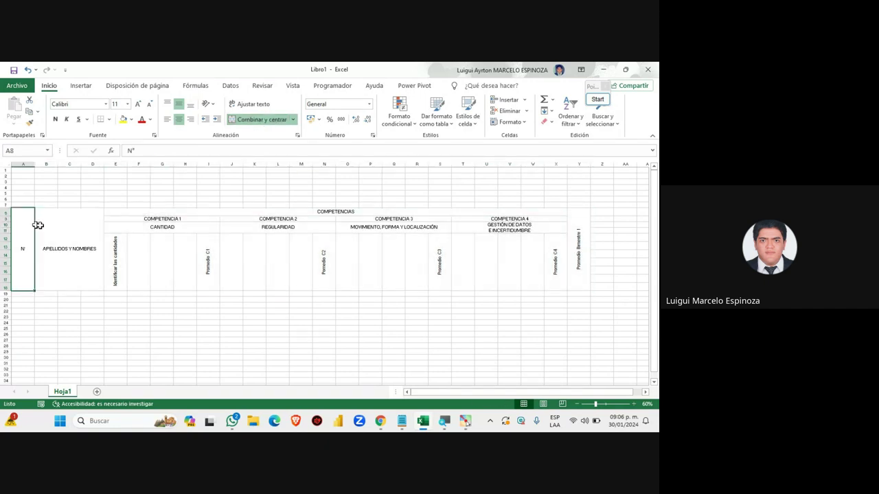
left_click_drag(569, 245, 580, 246)
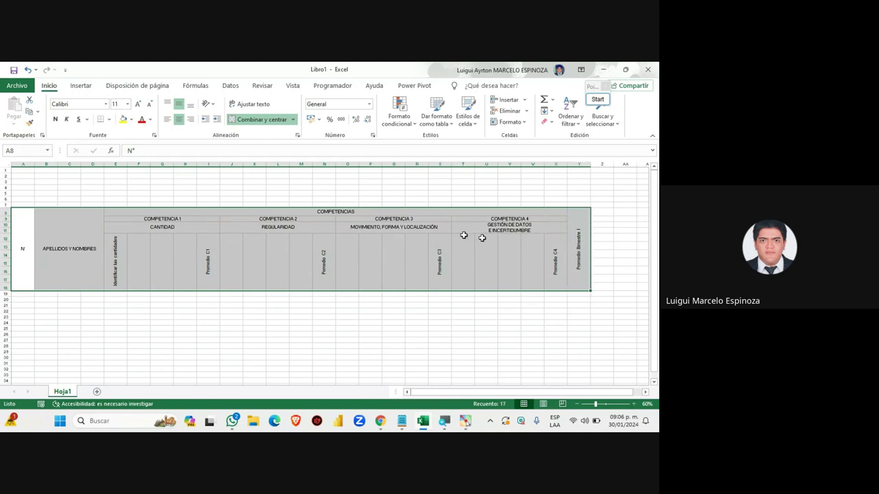
left_click(136, 251)
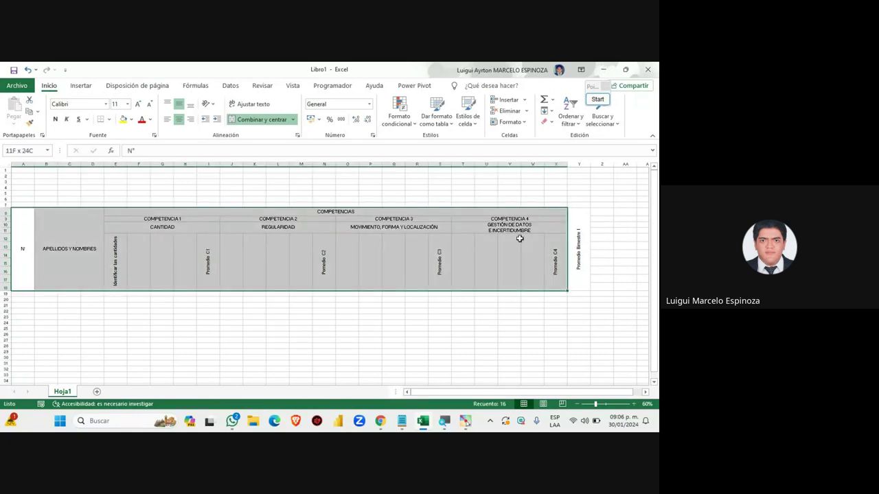
left_click_drag(291, 239, 579, 239)
Step: Apply Todos los bordes to every cell of the header block A8:Y18
left_click(366, 384)
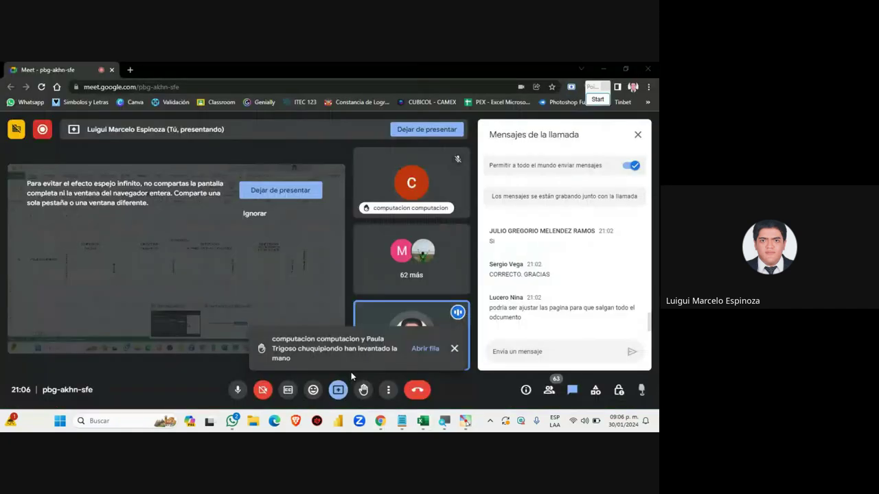
key("alt+Tab")
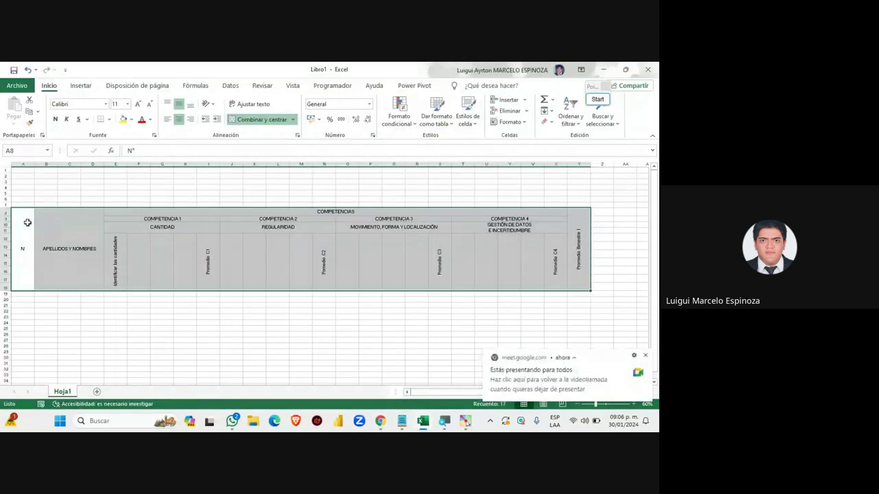
left_click_drag(28, 222, 579, 262)
left_click_drag(22, 227, 568, 267)
mouse_move(20, 219)
left_mouse_down()
mouse_move(441, 260)
mouse_move(576, 265)
left_mouse_up()
left_click_drag(31, 214, 581, 245)
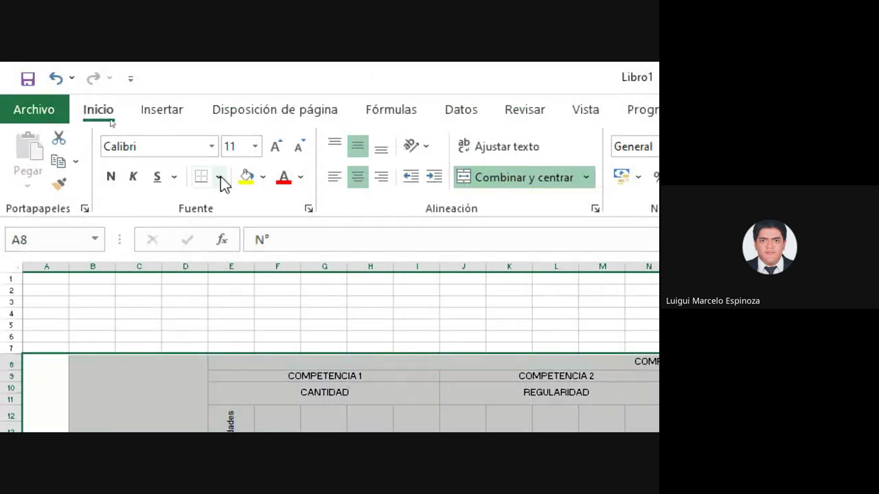
left_click(219, 177)
left_click(219, 176)
left_click(219, 177)
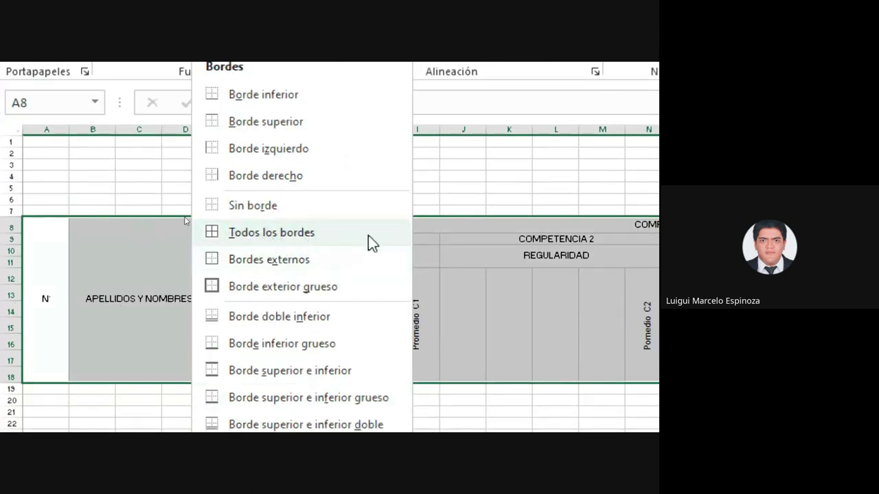
left_click(479, 173)
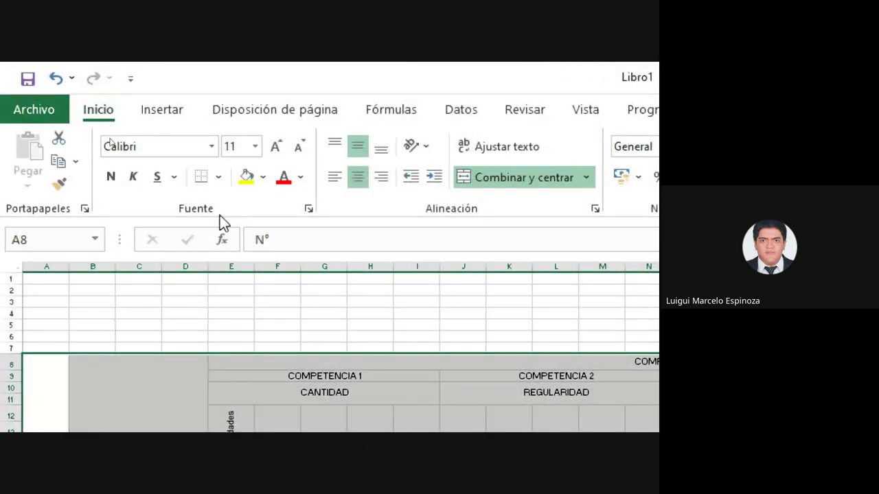
left_click(220, 179)
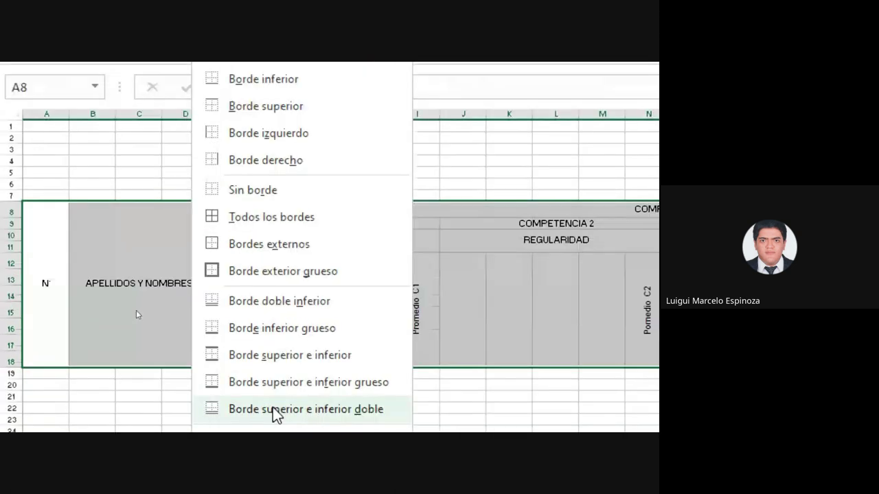
left_click(280, 223)
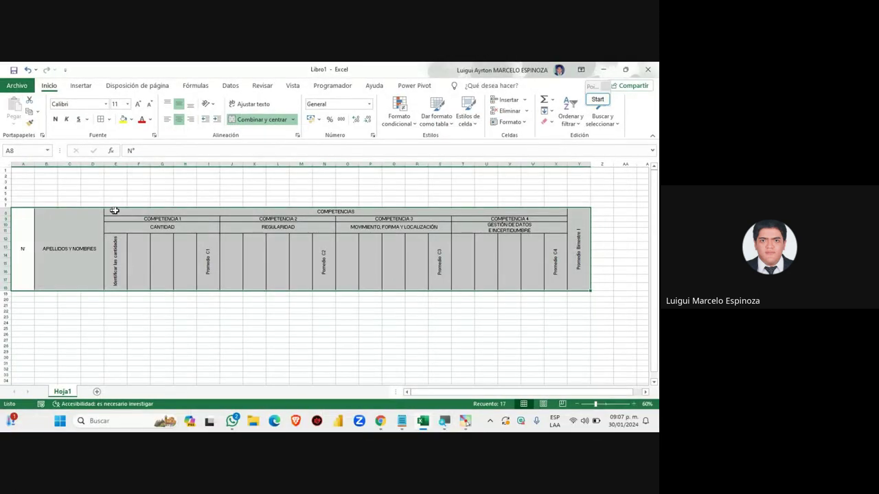
Step: Make the COMPETENCIAS row slightly taller and check the competency heading cells
left_click_drag(9, 222, 8, 225)
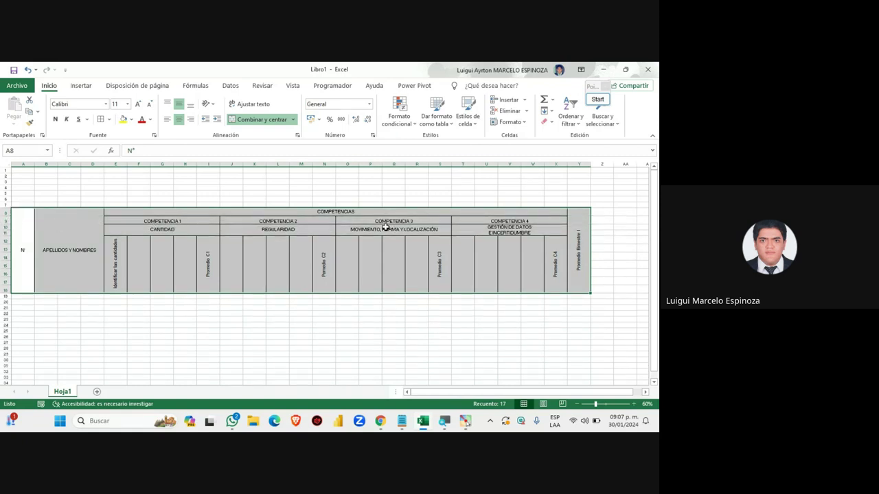
left_click_drag(383, 223, 481, 229)
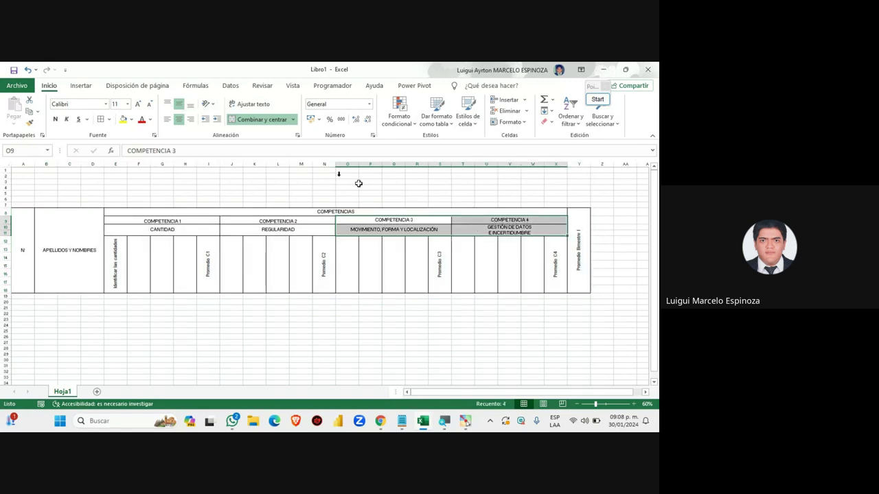
left_click(479, 227)
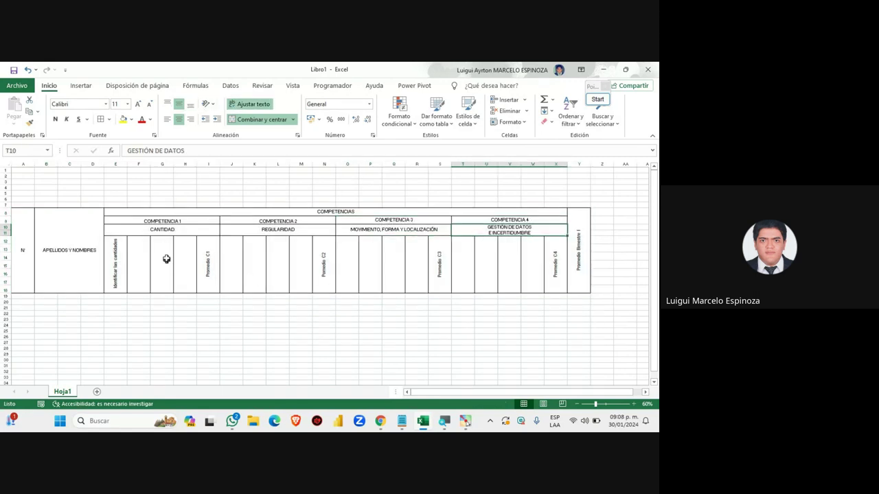
left_click(175, 230)
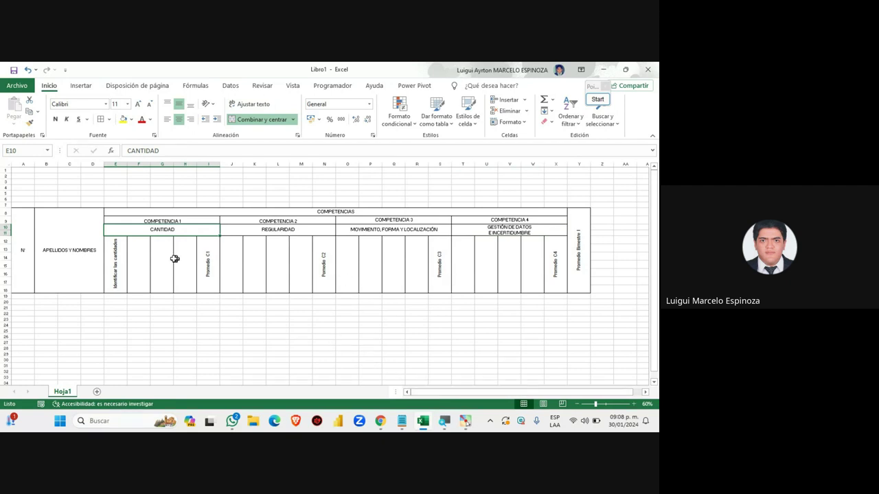
left_click(126, 261)
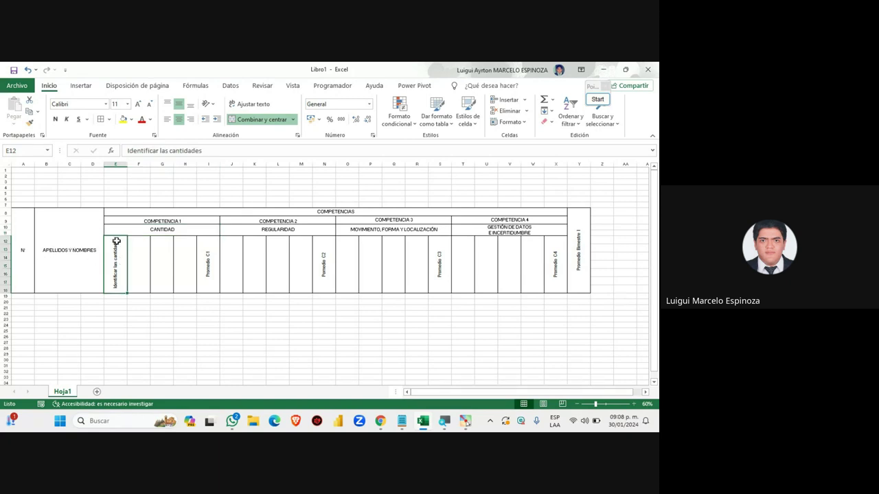
left_click(379, 214)
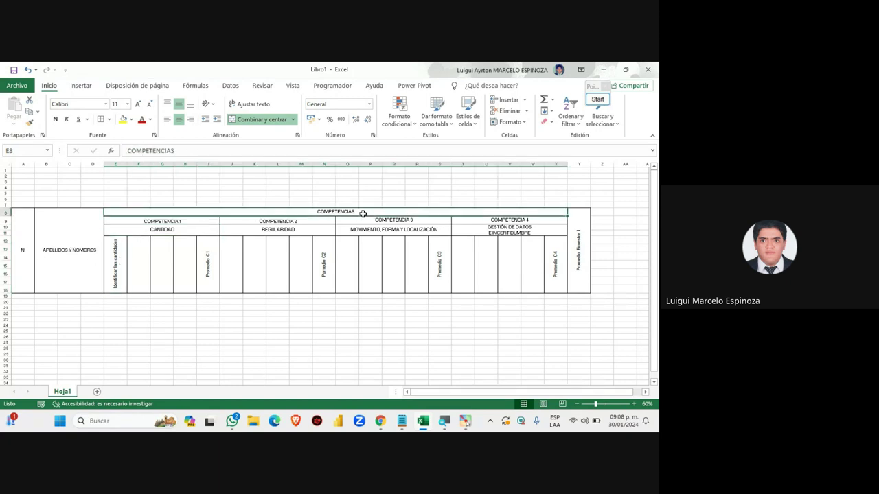
left_click(208, 264)
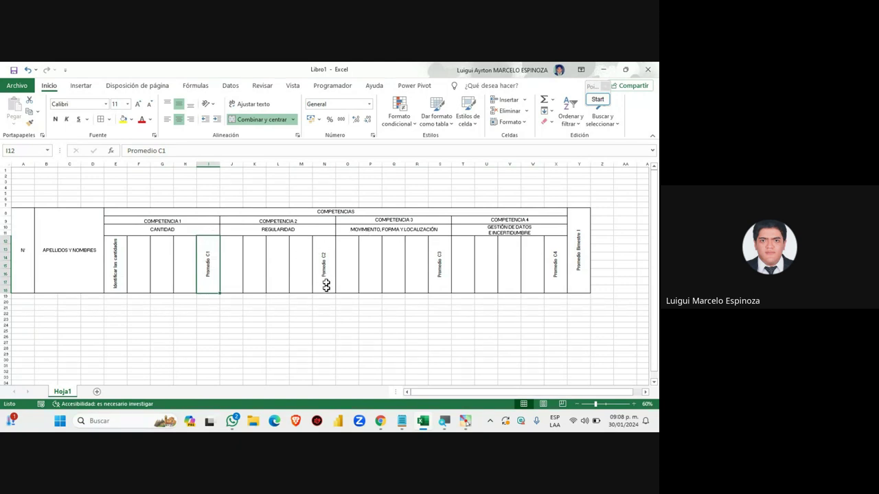
Step: Check the names and N° cells below the header, then go to the Google Meet call
scroll(161, 324, "down", 3)
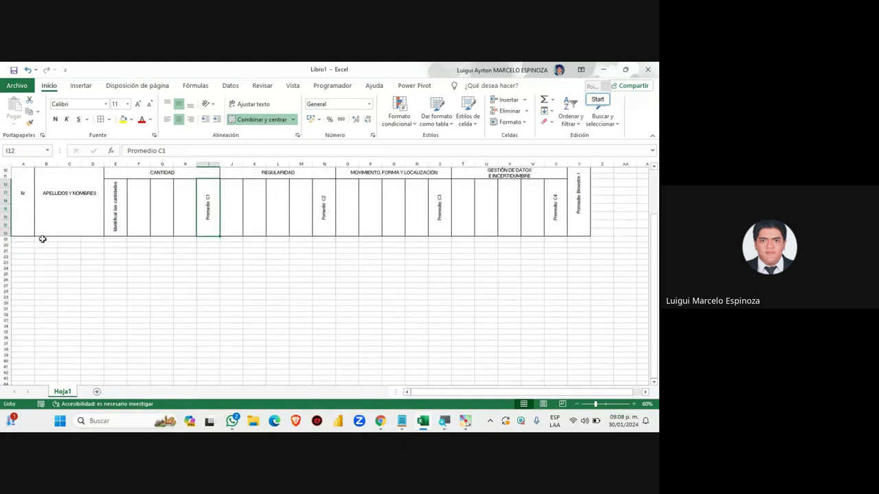
left_click(90, 236)
left_click(96, 257)
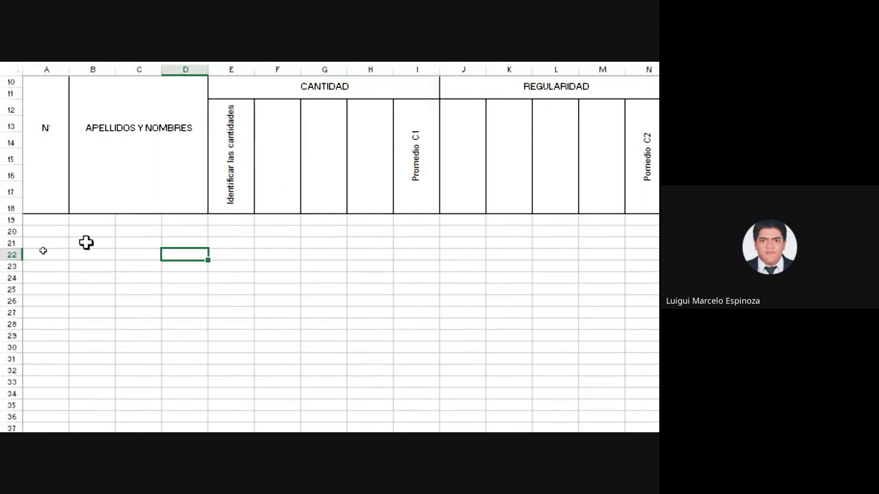
left_click_drag(81, 218, 198, 221)
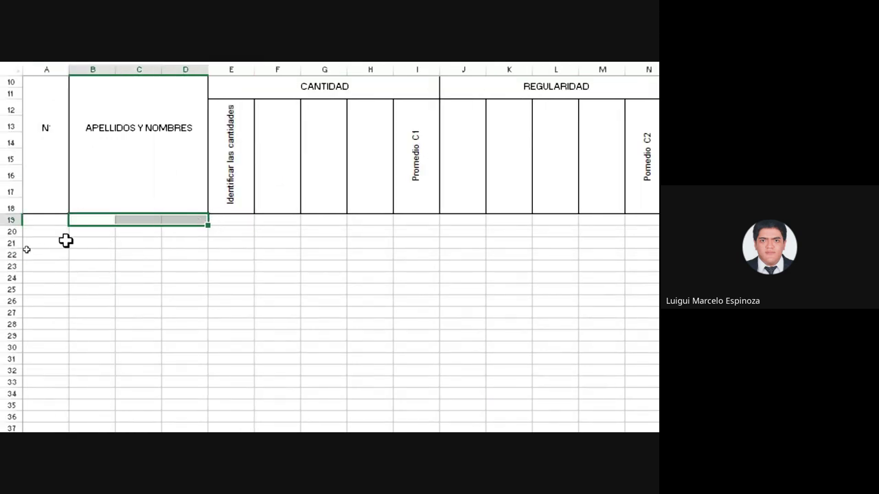
left_click(34, 218)
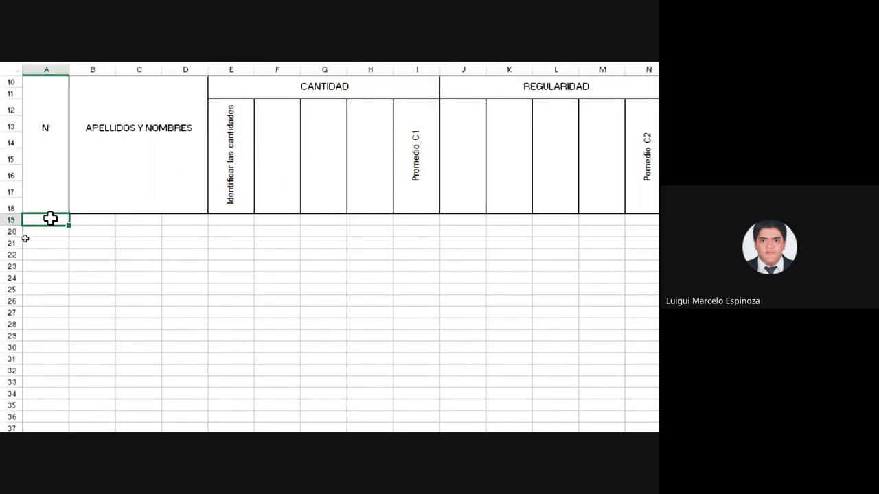
scroll(92, 323, "up", 2)
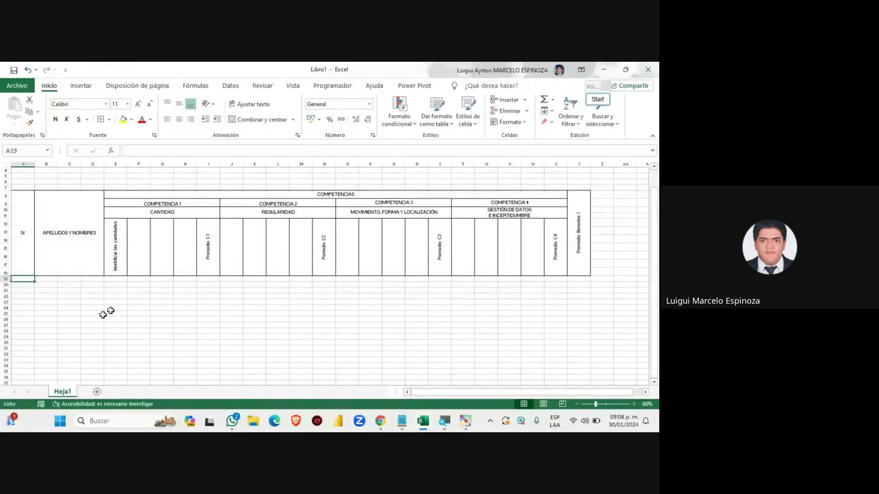
mouse_move(380, 420)
left_click(344, 371)
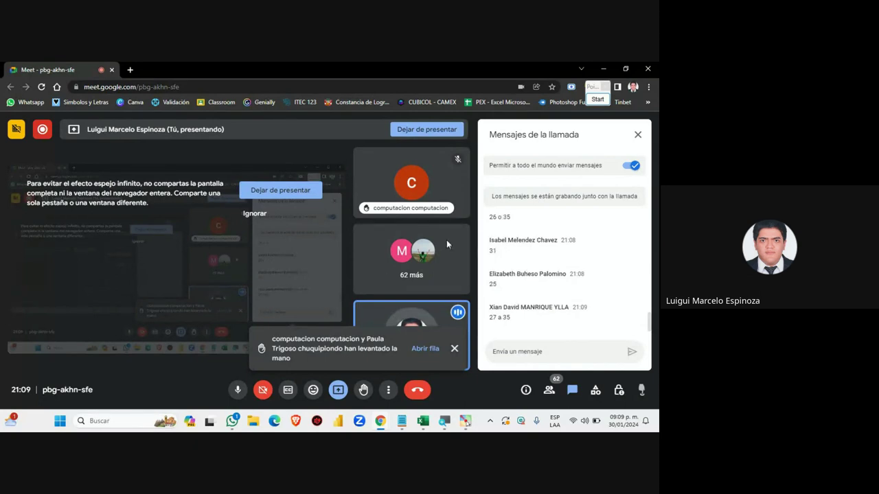
left_click(443, 420)
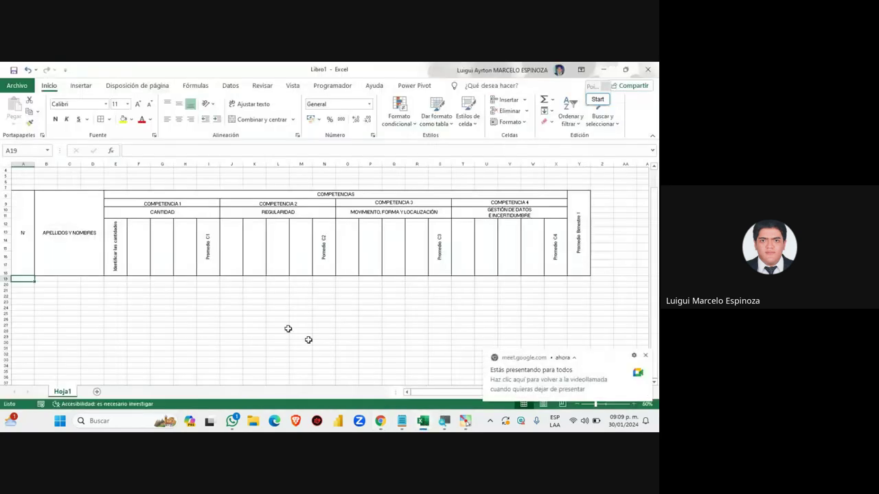
scroll(18, 287, "down", 2)
scroll(18, 286, "down", 2)
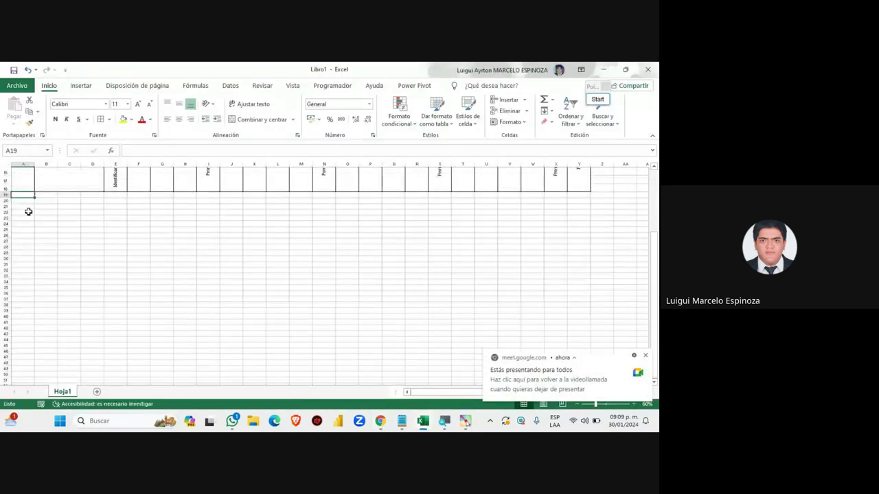
scroll(29, 212, "up", 1)
scroll(29, 241, "up", 1)
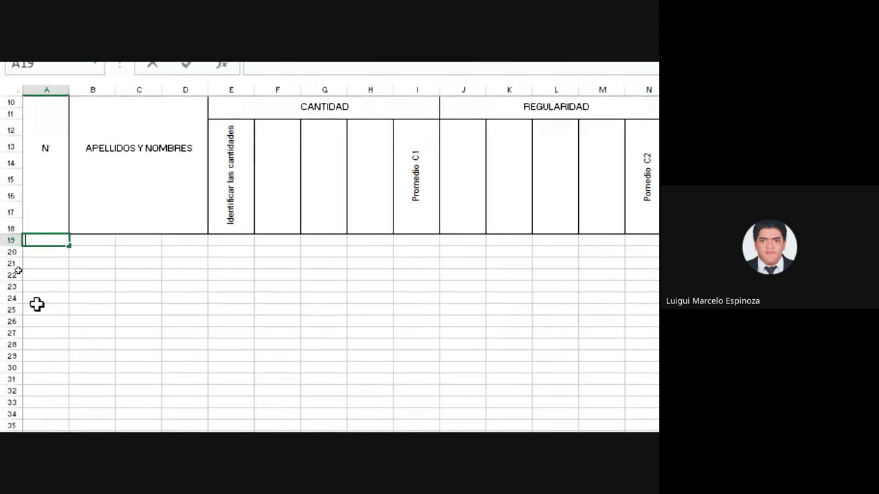
left_click(58, 263)
left_click(53, 240)
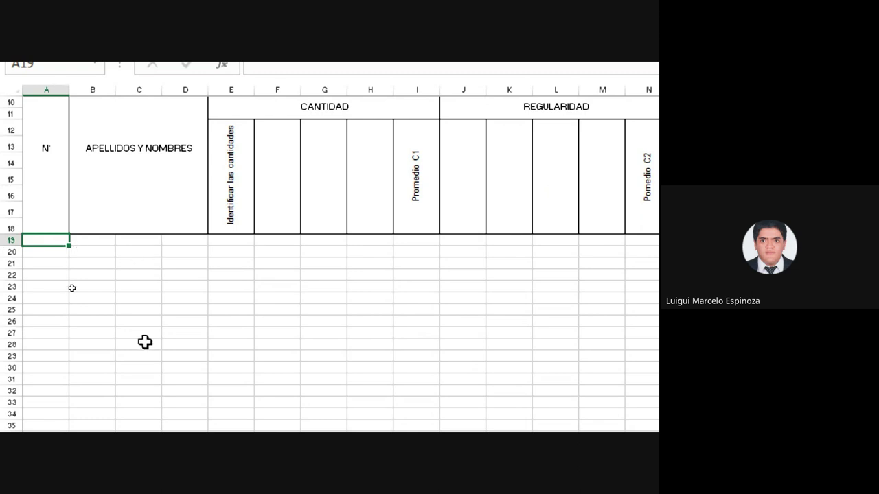
scroll(138, 328, "up", 2)
scroll(138, 328, "up", 1)
scroll(161, 300, "down", 3)
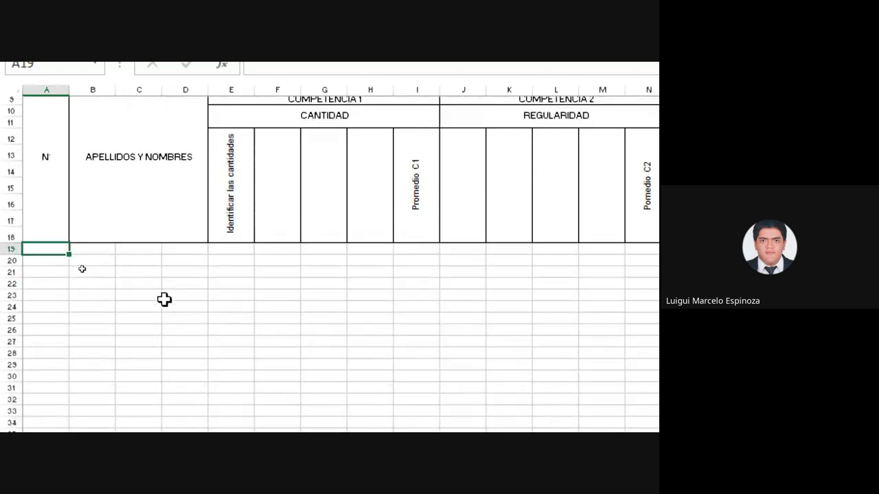
scroll(165, 298, "up", 3)
scroll(164, 300, "down", 5)
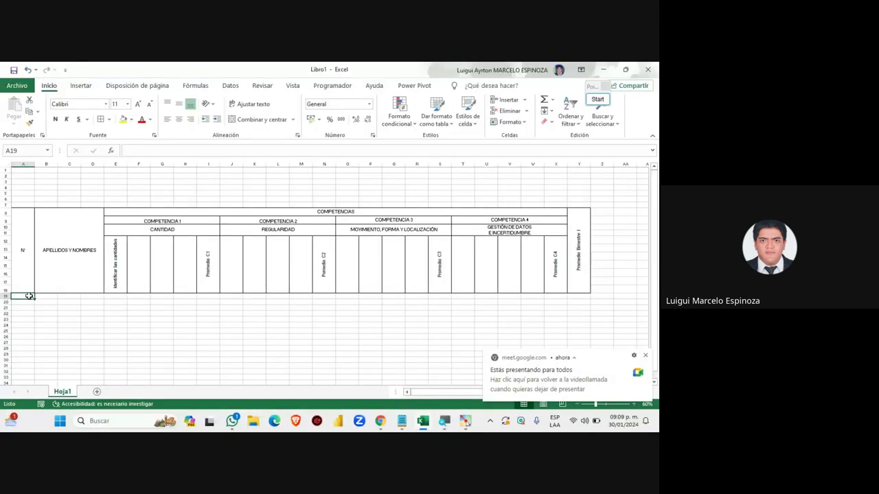
mouse_move(379, 421)
left_click(372, 360)
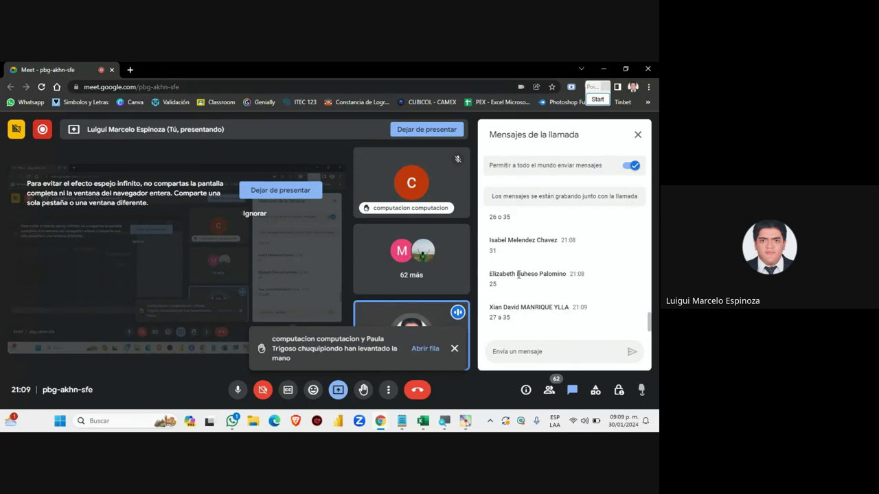
left_click(549, 391)
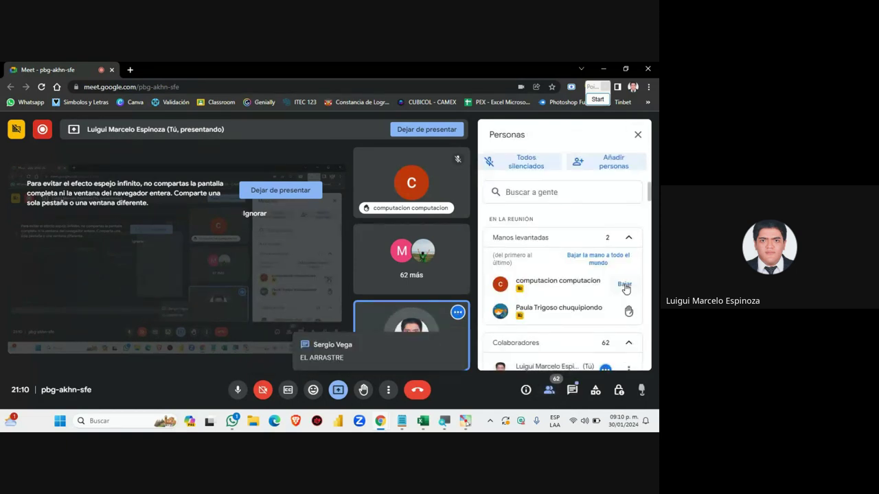
left_click(625, 297)
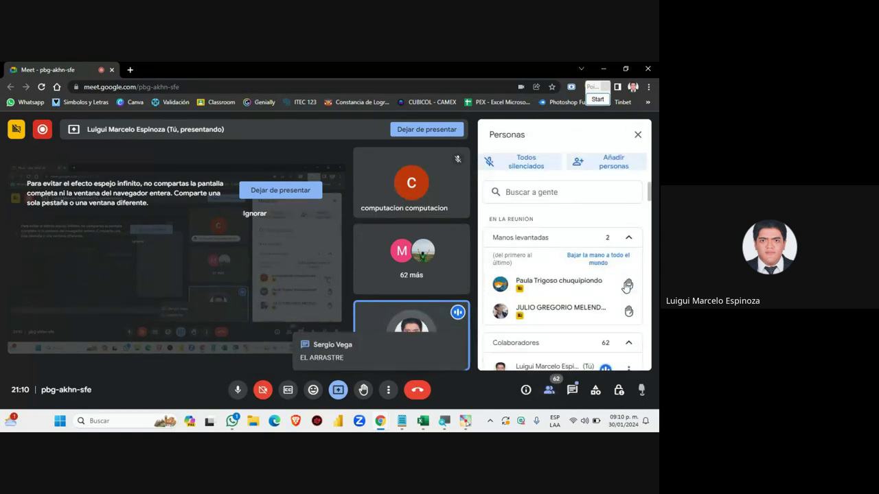
left_click(625, 295)
left_click(624, 295)
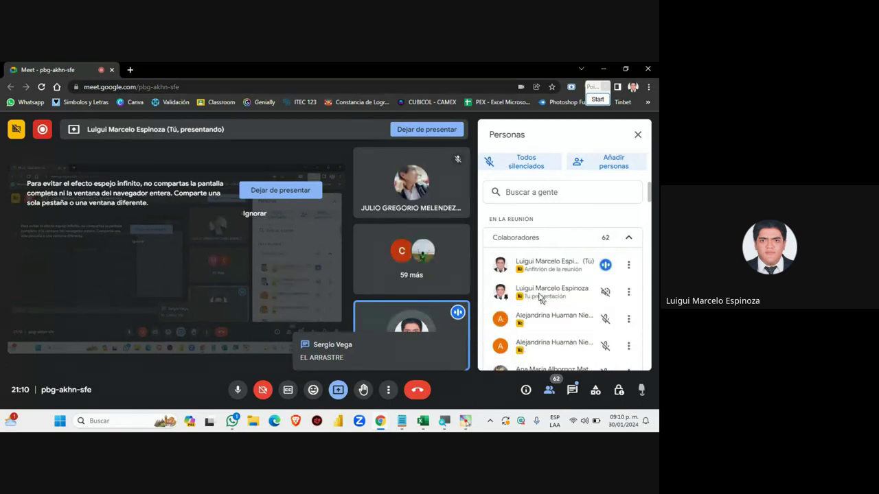
scroll(557, 329, "down", 8)
scroll(557, 332, "up", 3)
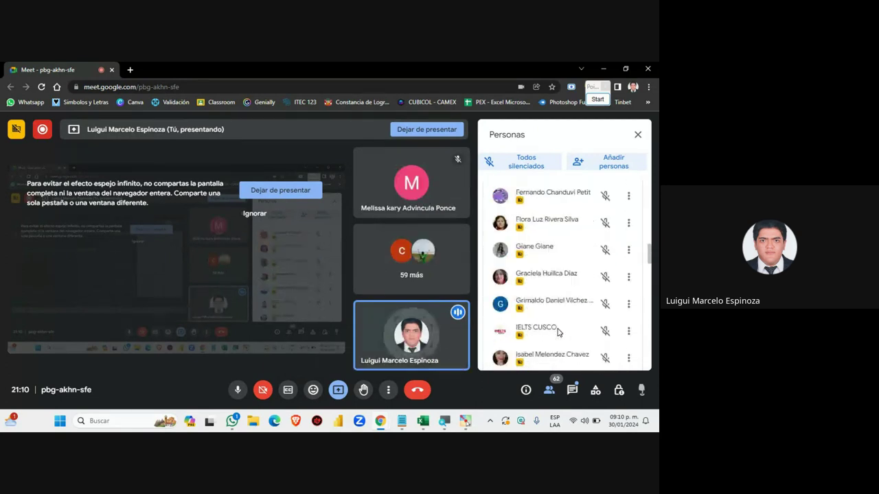
scroll(557, 332, "up", 3)
scroll(557, 333, "up", 3)
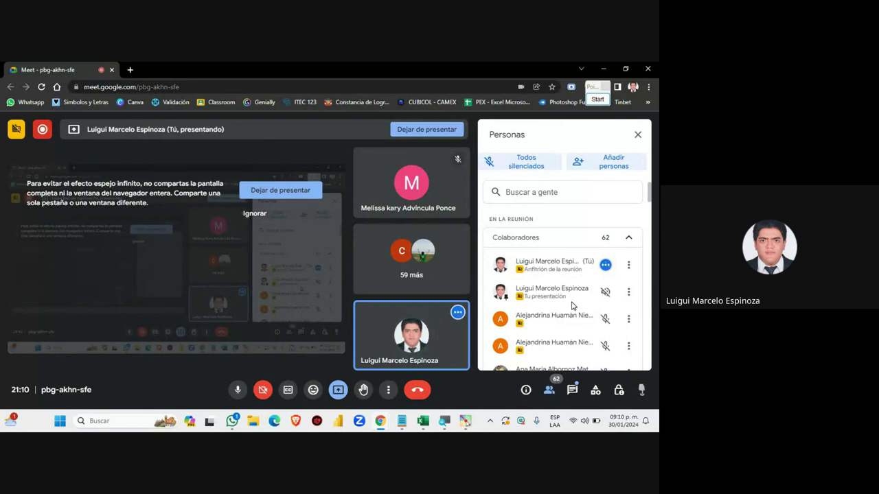
scroll(573, 306, "down", 1)
left_click(572, 391)
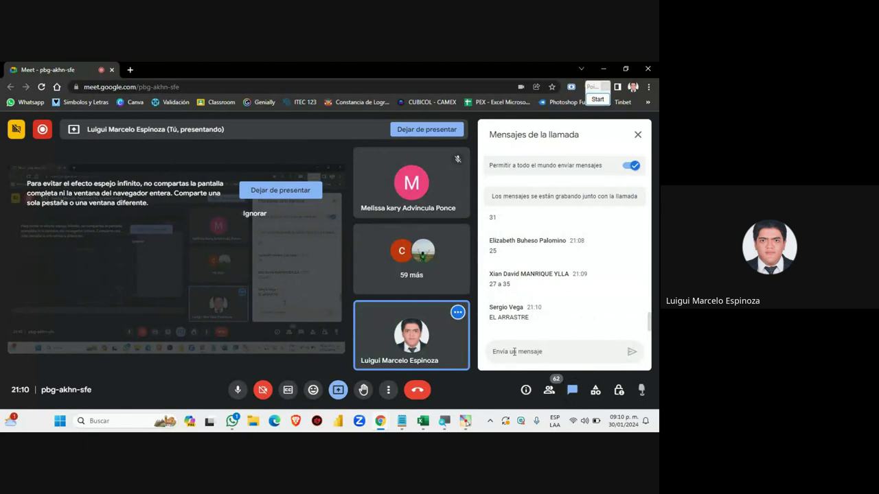
mouse_move(423, 421)
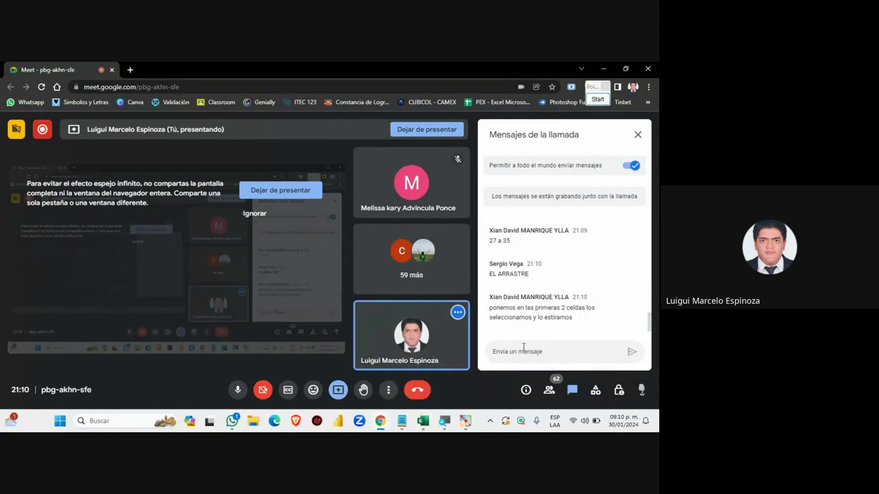
left_click(422, 421)
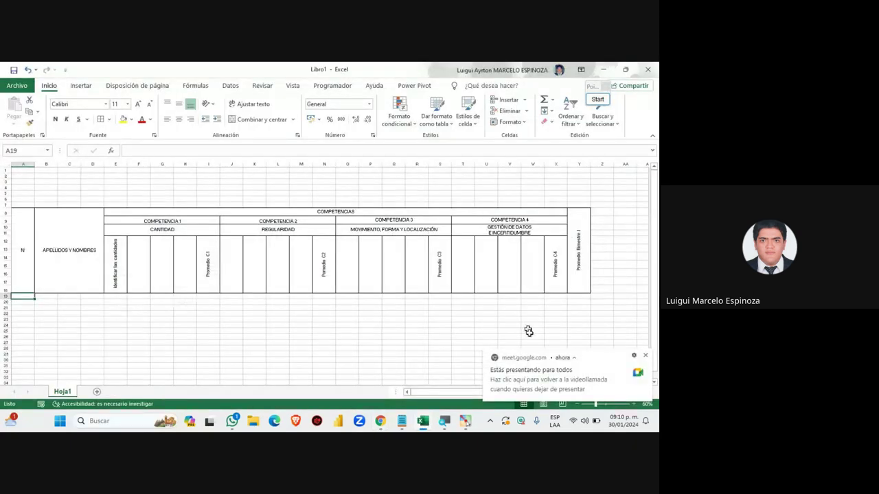
left_click(645, 356)
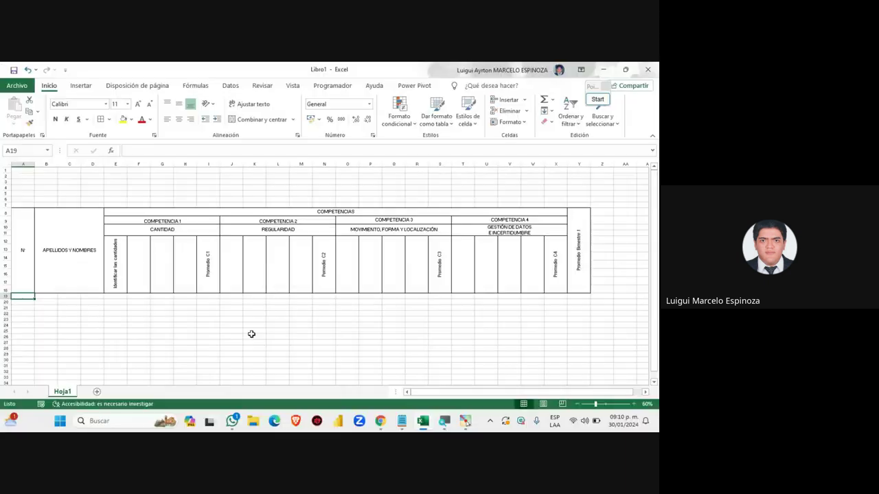
left_click(379, 421)
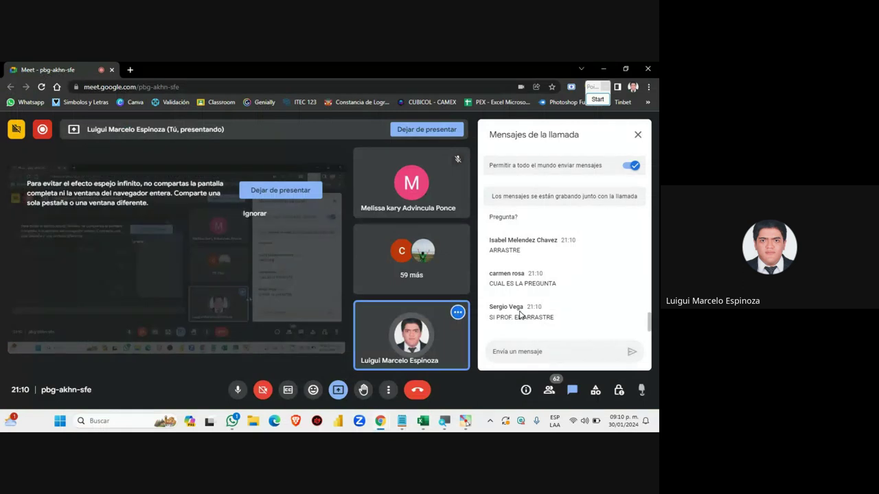
scroll(520, 320, "up", 2)
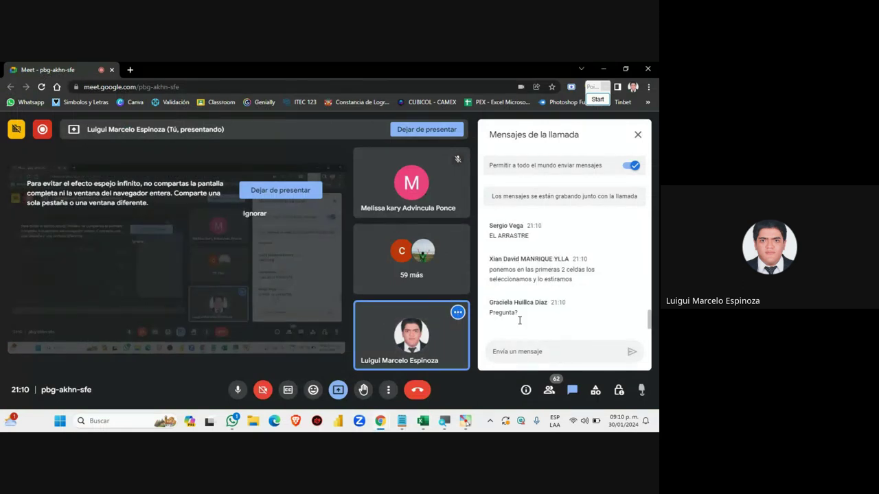
scroll(511, 302, "up", 2)
scroll(501, 286, "down", 2)
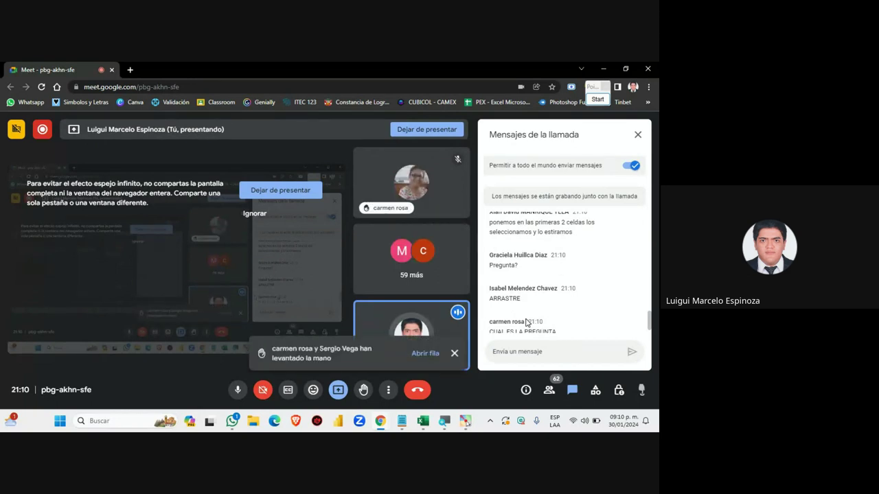
left_click(422, 421)
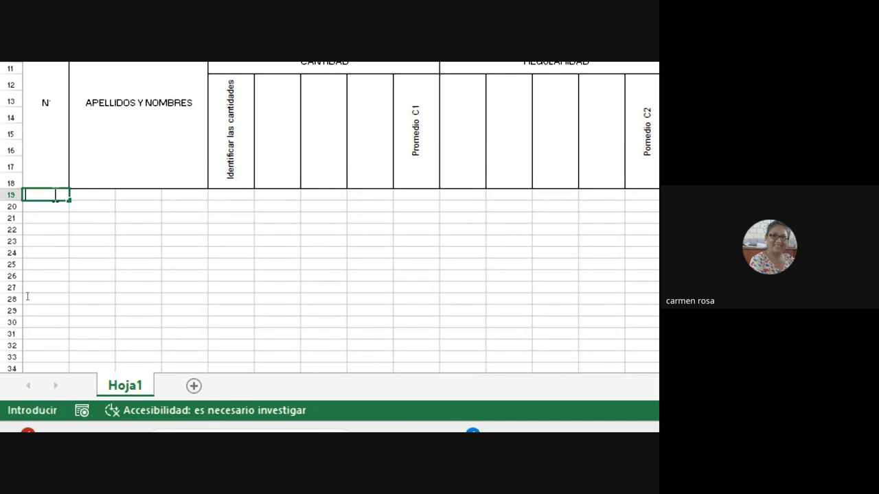
Step: Enter 1 and 2 in A19:A20, fill the series down to A48, and centre it
type("1")
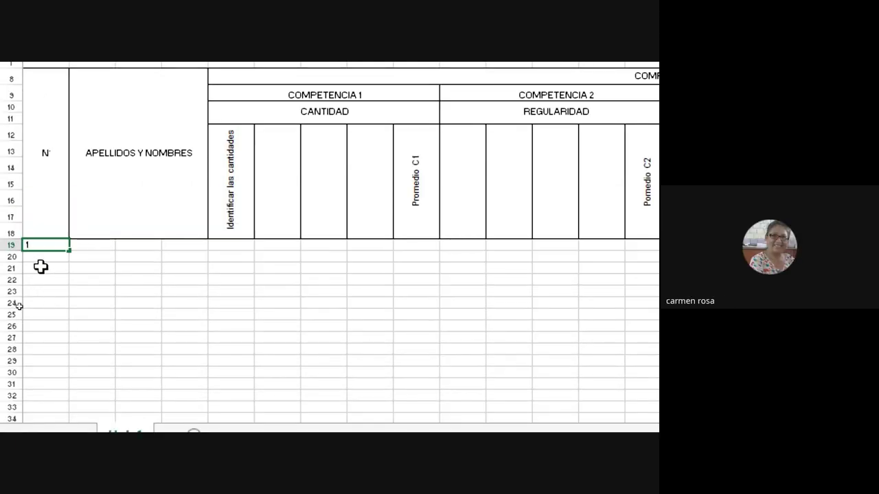
key("Return")
type("2")
left_click(146, 273)
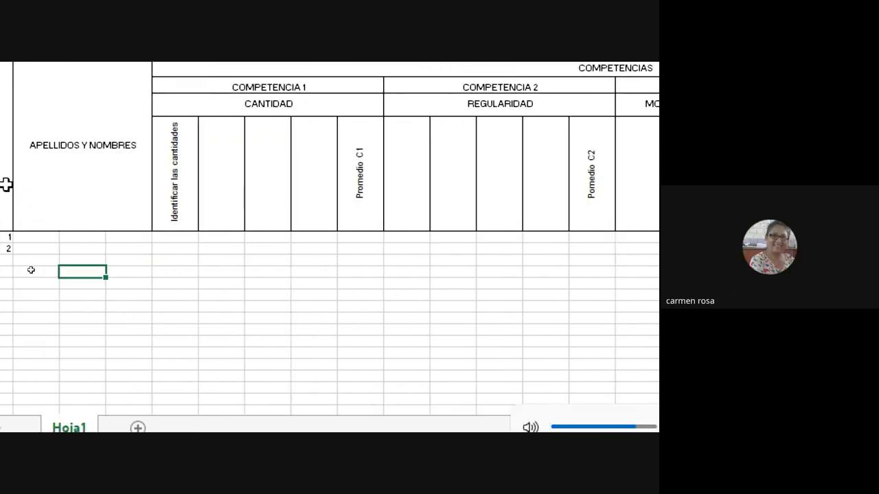
left_click_drag(54, 236, 59, 249)
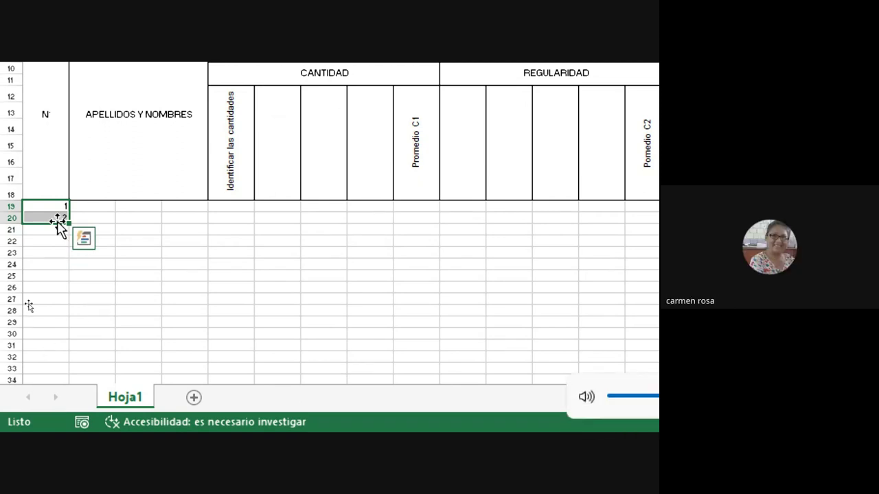
mouse_move(69, 223)
left_mouse_down()
mouse_move(61, 398)
mouse_move(59, 279)
mouse_move(69, 365)
left_mouse_up()
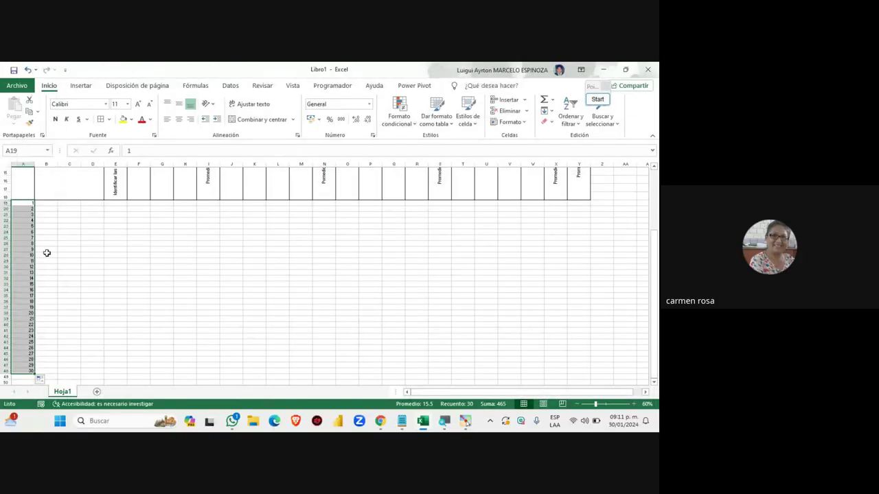
left_click(177, 122)
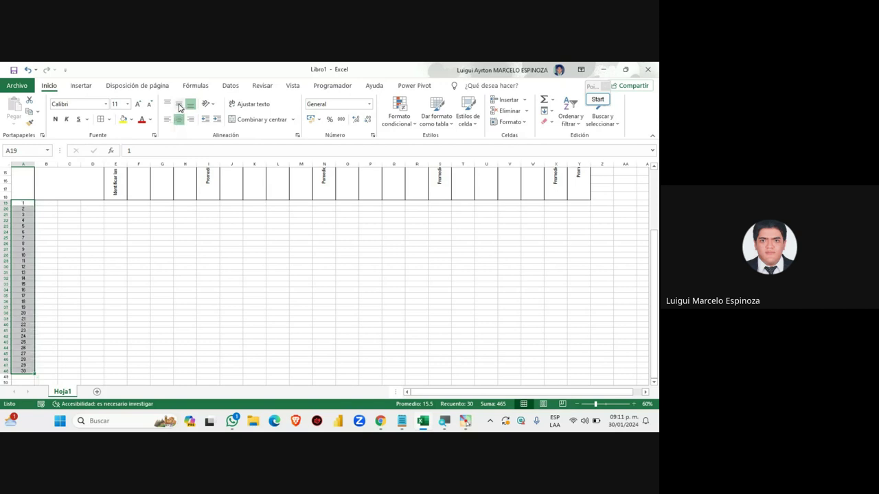
Step: Glance at the Meet call, then return and reselect the first numbers in A19:A20
scroll(90, 283, "up", 3)
scroll(89, 271, "up", 1)
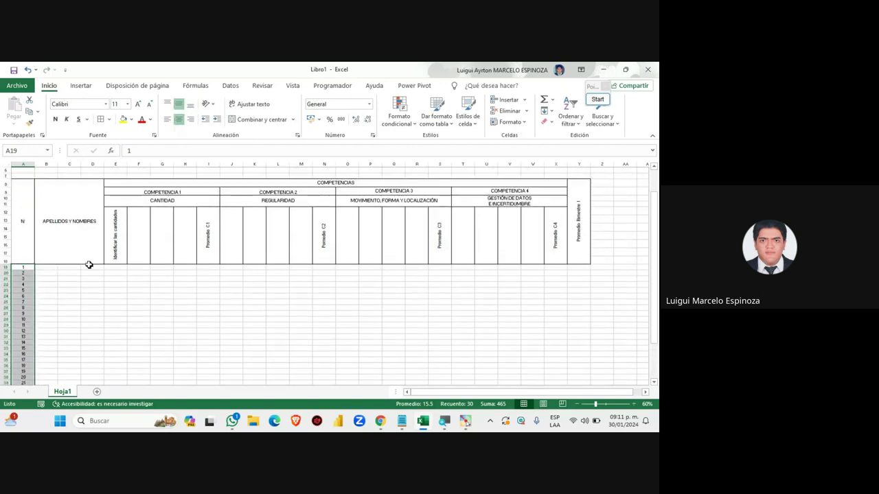
scroll(88, 264, "up", 1)
mouse_move(380, 421)
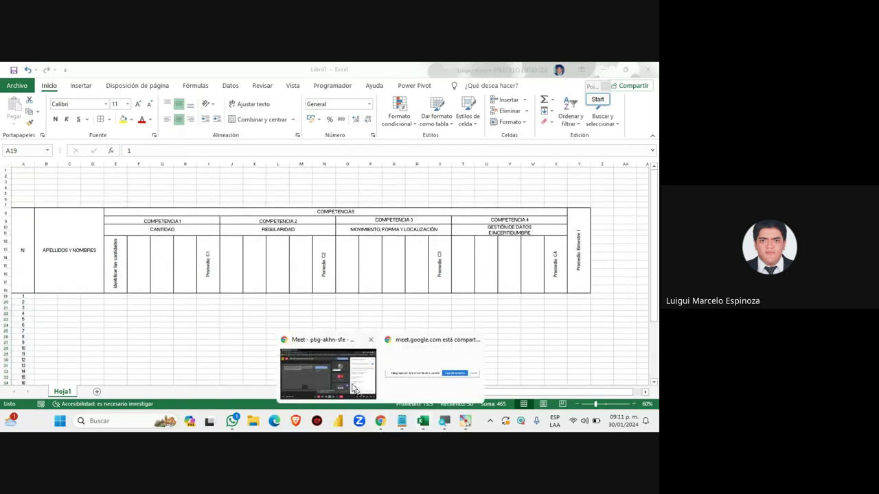
left_click(343, 361)
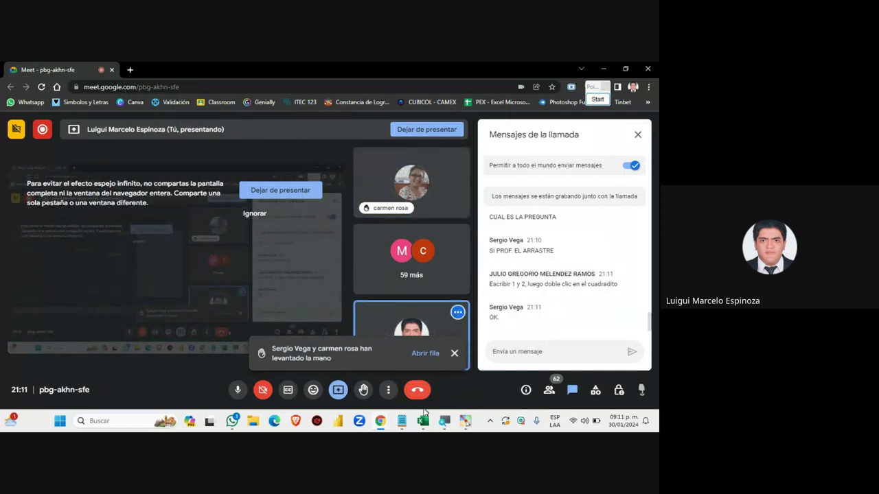
mouse_move(423, 421)
left_click(422, 364)
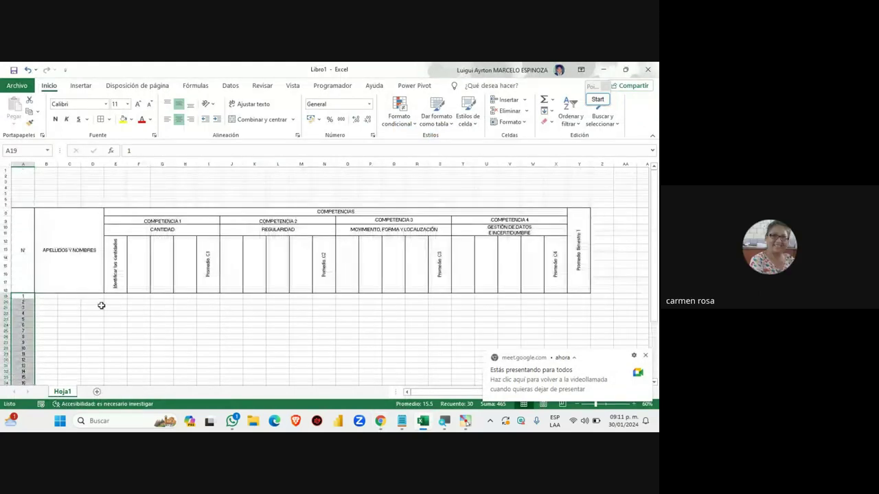
scroll(99, 304, "down", 3)
scroll(98, 303, "down", 3)
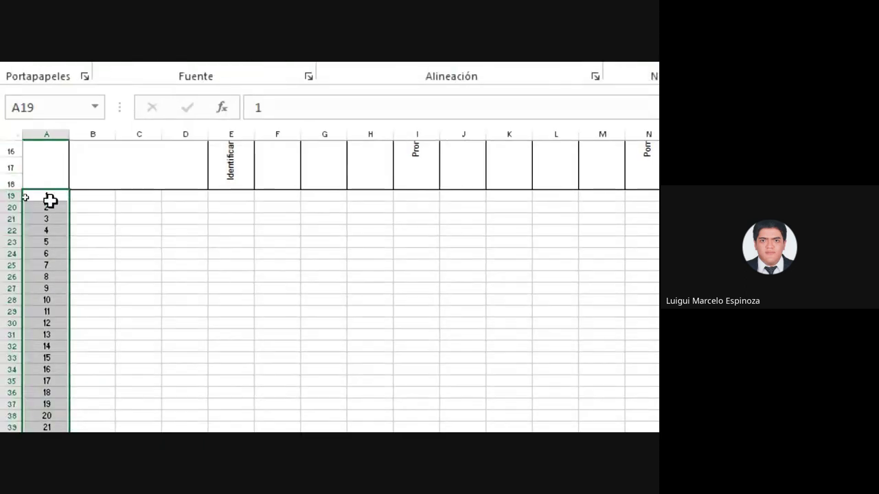
left_click(28, 195)
left_click(53, 206)
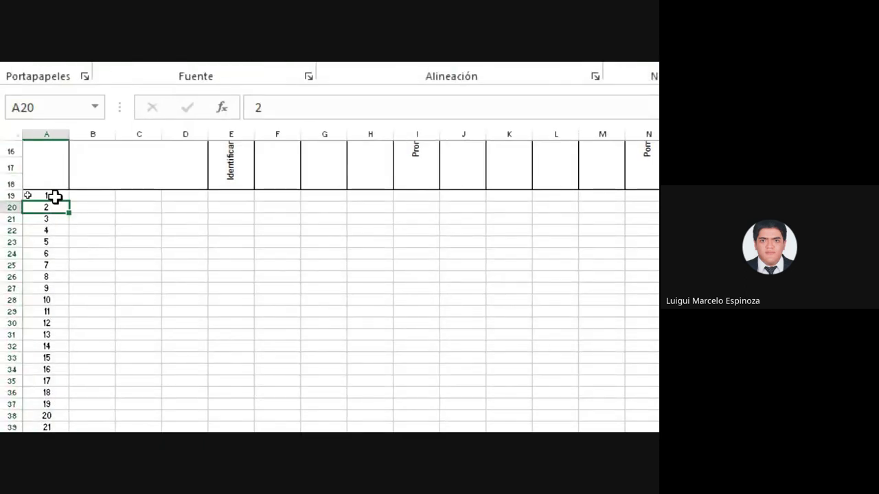
left_click_drag(53, 194, 54, 207)
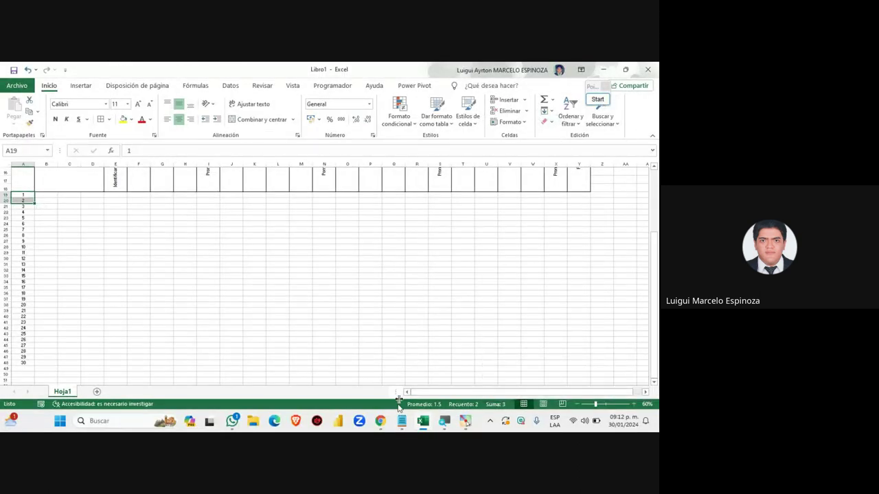
Step: Switch to the Google Meet call and mute a participant for everyone
left_click(381, 422)
left_click(338, 377)
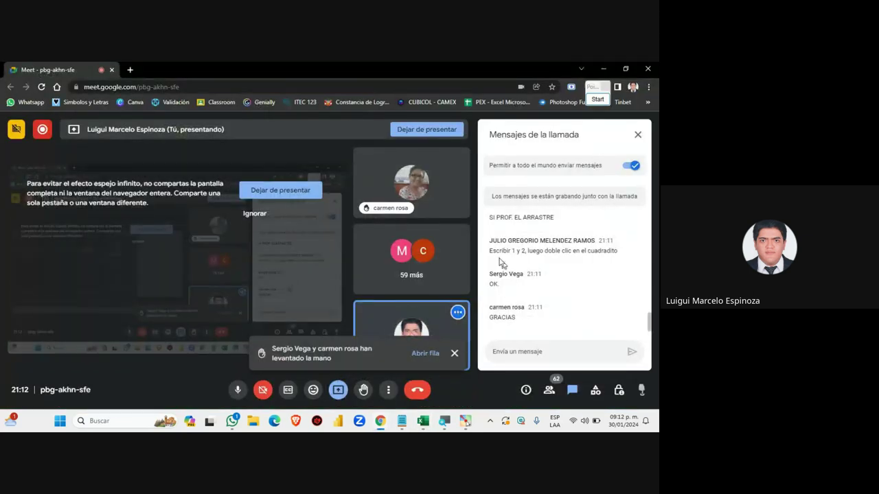
left_click(411, 182)
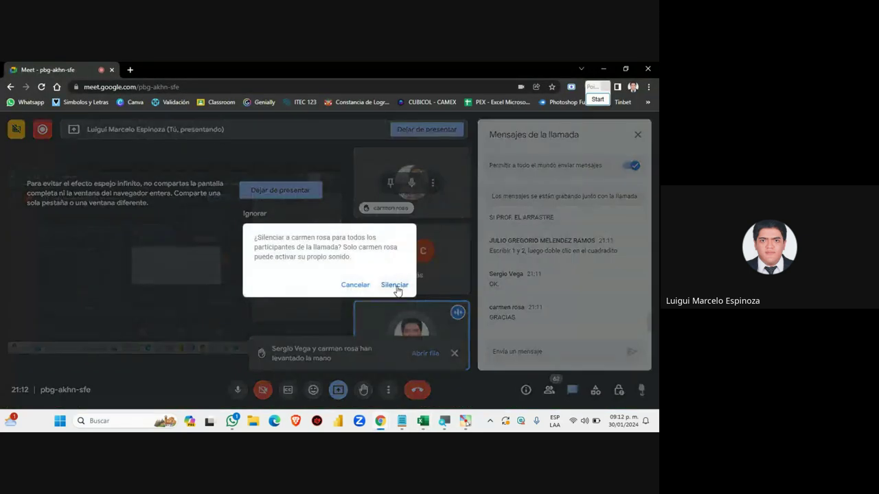
left_click(394, 284)
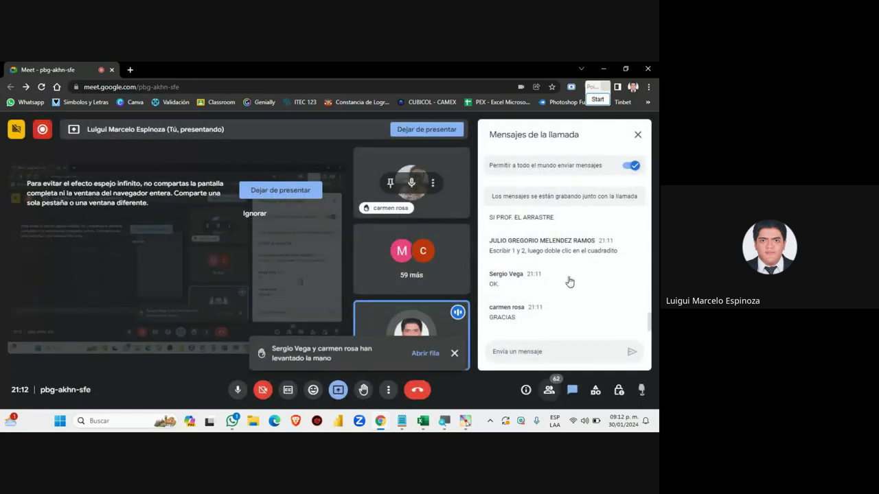
Step: Lower a participant's raised hand in the People list, then return to Excel
left_click(425, 353)
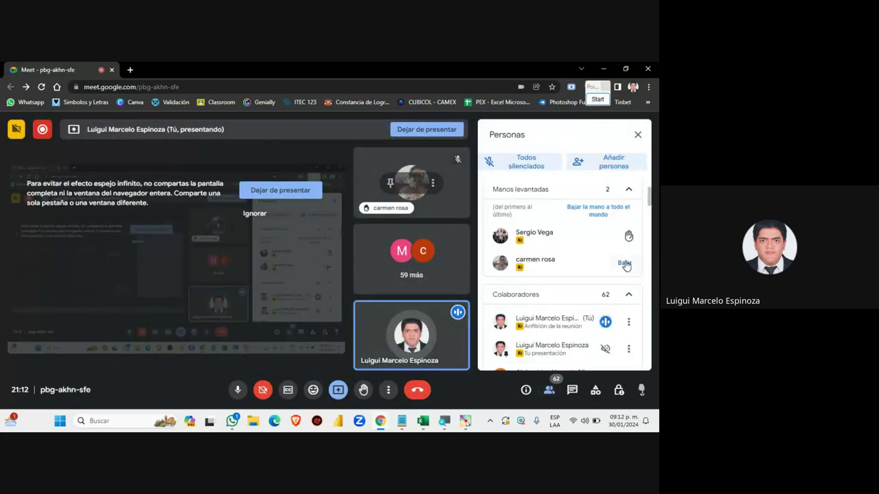
left_click(624, 235)
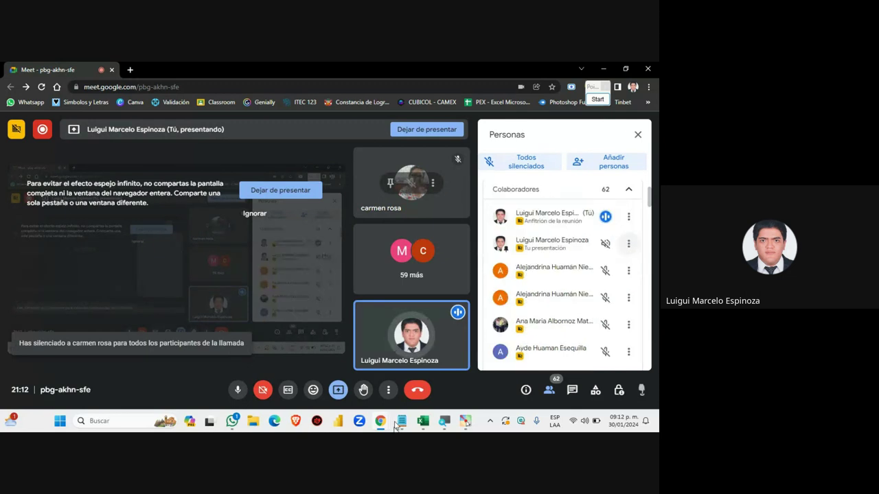
left_click(425, 423)
scroll(103, 287, "up", 2)
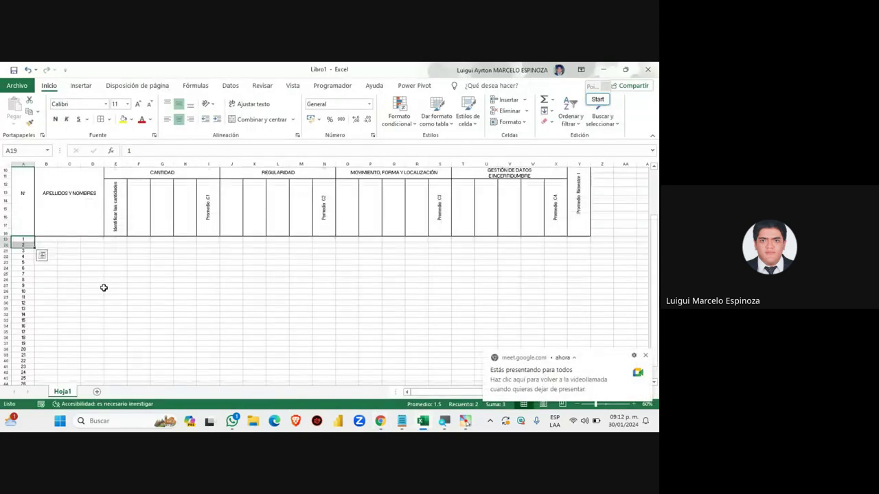
scroll(103, 287, "up", 1)
left_click(645, 356)
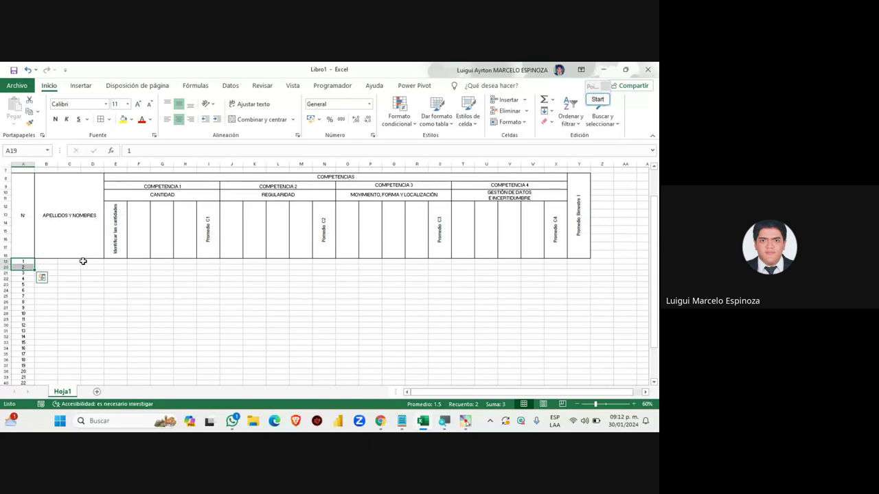
left_click(231, 261)
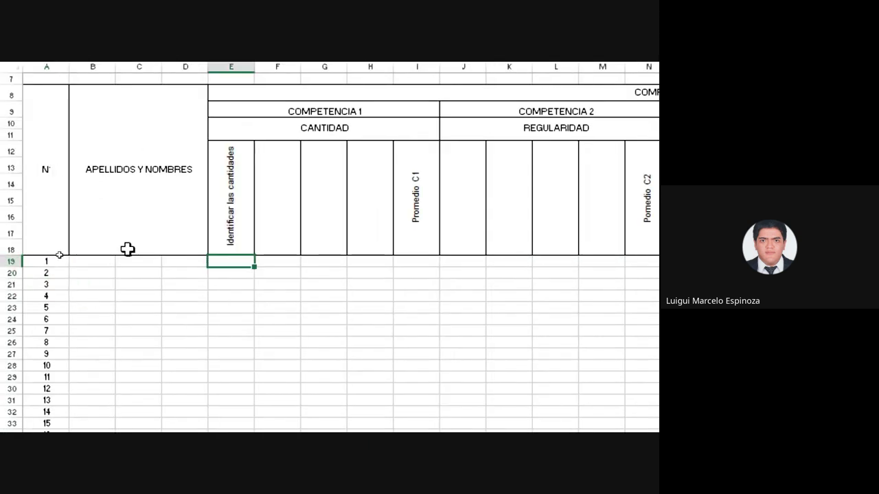
left_click_drag(78, 261, 184, 265)
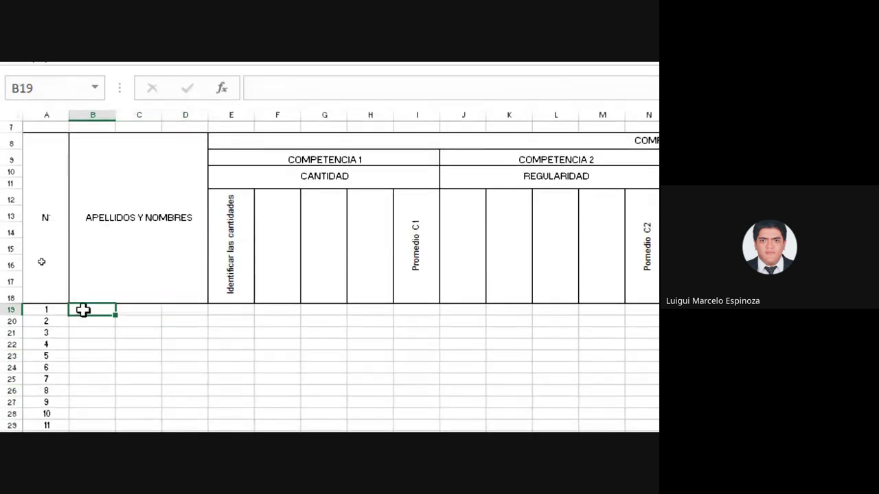
left_click_drag(84, 309, 201, 307)
left_click(112, 311)
left_click_drag(112, 311, 192, 310)
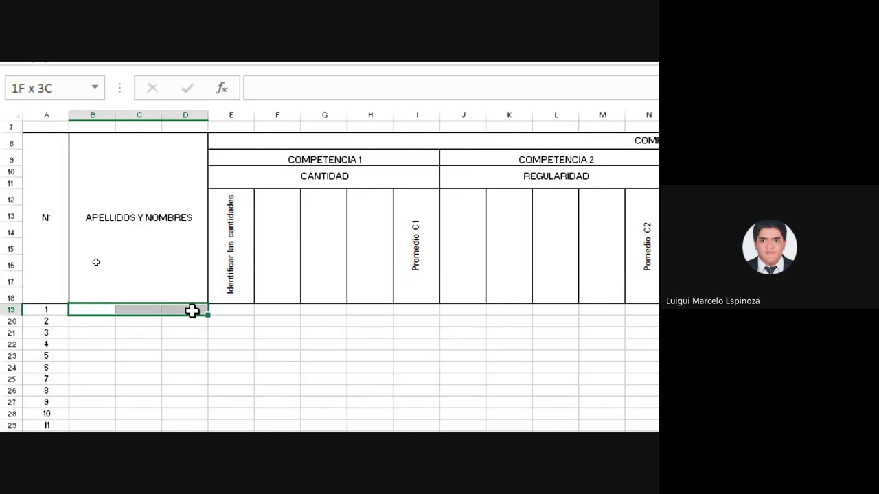
left_click(511, 144)
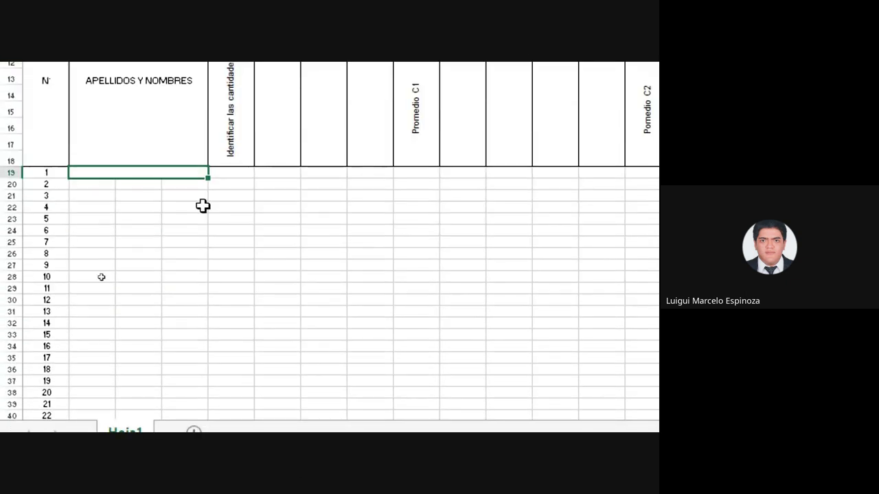
left_click_drag(208, 179, 208, 405)
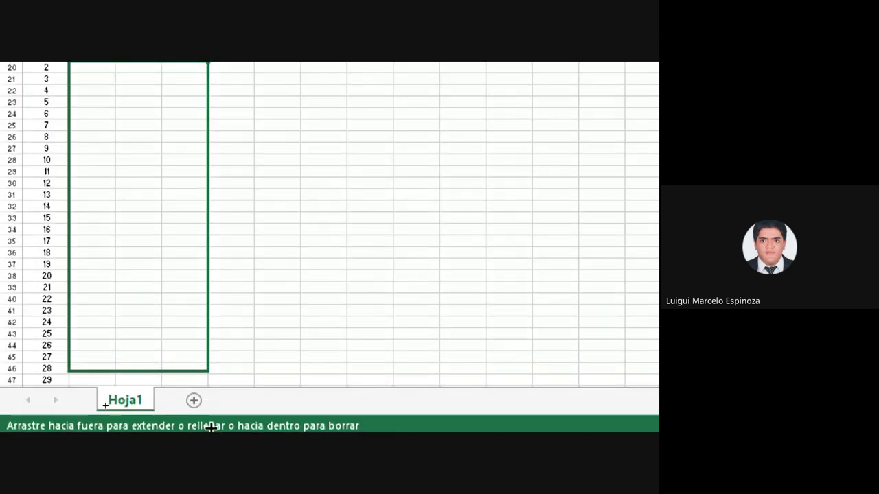
left_click_drag(208, 405, 196, 363)
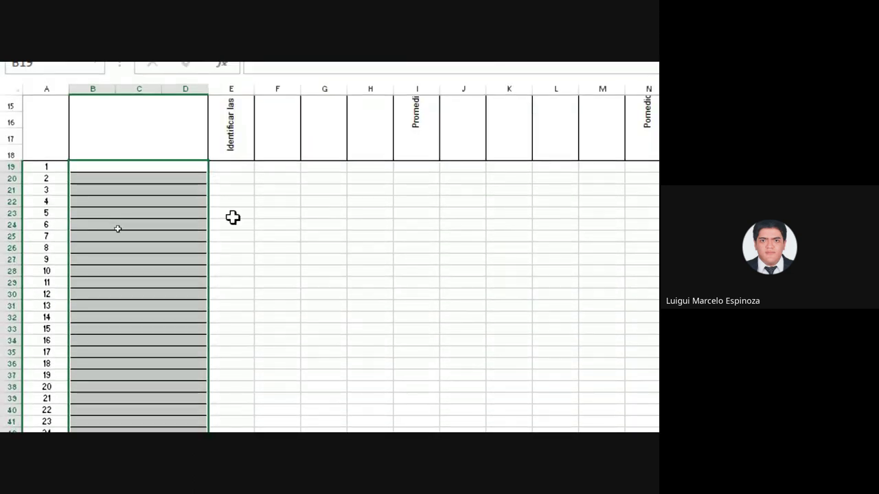
left_click(230, 224)
scroll(206, 325, "up", 1)
scroll(202, 327, "up", 1)
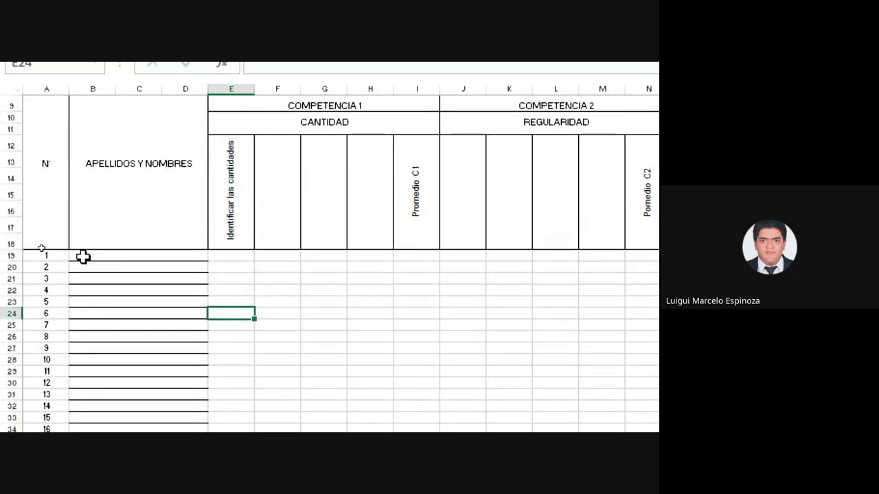
left_click(141, 260)
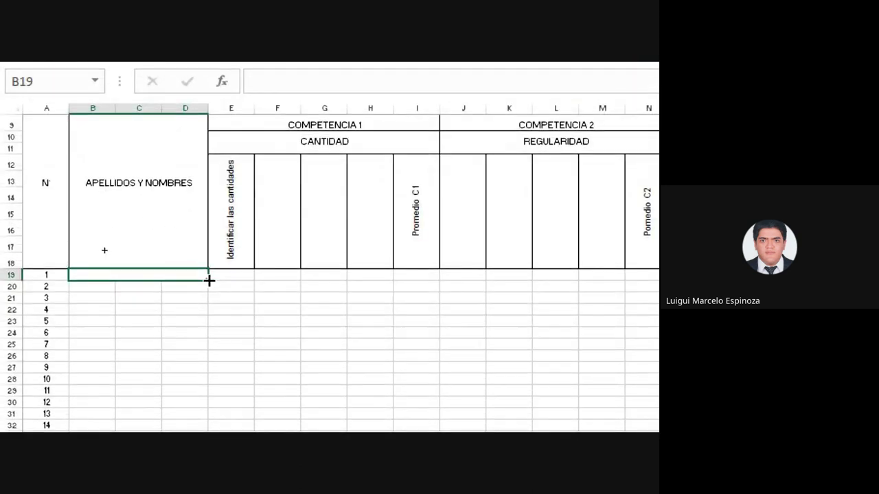
mouse_move(207, 280)
left_mouse_down()
mouse_move(192, 426)
mouse_move(185, 378)
mouse_move(188, 391)
left_mouse_up()
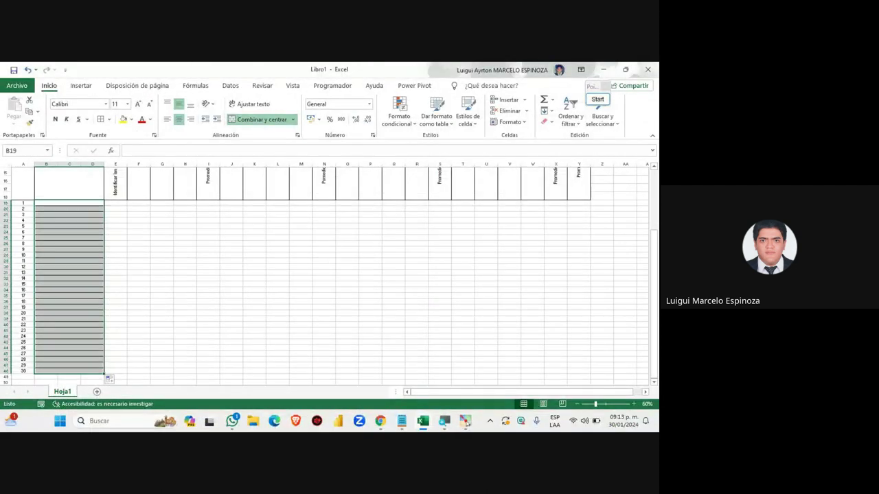
left_click(381, 421)
left_click(322, 371)
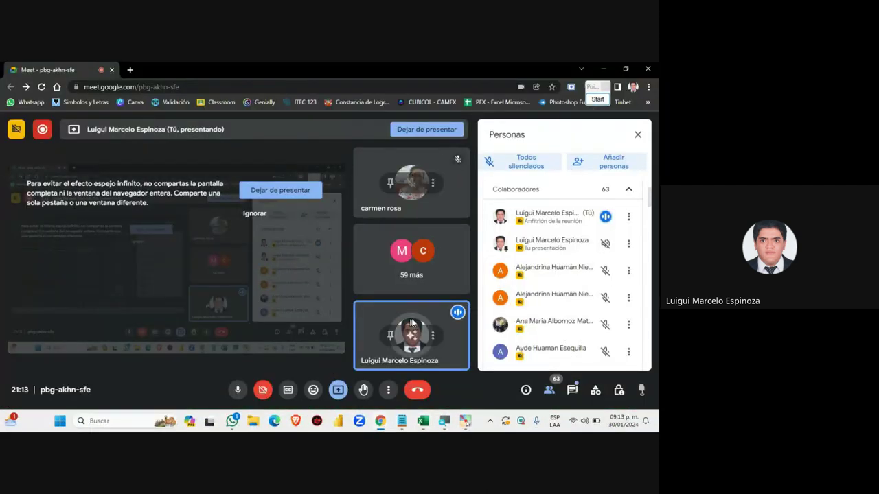
left_click(637, 135)
left_click(423, 421)
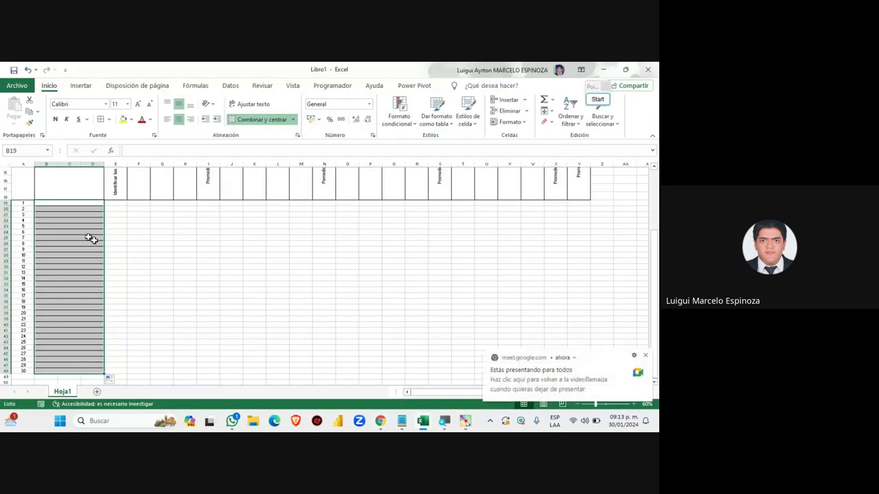
Step: Select the student table A19:Y48 and apply Todos los bordes for full grid borders
mouse_move(21, 200)
left_mouse_down()
mouse_move(584, 358)
mouse_move(584, 370)
left_mouse_up()
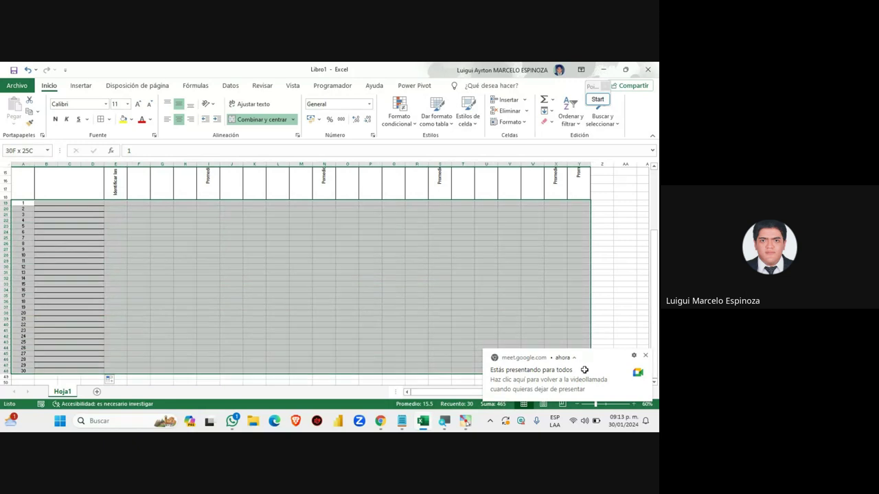
left_click(646, 356)
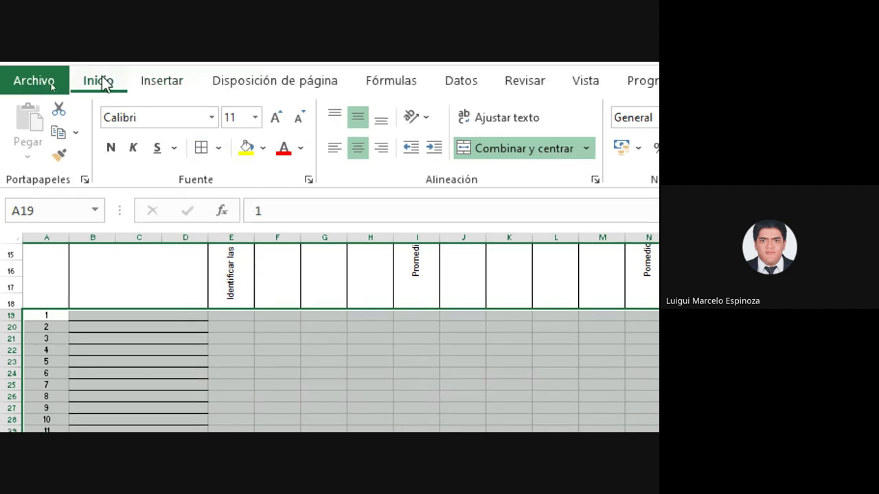
left_click(209, 178)
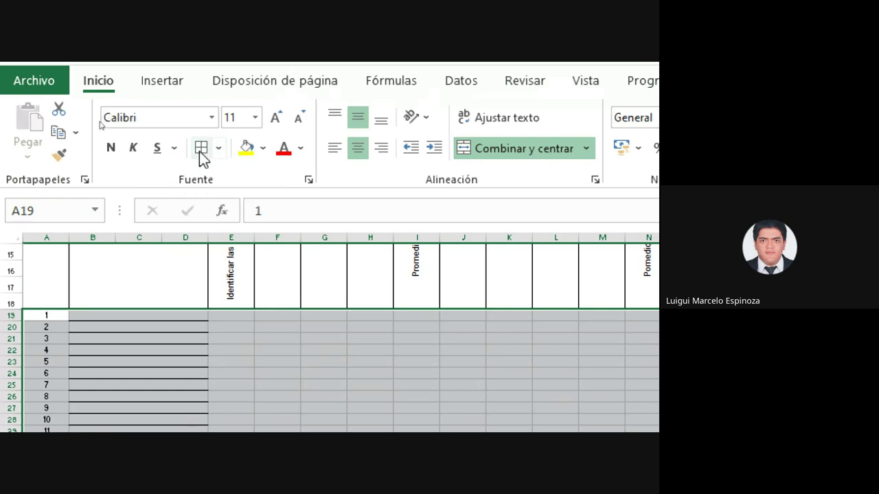
left_click(218, 148)
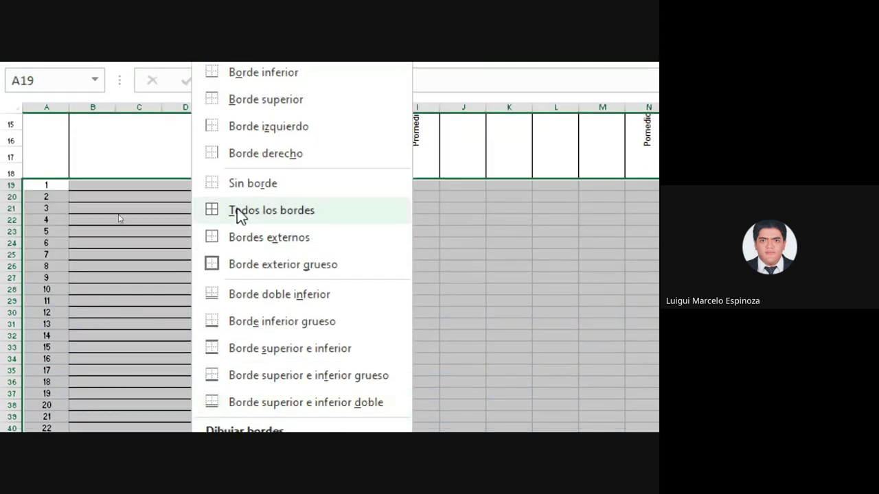
left_click(237, 210)
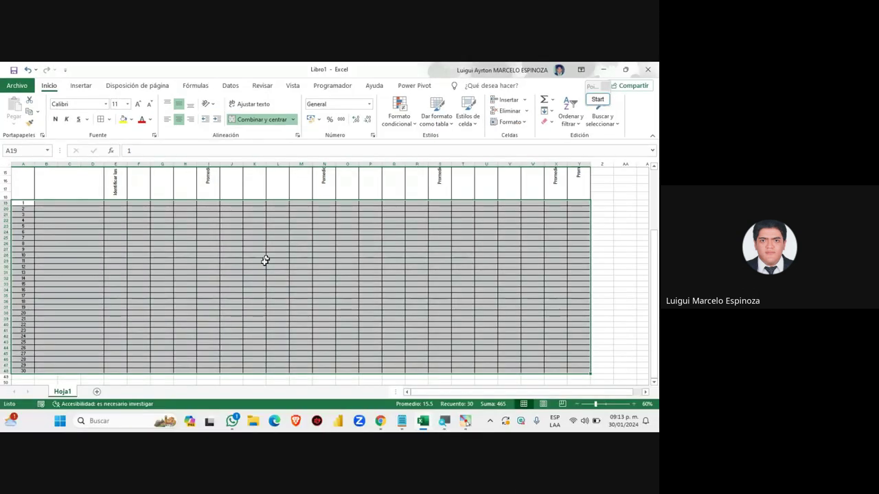
Step: Deselect the table and scroll through it to check the new grid borders
scroll(265, 260, "up", 5)
left_click(273, 289)
scroll(288, 297, "down", 3)
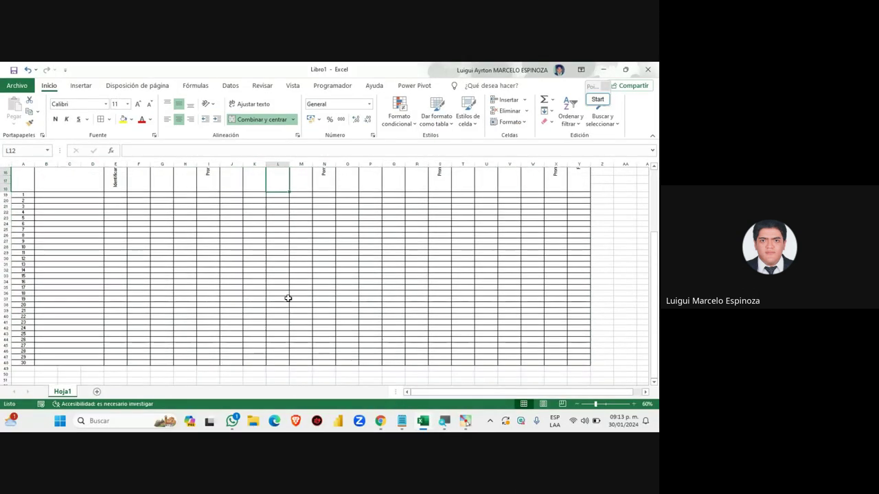
scroll(288, 298, "down", 2)
scroll(288, 298, "up", 2)
scroll(274, 294, "up", 3)
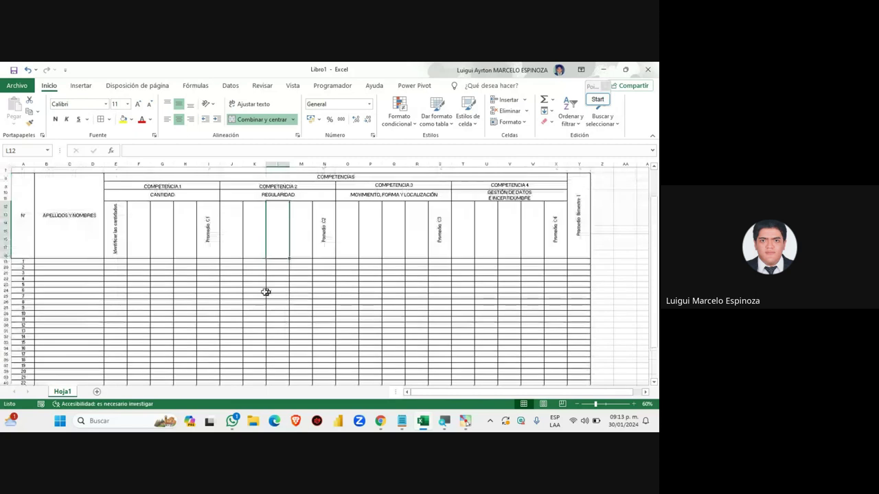
scroll(254, 288, "up", 1)
scroll(251, 289, "down", 1)
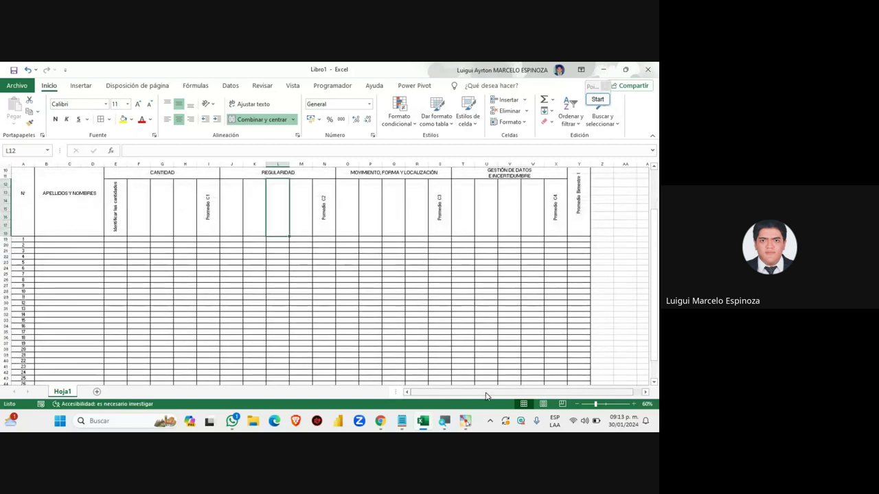
scroll(108, 299, "down", 4)
scroll(107, 298, "up", 2)
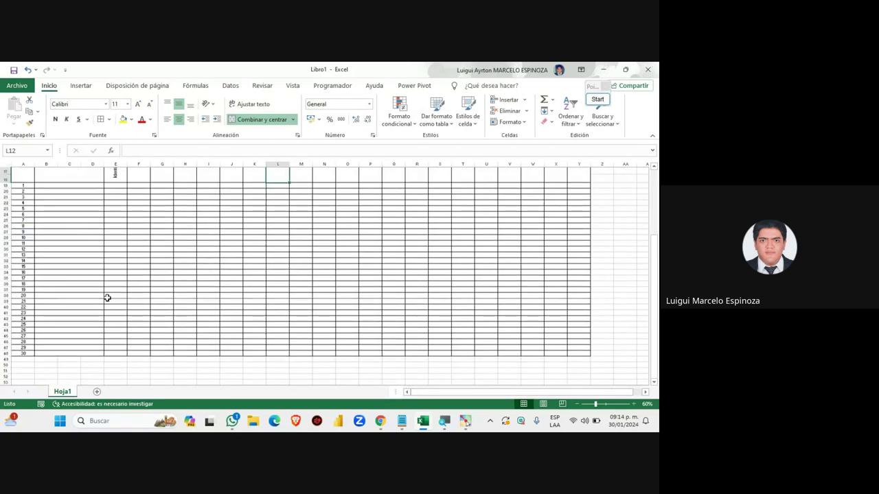
scroll(103, 295, "up", 5)
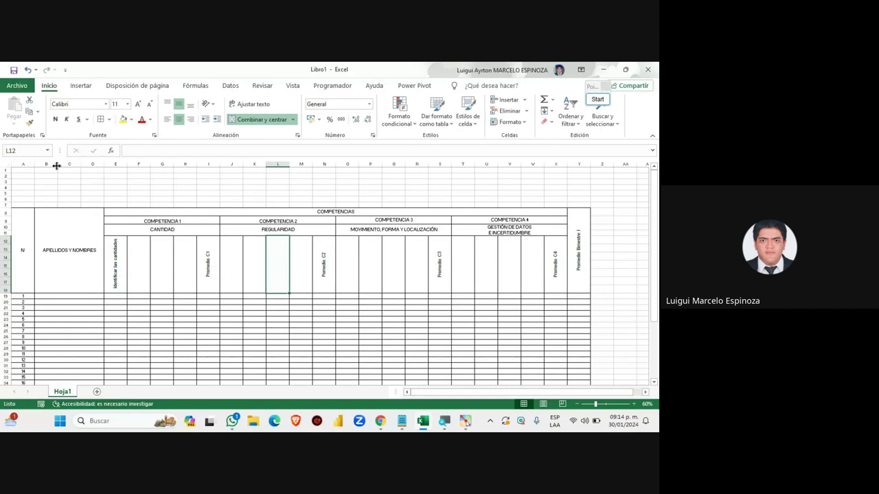
Step: Select the name area across columns B to D, then the first student's name cell B19
left_click_drag(46, 164, 118, 164)
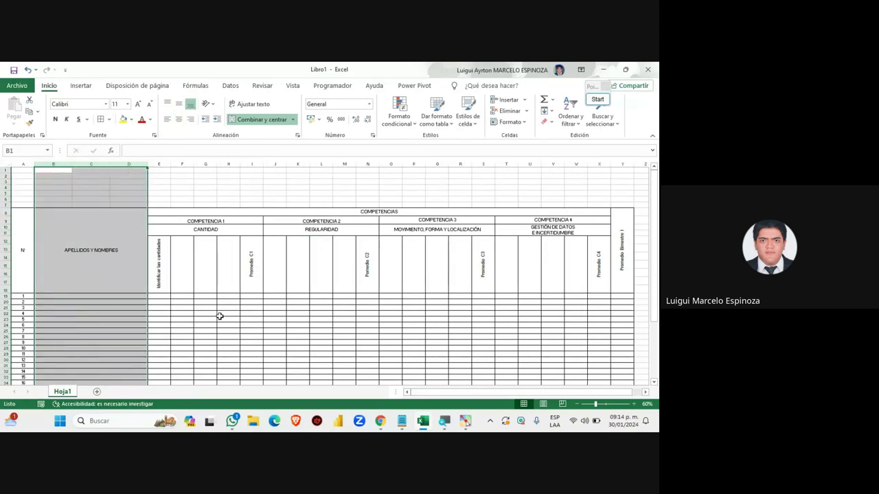
scroll(216, 314, "down", 4)
left_click(63, 221)
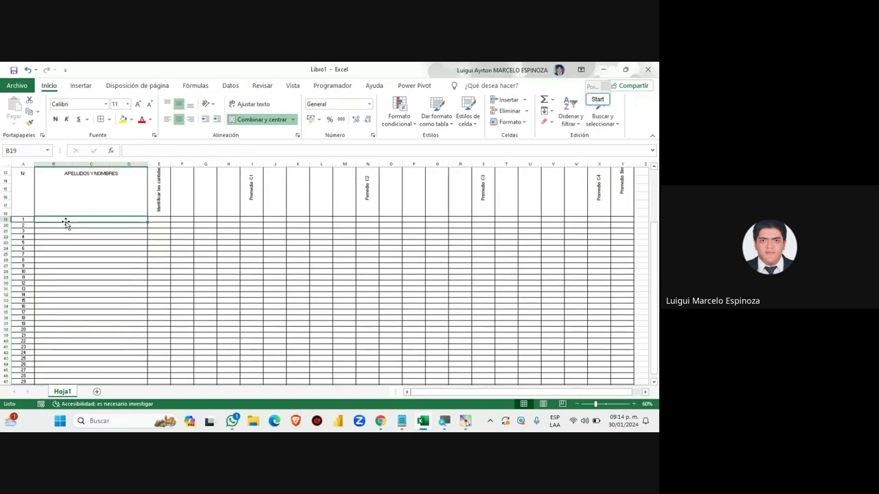
scroll(82, 272, "down", 3)
scroll(82, 274, "down", 2)
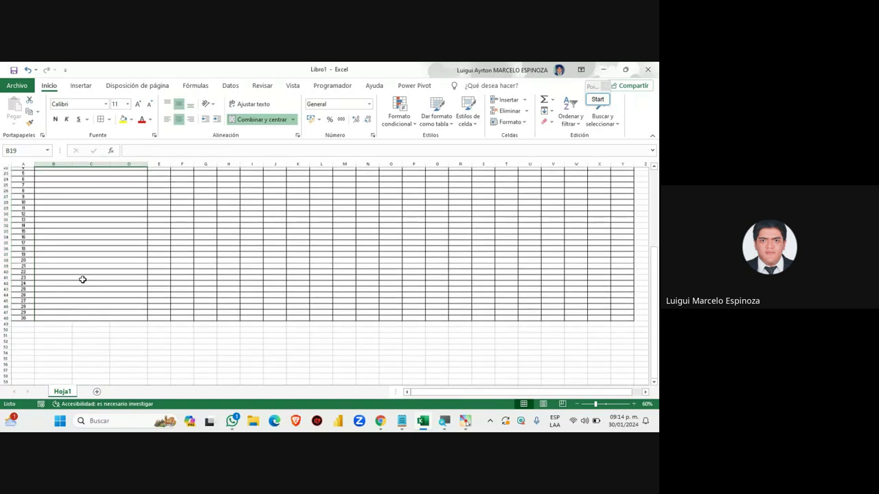
scroll(82, 276, "up", 5)
scroll(82, 279, "up", 2)
scroll(82, 280, "up", 2)
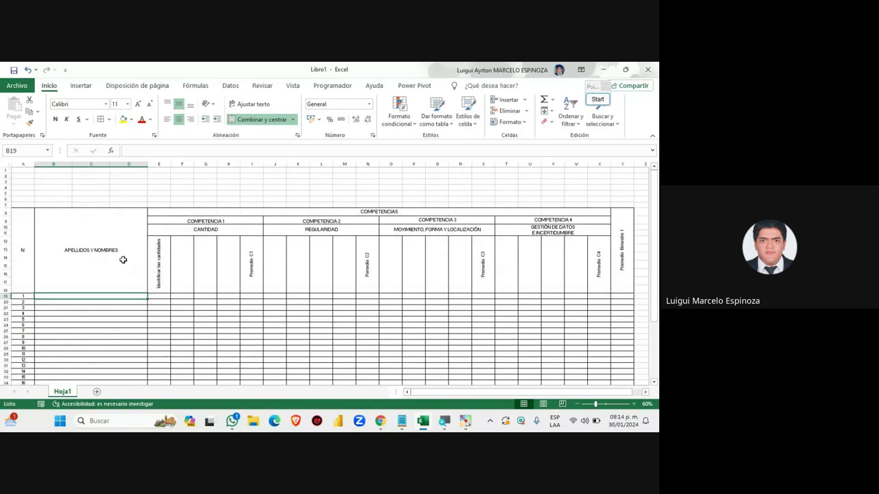
mouse_move(381, 420)
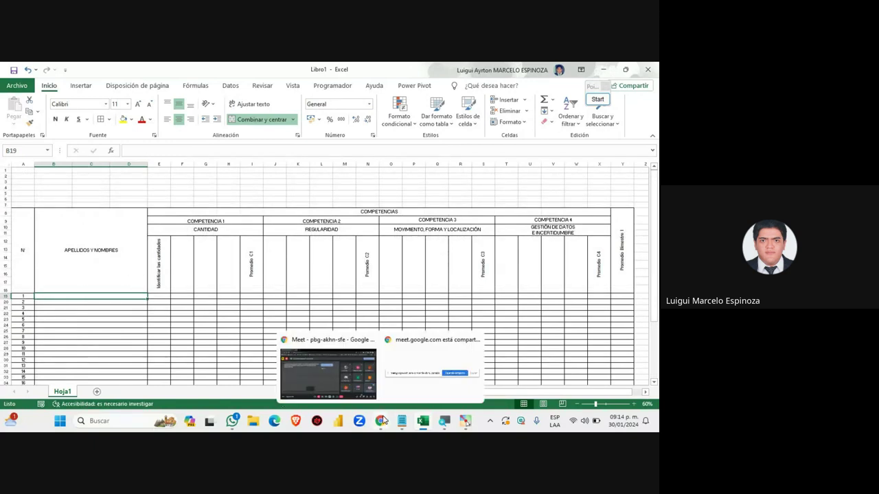
Step: Open the Meet call's Mensajes de la llamada chat to read the latest questions
left_click(331, 383)
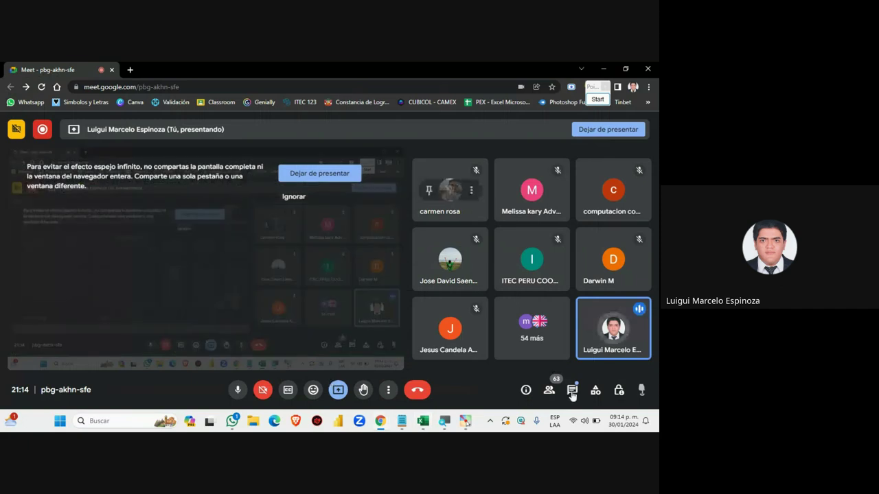
left_click(572, 389)
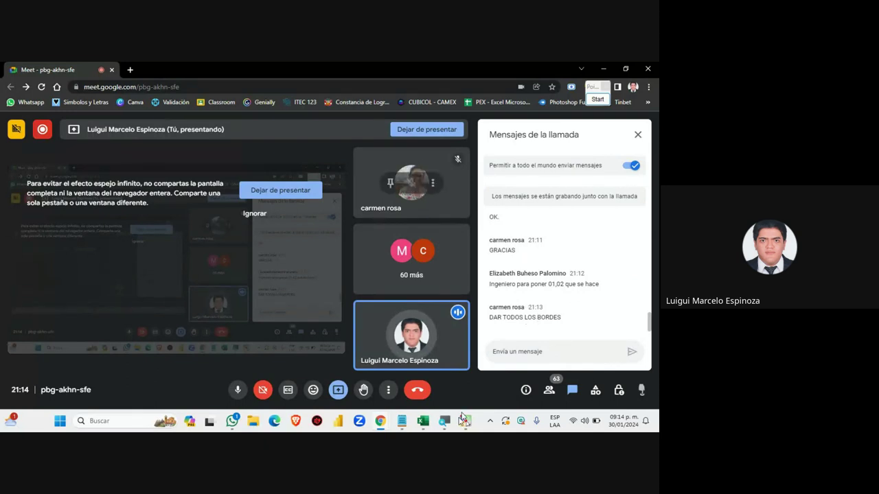
left_click(422, 423)
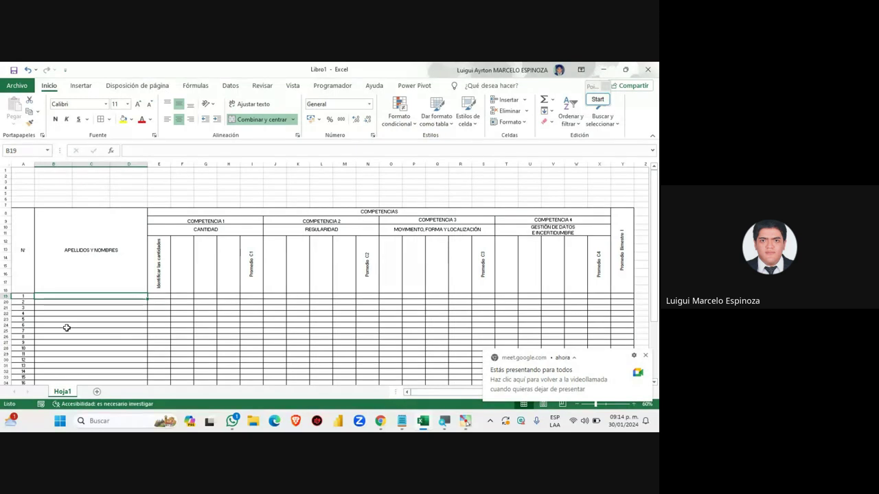
Step: Scroll the grade sheet, glance at the call again, and come back to Excel
scroll(67, 327, "down", 4)
scroll(72, 328, "down", 1)
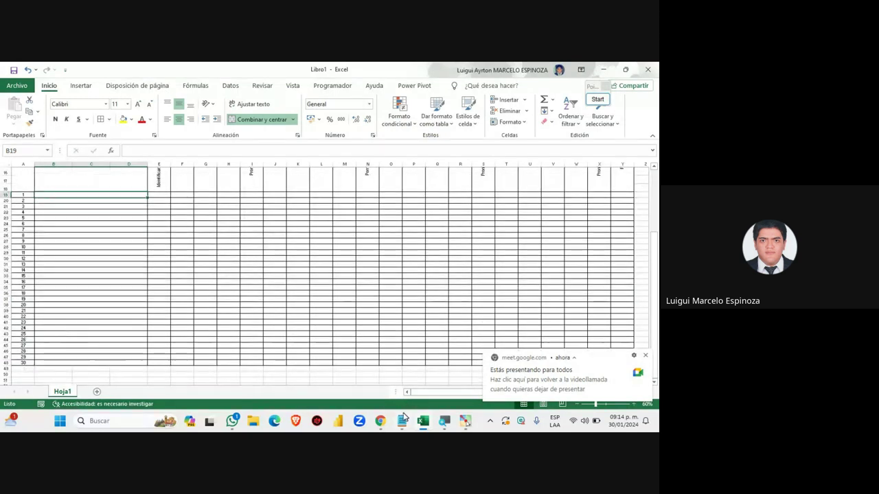
left_click(330, 377)
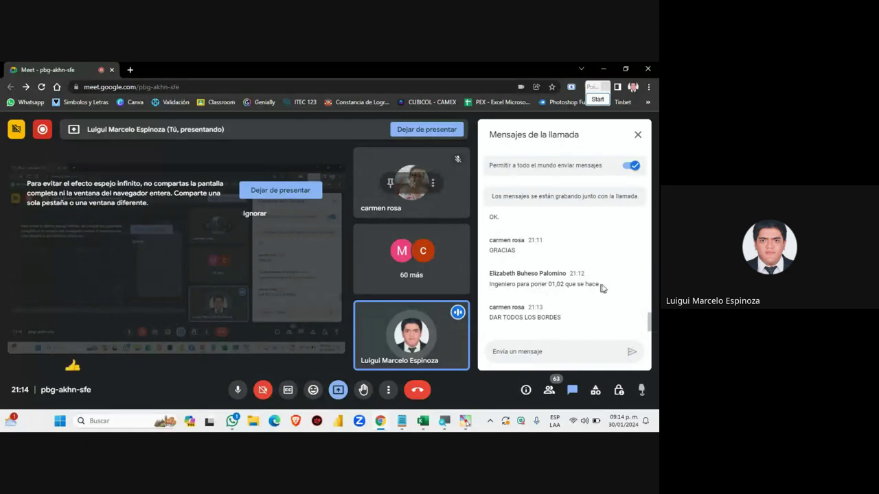
left_click(421, 421)
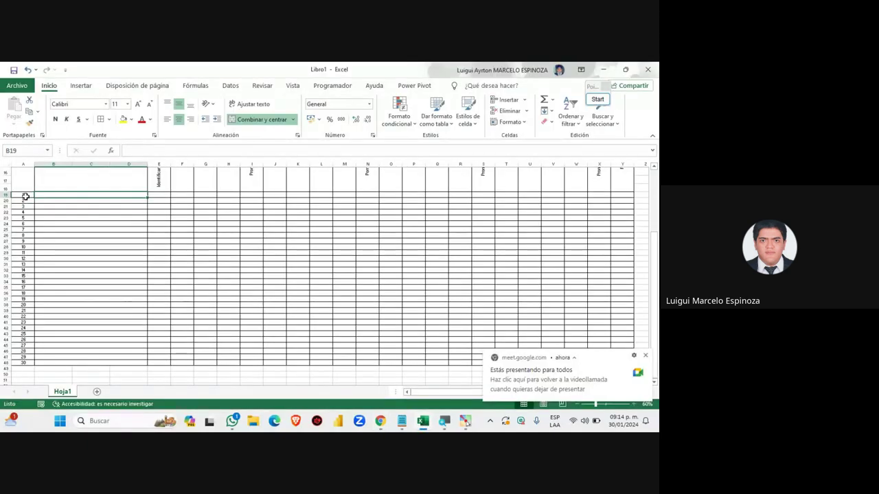
left_click_drag(25, 197, 33, 364)
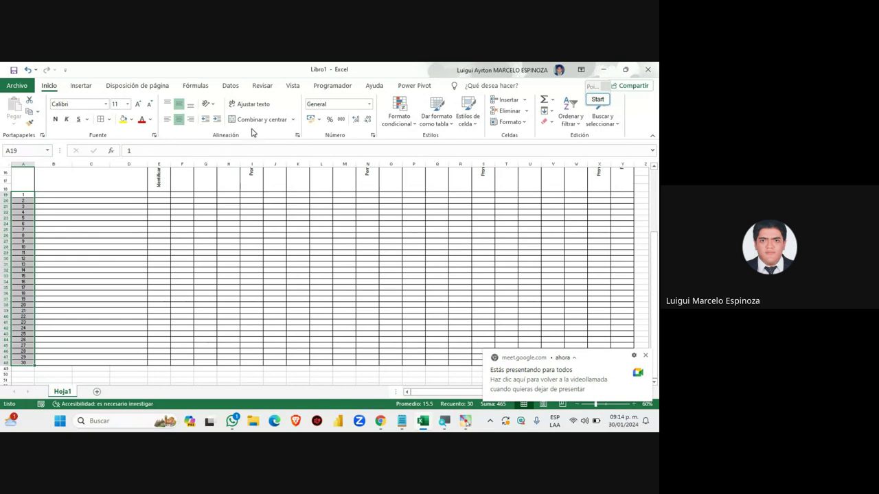
left_click(371, 136)
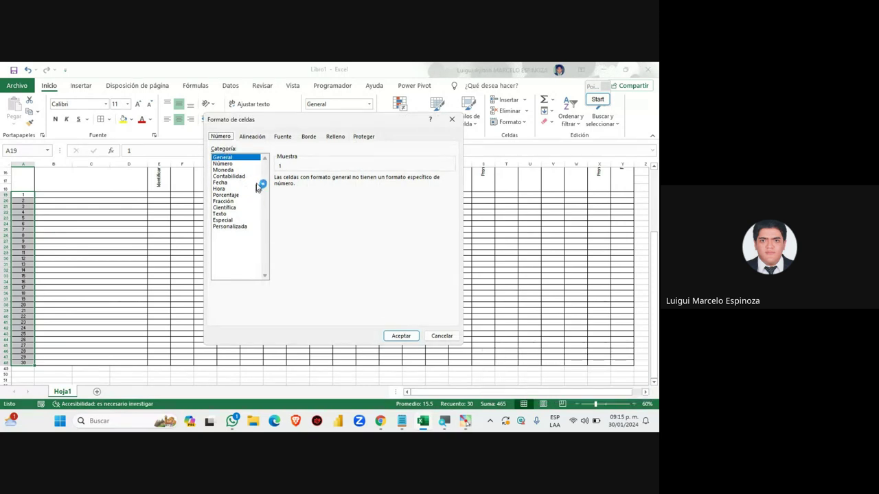
left_click(248, 136)
left_click(221, 137)
left_click(235, 164)
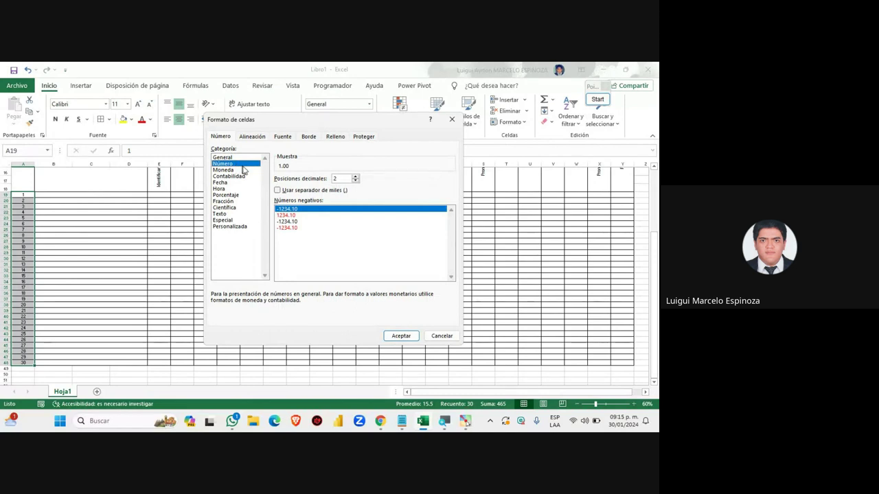
left_click(231, 226)
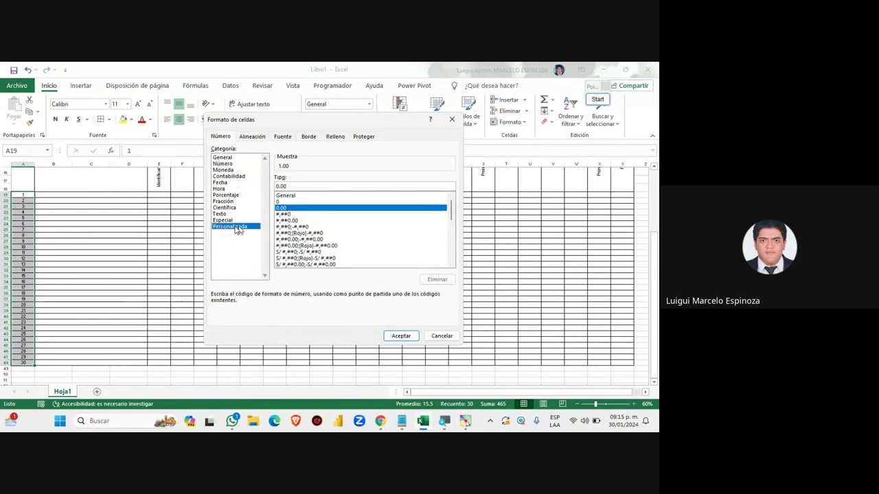
left_click(452, 120)
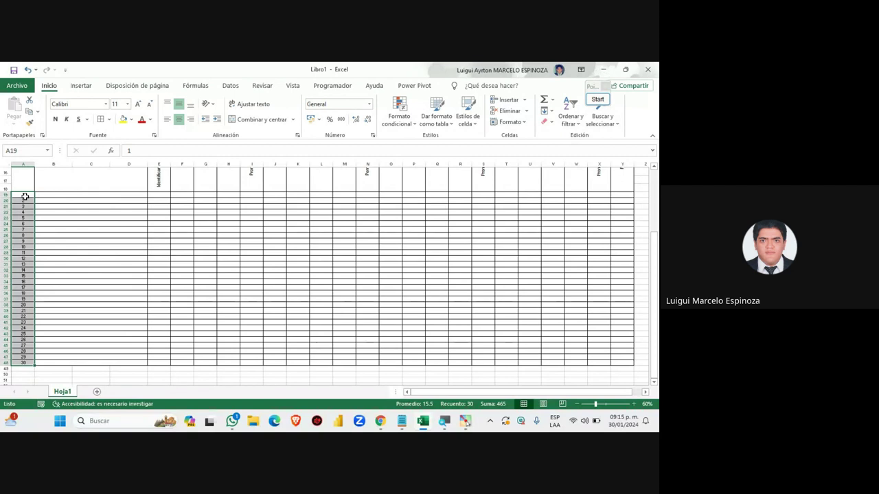
Step: Give the student numbers in A19:A48 the custom format 00 so they read 01 to 30
left_click_drag(26, 196, 28, 361)
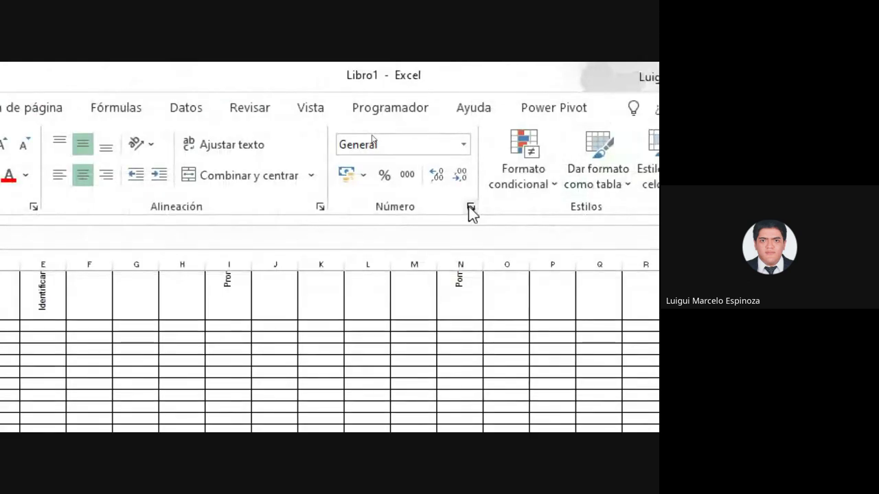
left_click(470, 208)
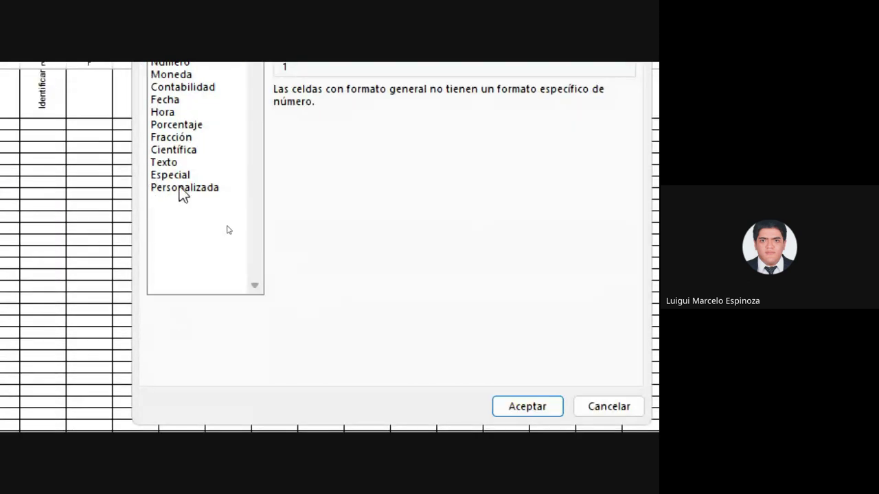
left_click(180, 187)
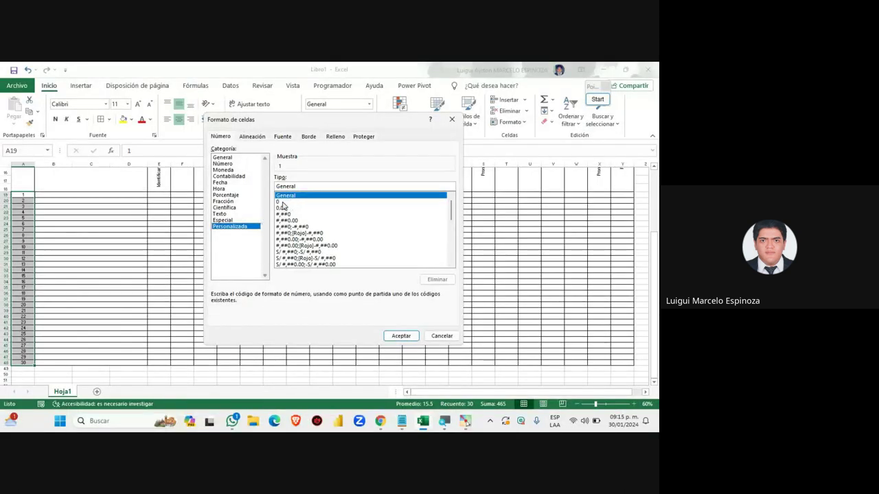
left_click(282, 202)
left_click(292, 186)
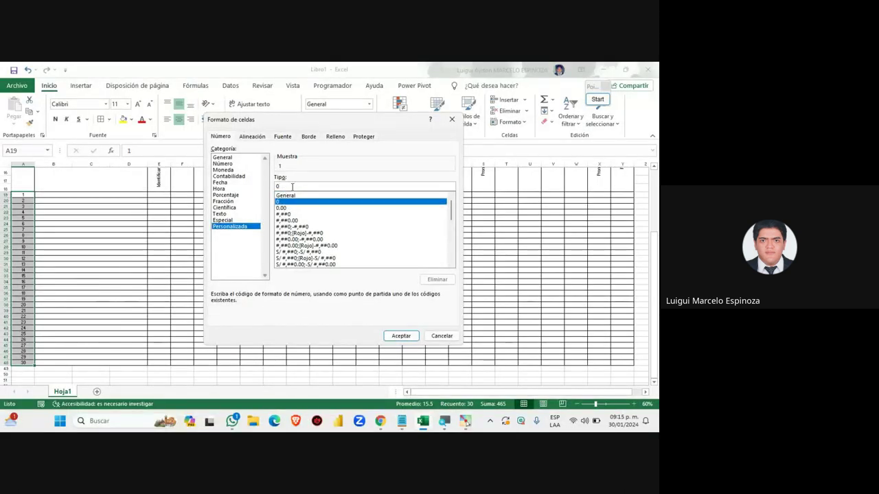
type("0")
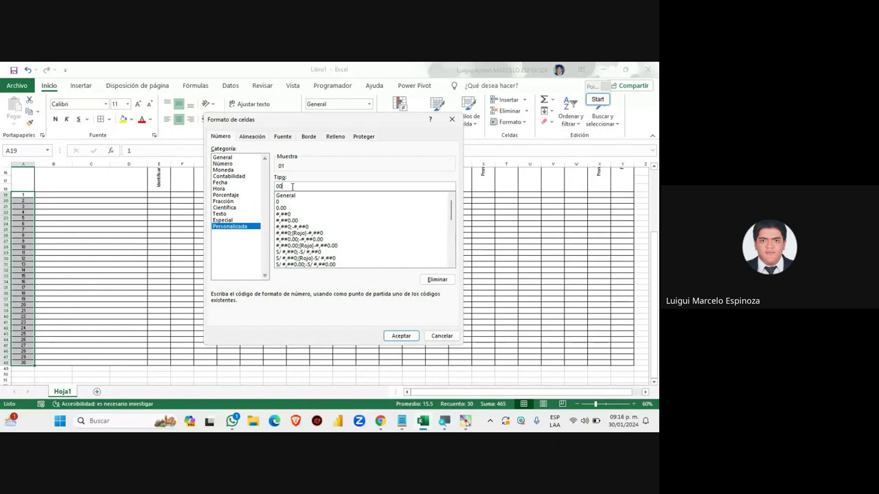
left_click(399, 335)
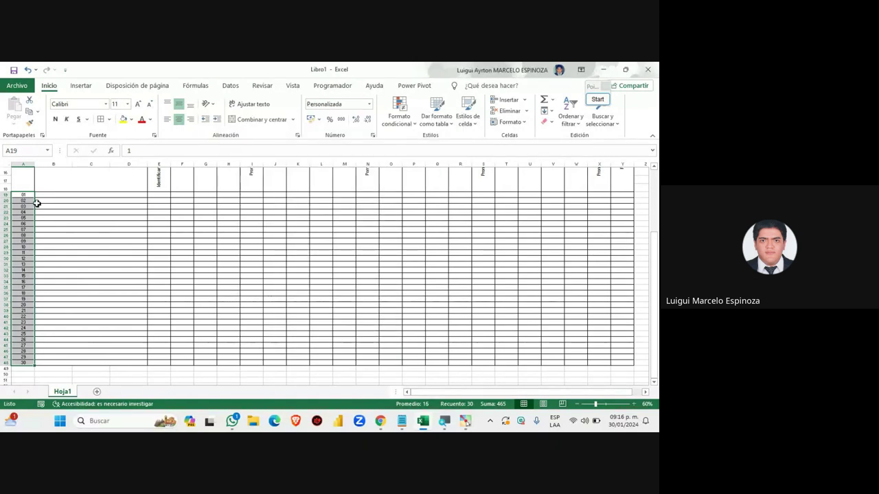
Step: Admit a waiting participant to the Meet call and return to the Excel workbook
left_click_drag(23, 195, 24, 362)
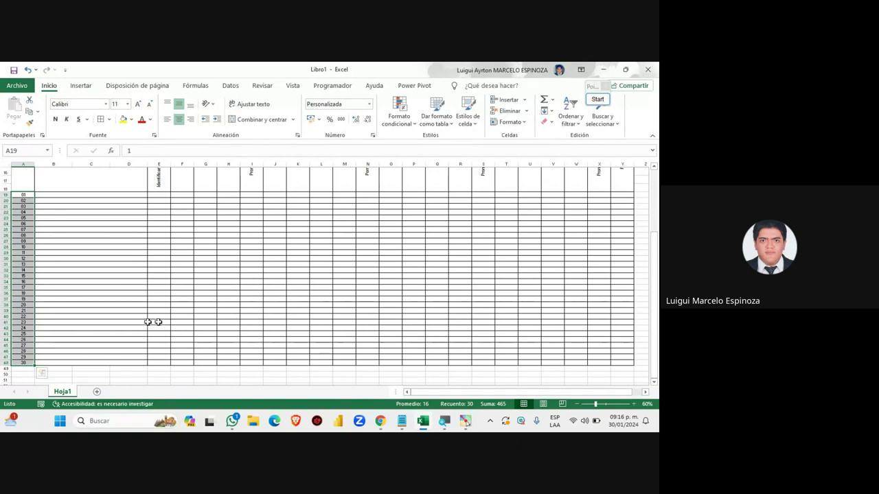
mouse_move(380, 420)
left_click(353, 384)
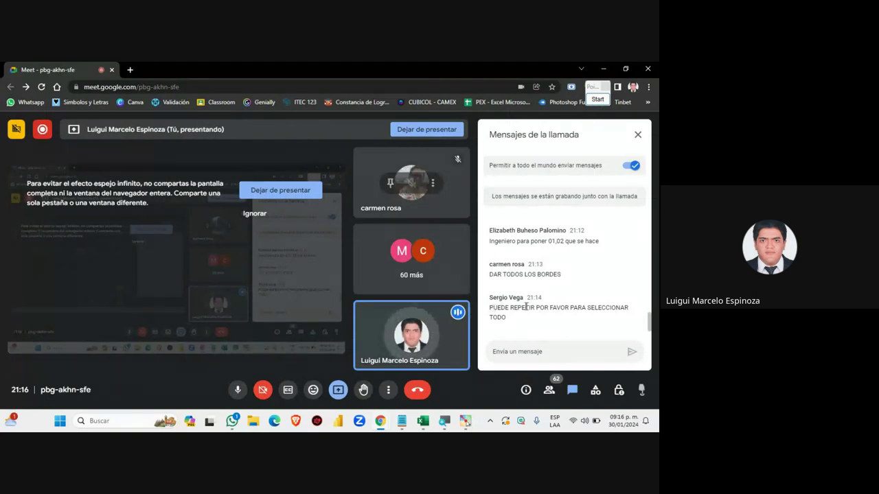
left_click(410, 392)
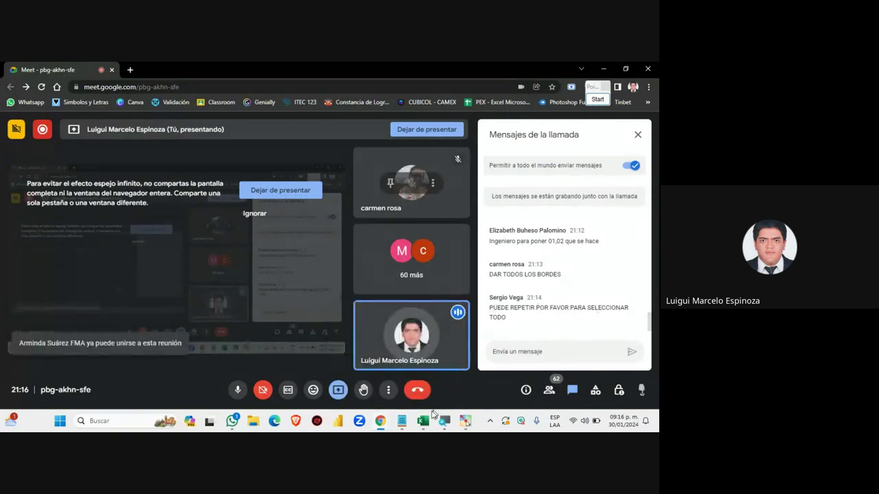
left_click(423, 420)
Step: Select the student table body A19:Y48 and dismiss the screen-sharing notification
left_click(55, 230)
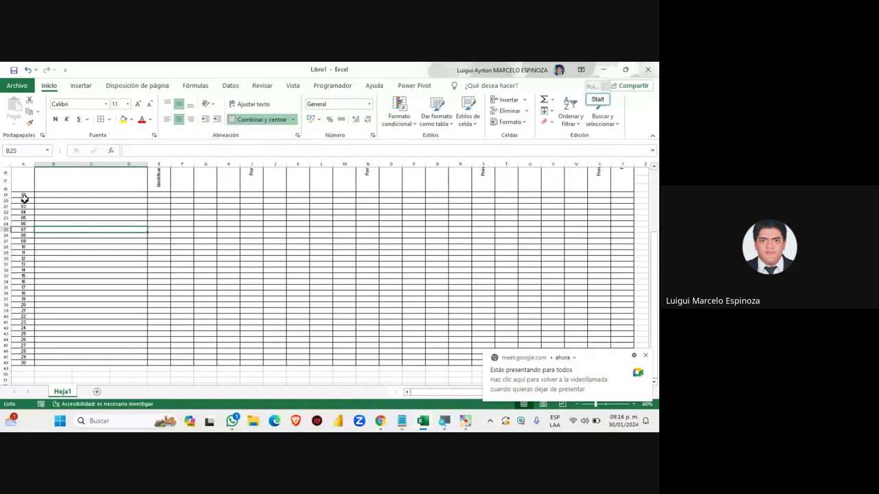
left_click_drag(22, 196, 626, 357)
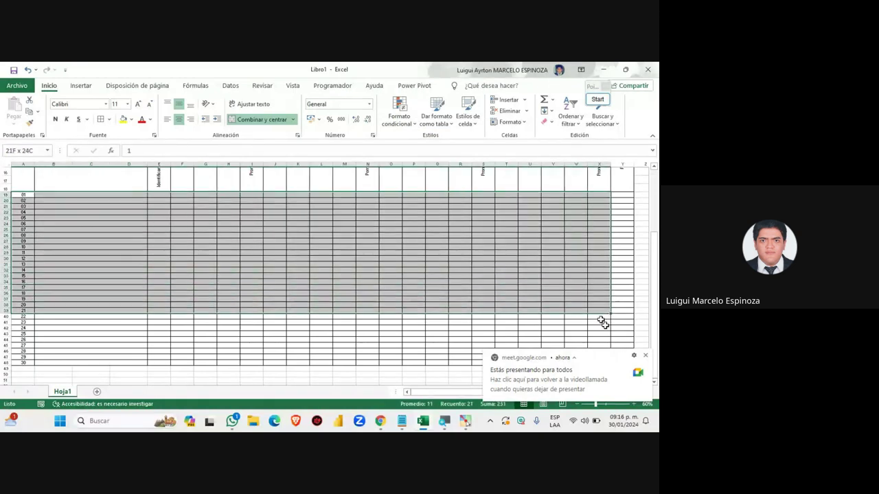
left_click_drag(626, 357, 626, 364)
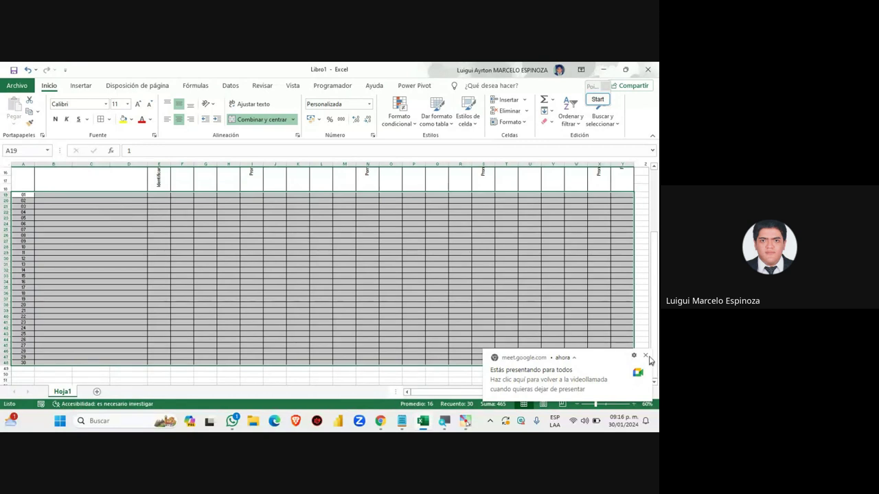
left_click(646, 355)
left_click(645, 356)
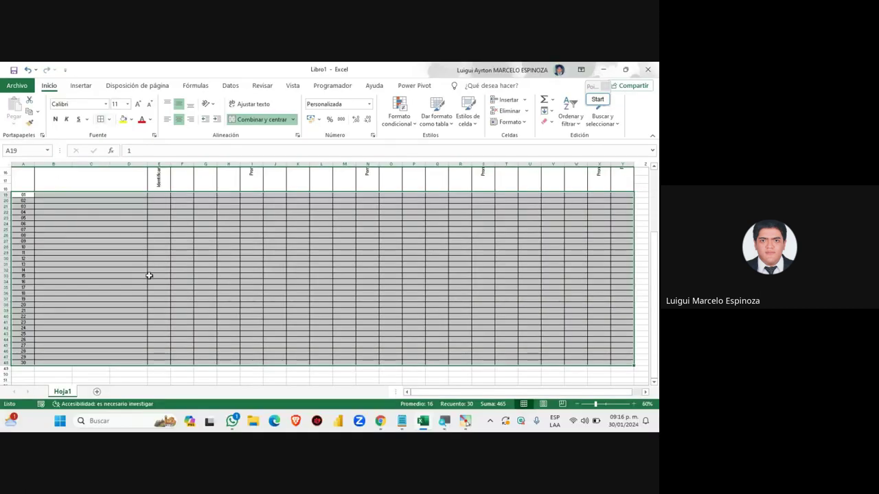
scroll(149, 275, "up", 5)
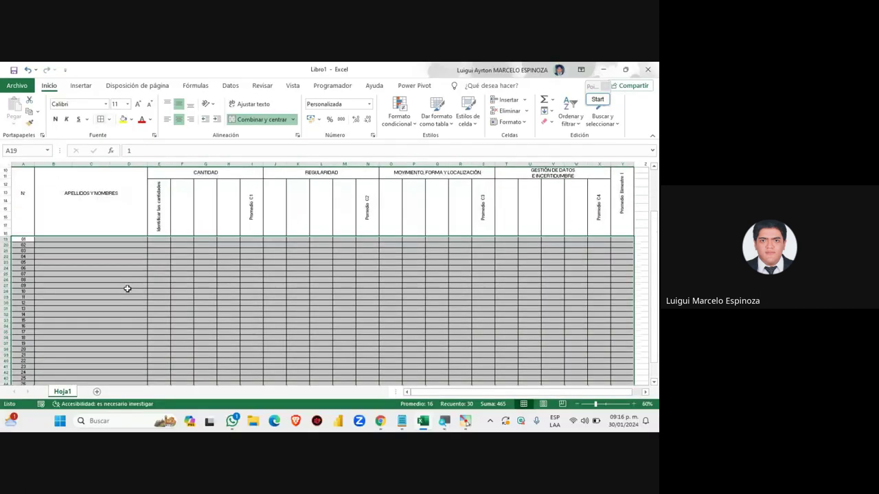
mouse_move(380, 421)
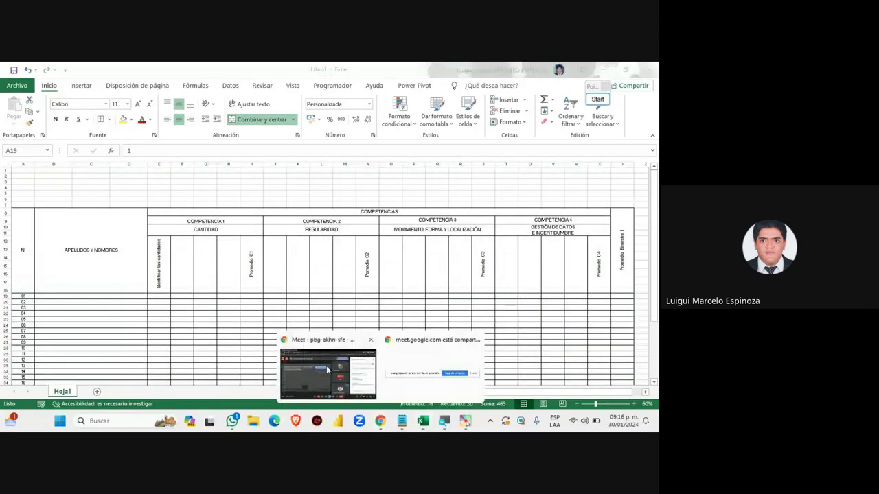
left_click(322, 353)
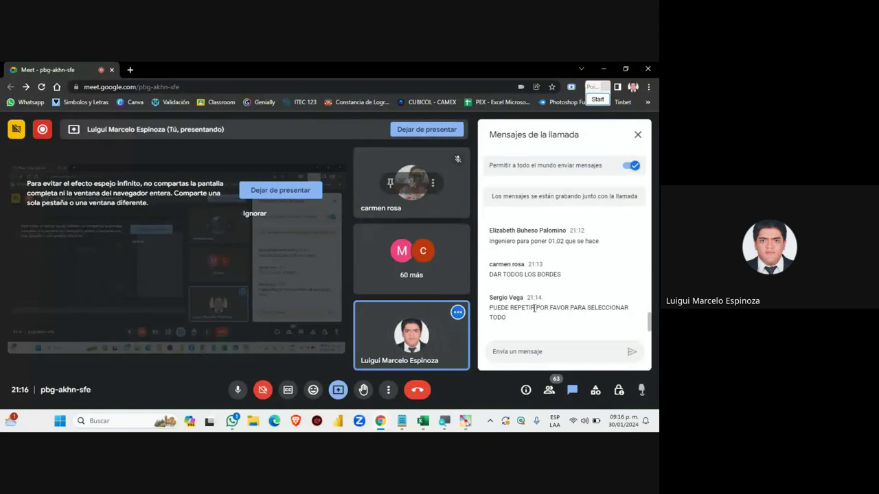
scroll(534, 309, "up", 3)
scroll(534, 309, "down", 3)
left_click(423, 413)
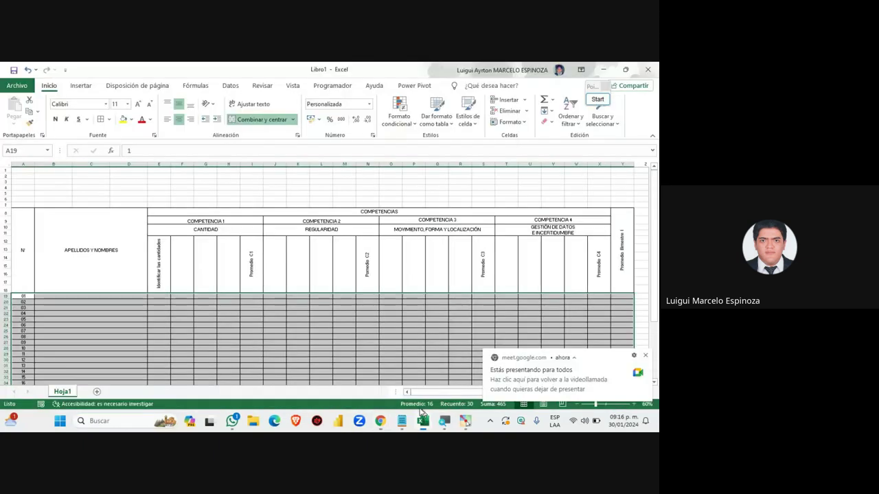
scroll(326, 329, "down", 7)
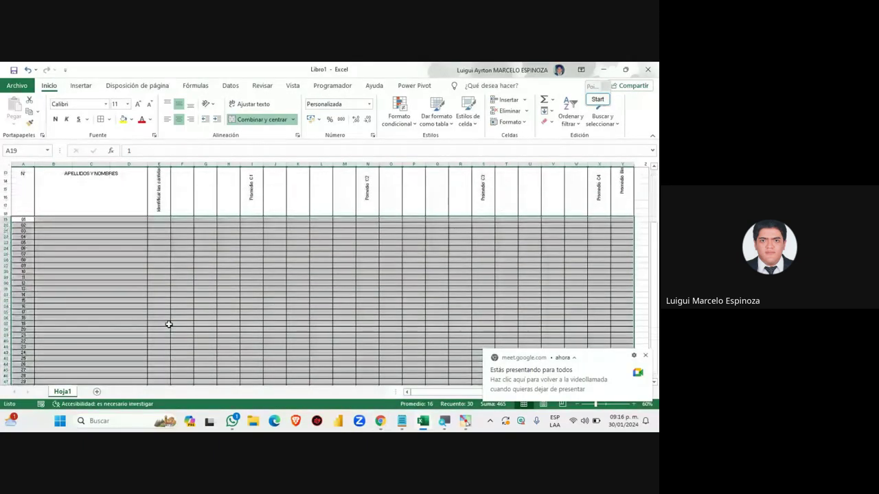
scroll(233, 302, "up", 5)
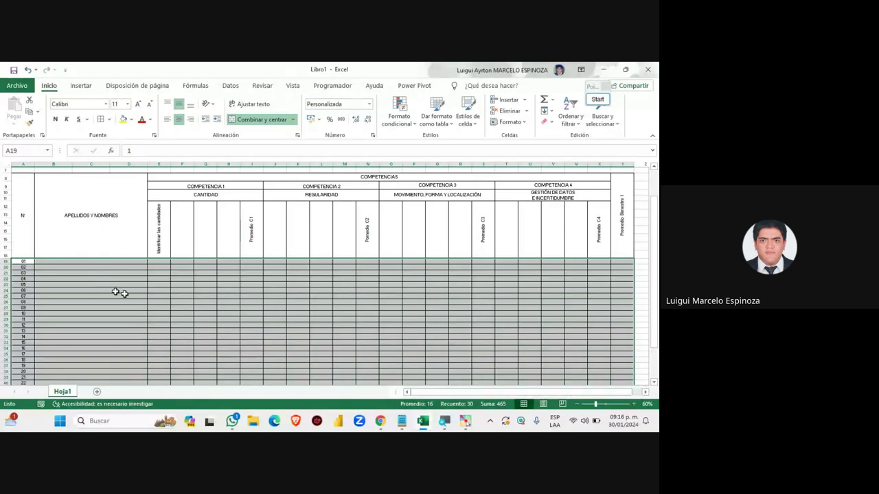
scroll(226, 311, "up", 1)
scroll(226, 311, "up", 2)
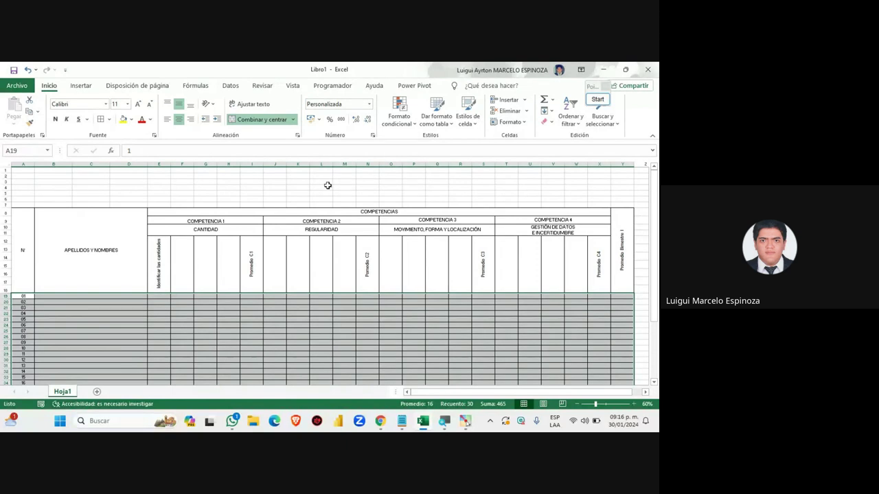
scroll(192, 272, "down", 5)
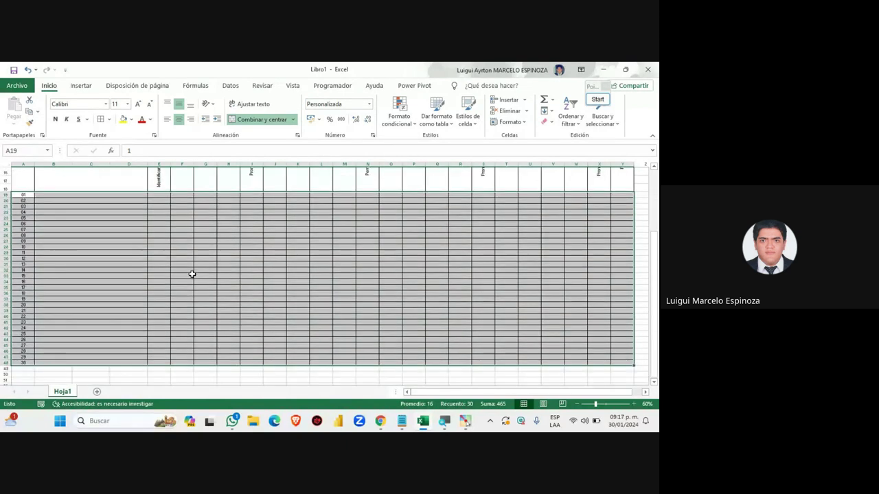
scroll(192, 273, "down", 3)
scroll(192, 272, "up", 8)
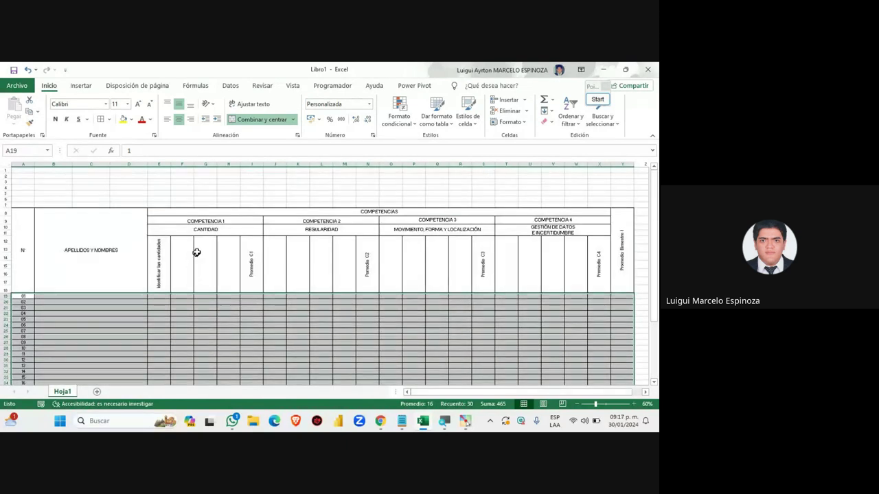
mouse_move(380, 421)
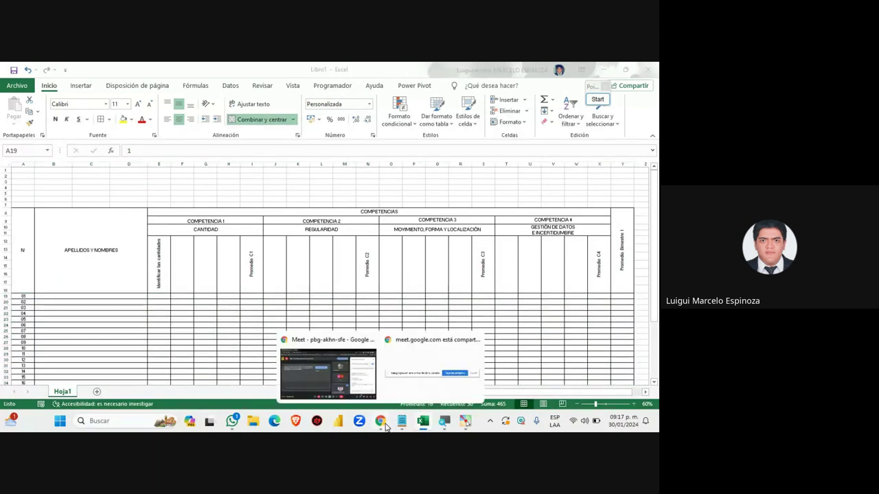
left_click(328, 361)
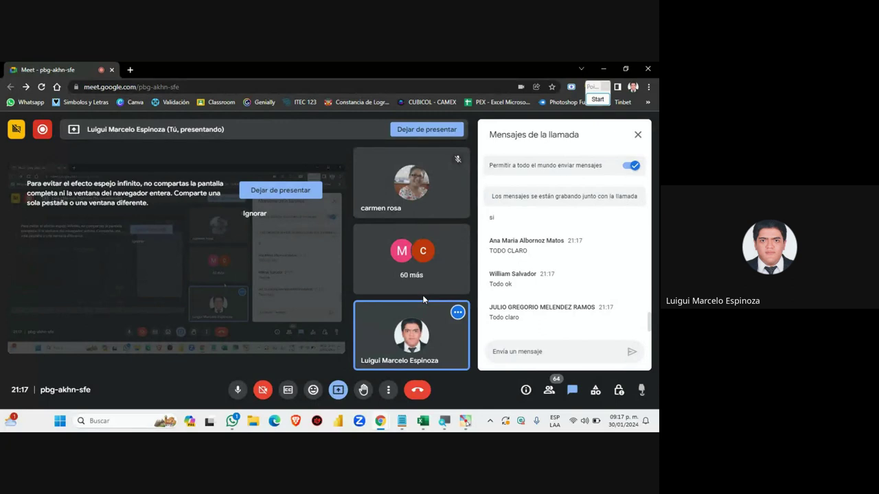
left_click(420, 429)
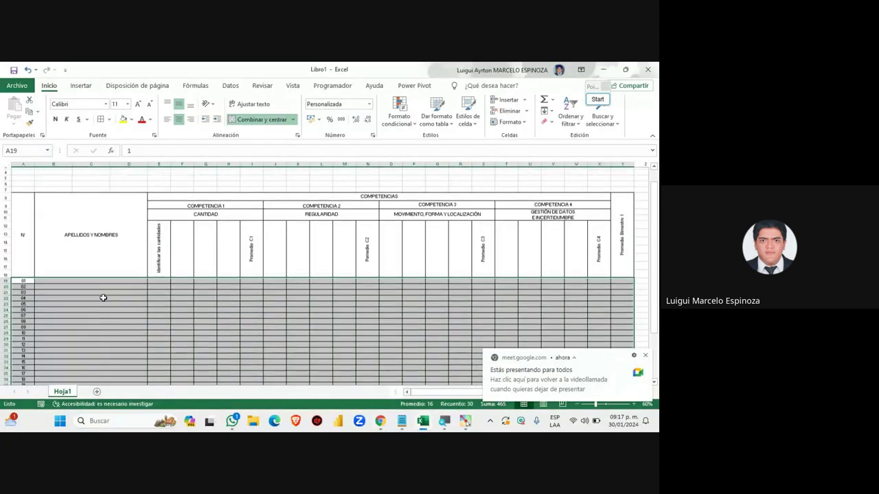
Step: Dismiss the screen-sharing notification and briefly use the screen annotation tool
scroll(105, 296, "down", 3)
left_click(646, 356)
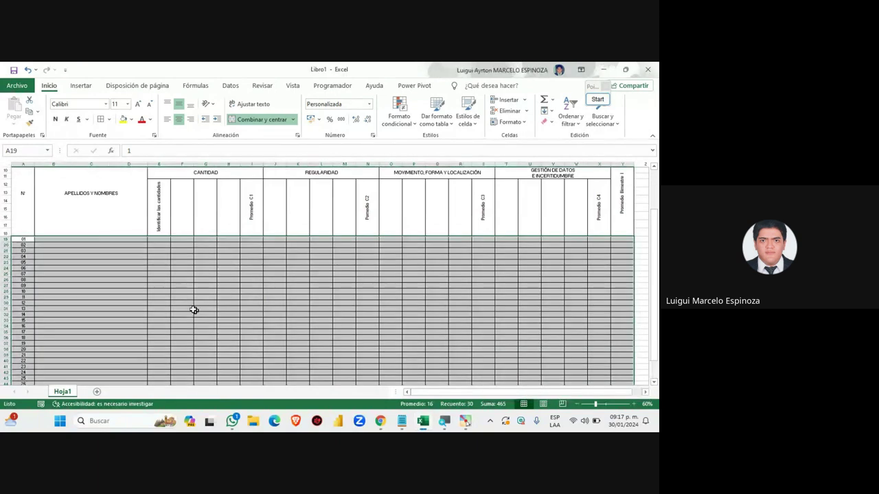
scroll(188, 308, "down", 5)
scroll(182, 308, "up", 1)
scroll(182, 308, "up", 6)
scroll(182, 309, "up", 1)
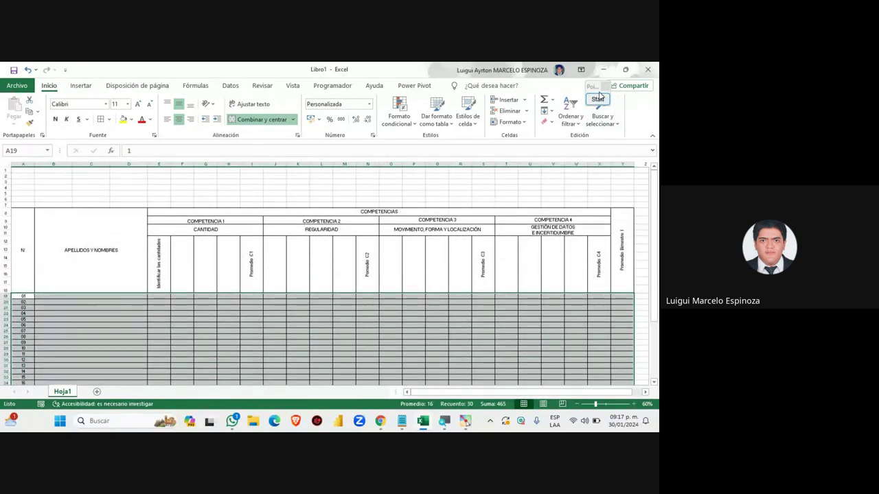
left_click(628, 86)
left_click(635, 96)
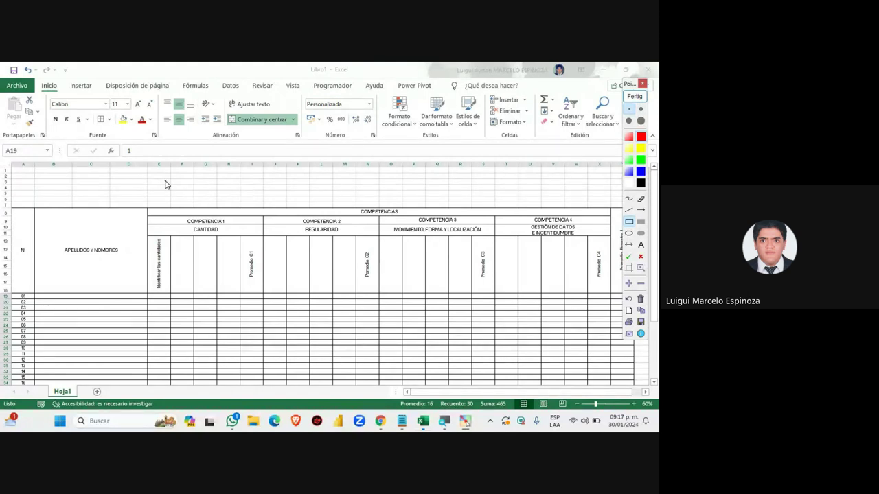
left_click(635, 97)
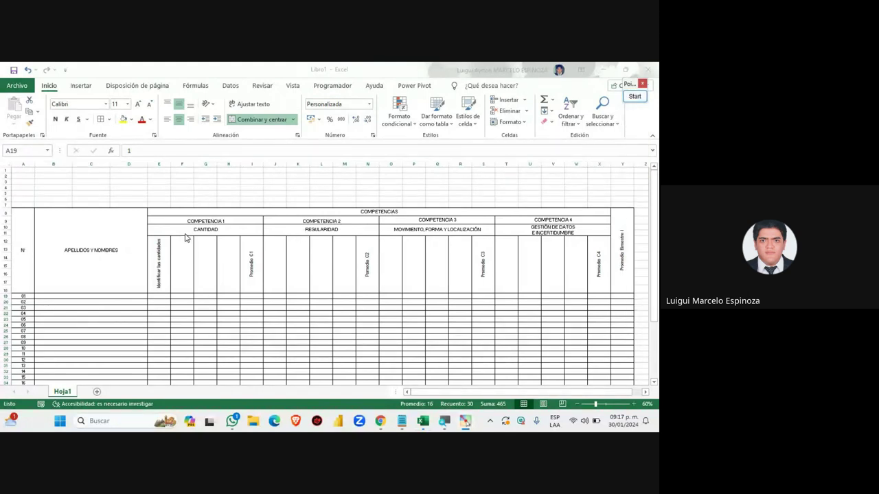
Step: Centre the COMPETENCIA 1 and COMPETENCIA 2 headings in E9:N9 vertically with Alinear en el medio
left_click_drag(216, 222, 296, 221)
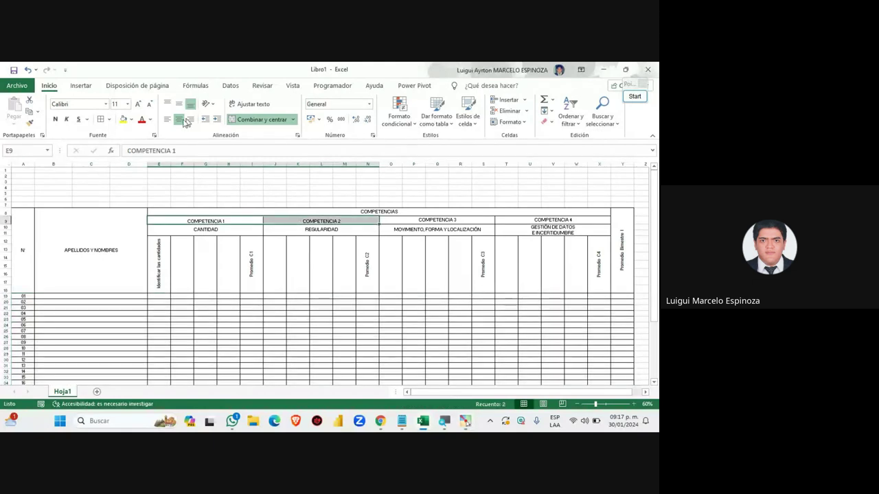
left_click(178, 104)
left_click(405, 230)
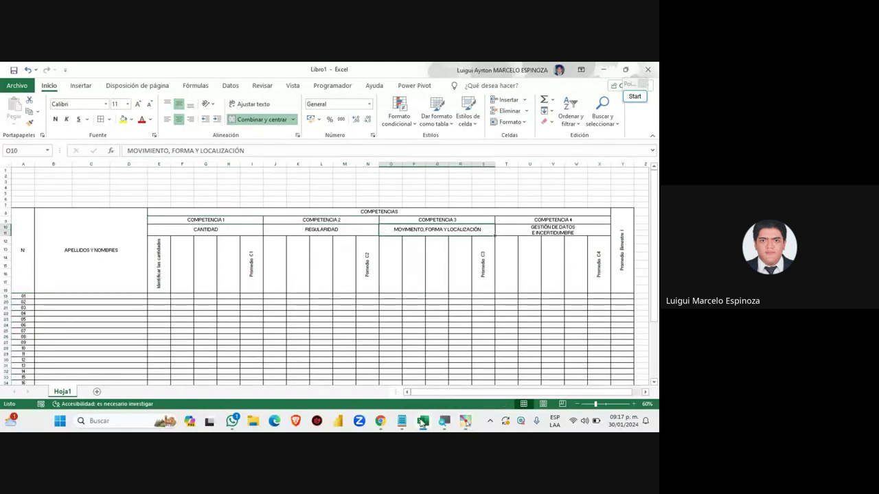
left_click(383, 422)
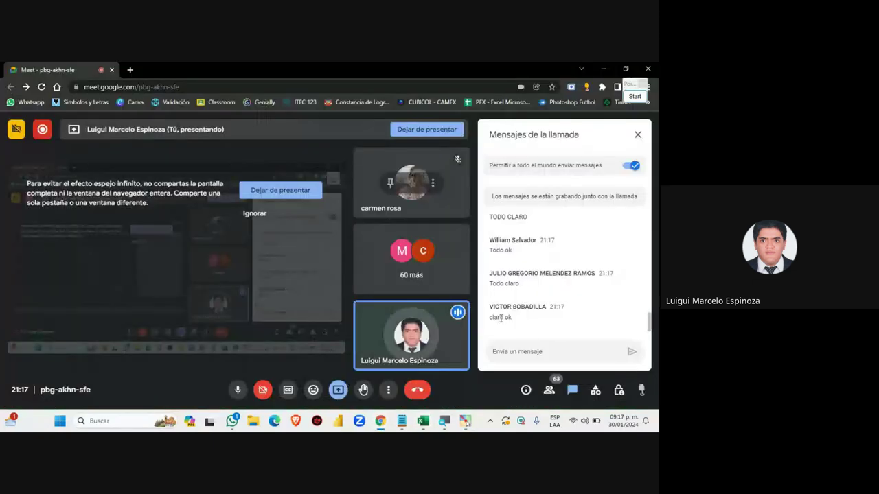
Step: Bring the Excel grade sheet back in front of the Meet chat
left_click(423, 421)
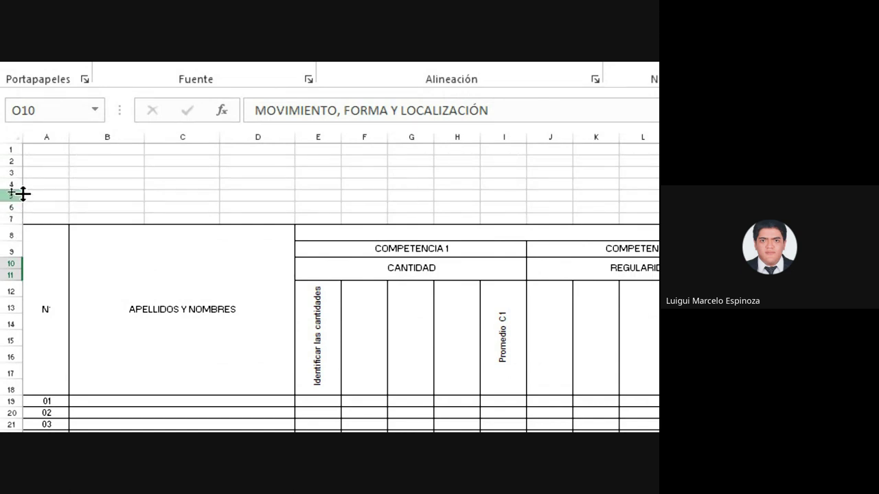
Step: Select F1:V2 above the COMPETENCIAS header as the title area, briefly checking the Meet call
left_click_drag(17, 143, 455, 159)
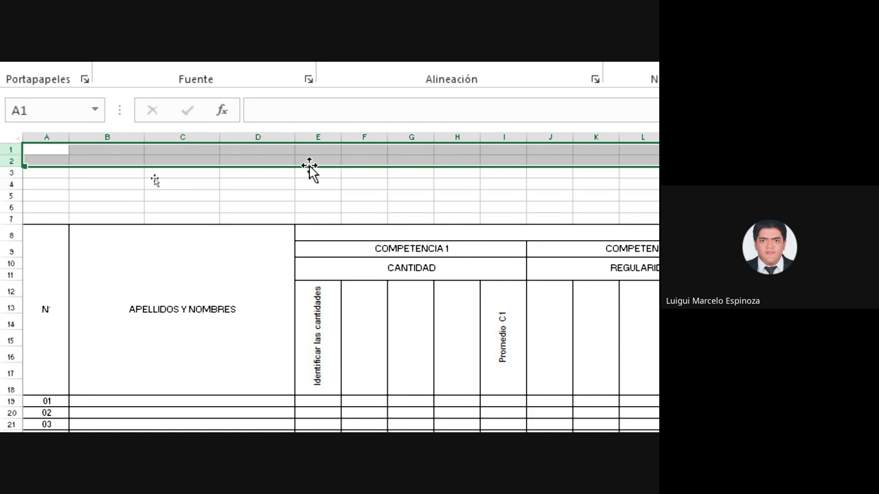
mouse_move(317, 149)
left_mouse_down()
mouse_move(631, 184)
mouse_move(400, 182)
mouse_move(176, 147)
left_mouse_up()
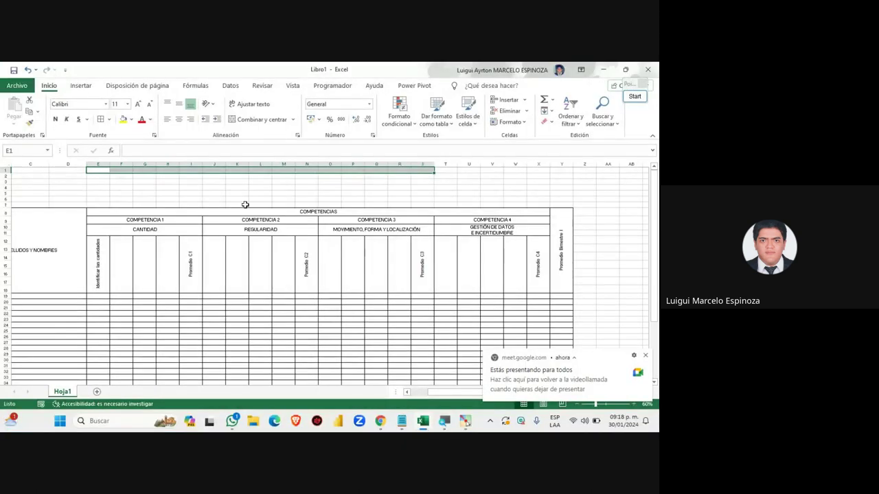
left_click(237, 204)
mouse_move(120, 169)
left_mouse_down()
mouse_move(533, 182)
mouse_move(523, 183)
left_mouse_up()
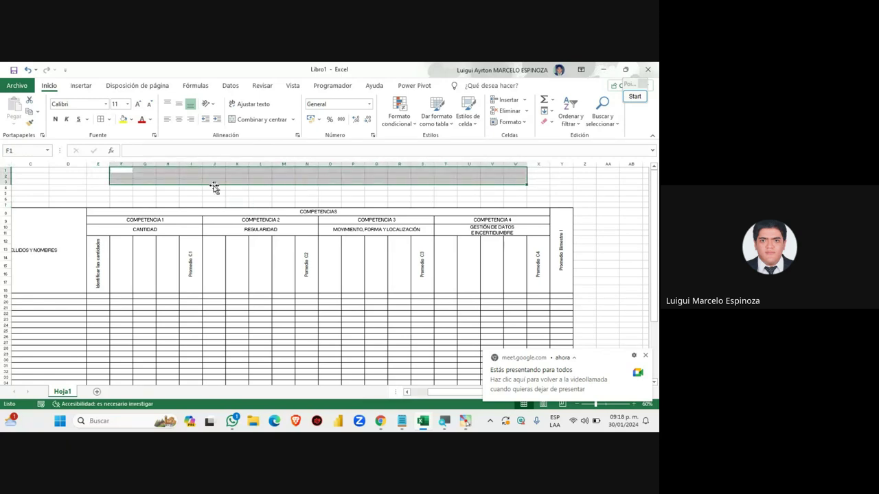
left_click_drag(120, 169, 492, 178)
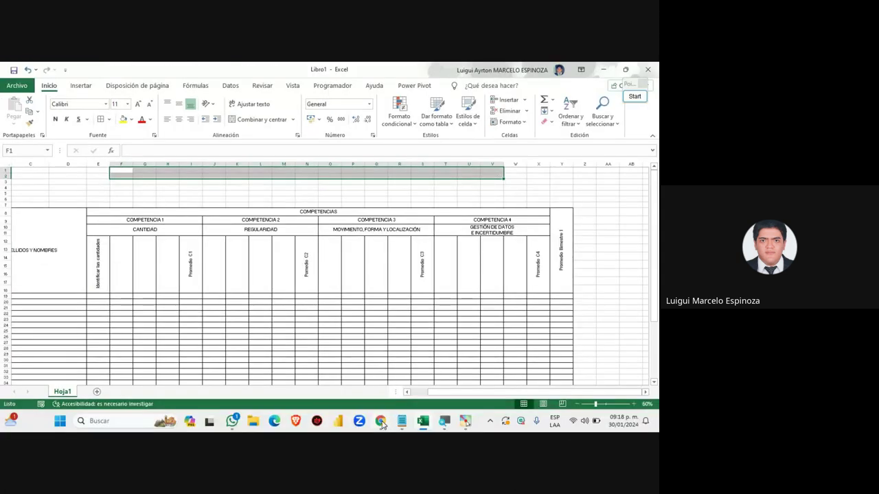
mouse_move(380, 420)
left_click(329, 353)
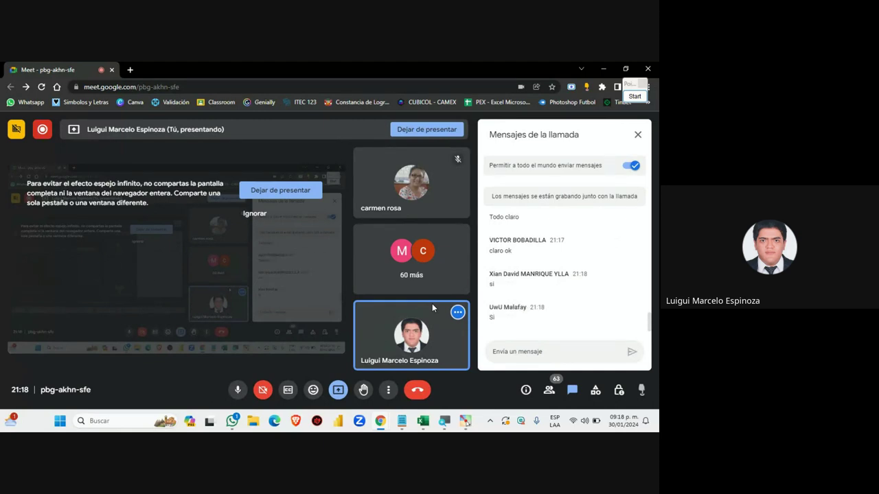
mouse_move(423, 420)
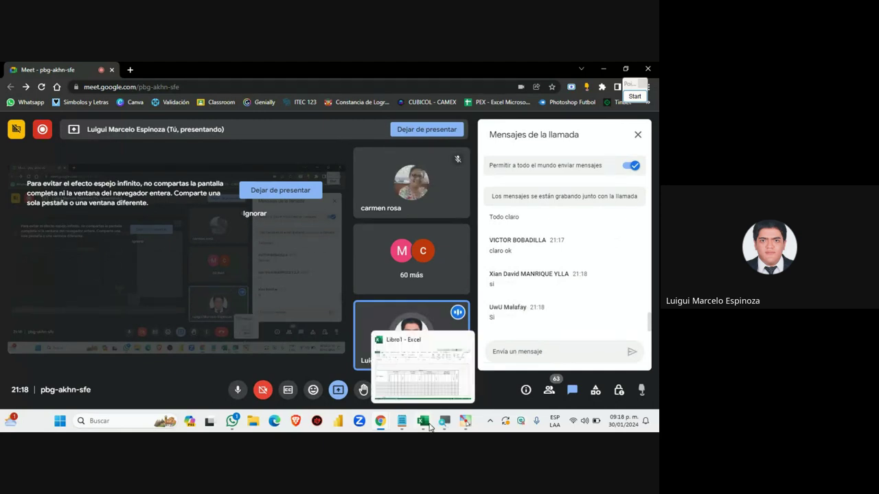
left_click(429, 427)
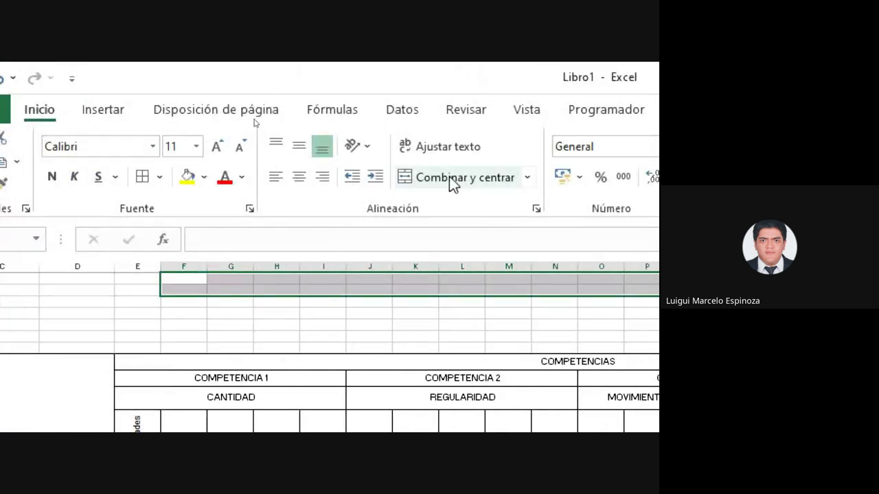
Step: Merge and centre F1:V2 and enter the title 'REGISTRO AUXILIAR DE EVALUACIÓN'
left_click(449, 177)
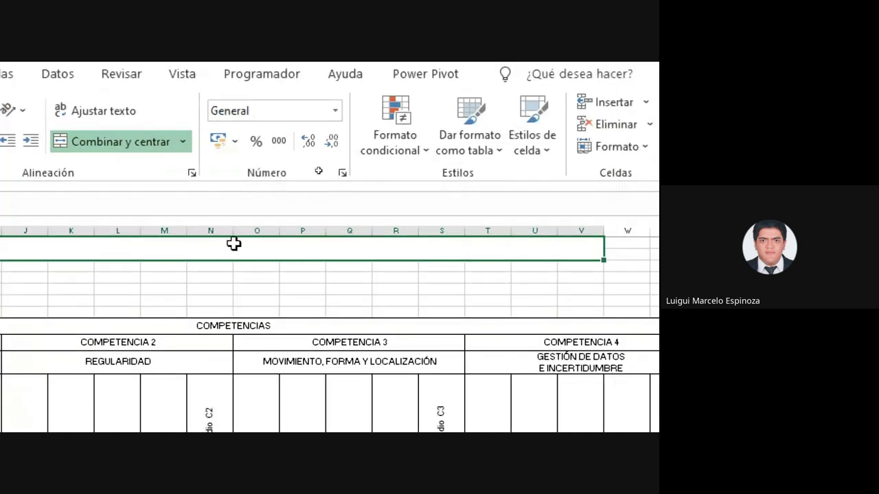
double_click(235, 245)
type("REGISTRO AUXIL")
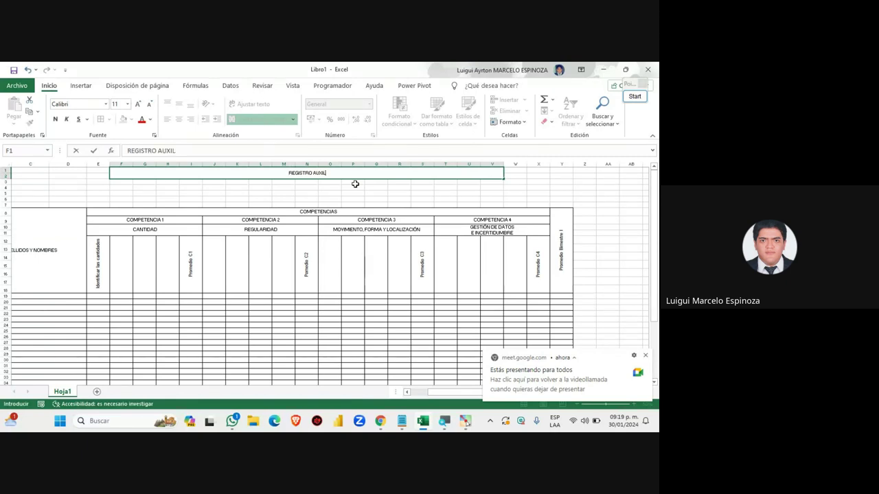
type("IAR DE EVAL")
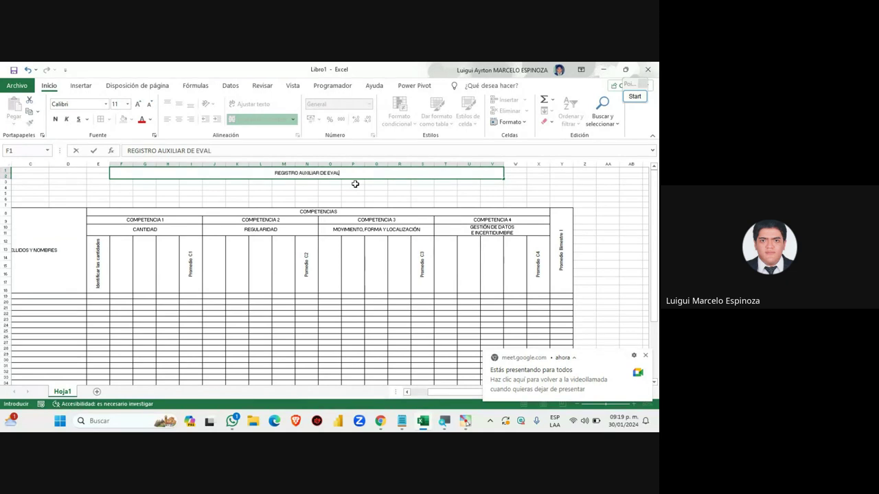
type("UACIÓN")
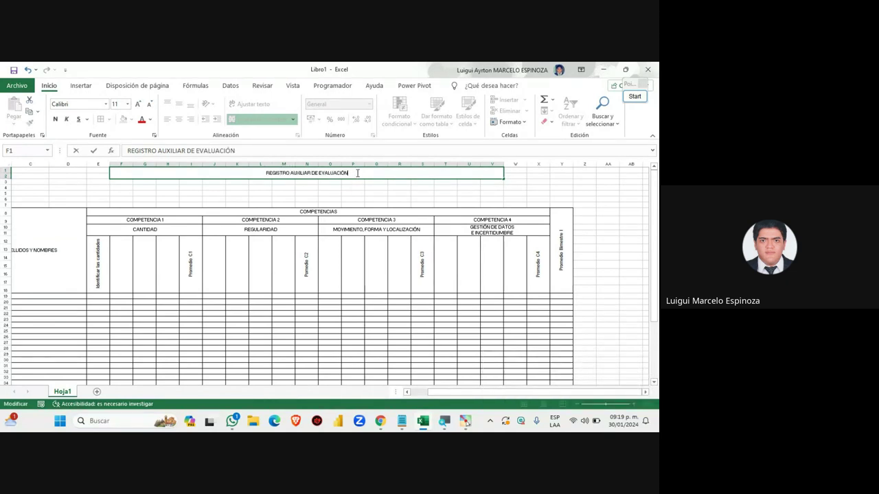
left_click_drag(357, 173, 252, 175)
left_click(323, 202)
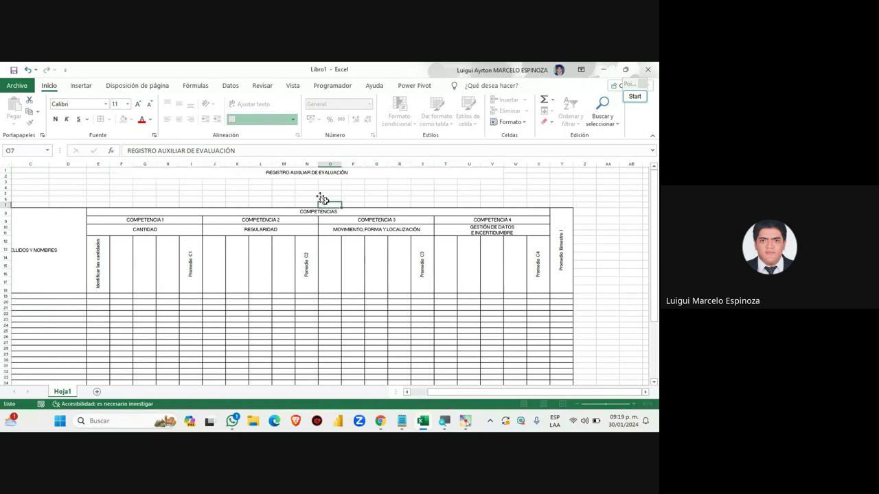
double_click(292, 173)
Step: Set the title text to the Aharoni font at size 22
key("ctrl+a")
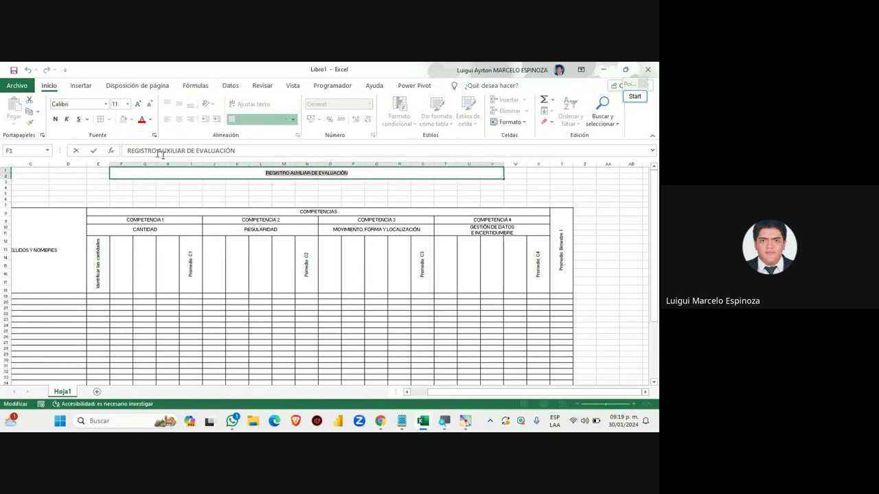
left_click(127, 104)
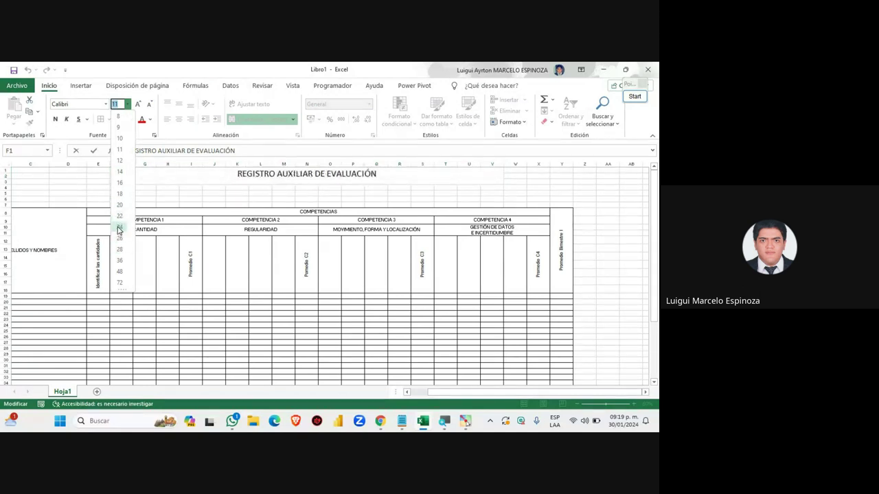
left_click(118, 217)
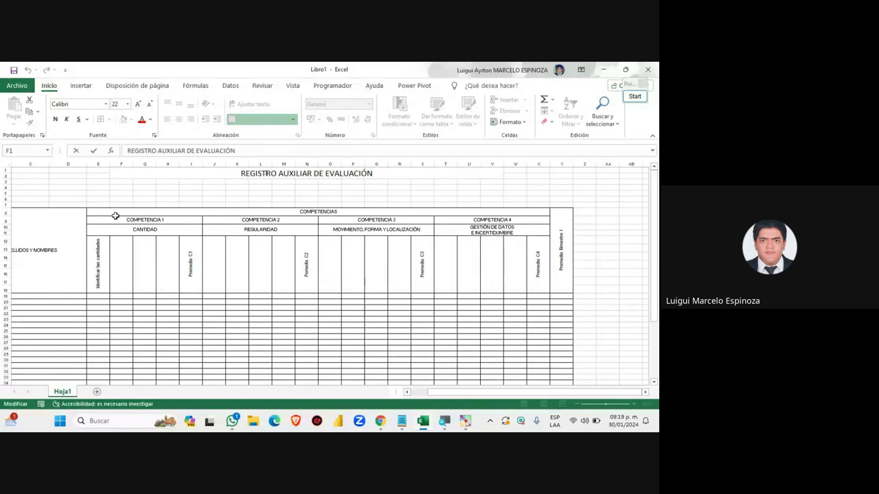
left_click(106, 104)
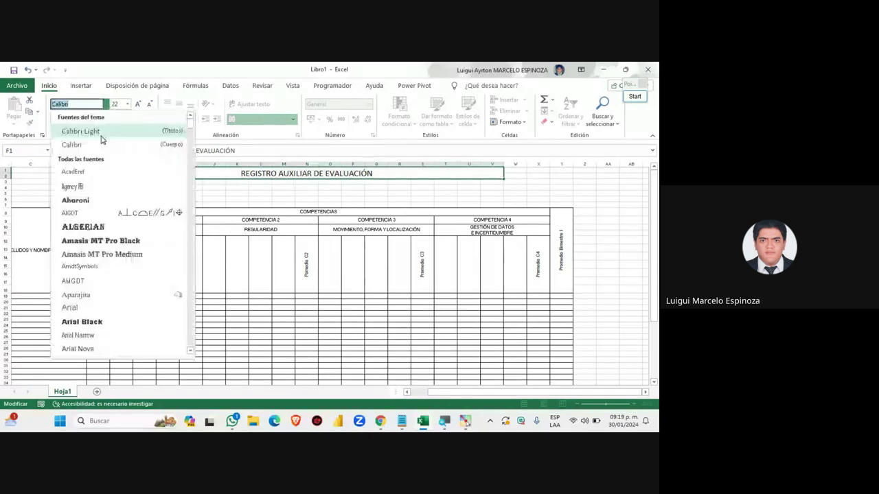
left_click(105, 200)
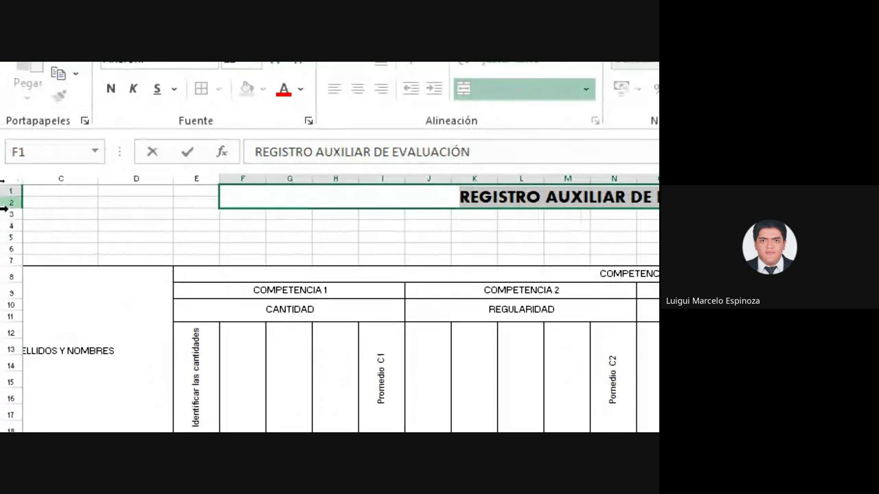
Step: Make rows 1–2 taller and enlarge the title to 28 pt
left_click(69, 193)
left_click(11, 198)
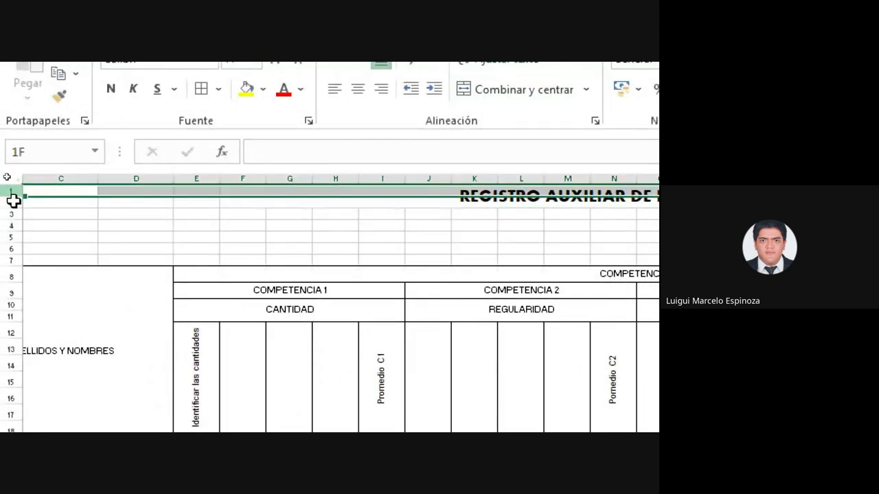
left_click_drag(12, 198, 11, 209)
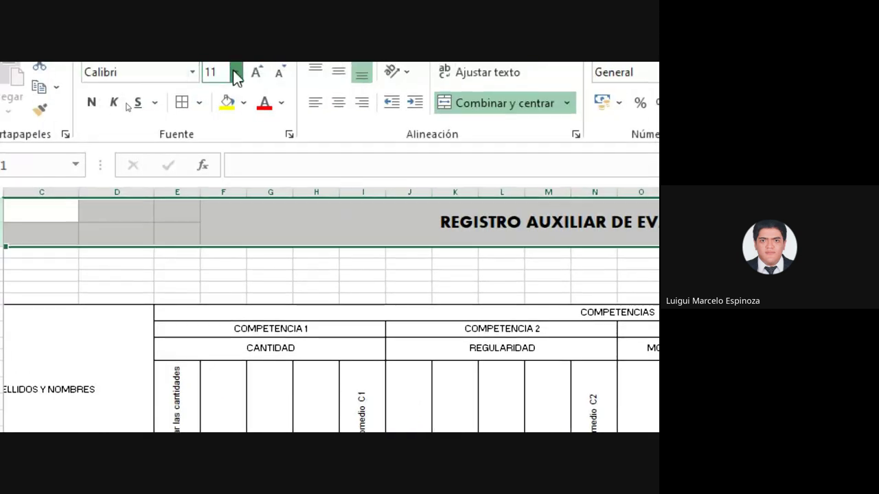
left_click(235, 71)
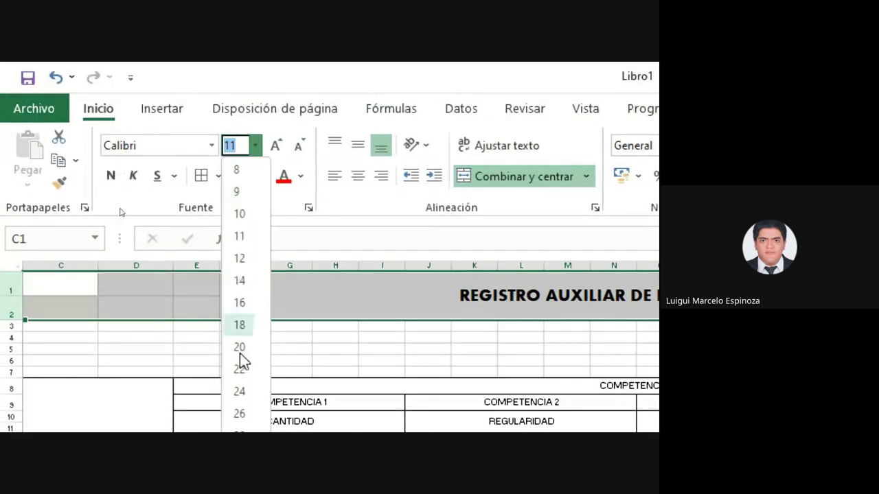
left_click(240, 392)
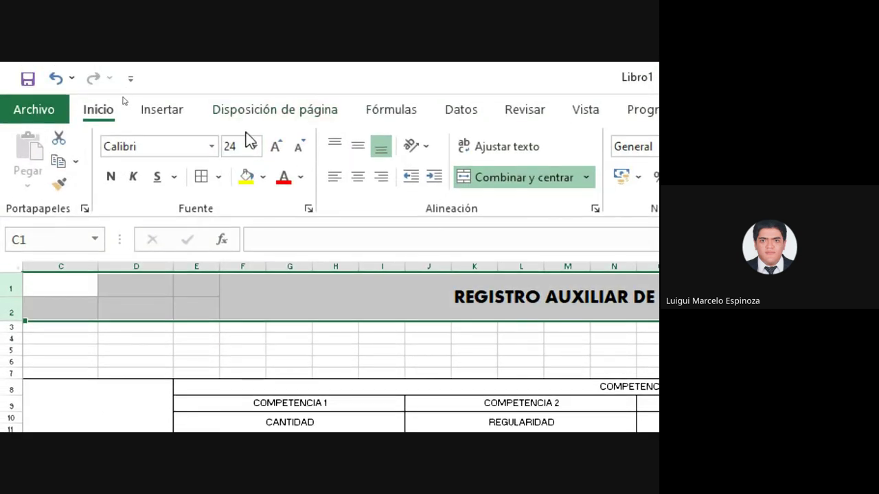
left_click(256, 146)
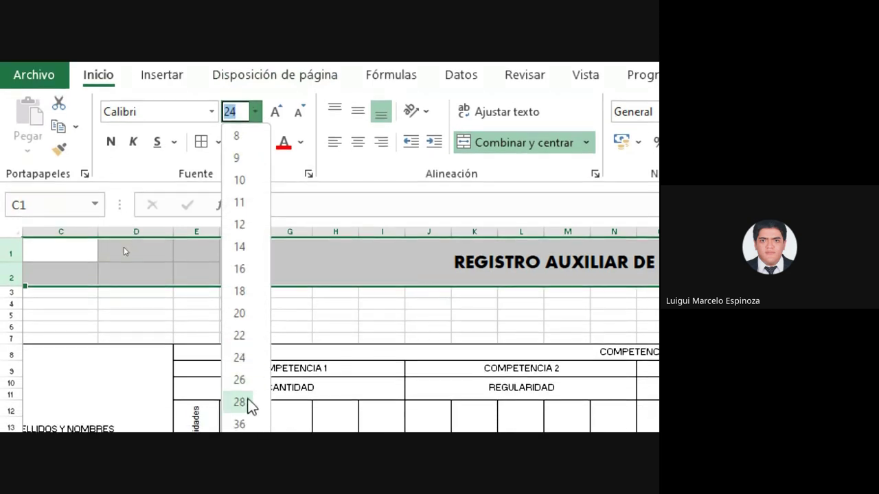
left_click(247, 403)
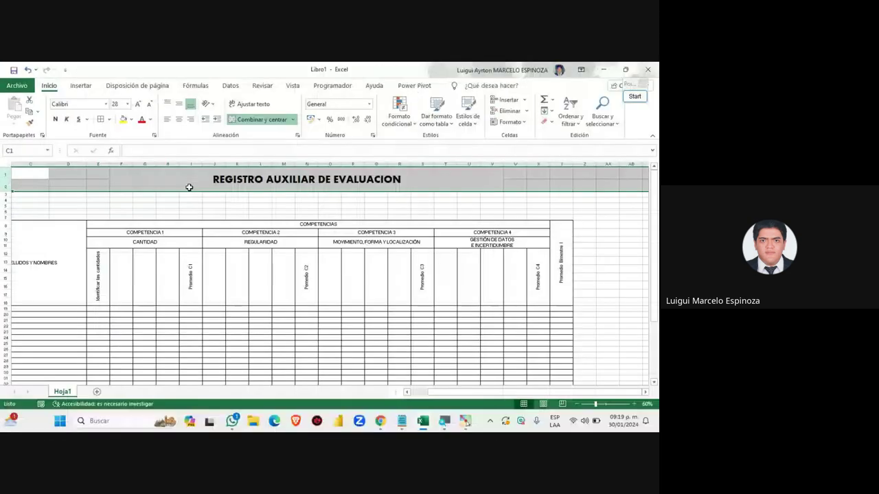
Step: Mute one participant for everyone in the Google Meet call
mouse_move(380, 421)
left_click(328, 361)
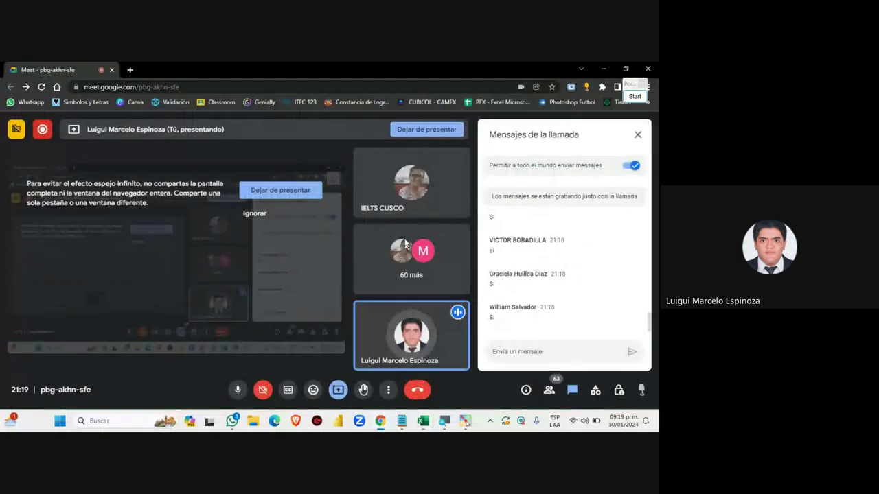
left_click(412, 182)
left_click(396, 284)
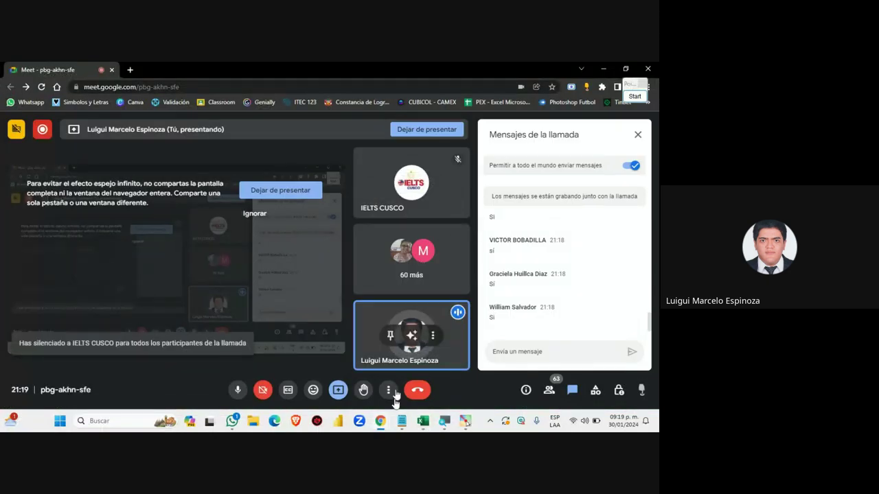
left_click(422, 422)
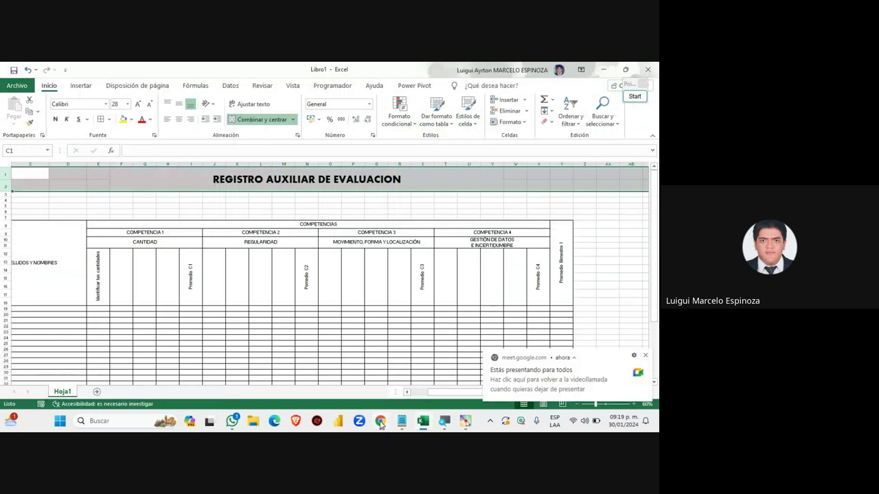
Step: Look through the Meet People list, then bring the Excel grade sheet back
mouse_move(380, 420)
left_click(326, 358)
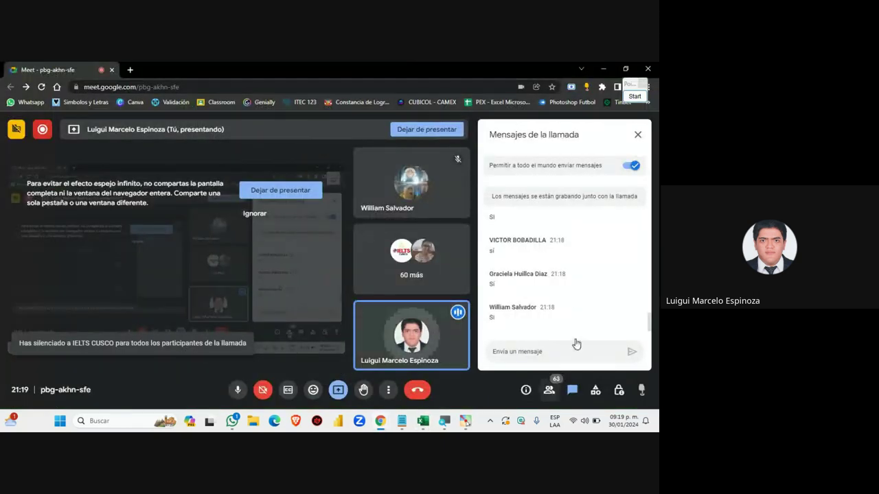
key("ctrl+alt+p")
scroll(565, 302, "down", 5)
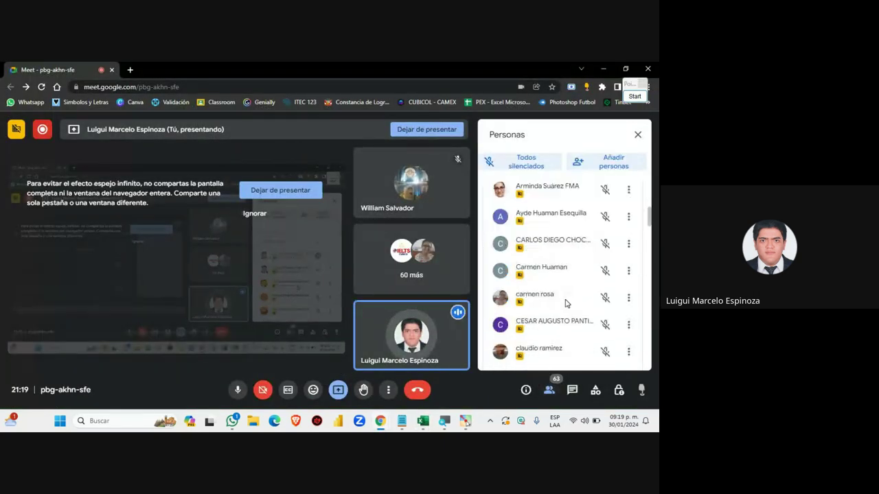
scroll(566, 303, "down", 3)
scroll(565, 303, "down", 3)
scroll(565, 303, "down", 3)
scroll(565, 303, "down", 2)
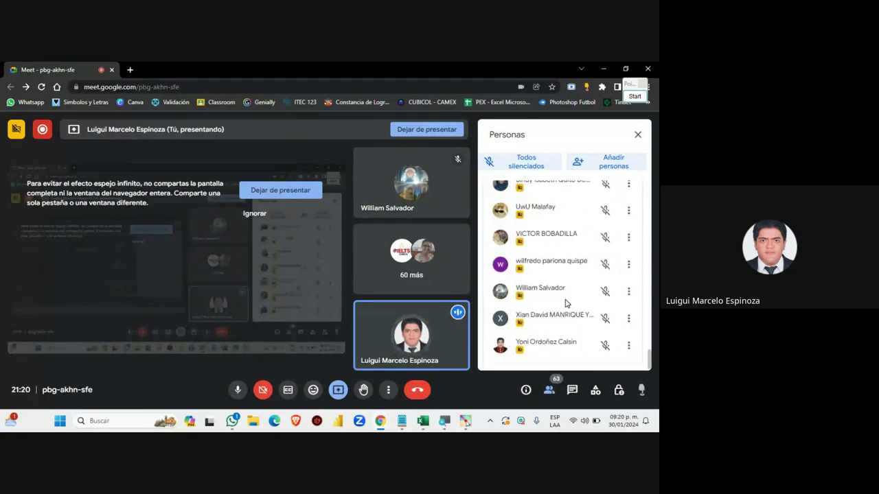
scroll(565, 303, "up", 4)
scroll(565, 303, "up", 4)
scroll(566, 303, "up", 4)
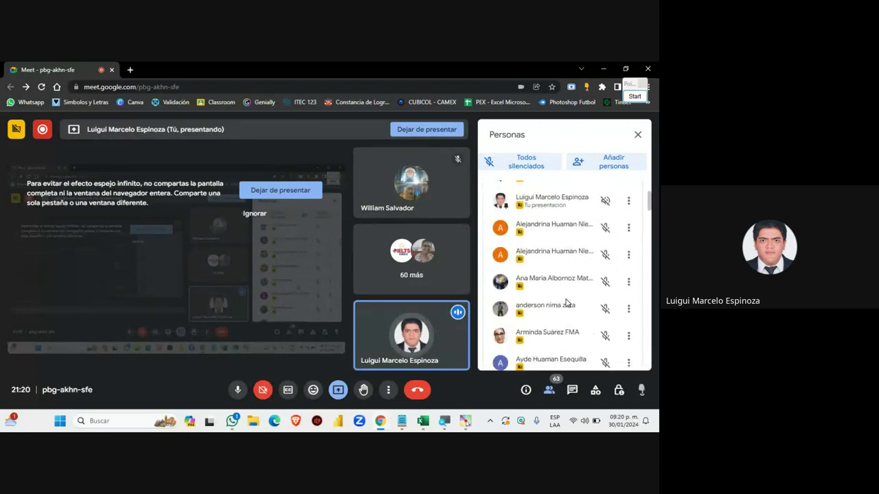
scroll(566, 302, "up", 4)
left_click(422, 421)
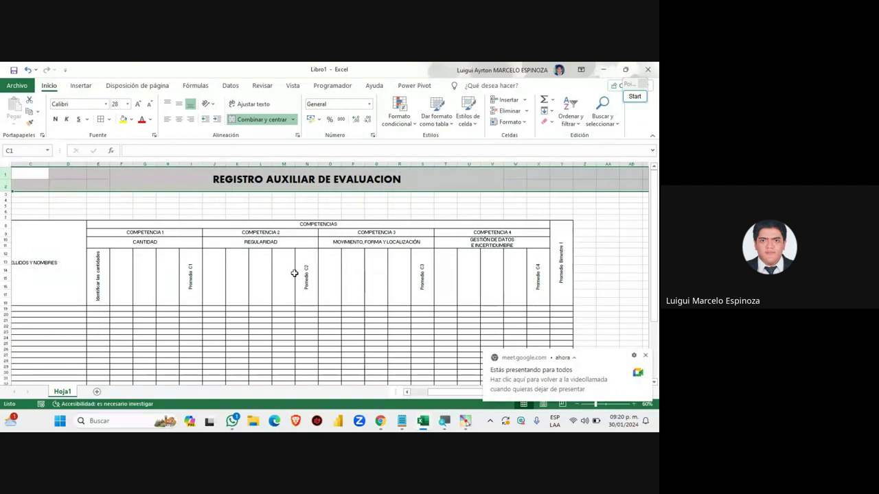
Step: Close the 'Estás presentando para todos' notification and select the merged title cell F1
left_click(643, 356)
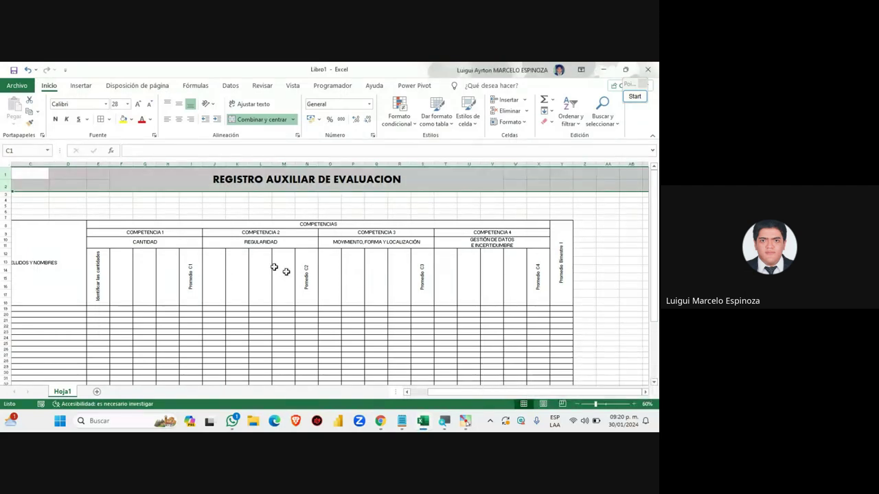
left_click(145, 182)
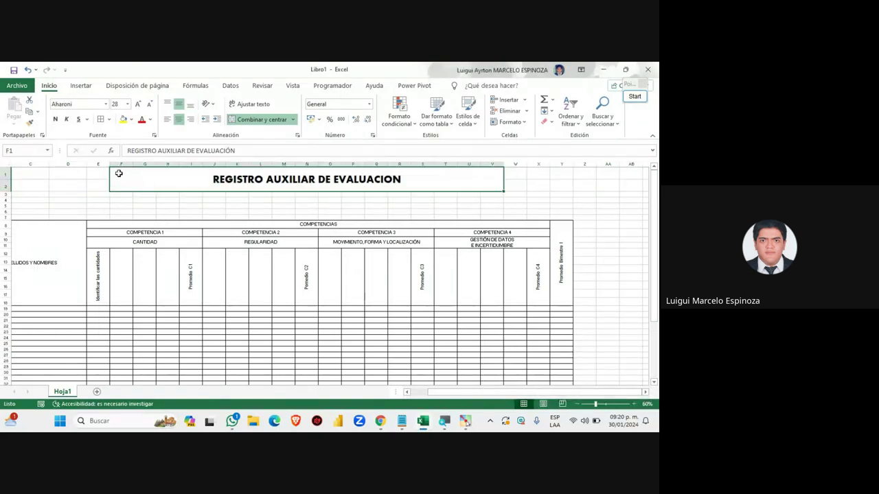
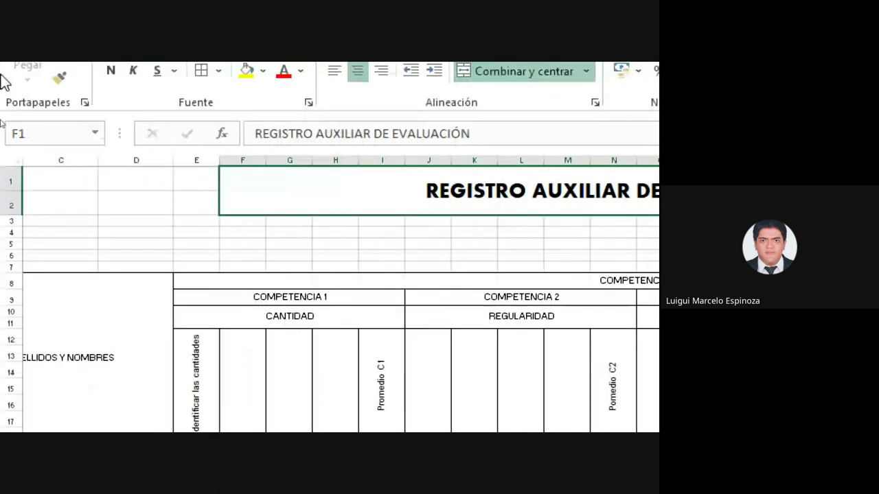
Step: Set the merged REGISTRO AUXILIAR DE EVALUACIÓN title to font size 36, then select F4:H4
left_click(206, 66)
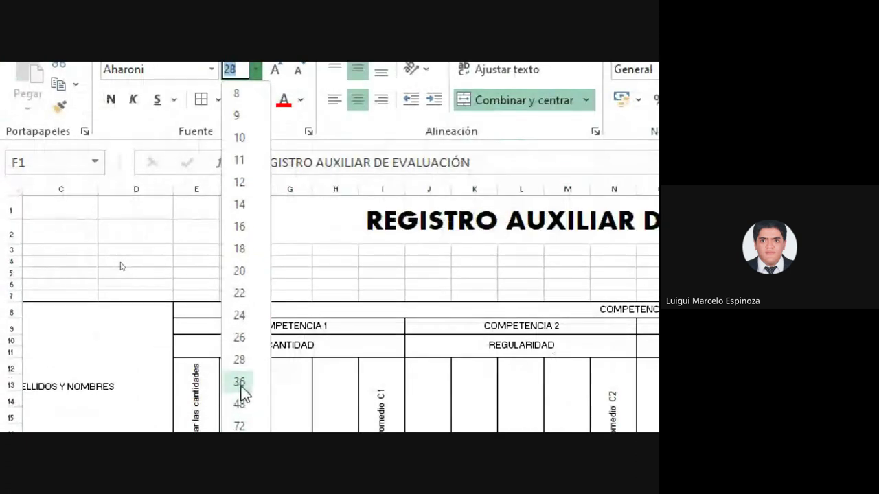
left_click(242, 384)
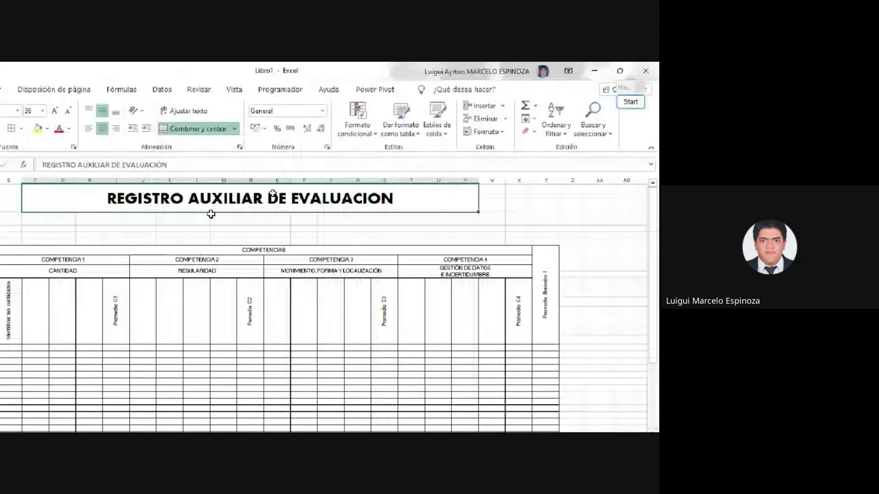
left_click(283, 200)
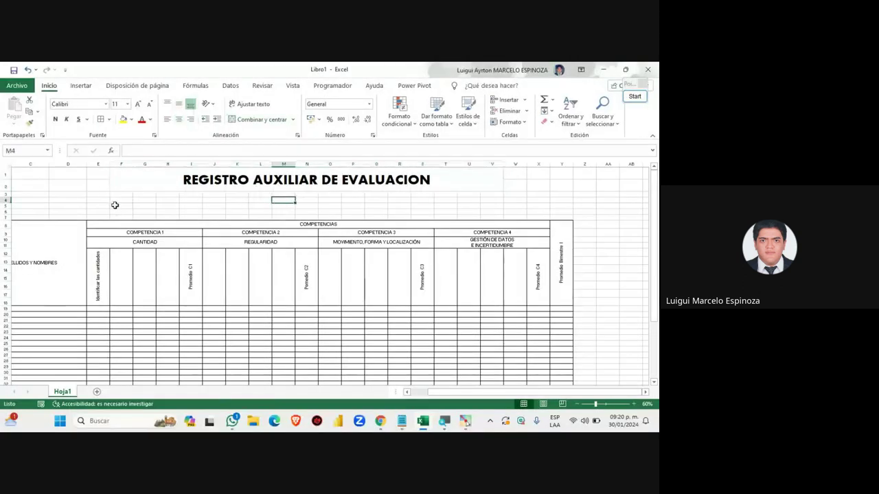
left_click_drag(128, 203, 163, 200)
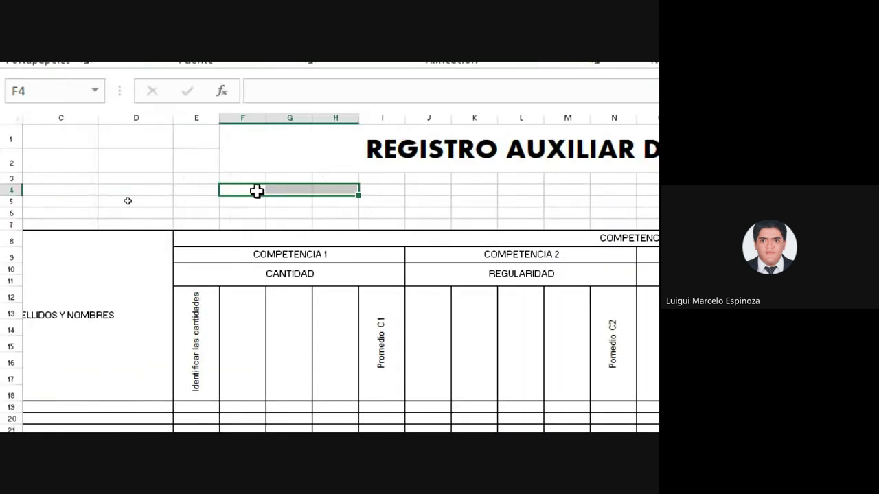
Step: Merge F4:H4 and F6:H6 into single cells centred horizontally and vertically
left_click_drag(256, 192, 354, 192)
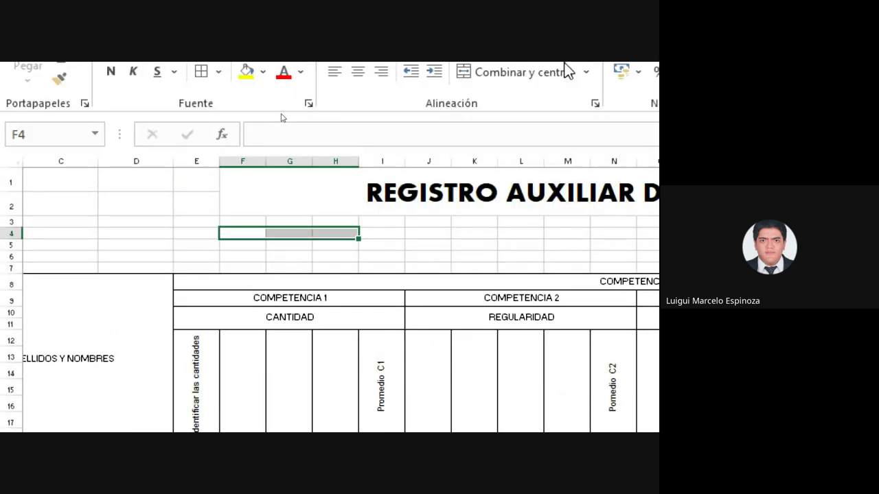
left_click(506, 128)
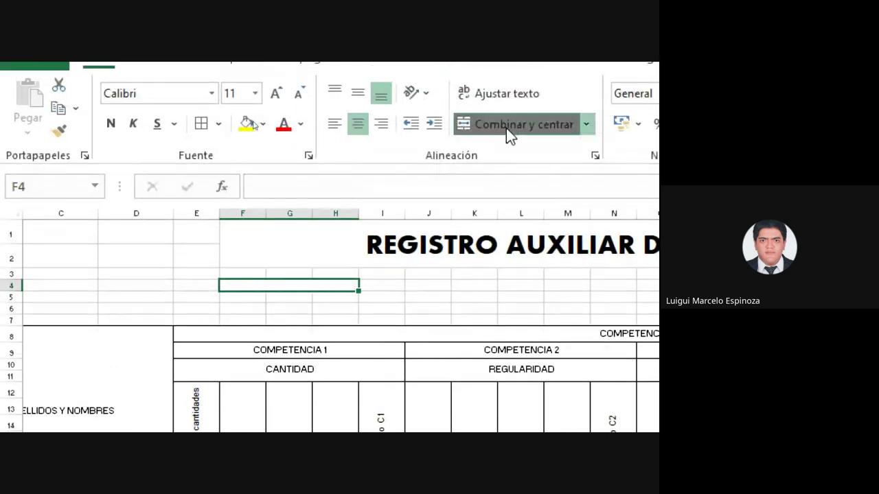
left_click(363, 93)
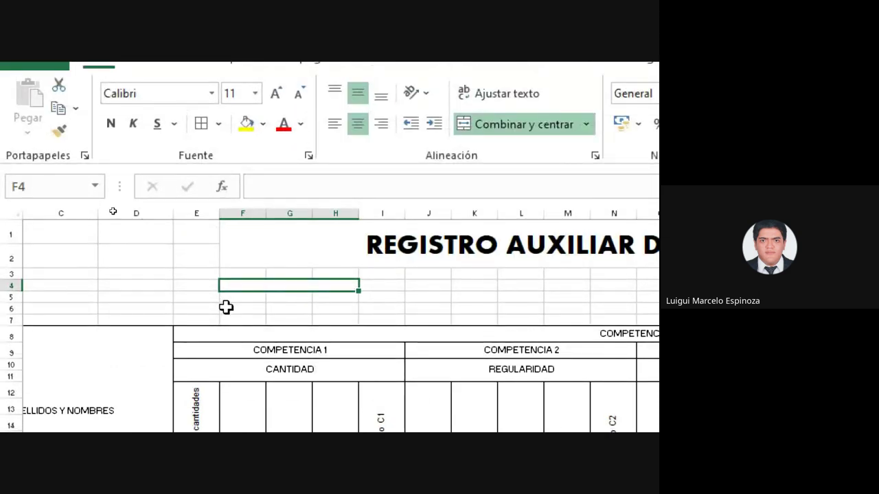
left_click_drag(227, 308, 332, 305)
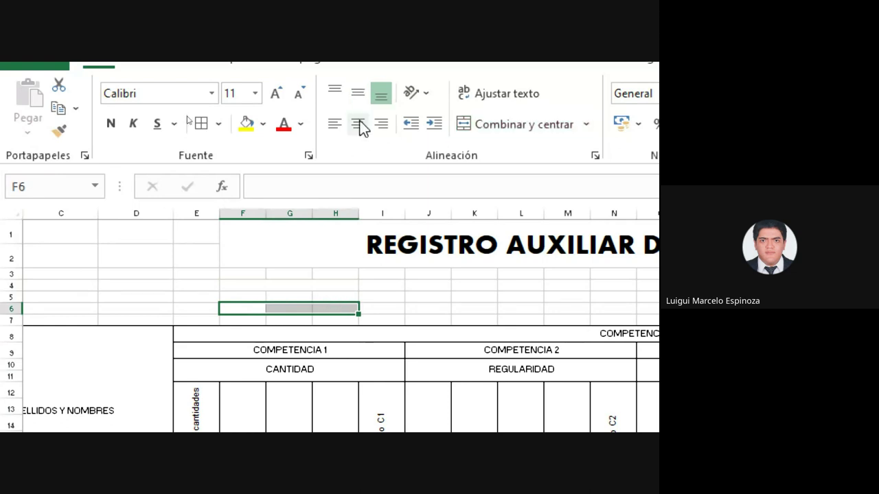
left_click(504, 124)
left_click(360, 96)
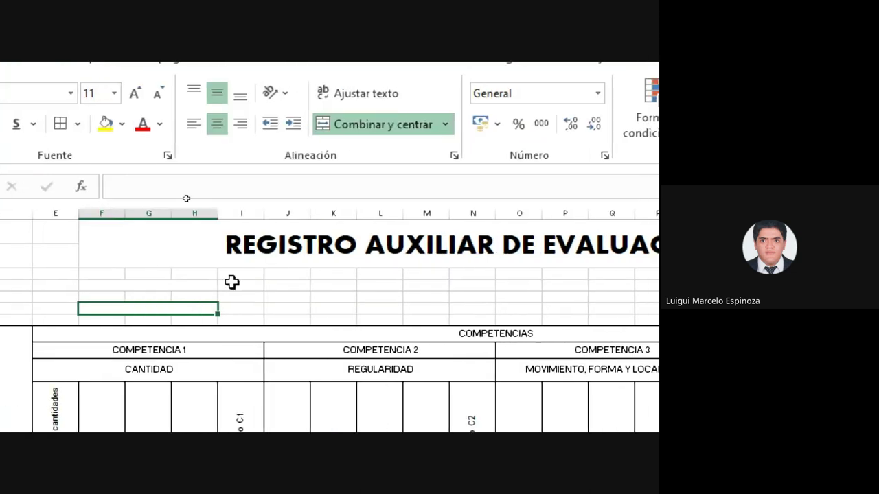
Step: Merge the I–K cells on two rows into middle-centred blocks
left_click_drag(233, 285, 421, 284)
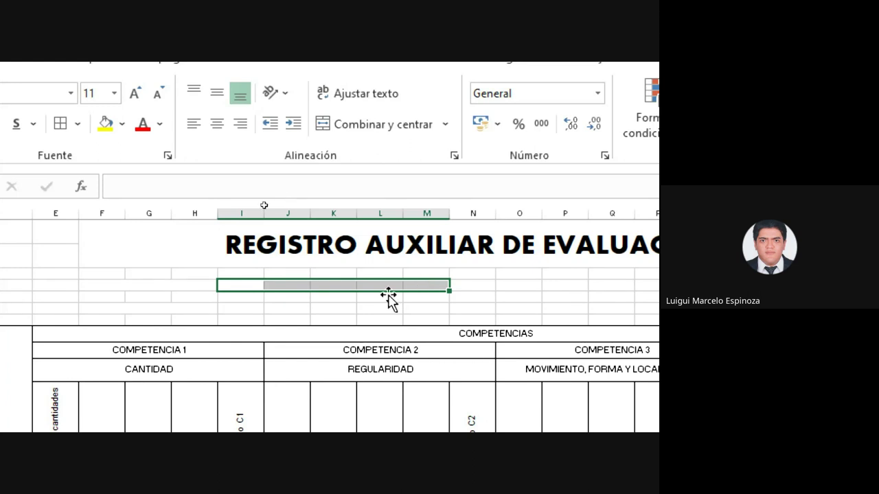
mouse_move(240, 285)
left_mouse_down()
mouse_move(414, 275)
mouse_move(346, 289)
left_mouse_up()
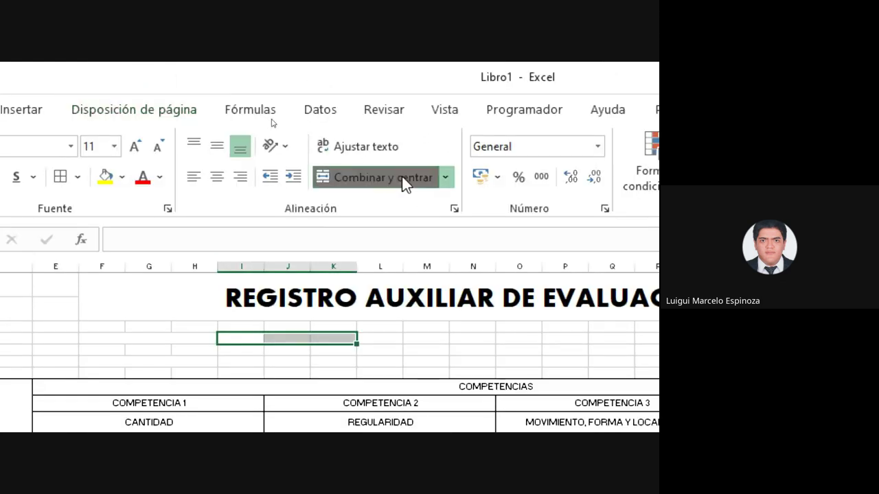
left_click(412, 125)
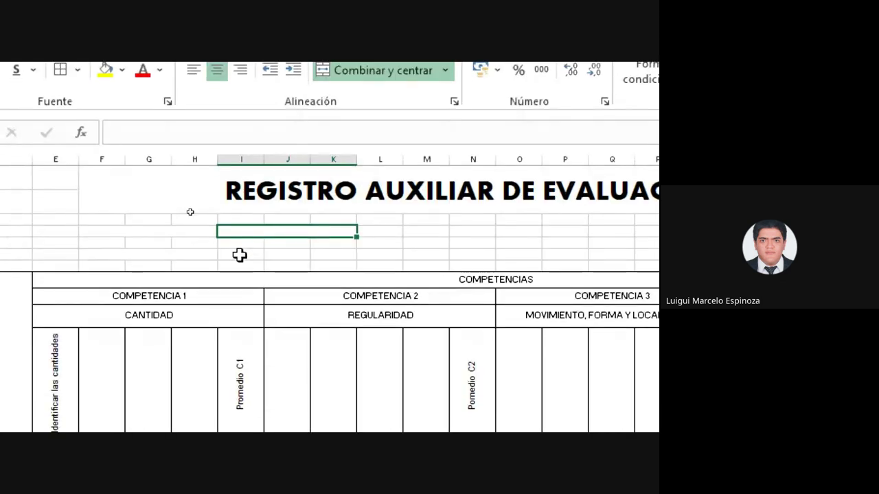
left_click_drag(239, 255, 313, 251)
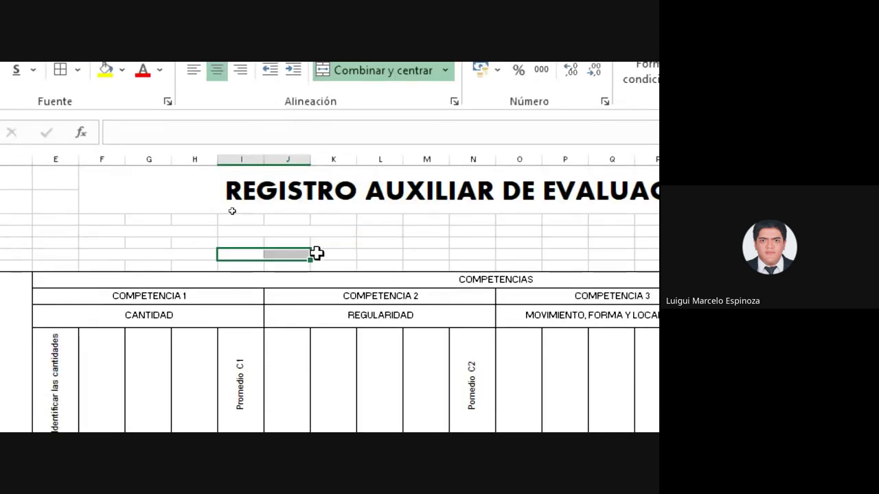
left_click(218, 107)
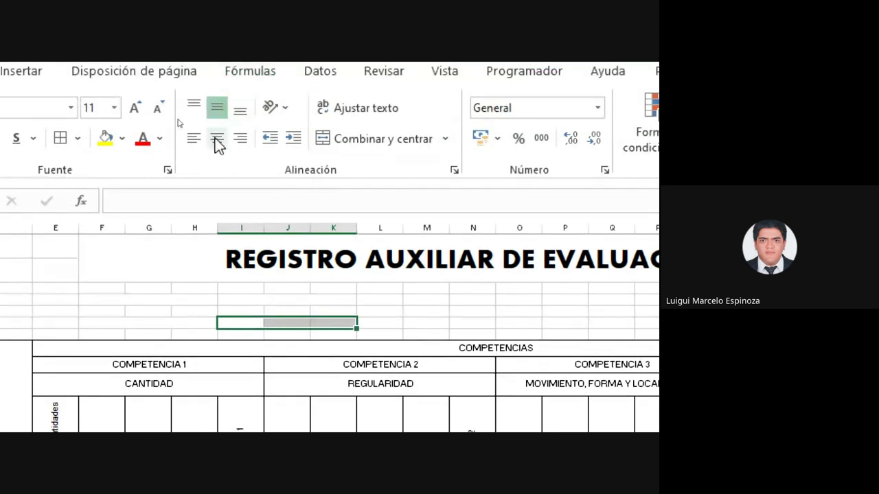
left_click(398, 139)
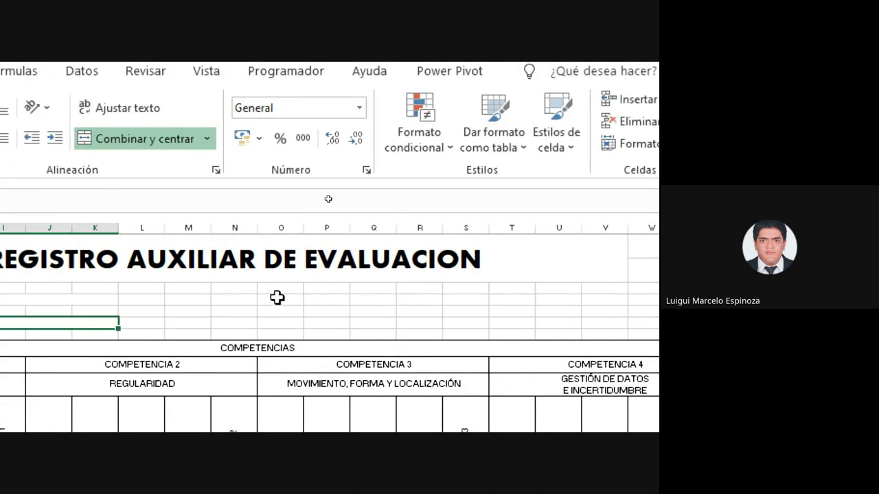
Step: Merge two O–Q cell blocks under the title, centred vertically
left_click_drag(276, 298, 390, 298)
left_click(106, 139)
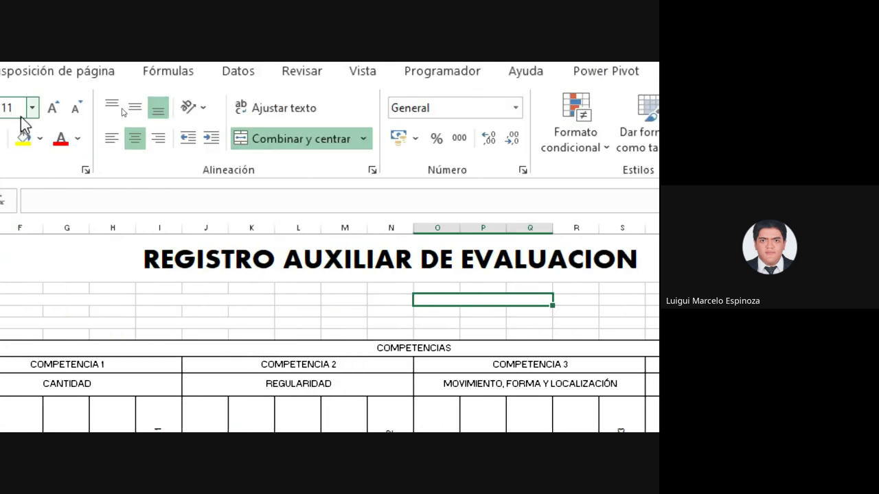
left_click(135, 108)
left_click_drag(350, 322, 440, 322)
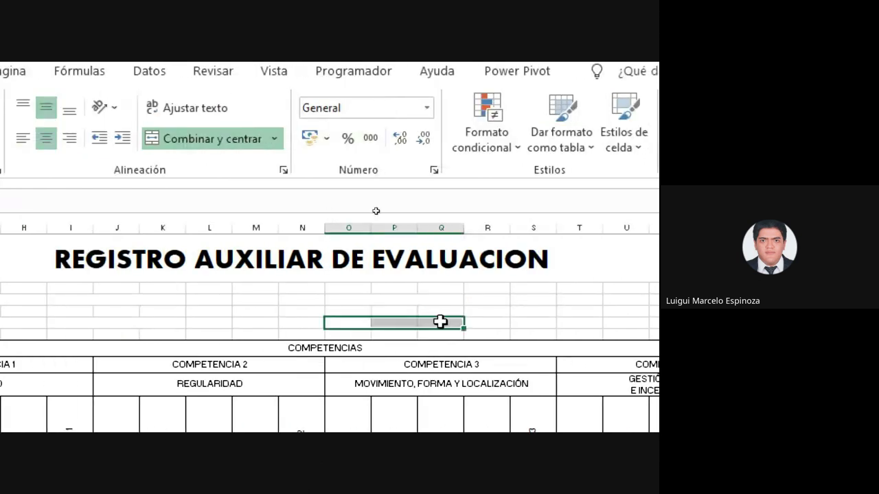
left_click(165, 141)
Step: Merge two R–T cell blocks with their text centred both ways
left_click_drag(167, 302, 309, 302)
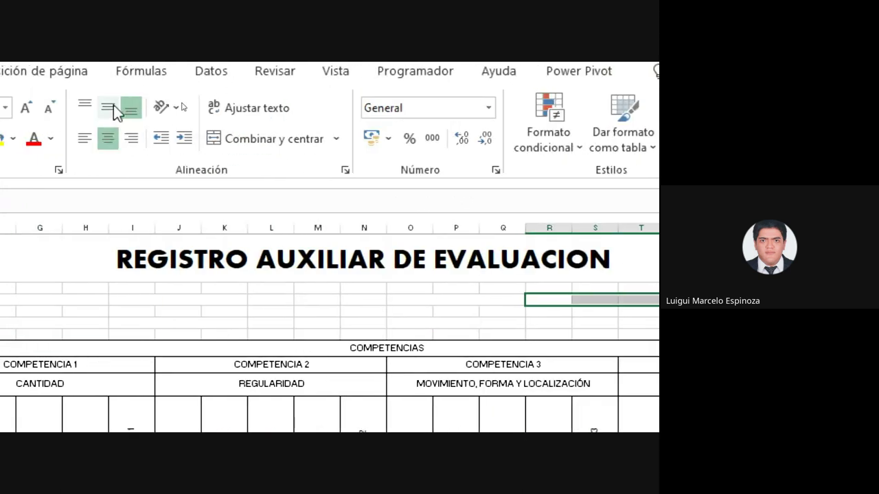
left_click(275, 137)
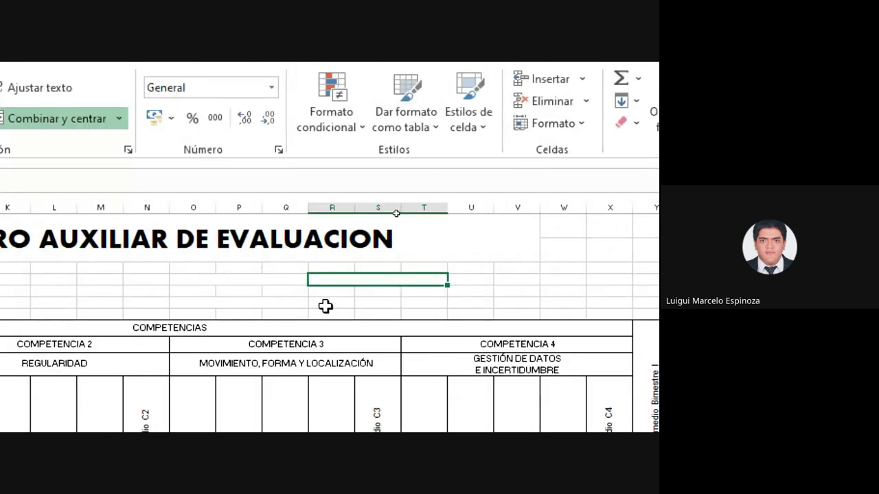
left_click_drag(325, 306, 416, 300)
left_click(83, 177)
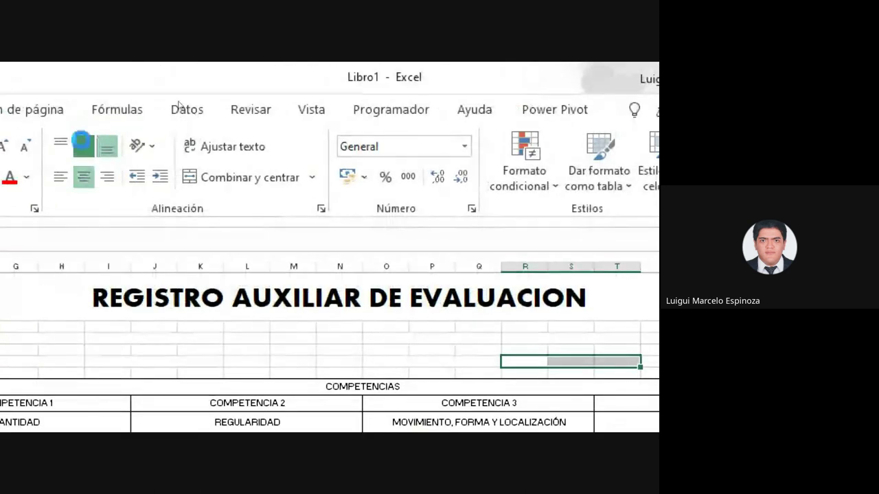
left_click(84, 146)
left_click(266, 177)
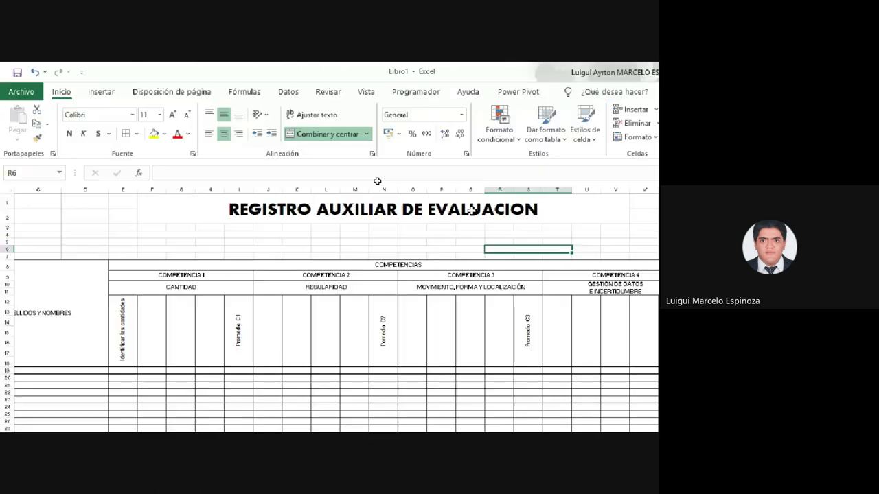
Step: Type ÁREA in F4, DOCENTE in F6, GRADO in O4 and SECCIÓN in the cell below
double_click(142, 199)
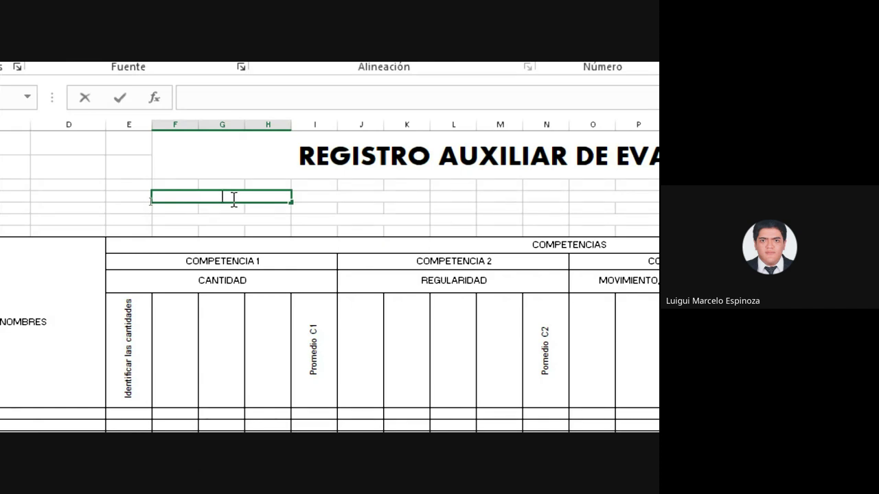
type("ÁREA")
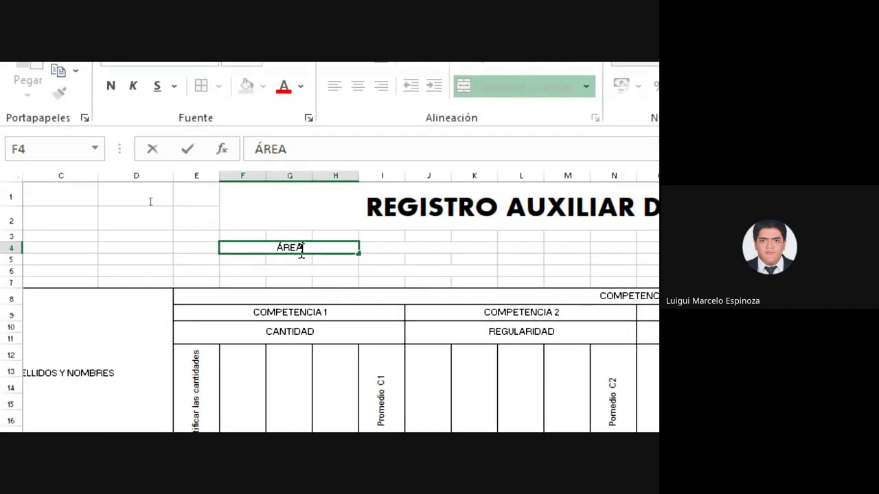
left_click(306, 272)
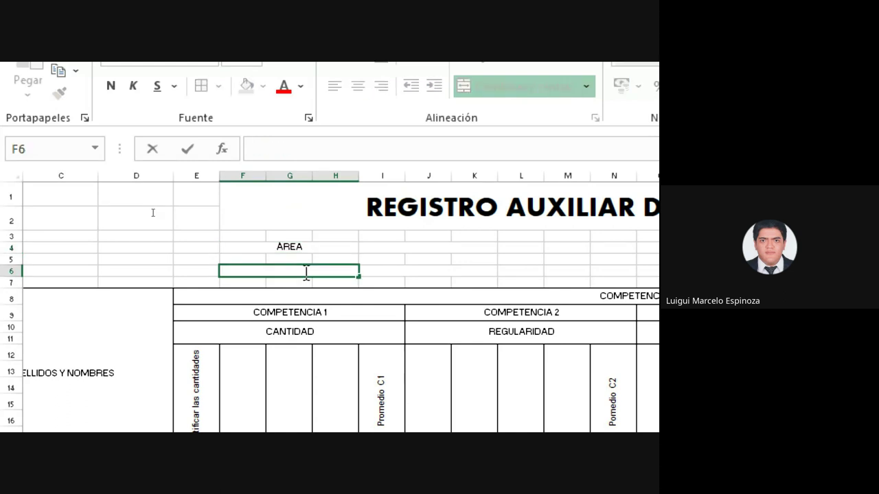
type("D")
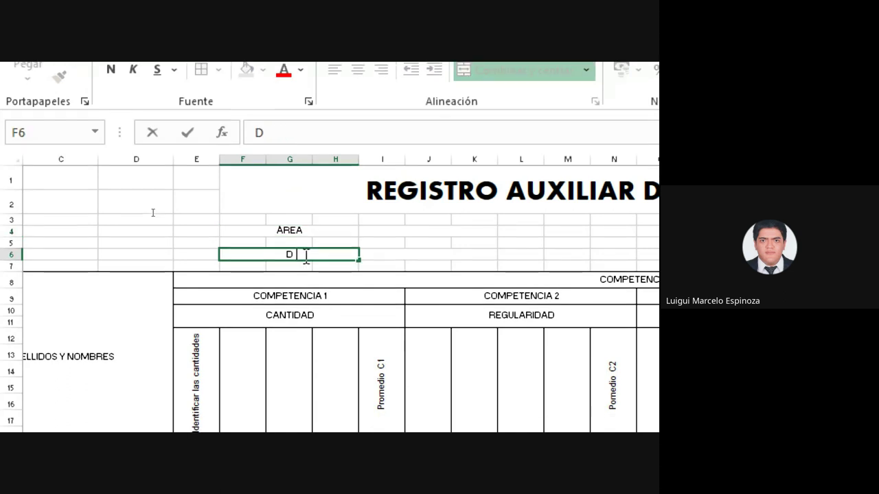
type("OCENTE")
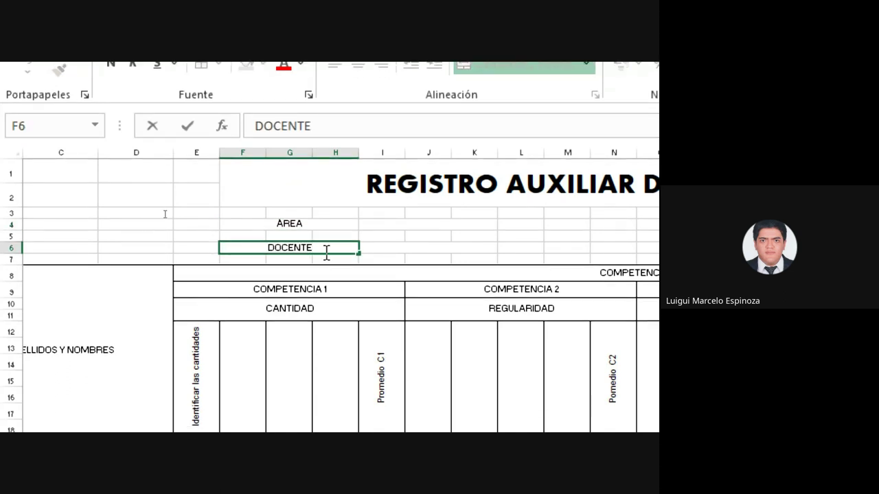
left_click(438, 225)
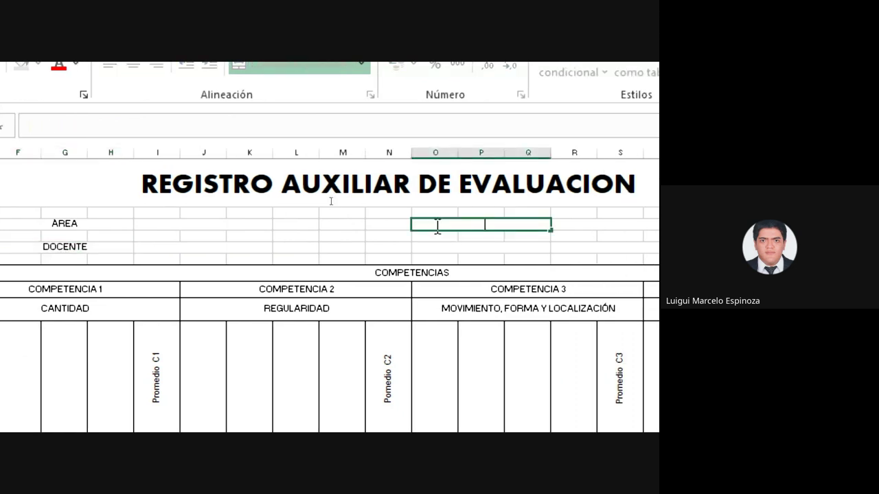
type("GRADO")
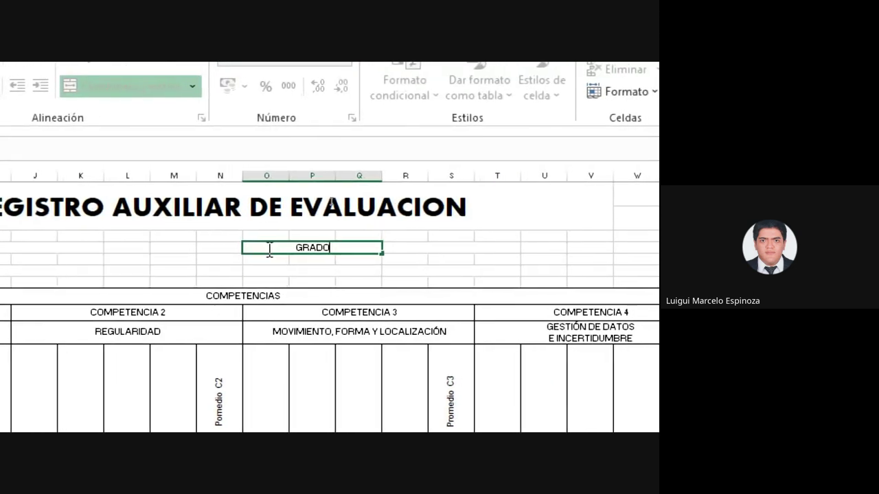
left_click(298, 273)
type("S")
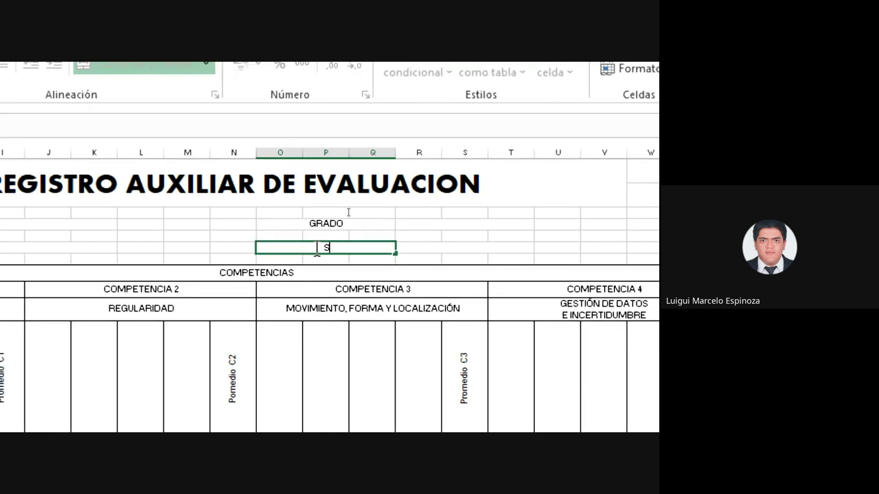
type("ECCIÓN")
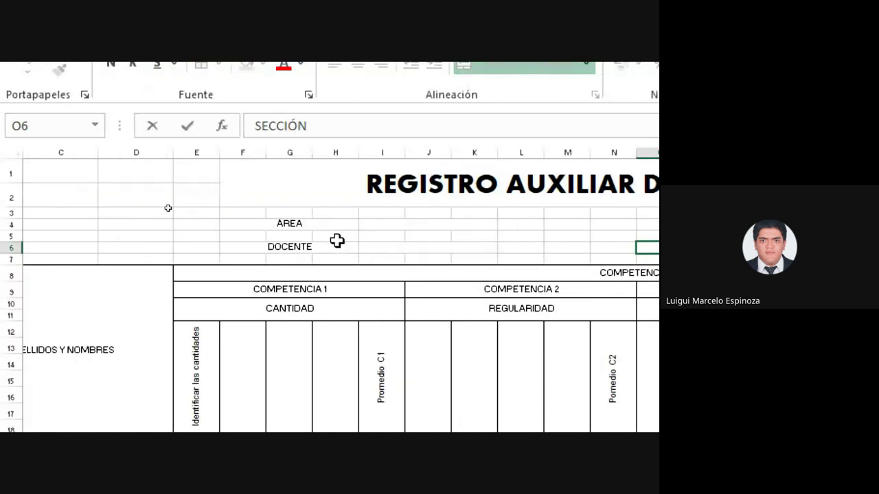
left_click(258, 224)
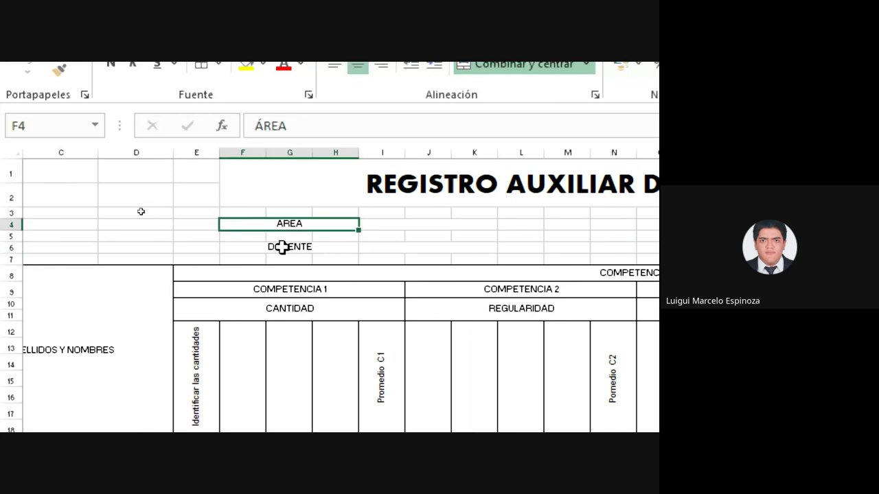
left_click(256, 247)
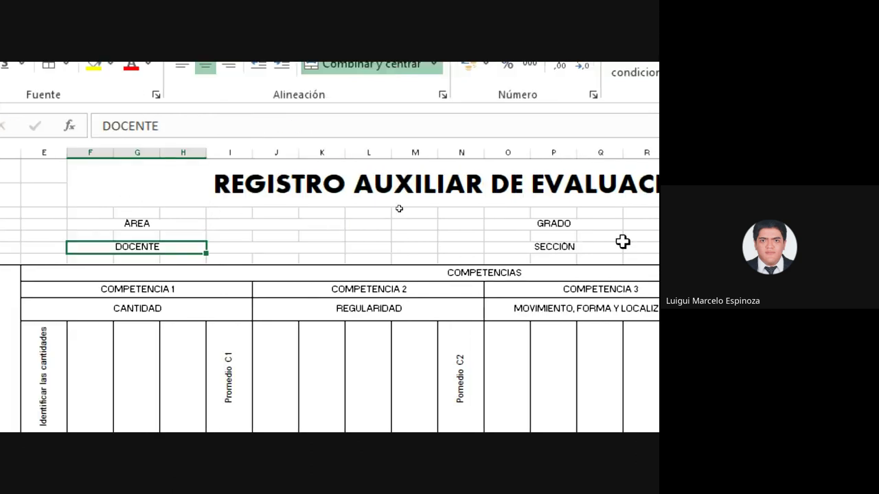
left_click(510, 226)
left_click(511, 247)
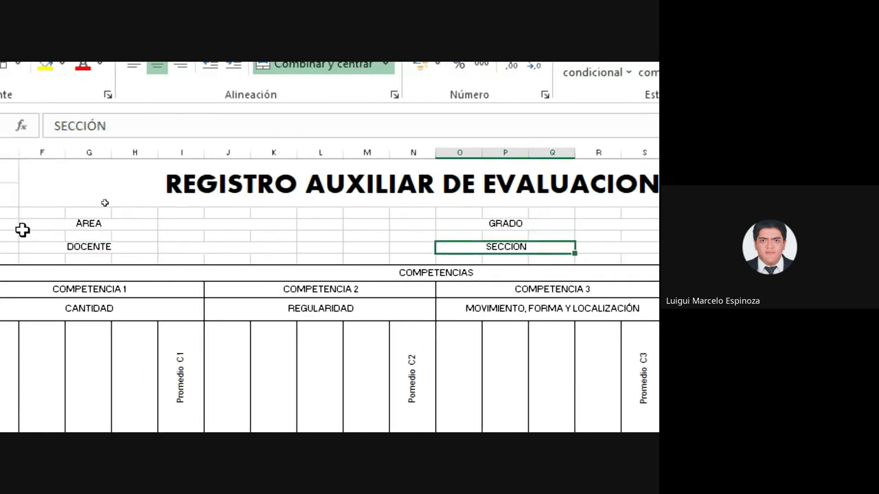
scroll(22, 229, "left", 3)
left_click(192, 222)
left_click(331, 228)
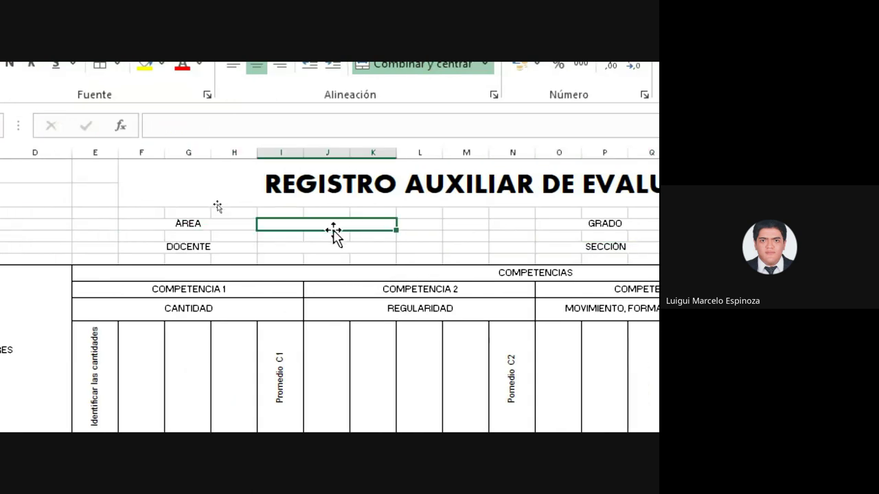
left_click(333, 247)
scroll(627, 277, "right", 3)
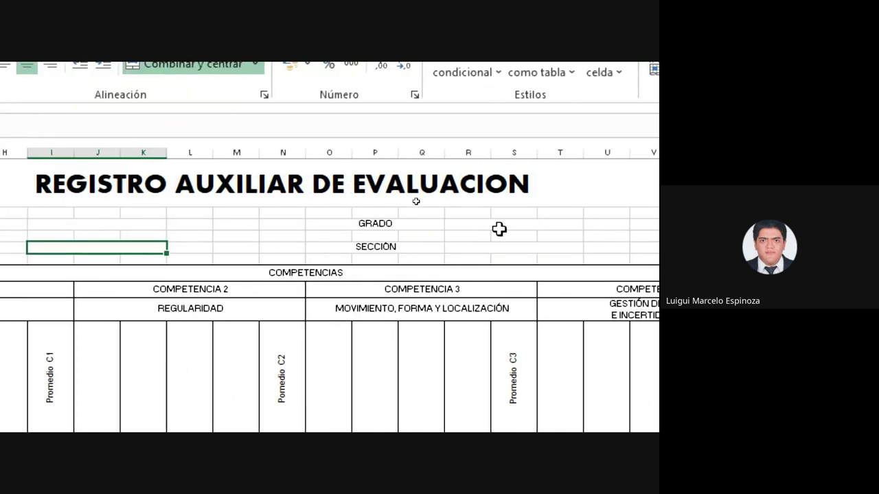
left_click(499, 230)
left_click(510, 248)
scroll(512, 252, "left", 3)
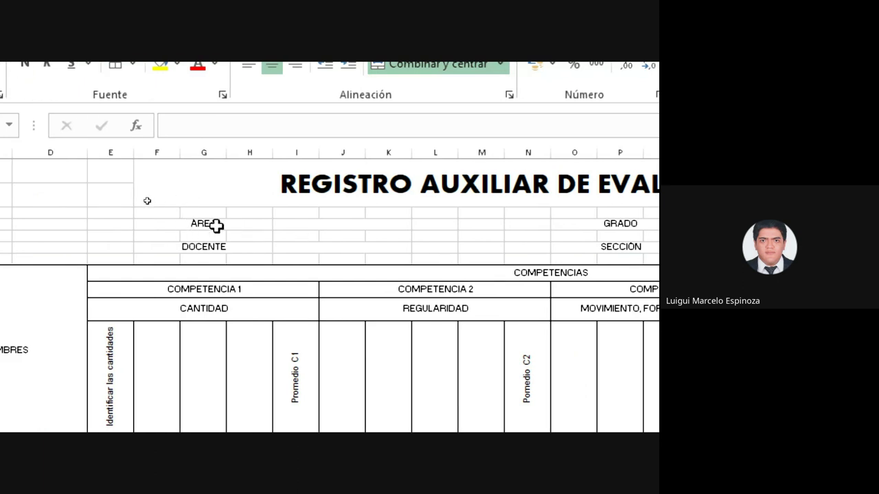
Step: Enter MATEMÁTICA beside ÁREA and the teacher's name beside DOCENTE
double_click(330, 225)
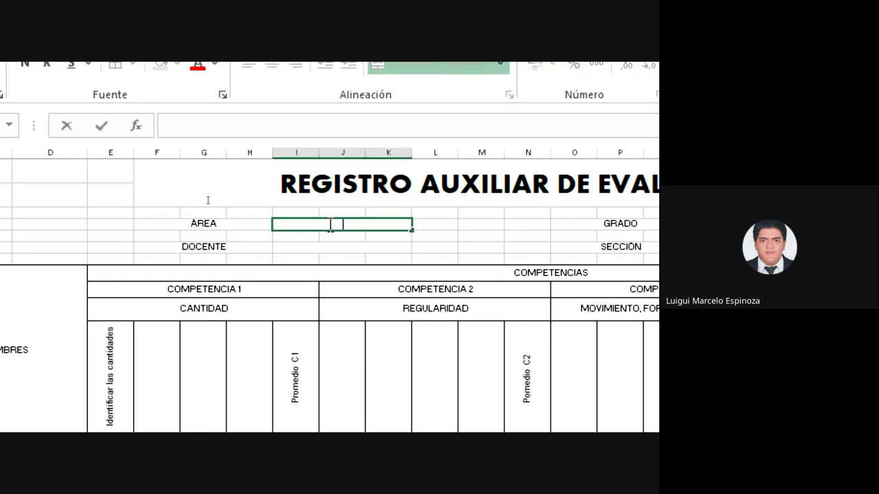
type("MATE")
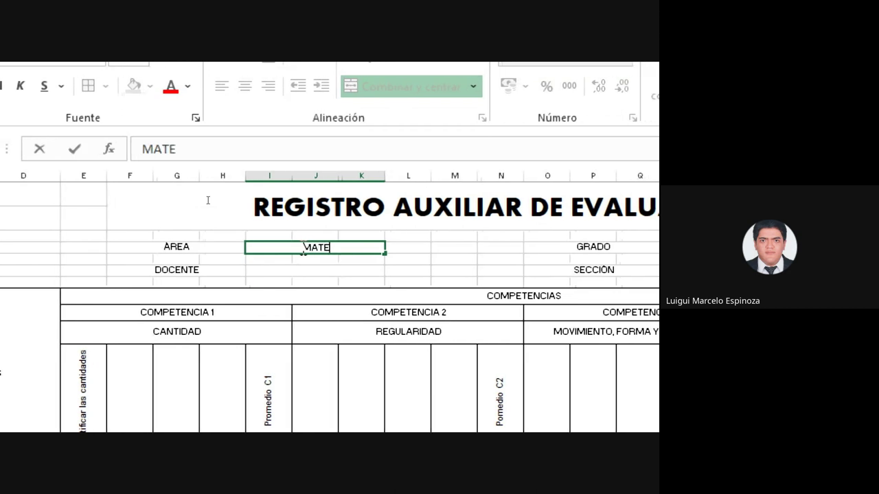
type("MÁTICA")
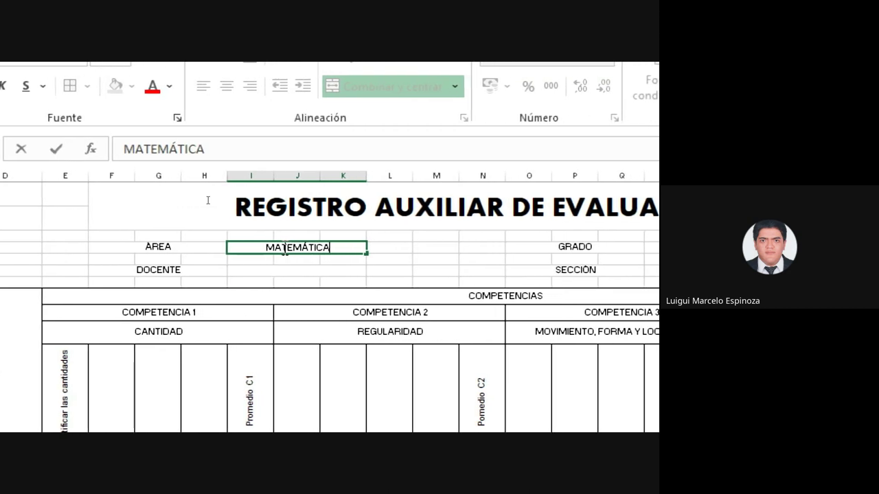
double_click(270, 269)
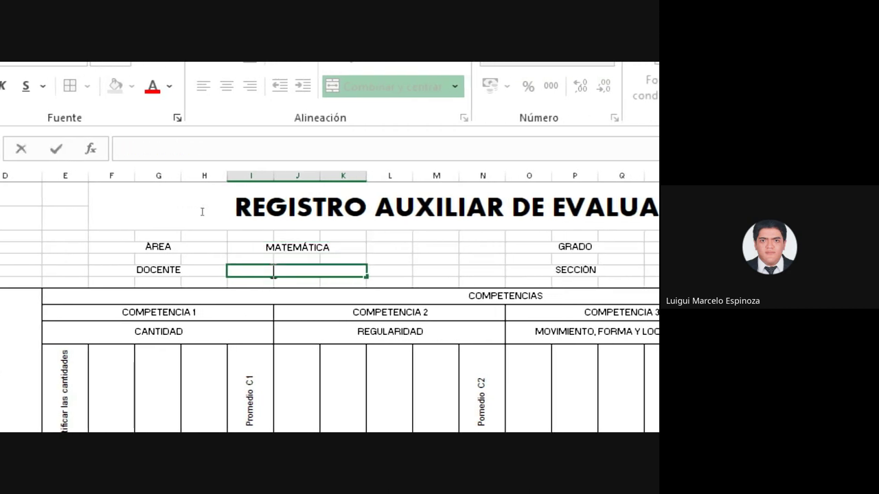
type("Lic")
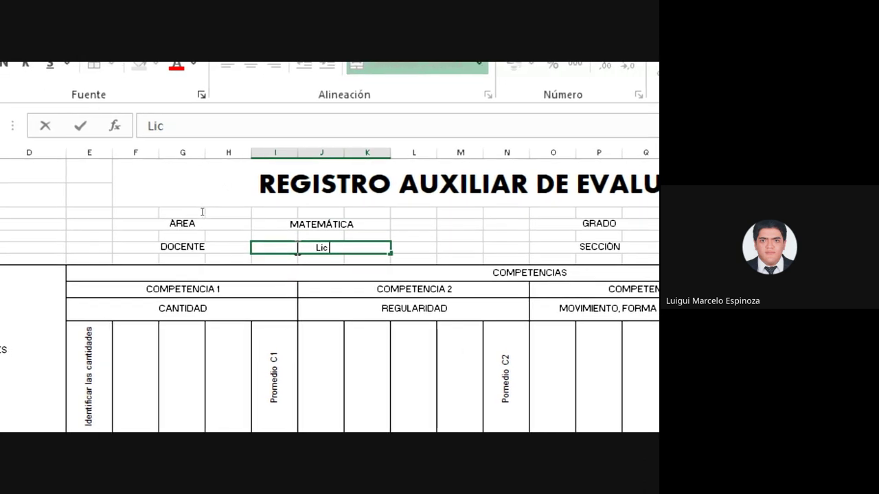
type(" Luigui Mar")
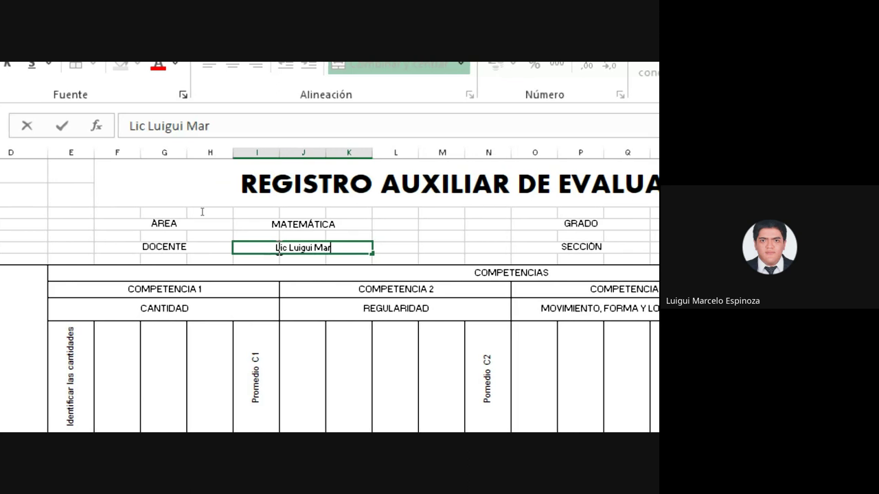
type("celo Es")
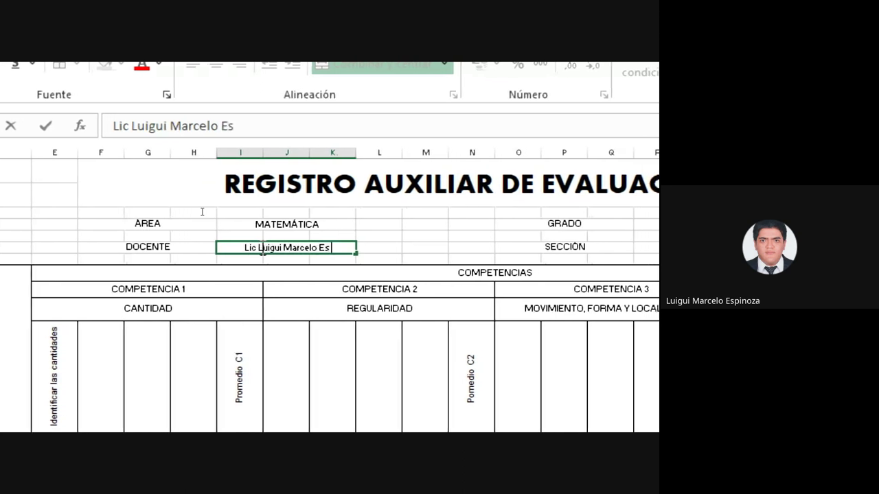
type("pinoza")
left_click(563, 258)
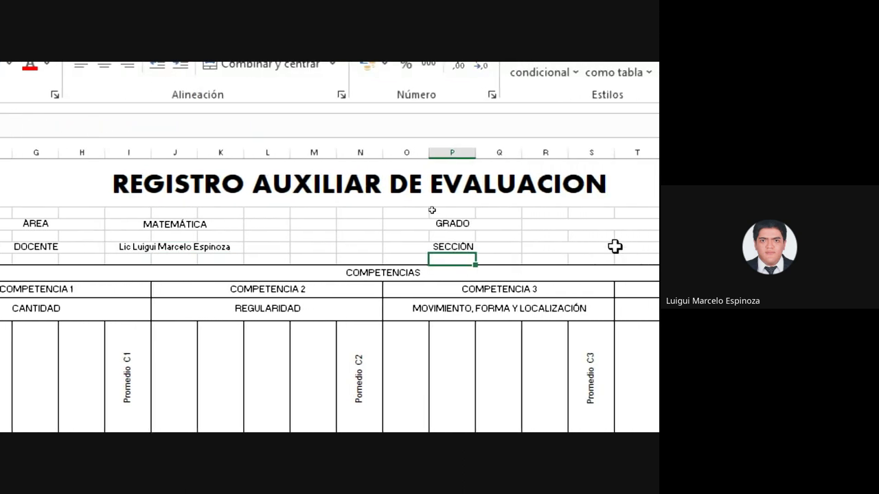
Step: Enter grade 3RO beside GRADO and section A beside SECCIÓN
left_click(505, 224)
left_click(556, 223)
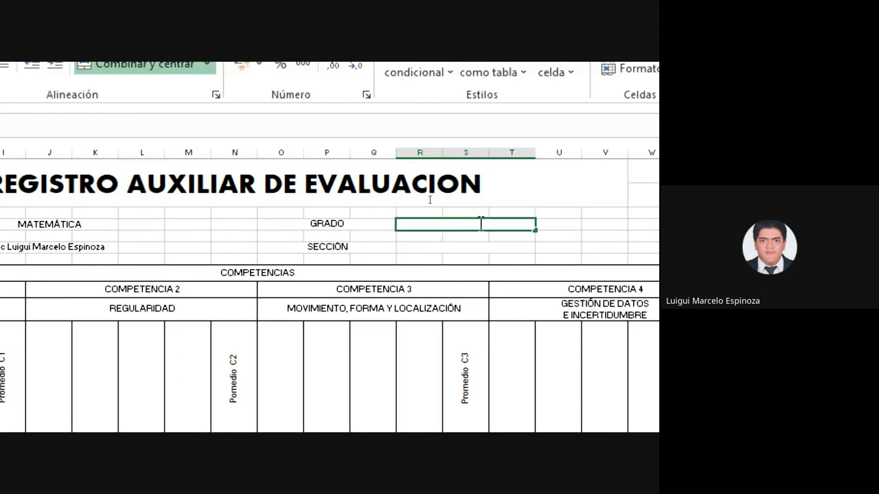
double_click(481, 223)
type("3")
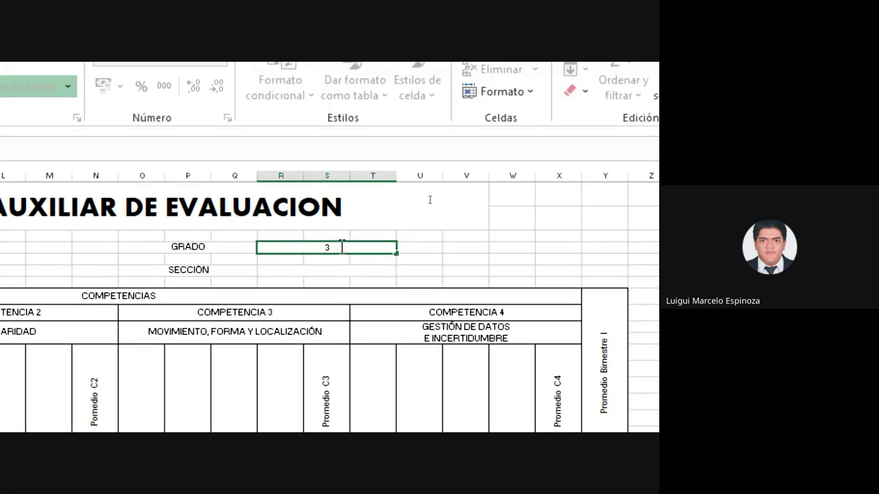
type("RP")
key("BackSpace")
type("O")
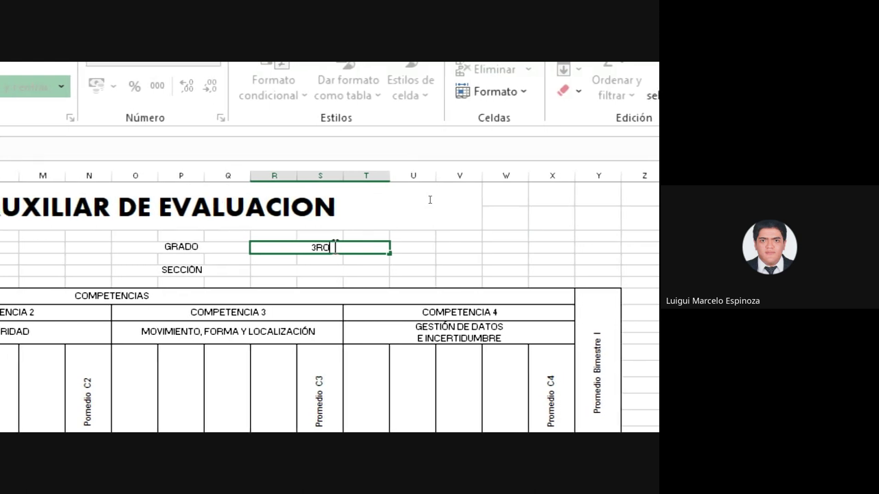
left_click(347, 273)
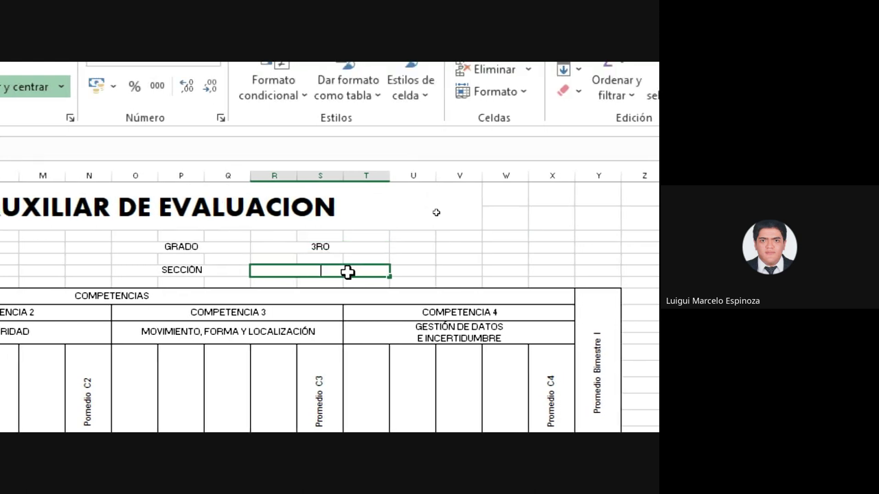
type("A")
left_click(470, 229)
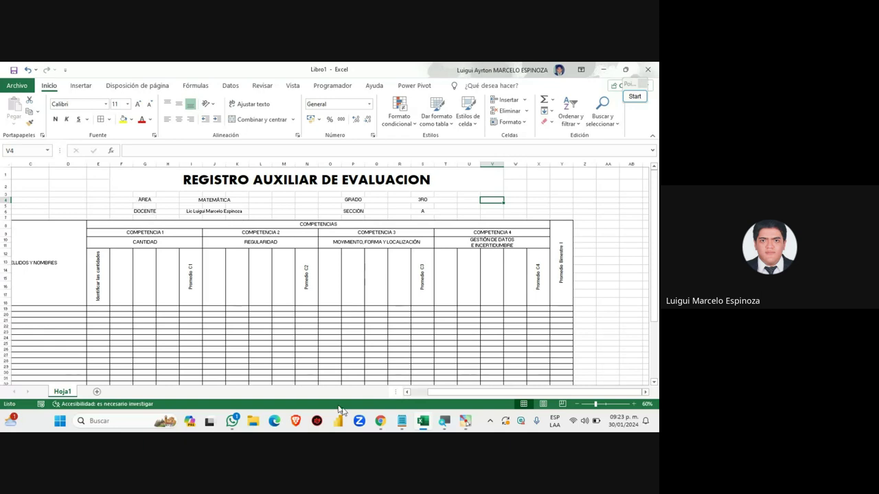
Step: Check the Google Meet chat messages, then return to the Excel workbook
mouse_move(380, 421)
left_click(306, 378)
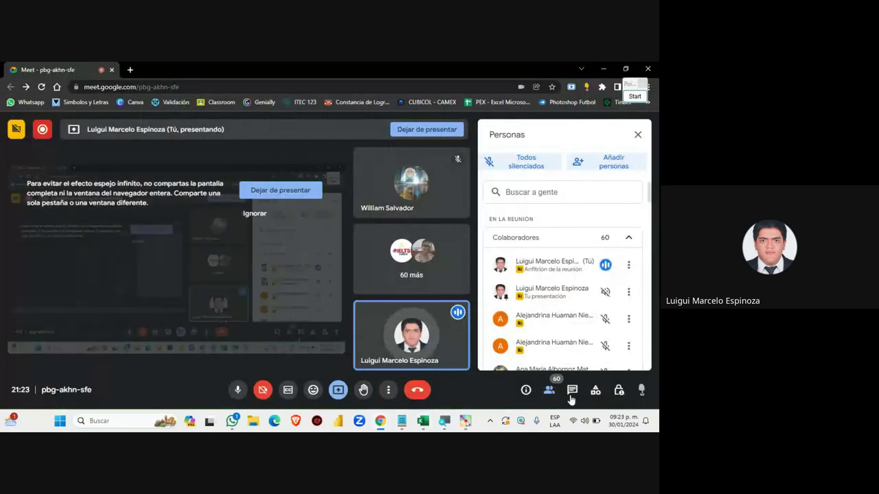
left_click(570, 397)
left_click(423, 420)
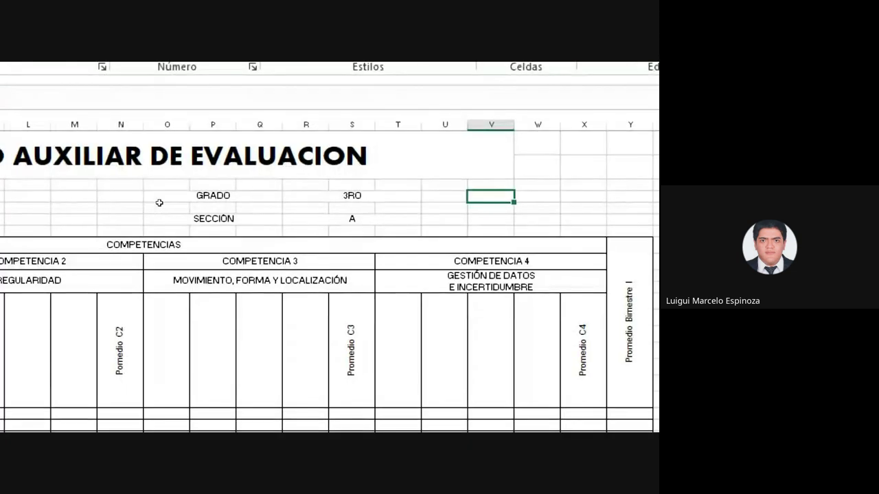
Step: Review the filled ÁREA, DOCENTE, GRADO and SECCIÓN cells, then open the sheet title for editing
left_click(128, 195)
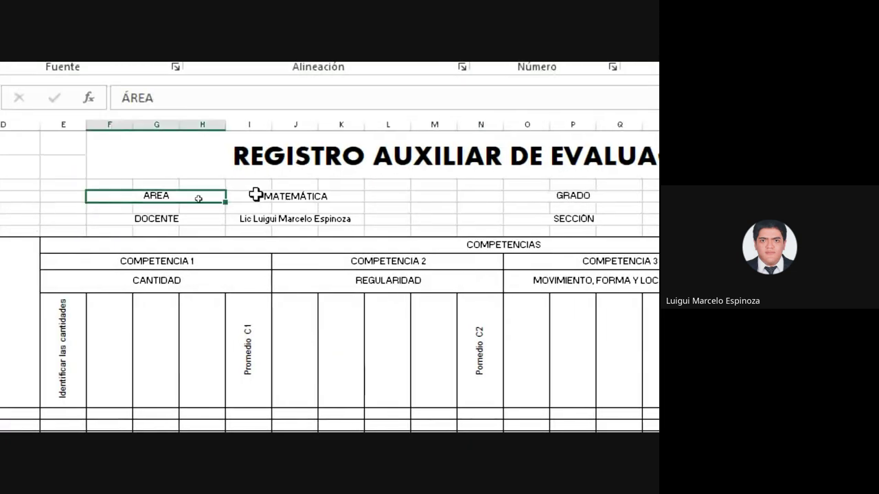
left_click(284, 196)
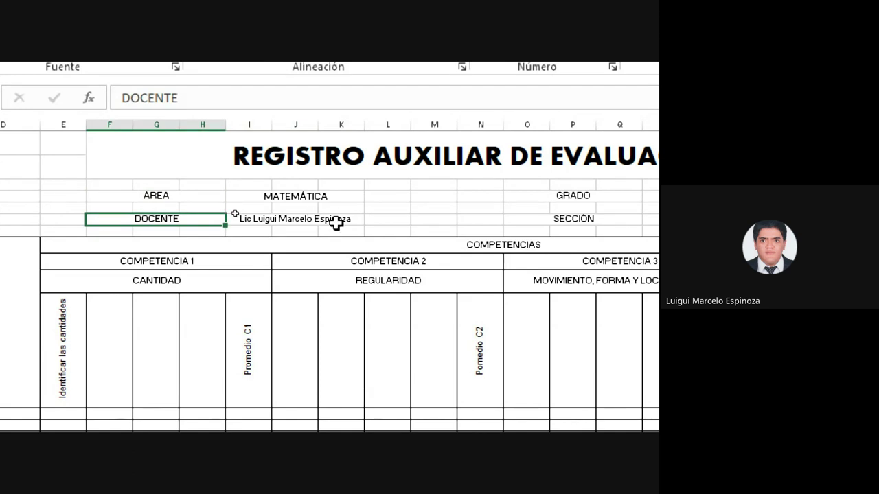
left_click(343, 219)
scroll(350, 220, "right", 3)
left_click(436, 201)
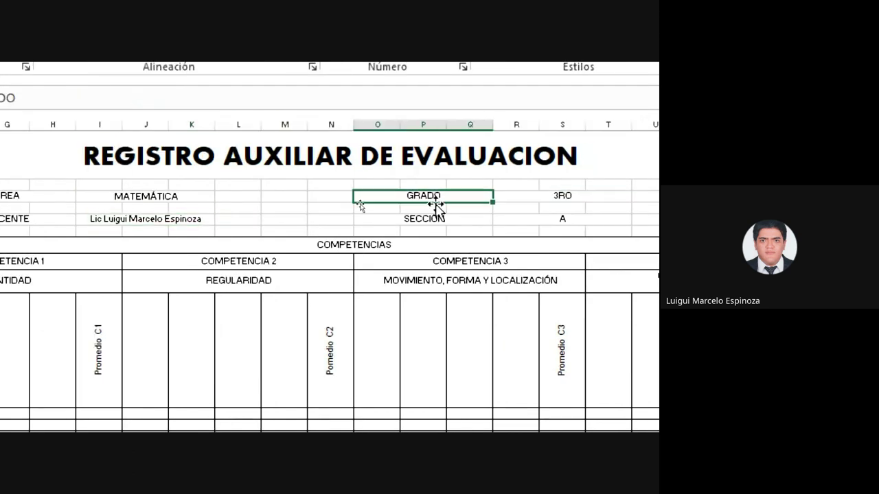
left_click(484, 220)
key("Right")
scroll(315, 219, "right", 1)
scroll(315, 218, "left", 5)
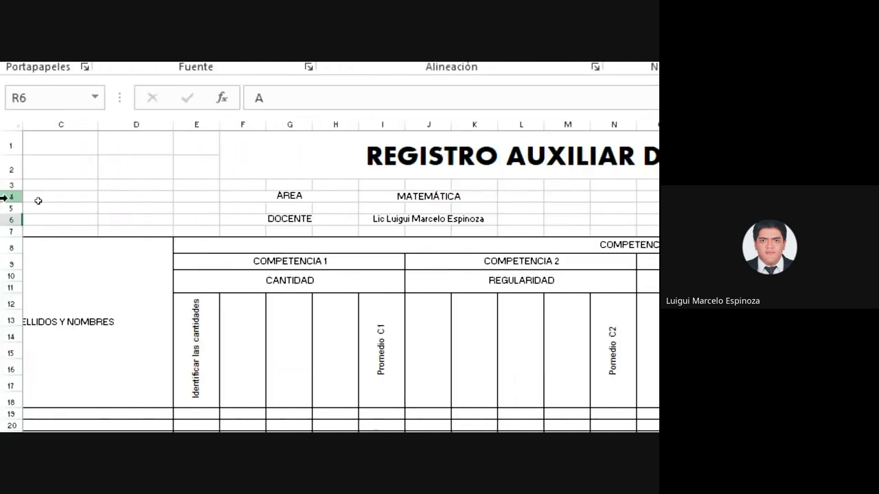
scroll(563, 186, "right", 2)
scroll(506, 152, "right", 3)
double_click(499, 155)
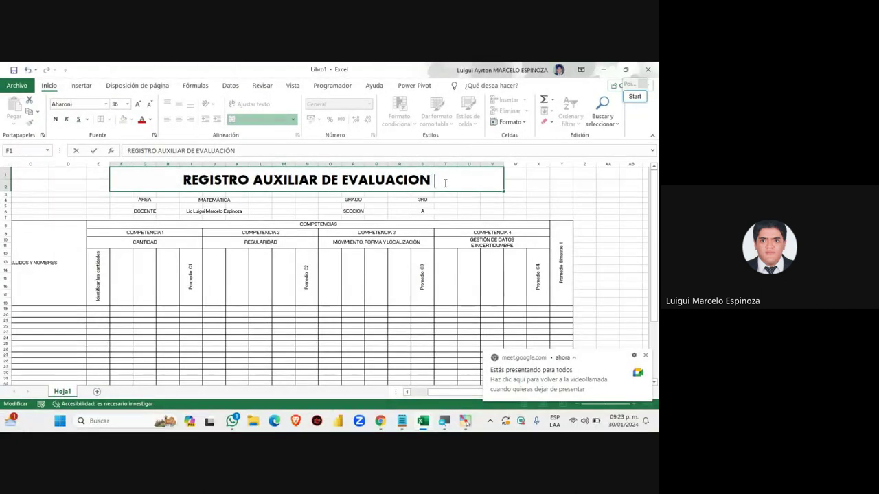
type("I B")
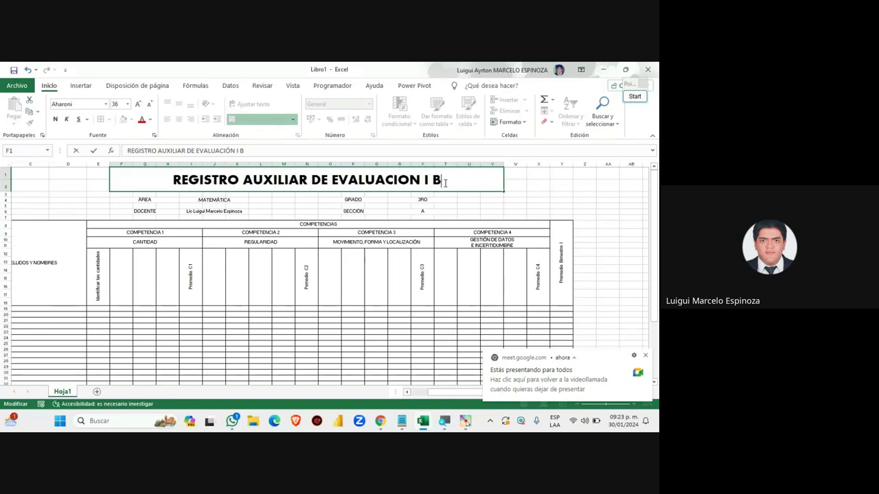
type("IMESTRE")
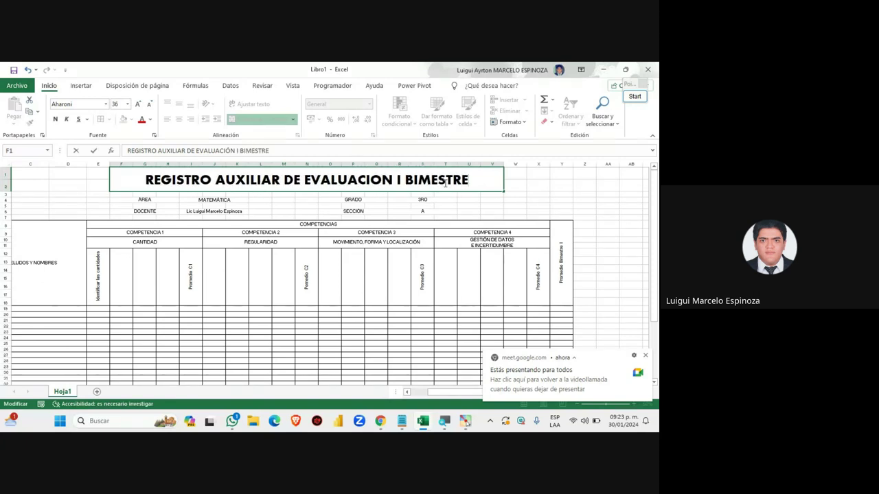
left_click(553, 198)
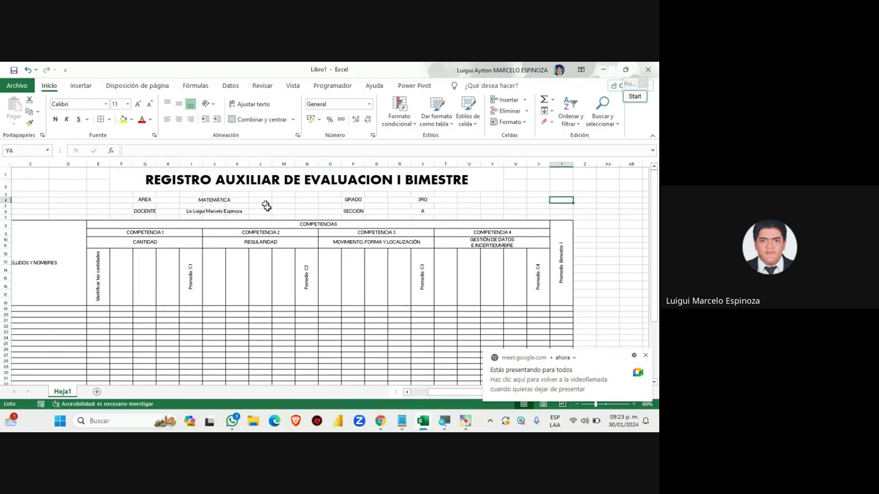
left_click_drag(431, 392, 403, 393)
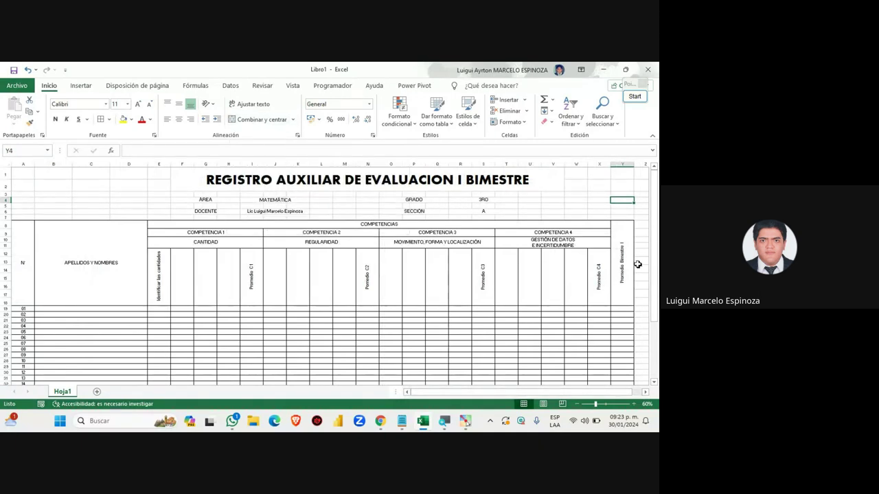
left_click(647, 392)
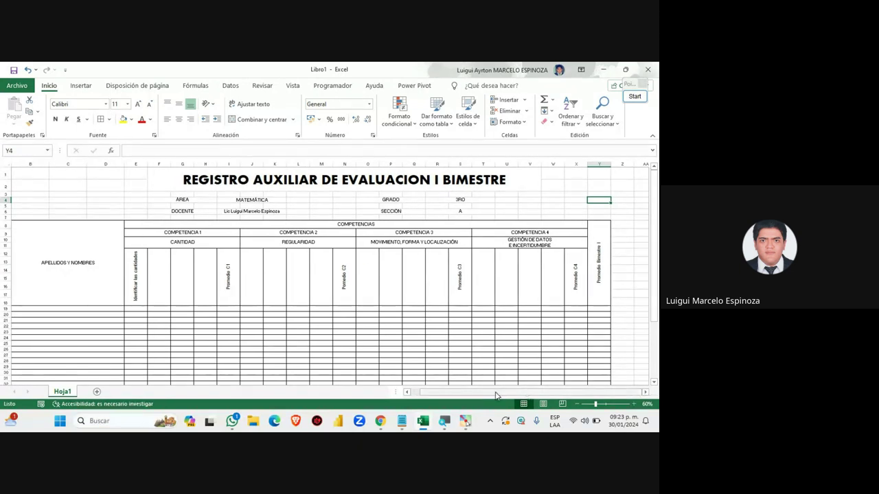
left_click_drag(496, 396, 485, 396)
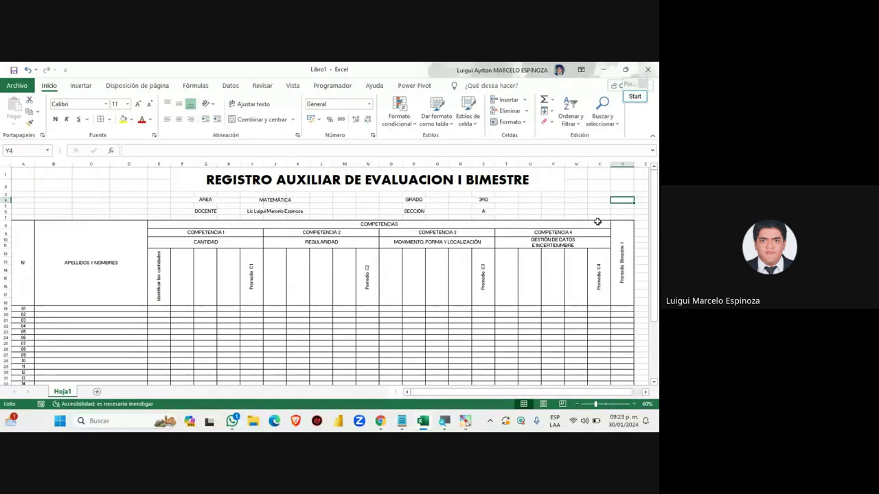
left_click(553, 184)
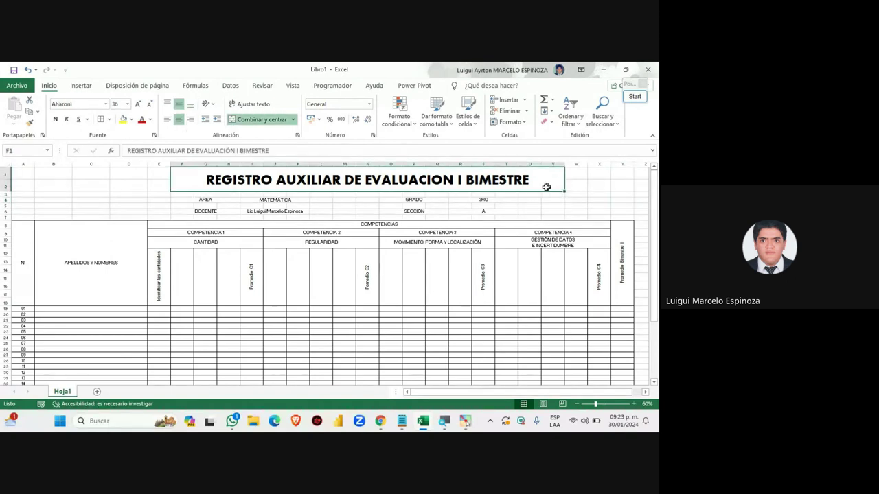
left_click(516, 200)
left_click(412, 179)
left_click(423, 421)
mouse_move(380, 421)
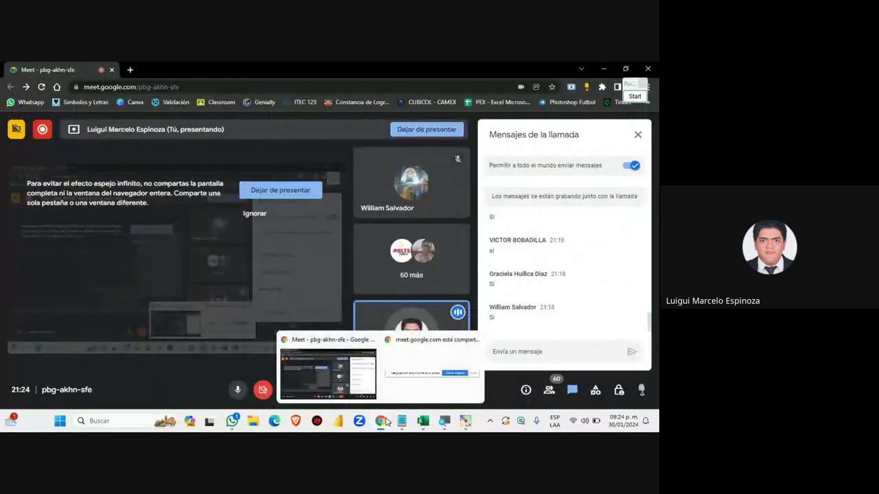
left_click(422, 421)
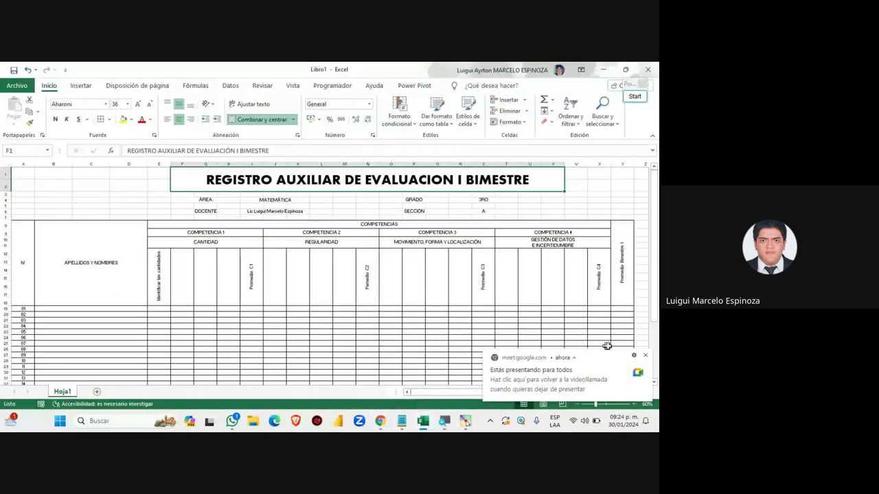
left_click(645, 355)
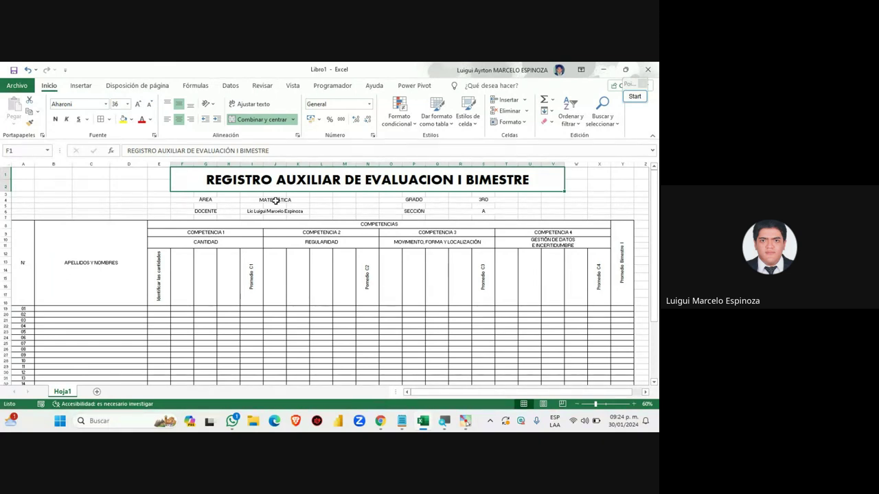
Step: Outline B2:C3 left of the title with a red annotation rectangle, clear it, and bring Meet forward
left_click(635, 100)
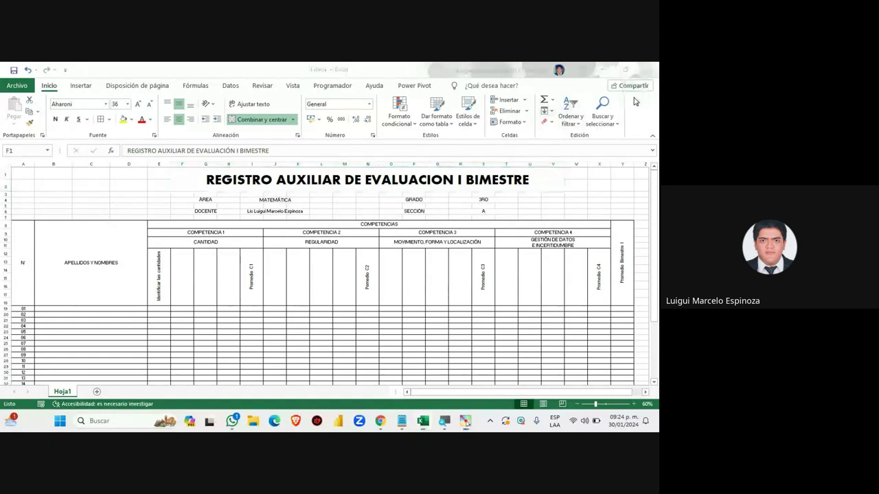
left_click(629, 221)
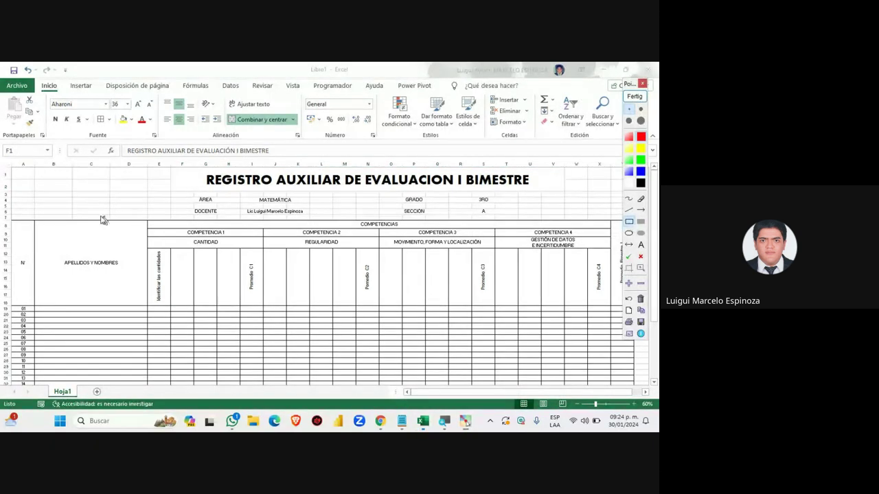
left_click_drag(65, 173, 117, 204)
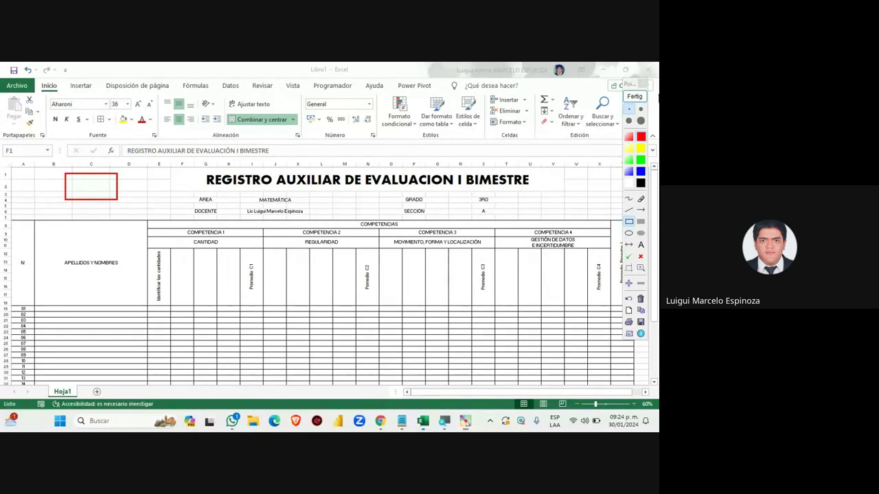
left_click(635, 96)
mouse_move(380, 421)
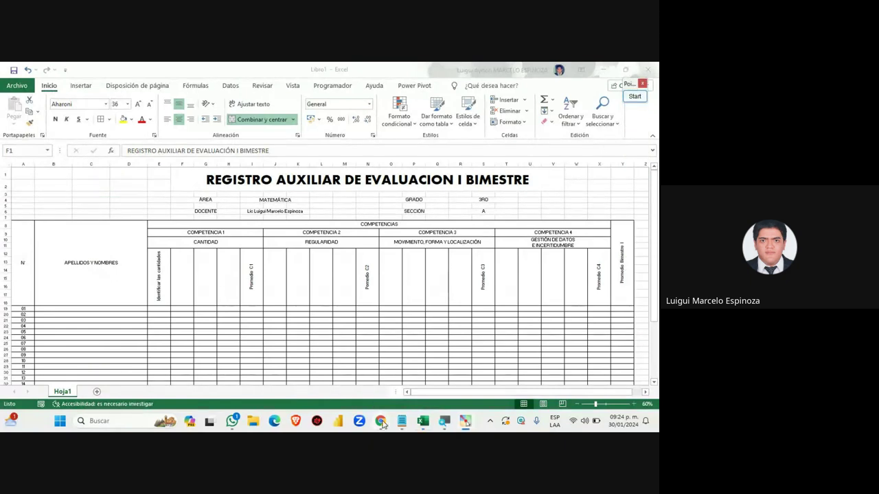
left_click(371, 398)
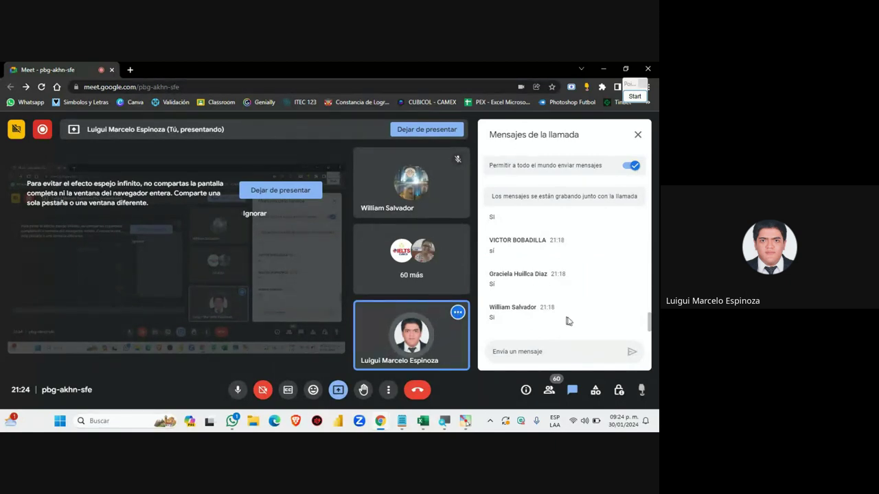
Step: Read the new Meet chat messages, end on the Excel sheet, and dismiss the sharing notification
left_click(423, 421)
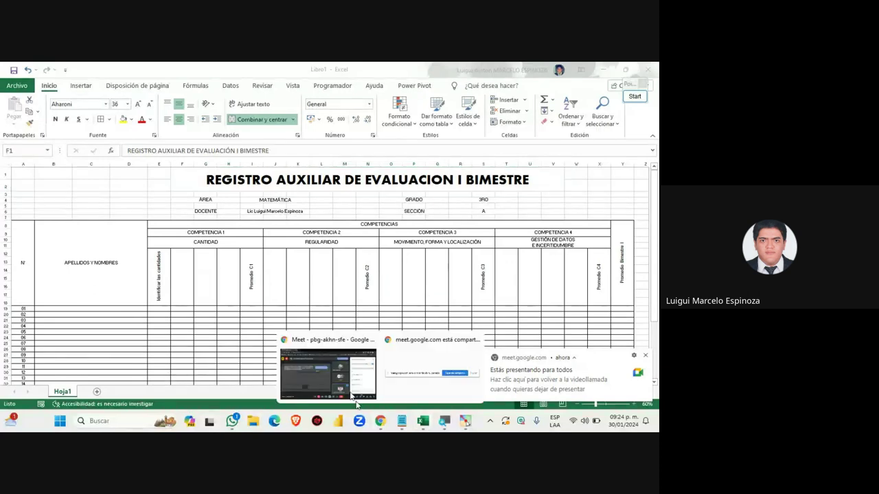
left_click(334, 370)
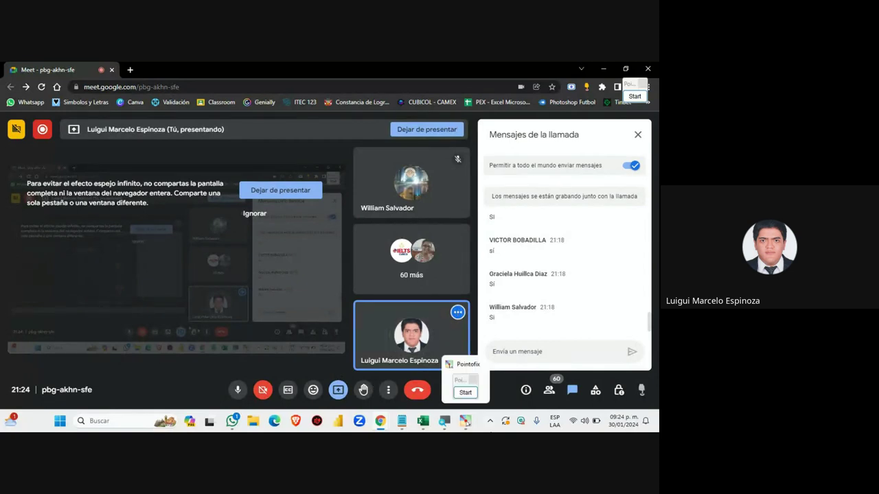
left_click(426, 422)
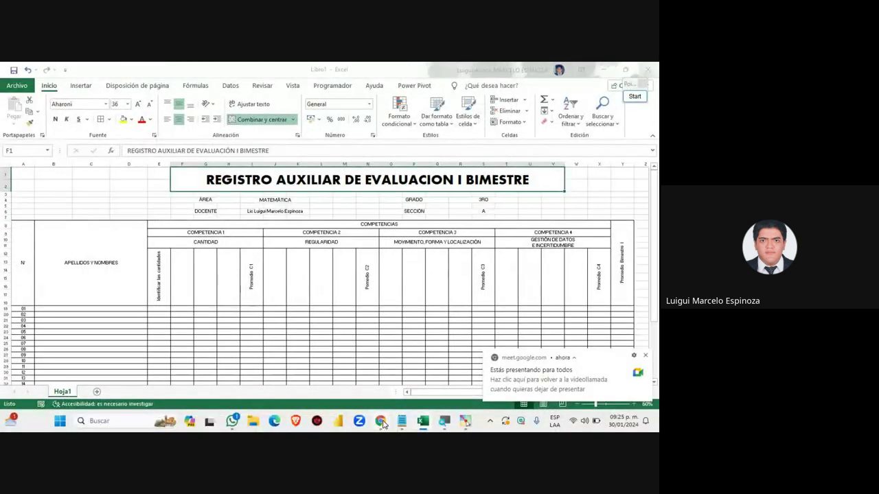
key("alt+Tab")
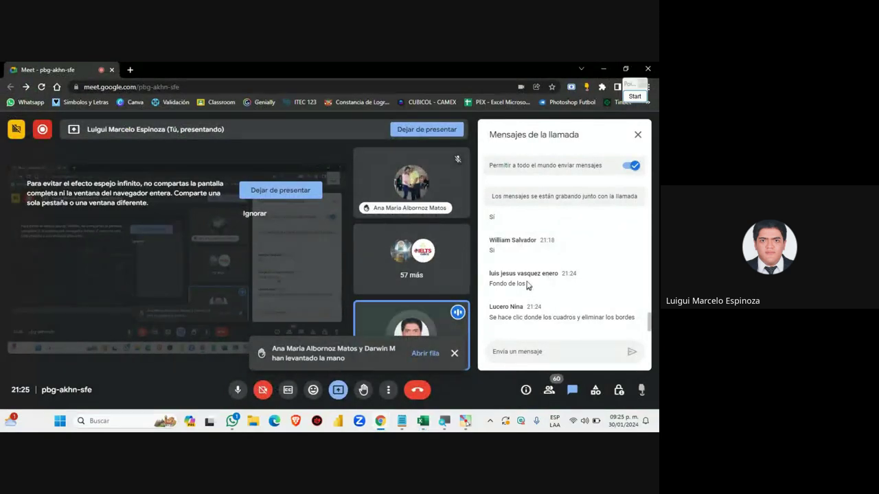
left_click(422, 421)
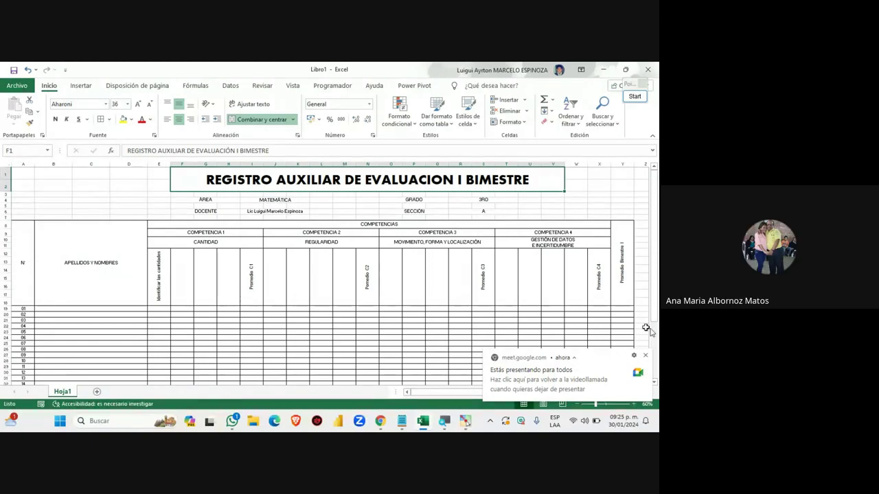
left_click(645, 356)
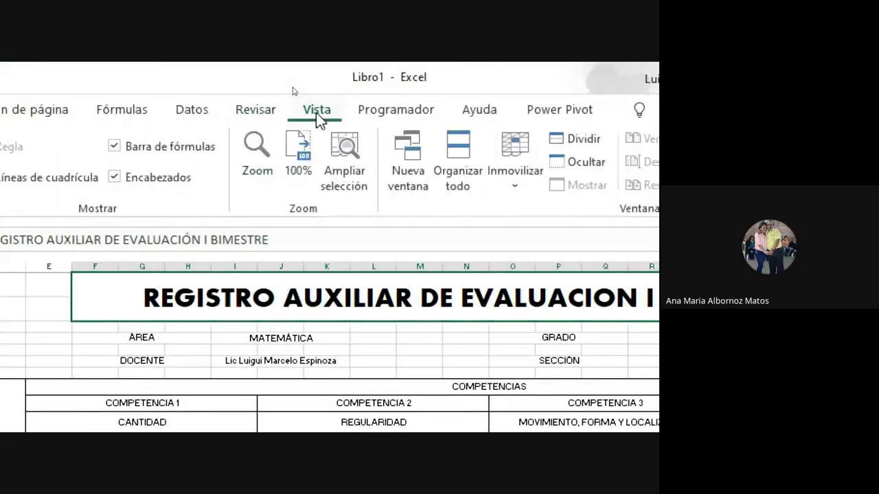
Step: Turn off Líneas de cuadrícula under Vista, preview the sheet from L6, then switch to Meet
left_click(318, 117)
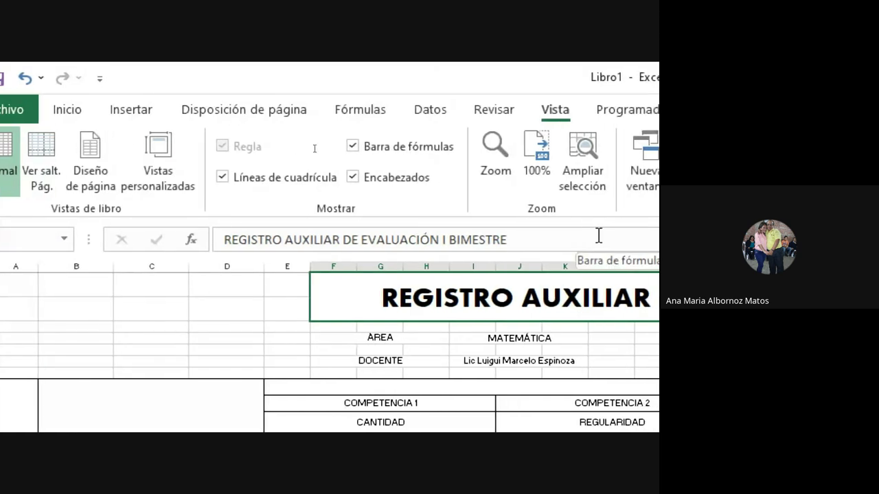
left_click(327, 210)
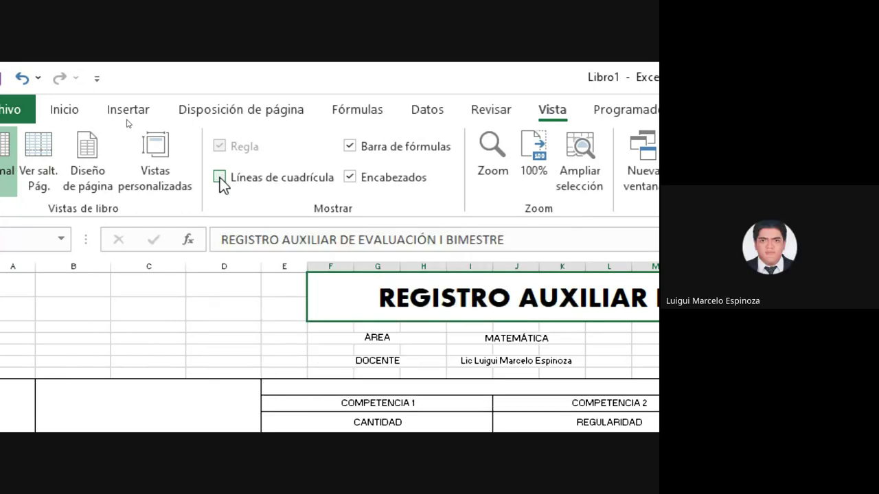
left_click(219, 177)
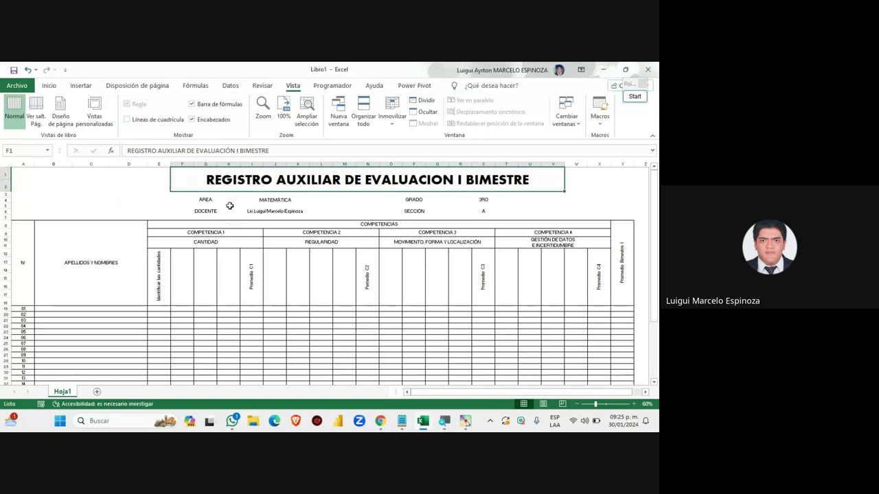
left_click(321, 212)
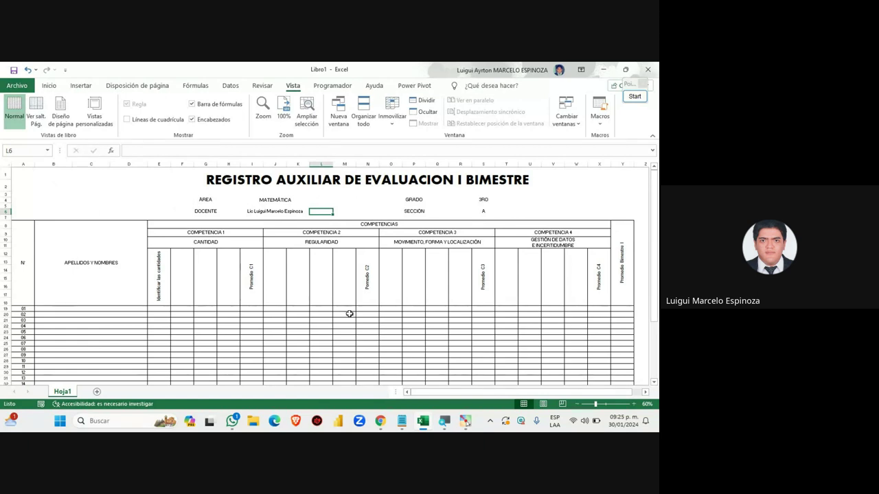
mouse_move(380, 421)
left_click(323, 371)
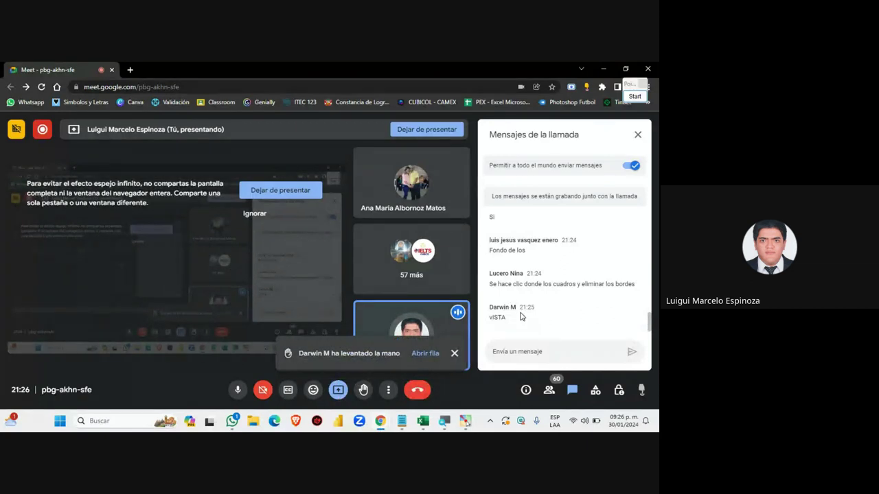
Step: Back in Excel, set the ÁREA and DOCENTE rows to font size 16 and widen column K
mouse_move(422, 421)
left_click(426, 370)
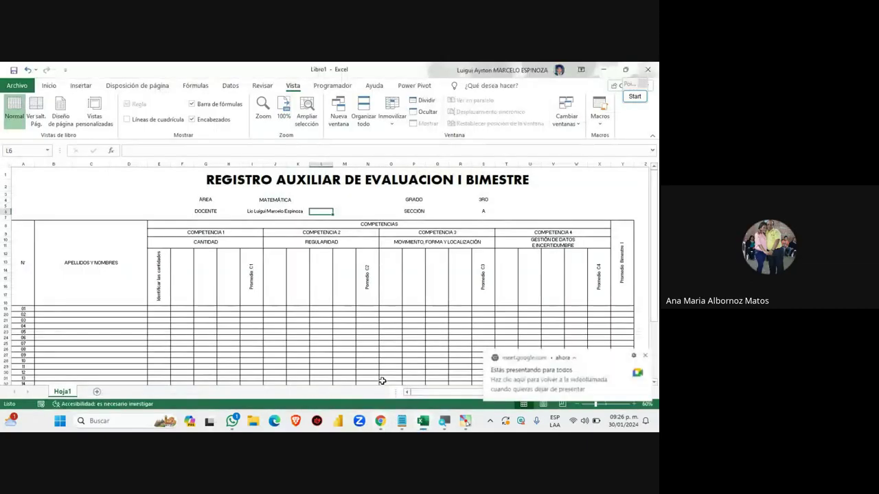
left_click(203, 200)
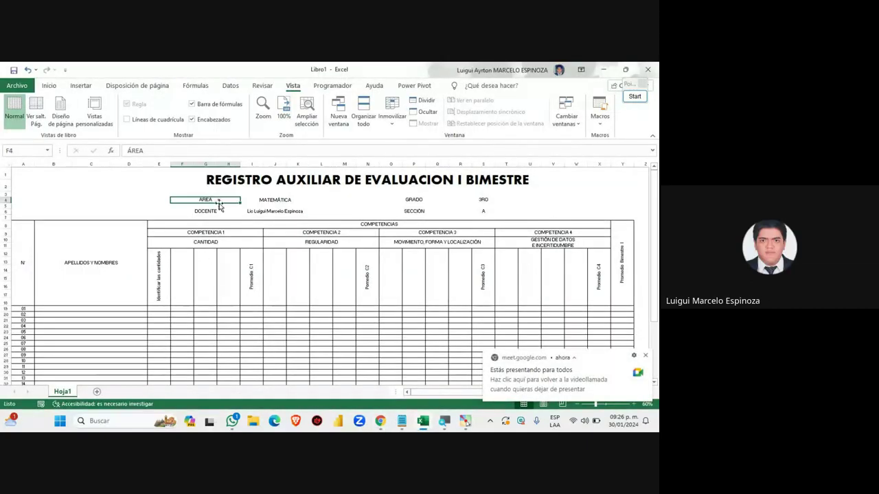
left_click_drag(211, 201, 278, 200)
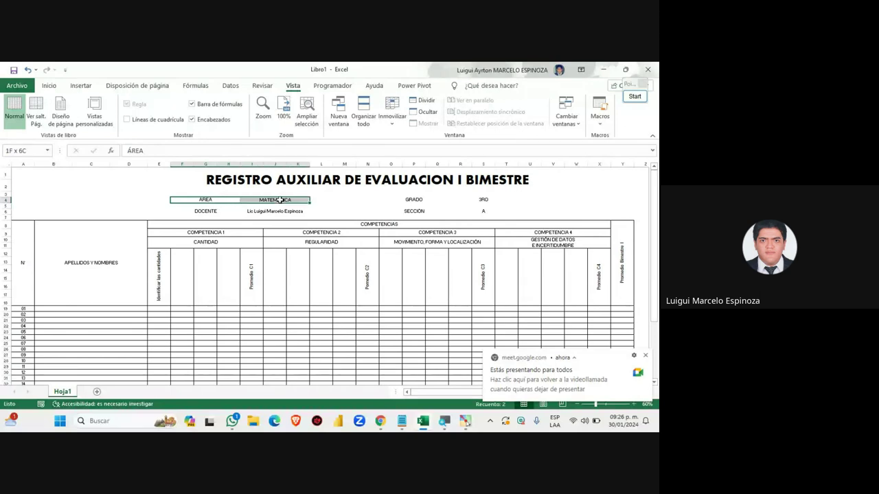
left_click(49, 85)
left_click(127, 104)
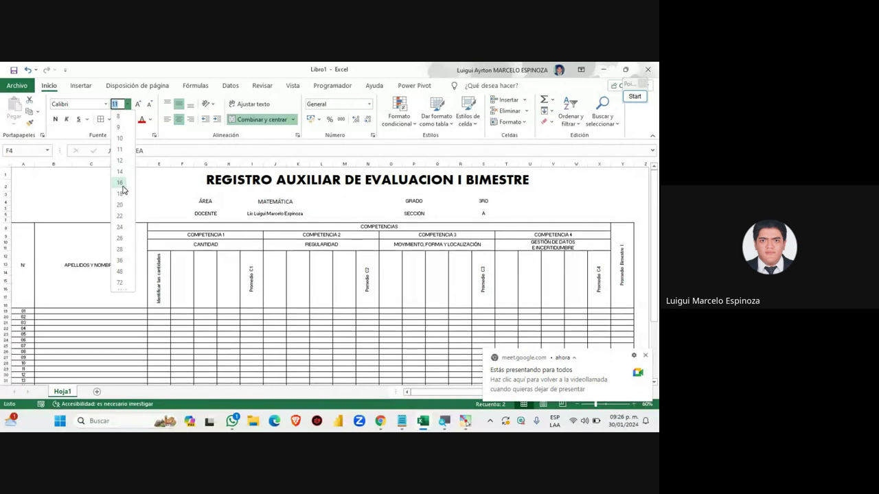
key("Escape")
left_click_drag(205, 214, 275, 213)
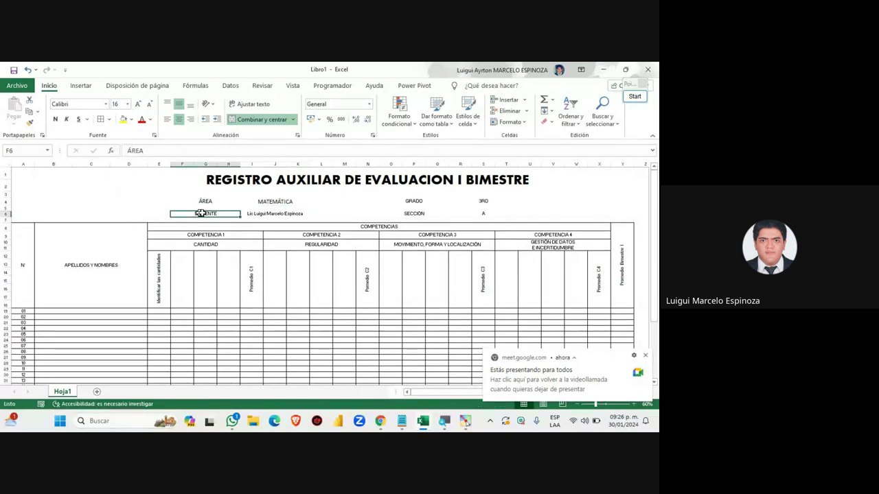
left_click(127, 104)
left_click(118, 192)
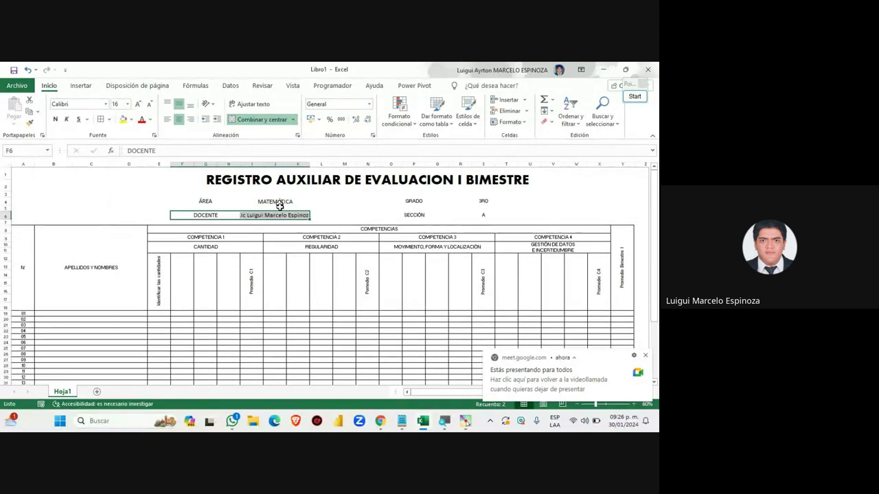
left_click_drag(309, 164, 322, 164)
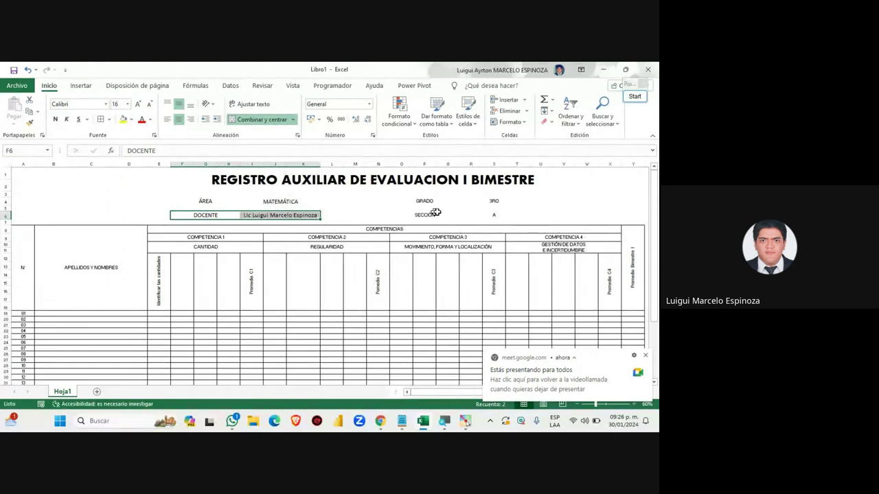
Step: Set the GRADO and SECCIÓN rows (O–T) to font size 16
left_click_drag(432, 201, 494, 200)
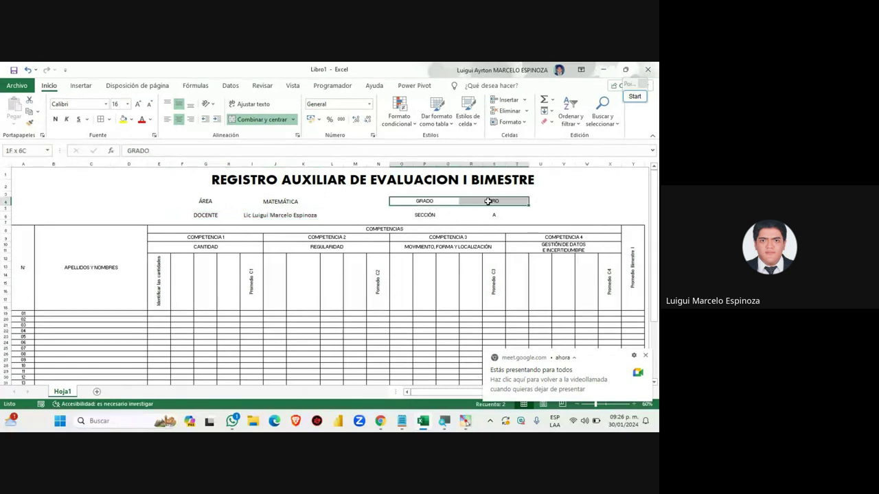
left_click(127, 103)
left_click(118, 177)
left_click_drag(436, 216, 492, 214)
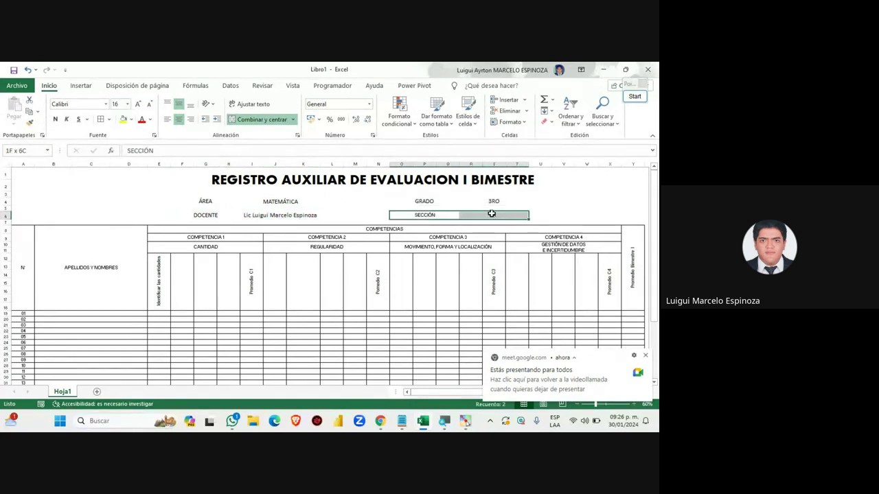
type("A")
left_click(127, 103)
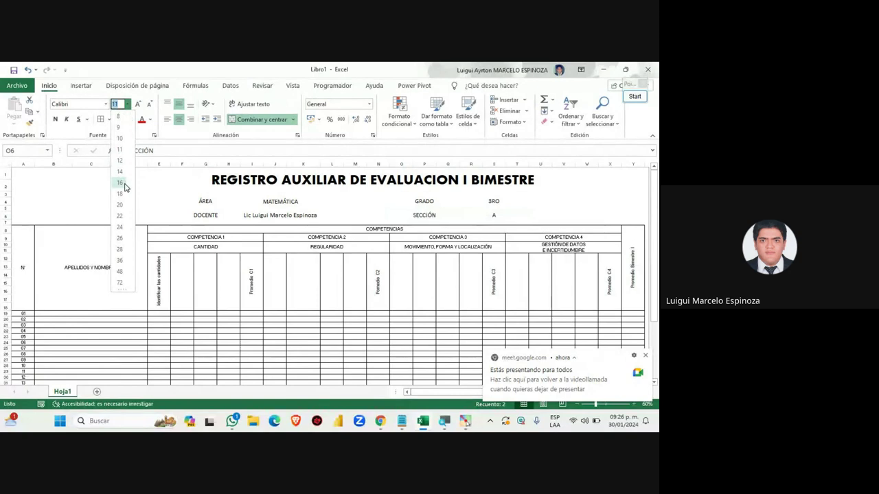
left_click(119, 182)
left_click(540, 214)
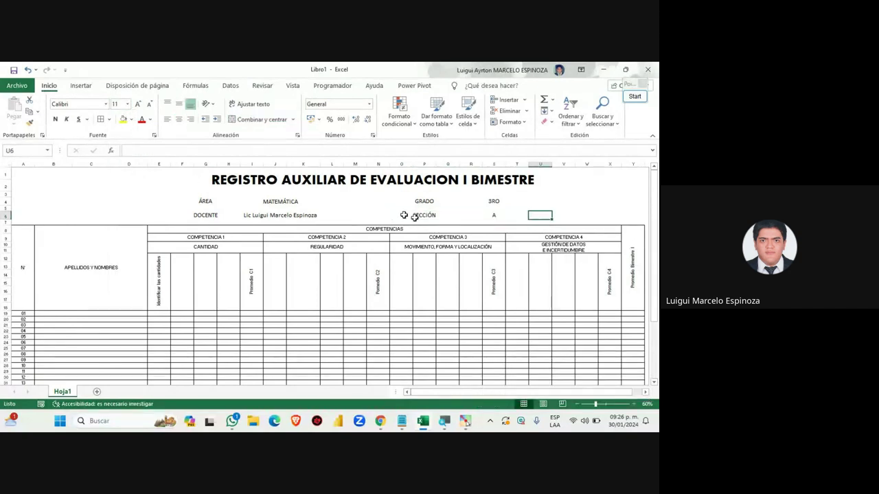
left_click(76, 183)
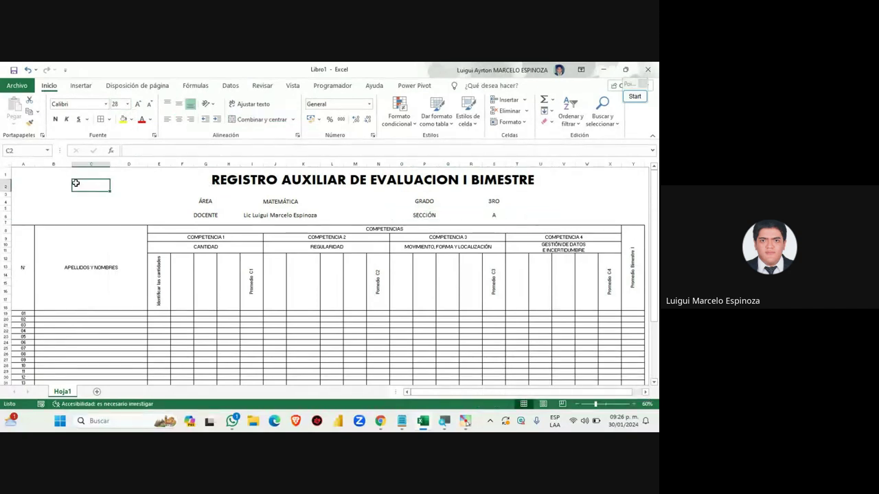
left_click_drag(32, 175, 176, 212)
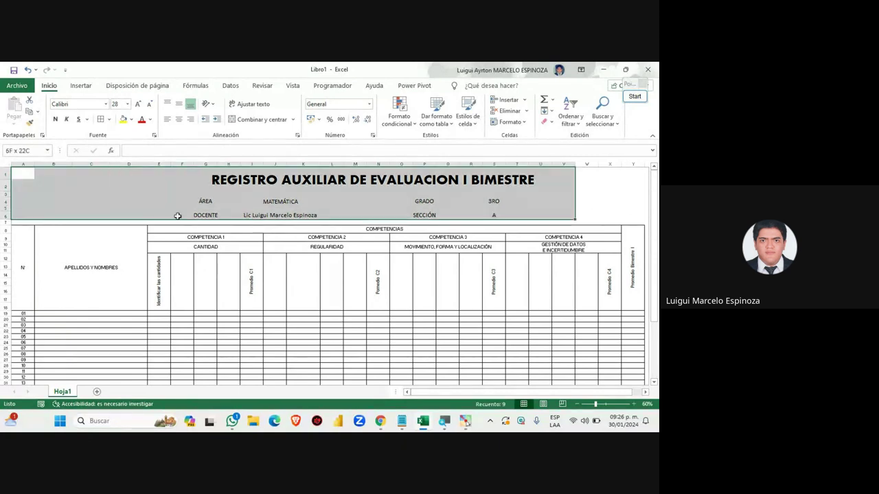
left_click(137, 208)
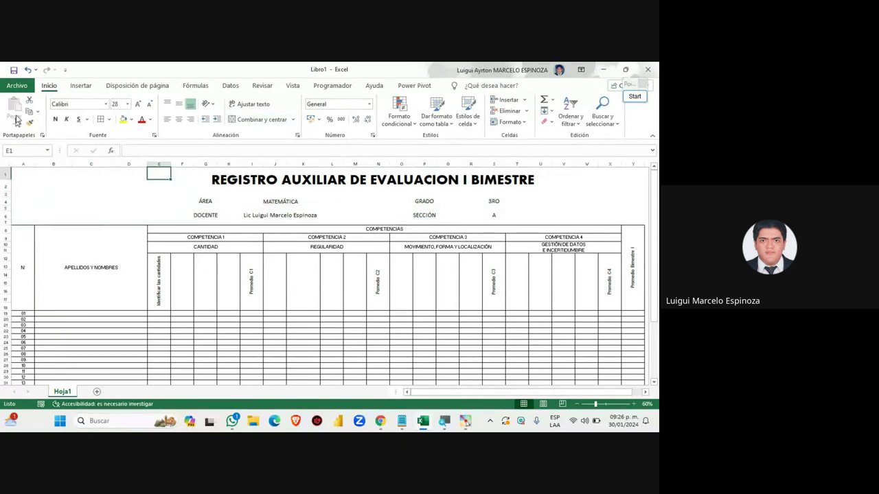
left_click(88, 86)
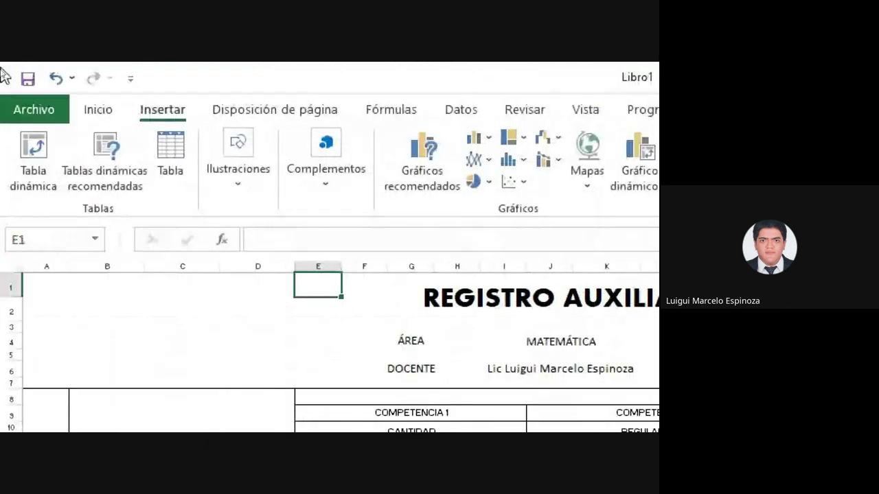
Step: Insert the Von Neumann image from Descargas via Imágenes > Este dispositivo
left_click(245, 164)
left_click(168, 109)
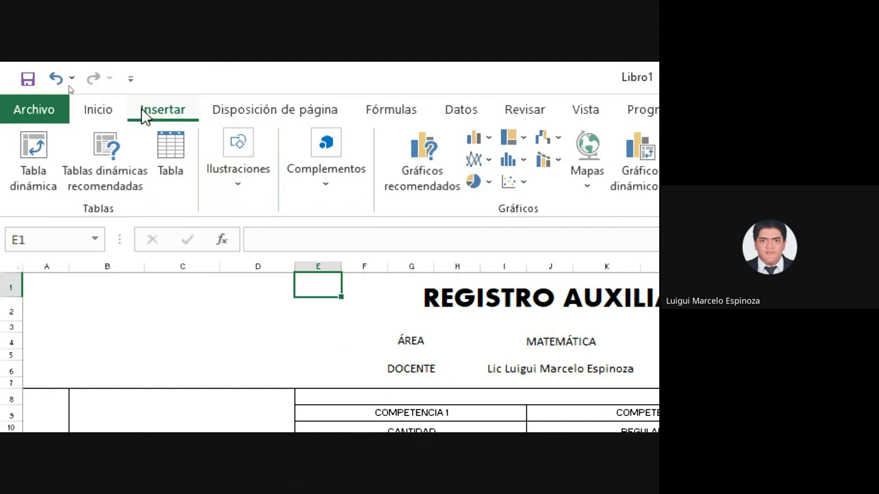
left_click(238, 180)
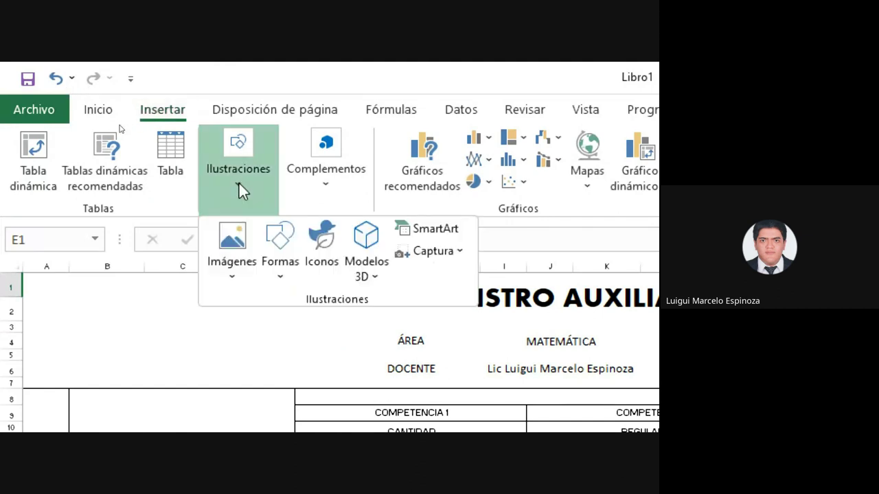
left_click(233, 256)
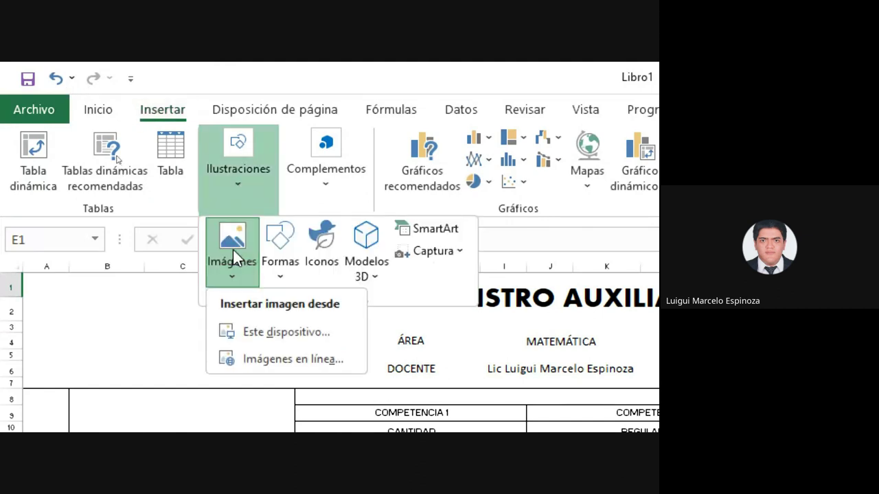
left_click(265, 333)
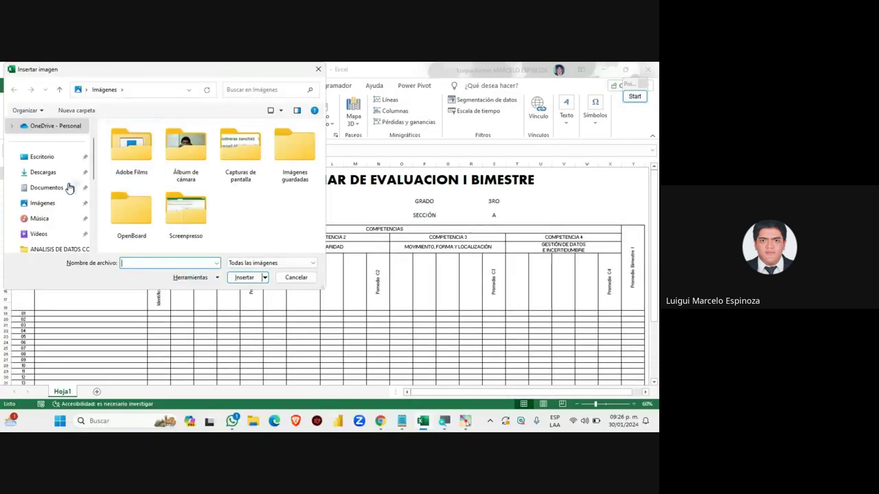
left_click(56, 176)
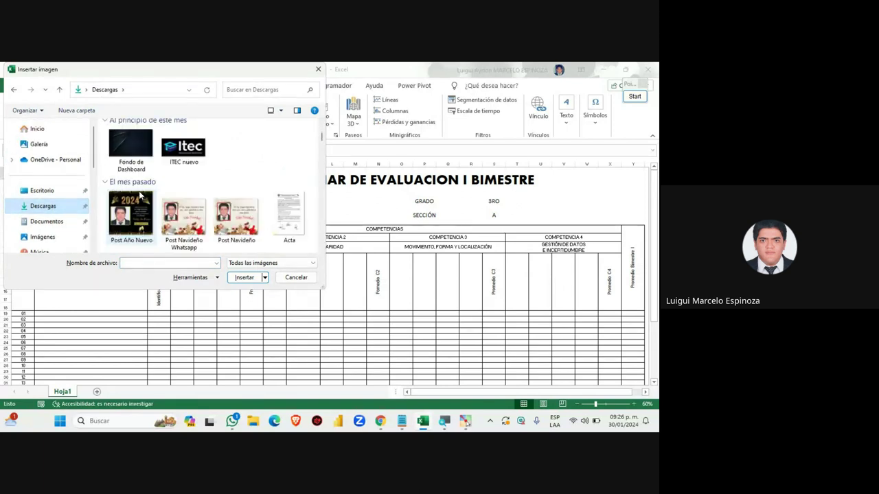
left_click(133, 168)
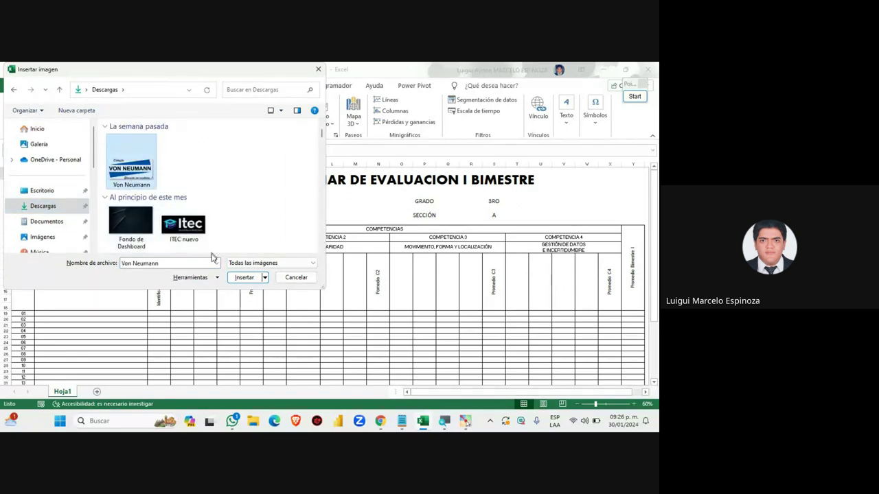
left_click(242, 278)
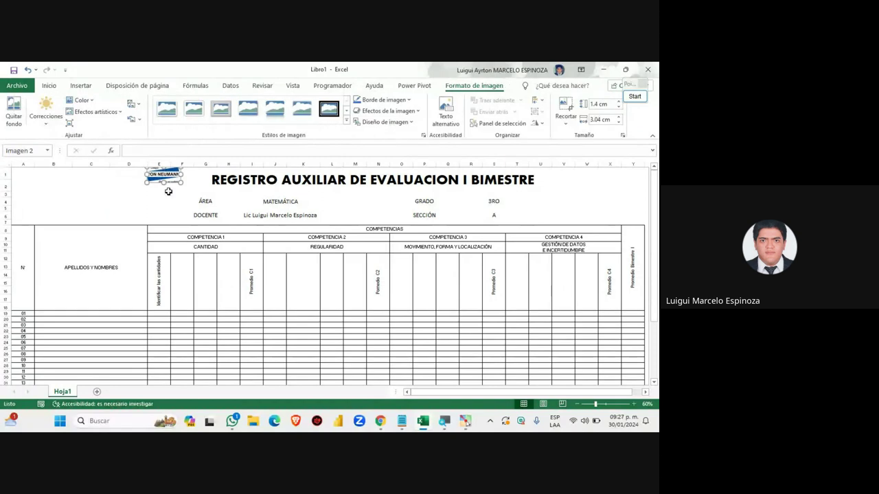
Step: Move and resize the logo to fill A1:C6, then switch to the Meet call
mouse_move(168, 182)
left_mouse_down()
mouse_move(35, 187)
mouse_move(125, 218)
mouse_move(92, 198)
left_mouse_up()
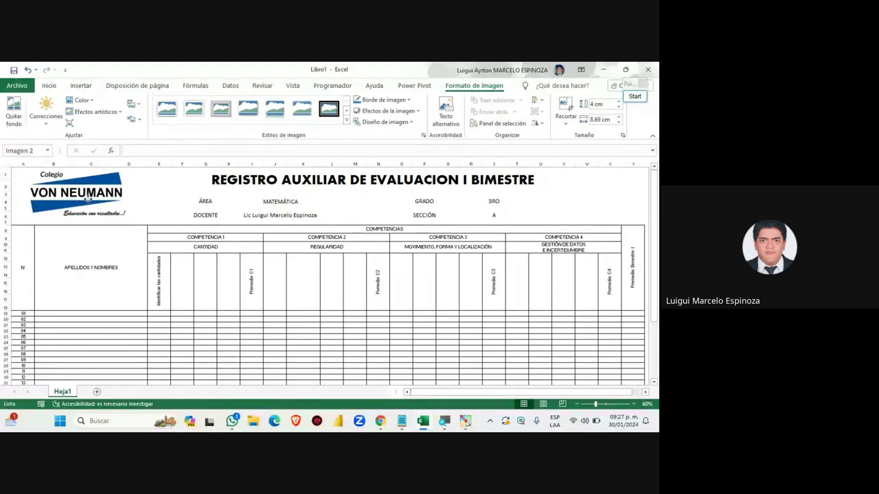
left_click_drag(92, 198, 89, 197)
left_click(140, 206)
left_click(125, 210)
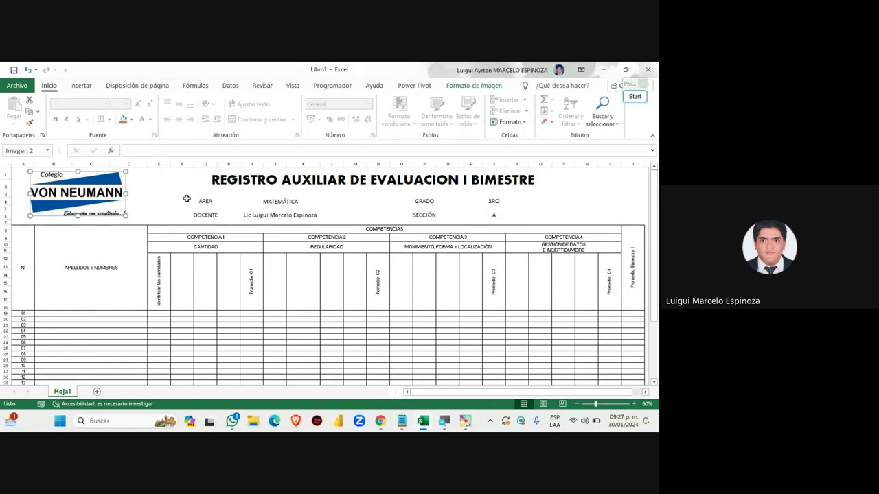
mouse_move(380, 421)
left_click(362, 340)
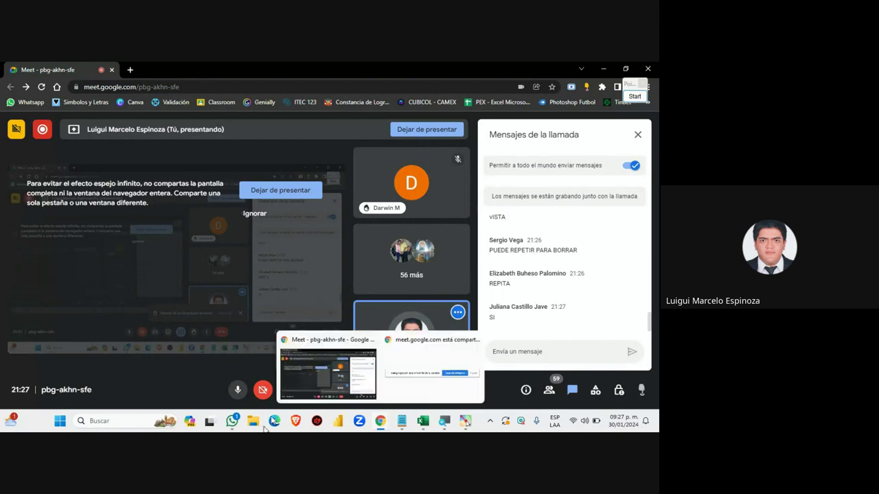
Step: Save Logo Ministerio de Educación.png from the WhatsApp chat into Descargas
left_click(232, 420)
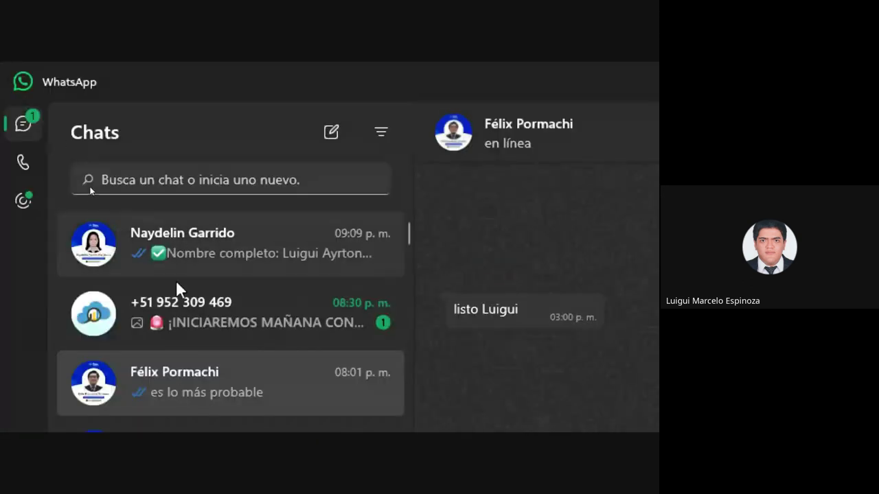
left_click(187, 313)
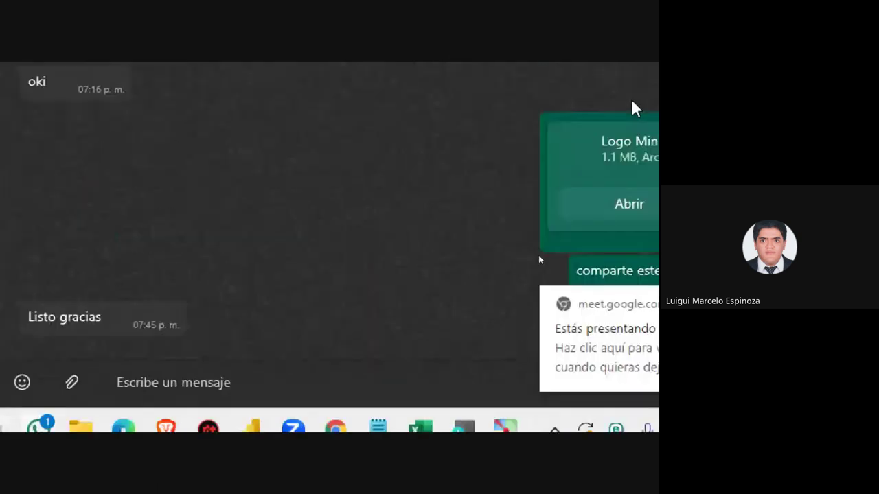
left_click(633, 383)
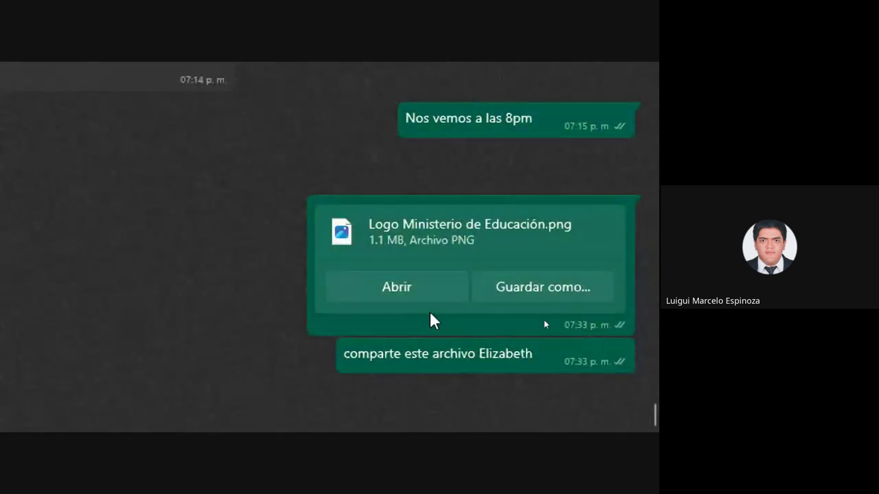
left_click(516, 288)
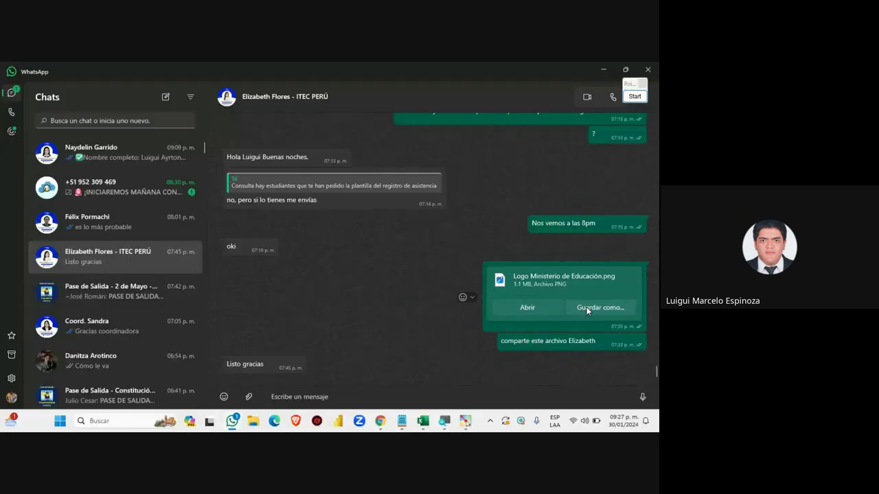
left_click(137, 257)
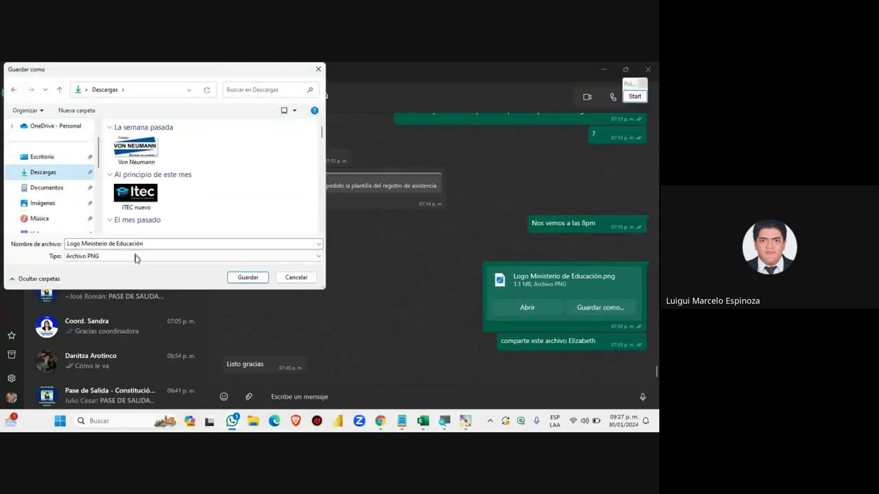
left_click(161, 245)
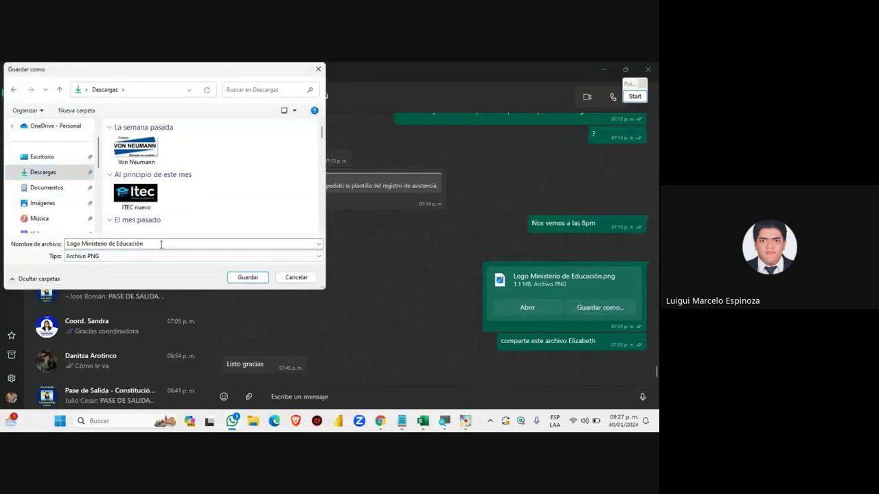
left_click(243, 276)
Step: Close the Meet chat panel and bring the Excel workbook back to the front
left_click(603, 69)
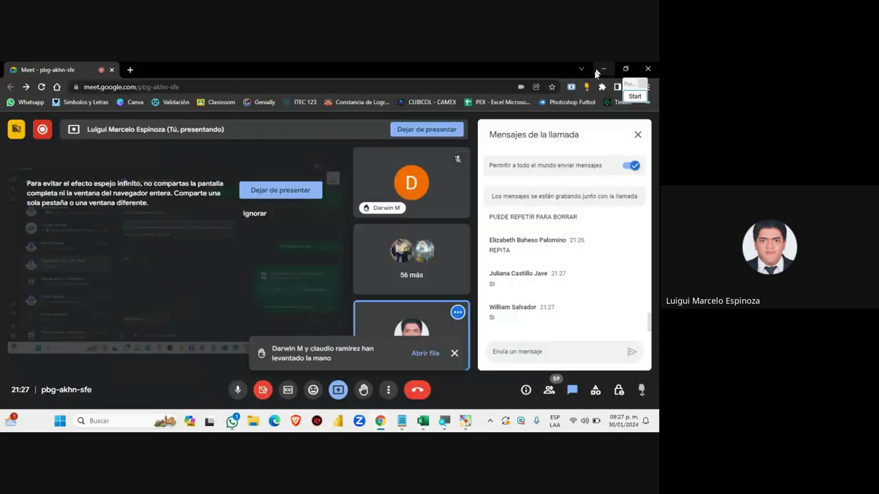
left_click(638, 135)
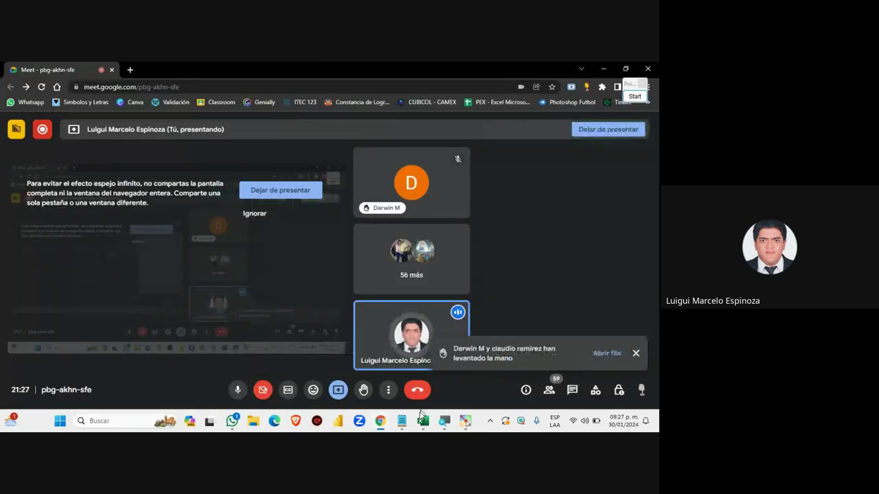
left_click(423, 420)
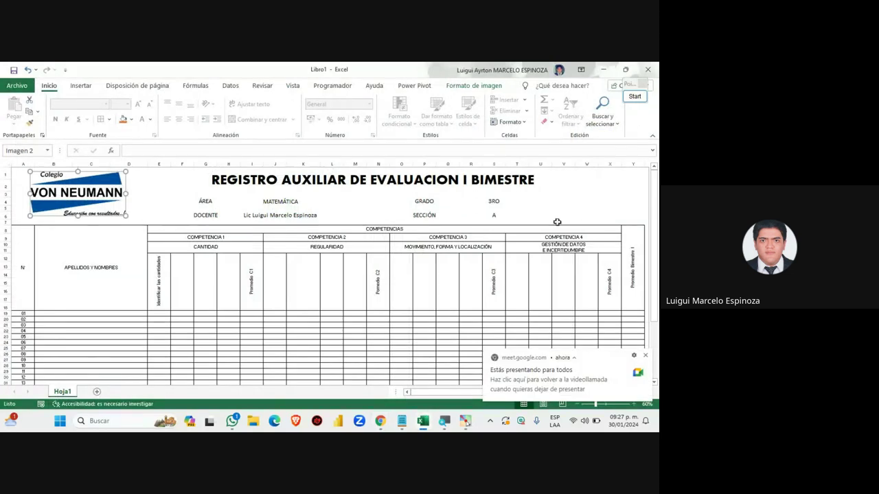
left_click(99, 195)
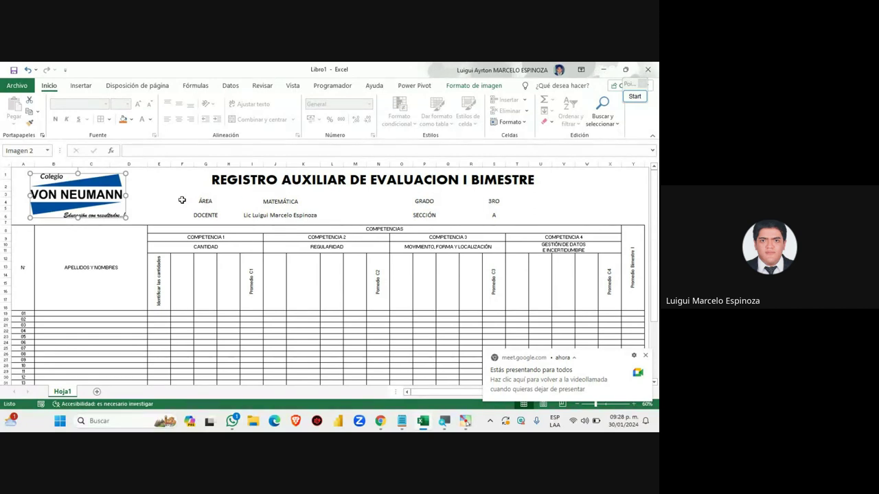
left_click(183, 201)
left_click_drag(246, 204, 300, 203)
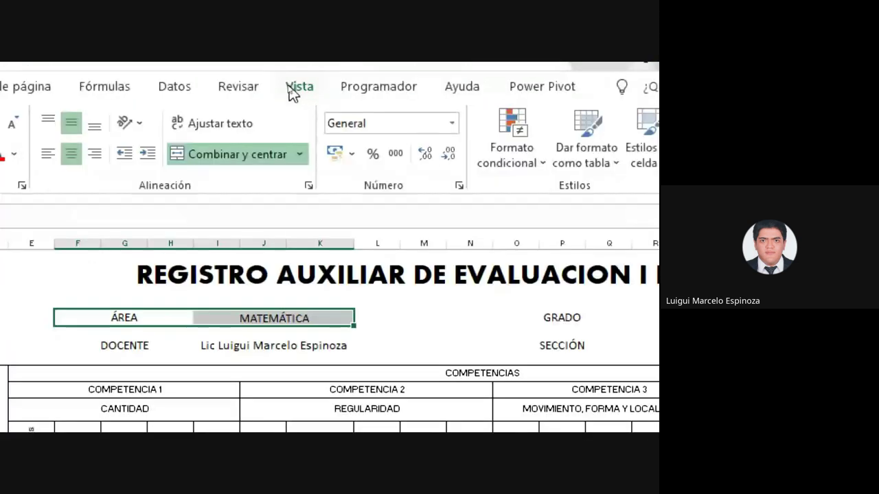
left_click(291, 86)
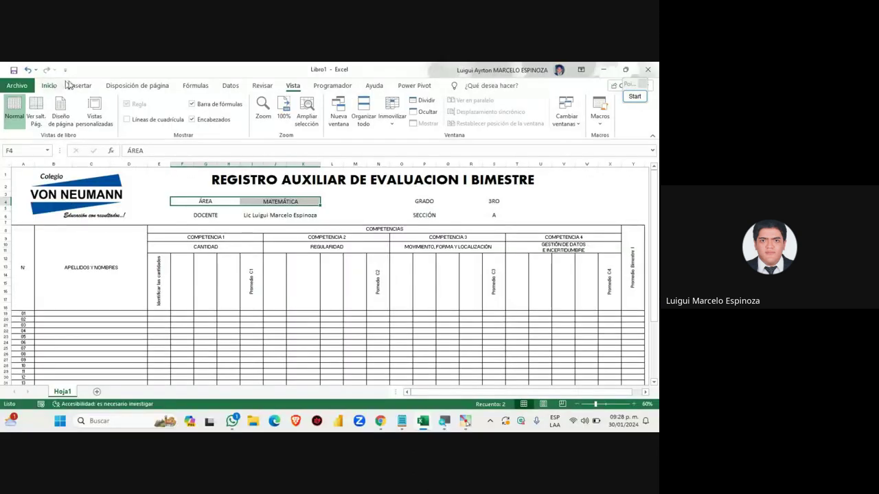
left_click(81, 85)
Step: Insert the Logo Ministerio de Educación picture from this device into the sheet
left_click(118, 110)
left_click(122, 152)
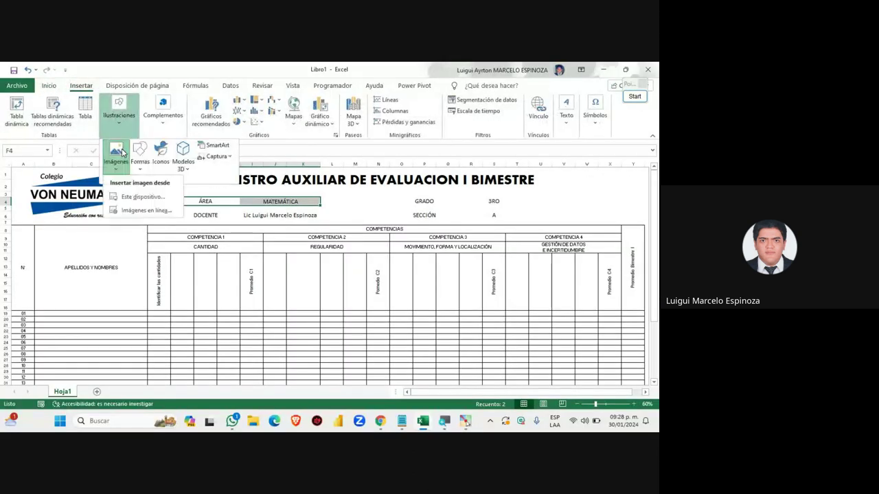
left_click(141, 198)
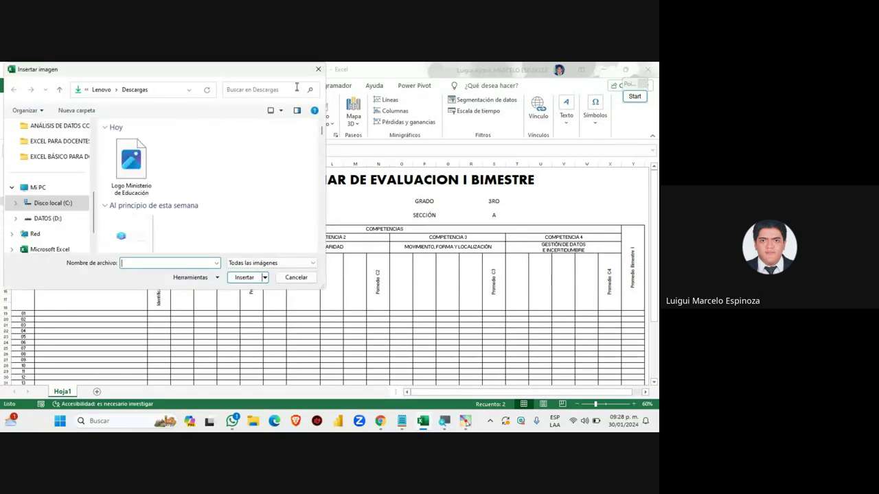
left_click(318, 70)
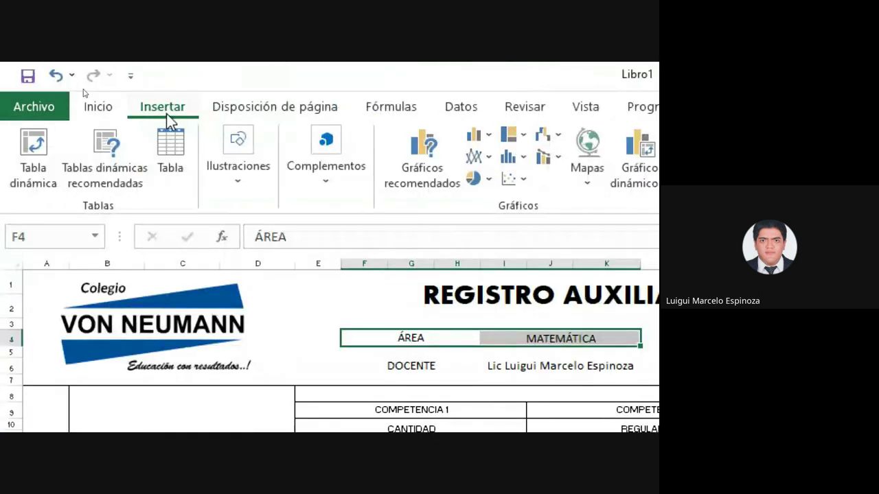
left_click(240, 182)
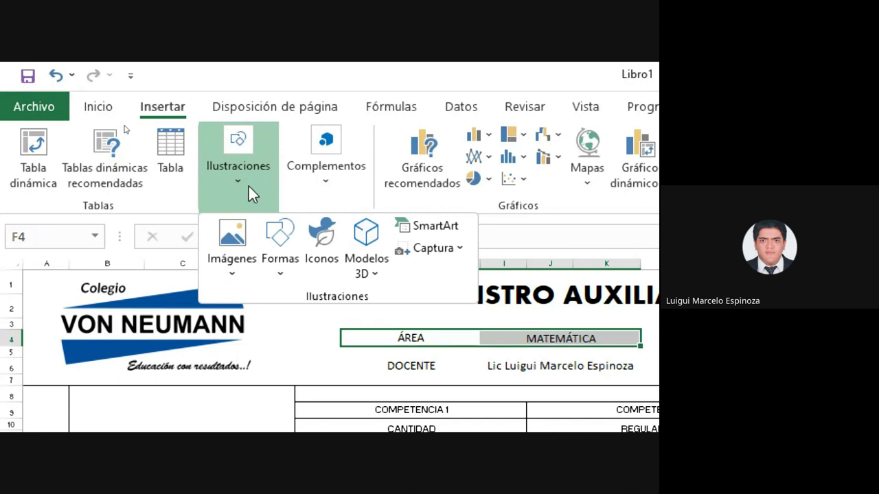
left_click(233, 239)
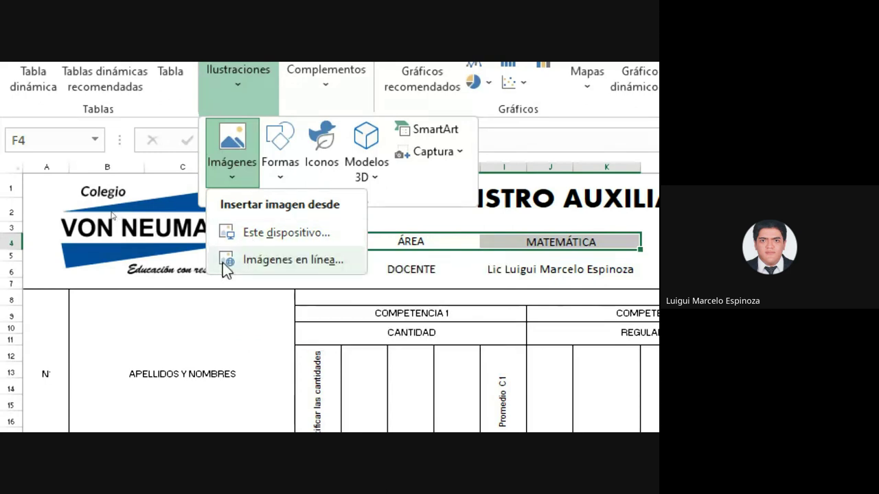
left_click(263, 231)
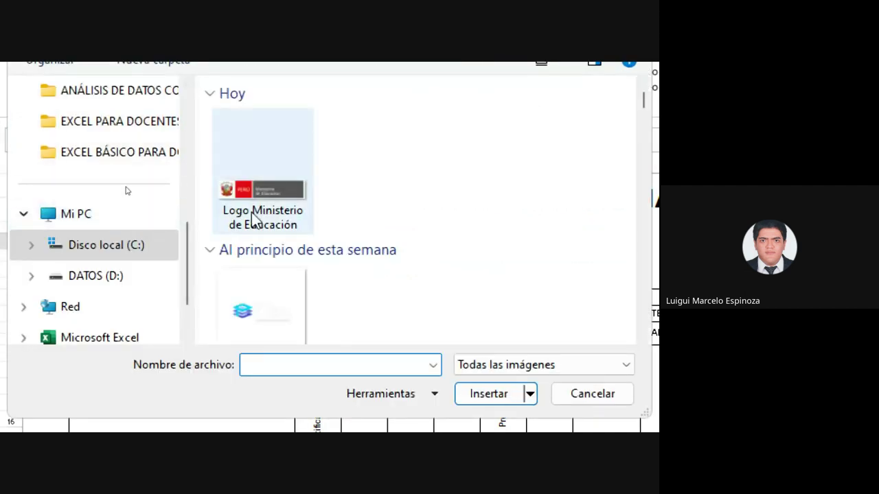
left_click(275, 202)
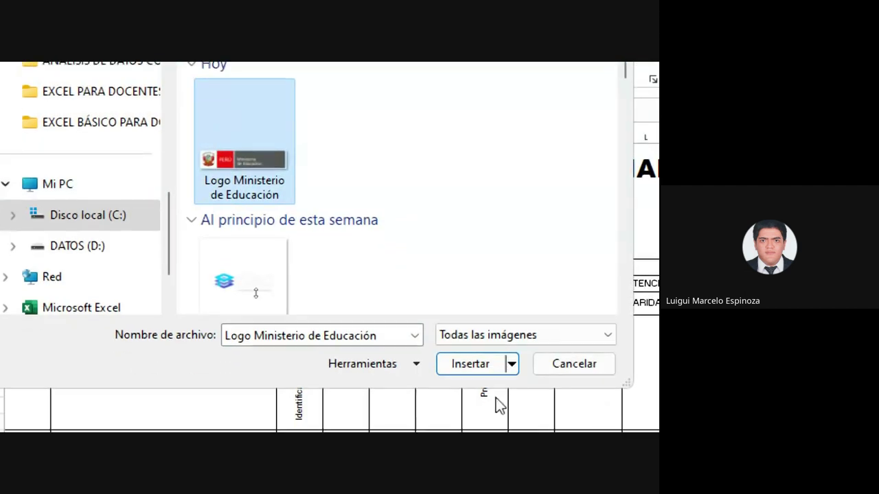
left_click(471, 365)
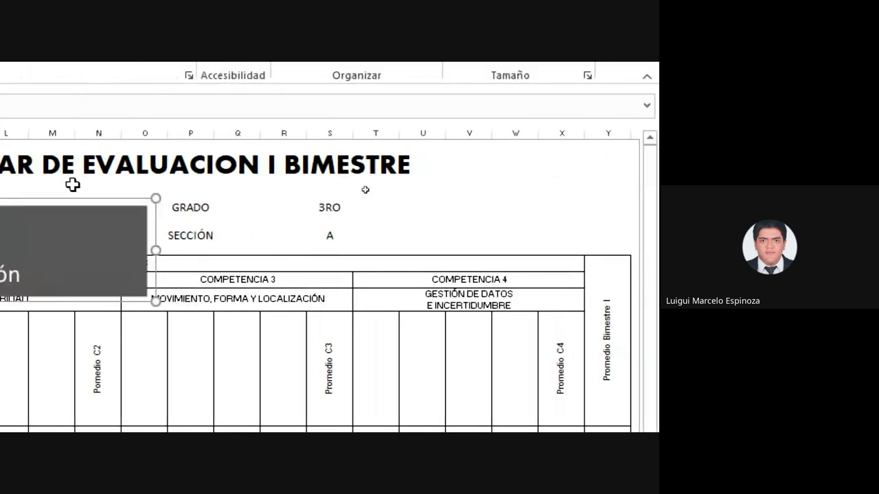
Step: Shrink the Ministerio logo into the top-left corner and move the Von Neumann logo top-right
left_click_drag(268, 216, 504, 212)
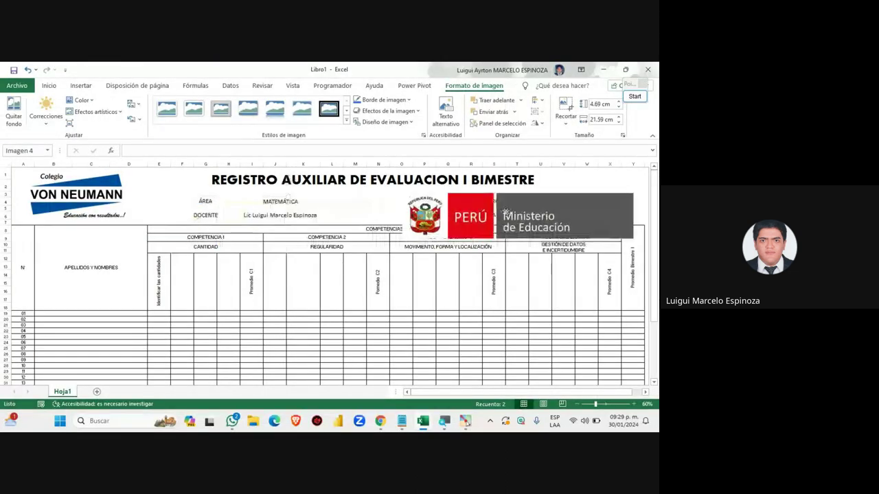
left_click_drag(632, 238, 529, 217)
left_click_drag(466, 206, 179, 223)
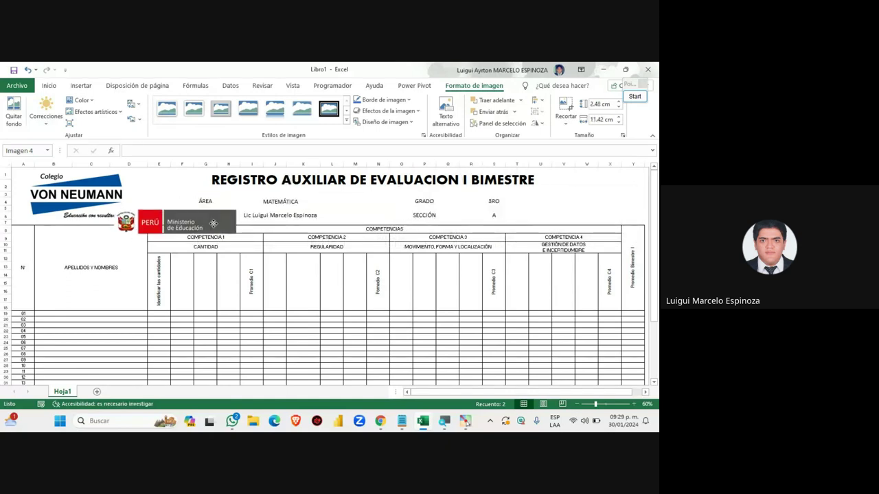
left_click_drag(77, 198, 582, 195)
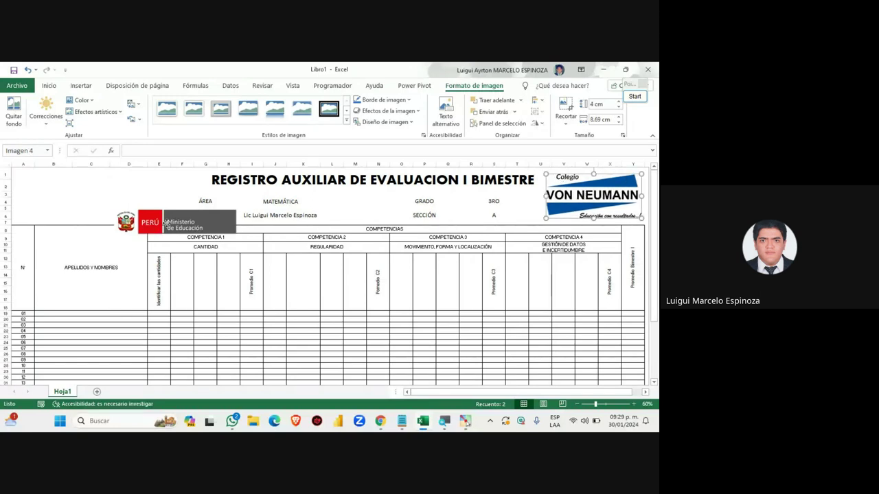
left_click_drag(166, 223, 68, 195)
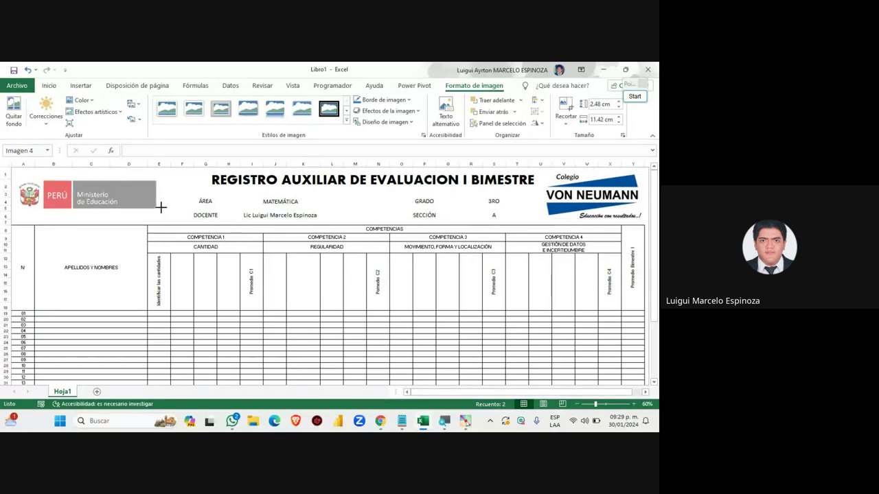
mouse_move(161, 207)
left_mouse_down()
mouse_move(170, 209)
mouse_move(146, 202)
left_mouse_up()
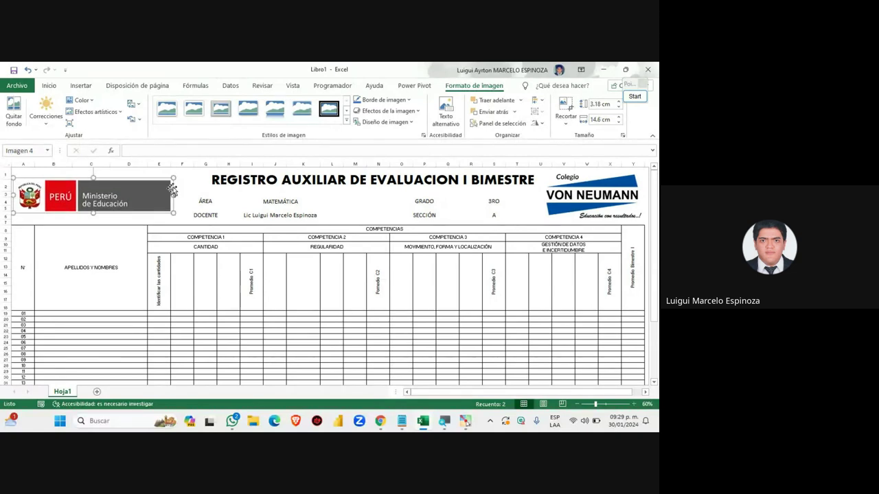
left_click(226, 184)
left_click(327, 235)
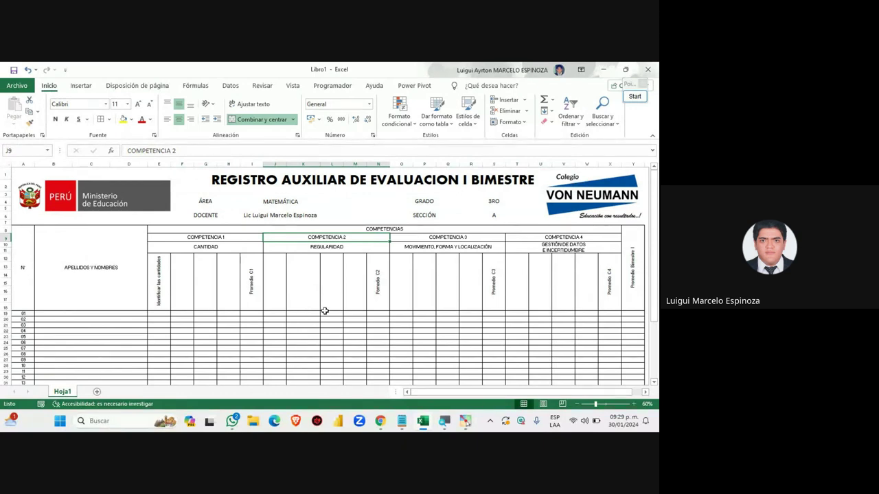
scroll(239, 303, "down", 2)
scroll(239, 302, "down", 1)
scroll(237, 303, "down", 3)
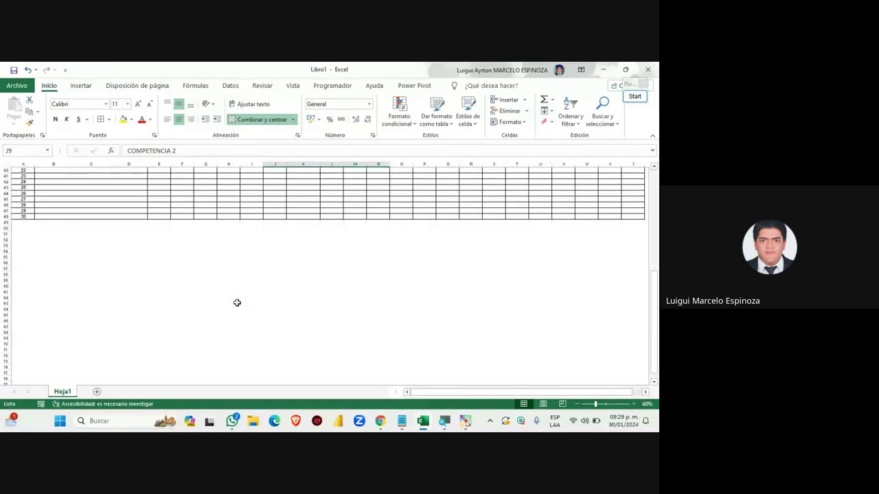
scroll(237, 302, "down", 1)
scroll(237, 303, "up", 5)
scroll(237, 302, "up", 2)
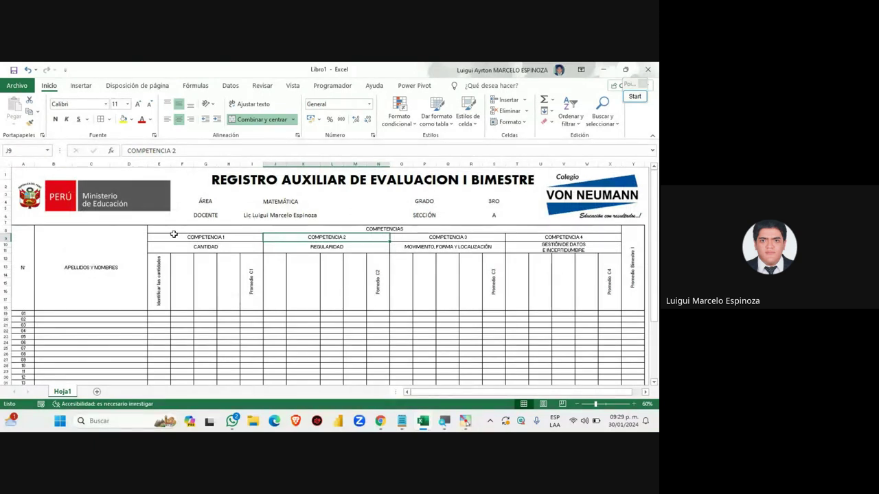
left_click(363, 343)
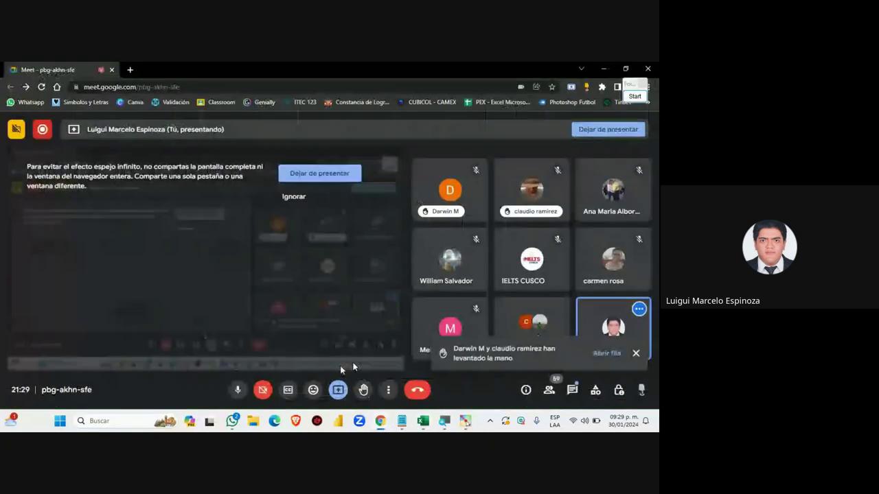
left_click(570, 390)
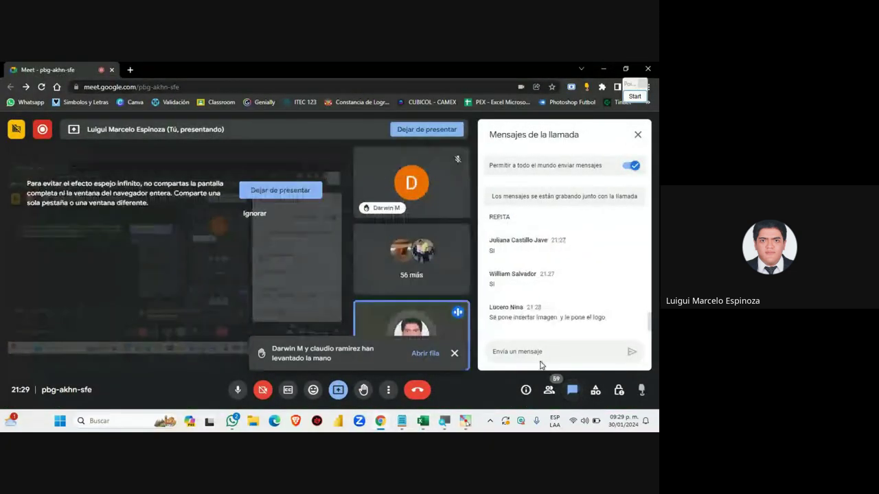
mouse_move(402, 421)
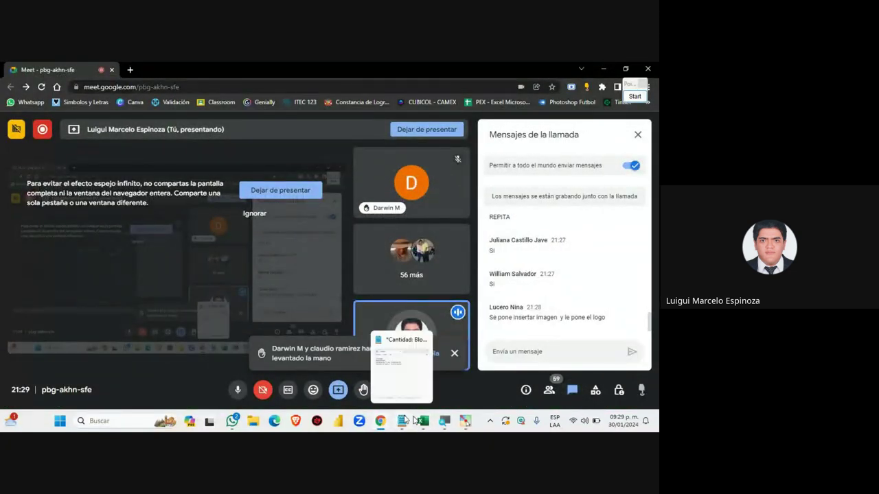
left_click(422, 420)
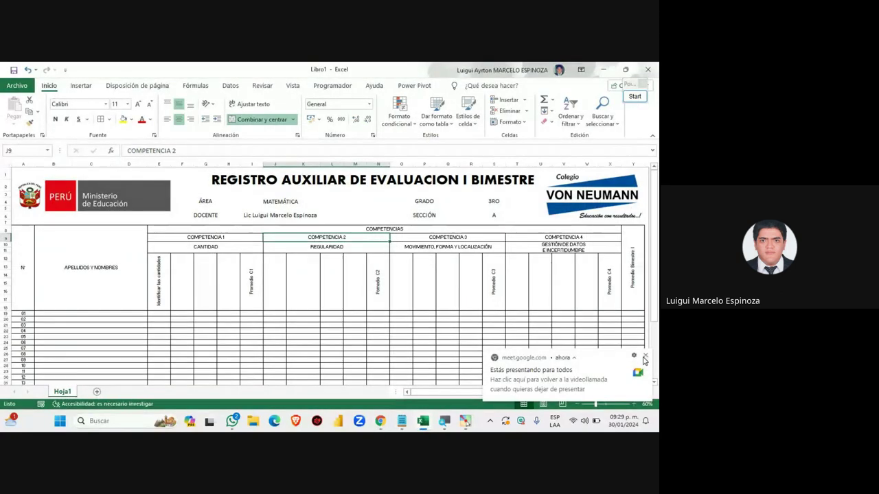
Step: Dismiss the Meet 'Estás presentando para todos' notification covering the register
left_click(646, 356)
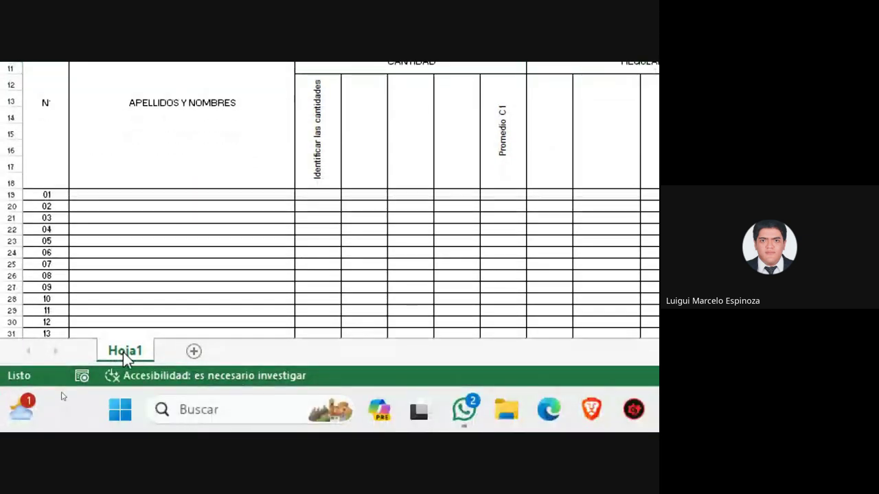
Step: Copy Hoja1 to the end of the workbook with Mover o copiar and Crear una copia ticked
right_click(125, 350)
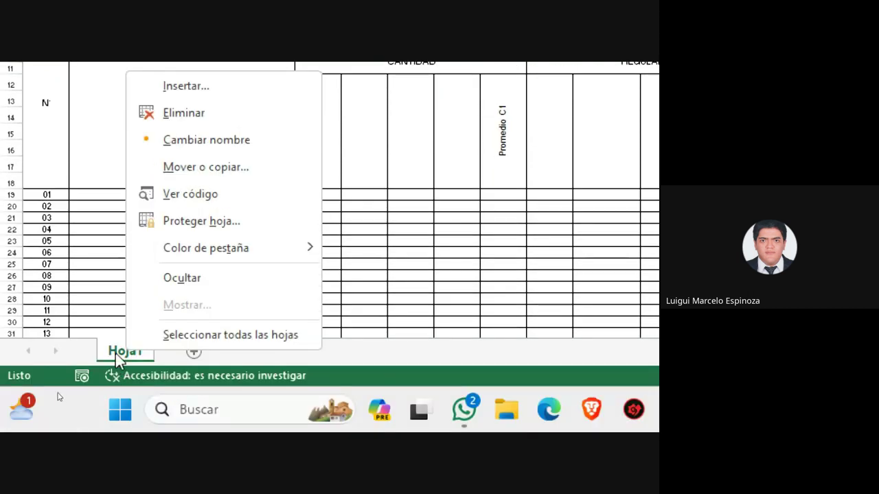
right_click(116, 354)
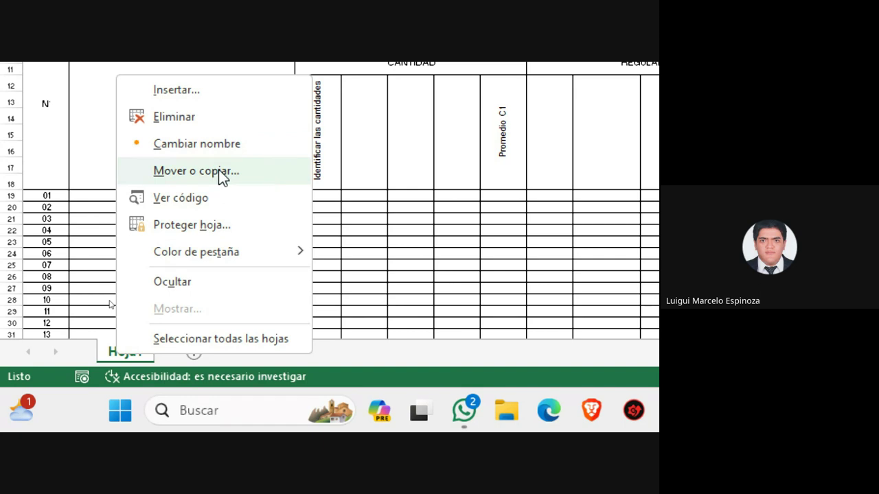
left_click(214, 171)
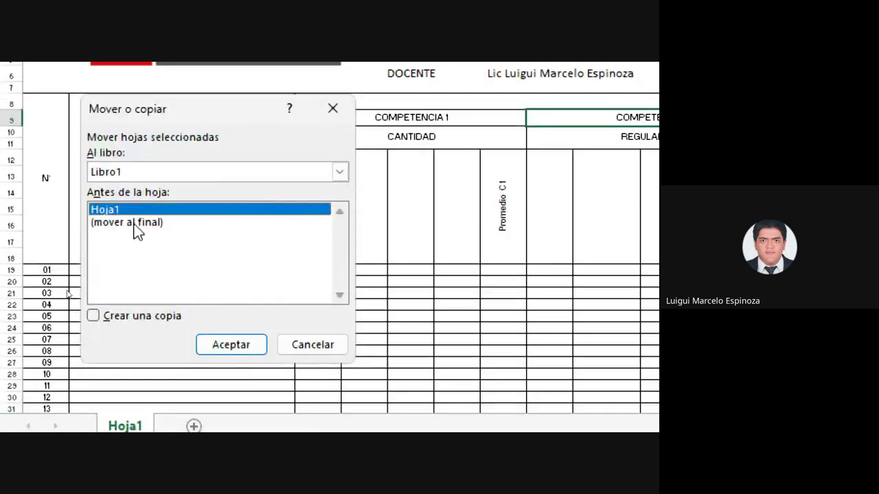
left_click(133, 222)
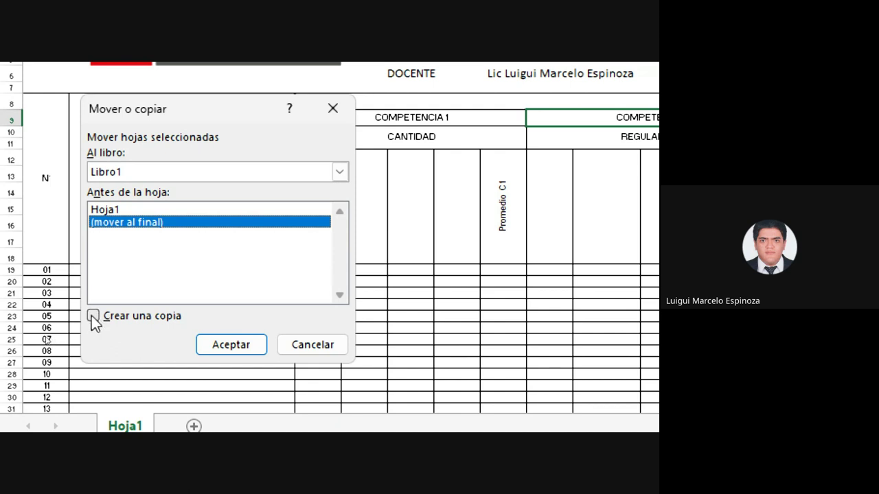
left_click(92, 316)
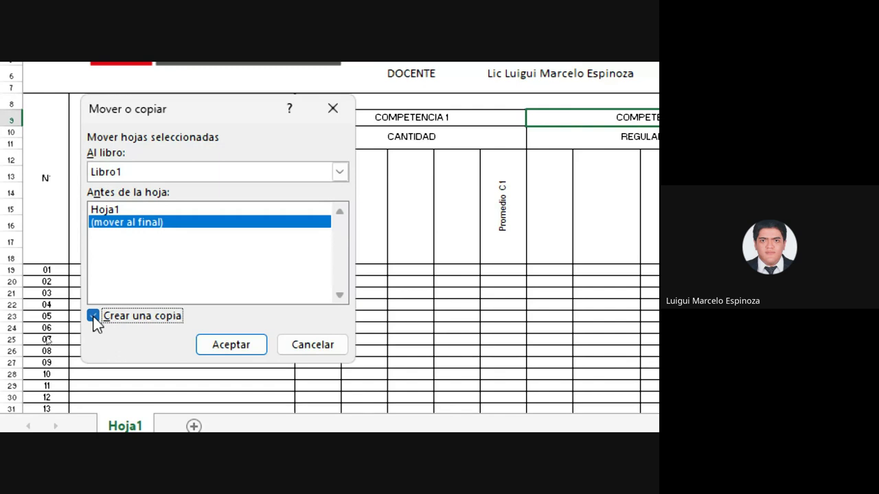
left_click(232, 347)
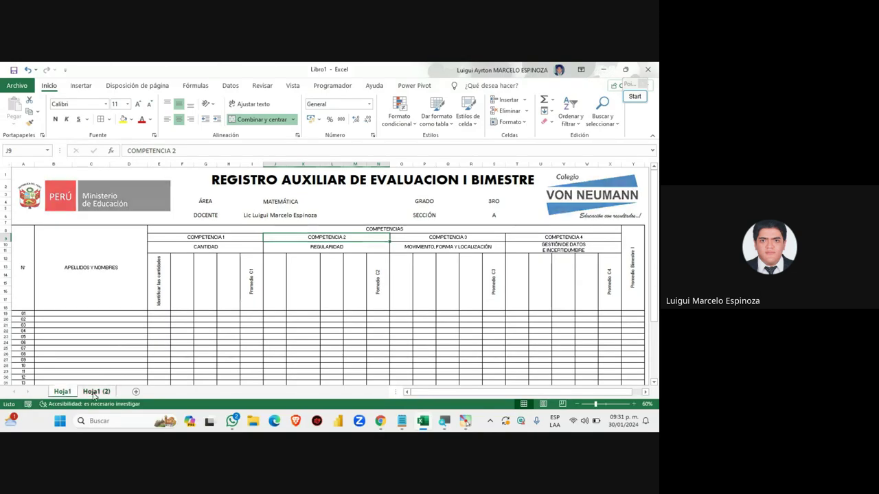
Step: Check the Meet call, then return to Excel's original Hoja1 tab and dismiss the Meet notification
left_click(62, 391)
left_click(87, 393)
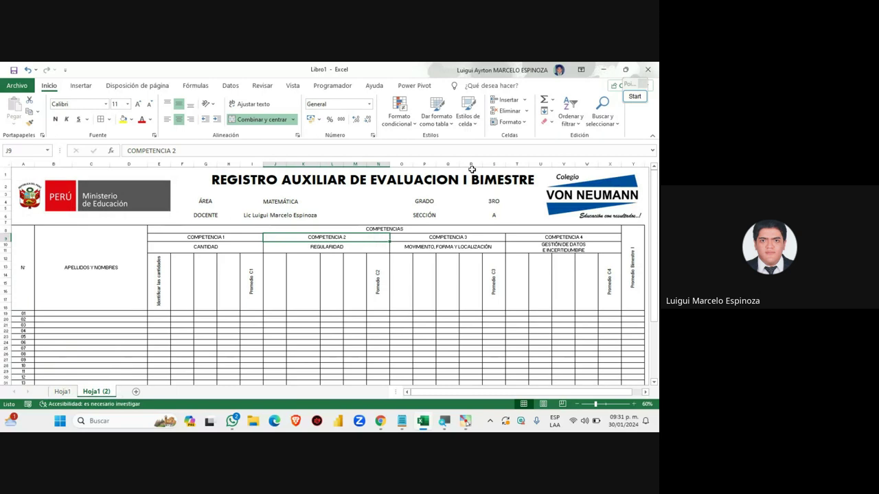
left_click(329, 371)
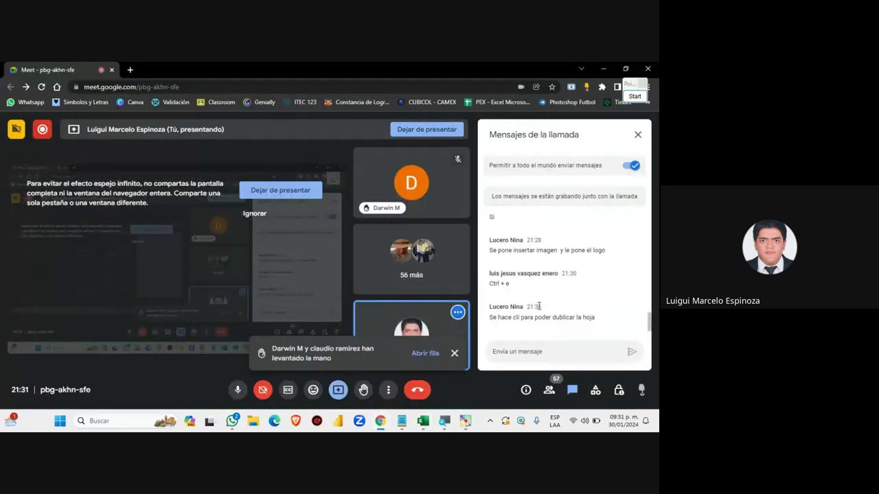
left_click(421, 426)
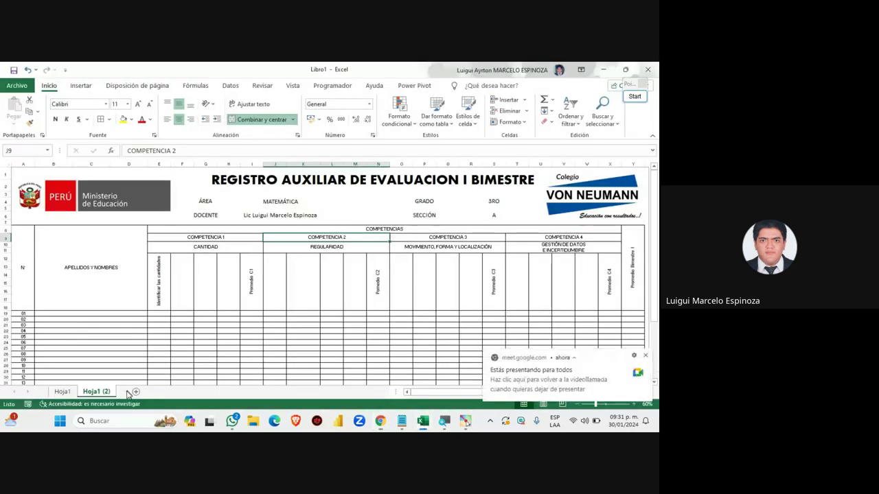
left_click(62, 391)
left_click(646, 356)
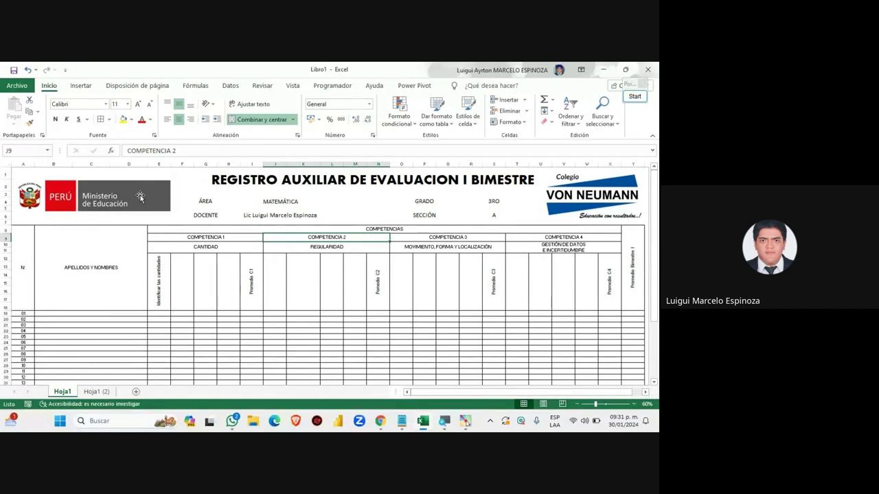
Step: Nudge the Ministerio de Educación logo slightly down at the sheet's top-left
left_click_drag(141, 187, 143, 188)
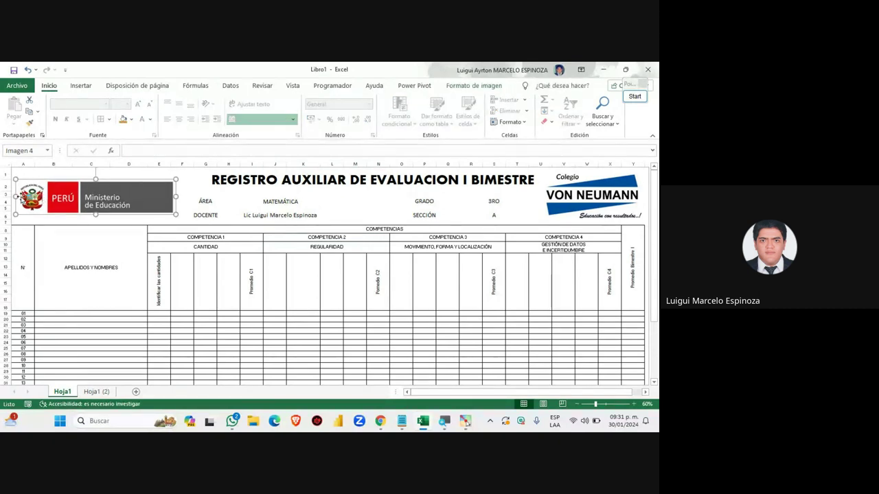
left_click(125, 197)
left_click_drag(125, 196, 126, 195)
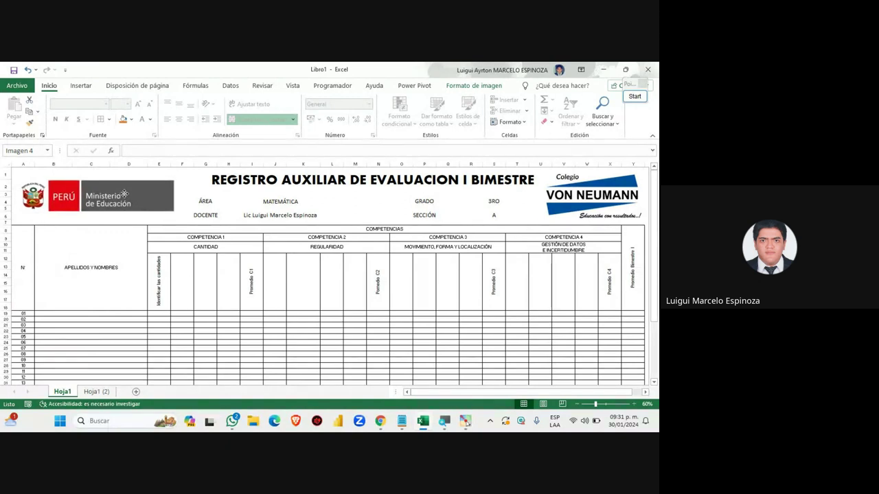
left_click_drag(125, 194, 126, 197)
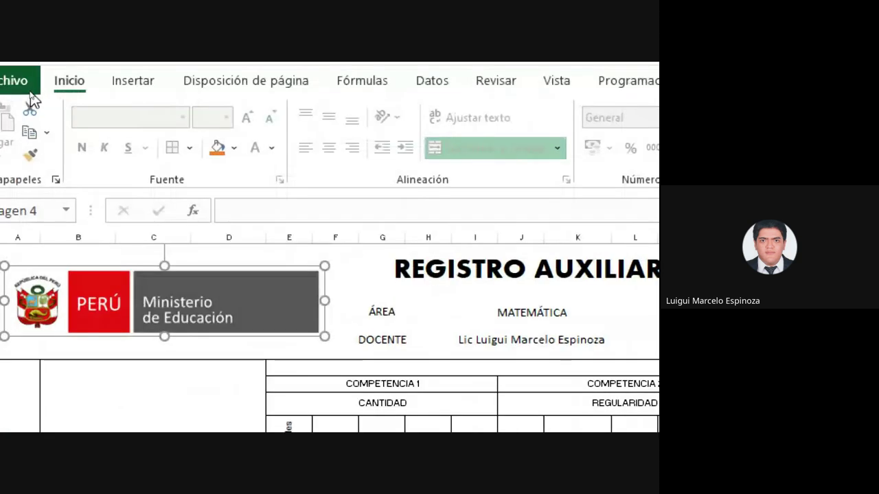
Step: Open Archivo > Imprimir to preview the register, shown as 8 pages
left_click(44, 95)
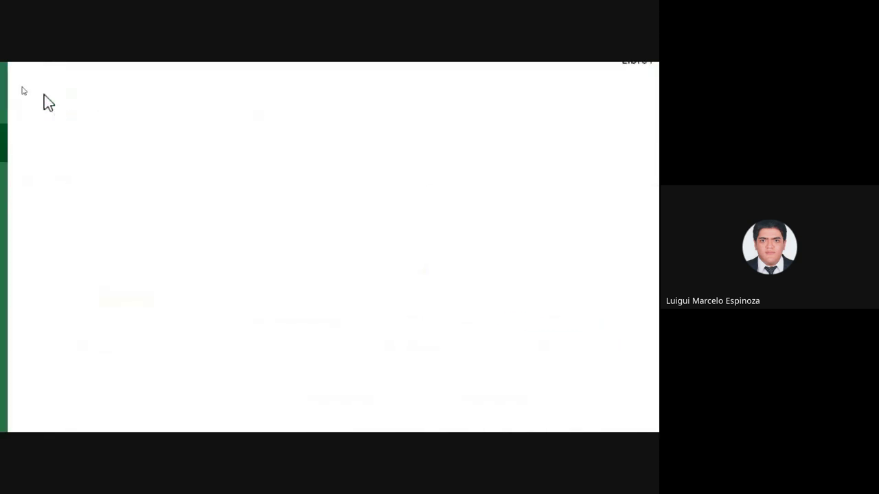
left_click(26, 100)
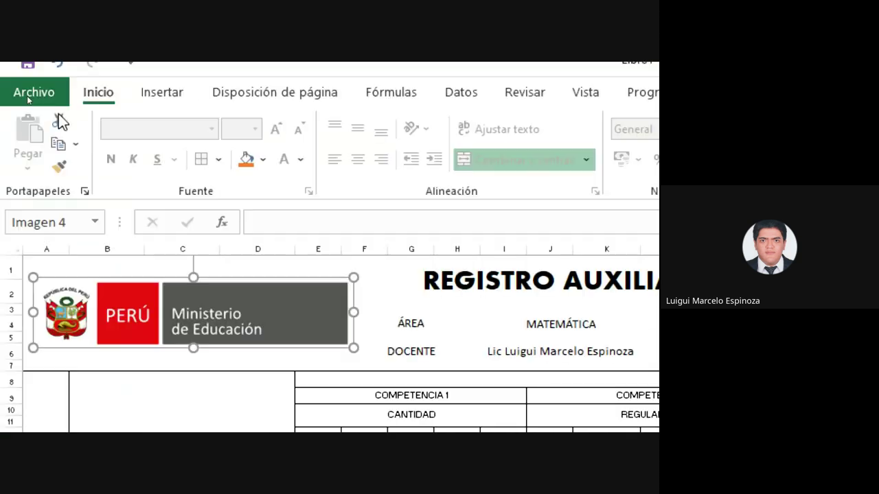
left_click(25, 95)
scroll(78, 405, "down", 3)
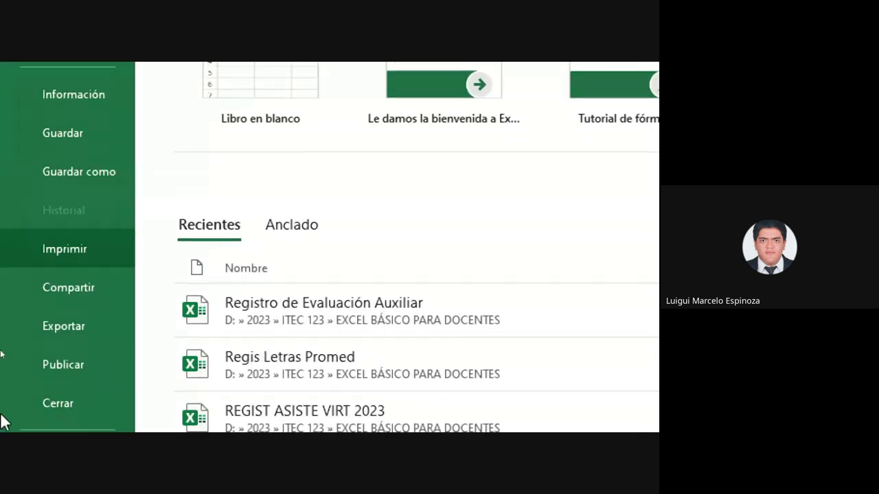
scroll(3, 412, "down", 3)
scroll(15, 239, "up", 1)
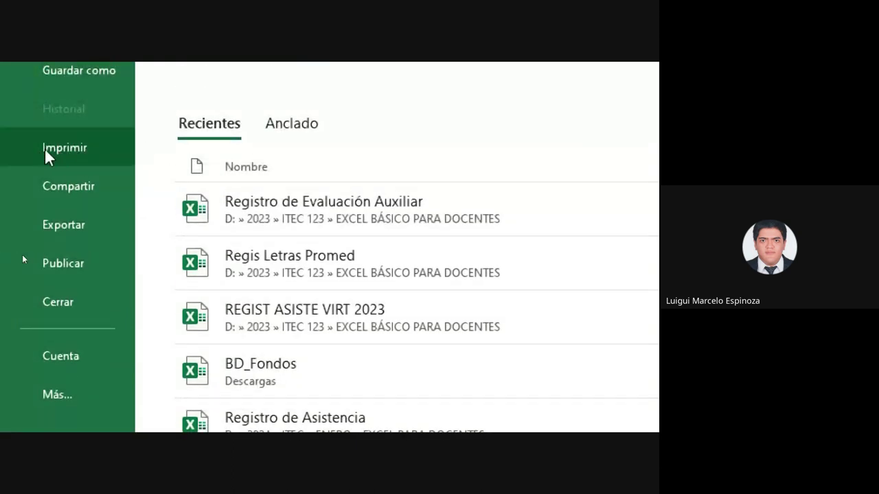
left_click(57, 150)
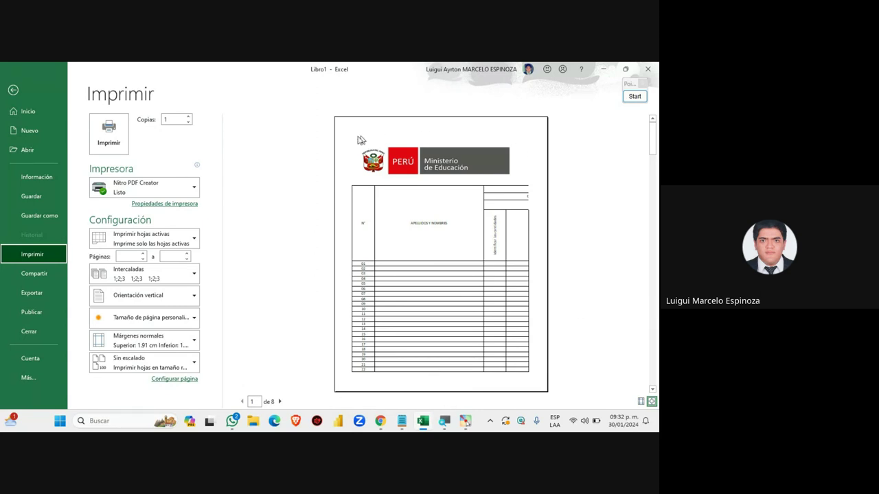
mouse_move(380, 421)
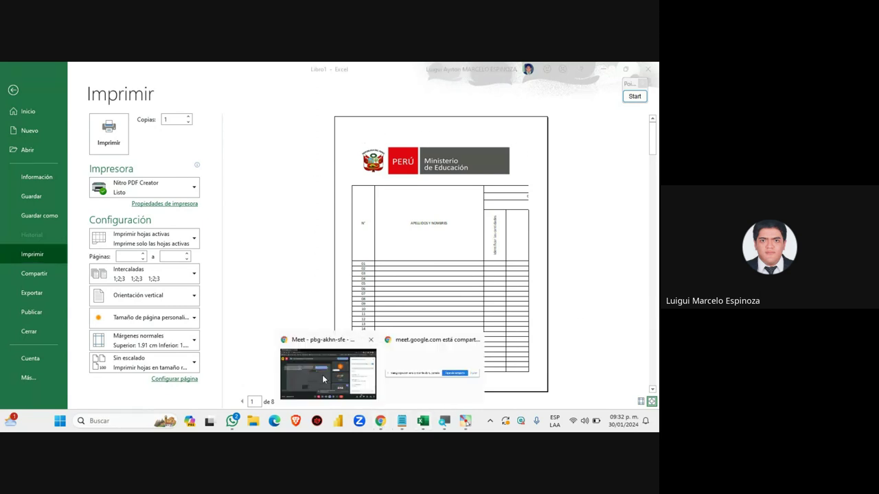
Step: Set the print orientation to landscape (Orientación horizontal)
left_click(322, 375)
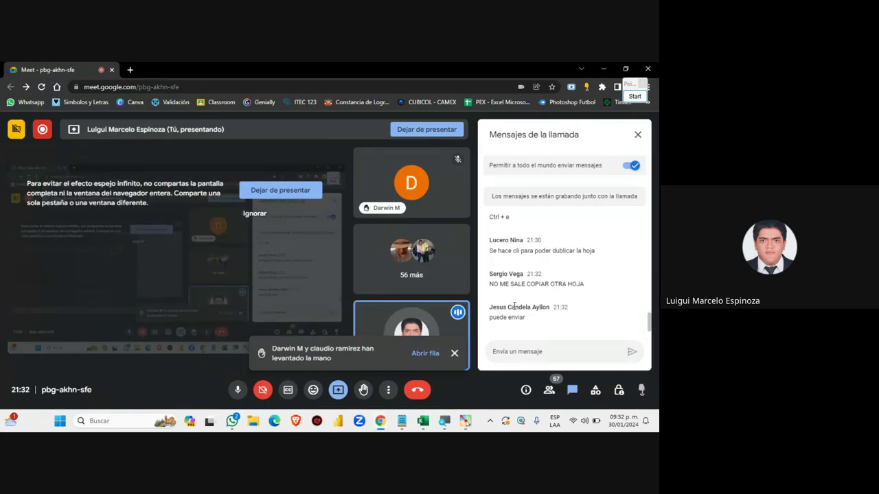
left_click(421, 424)
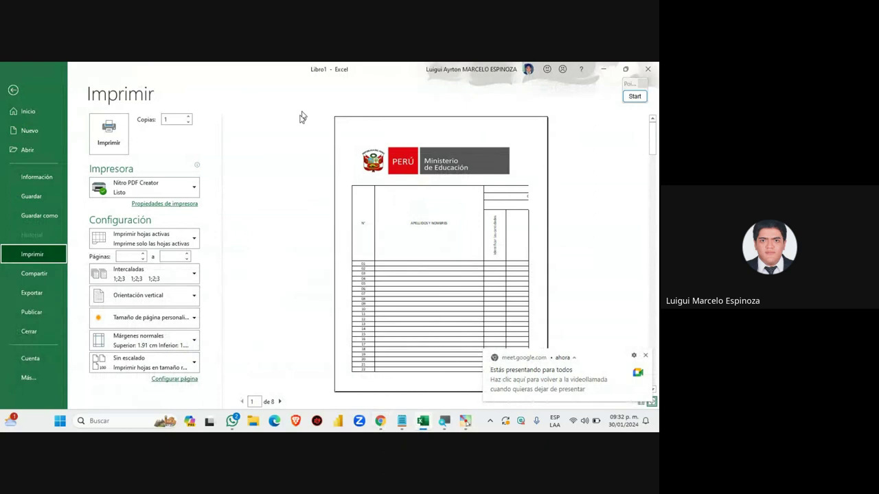
left_click(645, 355)
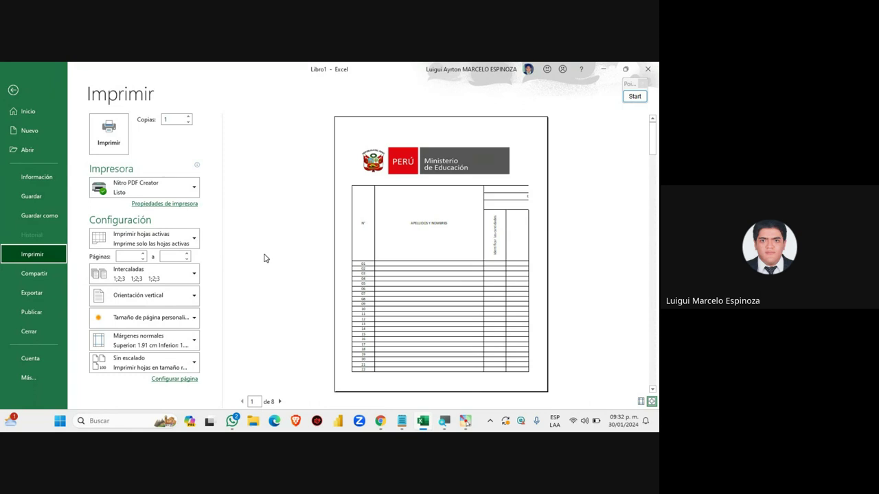
left_click(163, 299)
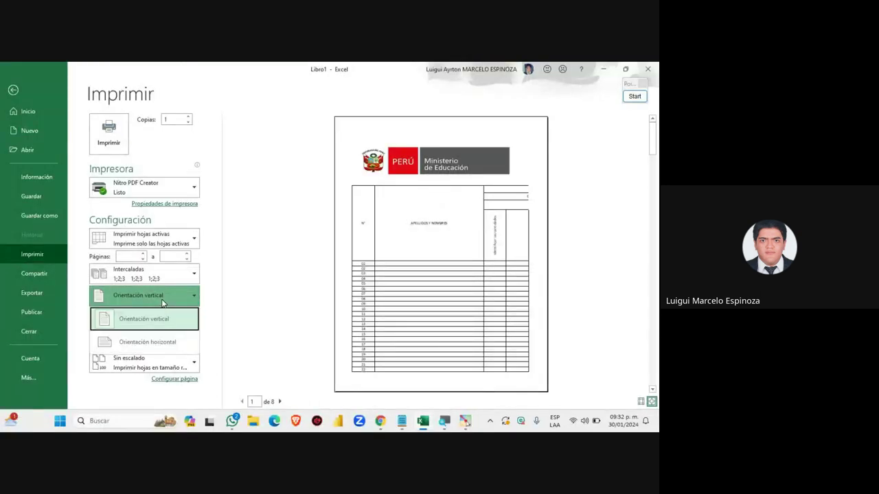
left_click(156, 343)
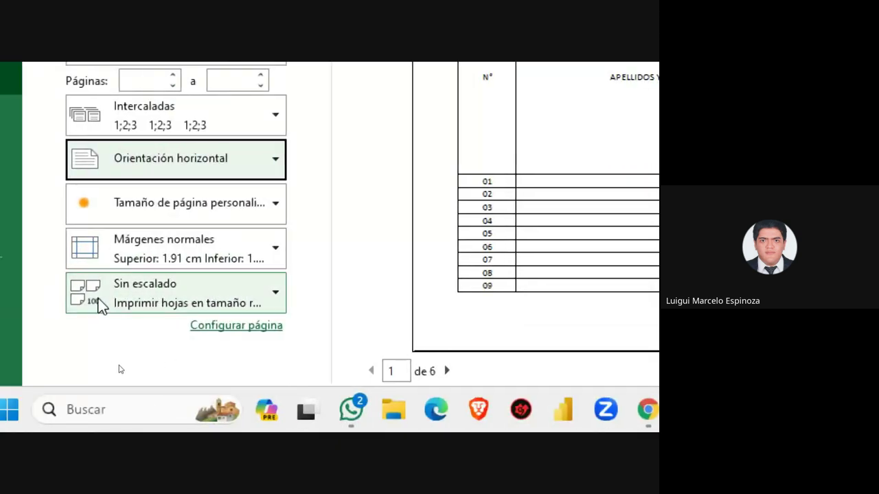
Step: Scale the printout with Ajustar hoja en una página, then return to the worksheet
left_click(277, 302)
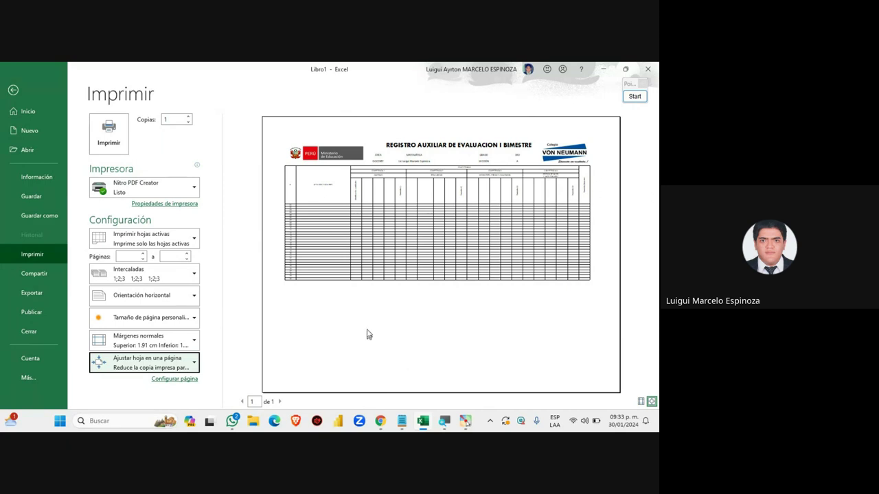
mouse_move(380, 421)
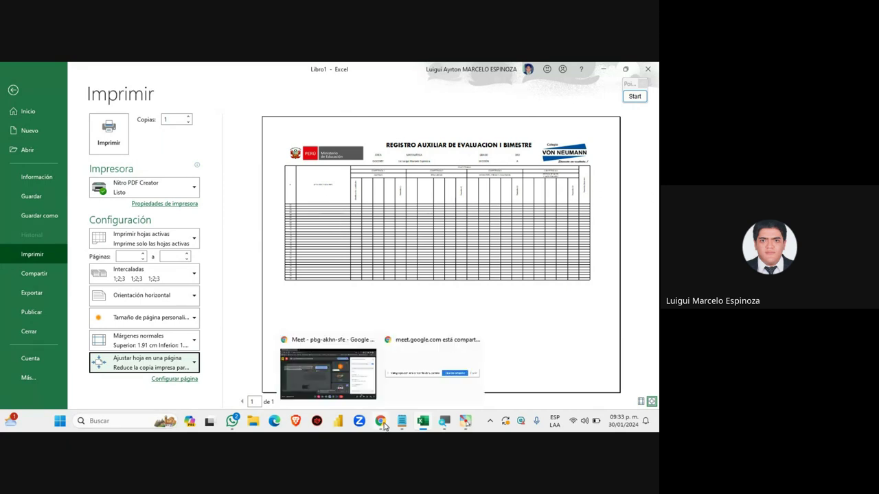
left_click(337, 381)
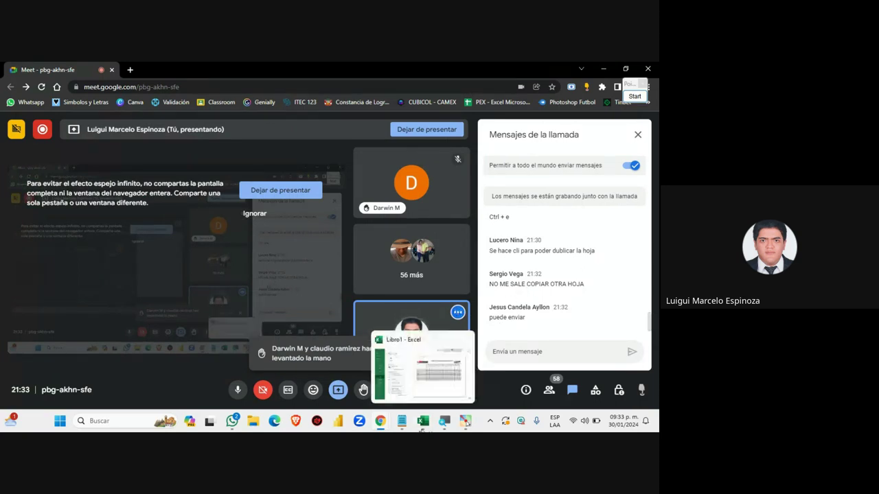
left_click(421, 425)
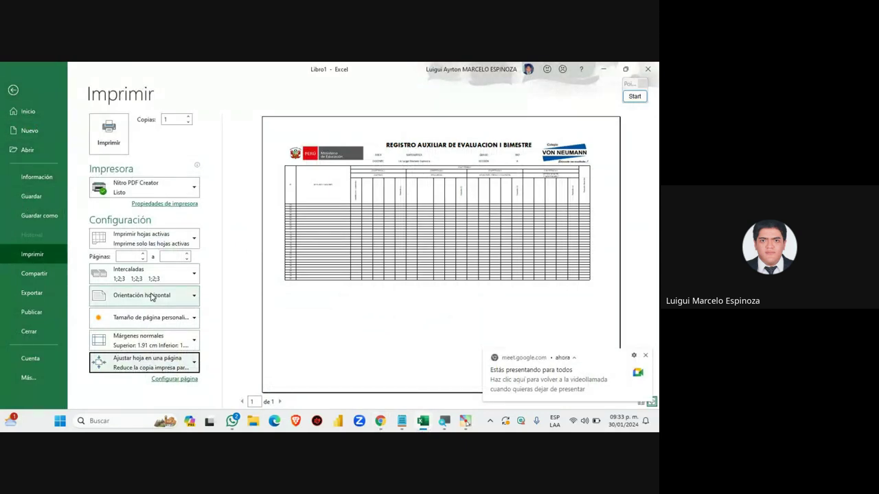
left_click(158, 364)
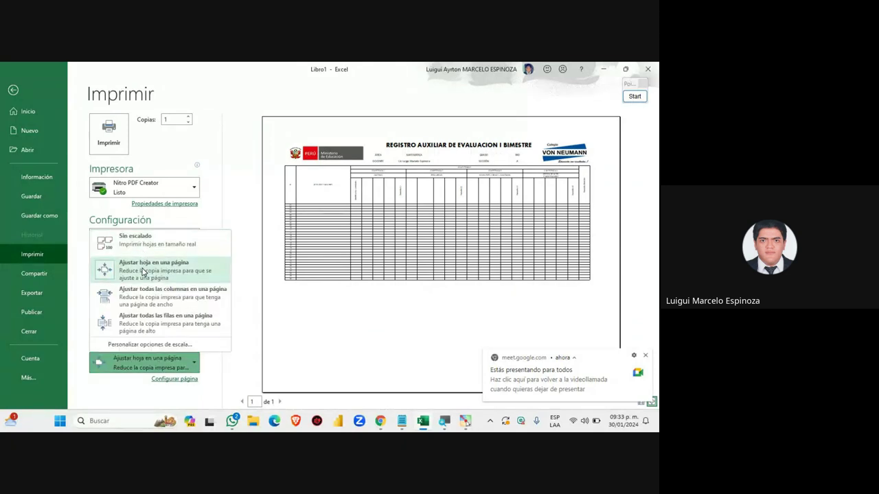
left_click(317, 304)
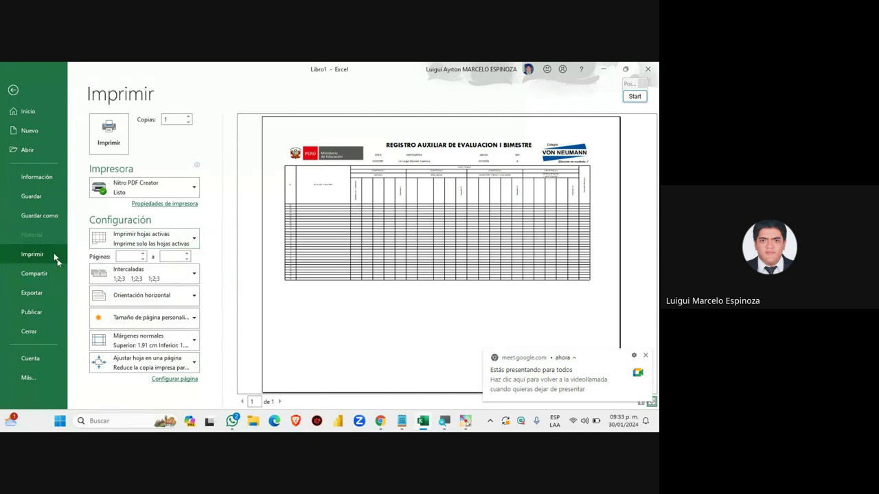
left_click(12, 91)
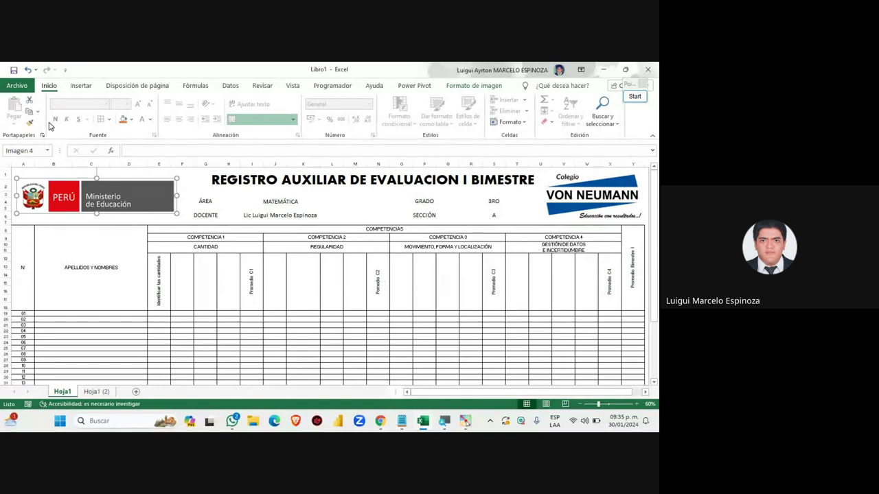
Step: Start Save As via Examinar and name the file Registro Auxiliar de Evaluación
left_click(17, 87)
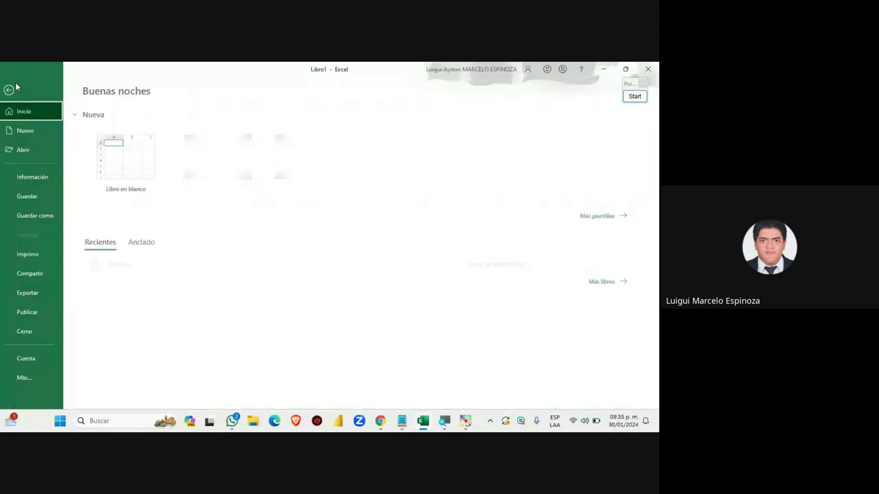
left_click(41, 215)
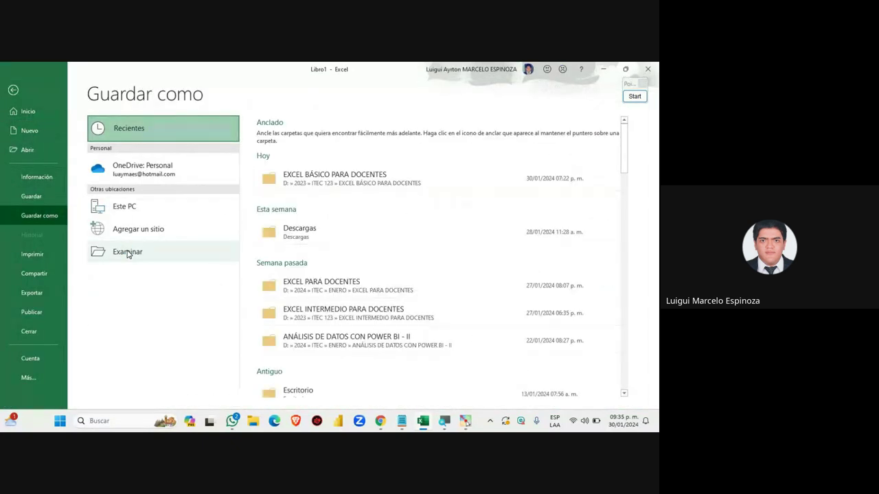
left_click(128, 253)
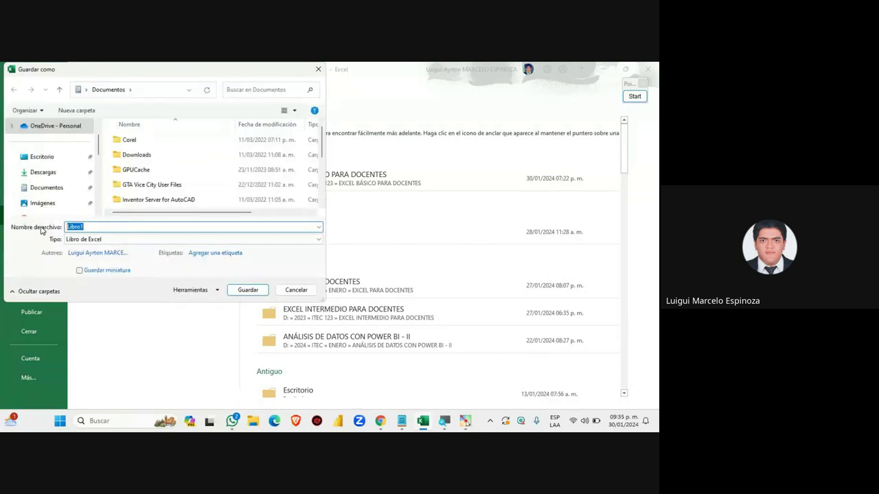
type("R")
type("eegi")
key("BackSpace")
key("BackSpace")
type("gistro Auxi")
type("liar de Evaluación")
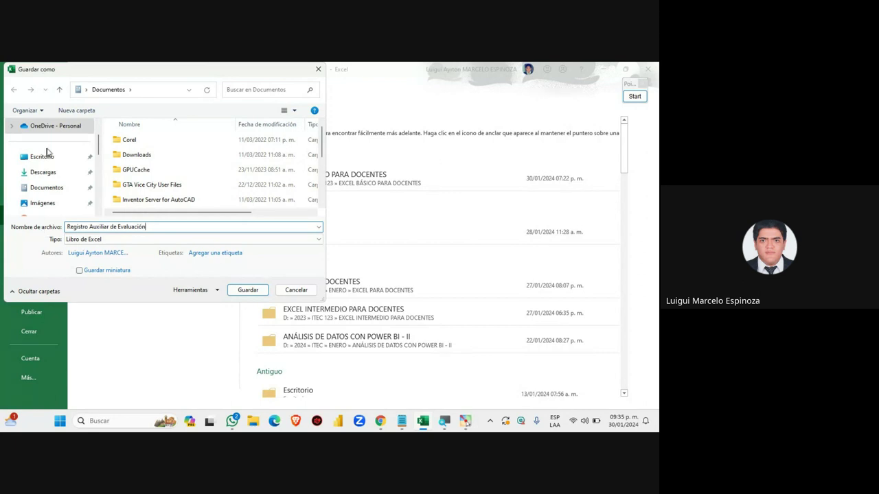
Step: Save it in DATOS (D:)\2024\ITEC\ENERO\EXCEL PARA DOCENTES, then return to the Meet call
scroll(99, 142, "down", 5)
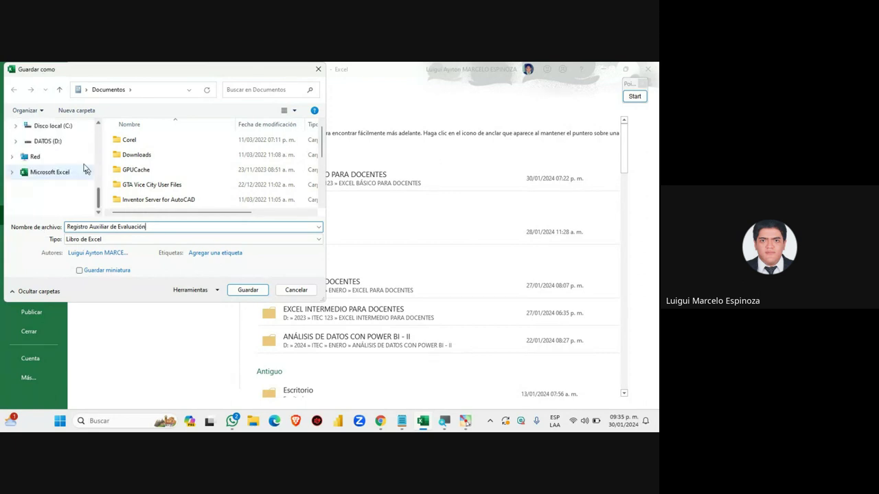
left_click(69, 141)
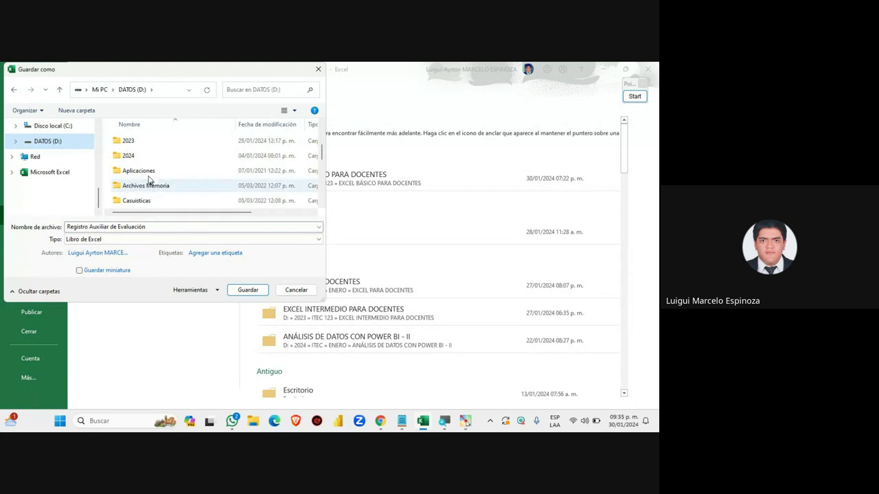
left_click(145, 159)
double_click(145, 161)
double_click(157, 143)
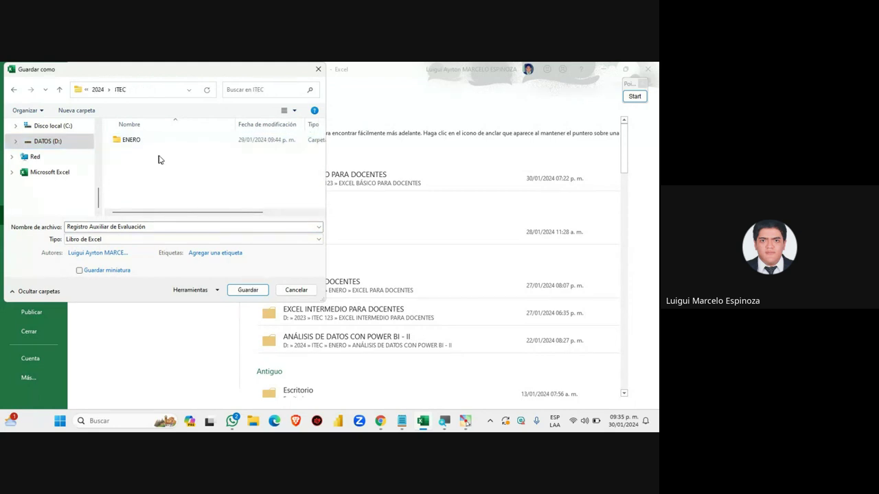
left_click(158, 142)
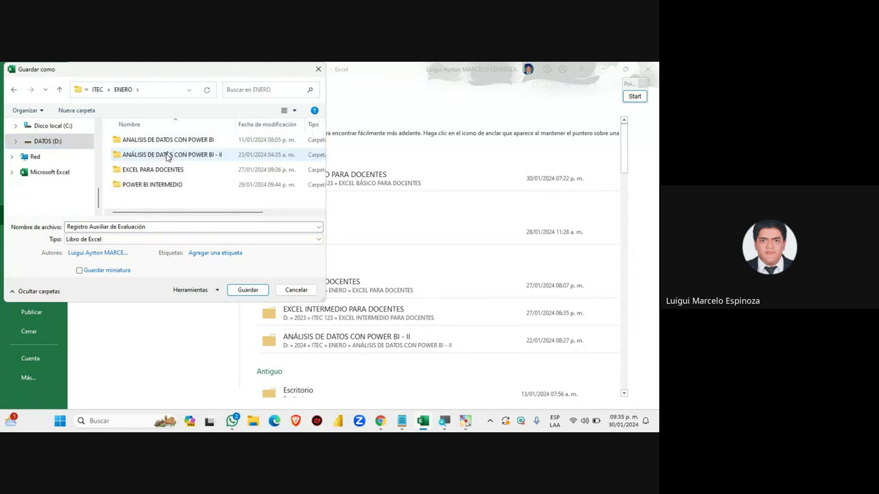
double_click(168, 172)
left_click(171, 228)
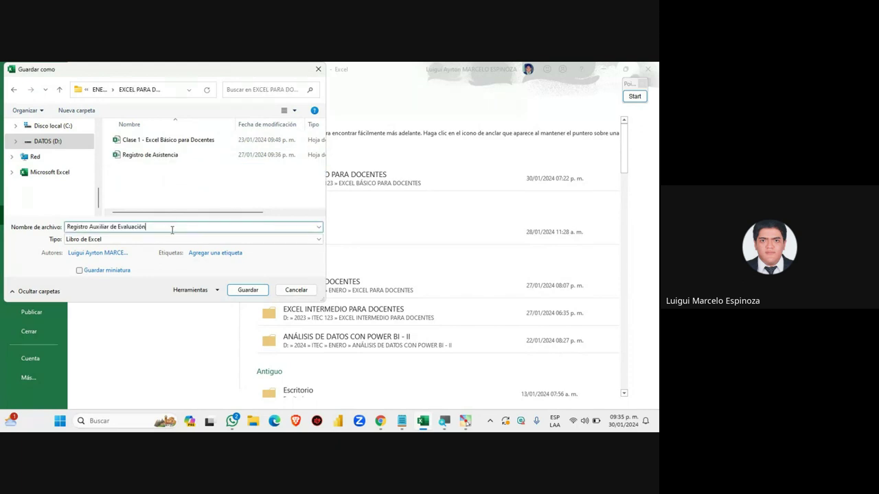
left_click(244, 290)
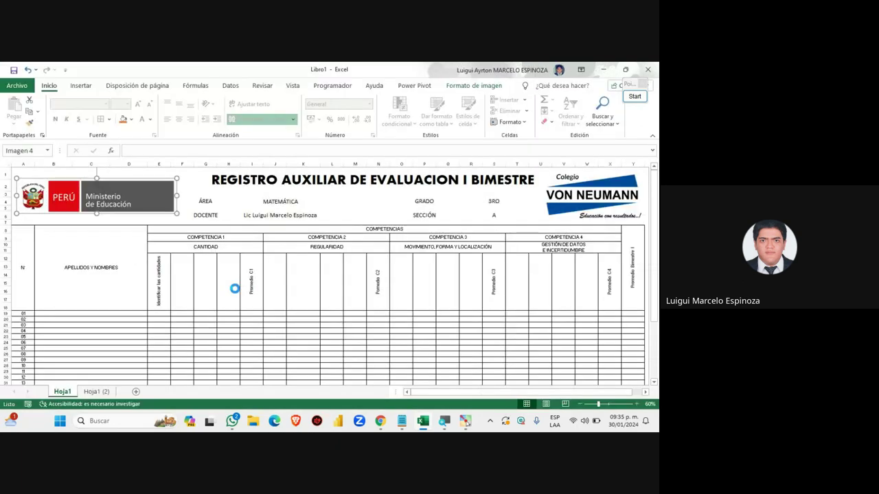
left_click(380, 421)
left_click(351, 386)
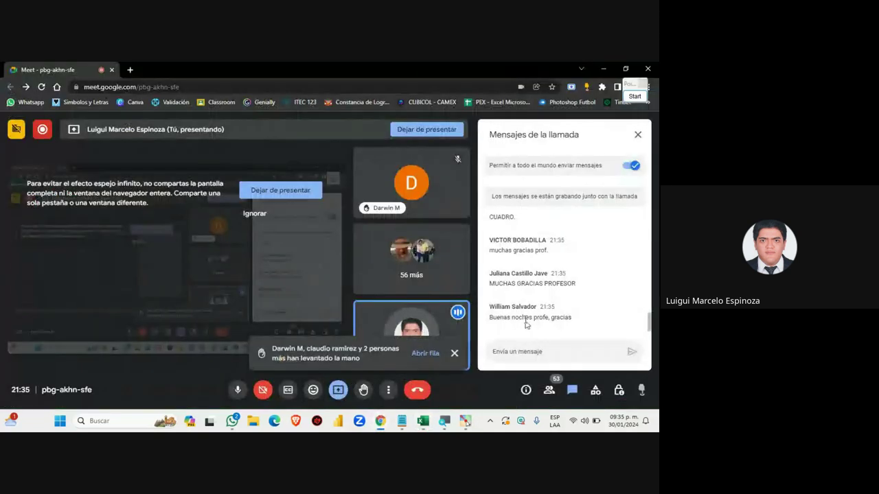